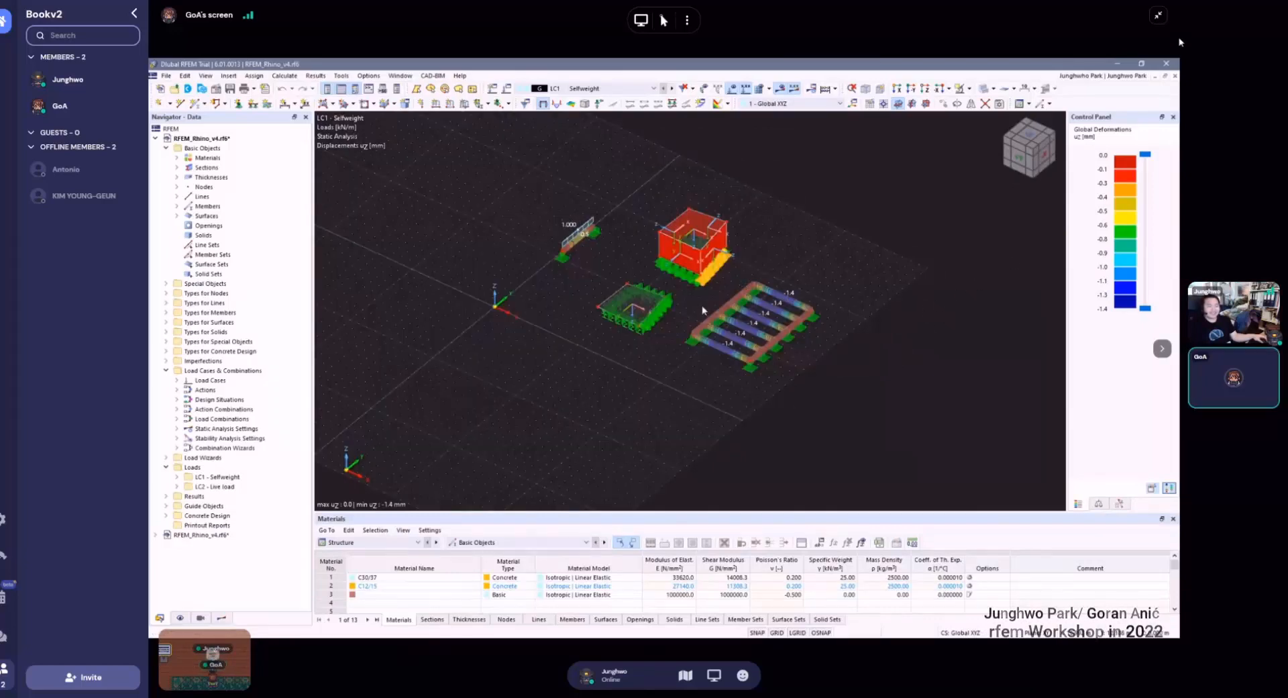
pyautogui.rightClick(835, 207)
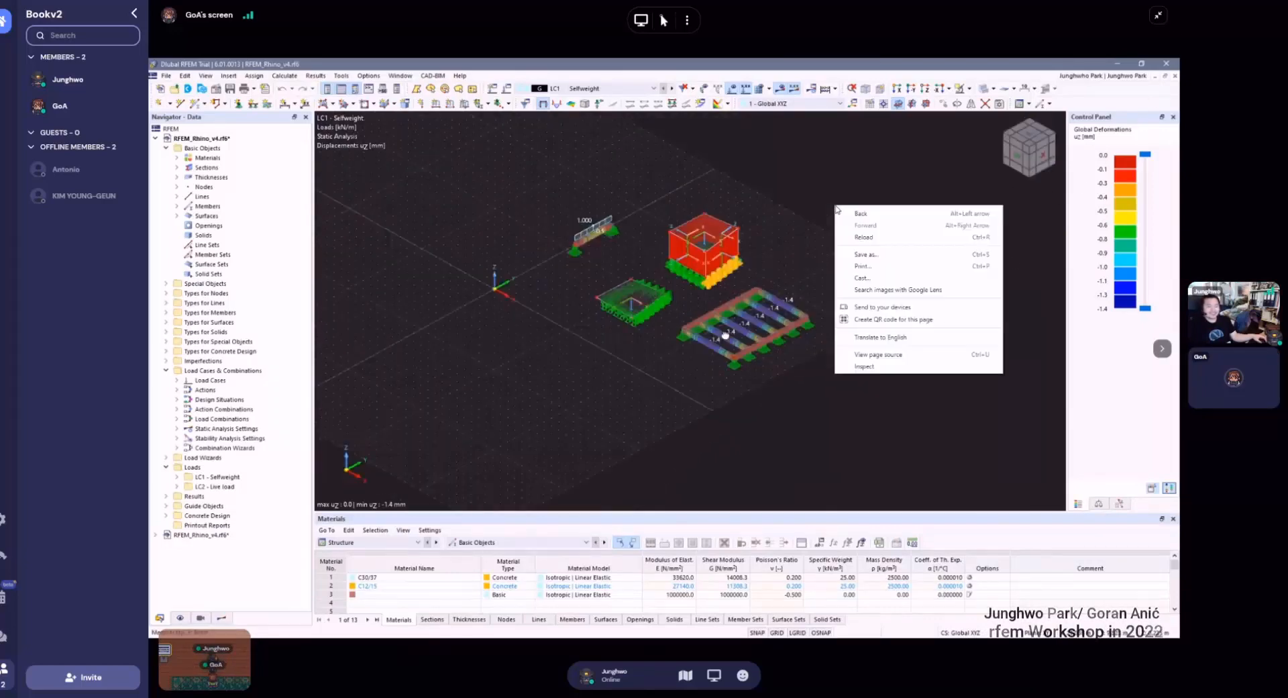
pyautogui.click(952, 161)
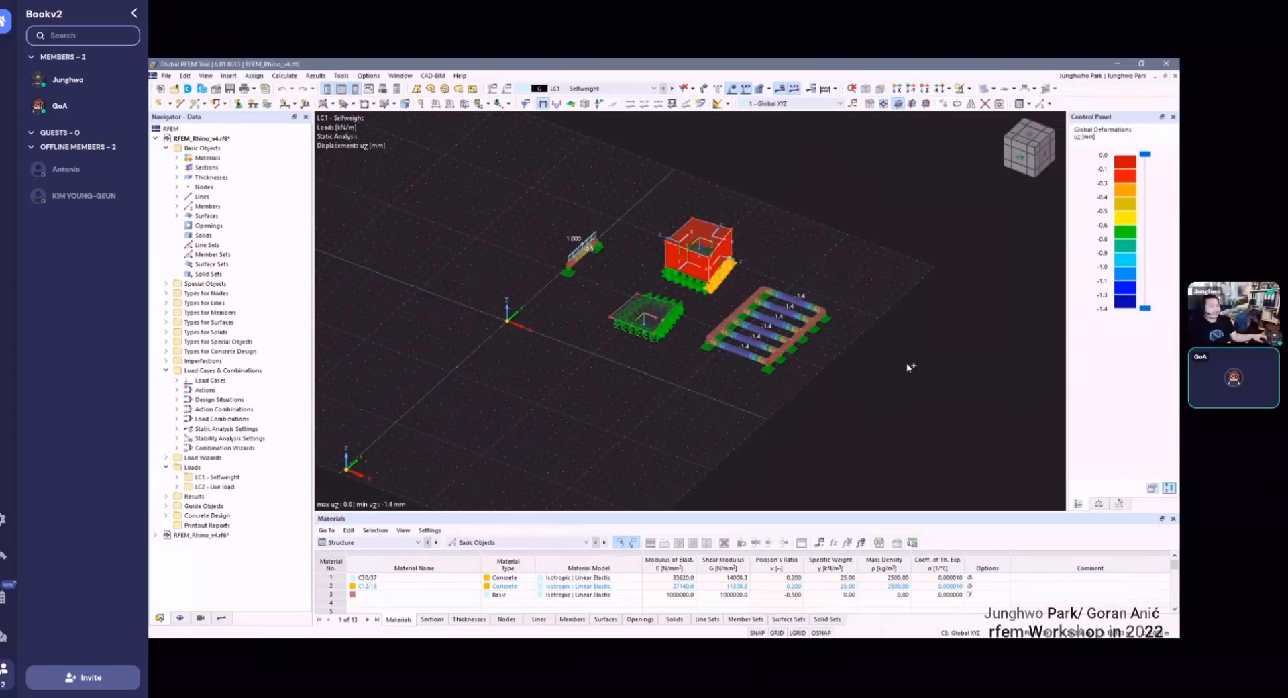
pyautogui.keyDown('ctrl'); pyautogui.moveTo(909, 364); pyautogui.dragTo(866, 377, button='middle'); pyautogui.keyUp('ctrl')
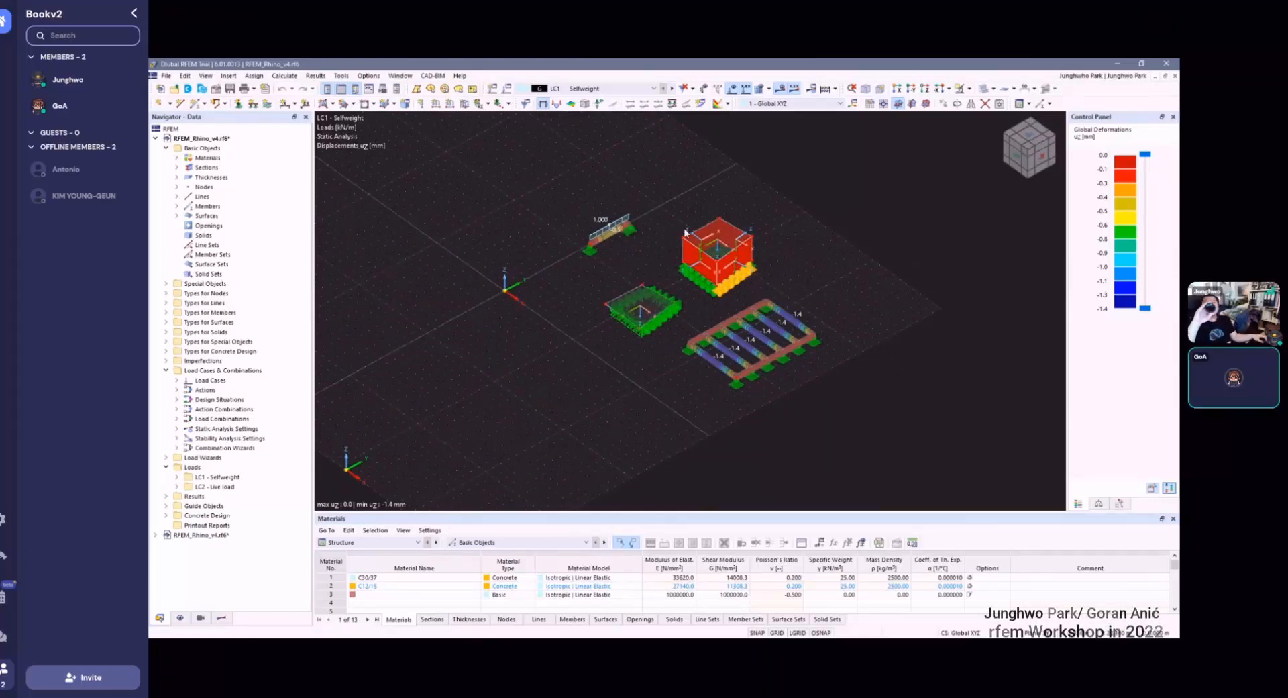
pyautogui.keyDown('ctrl'); pyautogui.moveTo(631, 274); pyautogui.dragTo(598, 245, button='middle'); pyautogui.keyUp('ctrl')
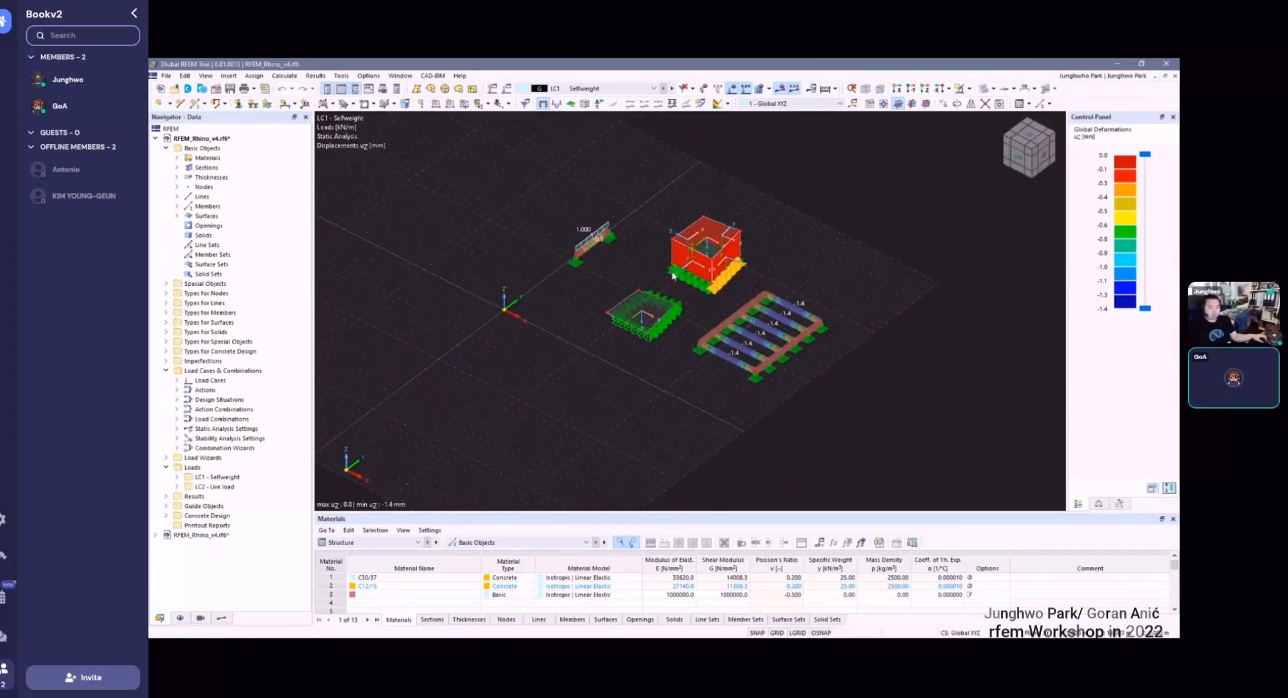
pyautogui.keyDown('ctrl'); pyautogui.moveTo(752, 297); pyautogui.dragTo(649, 169, button='middle'); pyautogui.keyUp('ctrl')
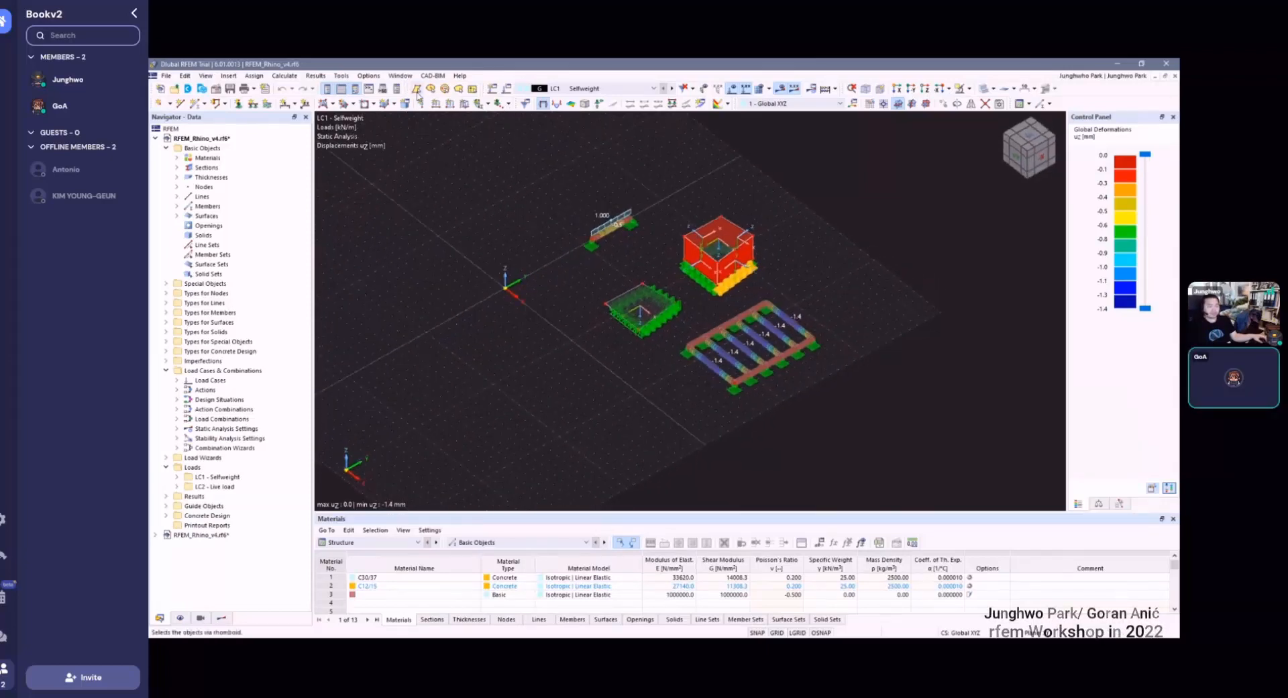
# - Switch to the second open RFEM_Rhino_v4.rf6 model and examine its building structure from several angles
pyautogui.click(401, 76)
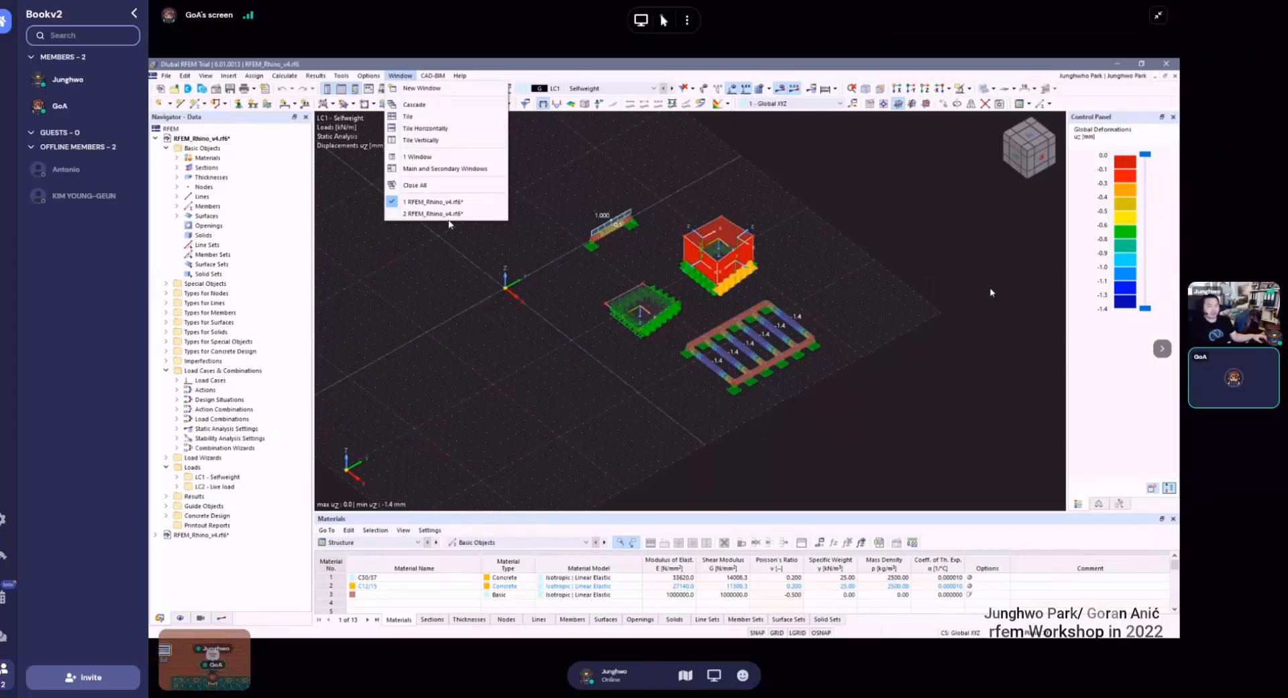
pyautogui.press('Escape')
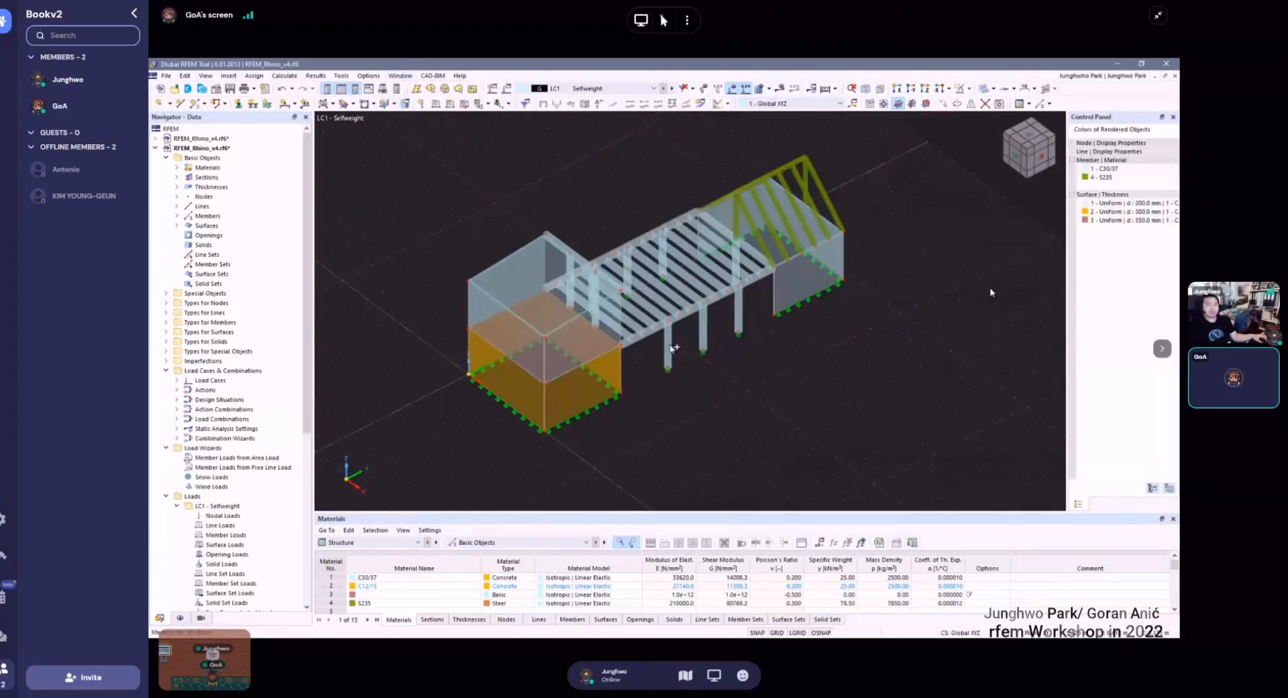
pyautogui.keyDown('ctrl'); pyautogui.moveTo(575, 276); pyautogui.dragTo(650, 349, button='middle'); pyautogui.keyUp('ctrl')
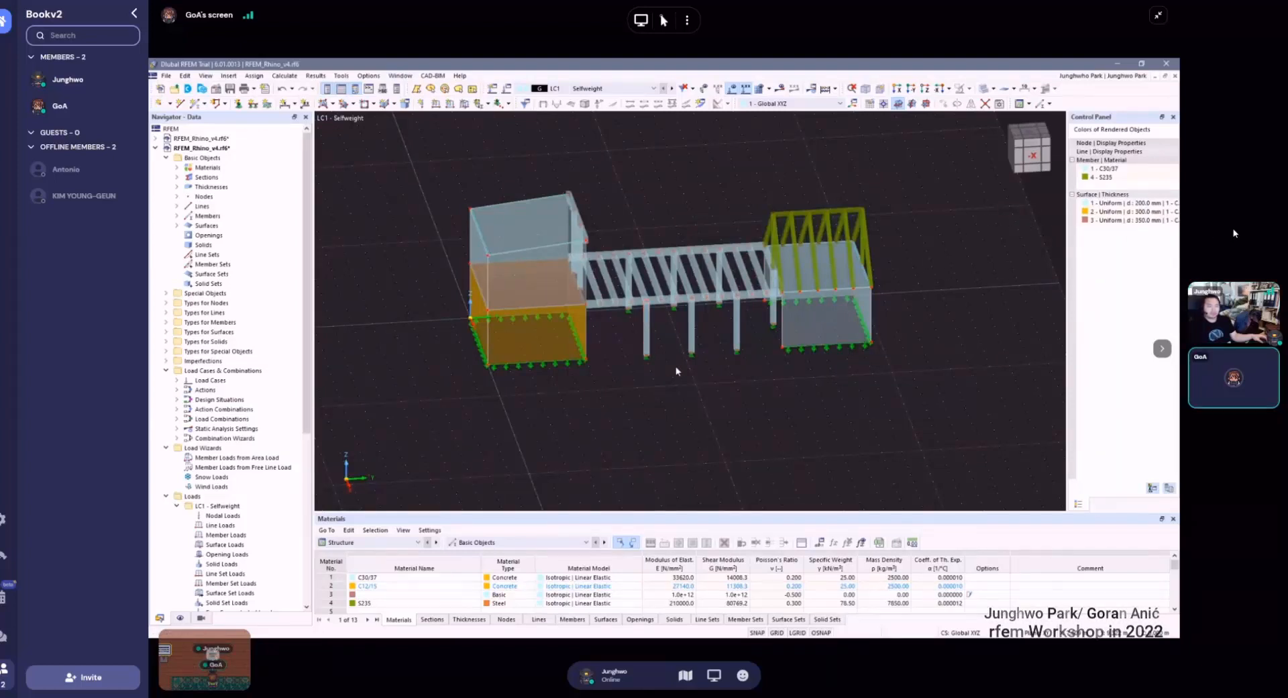
pyautogui.keyDown('ctrl'); pyautogui.moveTo(659, 376); pyautogui.dragTo(713, 392, button='middle'); pyautogui.keyUp('ctrl')
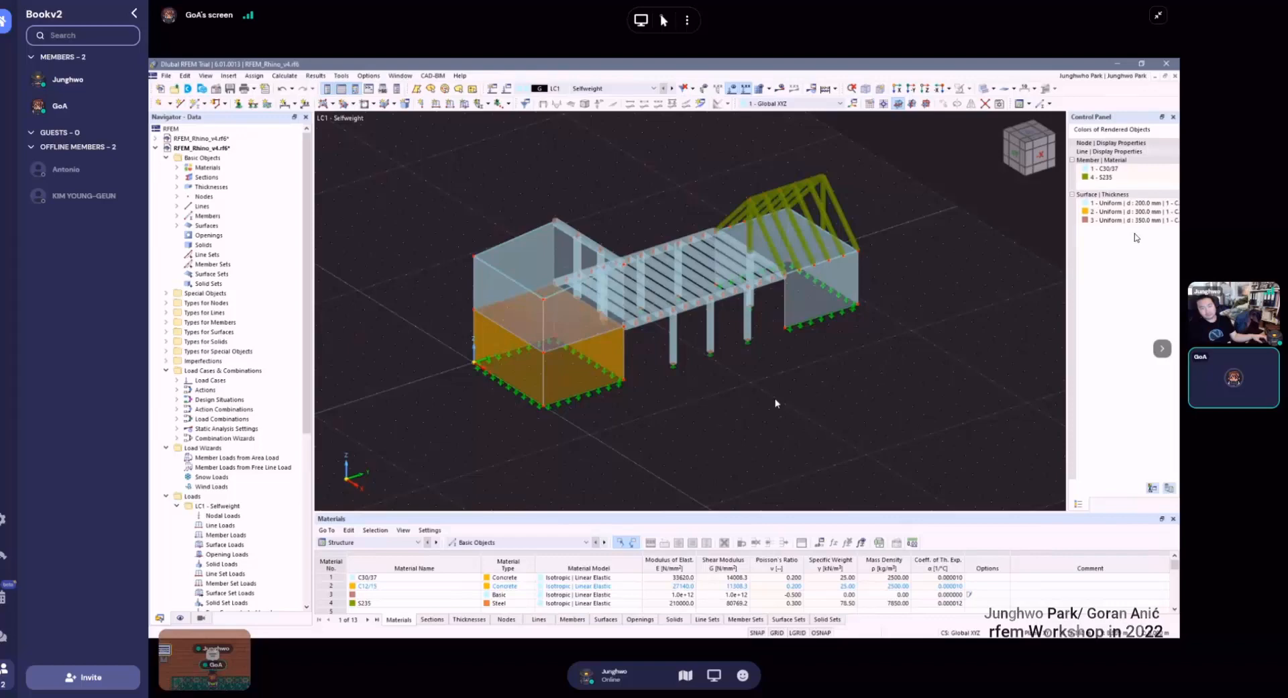
pyautogui.keyDown('ctrl'); pyautogui.moveTo(787, 328); pyautogui.dragTo(795, 368, button='middle'); pyautogui.keyUp('ctrl')
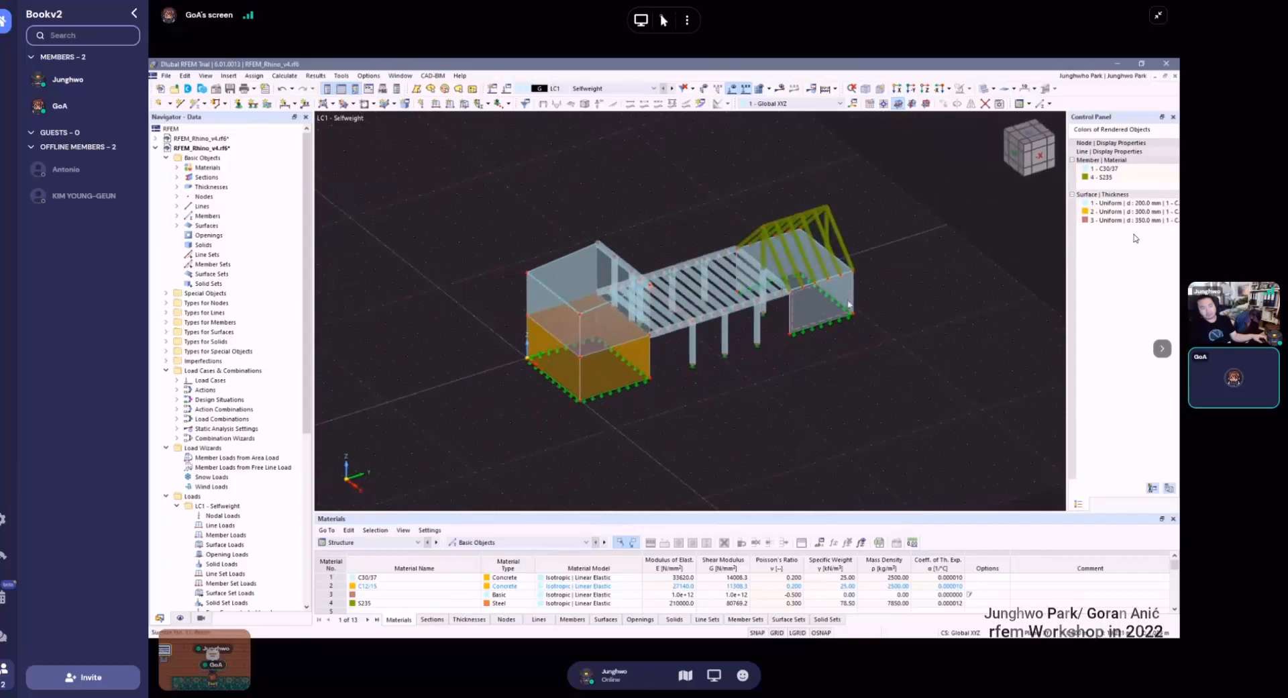
pyautogui.scroll(2, 745, 274)
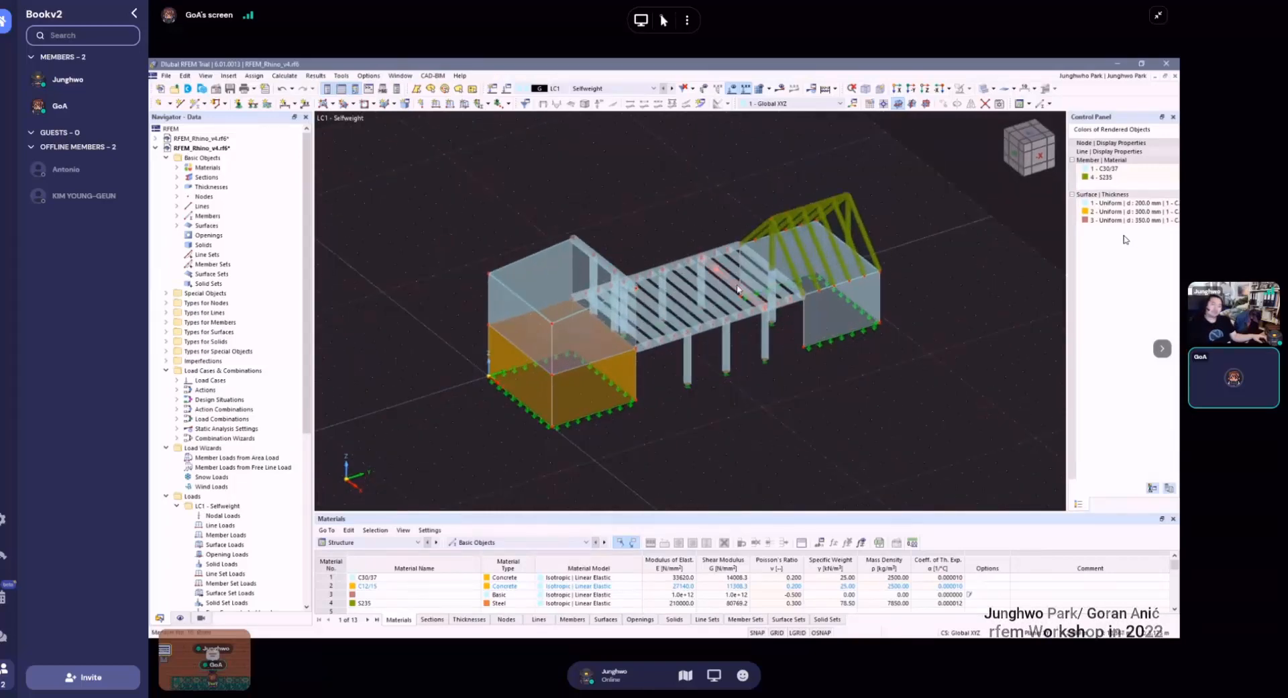
pyautogui.moveTo(810, 342)
pyautogui.keyDown('ctrl'); pyautogui.mouseDown(button='middle')
pyautogui.moveTo(627, 311)
pyautogui.moveTo(789, 329)
pyautogui.mouseUp(button='middle'); pyautogui.keyUp('ctrl')
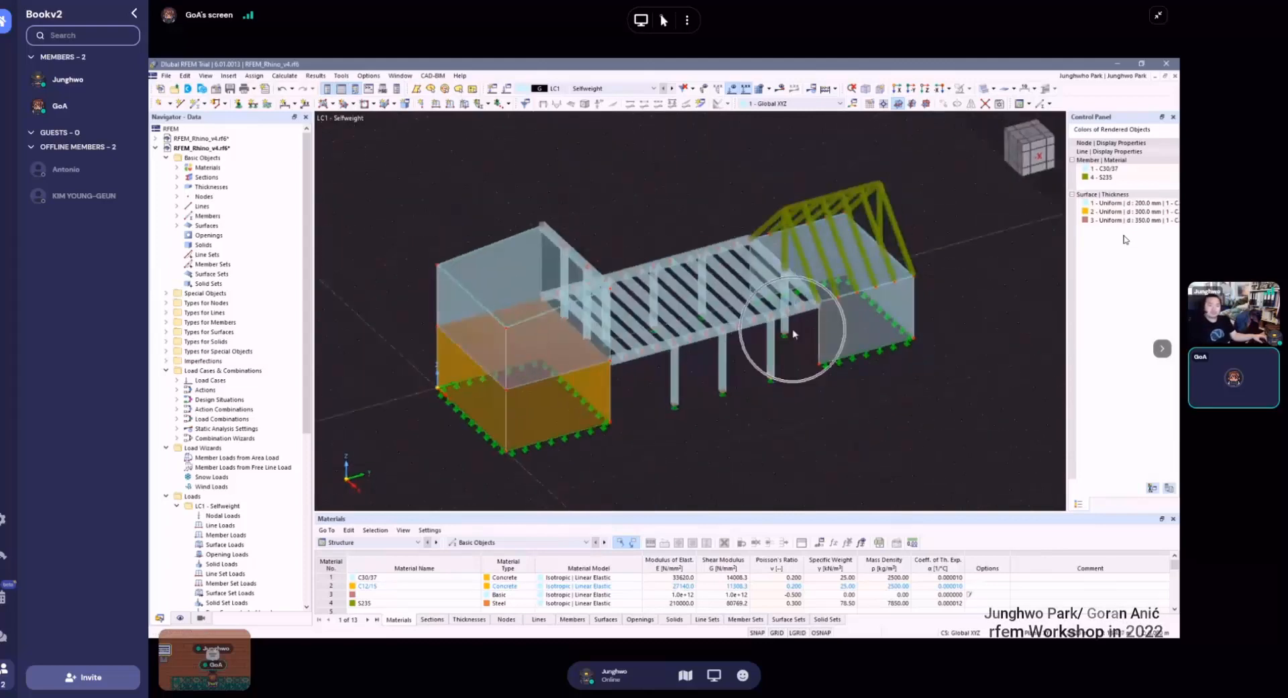
pyautogui.scroll(-1, 794, 333)
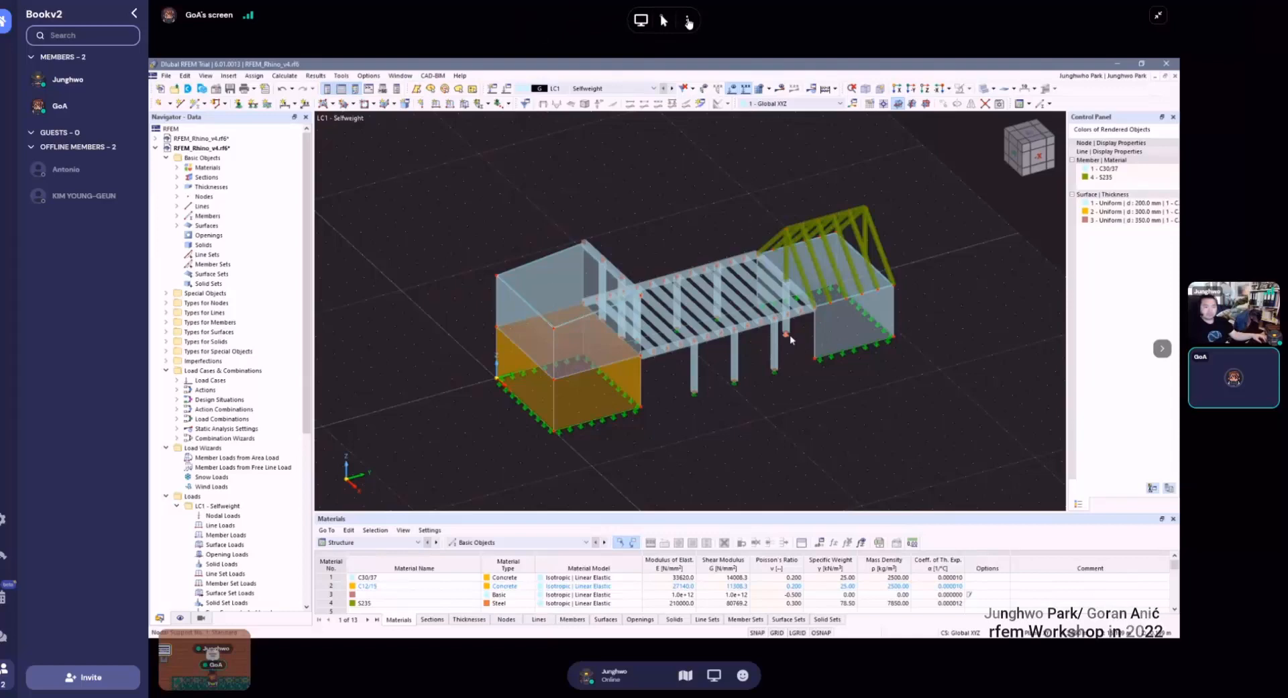
# - Collapse the meeting app's member list so the shared screen has more room
pyautogui.click(687, 20)
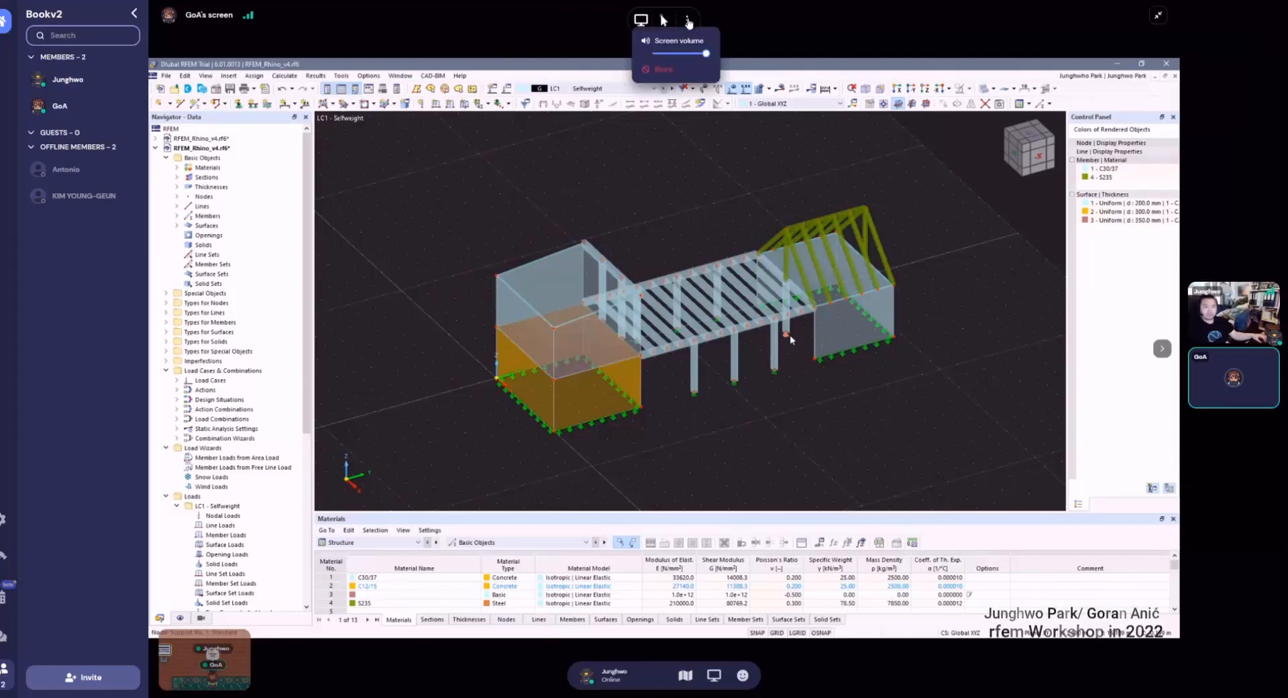
pyautogui.click(577, 23)
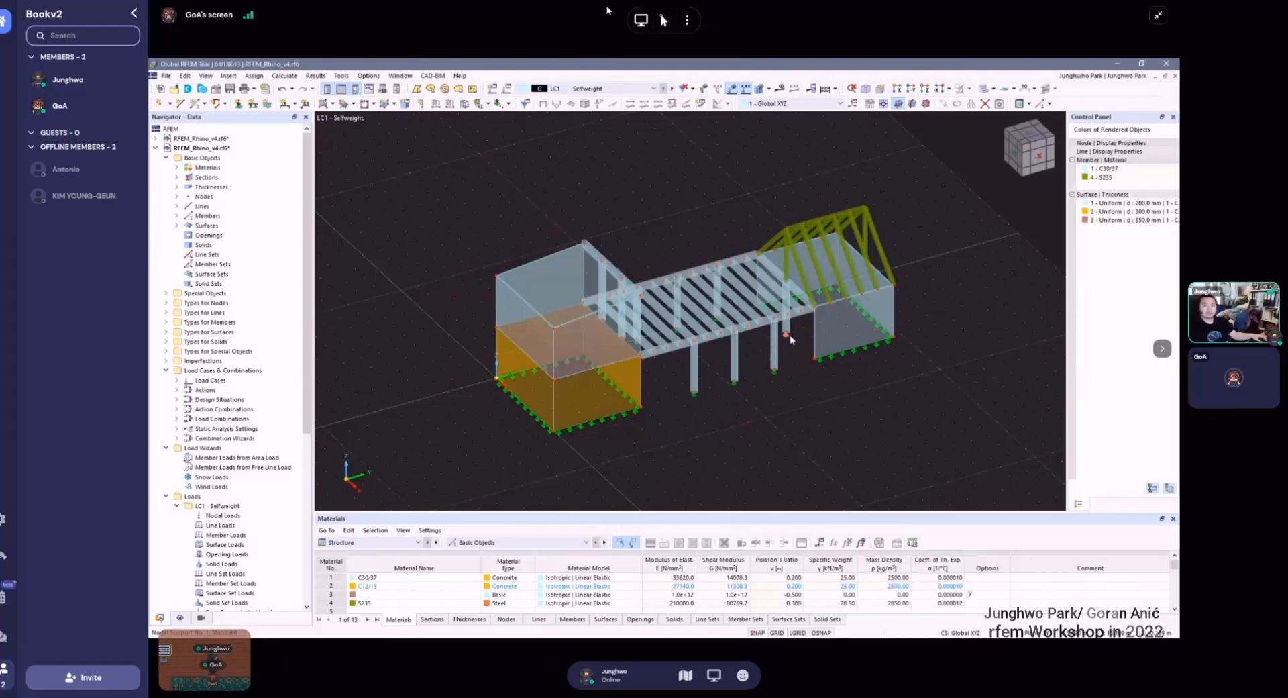
pyautogui.click(134, 15)
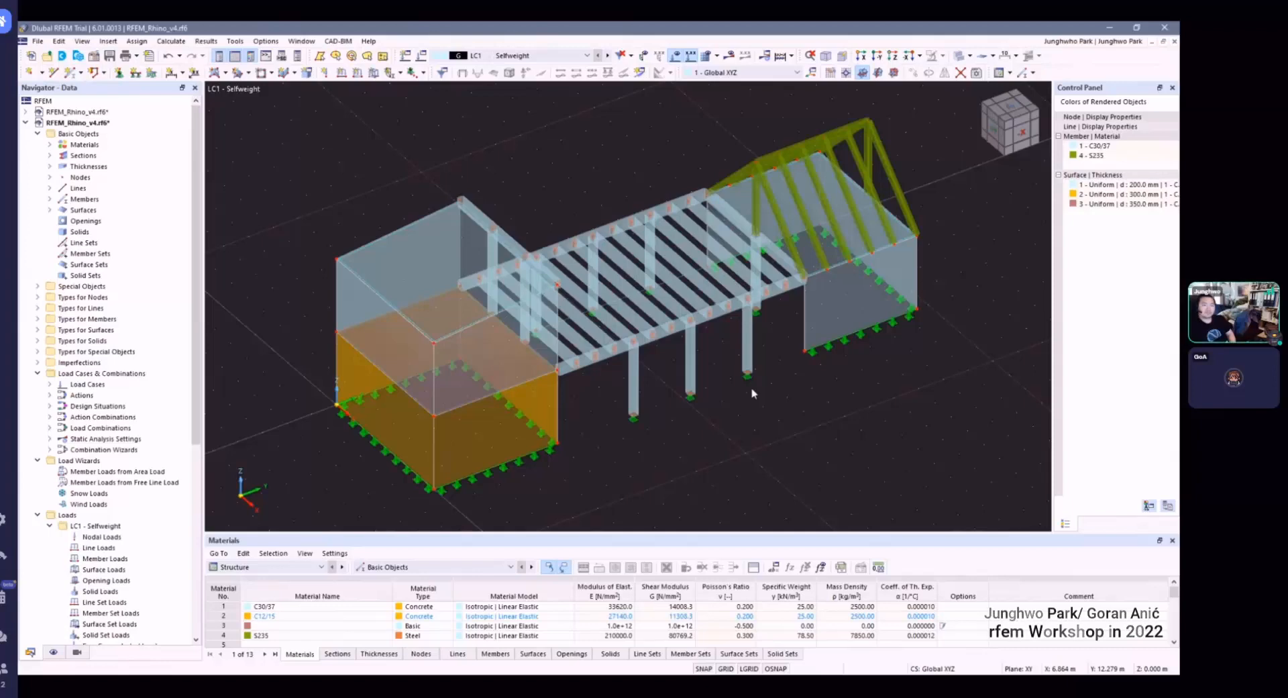
# - Examine the building model's walls, columns, connecting beams and roof trusses from near and far
pyautogui.scroll(-5, 752, 394)
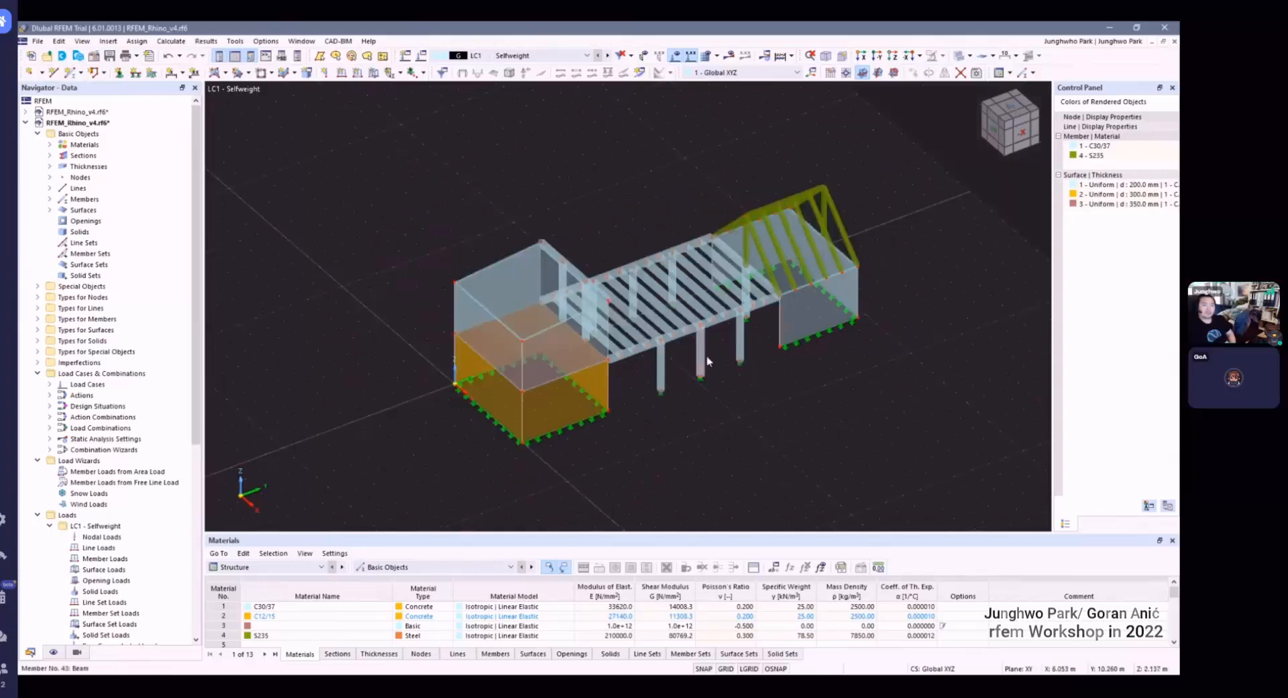
pyautogui.scroll(4, 782, 404)
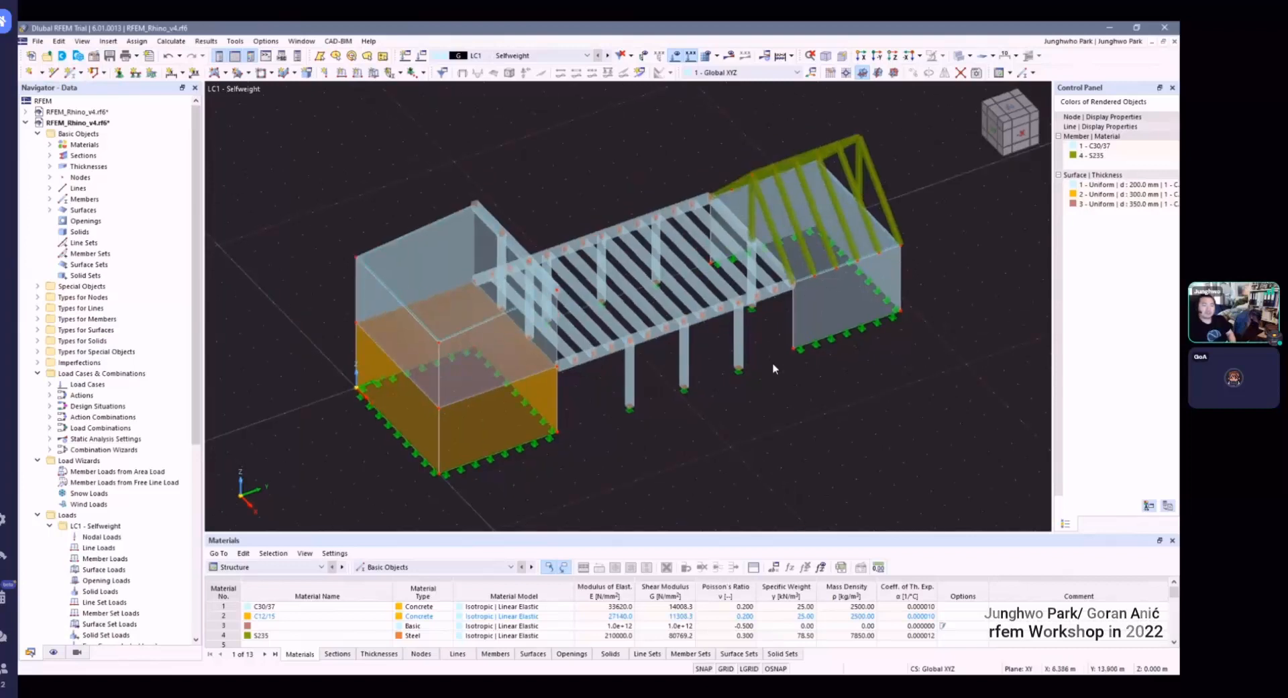
pyautogui.keyDown('ctrl'); pyautogui.moveTo(795, 377); pyautogui.dragTo(794, 355, button='middle'); pyautogui.keyUp('ctrl')
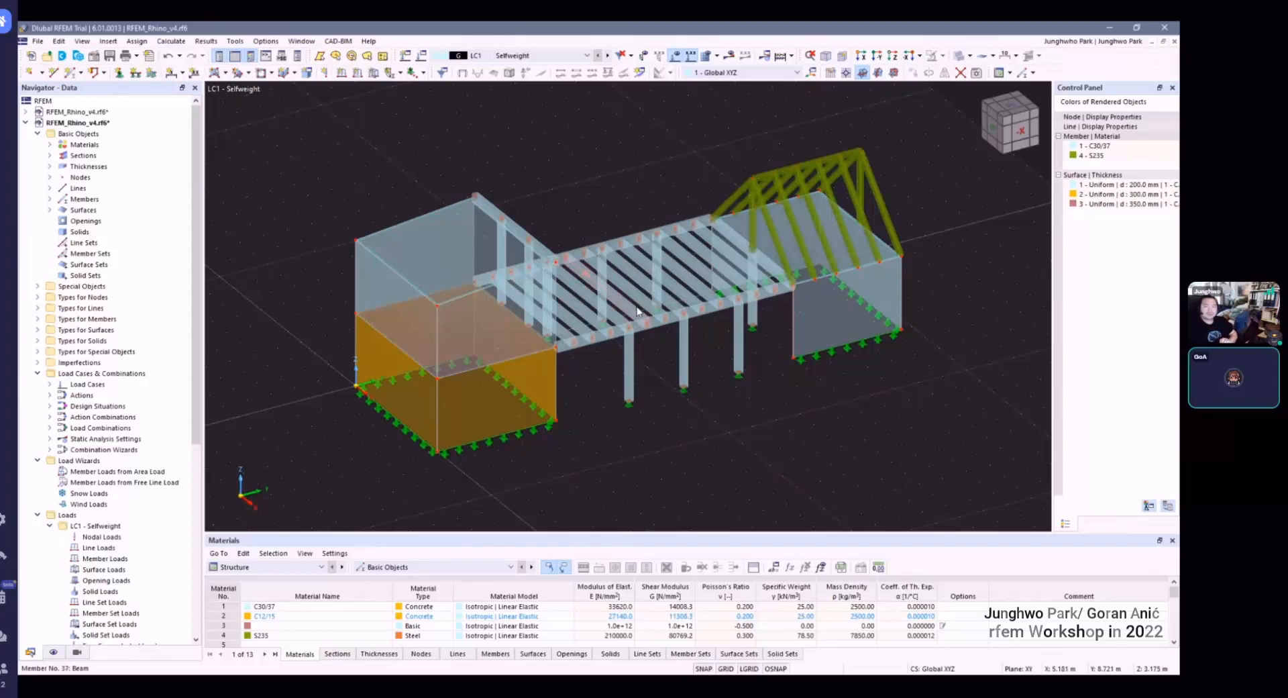
pyautogui.scroll(-2, 558, 322)
pyautogui.scroll(2, 526, 253)
pyautogui.keyDown('ctrl'); pyautogui.moveTo(526, 253); pyautogui.dragTo(643, 311, button='middle'); pyautogui.keyUp('ctrl')
pyautogui.scroll(-3, 626, 317)
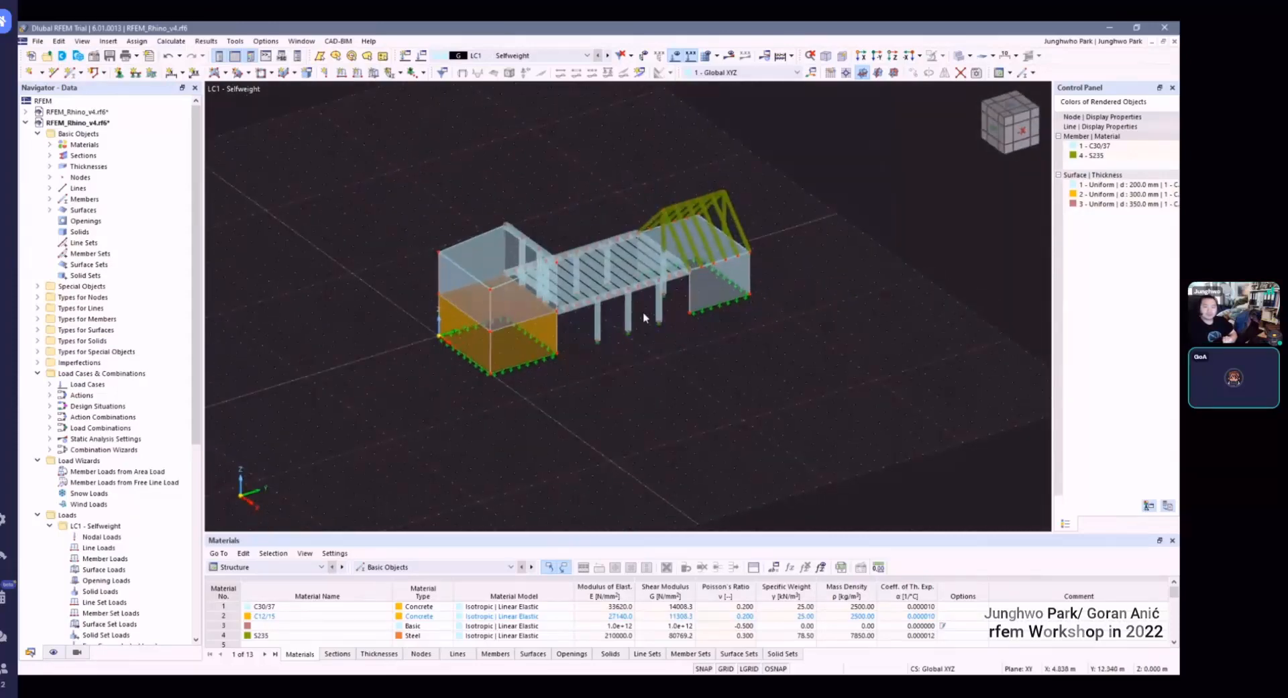
pyautogui.scroll(-6, 180, 314)
pyautogui.scroll(5, 319, 126)
pyautogui.scroll(-3, 509, 214)
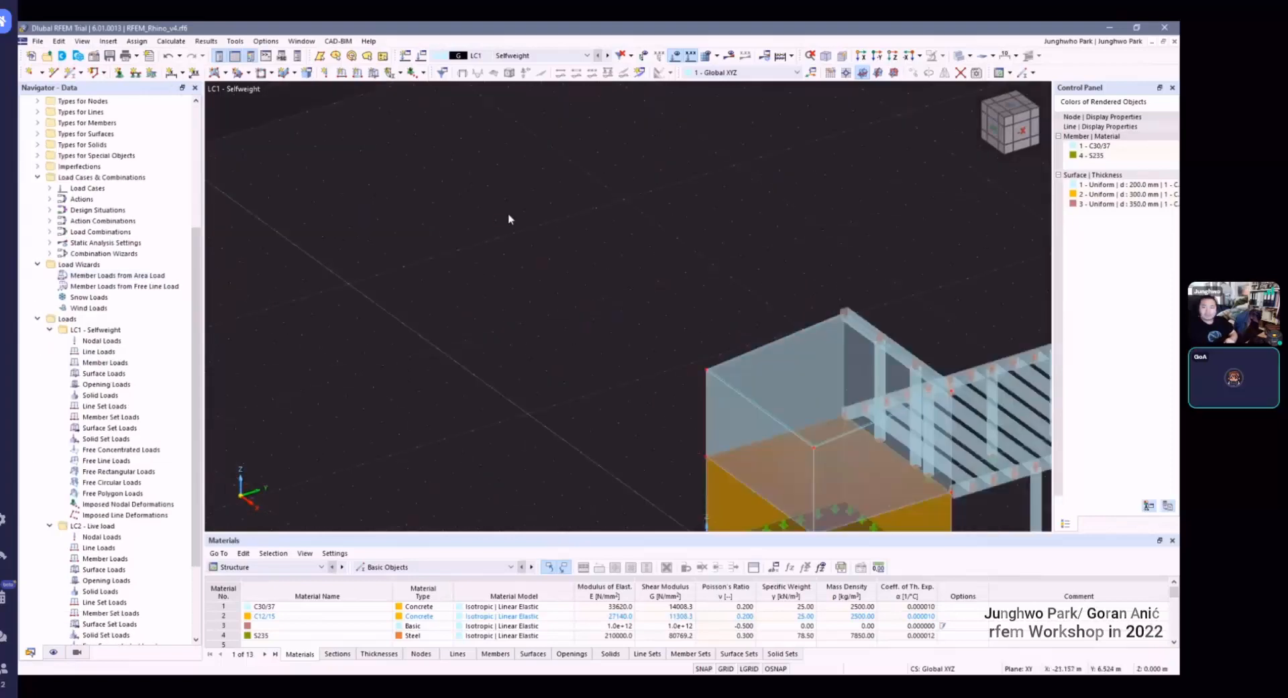
pyautogui.scroll(-4, 509, 215)
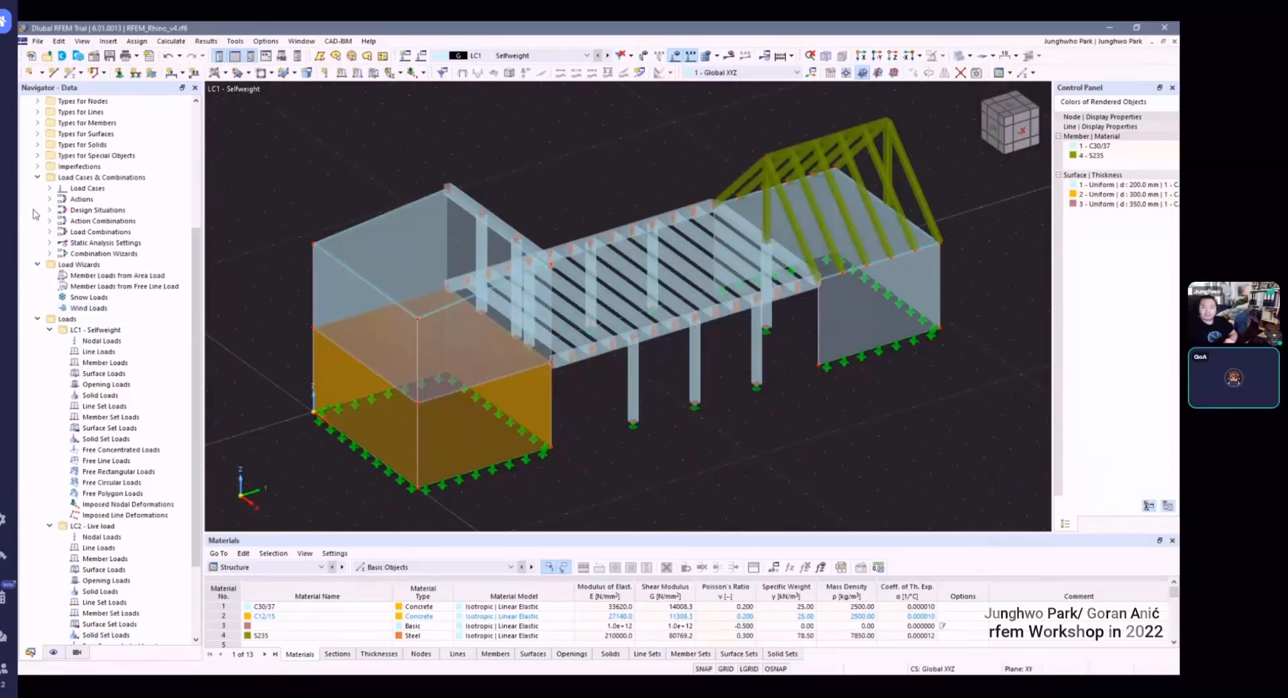
# - Collapse the load wizards and loads groups in the model tree and open the Load Cases & Combinations settings
pyautogui.scroll(1, 32, 328)
pyautogui.click(38, 296)
pyautogui.click(37, 308)
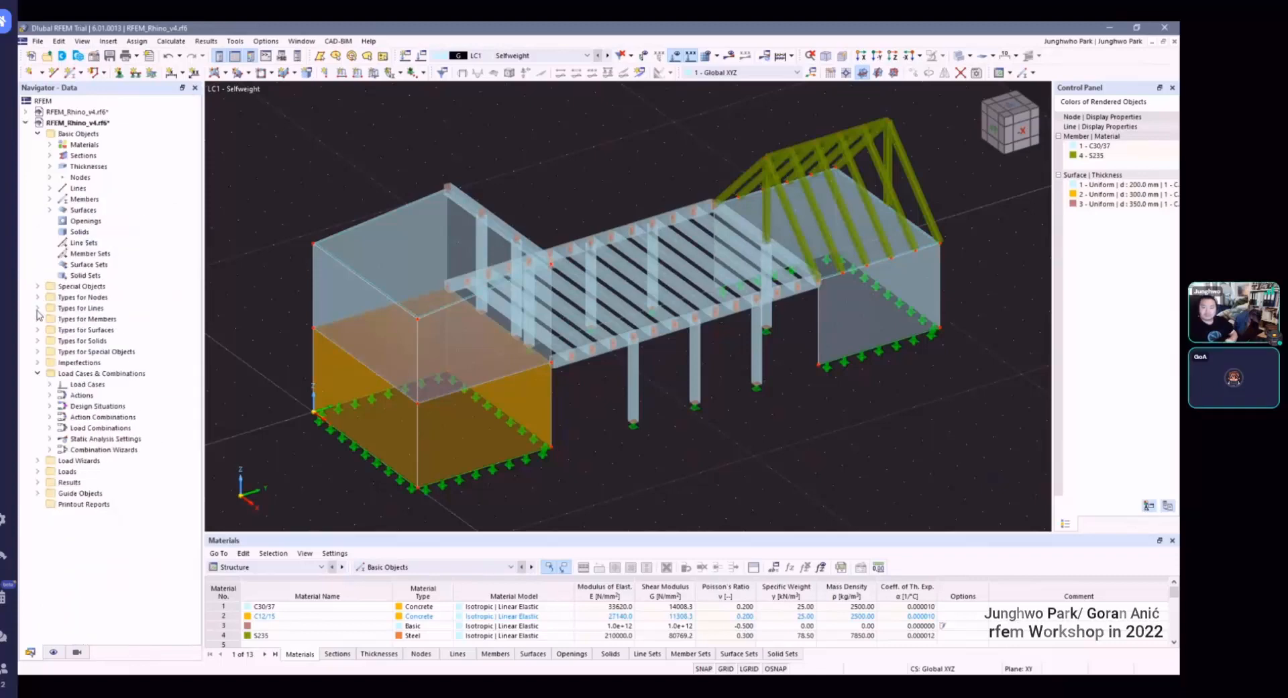
pyautogui.click(94, 373)
pyautogui.rightClick(94, 373)
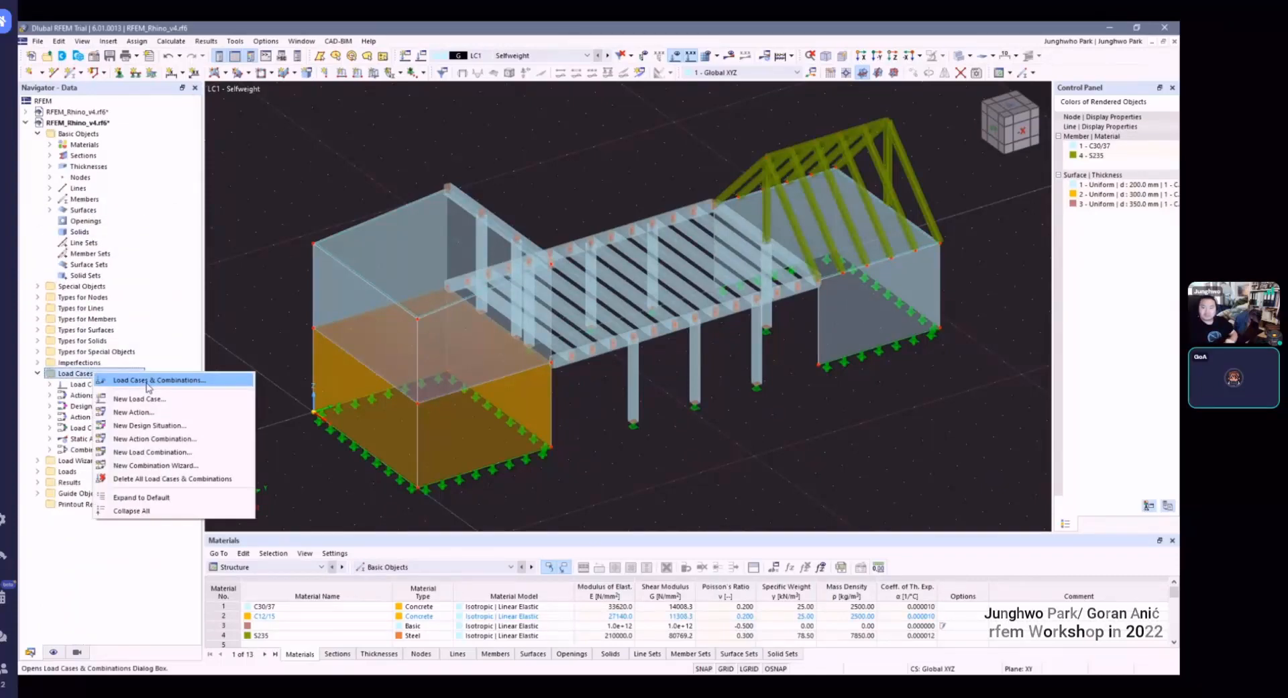
pyautogui.click(155, 384)
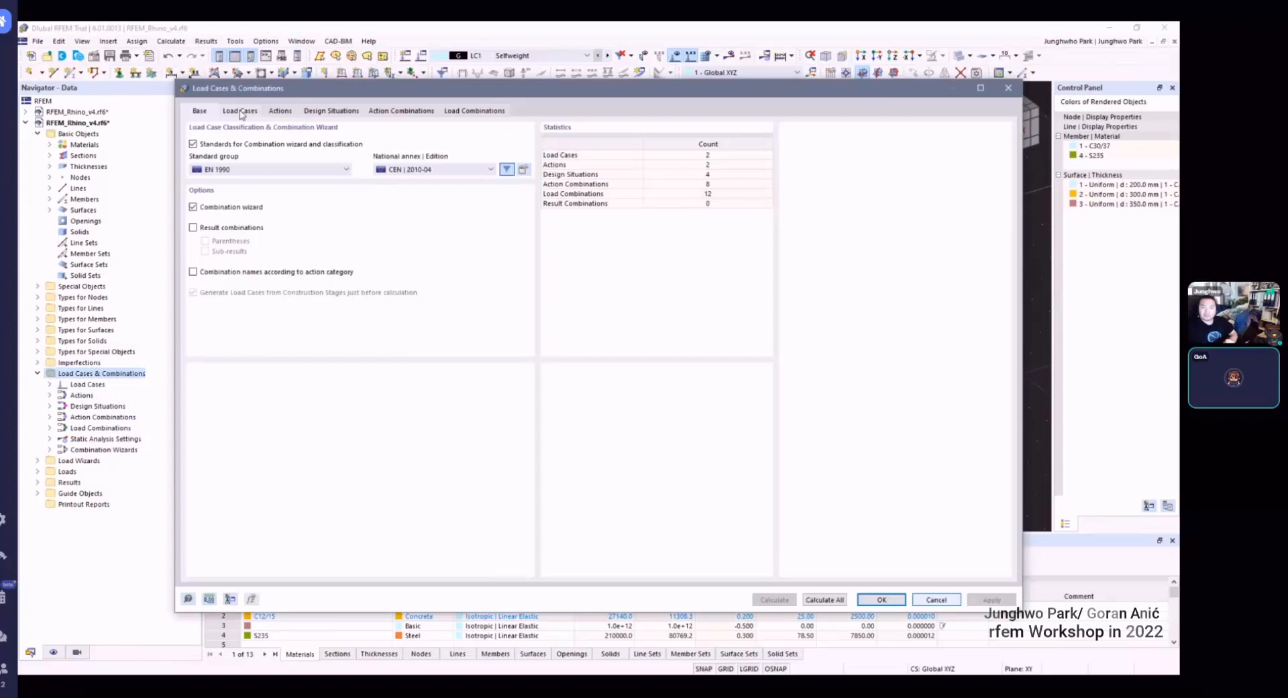
# - Review the defined load cases, design situations, action combinations and load combinations
pyautogui.click(241, 111)
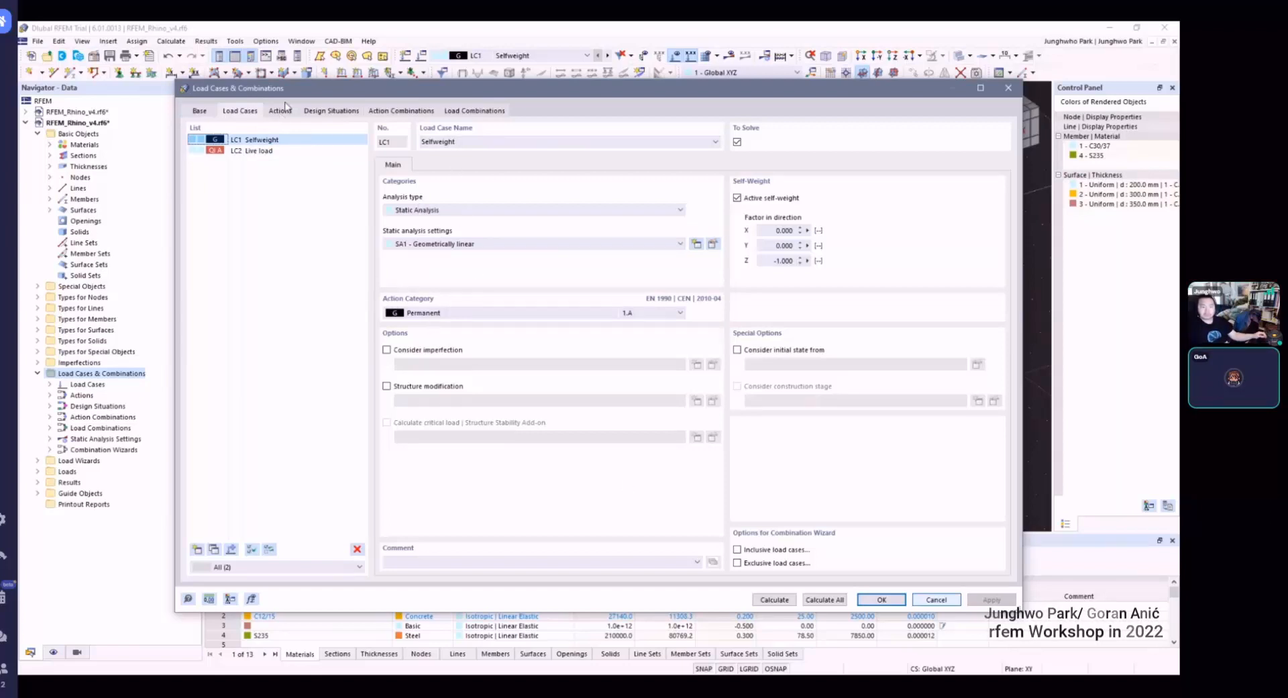
pyautogui.click(328, 111)
pyautogui.click(380, 111)
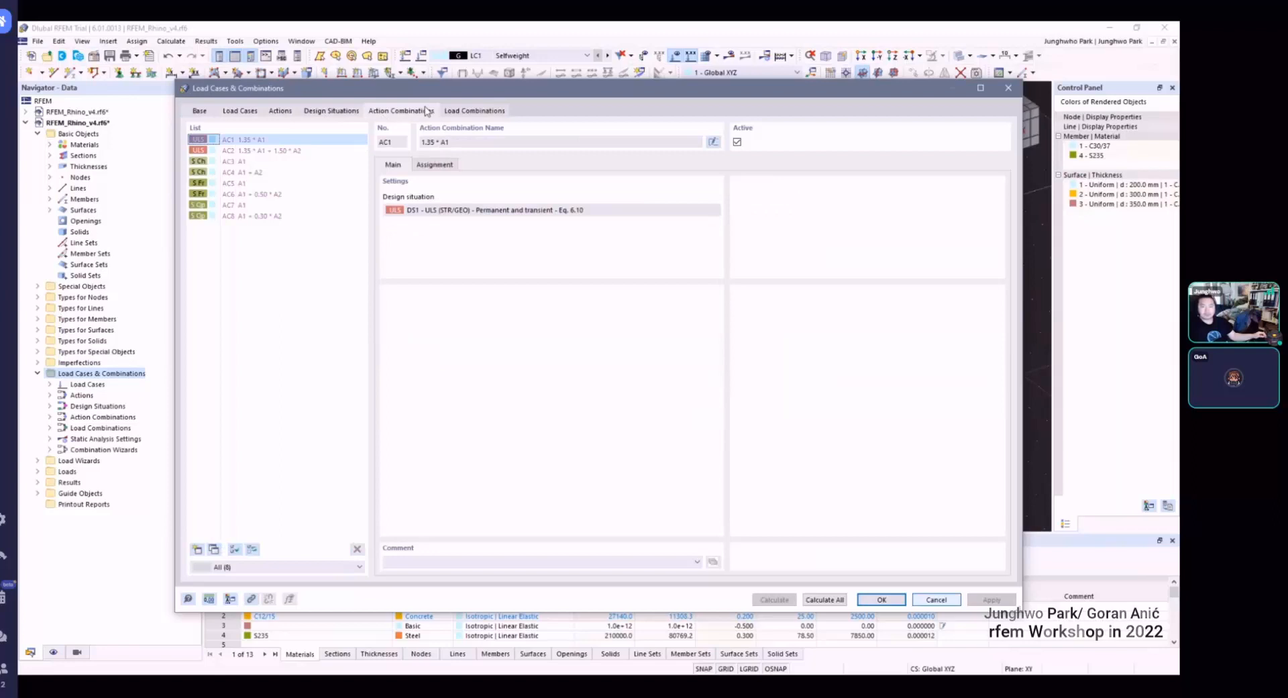
pyautogui.click(470, 111)
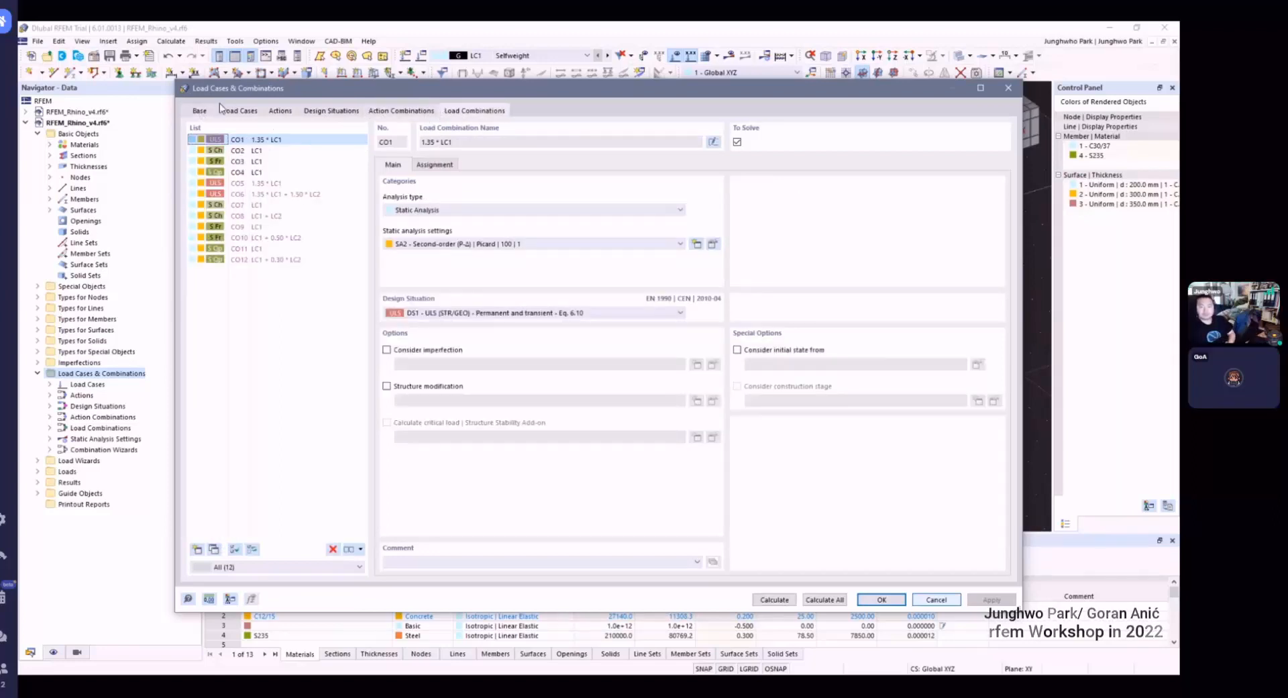
# - Disable the combination wizard, deleting the automatically generated combinations, and enable the wizard again
pyautogui.click(198, 111)
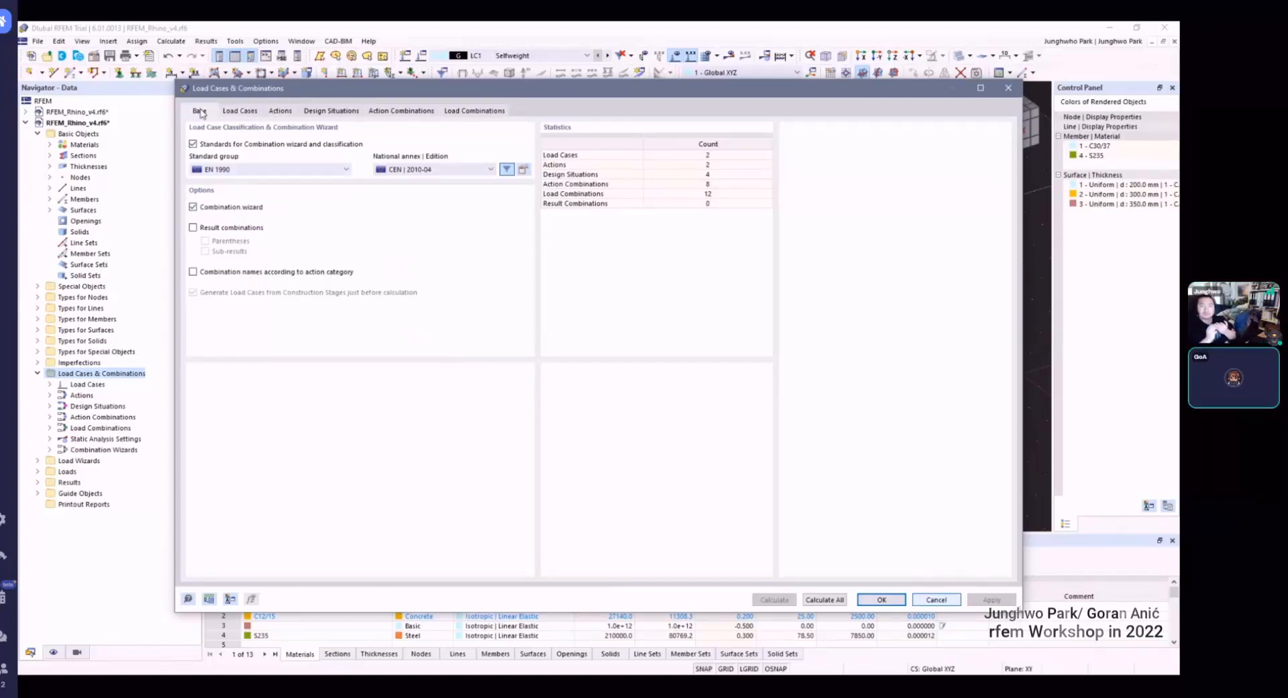
pyautogui.click(221, 208)
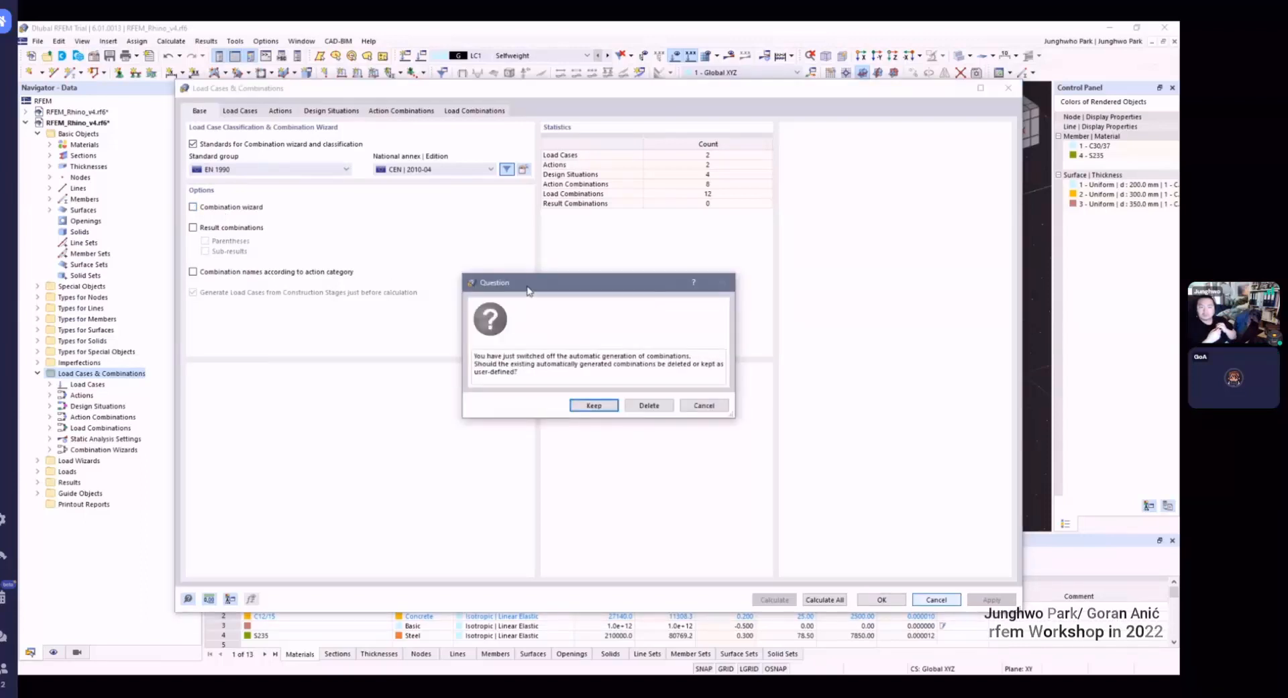
pyautogui.moveTo(526, 287); pyautogui.dragTo(492, 200)
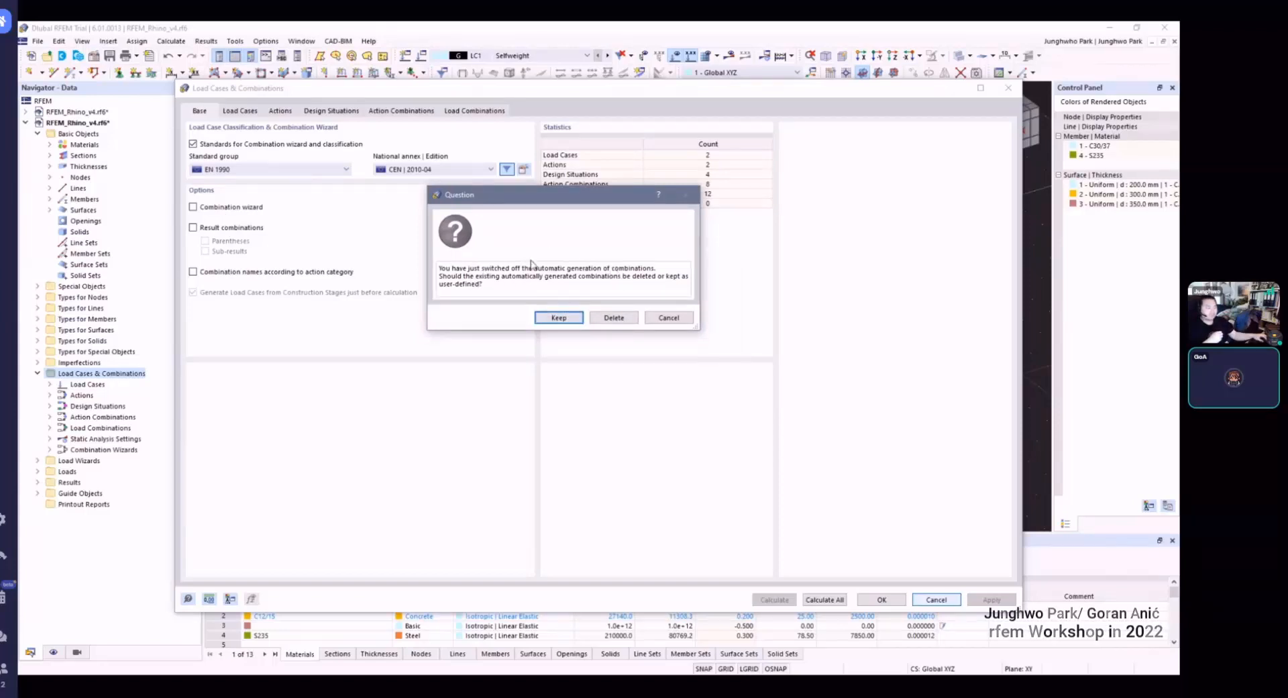
pyautogui.click(612, 318)
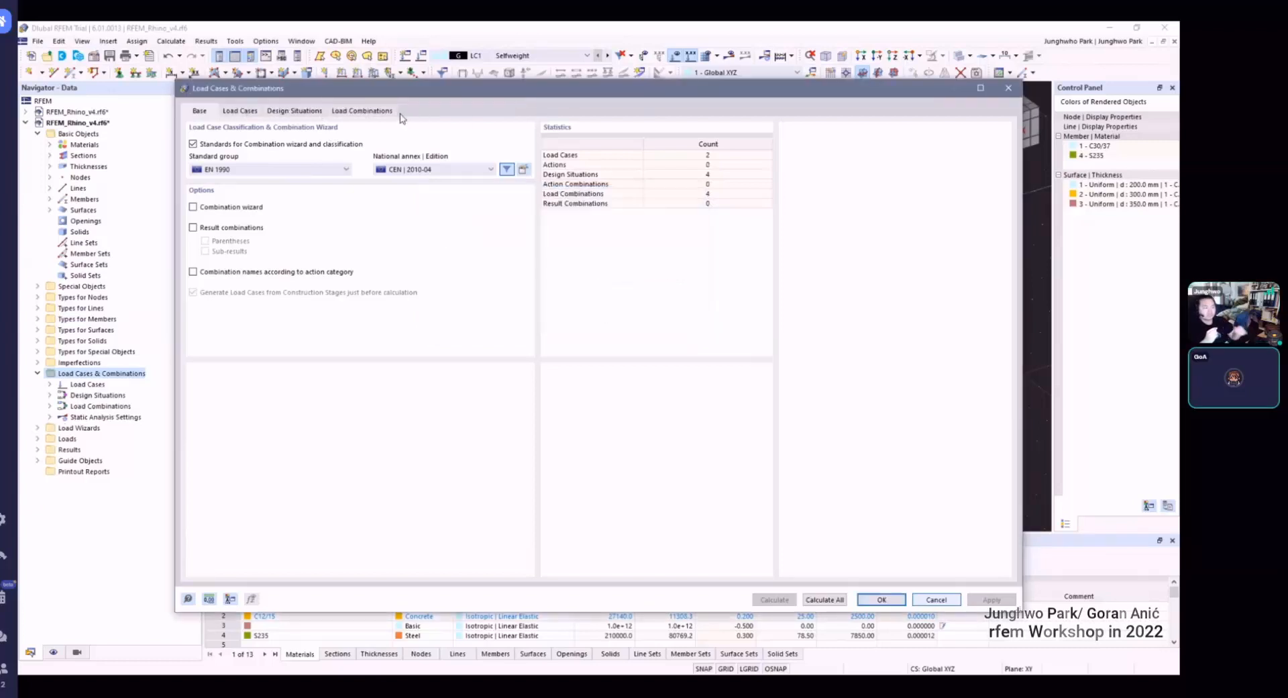
pyautogui.click(250, 210)
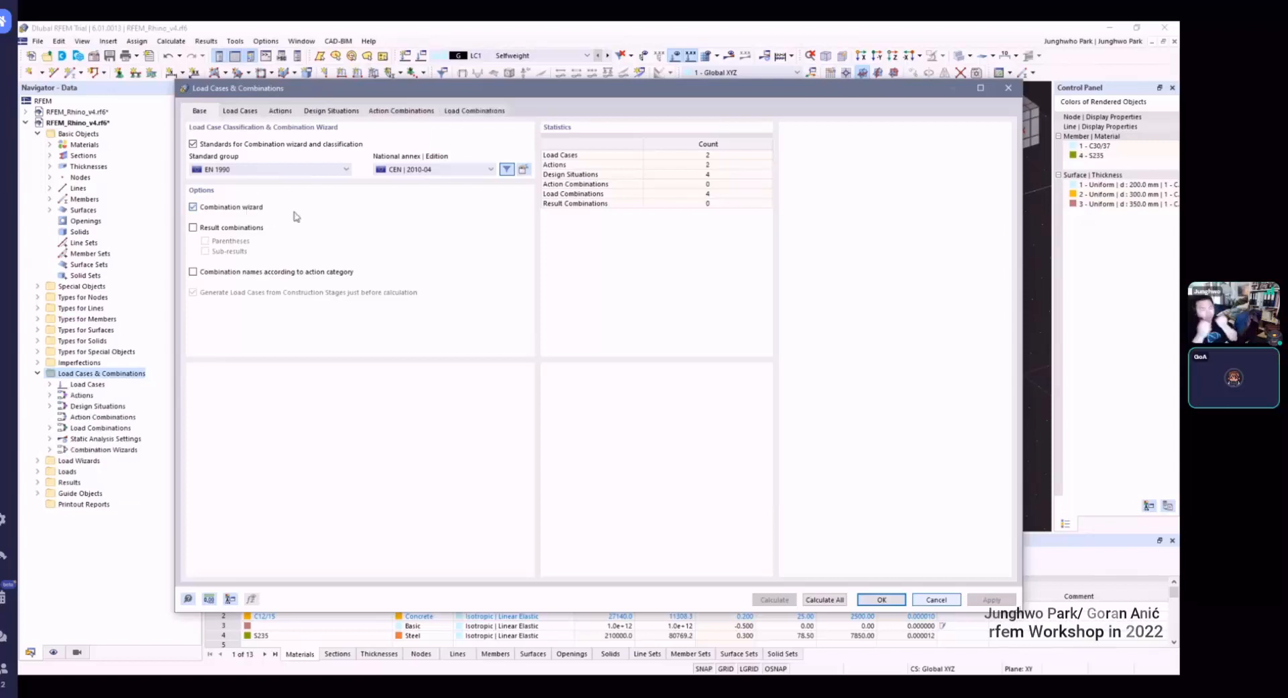
# - Check the load cases and the design situations with the combination wizard enabled
pyautogui.click(242, 112)
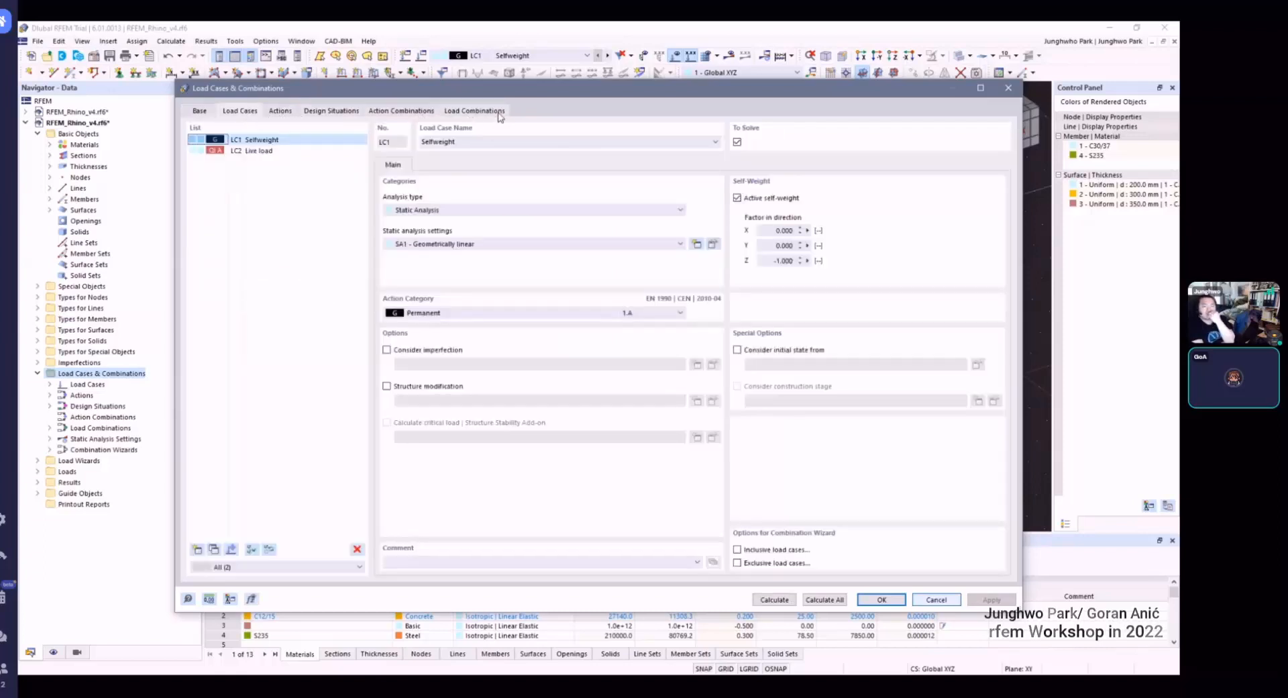
pyautogui.click(293, 113)
pyautogui.click(326, 111)
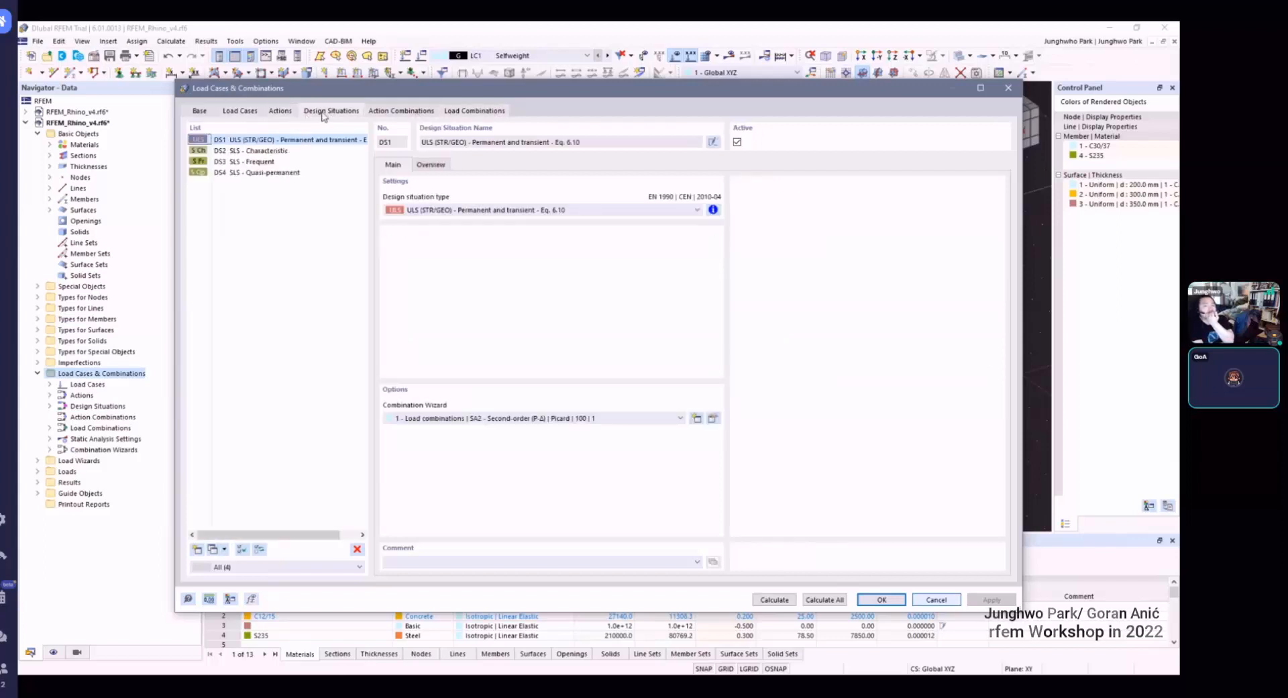
# - Review the action combinations and load combinations alongside the load cases and actions they are built from
pyautogui.click(389, 112)
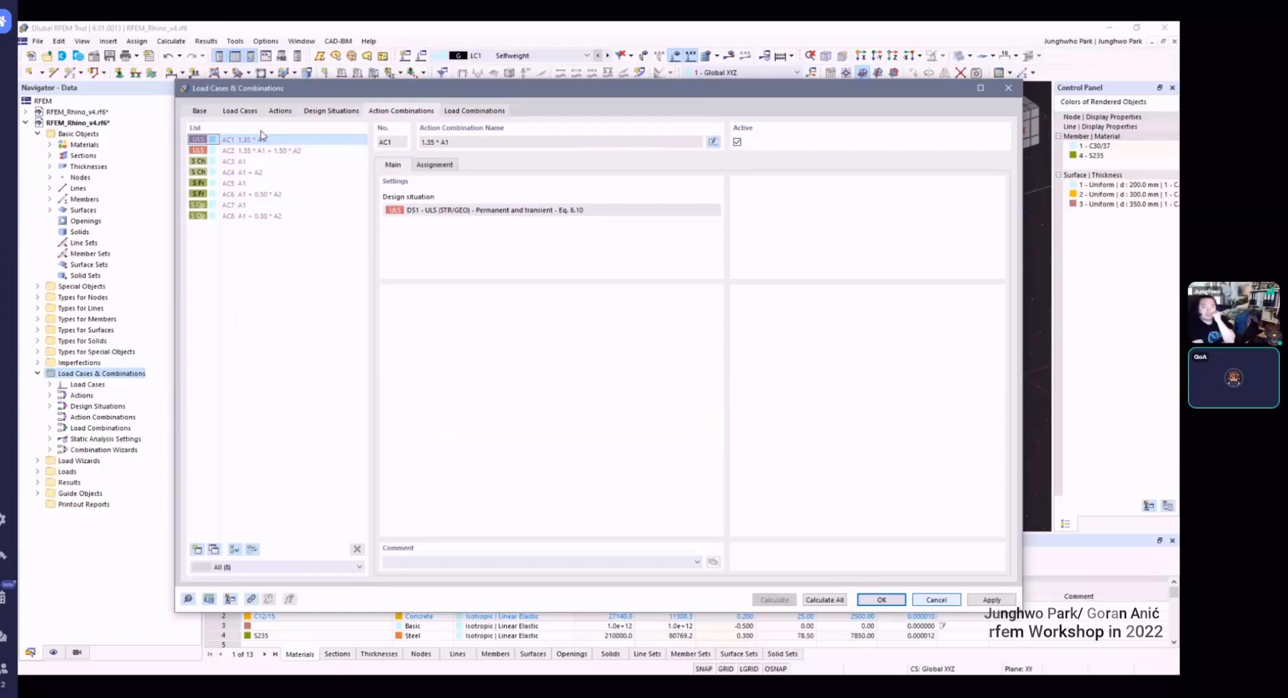
pyautogui.click(457, 113)
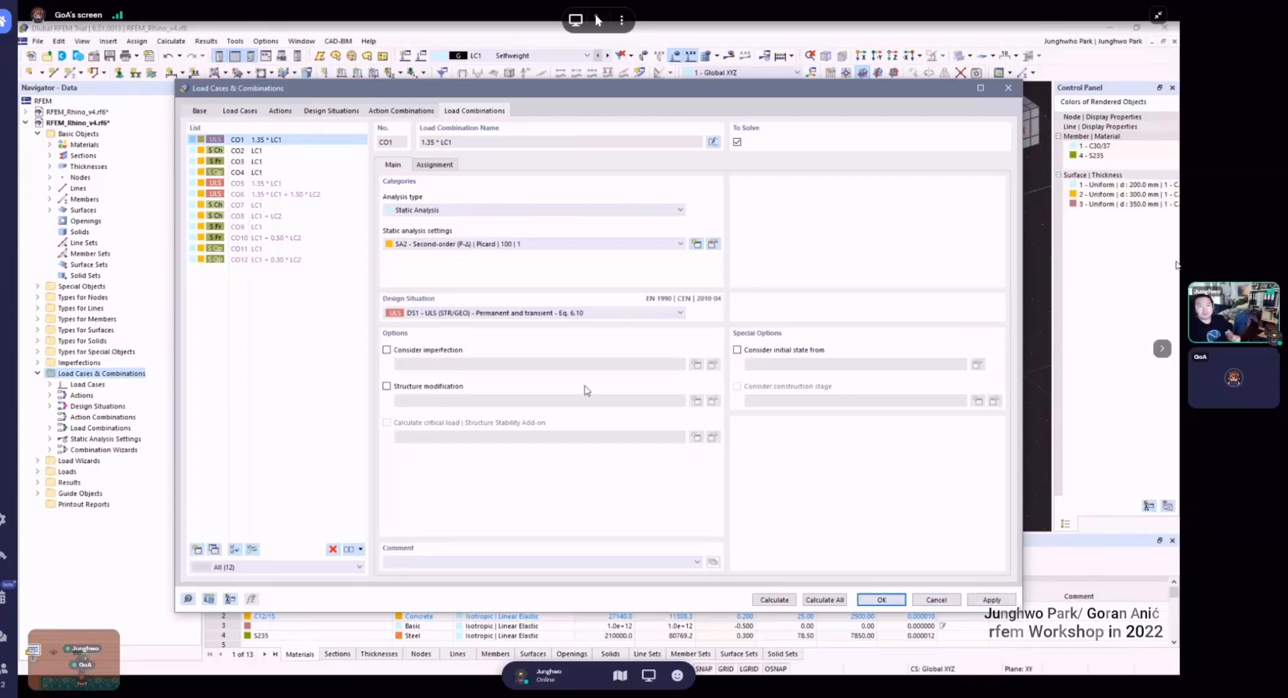
pyautogui.click(248, 115)
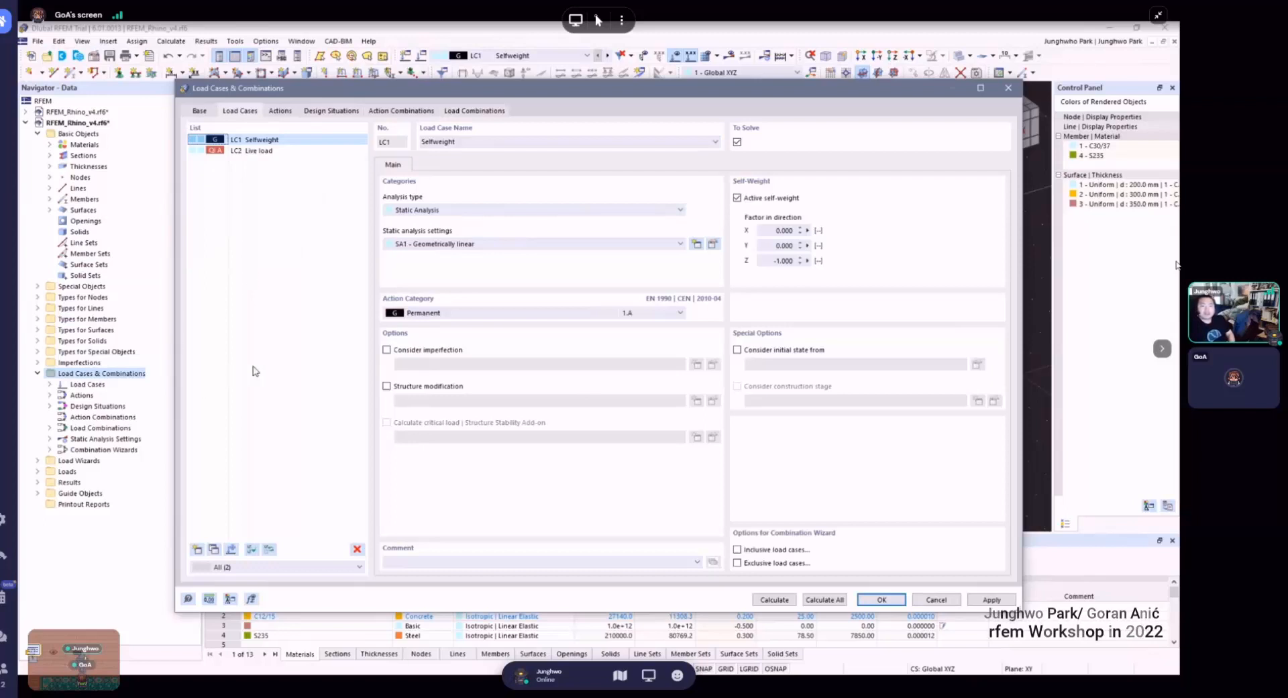
pyautogui.click(281, 111)
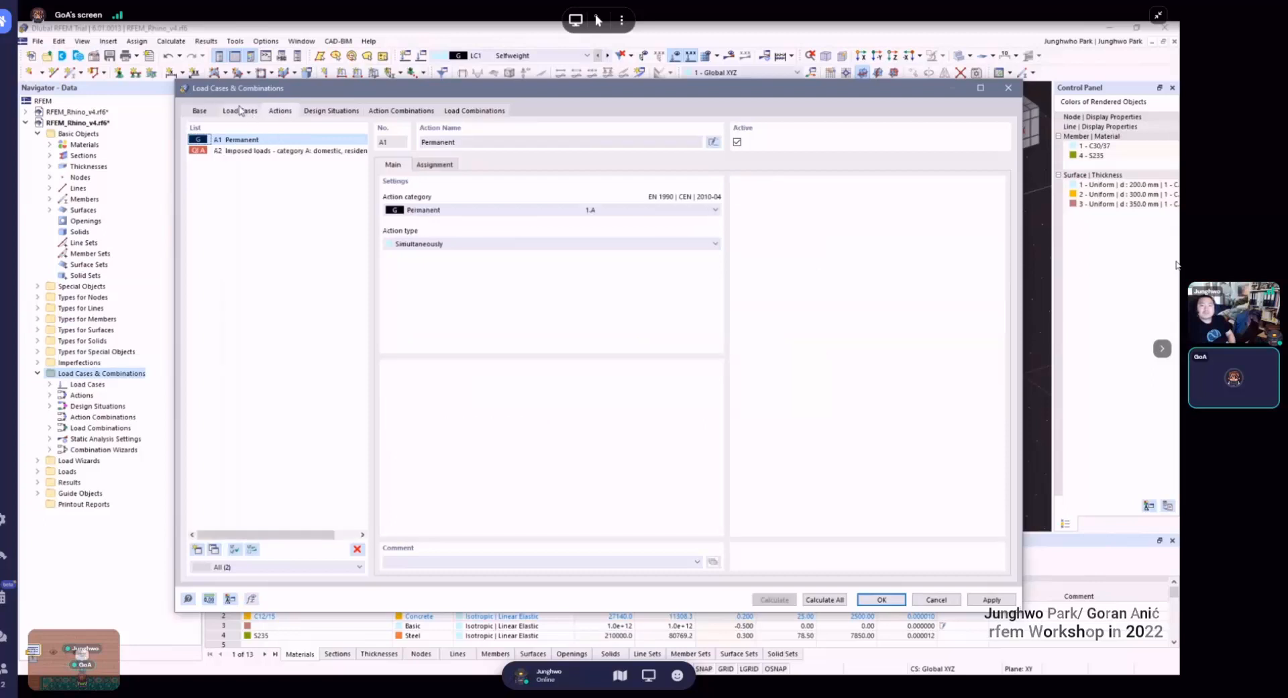
pyautogui.click(229, 112)
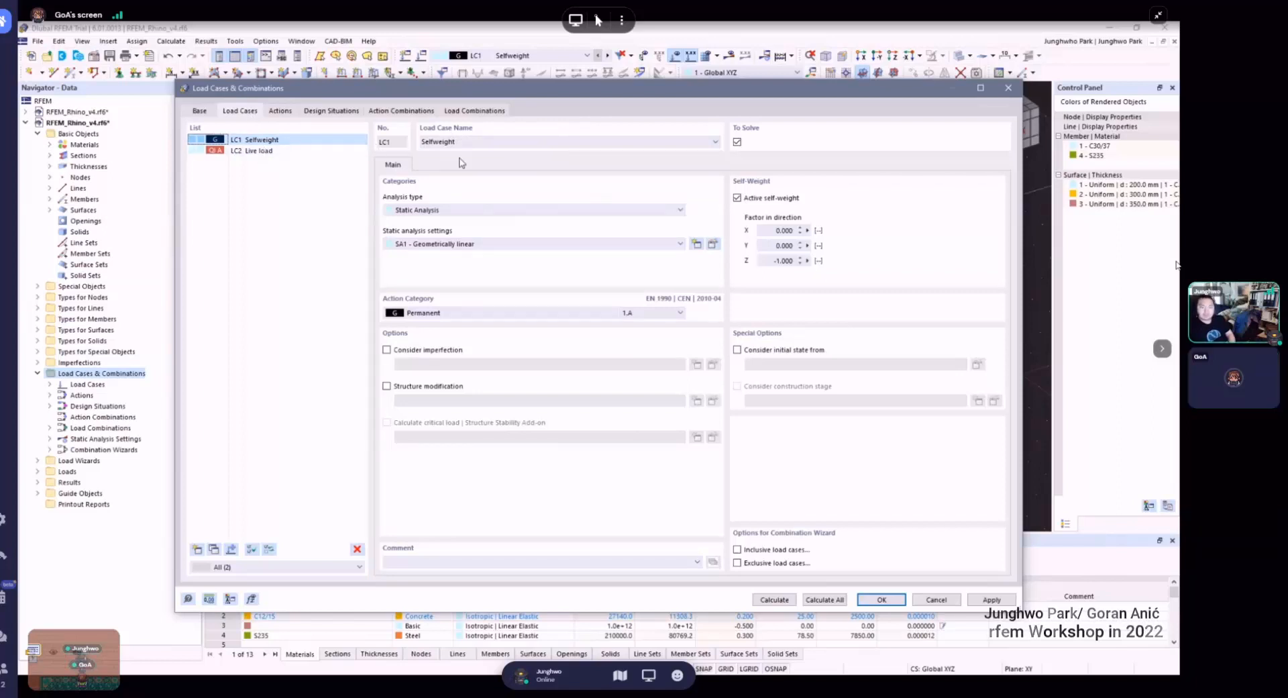
# - Check the action categories assigned to the live load and self-weight load cases against the actions list
pyautogui.click(272, 151)
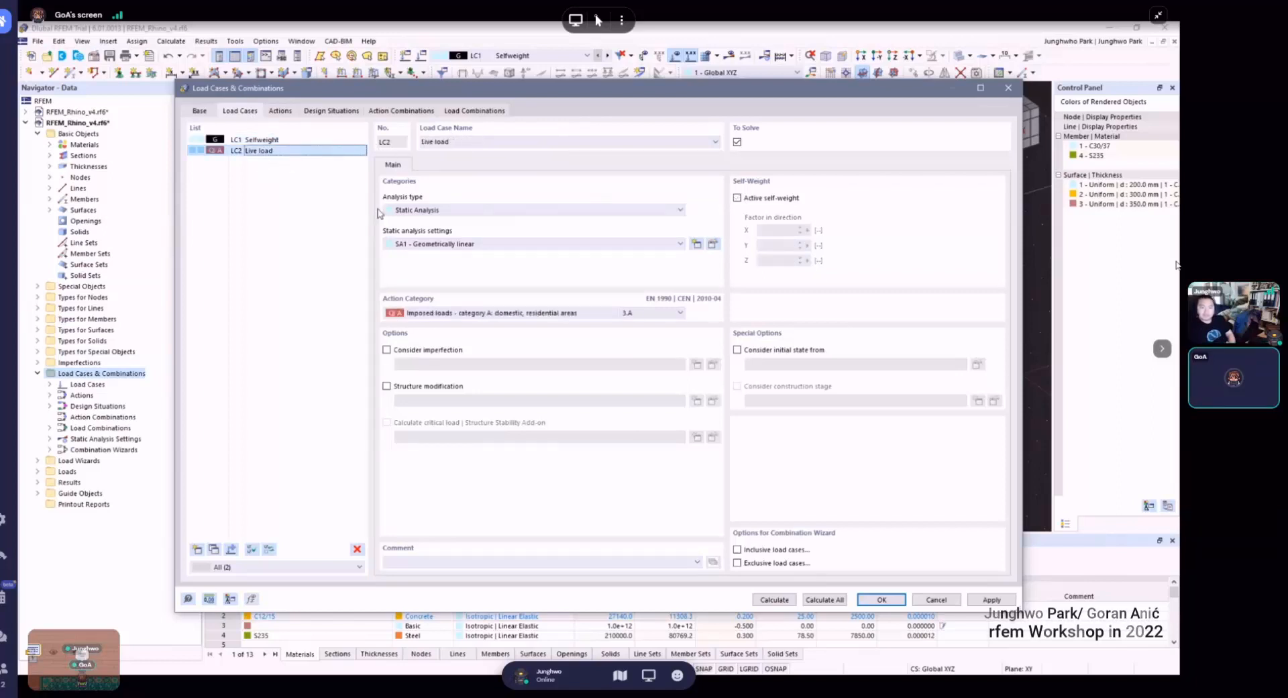
pyautogui.click(455, 312)
pyautogui.click(442, 314)
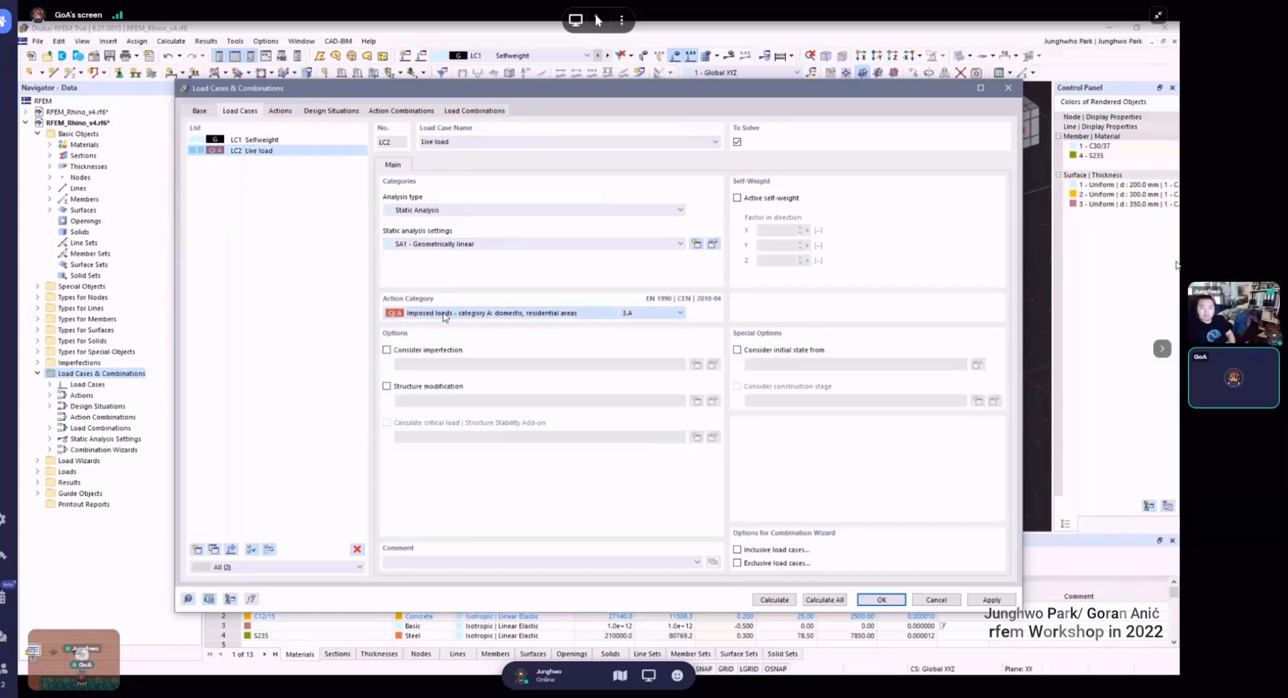
pyautogui.click(281, 111)
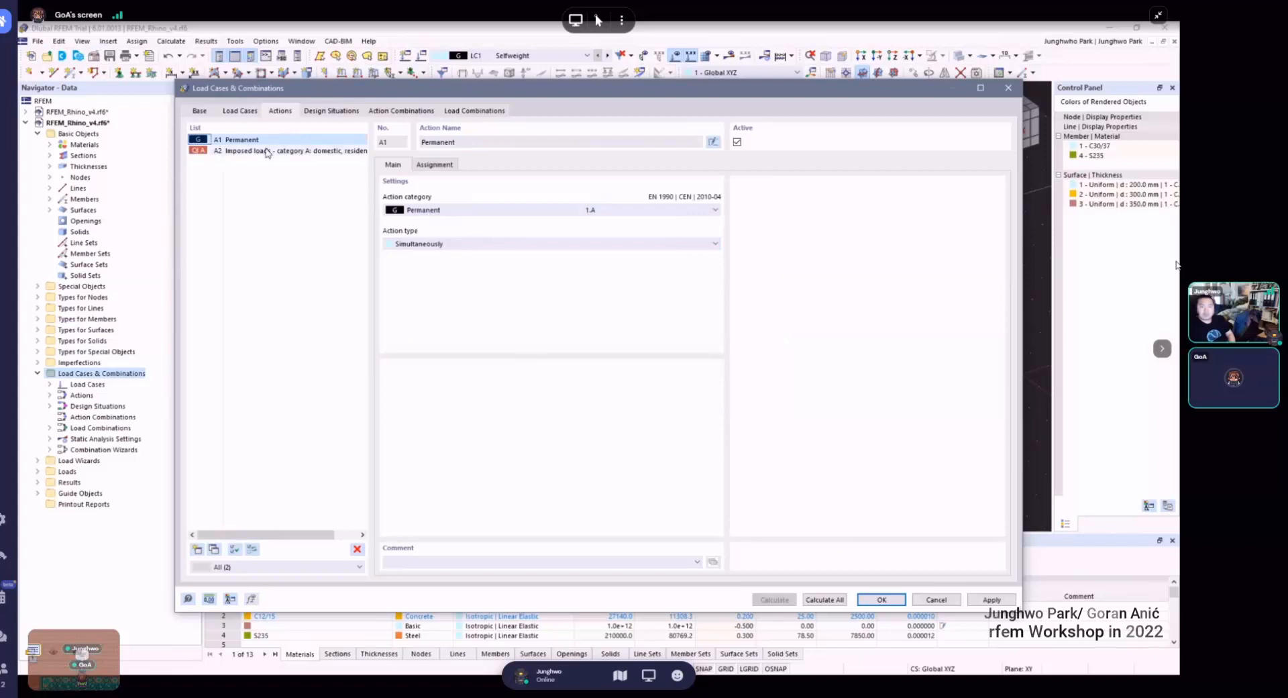
pyautogui.click(243, 111)
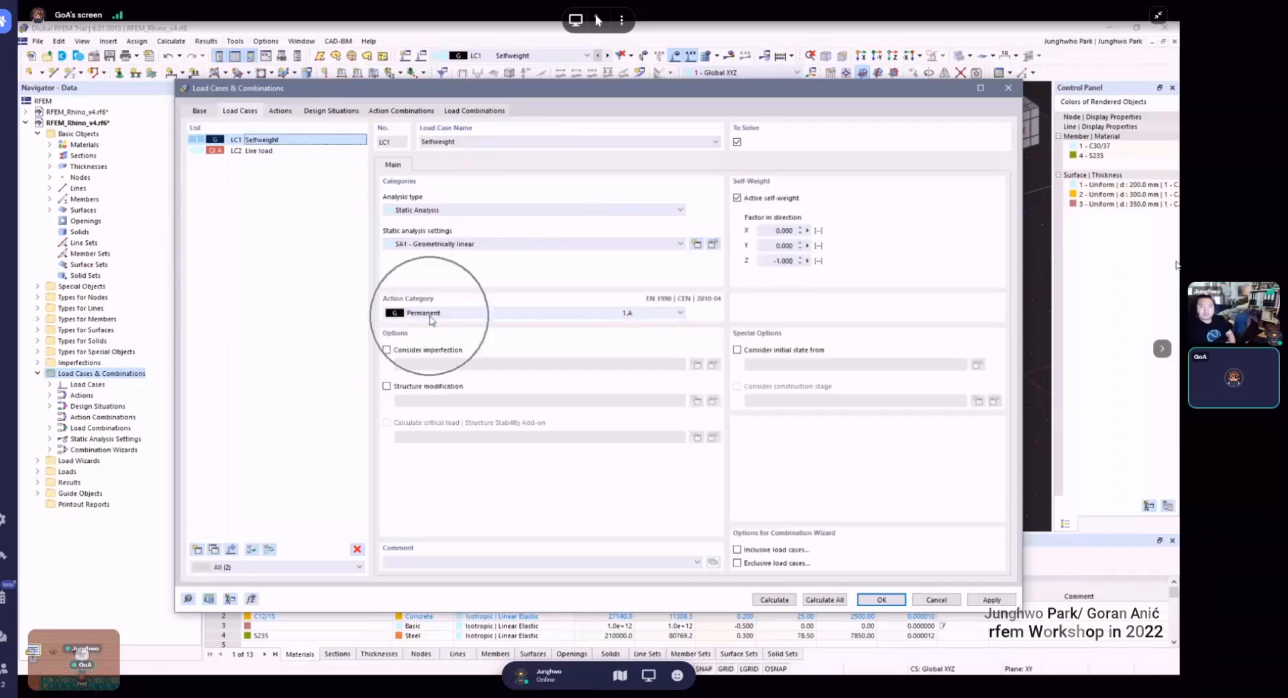
pyautogui.click(248, 151)
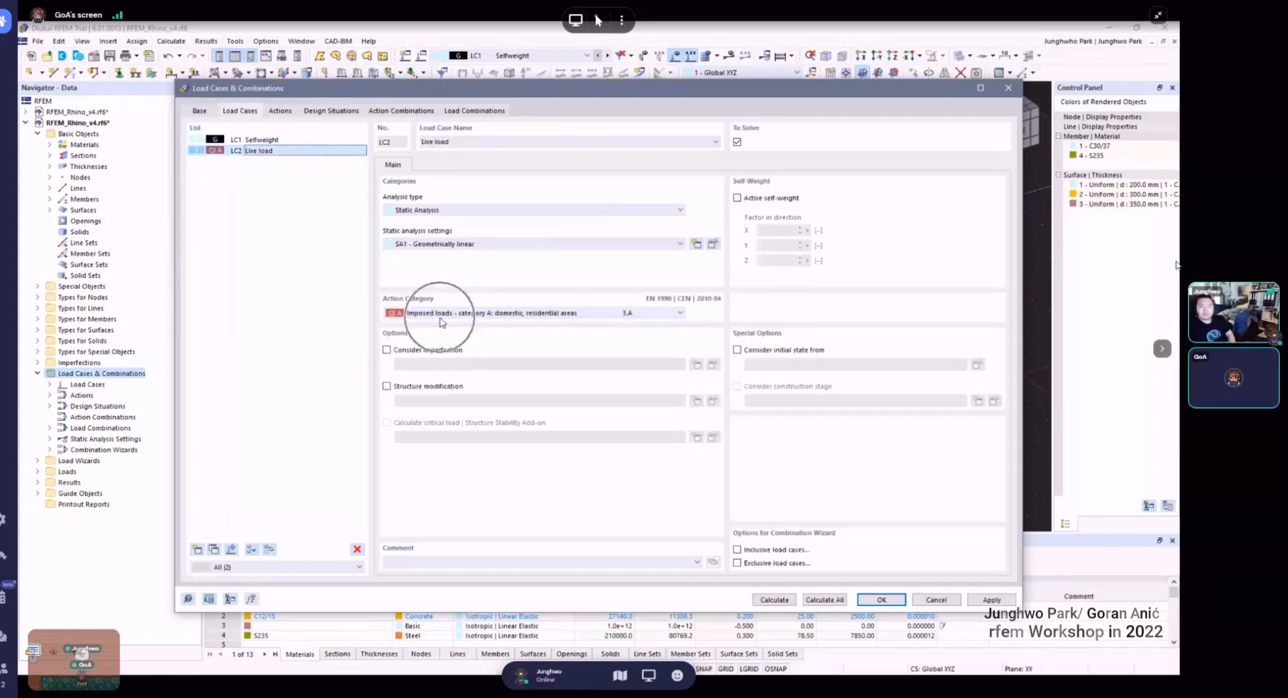
# - Compare the category and action type settings of the permanent and imposed-load actions
pyautogui.click(280, 112)
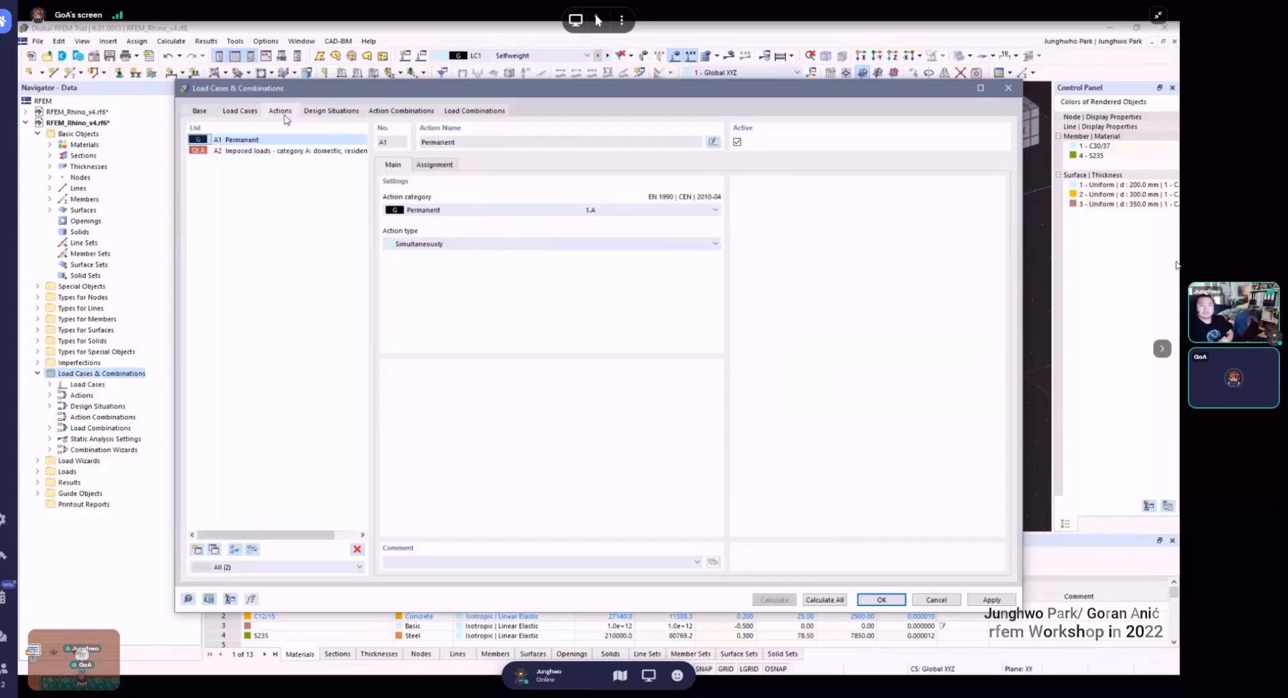
pyautogui.click(255, 150)
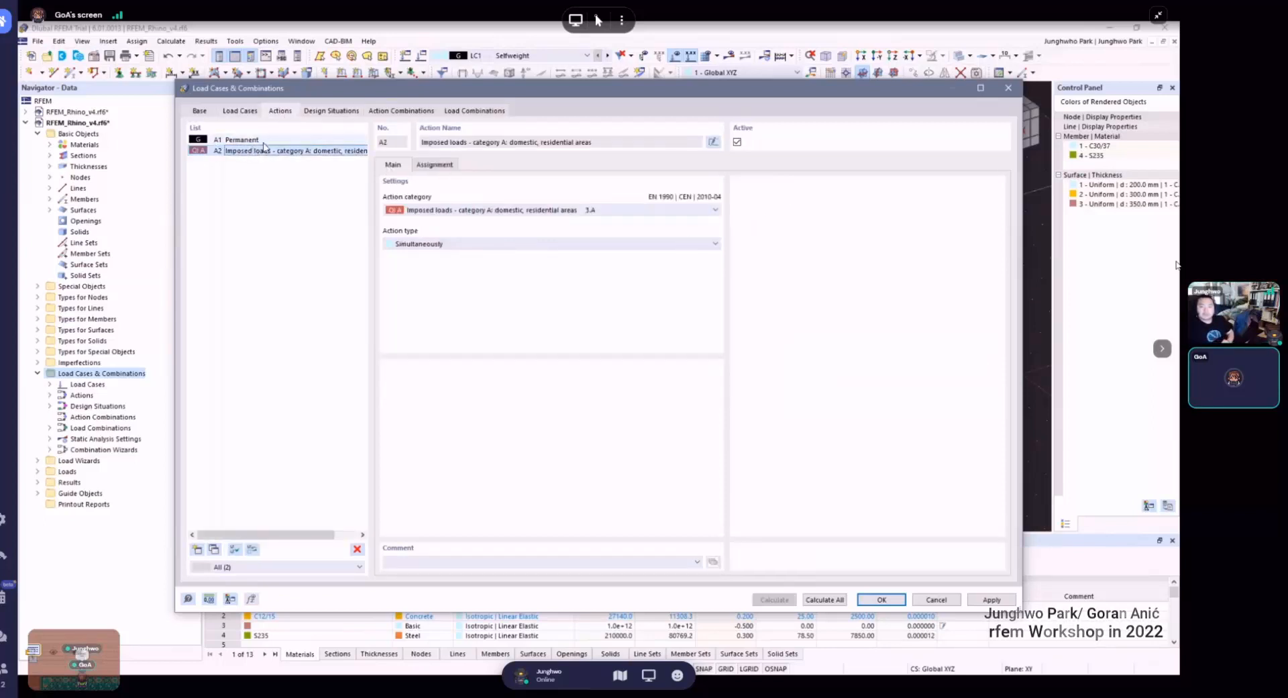
pyautogui.click(263, 140)
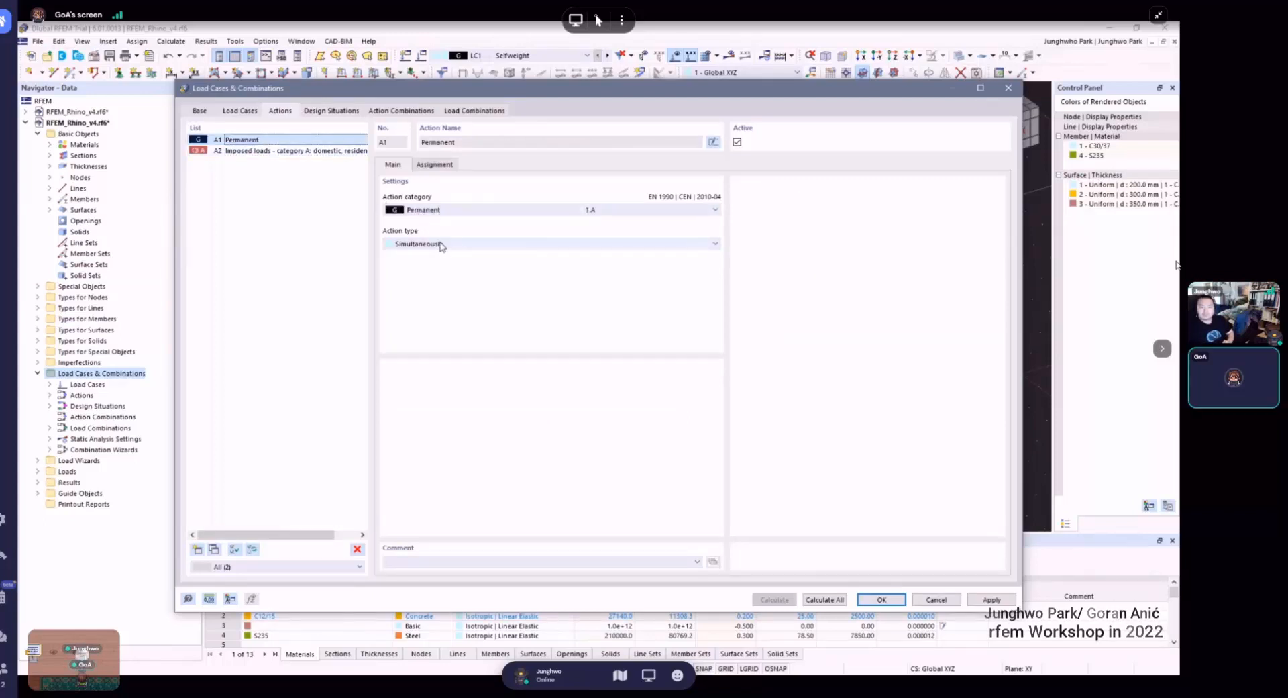
pyautogui.click(296, 151)
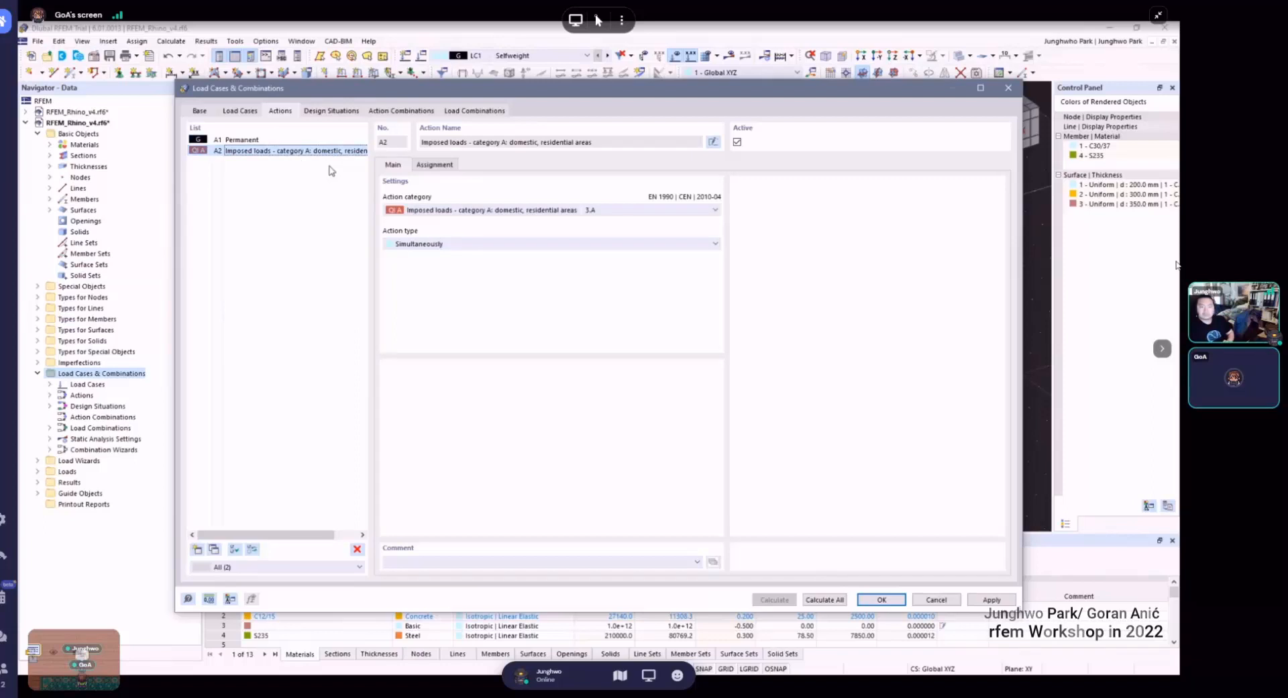
pyautogui.click(268, 140)
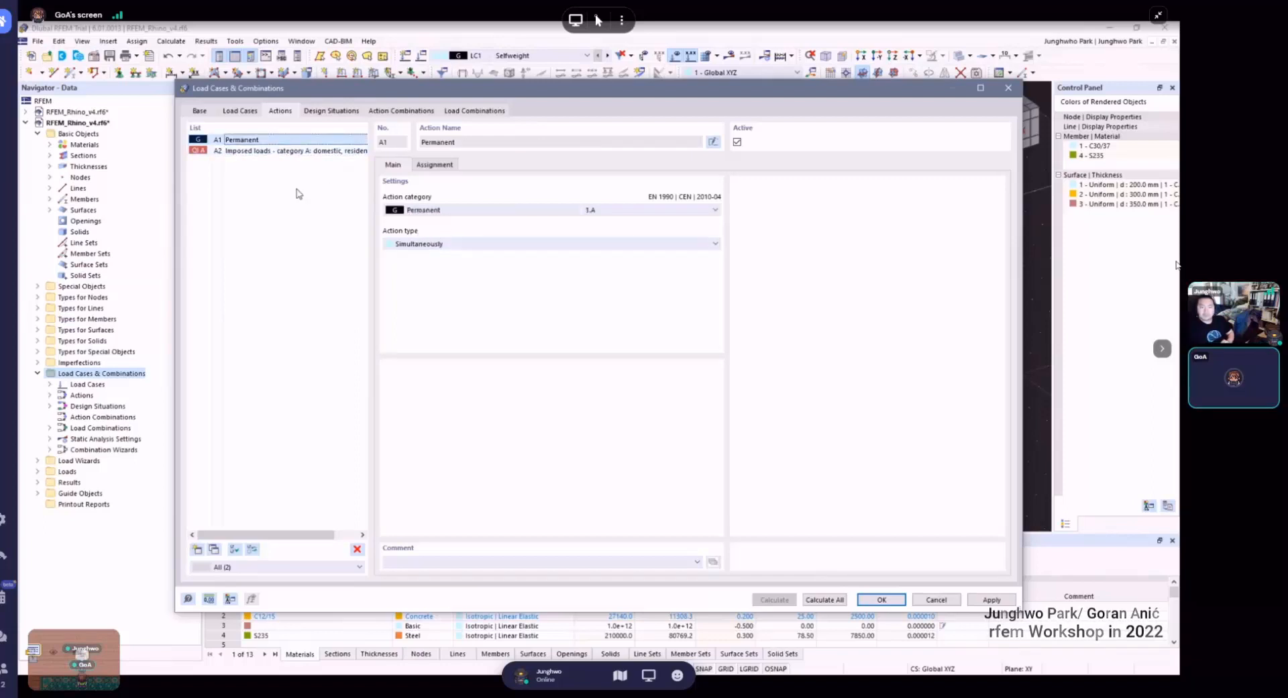
pyautogui.click(277, 151)
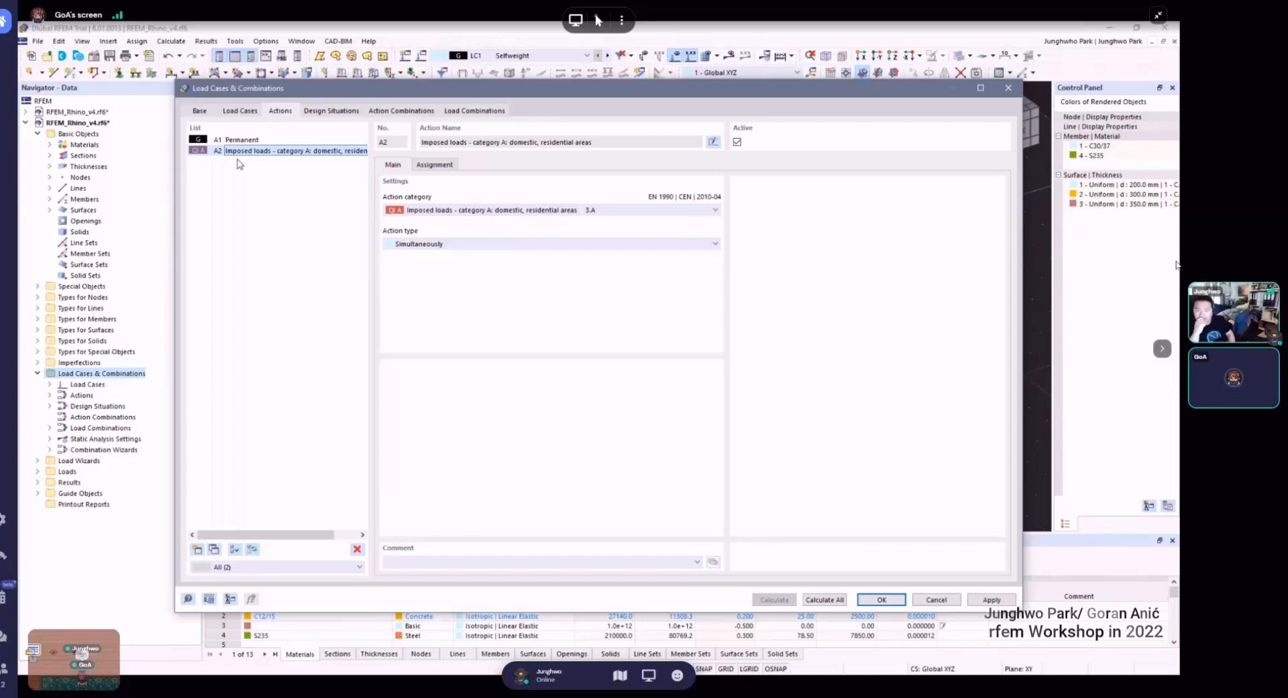
# - Inspect the available action types for imposed-load action A2, leaving it on Simultaneously
pyautogui.click(429, 246)
pyautogui.click(435, 266)
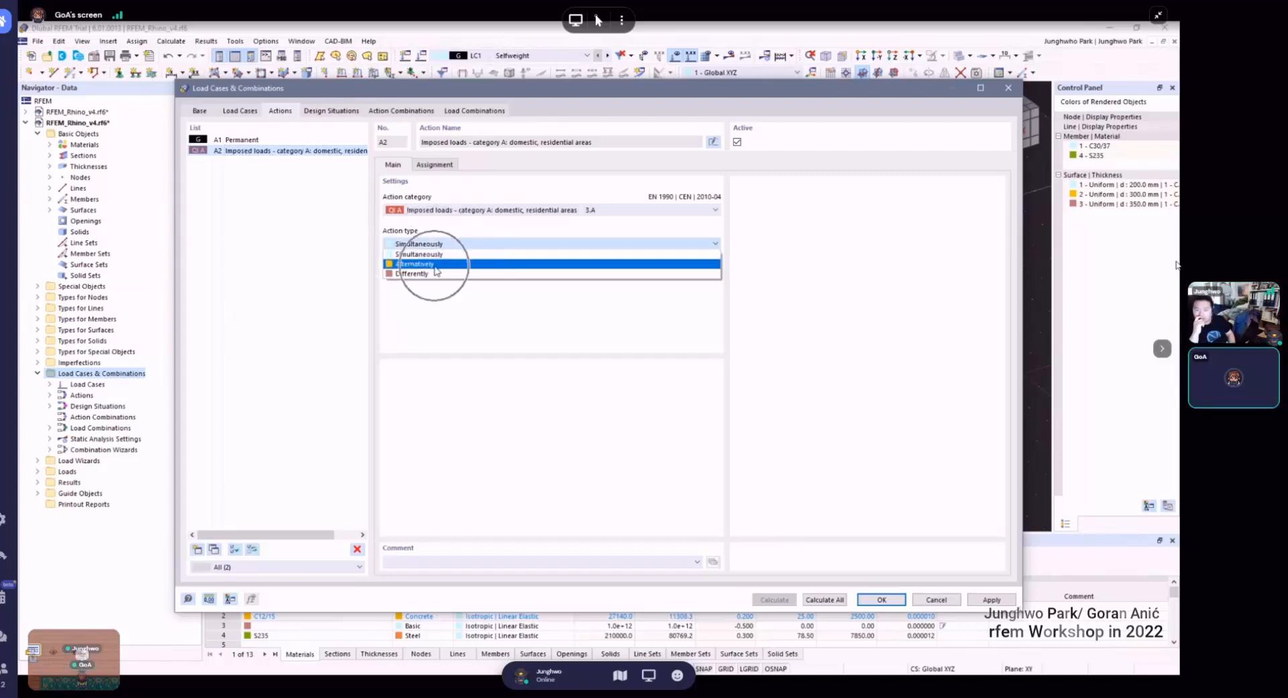
pyautogui.click(476, 243)
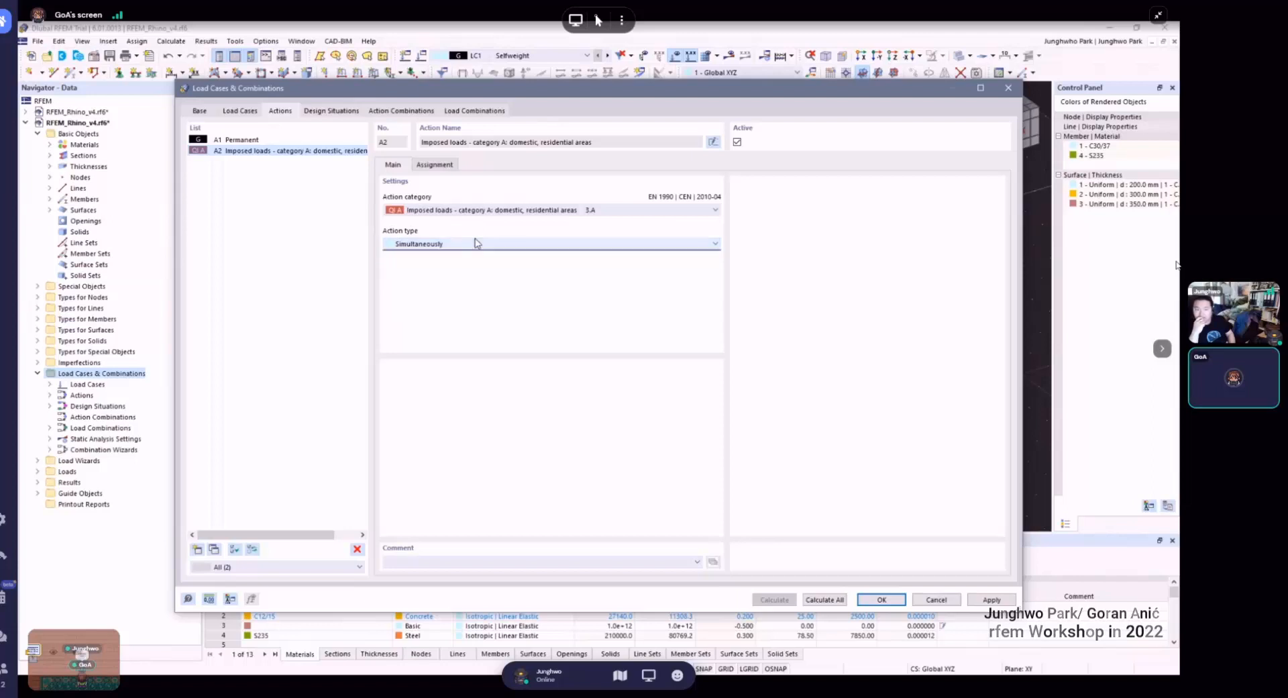
# - Review the design situations and the action and load combinations generated from them
pyautogui.click(345, 114)
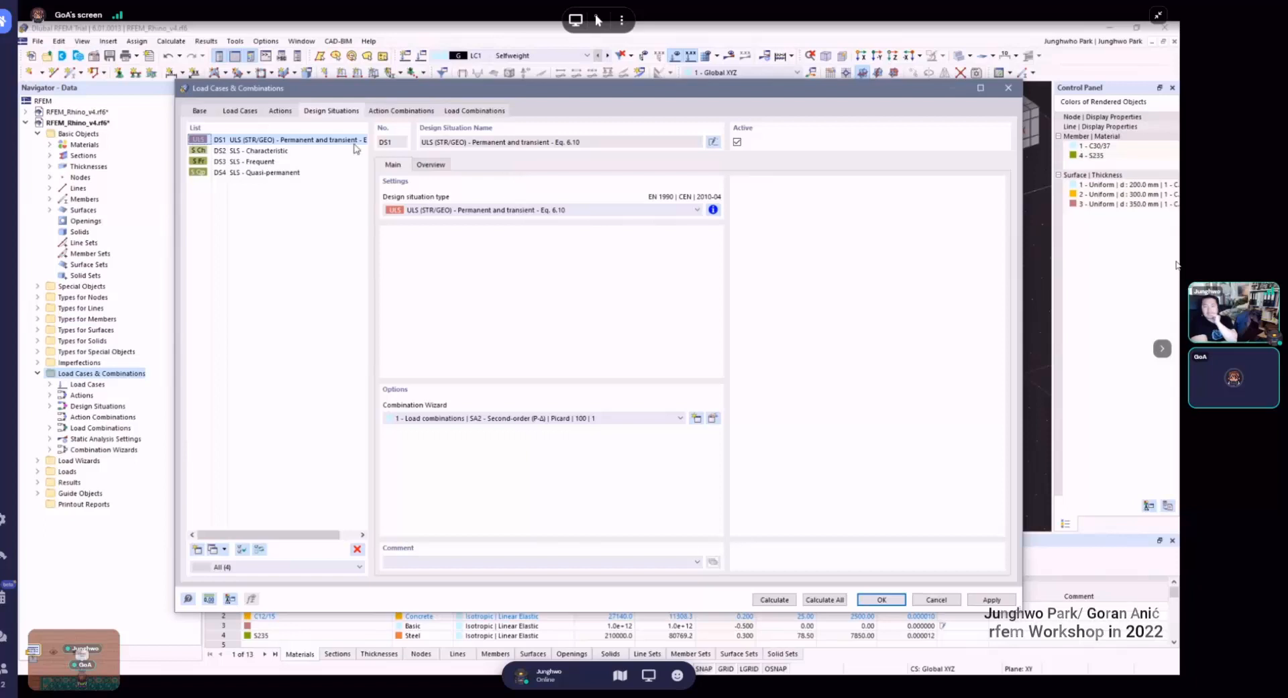
pyautogui.click(406, 112)
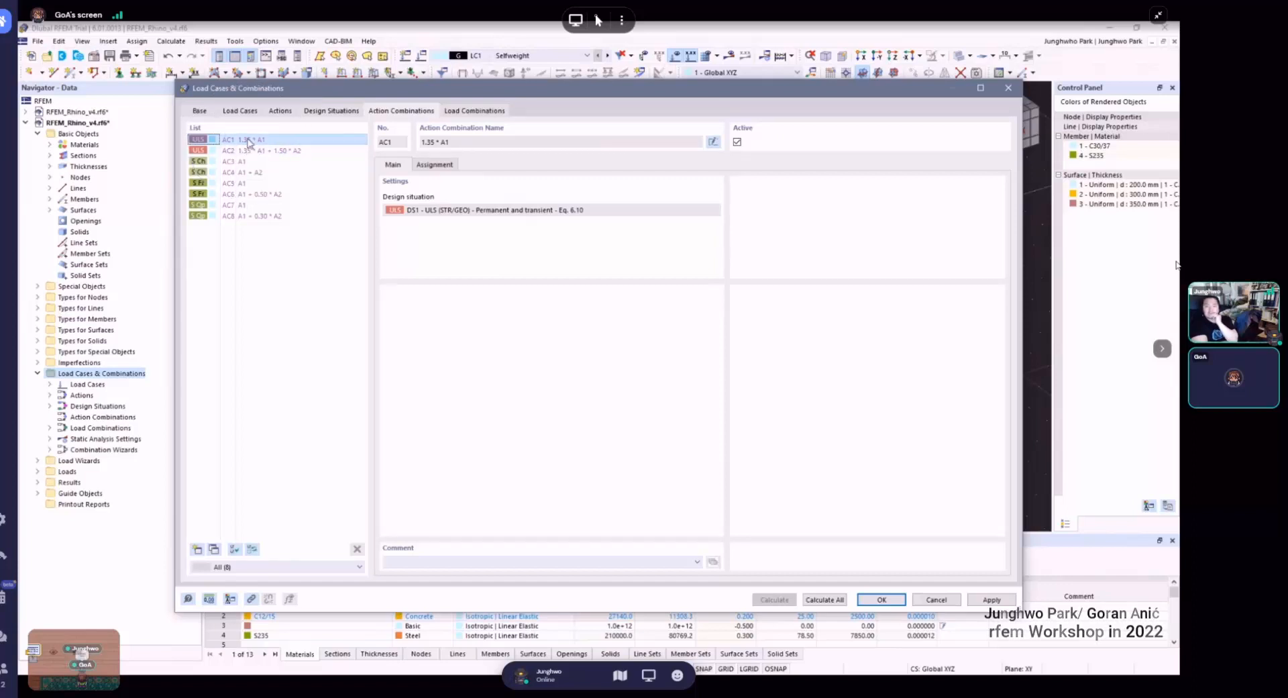
pyautogui.click(480, 112)
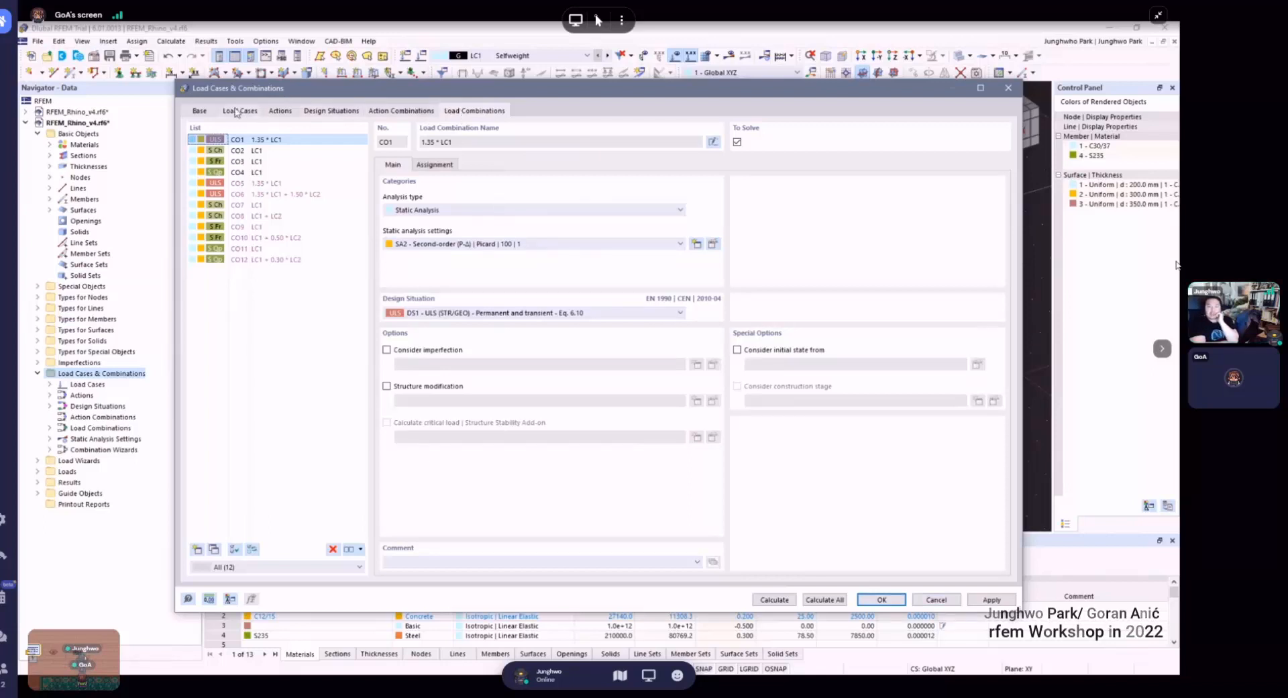
# - Examine the design situation of action combinations AC1 and AC2 and compare them with load combination CO1
pyautogui.click(388, 113)
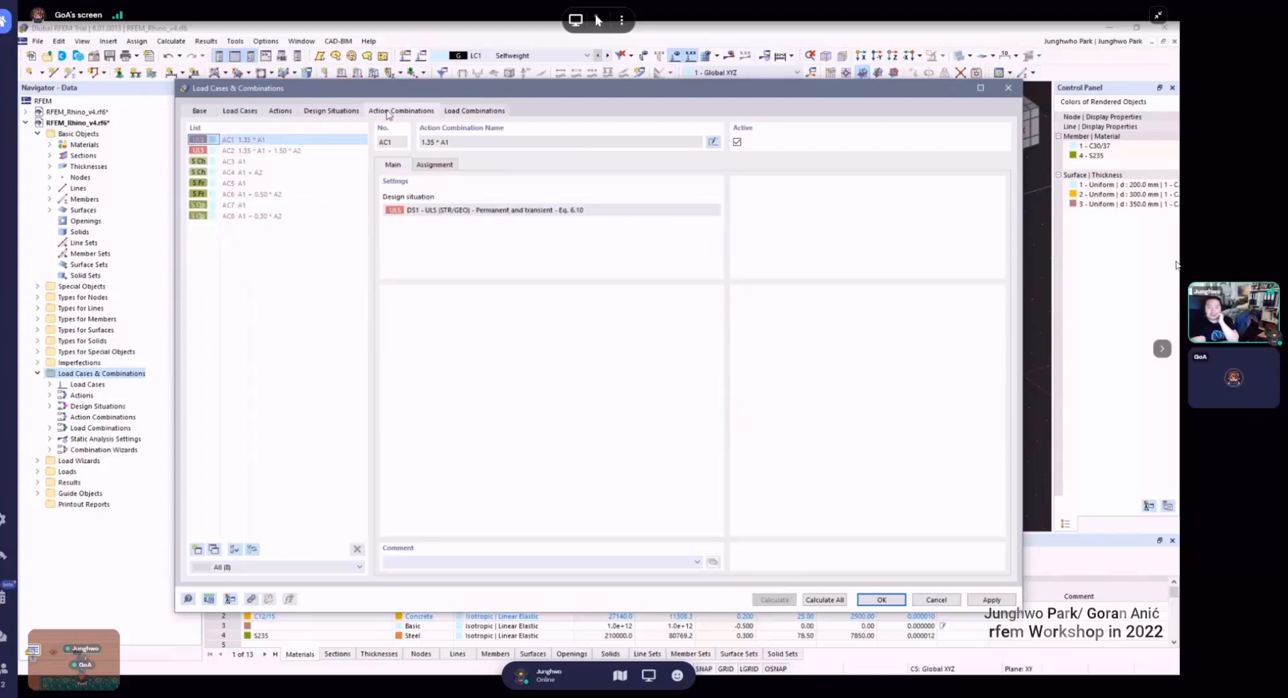
pyautogui.keyDown('ctrl'); pyautogui.click(260, 149); pyautogui.keyUp('ctrl')
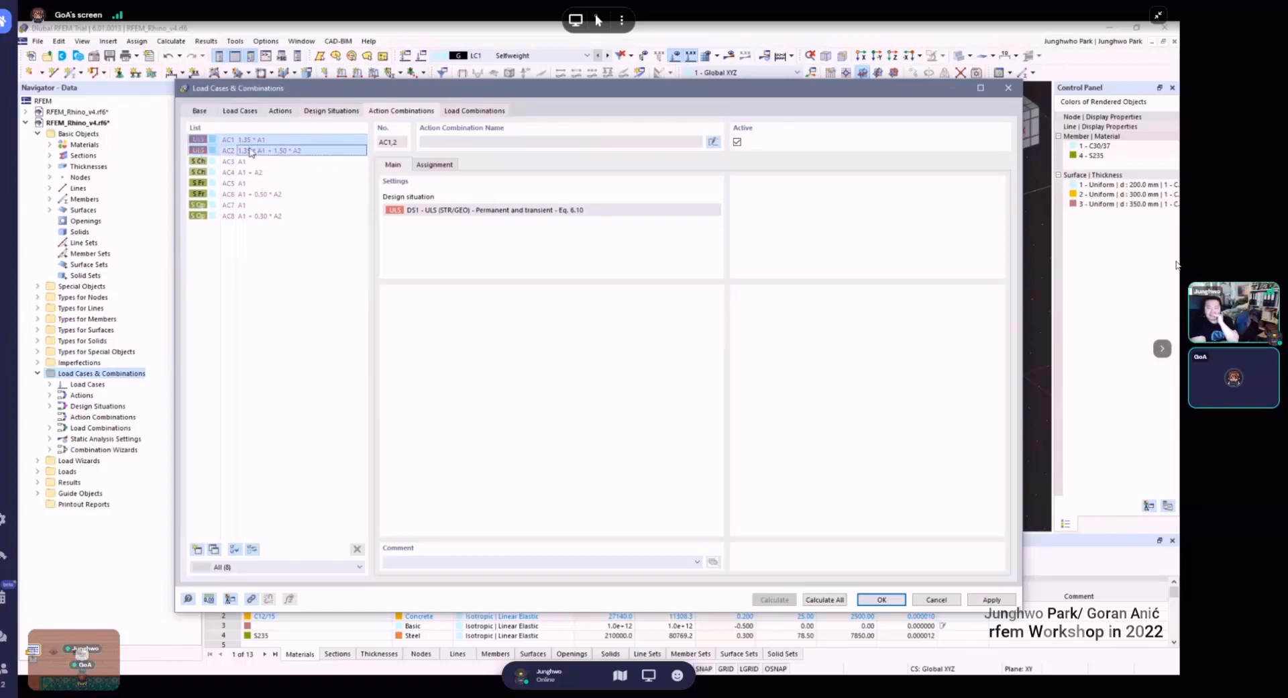
pyautogui.click(409, 211)
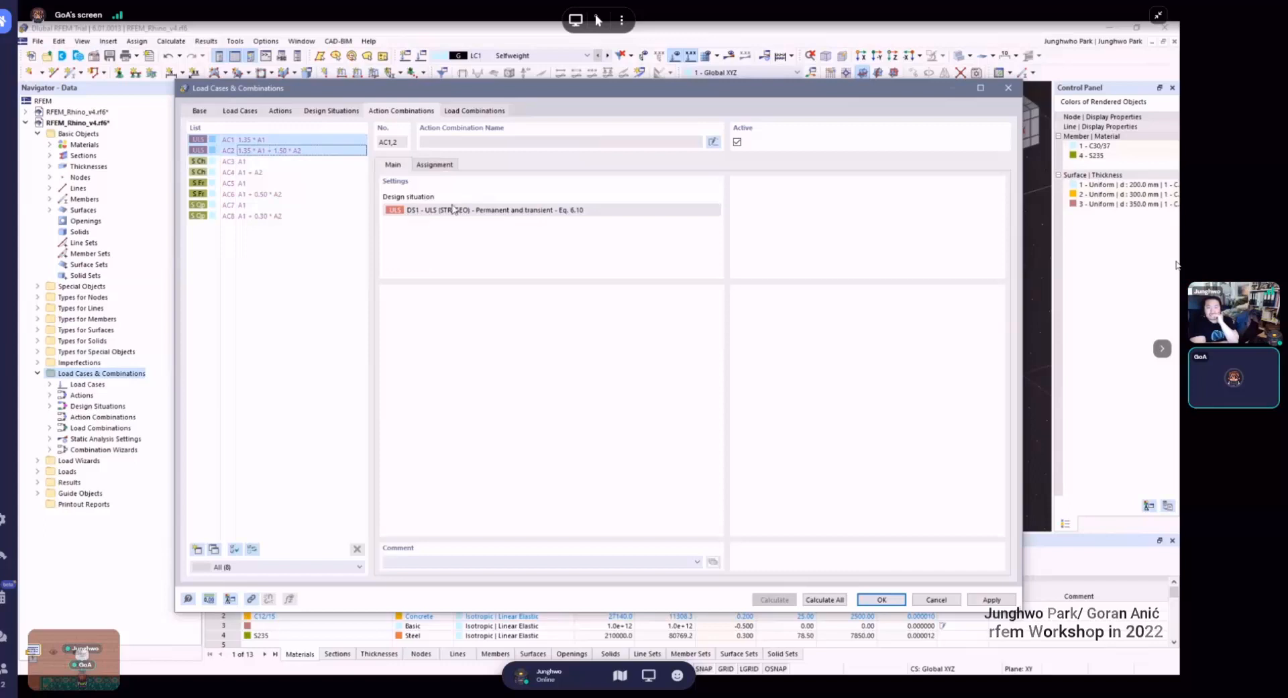
pyautogui.click(474, 112)
pyautogui.click(221, 139)
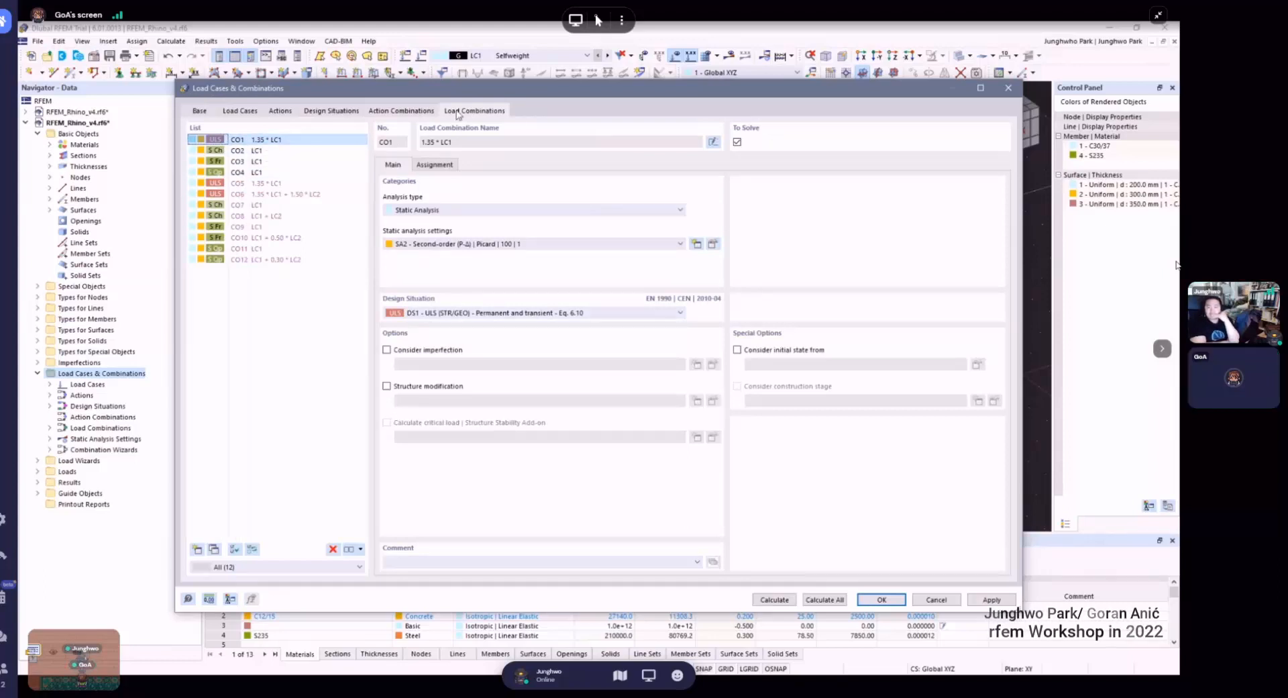
# - Examine the design situation of action combinations AC3 and AC4 and compare them with the load combinations
pyautogui.click(419, 112)
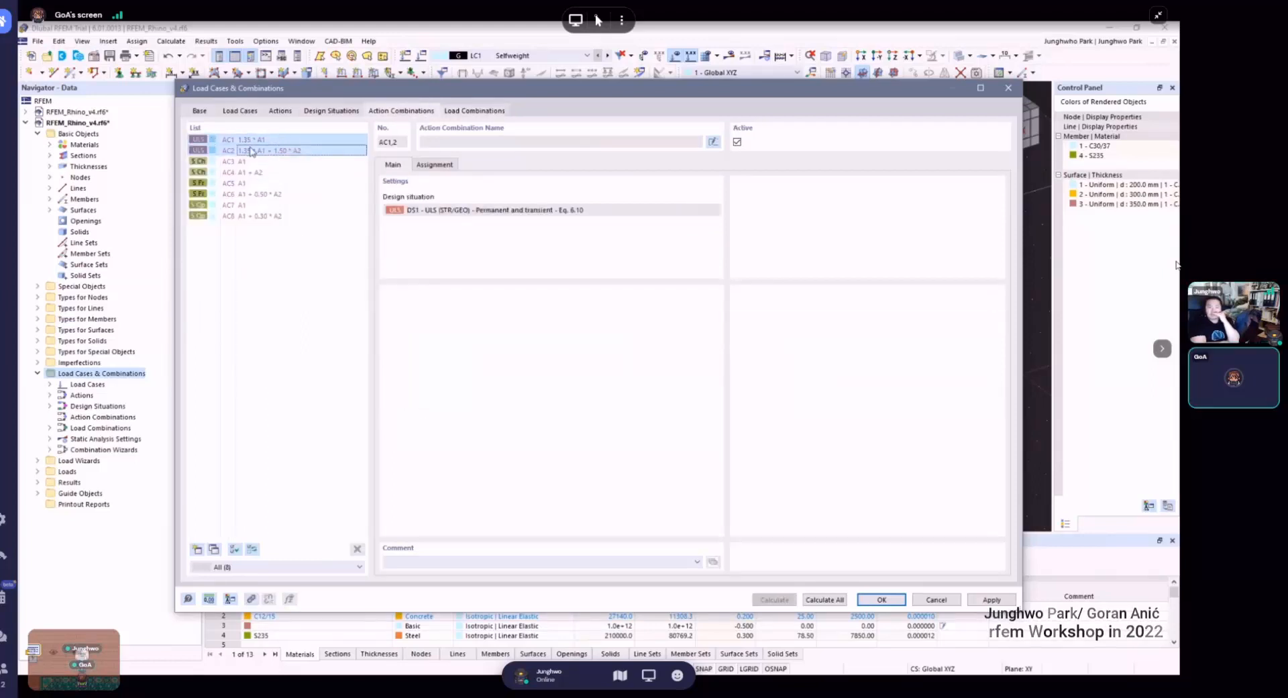
pyautogui.click(247, 162)
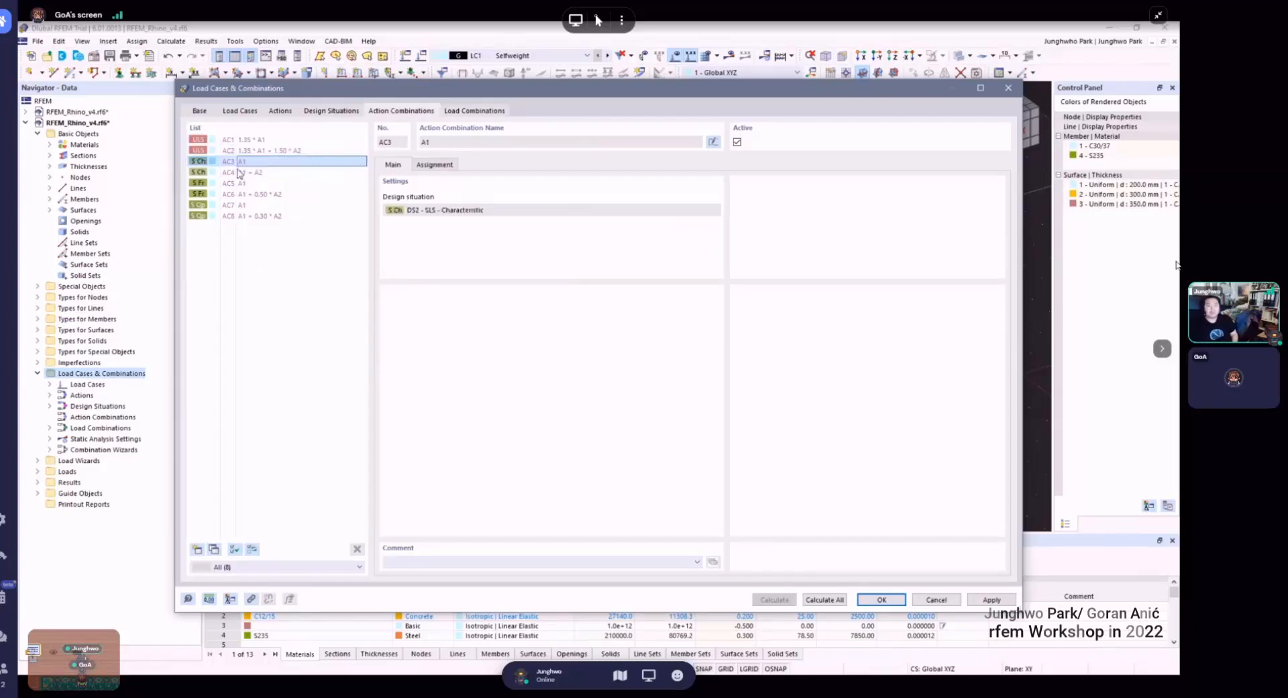
pyautogui.keyDown('shift'); pyautogui.click(254, 172); pyautogui.keyUp('shift')
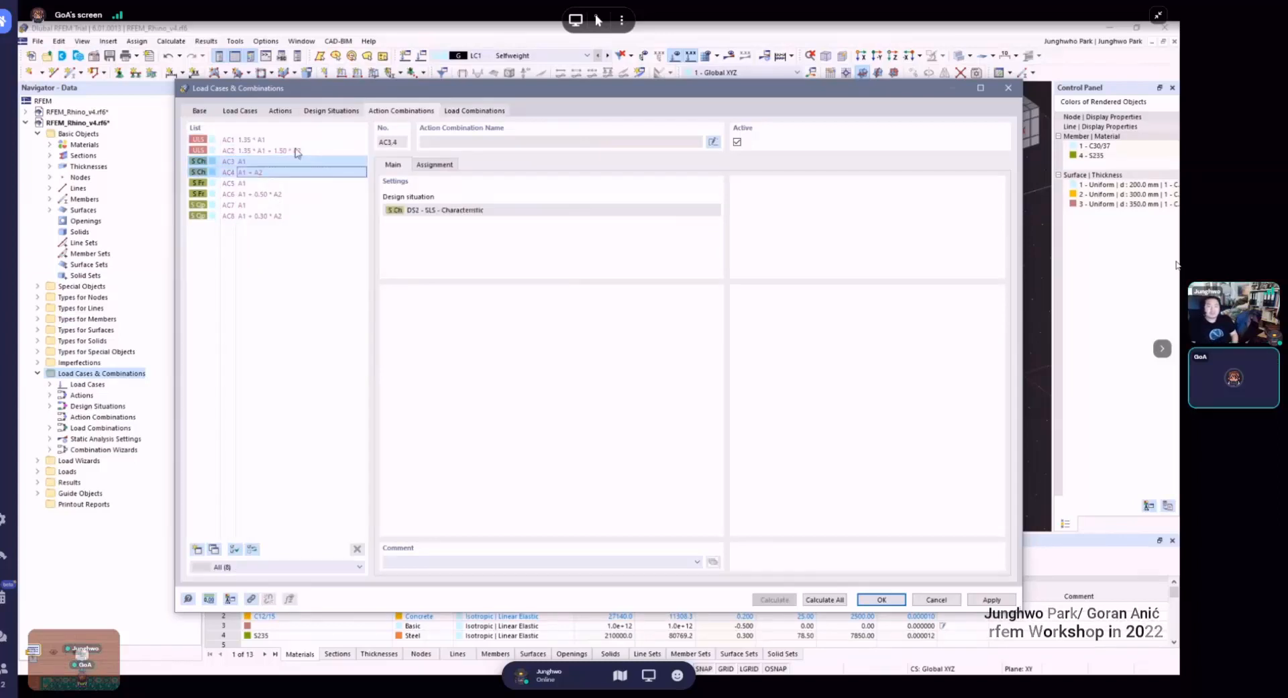
pyautogui.click(473, 111)
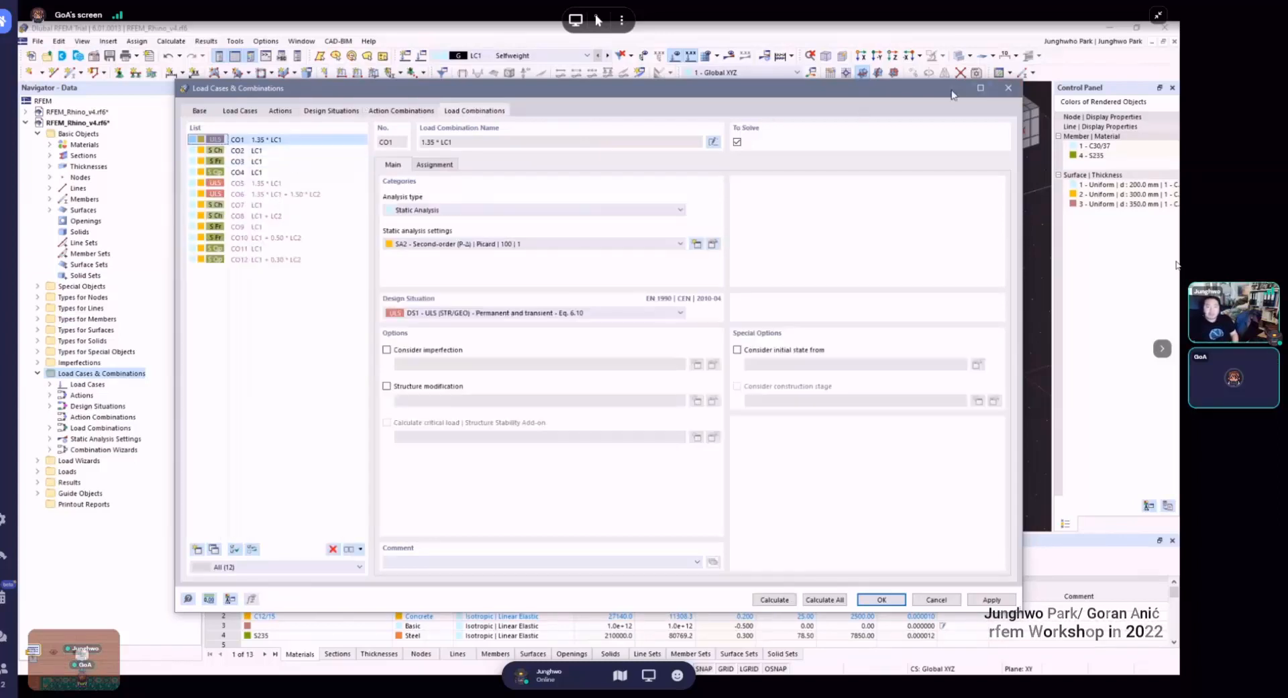
# - Close the load case and combination settings and view the model's list of selectable load cases, design situations and combinations
pyautogui.click(1008, 88)
pyautogui.click(536, 56)
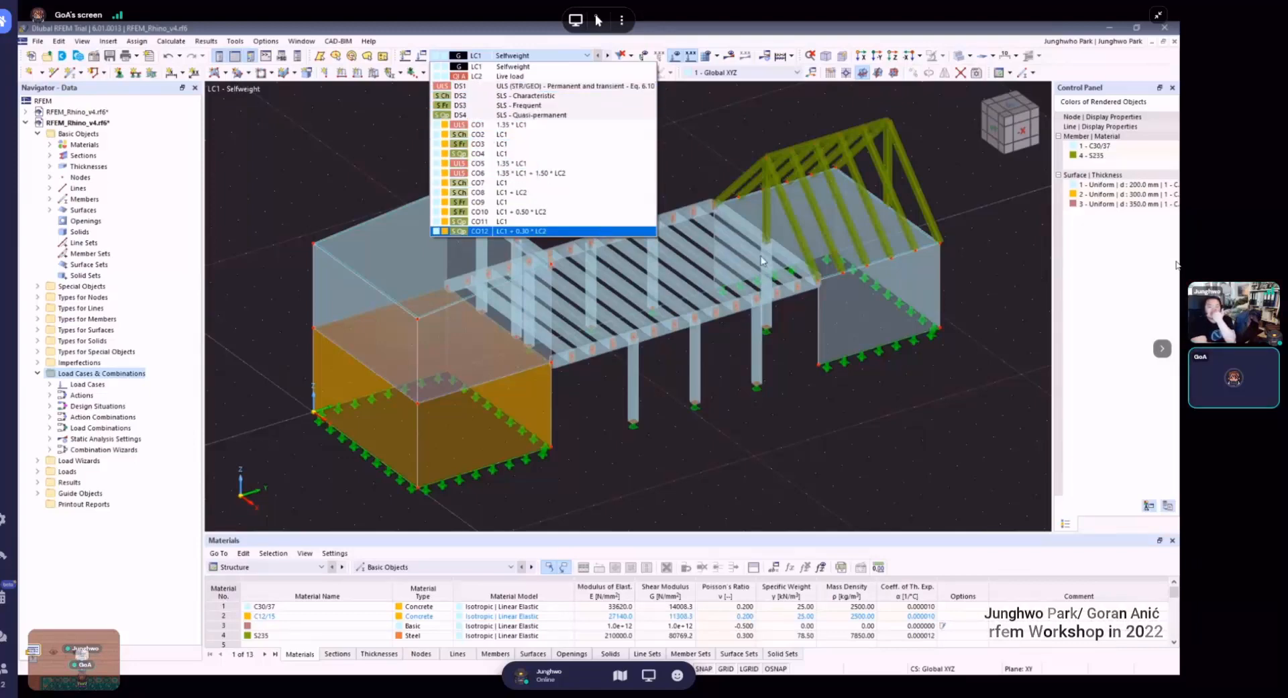
pyautogui.click(661, 199)
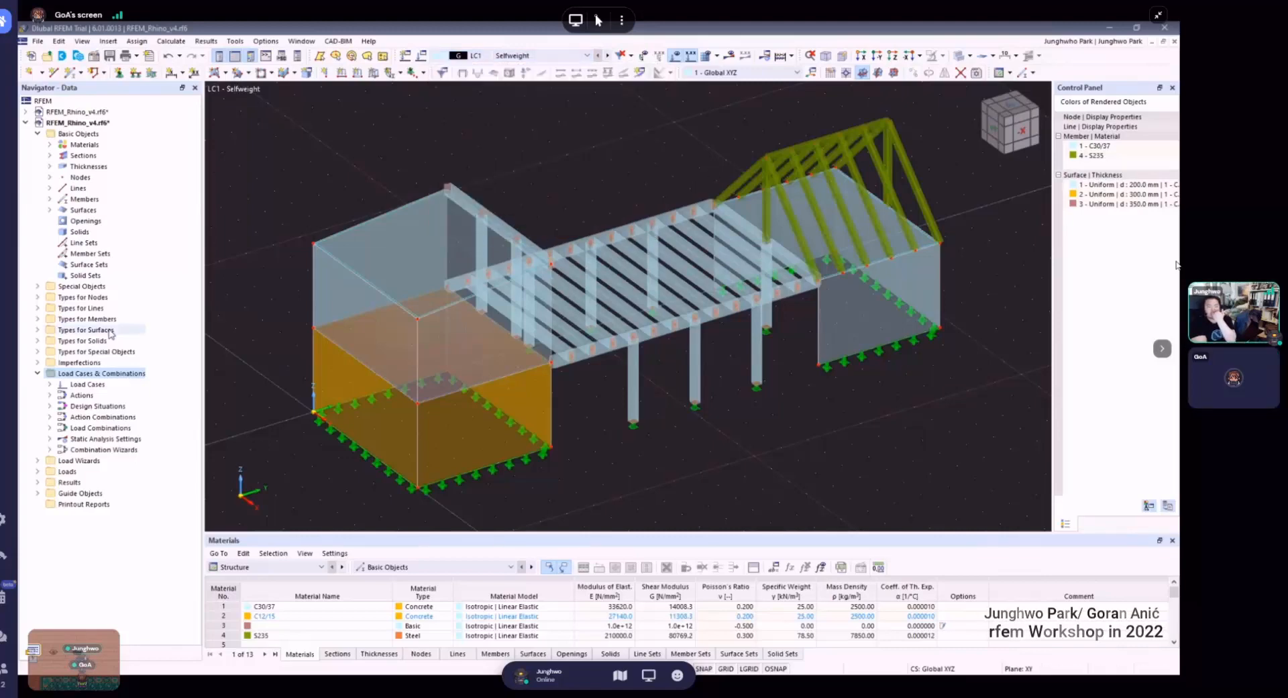
# - Review load combinations CO1, CO2 and CO3 in the load case and combination settings, and close the settings
pyautogui.rightClick(113, 374)
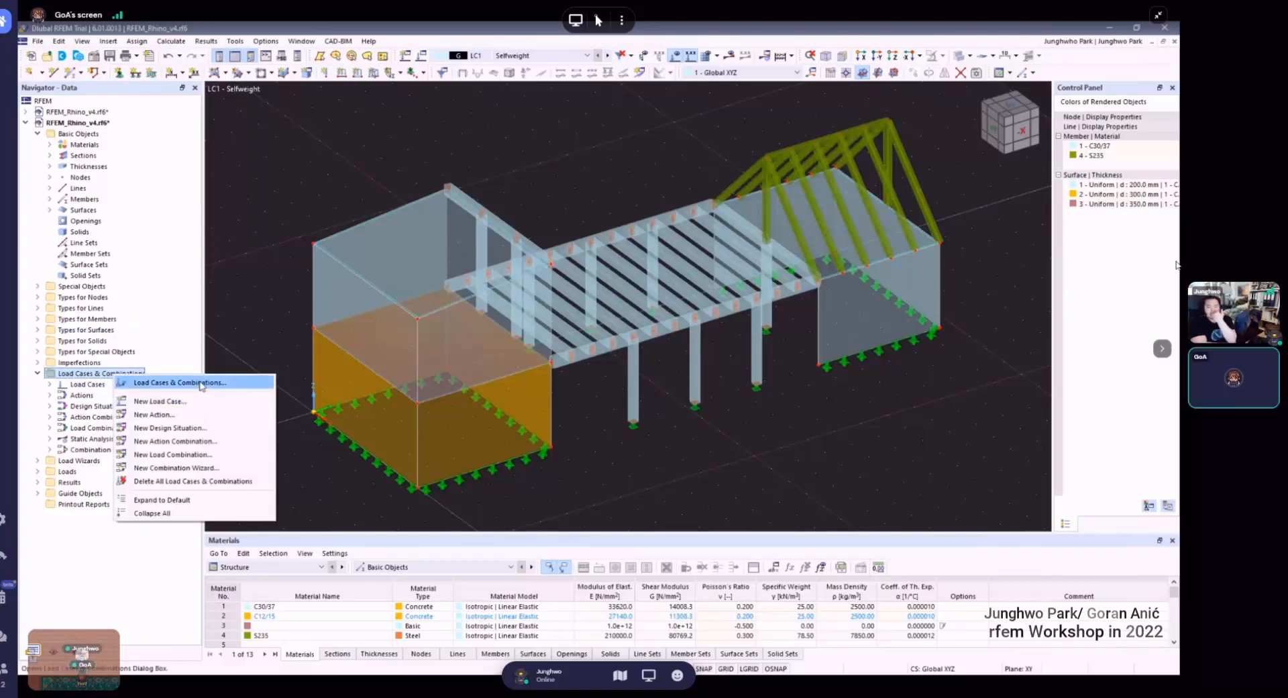
pyautogui.click(201, 383)
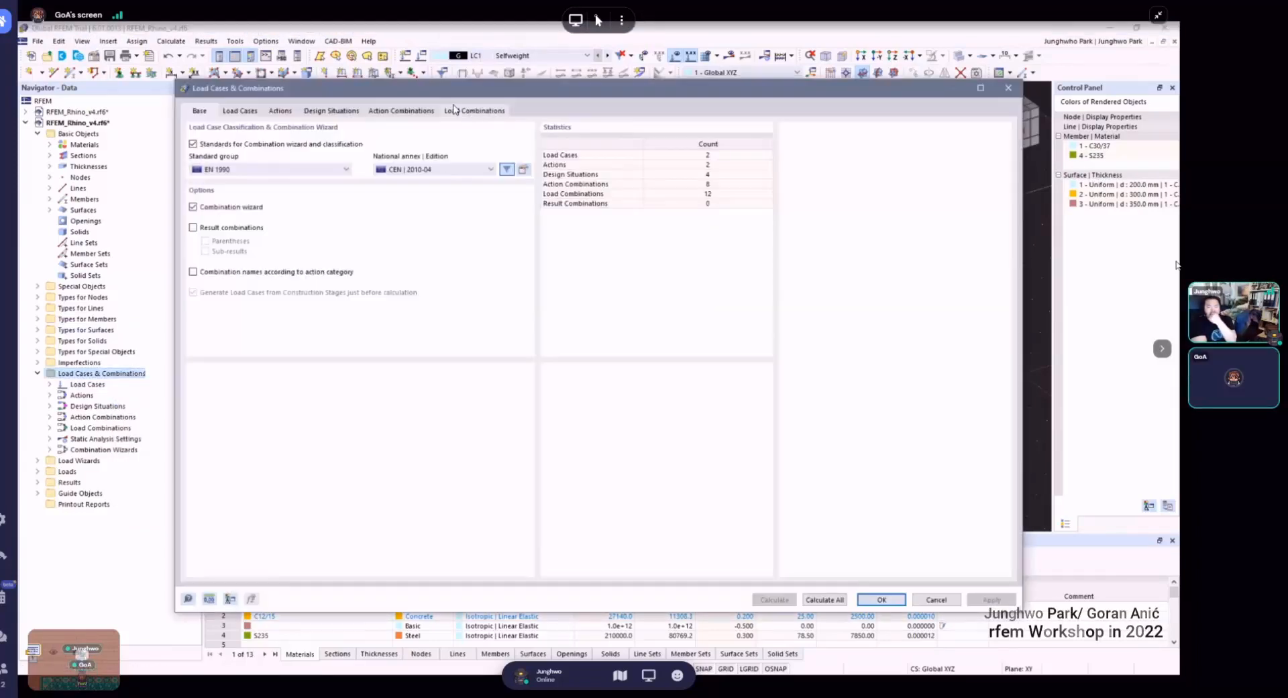
pyautogui.click(454, 110)
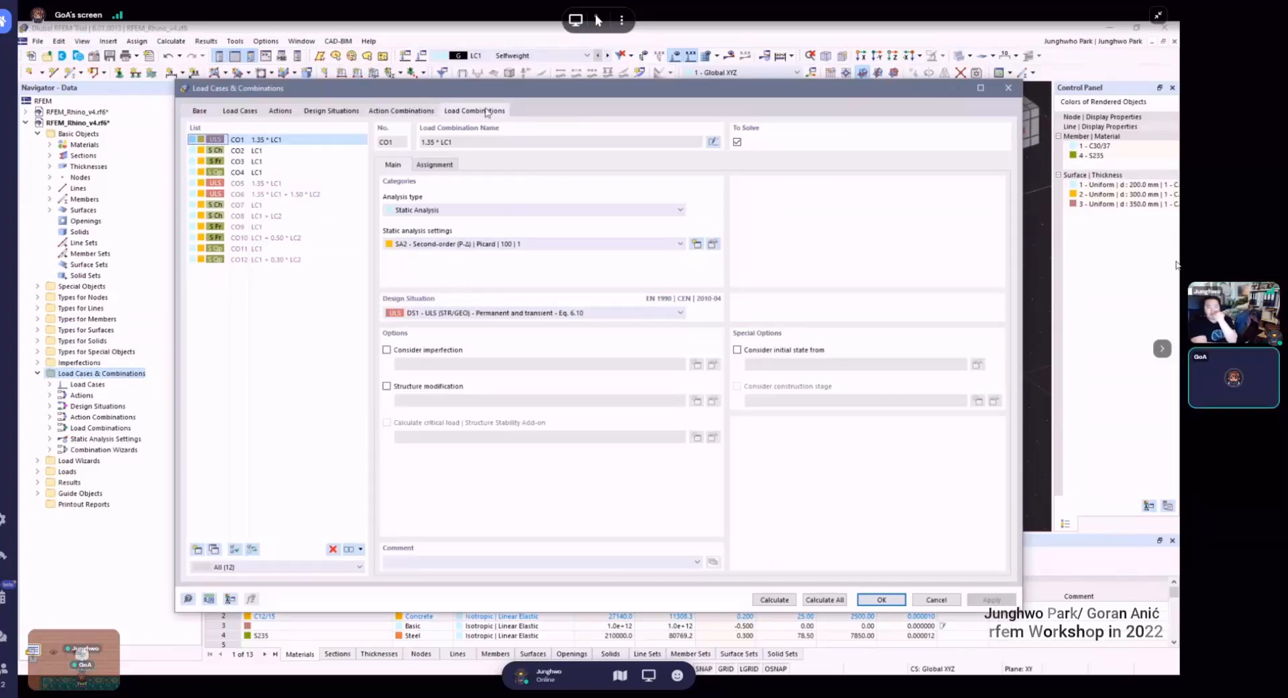
pyautogui.click(259, 150)
pyautogui.keyDown('ctrl'); pyautogui.click(262, 162); pyautogui.keyUp('ctrl')
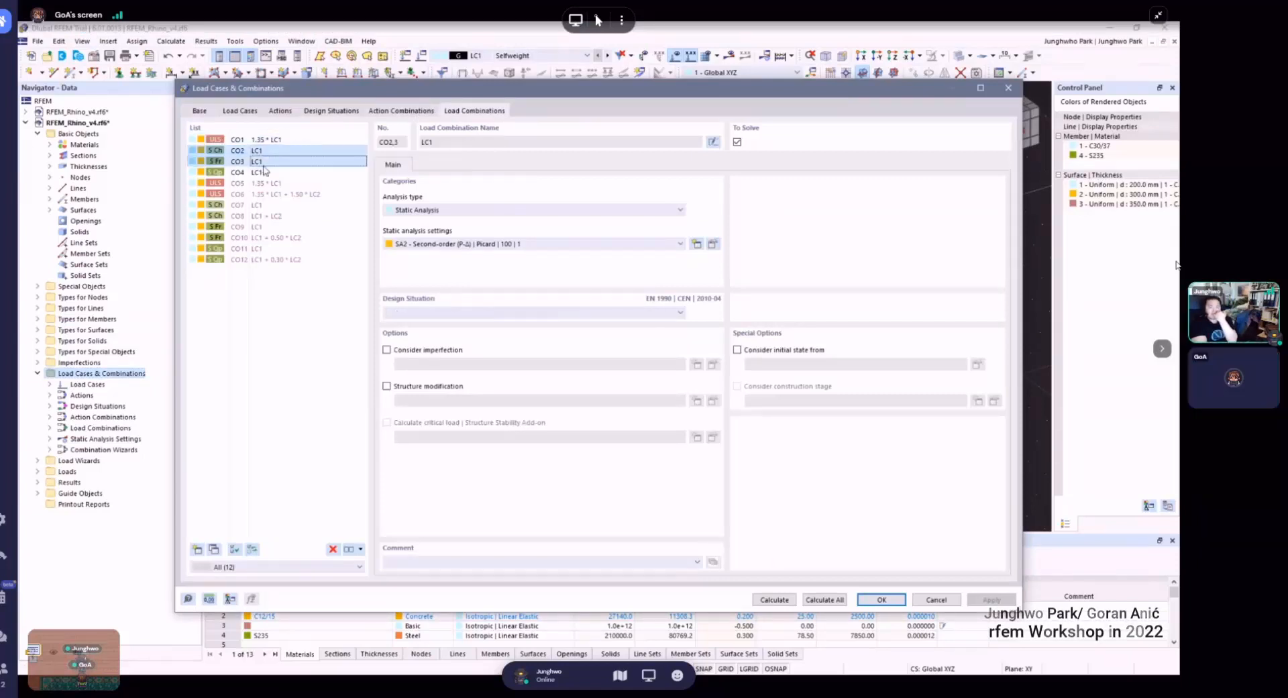
pyautogui.click(268, 139)
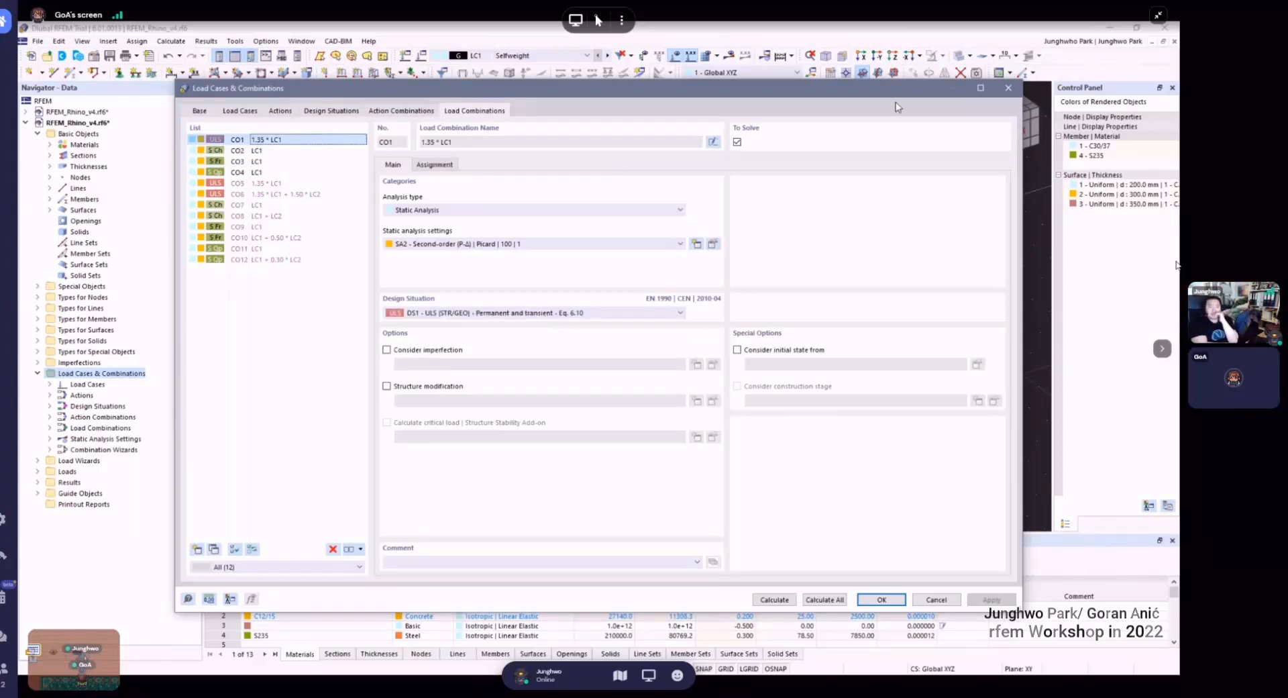
pyautogui.click(1006, 94)
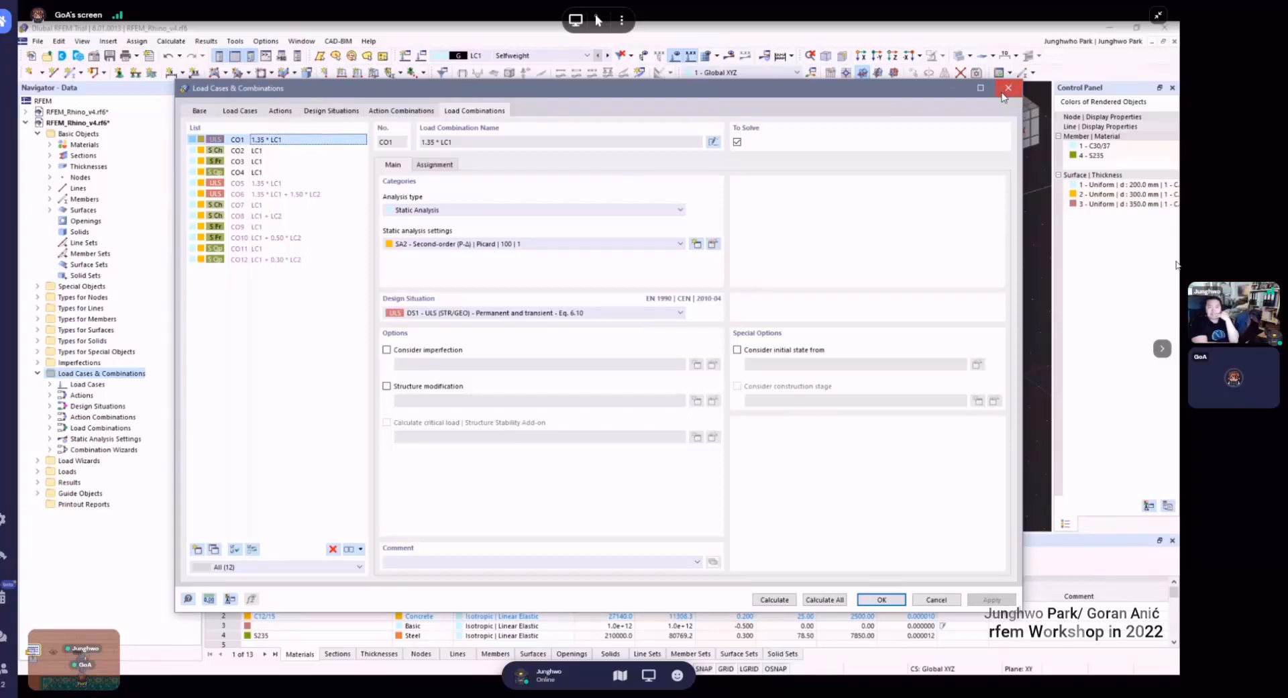
# - Collapse the load cases and combinations group in the model tree and list the load types available under LC1 and LC2
pyautogui.scroll(2, 518, 169)
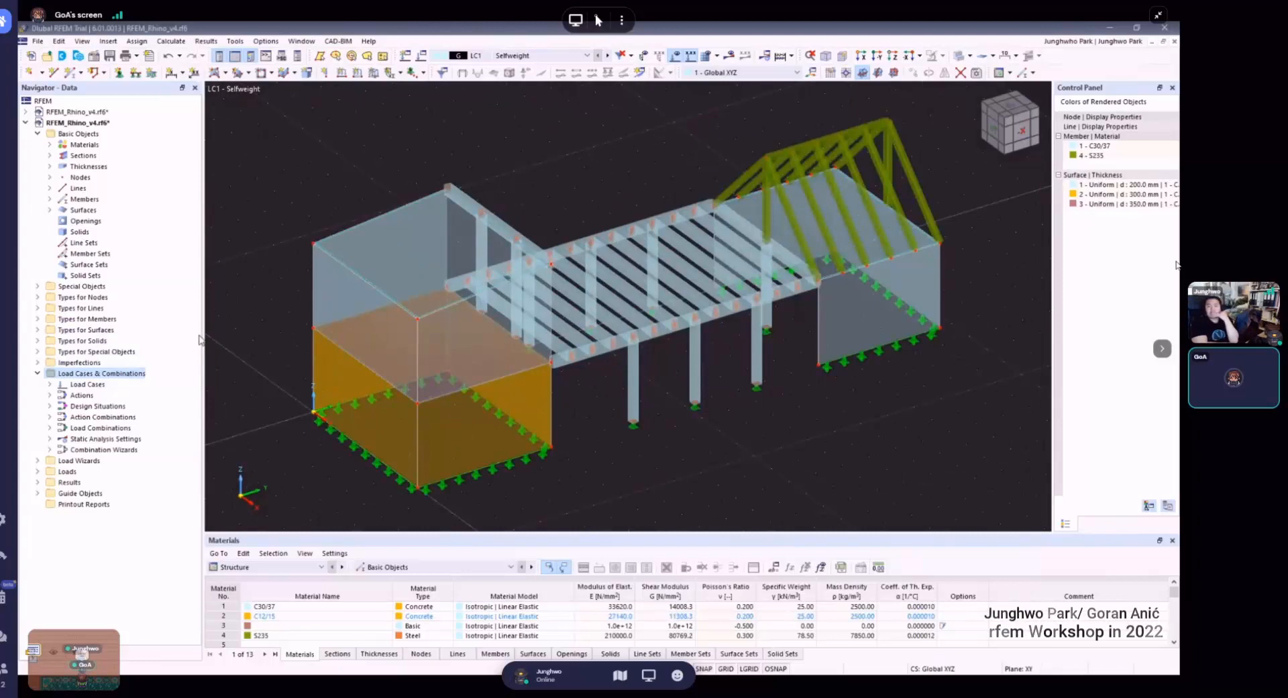
pyautogui.scroll(-2, 734, 412)
pyautogui.keyDown('ctrl'); pyautogui.moveTo(733, 411); pyautogui.dragTo(686, 382, button='middle'); pyautogui.keyUp('ctrl')
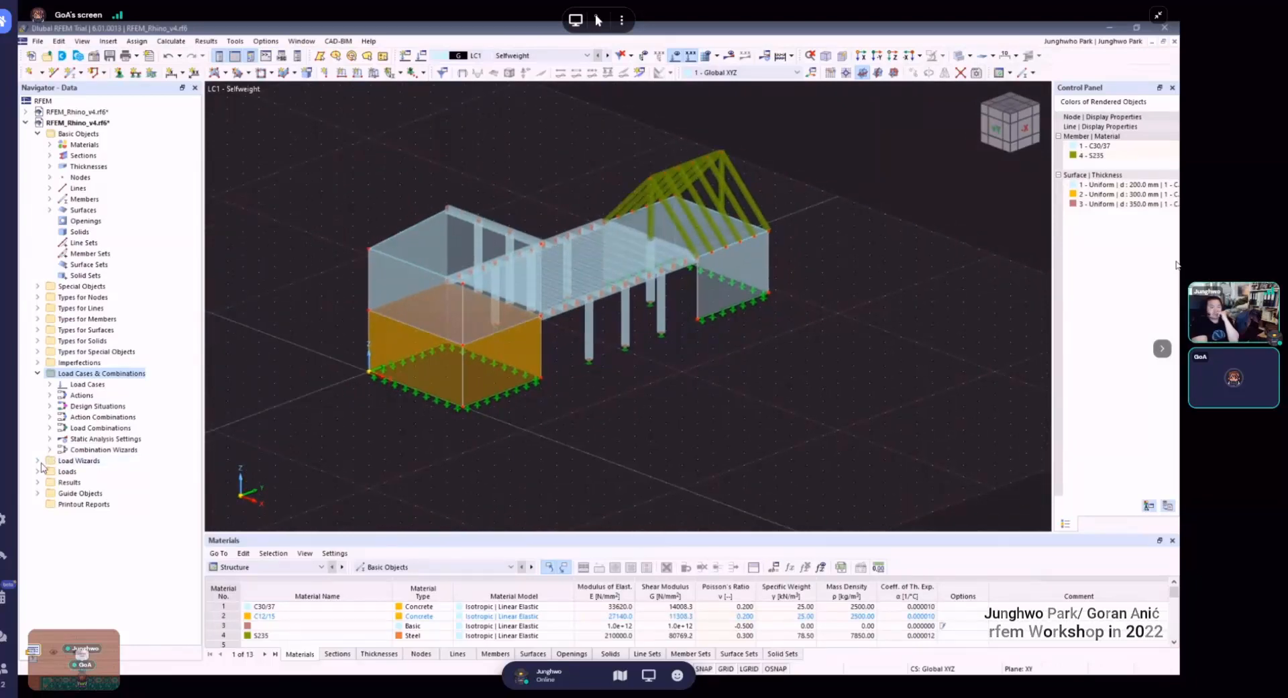
pyautogui.click(37, 373)
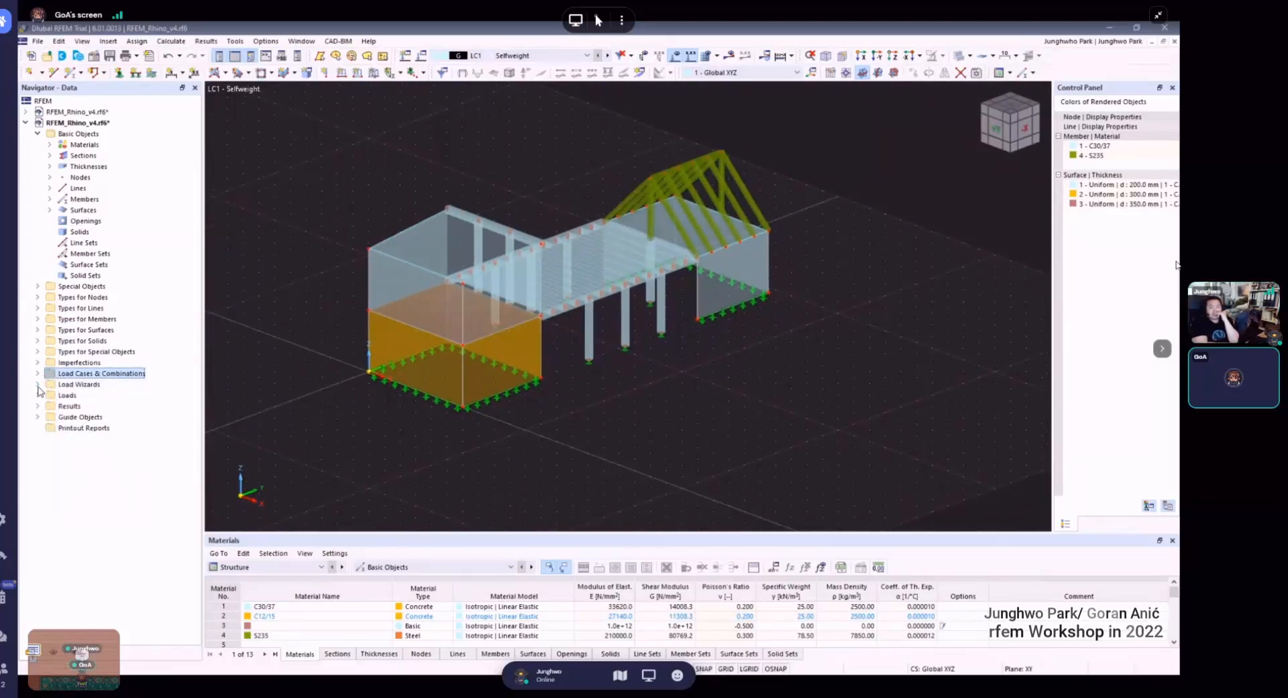
pyautogui.click(38, 395)
pyautogui.scroll(-6, 100, 329)
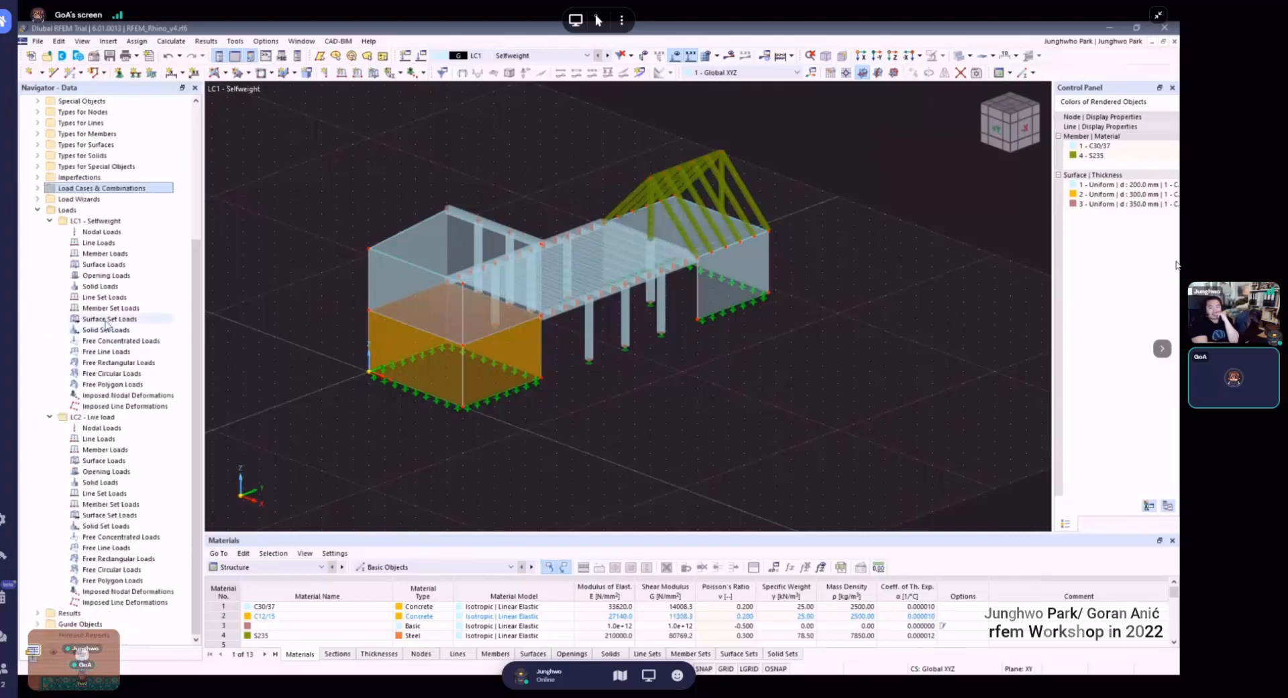
pyautogui.scroll(-1, 271, 307)
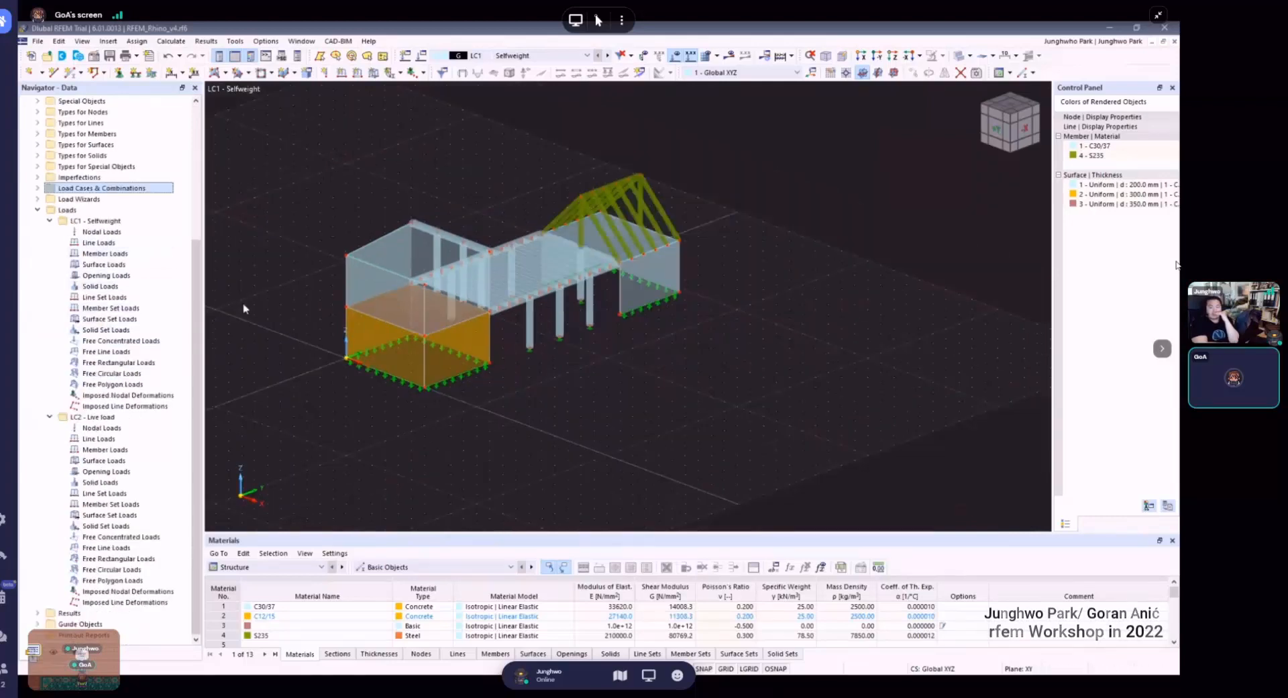
pyautogui.moveTo(426, 339)
pyautogui.keyDown('ctrl'); pyautogui.mouseDown(button='middle')
pyautogui.moveTo(360, 329)
pyautogui.moveTo(403, 339)
pyautogui.mouseUp(button='middle'); pyautogui.keyUp('ctrl')
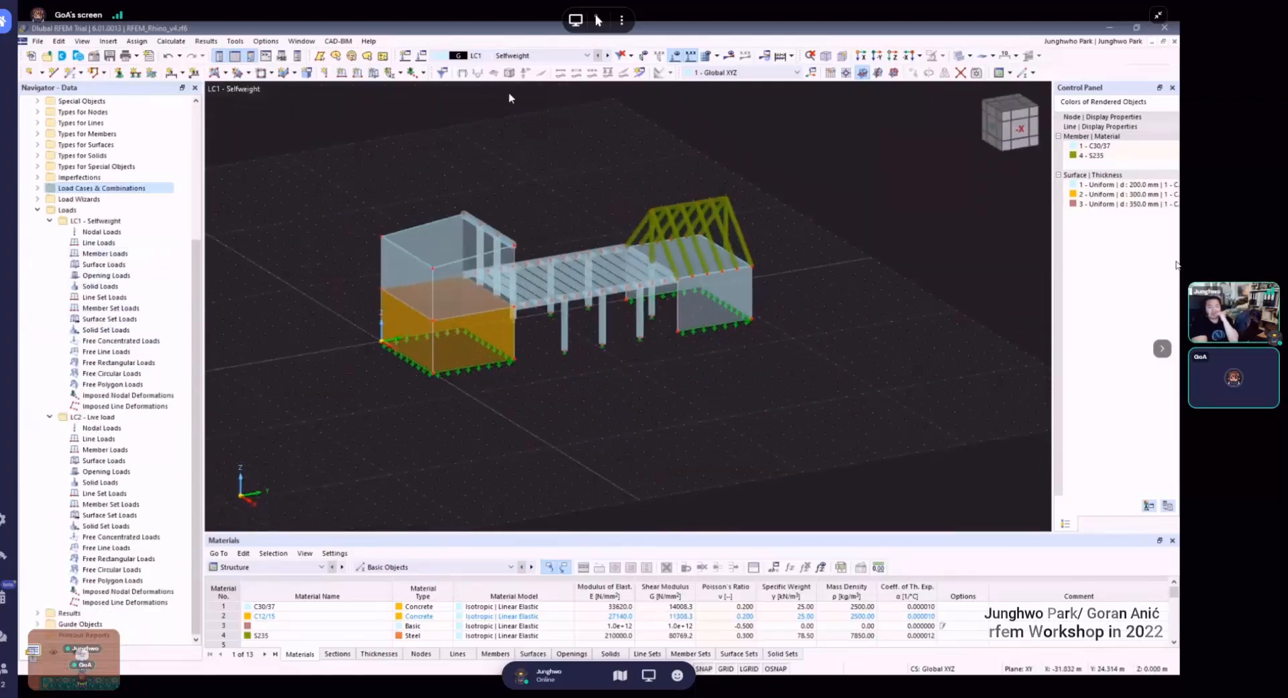
# - Select the flat roof surface of the two-storey block
pyautogui.click(526, 56)
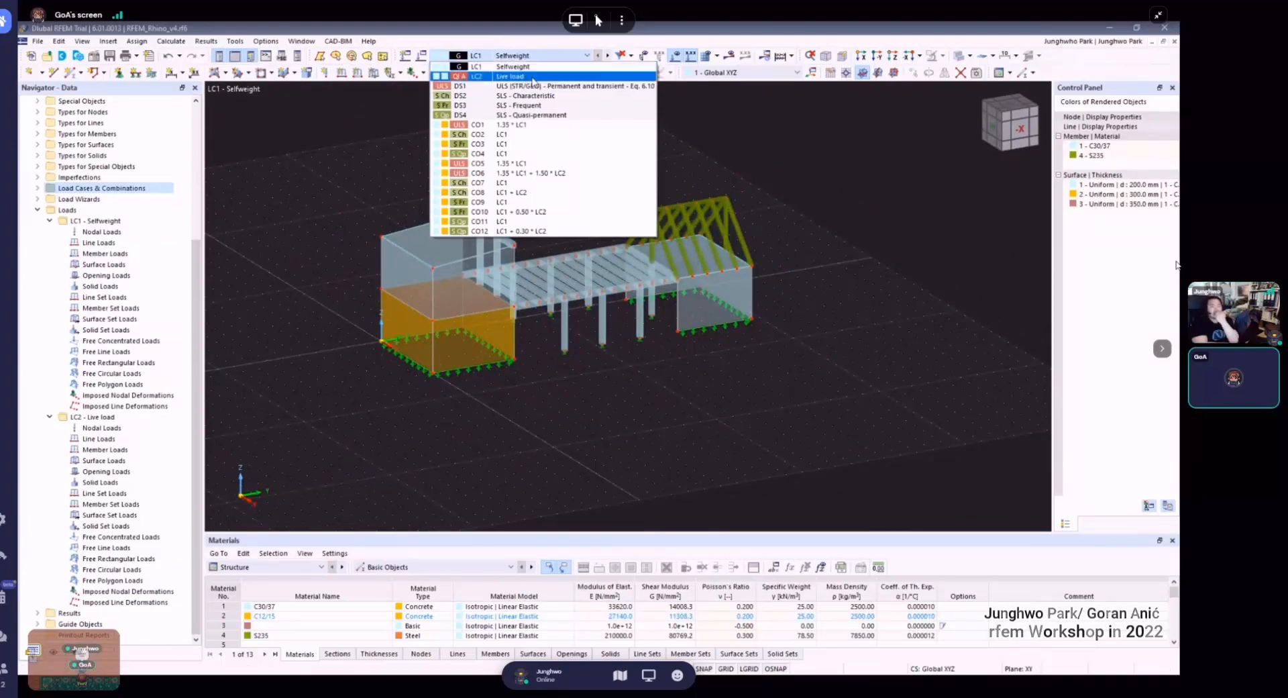
pyautogui.click(431, 247)
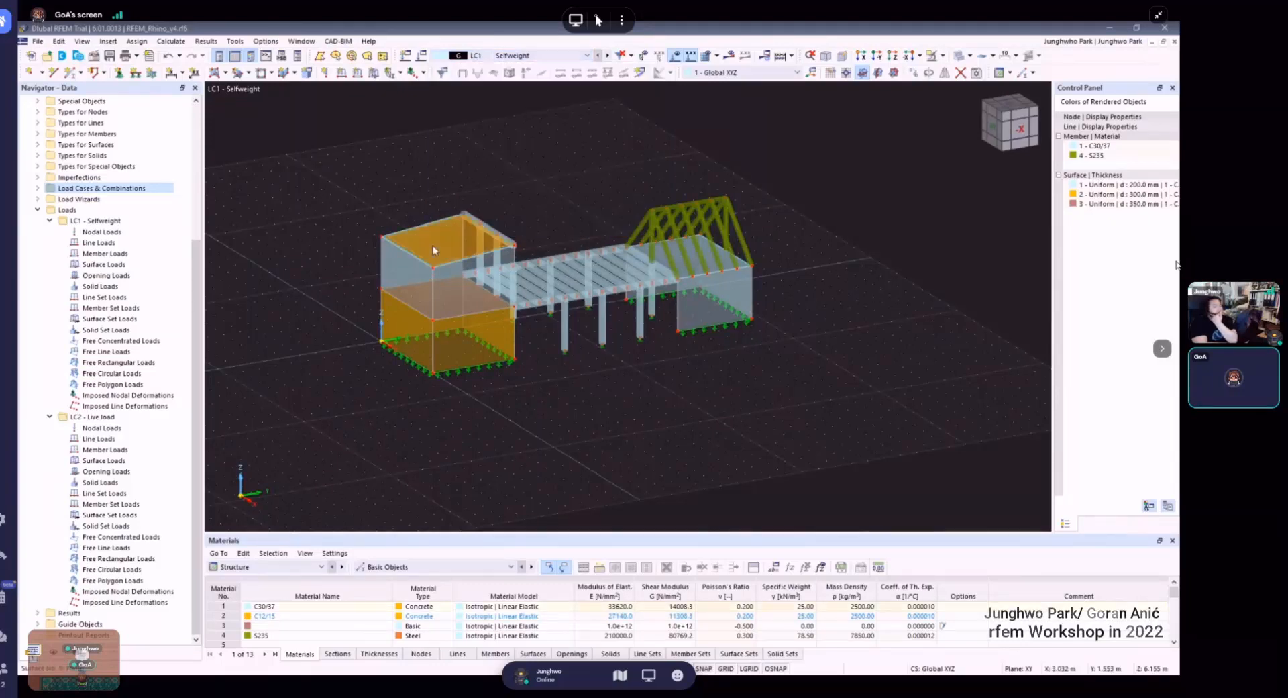
pyautogui.click(464, 239)
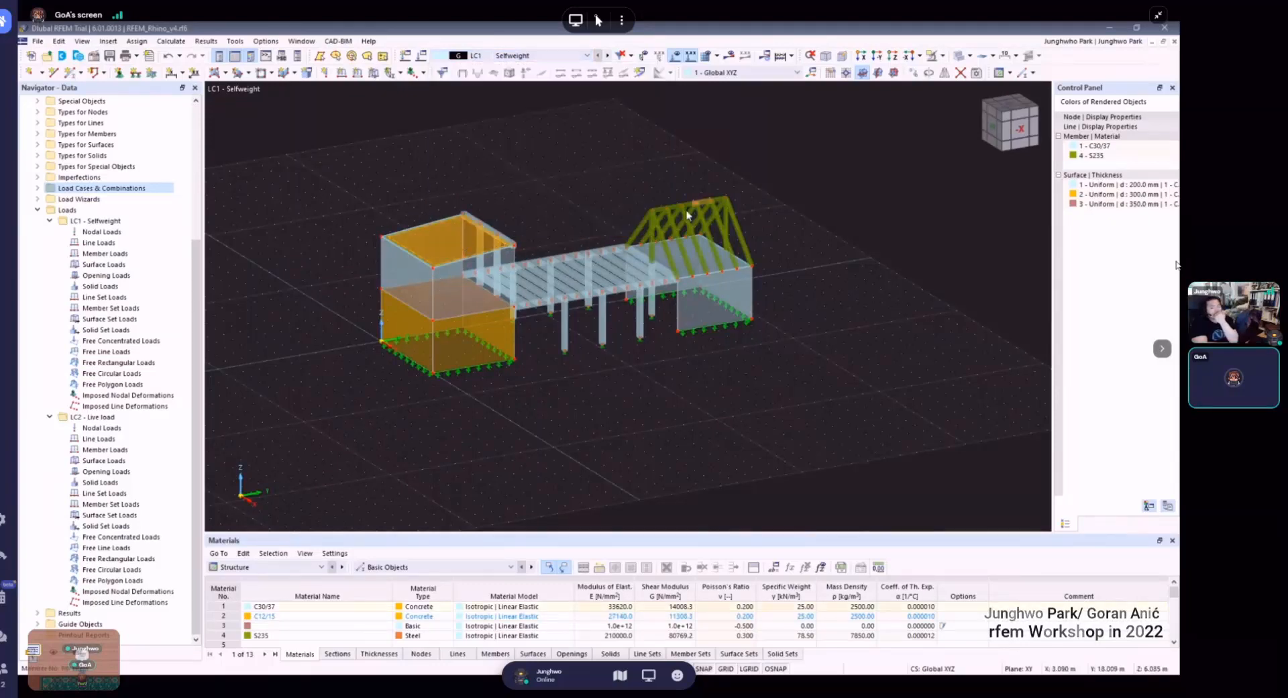
pyautogui.keyDown('ctrl'); pyautogui.moveTo(728, 239); pyautogui.dragTo(707, 265, button='middle'); pyautogui.keyUp('ctrl')
pyautogui.scroll(2, 734, 238)
pyautogui.scroll(-2, 707, 265)
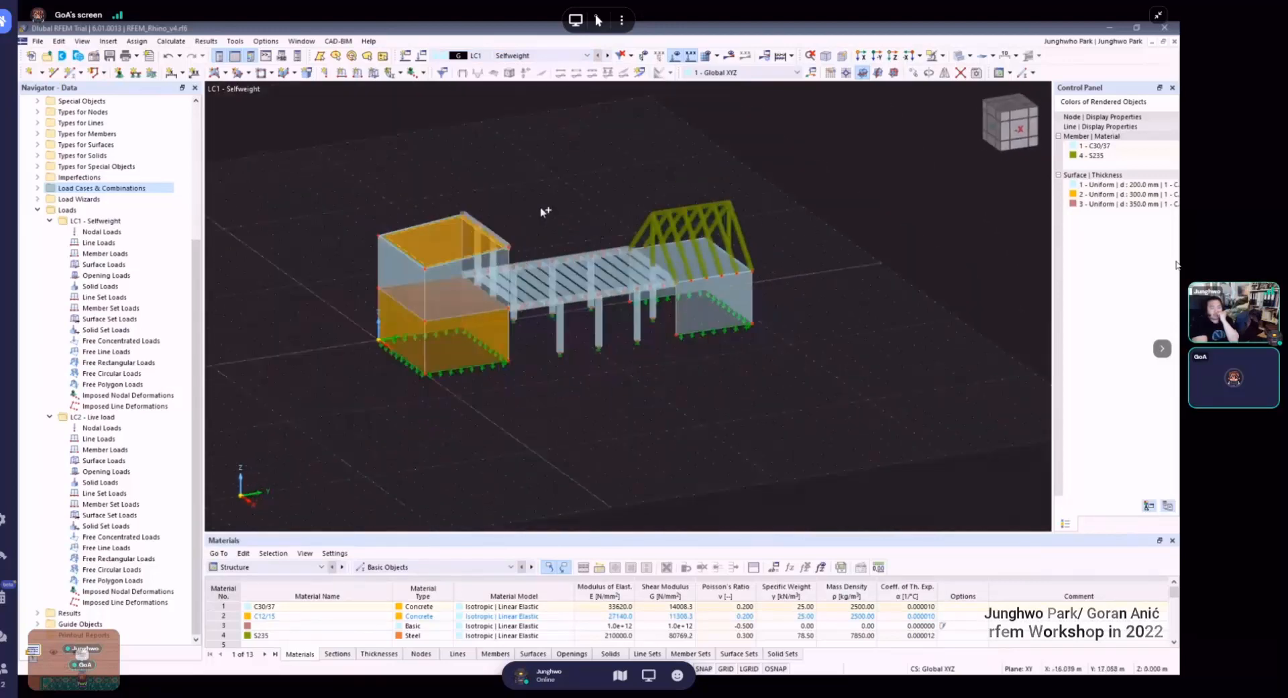
pyautogui.keyDown('ctrl'); pyautogui.moveTo(541, 207); pyautogui.dragTo(547, 222, button='middle'); pyautogui.keyUp('ctrl')
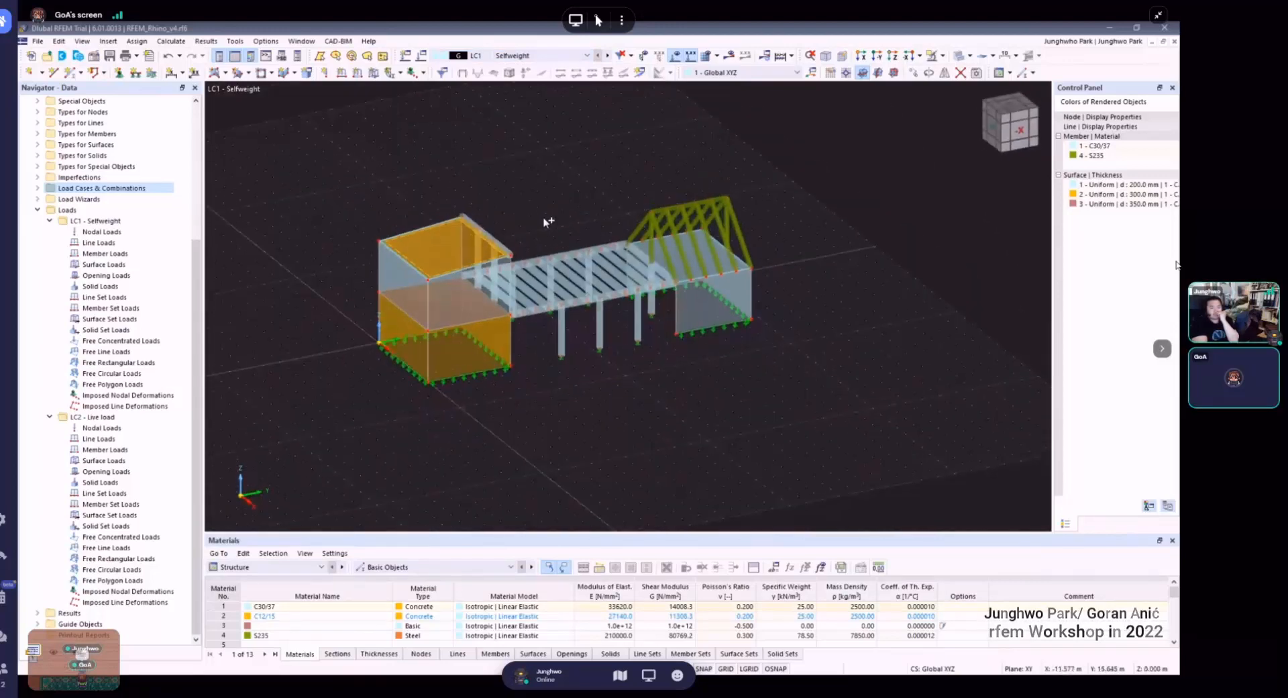
# - Make LC2 - Live load the active load case and collapse the LC1 - Selfweight loads in the model tree
pyautogui.click(529, 58)
pyautogui.click(529, 58)
pyautogui.click(529, 58)
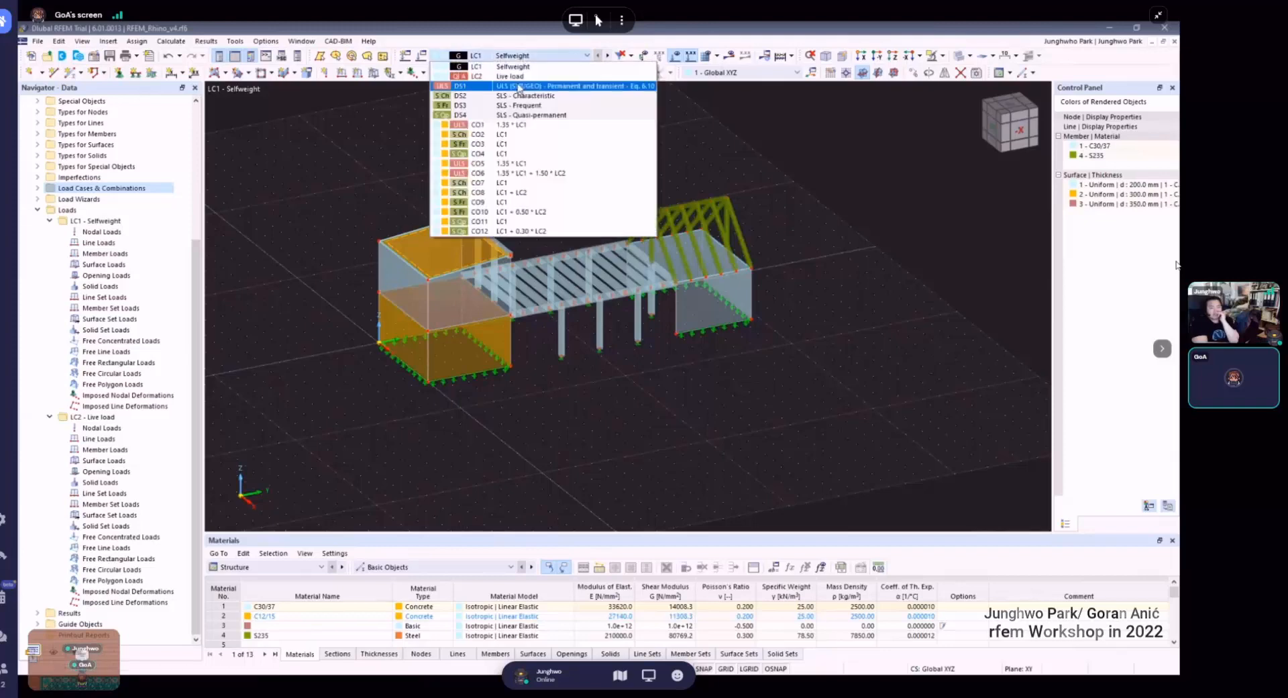
pyautogui.click(521, 77)
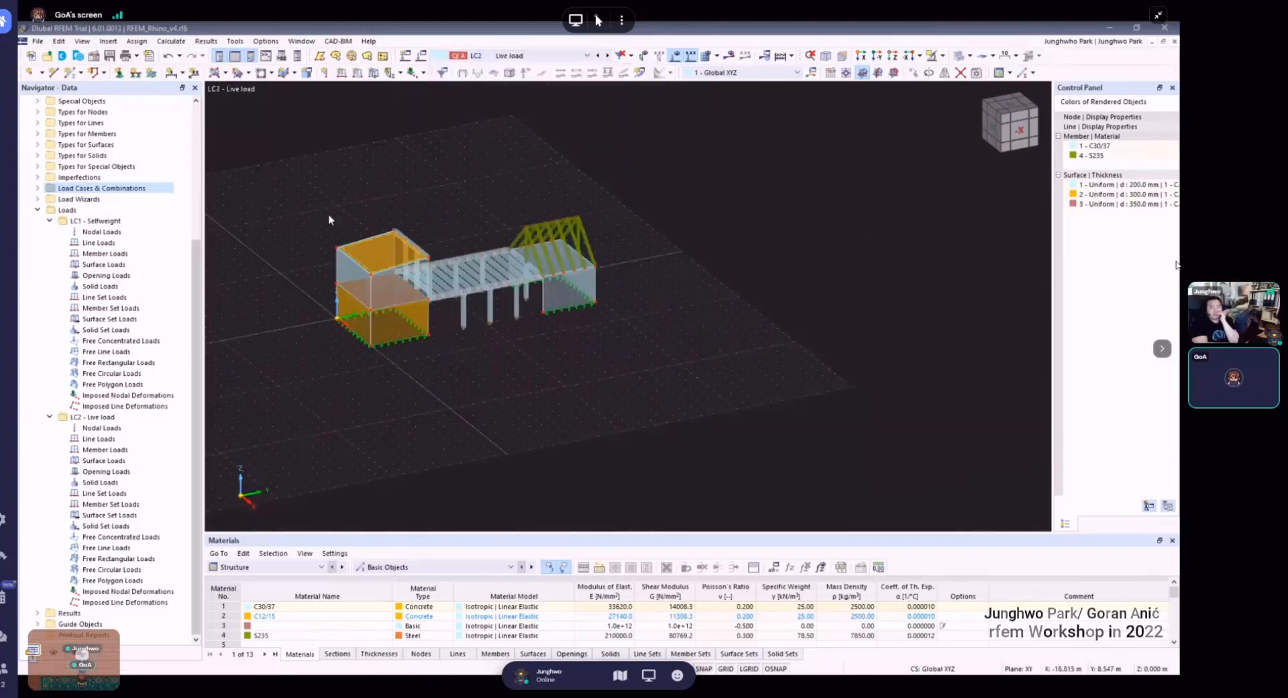
pyautogui.click(49, 221)
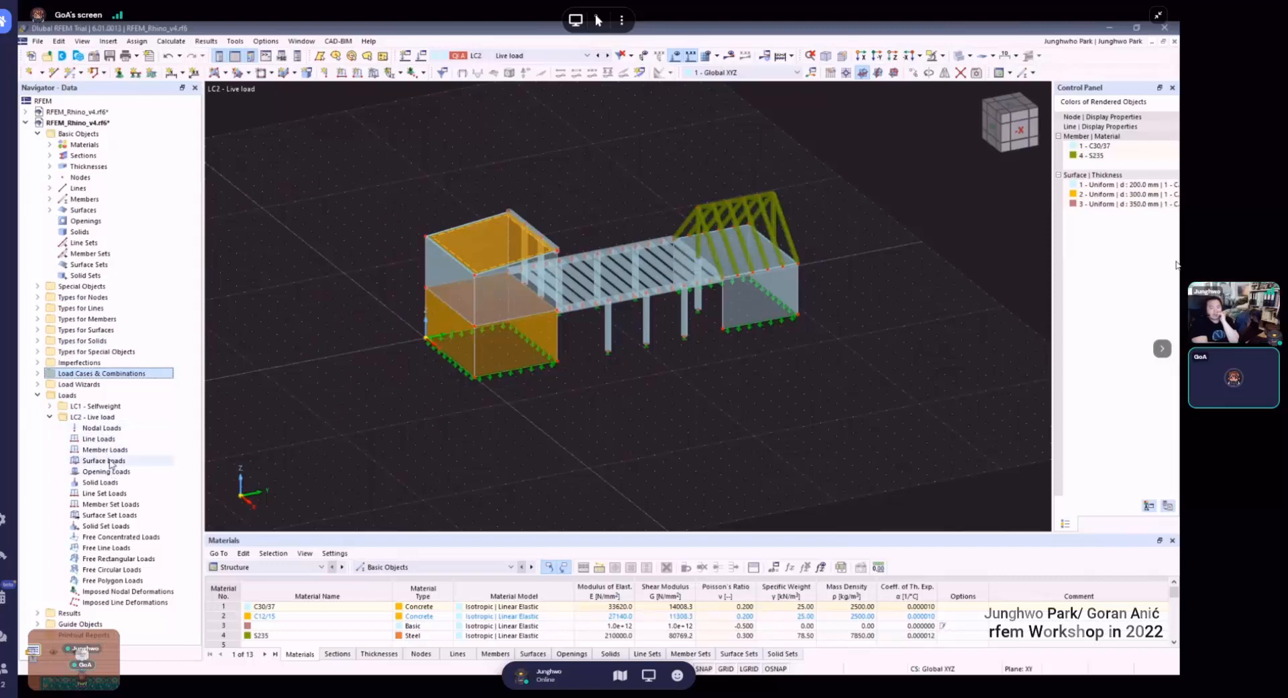
# - Define a new surface load in LC2 - Live load as a uniform force with a magnitude of 2.50 kN/m²
pyautogui.click(107, 460)
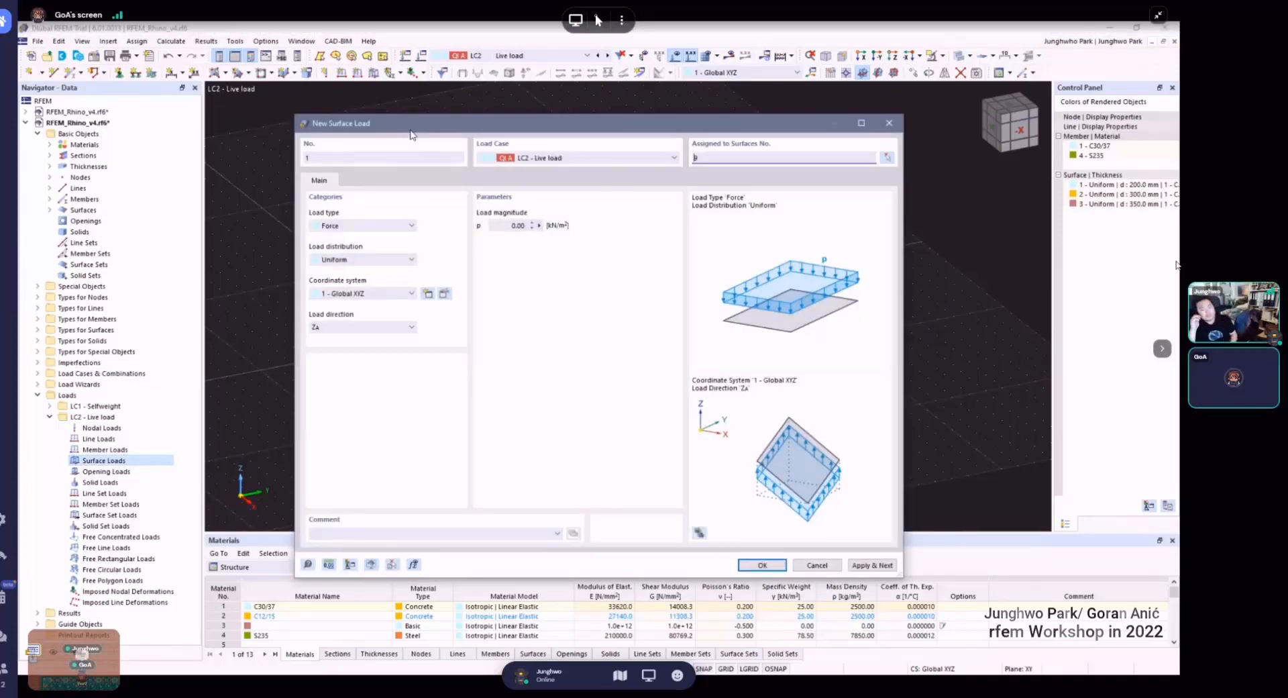
pyautogui.moveTo(490, 137); pyautogui.dragTo(522, 108)
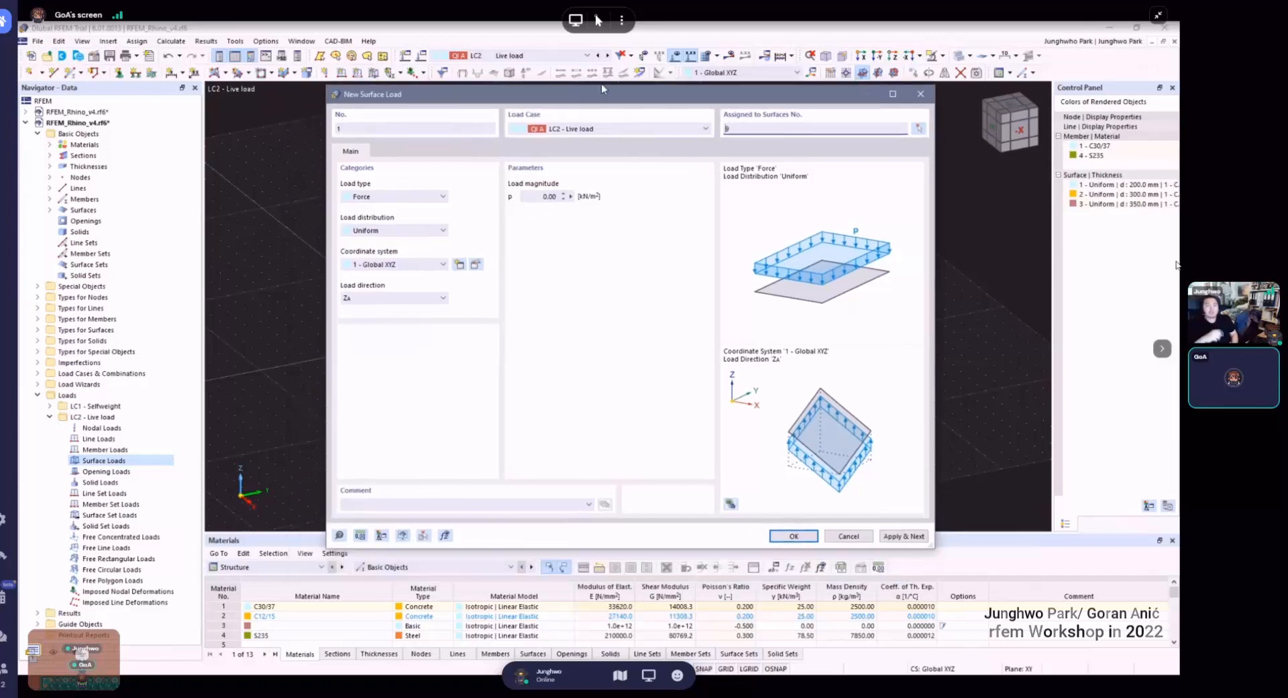
pyautogui.click(386, 197)
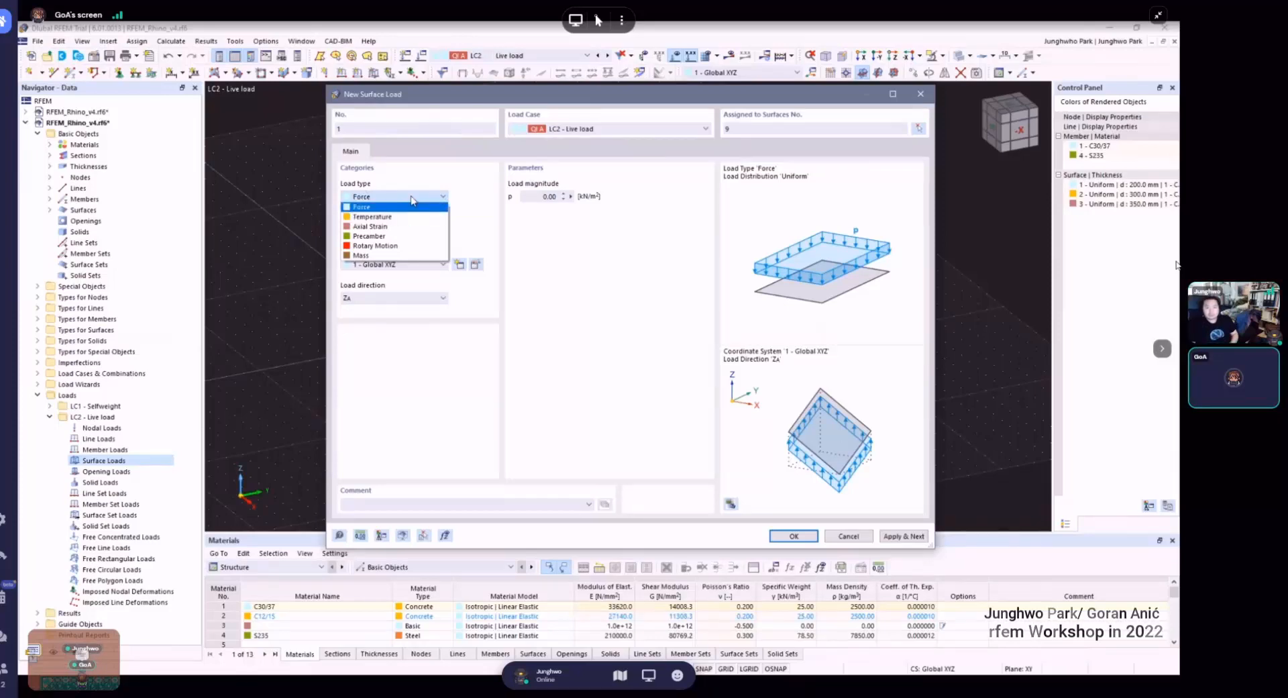
pyautogui.click(414, 197)
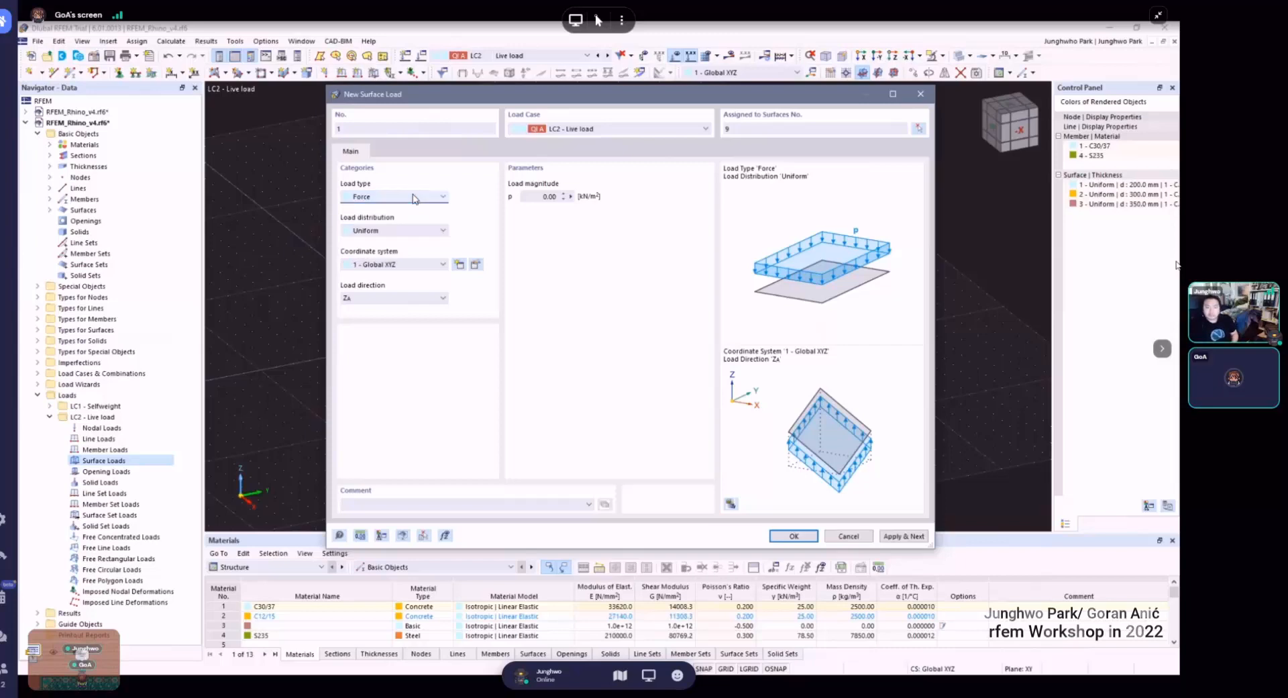
pyautogui.click(411, 231)
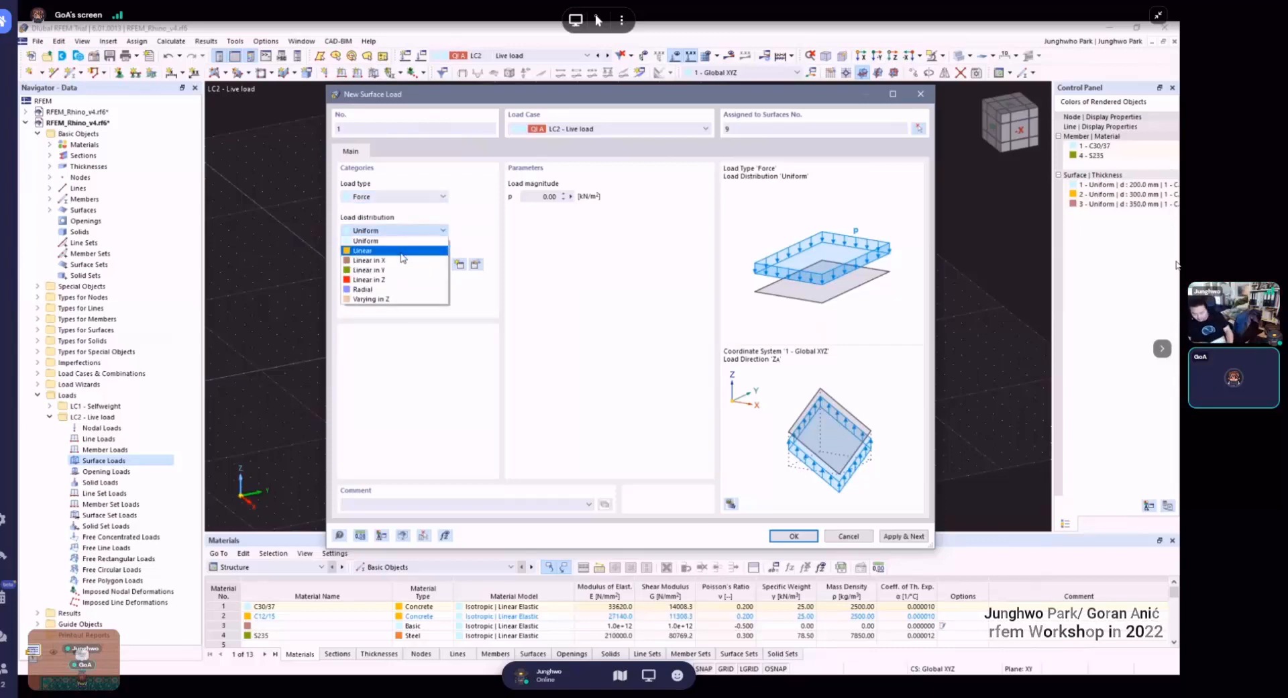
pyautogui.click(401, 240)
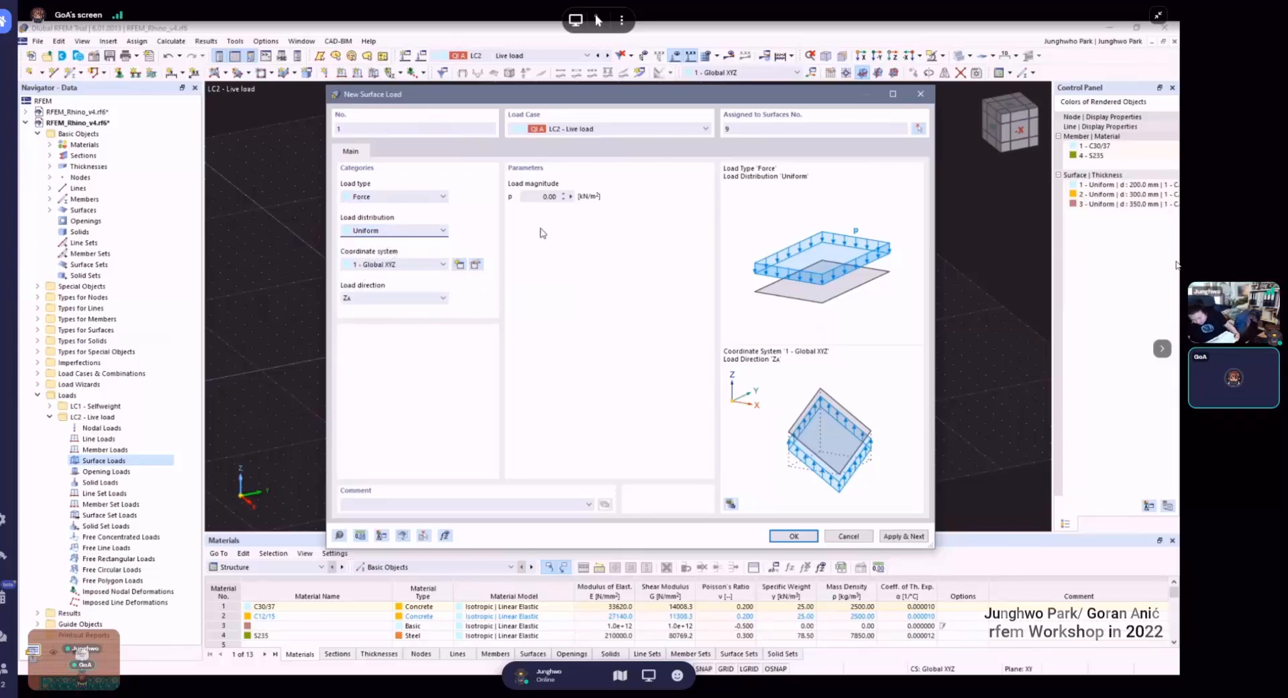
pyautogui.click(533, 196)
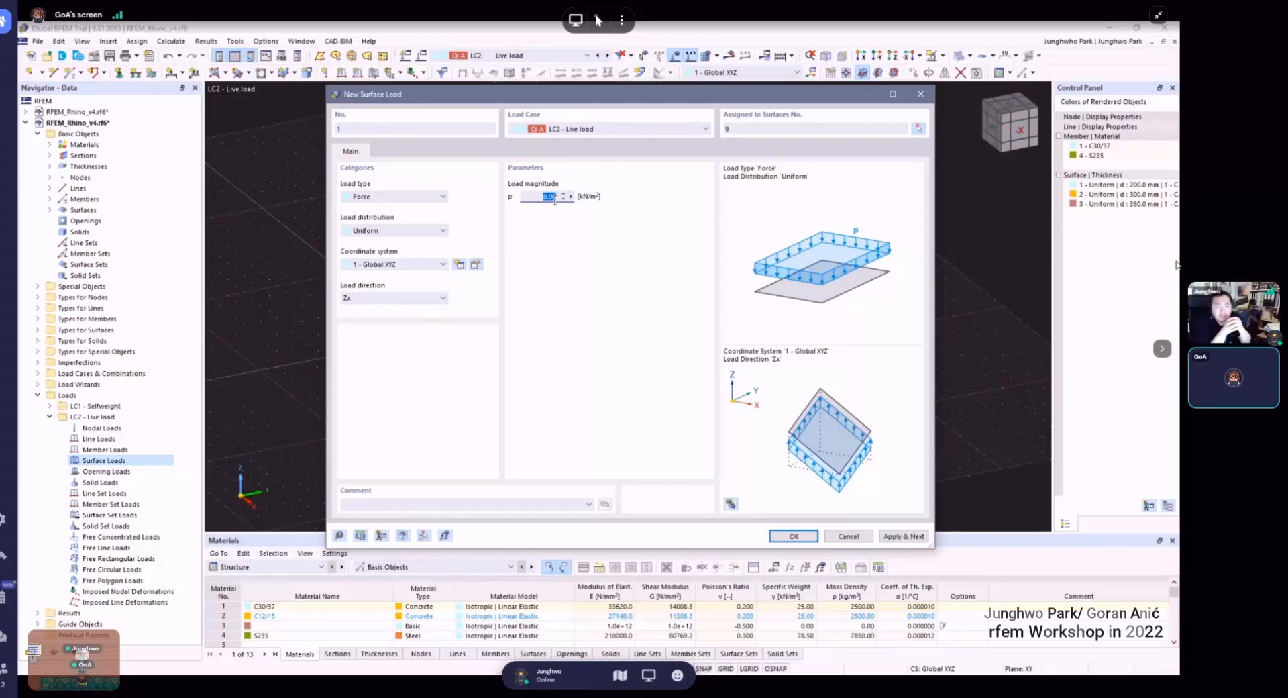
pyautogui.write('4')
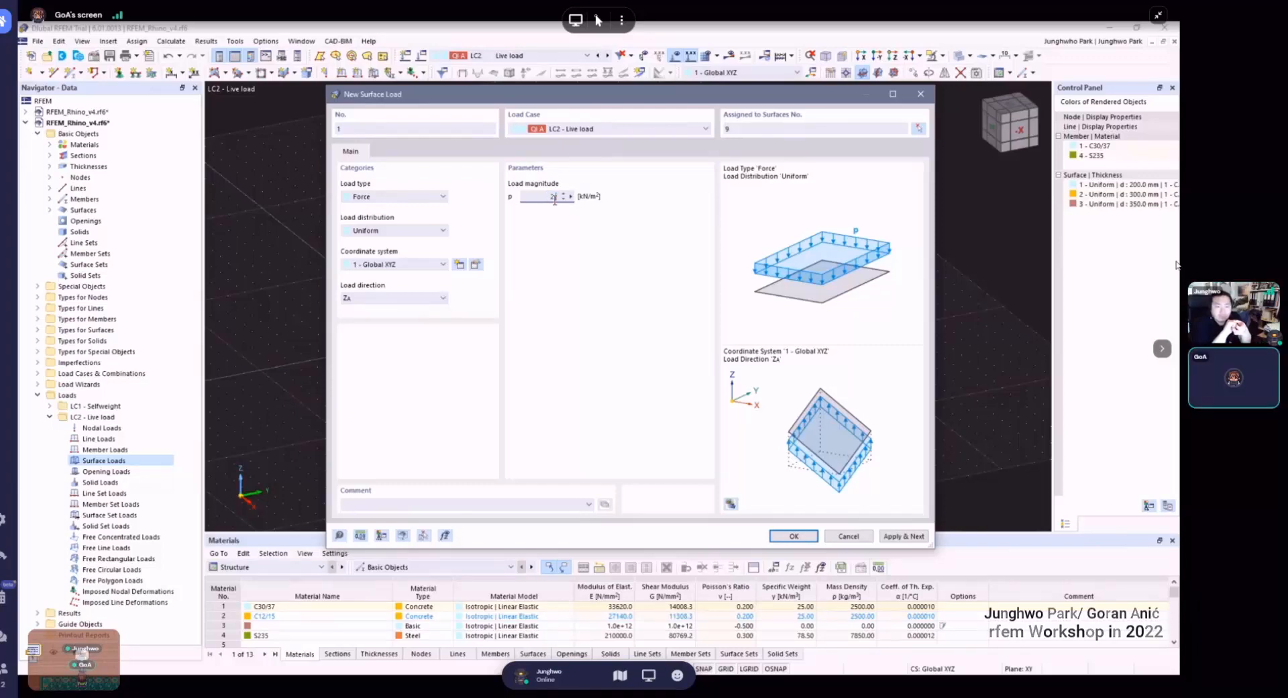
pyautogui.press('Tab')
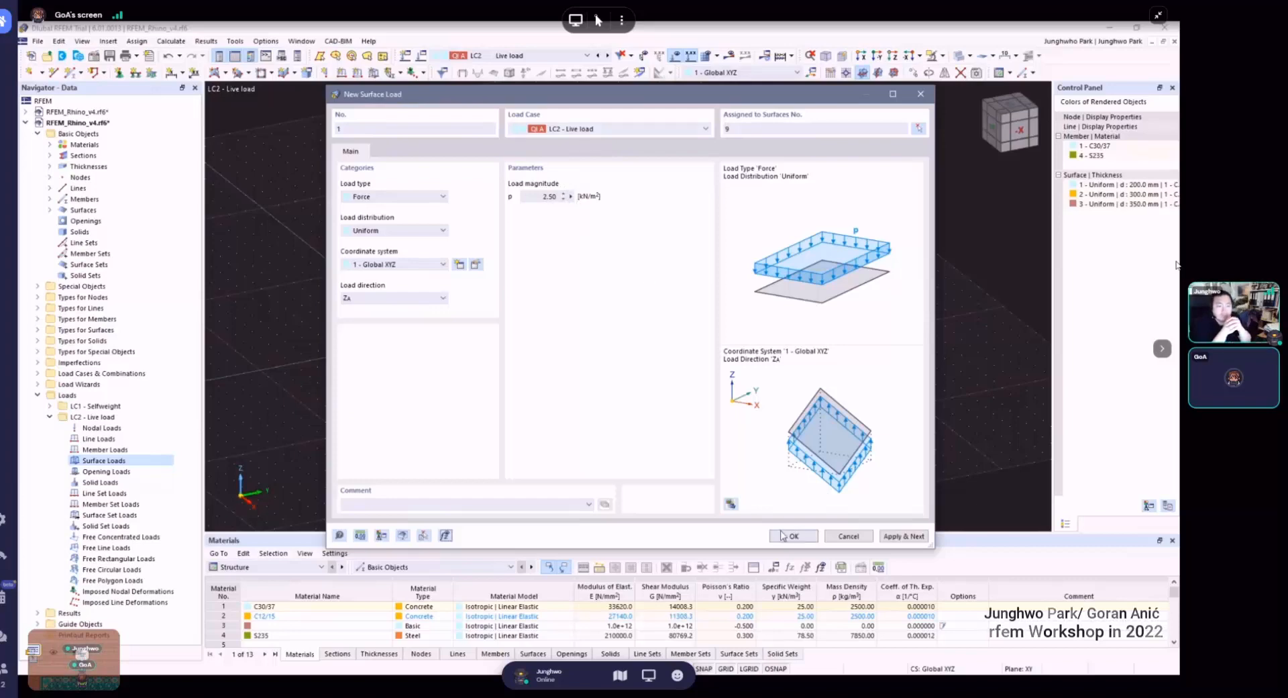
# - Start choosing the live load's surfaces graphically in the model and clear all surfaces assigned so far
pyautogui.click(918, 129)
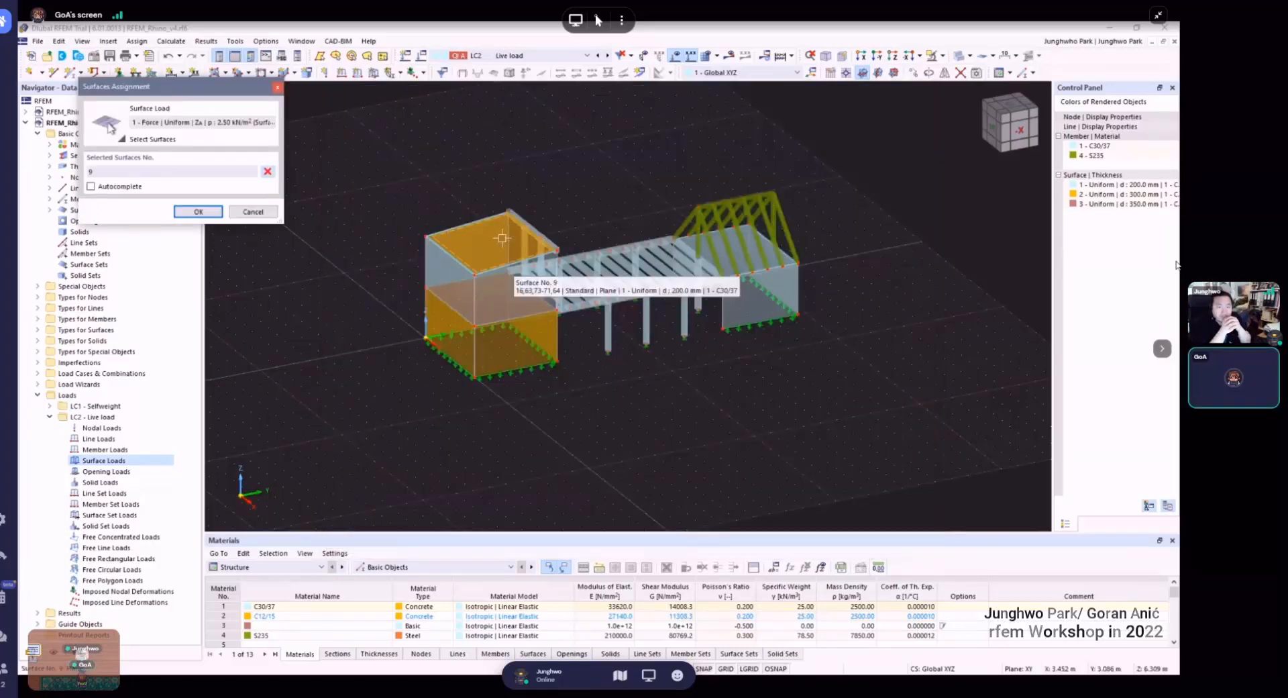
pyautogui.click(527, 296)
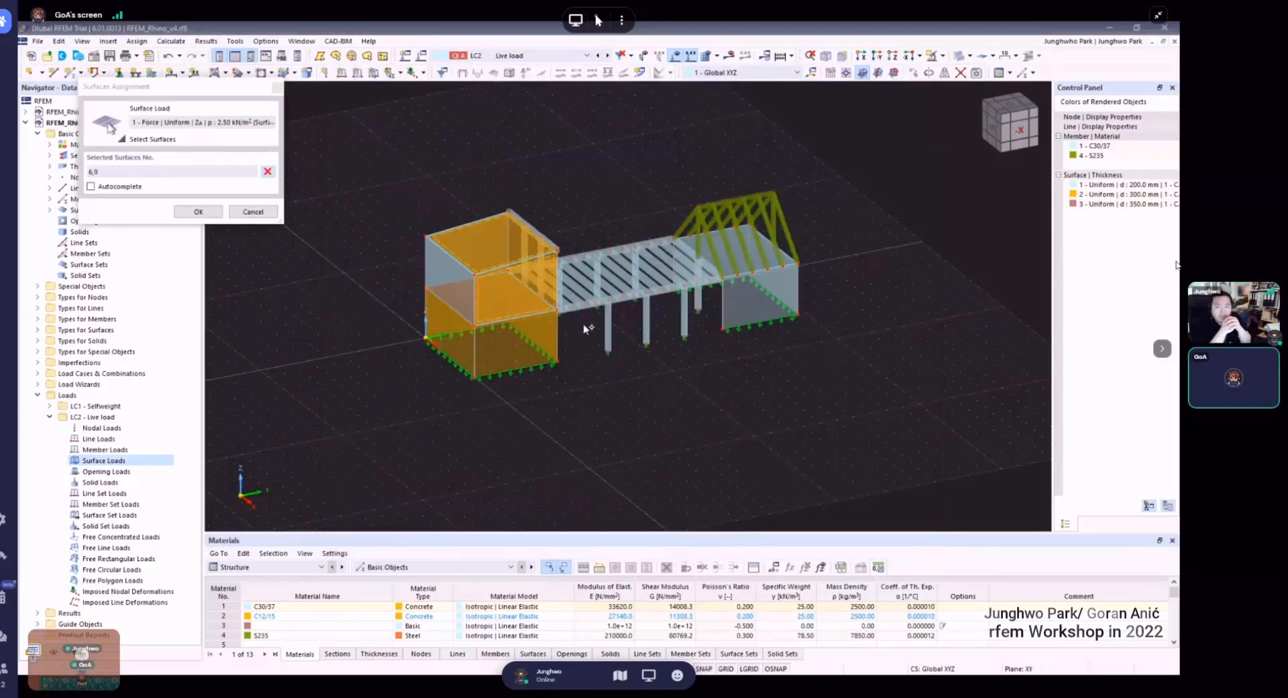
pyautogui.keyDown('ctrl'); pyautogui.moveTo(582, 323); pyautogui.dragTo(537, 235, button='middle'); pyautogui.keyUp('ctrl')
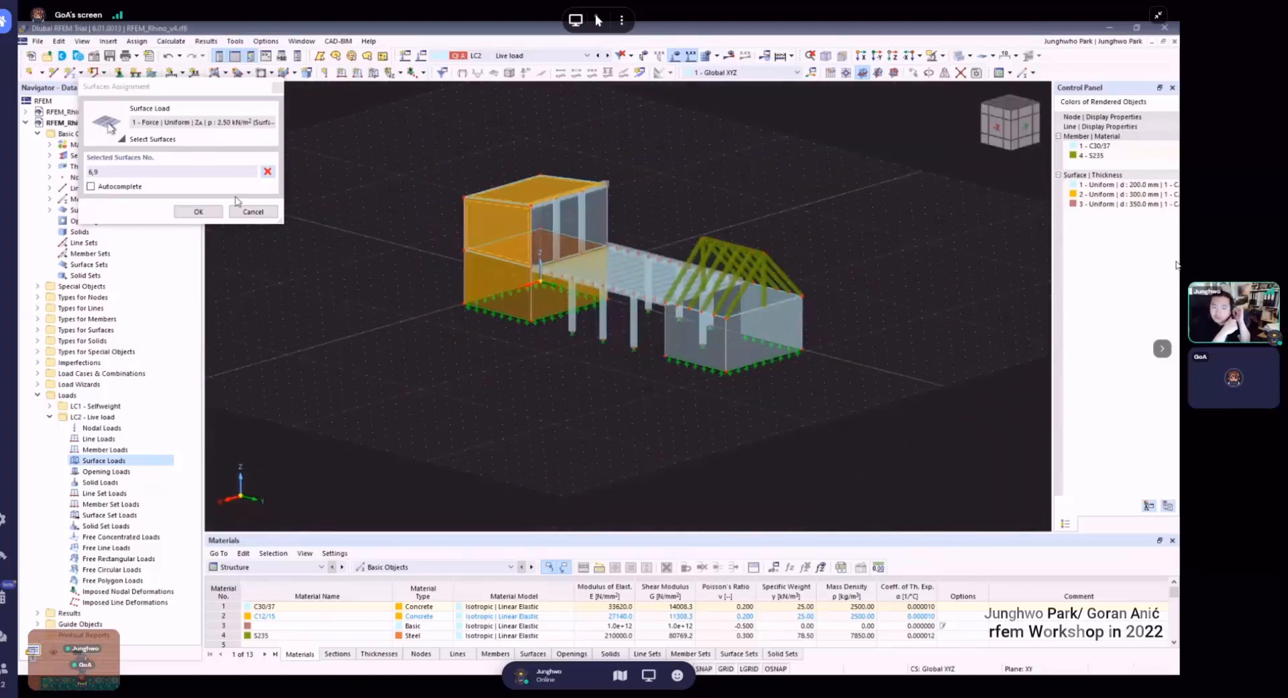
pyautogui.click(268, 171)
# - Assign the live load to the two-storey block's intermediate floor slab and the slab beneath the trusses, surfaces 5 and 13
pyautogui.scroll(3, 604, 255)
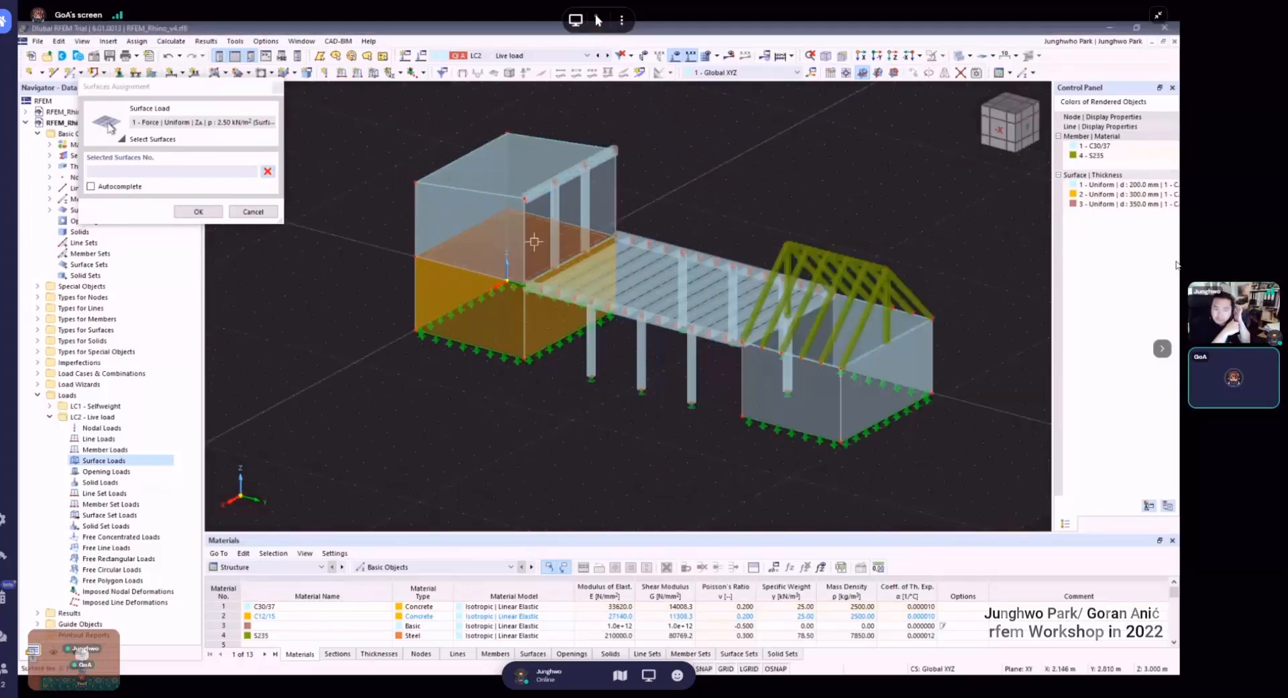
pyautogui.click(542, 243)
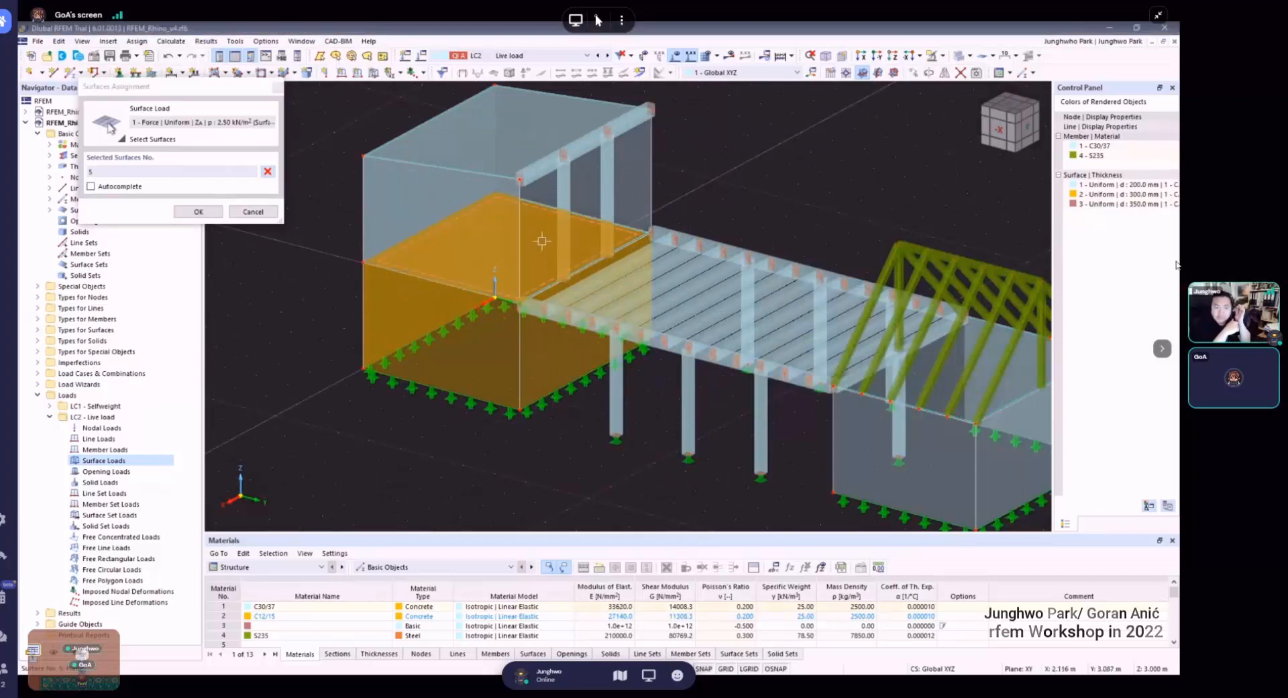
pyautogui.scroll(-3, 541, 245)
pyautogui.keyDown('ctrl'); pyautogui.moveTo(541, 246); pyautogui.dragTo(717, 231, button='middle'); pyautogui.keyUp('ctrl')
pyautogui.click(717, 230)
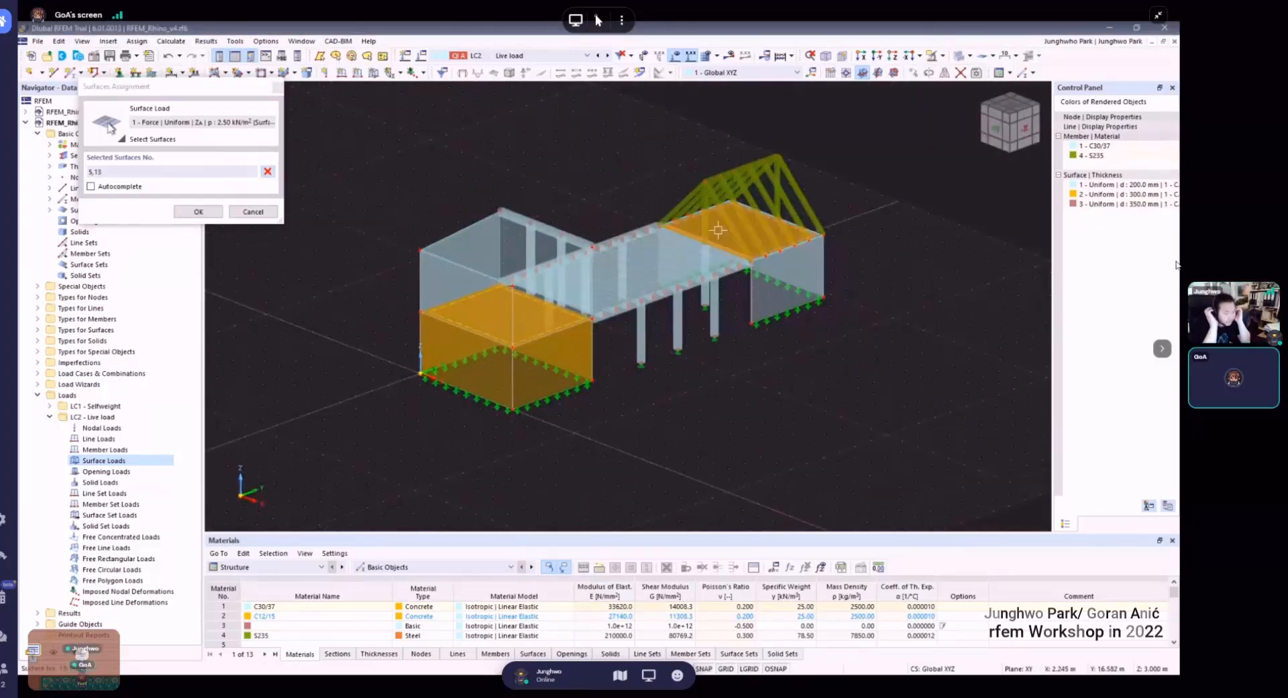
pyautogui.keyDown('ctrl'); pyautogui.moveTo(817, 310); pyautogui.dragTo(573, 264, button='middle'); pyautogui.keyUp('ctrl')
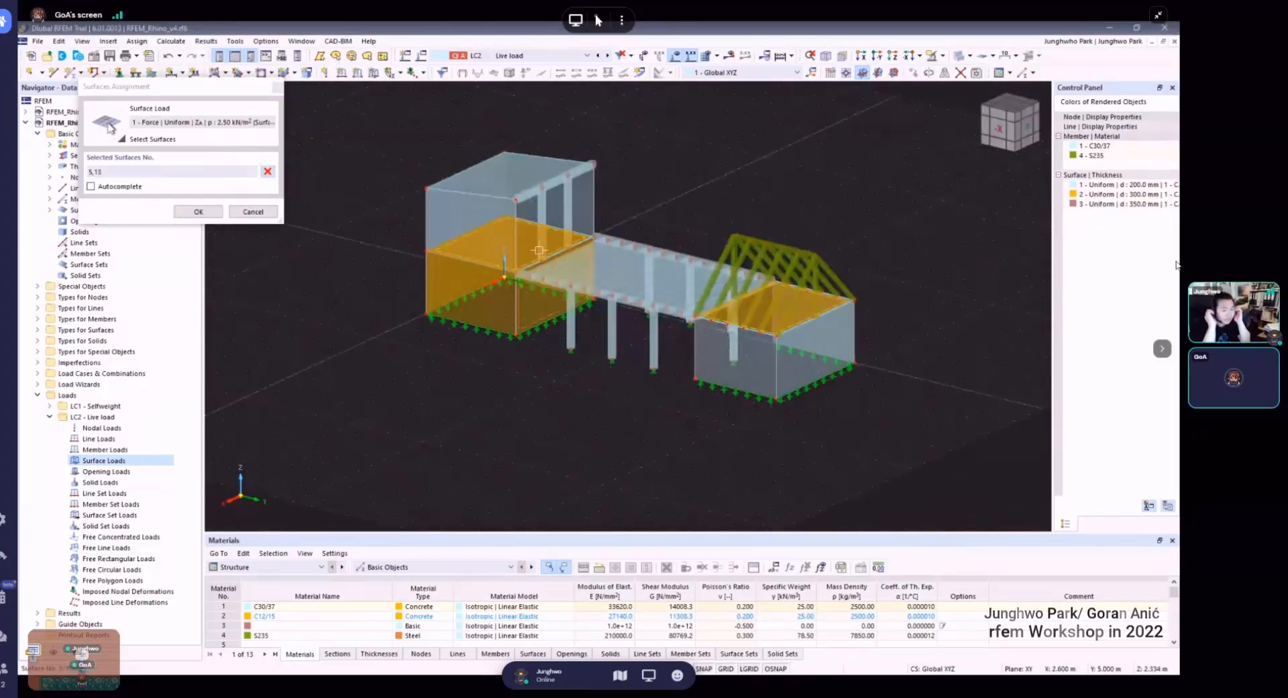
pyautogui.click(198, 212)
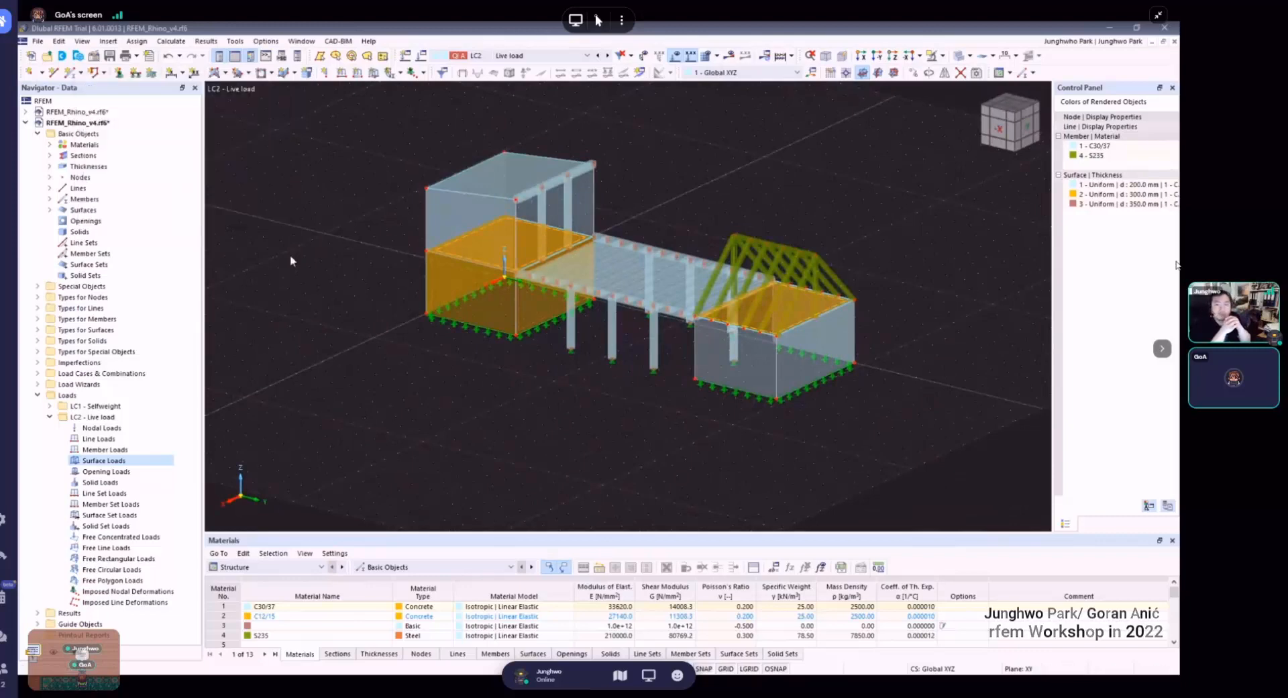
# - Set the uniform live surface load's magnitude to -2.50 kN/m² and create the load
pyautogui.click(502, 226)
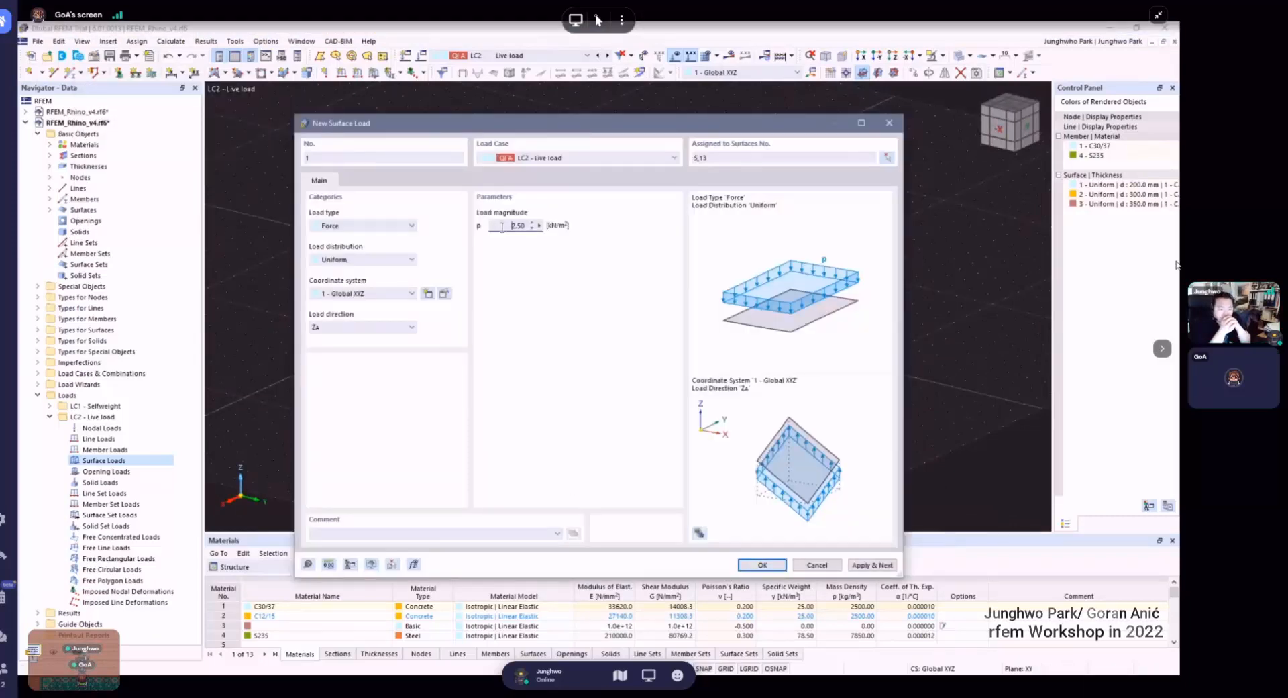
pyautogui.click(772, 565)
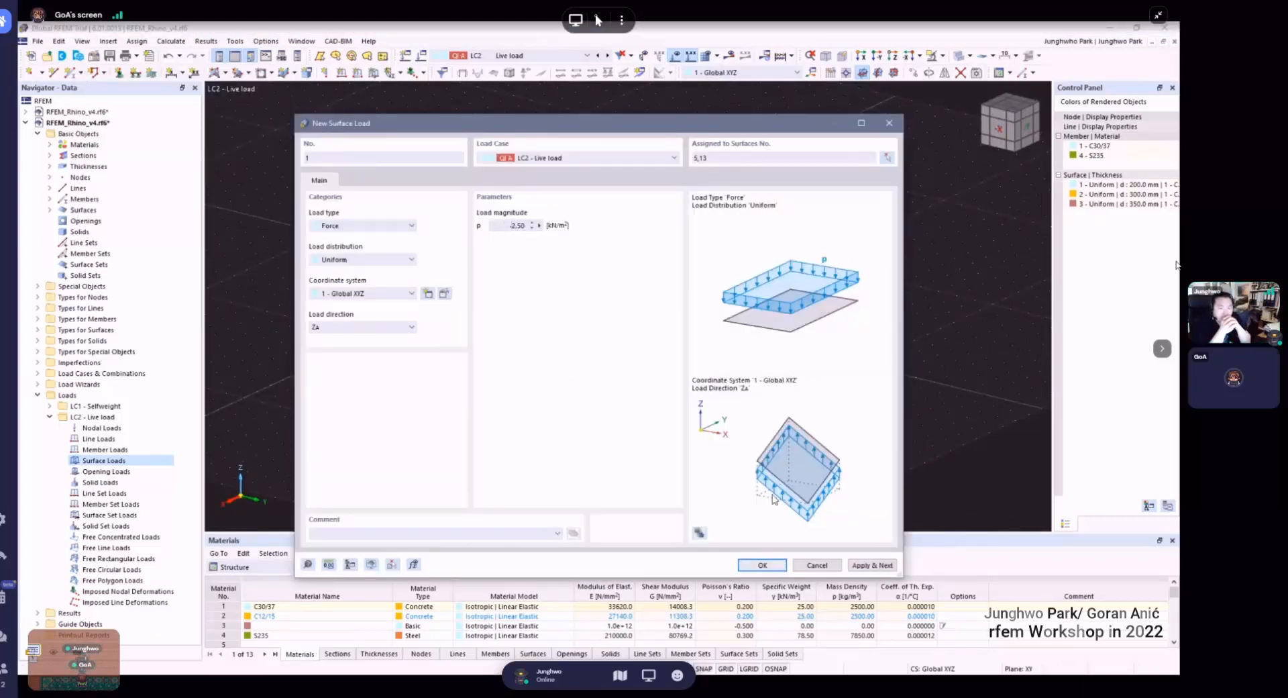
# - Examine the live load's direction and placement on both slabs from several angles
pyautogui.keyDown('ctrl'); pyautogui.moveTo(598, 391); pyautogui.dragTo(729, 310, button='middle'); pyautogui.keyUp('ctrl')
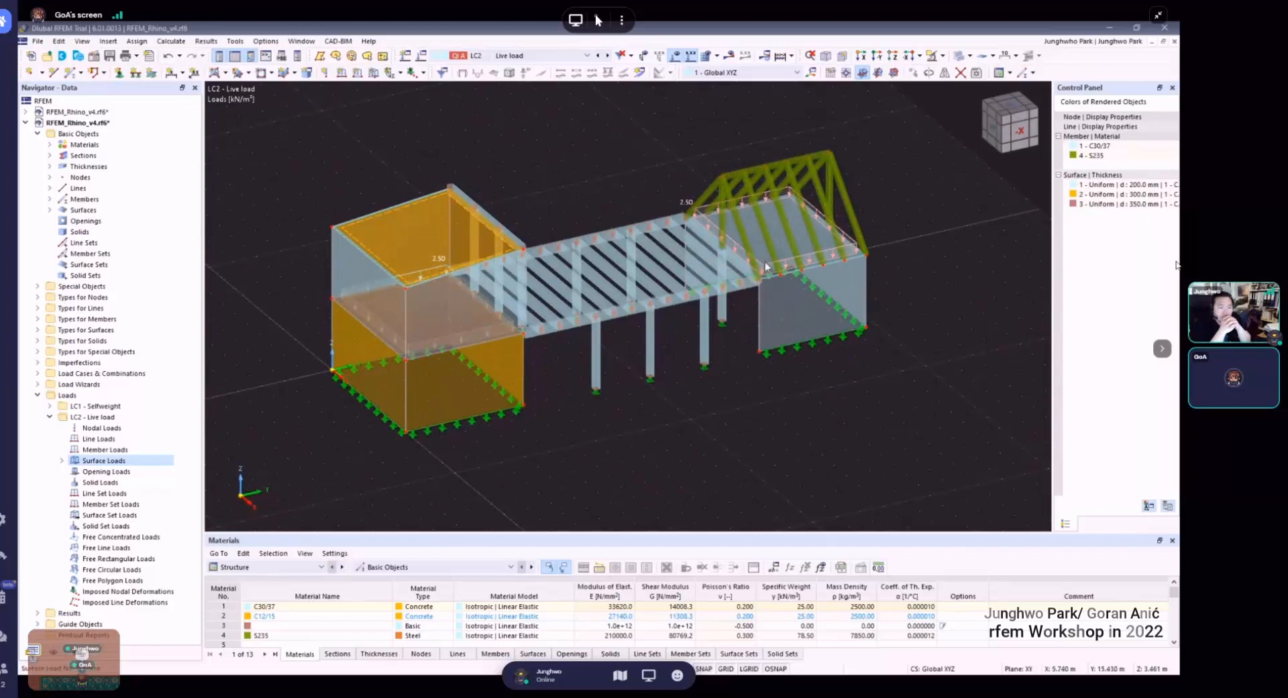
pyautogui.keyDown('ctrl'); pyautogui.moveTo(736, 275); pyautogui.dragTo(769, 312, button='middle'); pyautogui.keyUp('ctrl')
pyautogui.scroll(-2, 640, 245)
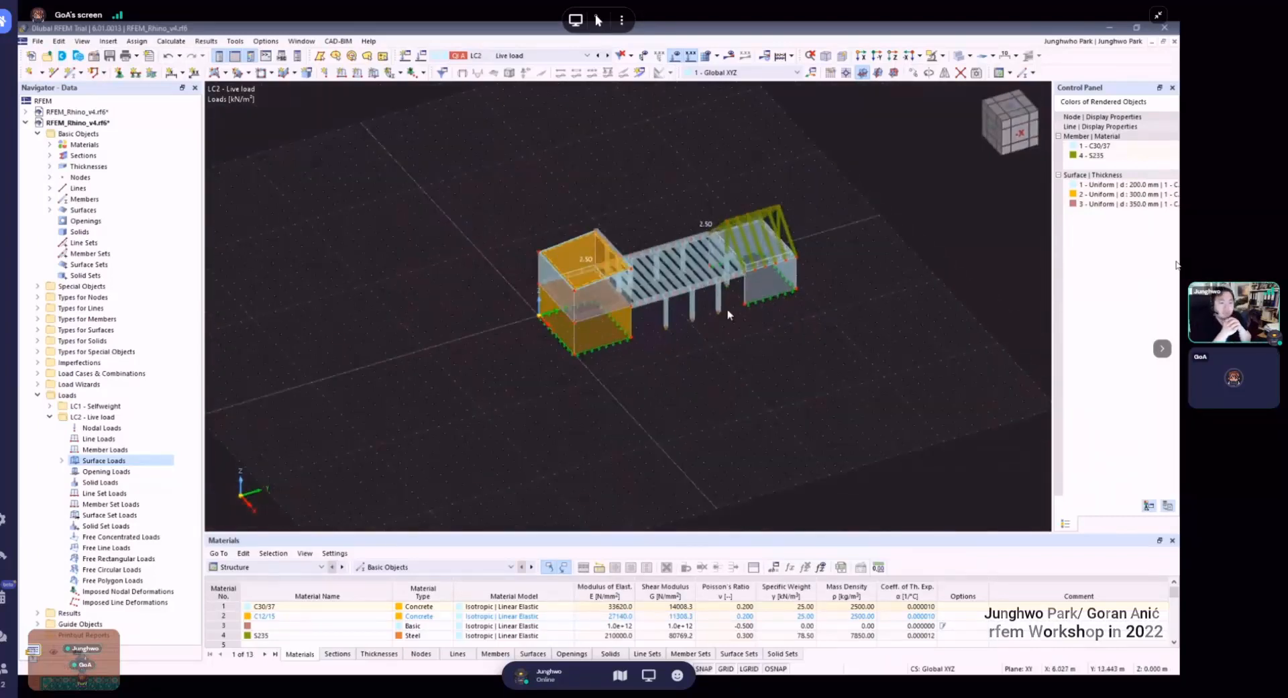
pyautogui.scroll(3, 763, 243)
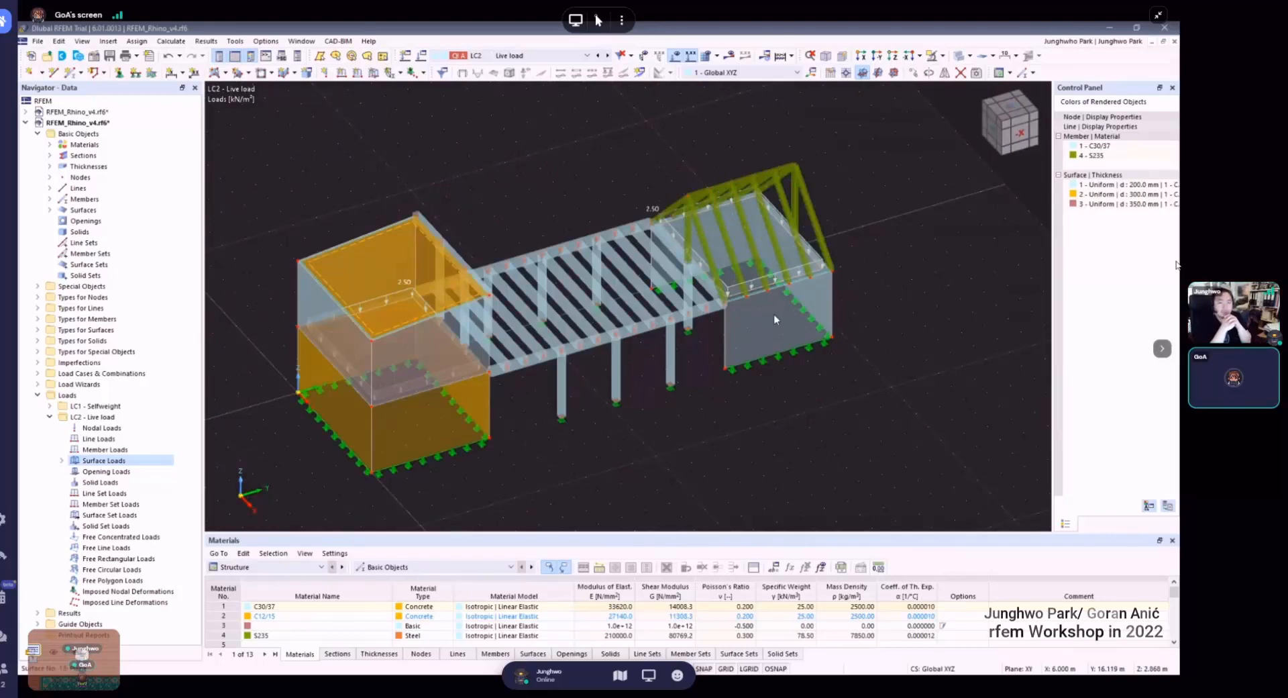
pyautogui.keyDown('ctrl'); pyautogui.moveTo(775, 314); pyautogui.dragTo(743, 270, button='middle'); pyautogui.keyUp('ctrl')
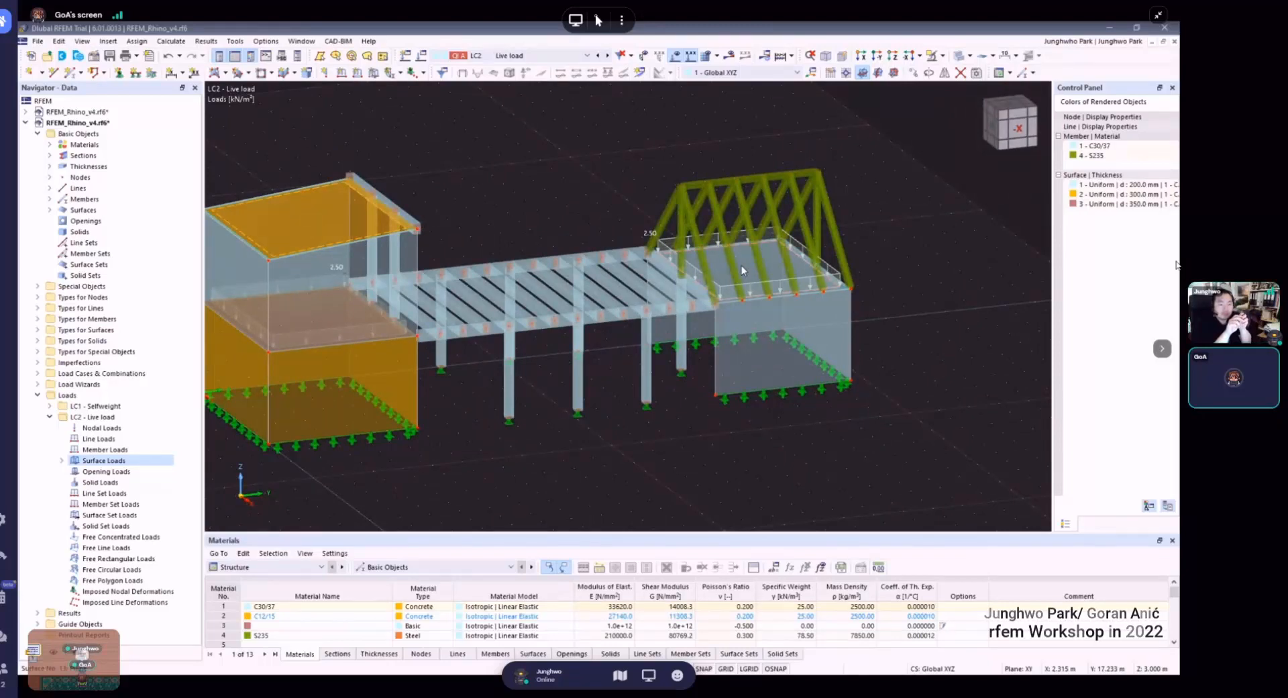
pyautogui.scroll(-1, 756, 258)
pyautogui.keyDown('ctrl'); pyautogui.moveTo(757, 343); pyautogui.dragTo(756, 423, button='middle'); pyautogui.keyUp('ctrl')
pyautogui.moveTo(756, 422); pyautogui.dragTo(767, 396, button='middle')
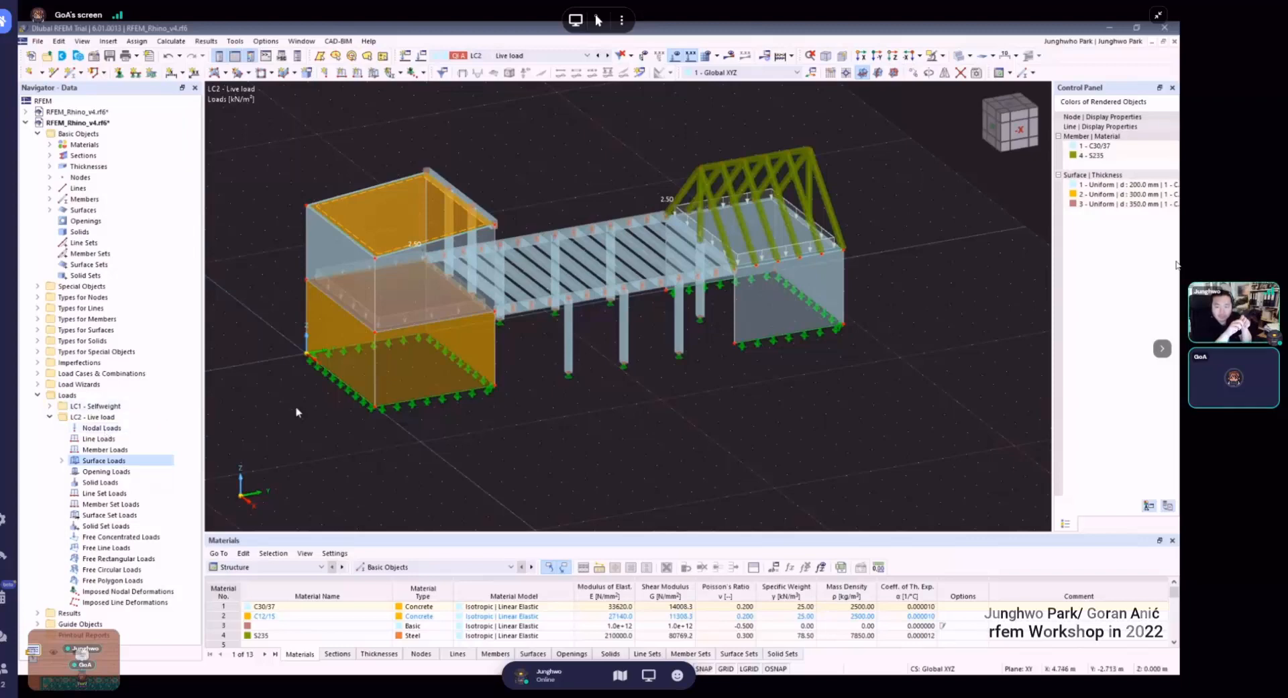
pyautogui.moveTo(573, 193)
pyautogui.keyDown('ctrl'); pyautogui.mouseDown(button='middle')
pyautogui.moveTo(569, 204)
pyautogui.moveTo(595, 204)
pyautogui.mouseUp(button='middle'); pyautogui.keyUp('ctrl')
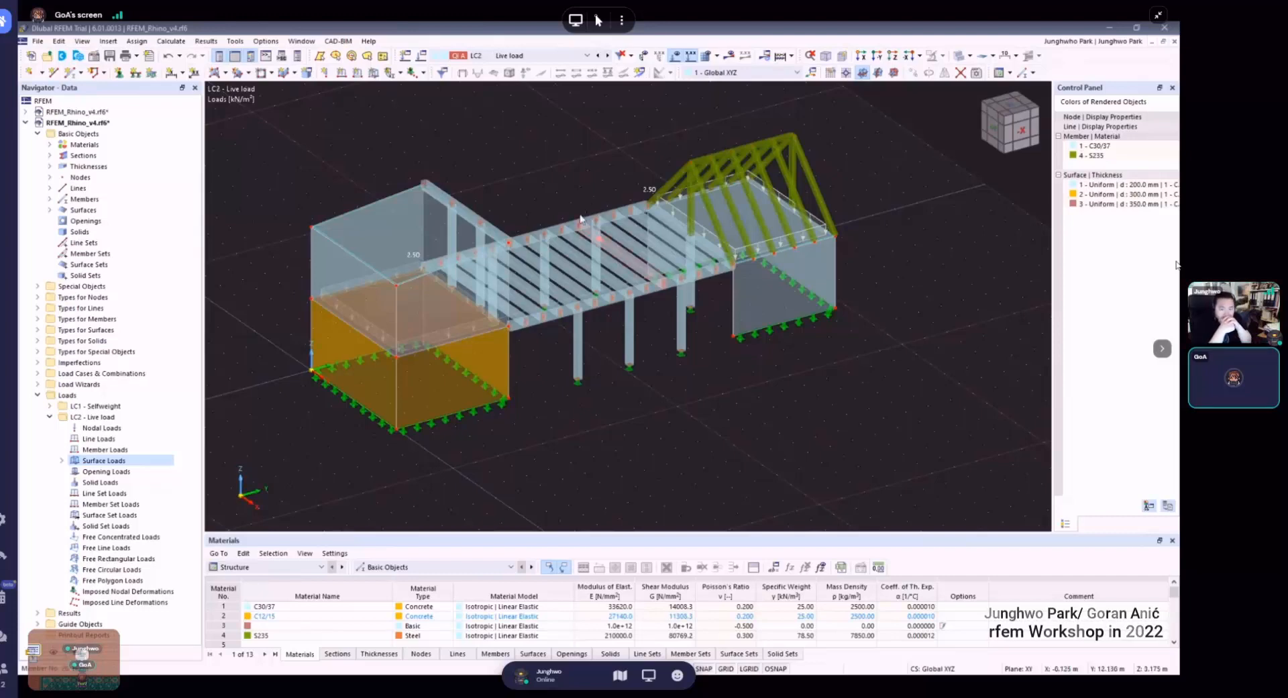
pyautogui.keyDown('ctrl'); pyautogui.moveTo(613, 305); pyautogui.dragTo(703, 310, button='middle'); pyautogui.keyUp('ctrl')
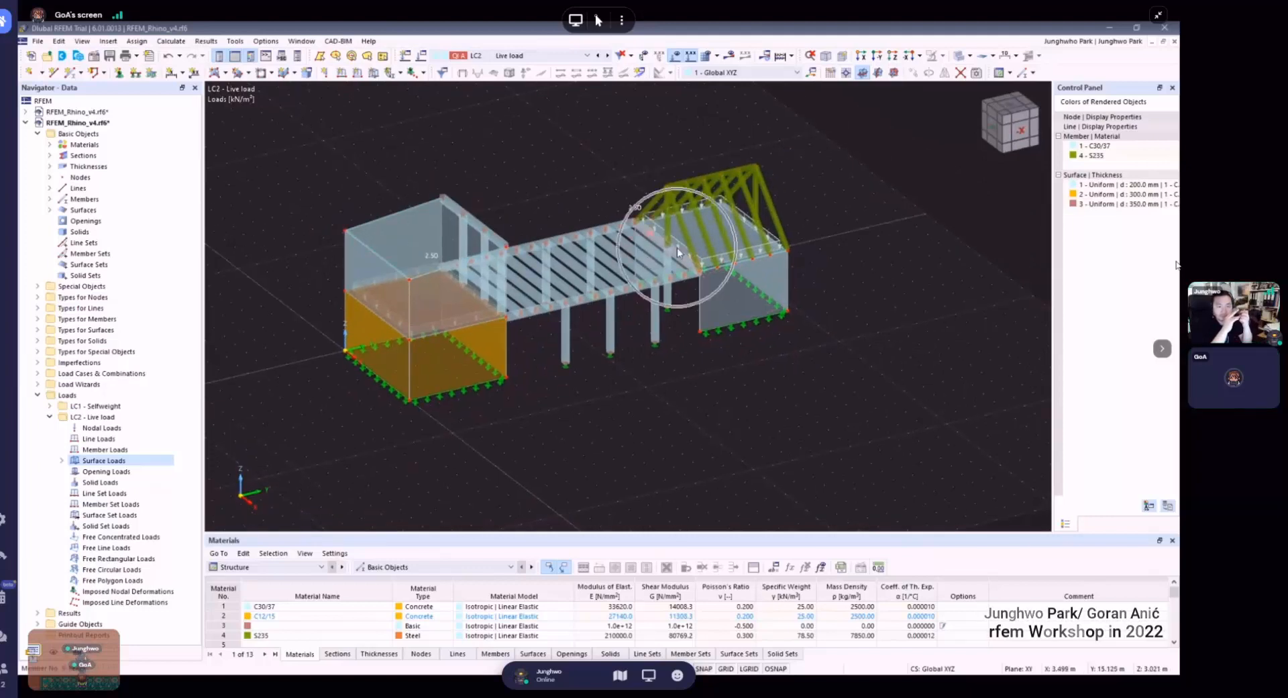
pyautogui.keyDown('ctrl'); pyautogui.moveTo(776, 343); pyautogui.dragTo(547, 310, button='middle'); pyautogui.keyUp('ctrl')
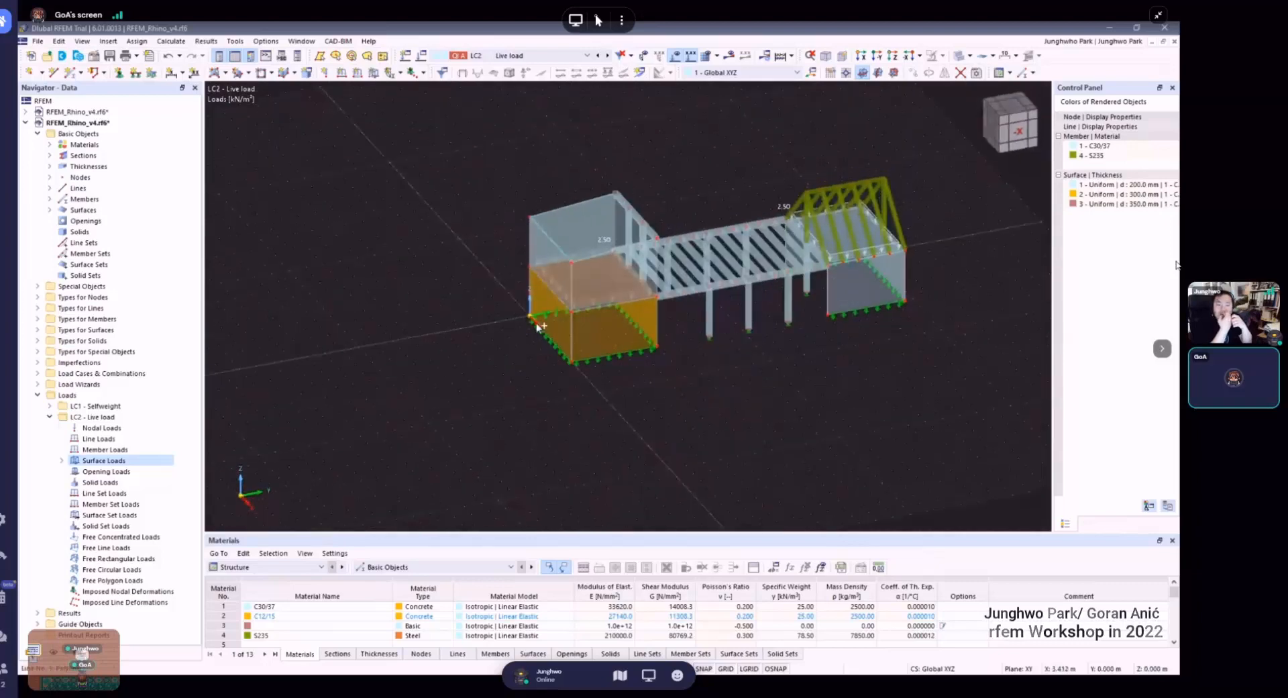
pyautogui.scroll(1, 549, 312)
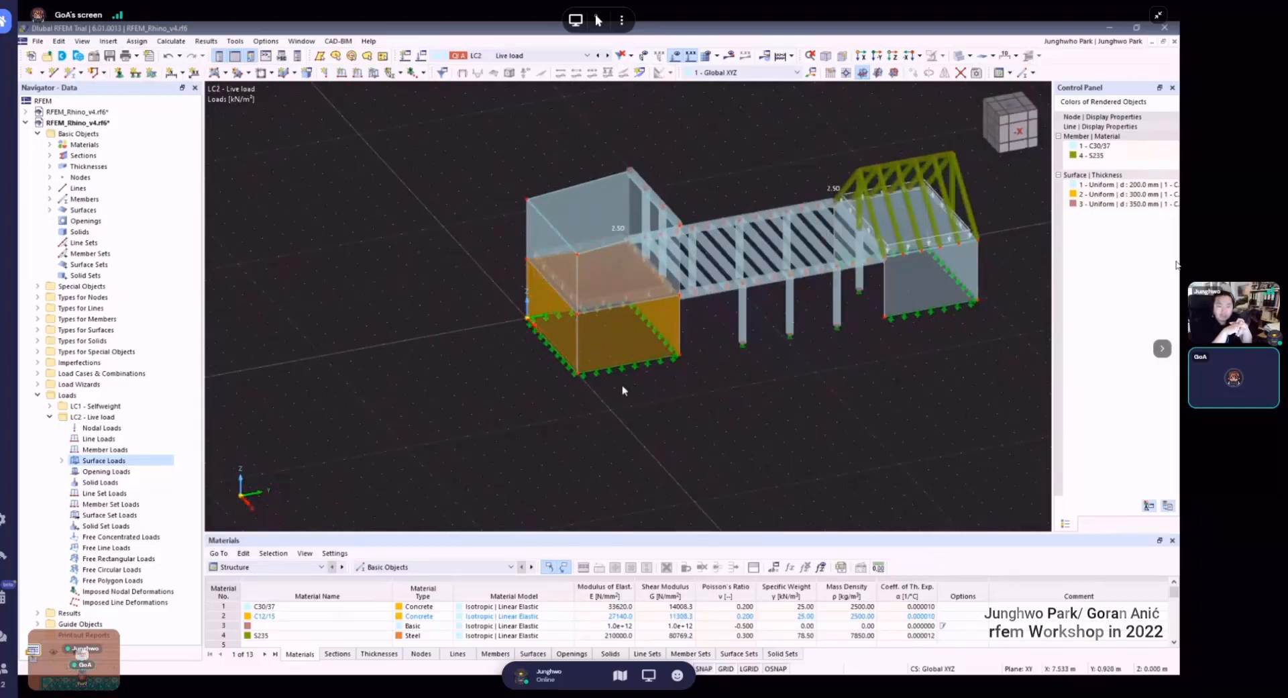
pyautogui.keyDown('ctrl'); pyautogui.moveTo(638, 373); pyautogui.dragTo(554, 328, button='middle'); pyautogui.keyUp('ctrl')
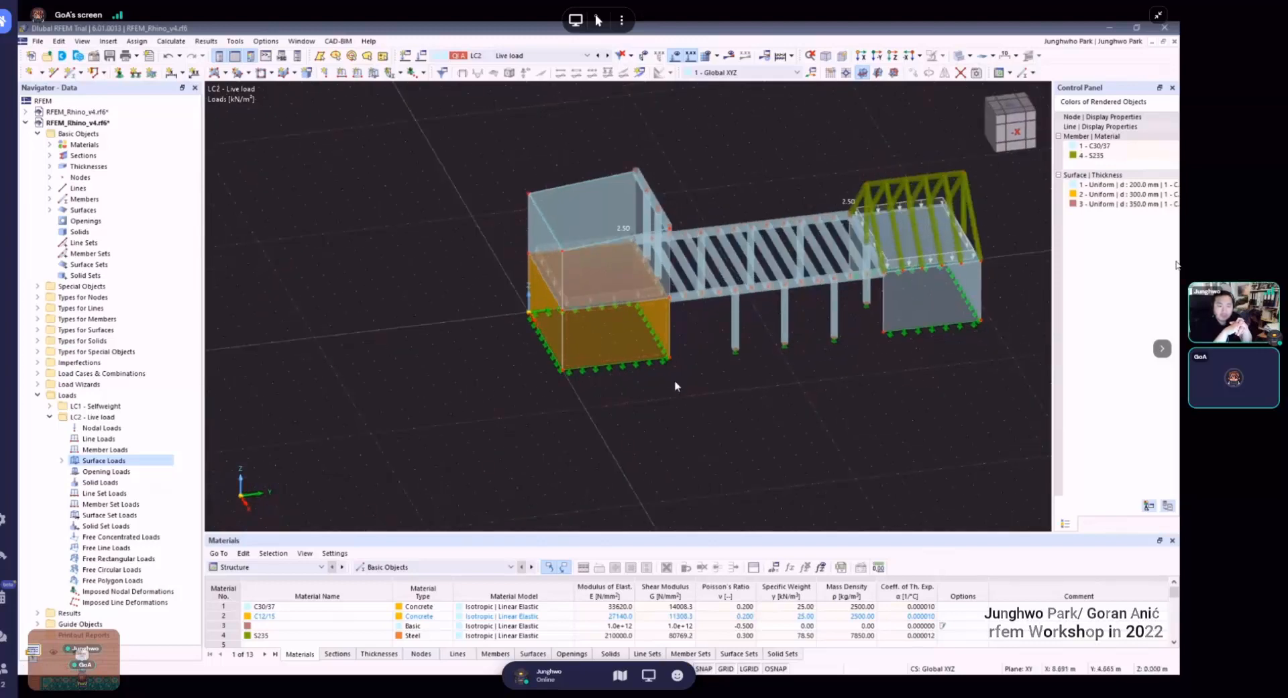
pyautogui.moveTo(527, 273)
pyautogui.keyDown('ctrl'); pyautogui.mouseDown(button='middle')
pyautogui.moveTo(593, 326)
pyautogui.moveTo(537, 289)
pyautogui.mouseUp(button='middle'); pyautogui.keyUp('ctrl')
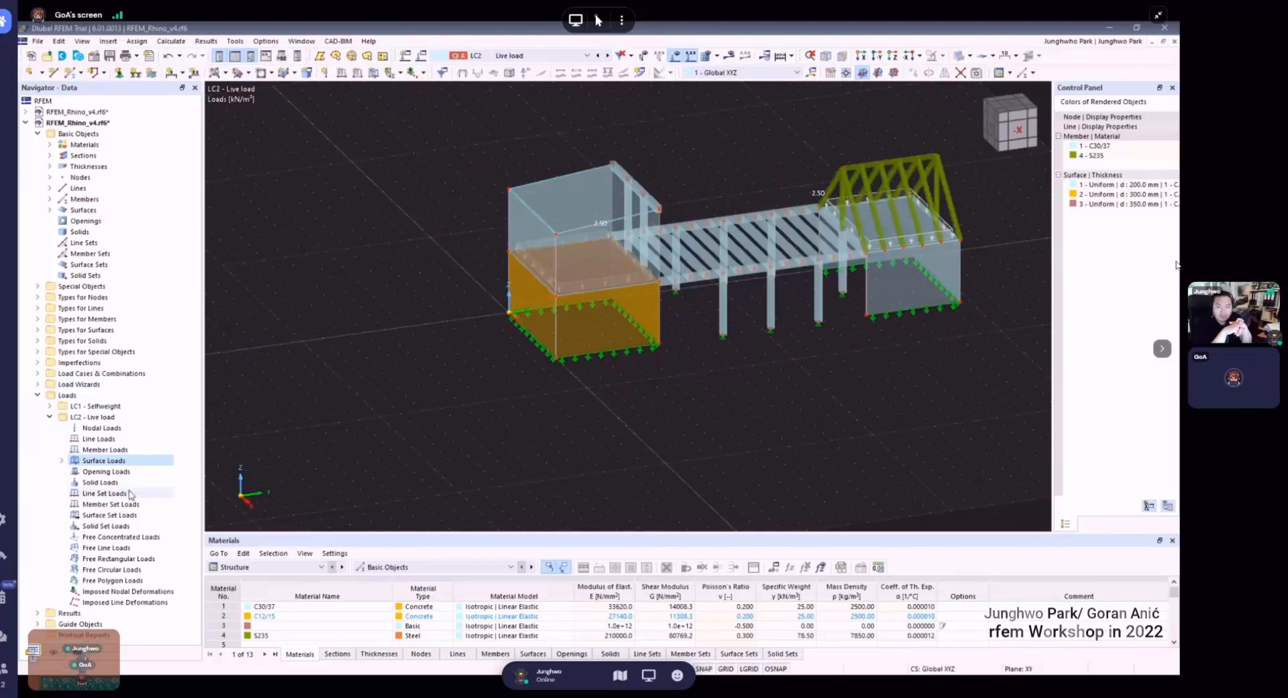
# - Start another surface load in LC2 - Live load with a linear force distribution
pyautogui.rightClick(109, 463)
pyautogui.click(163, 482)
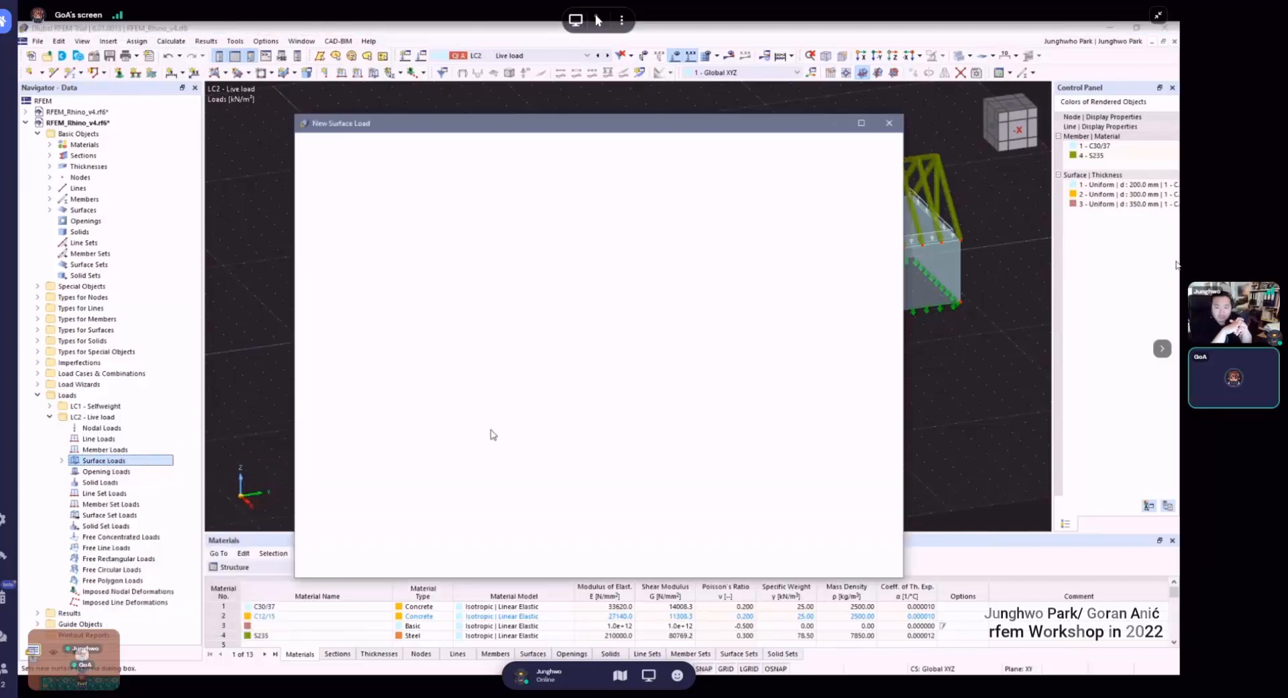
pyautogui.click(369, 260)
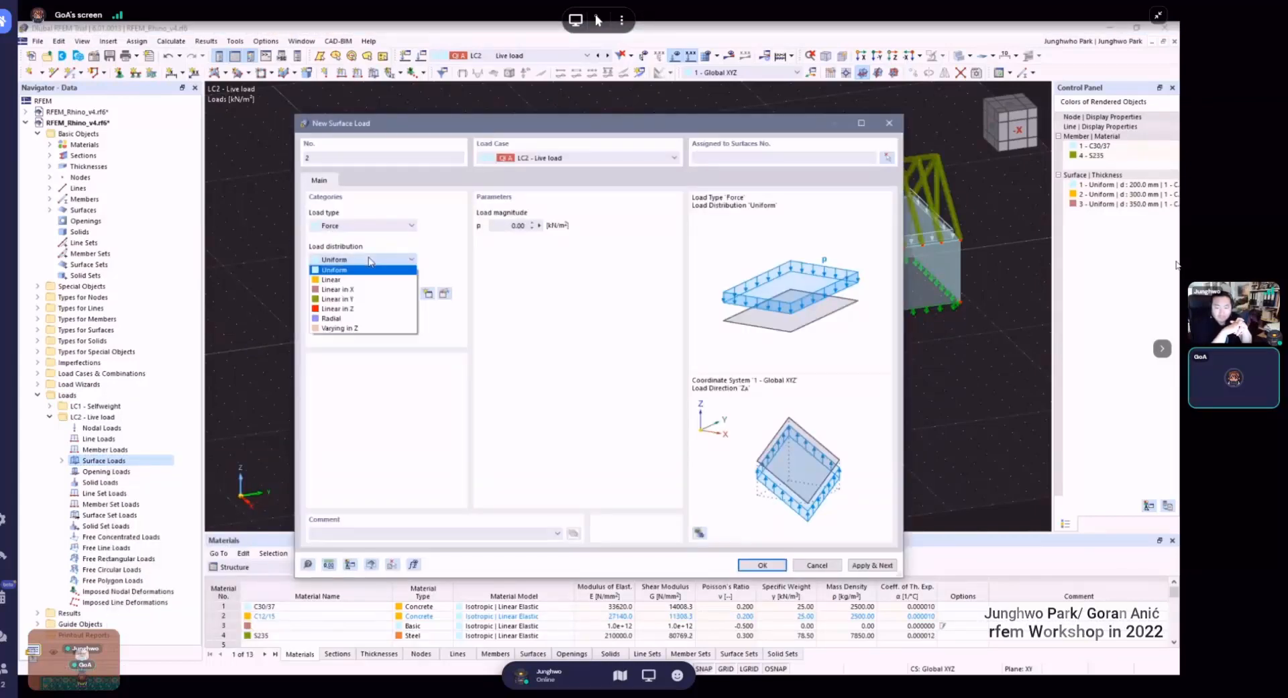
pyautogui.click(364, 280)
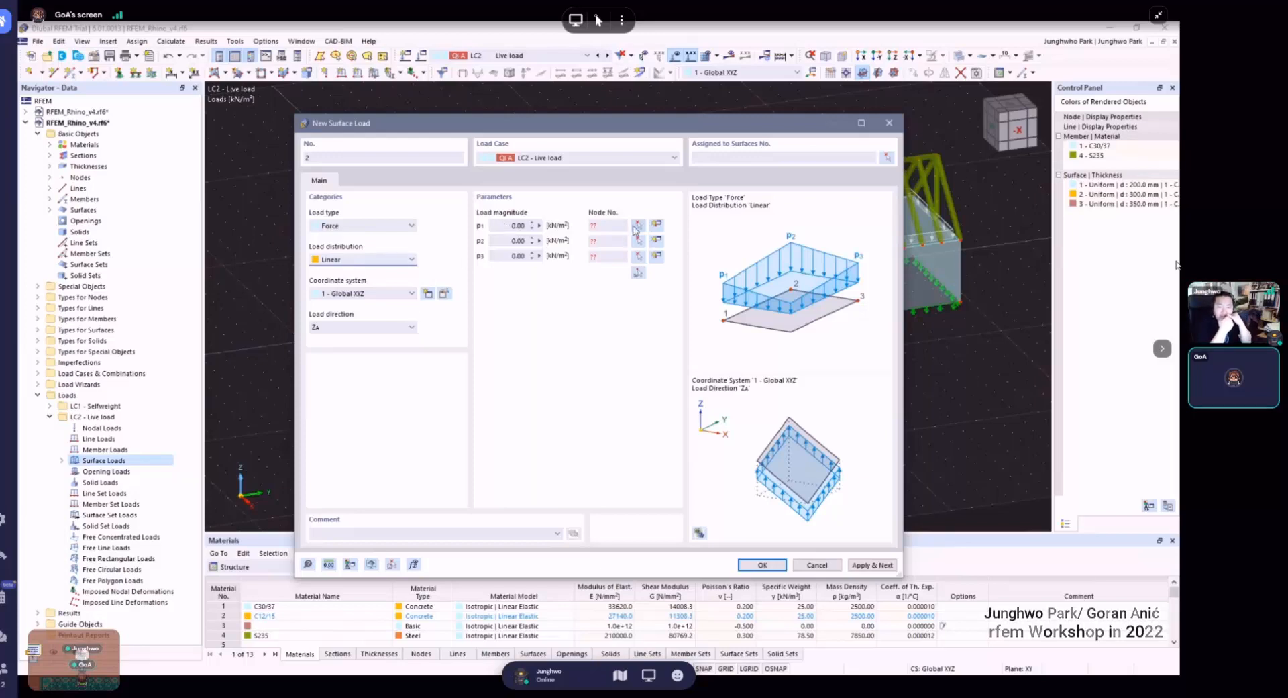
# - Pick corner nodes 8, 7 and 2 of the two-storey block's lower wall as the linear load's three reference nodes
pyautogui.click(638, 271)
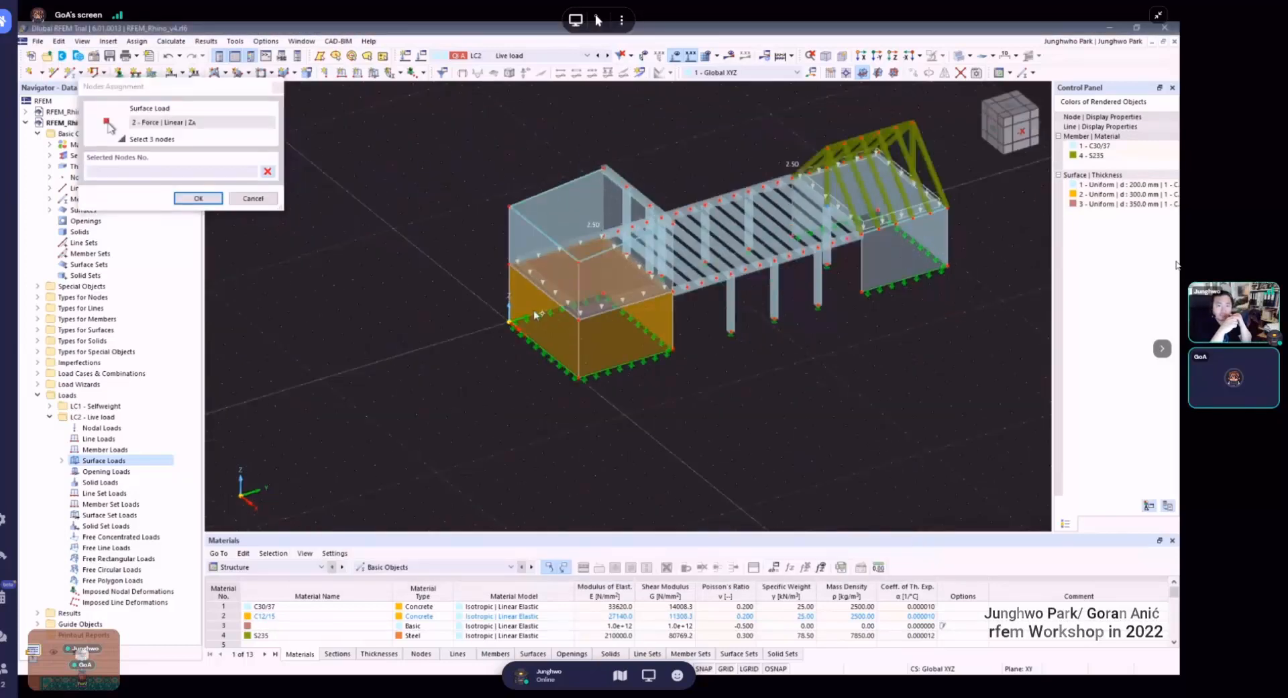
pyautogui.scroll(1, 535, 314)
pyautogui.moveTo(535, 314); pyautogui.dragTo(612, 225, button='middle')
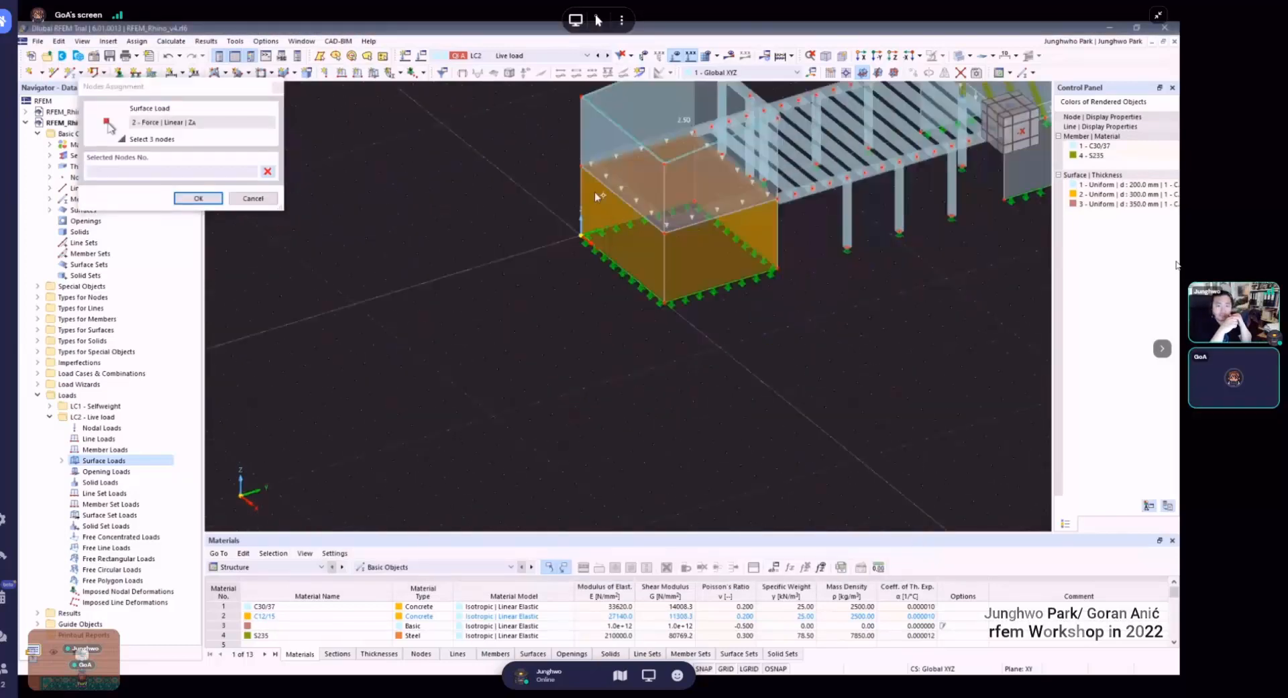
pyautogui.click(581, 167)
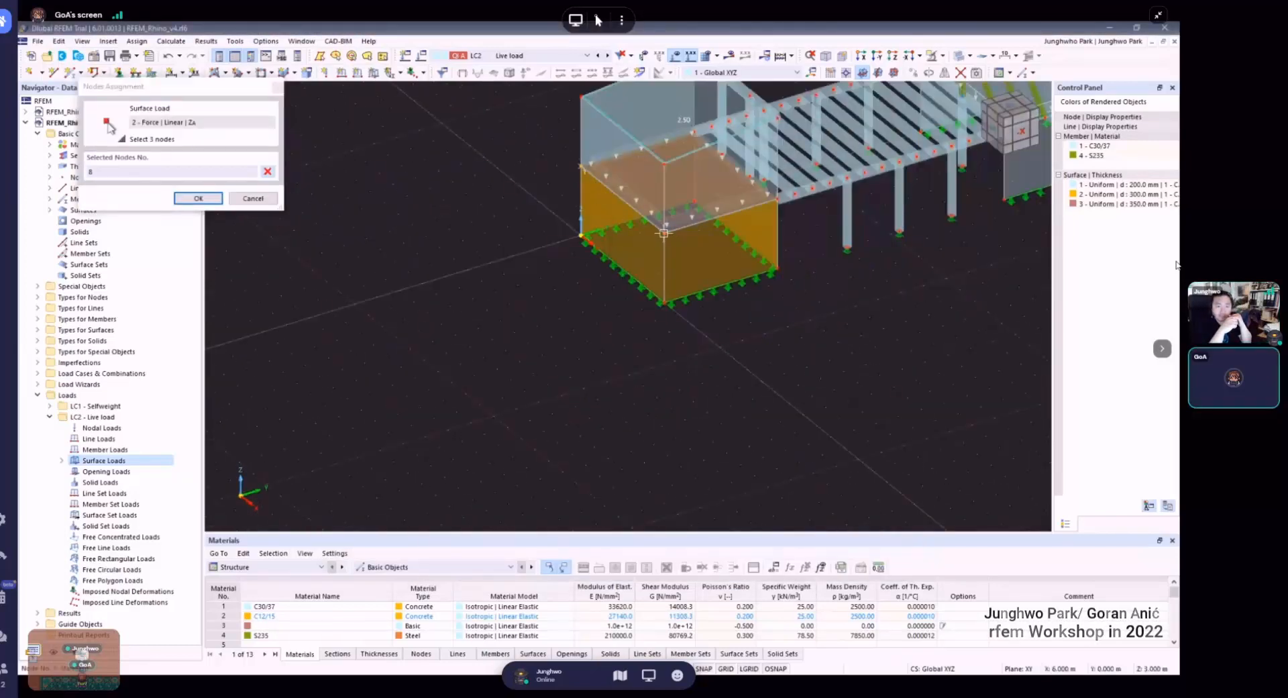
pyautogui.click(663, 301)
pyautogui.click(581, 235)
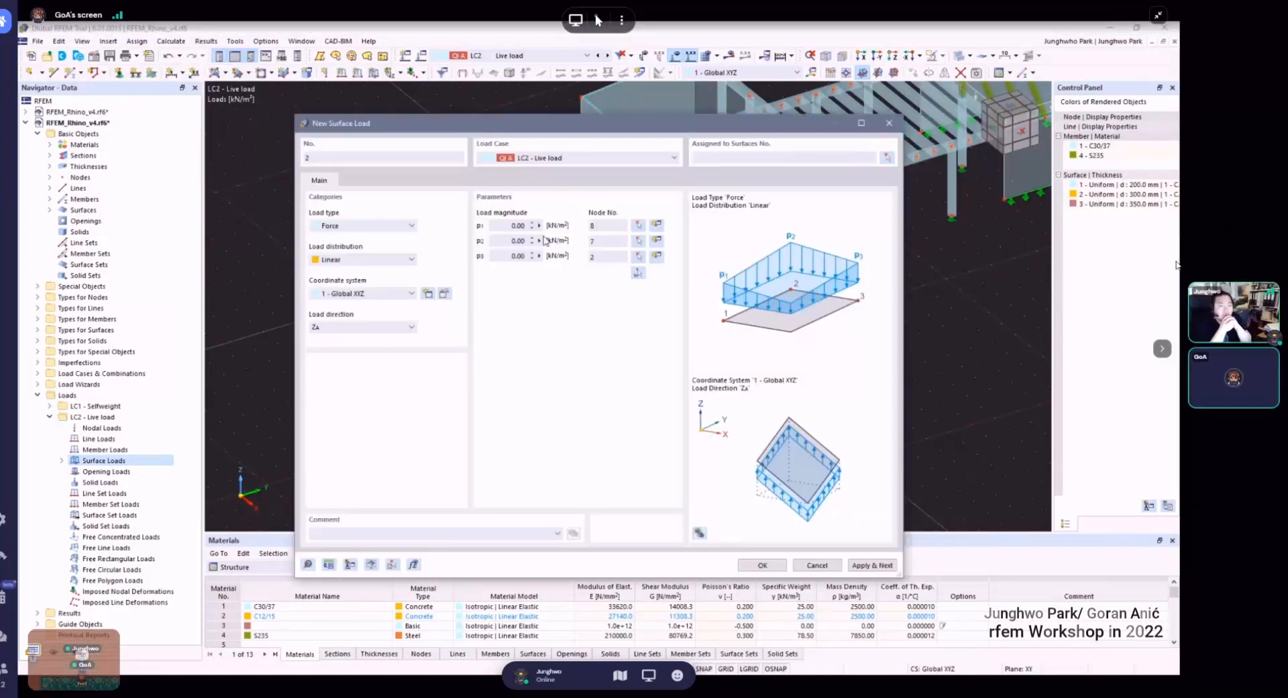
# - Set the linear load's magnitudes to 2.50 kN/m² for p1 and p2 and 30.00 kN/m² for p3
pyautogui.click(507, 226)
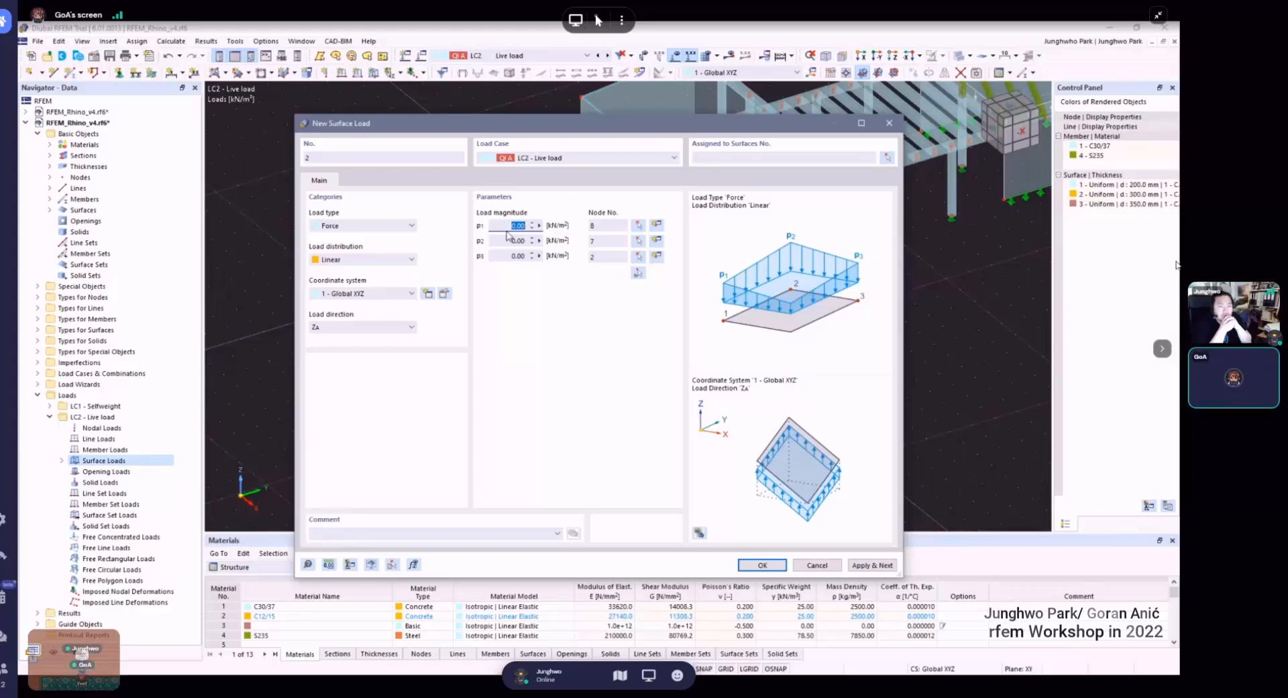
pyautogui.write('2')
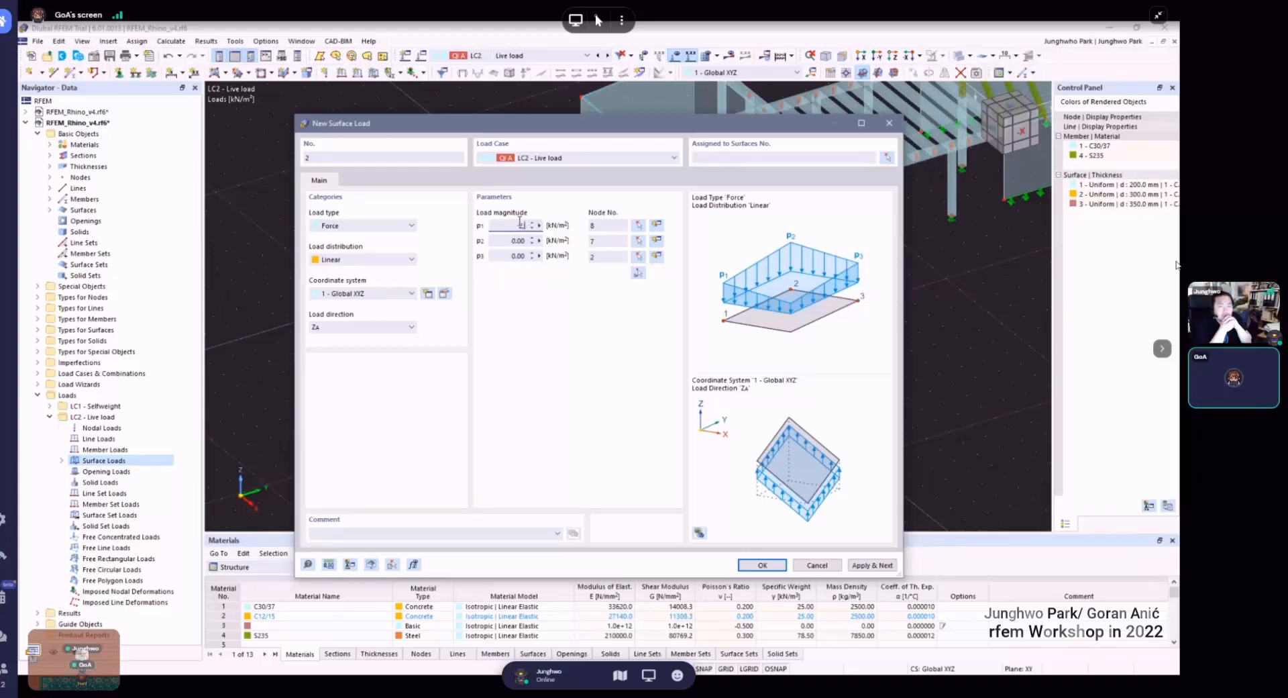
pyautogui.write('.5')
pyautogui.click(517, 241)
pyautogui.write('2.5')
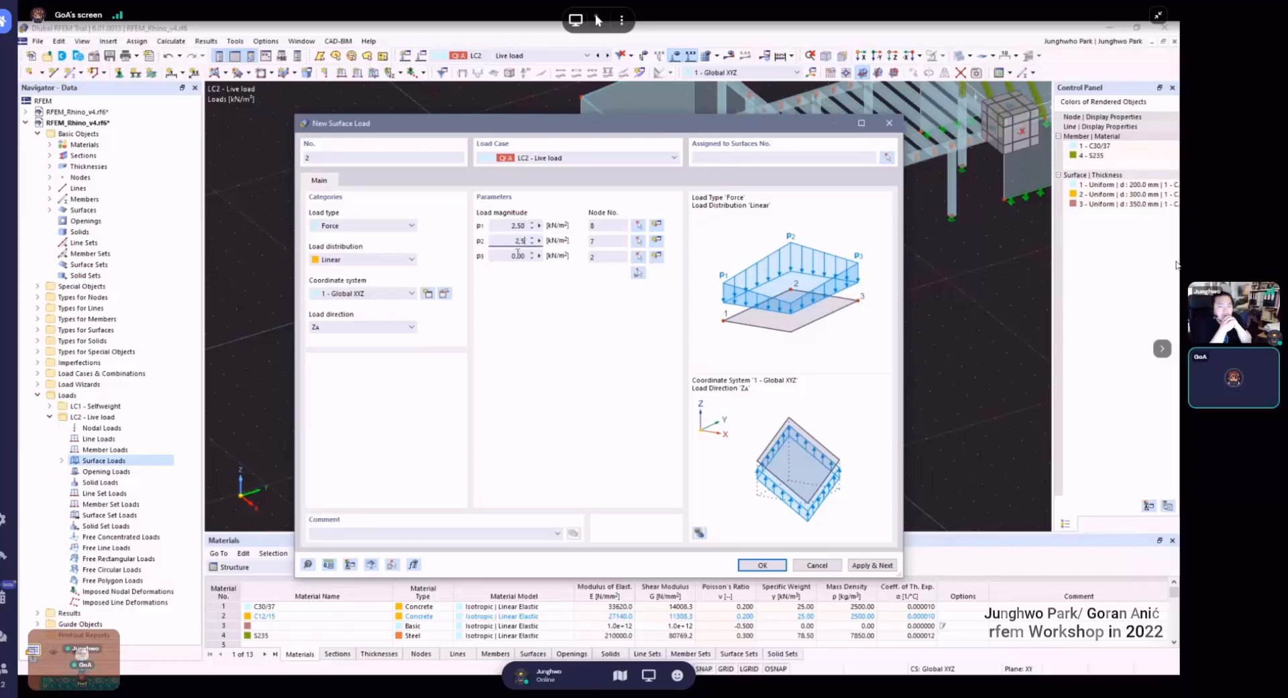
pyautogui.click(510, 255)
pyautogui.write('30')
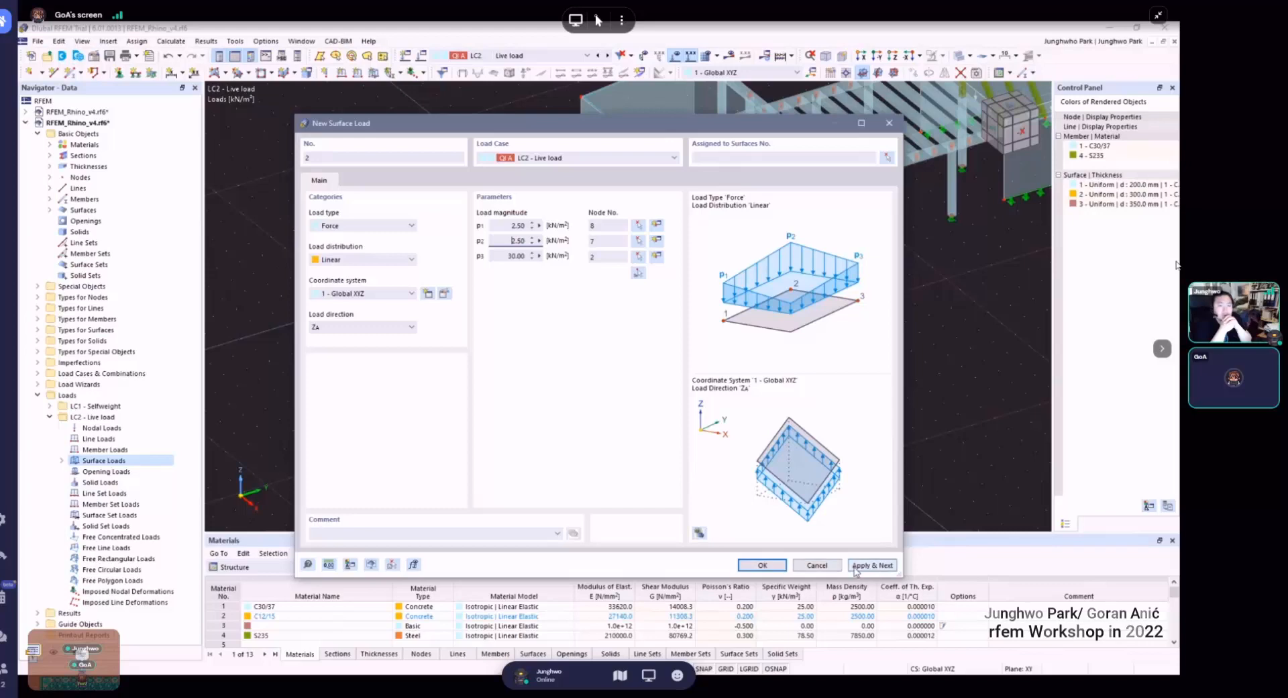
pyautogui.click(775, 565)
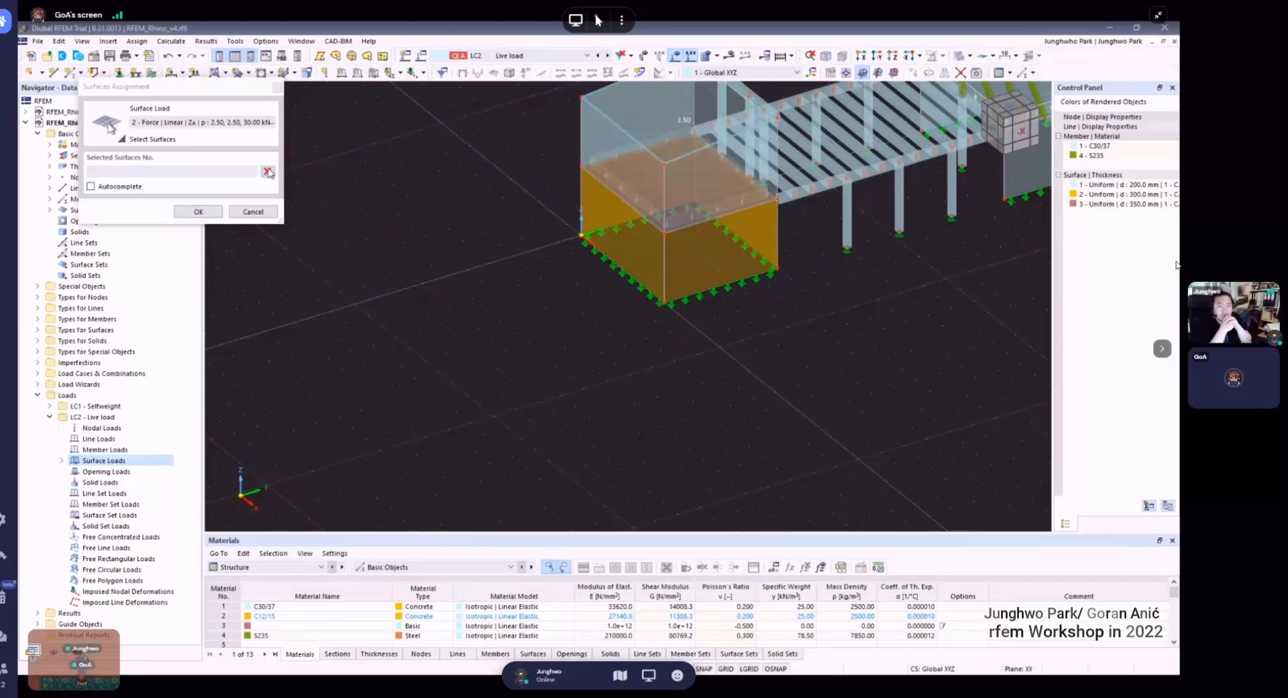
# - Assign the linear surface load to the two-storey block's lower wall, surface 1
pyautogui.click(267, 171)
pyautogui.click(621, 231)
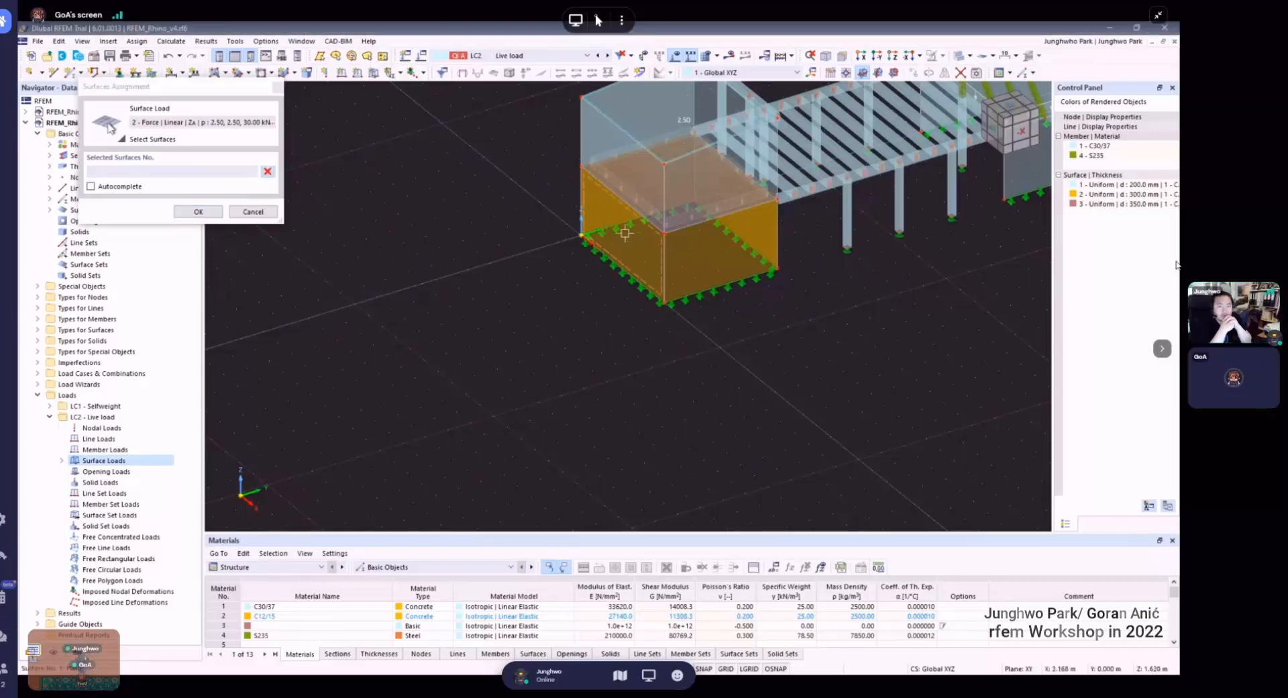
pyautogui.click(213, 211)
pyautogui.scroll(-3, 608, 337)
pyautogui.scroll(4, 631, 322)
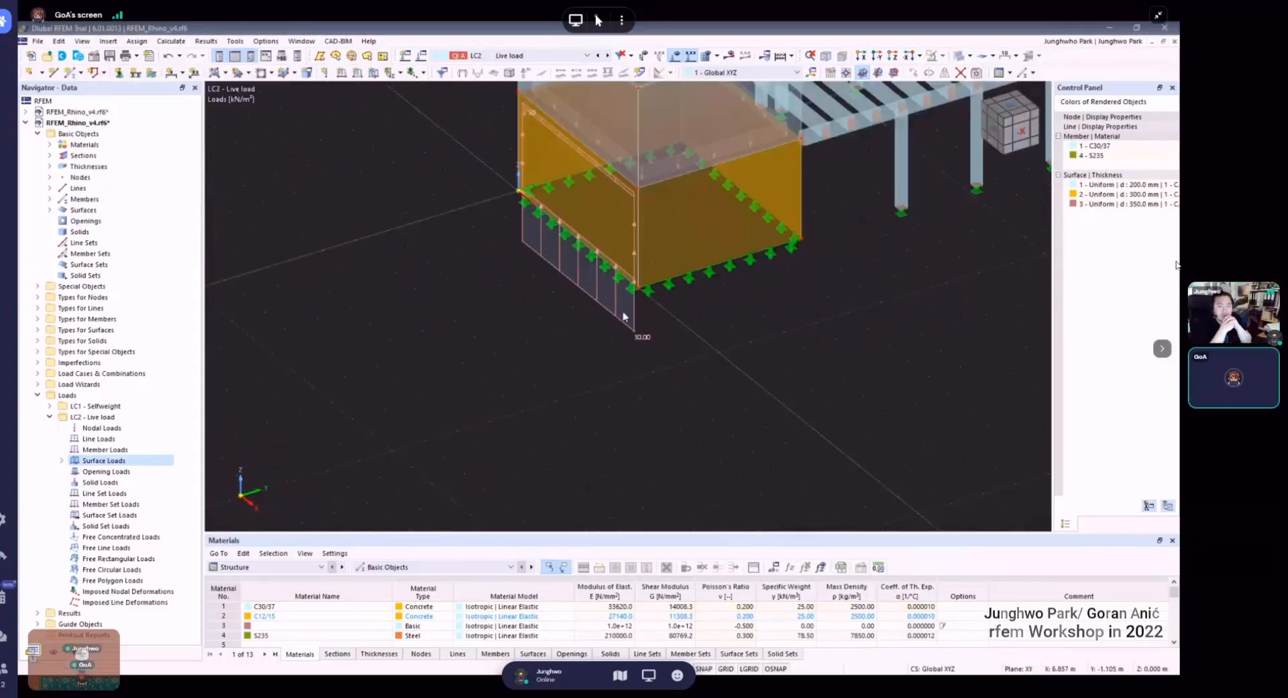
# - Change the lower wall's linear surface load to the Local xyz coordinate system with load direction z
pyautogui.doubleClick(634, 308)
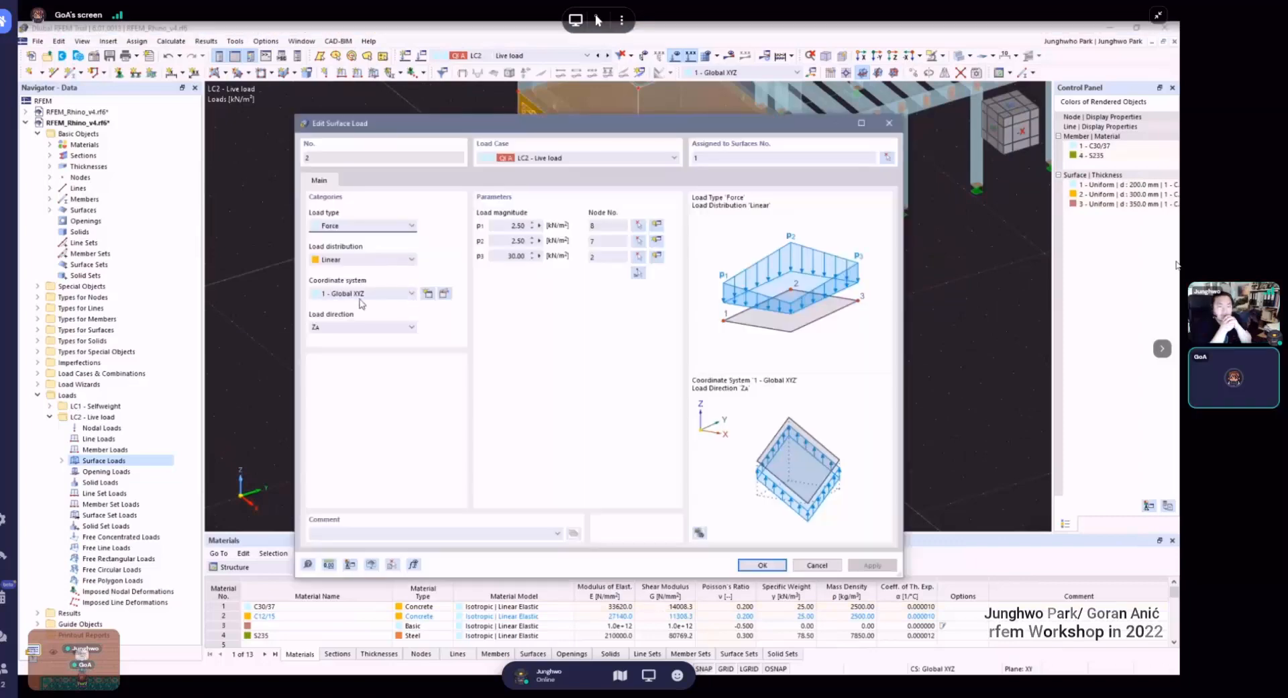
pyautogui.click(352, 328)
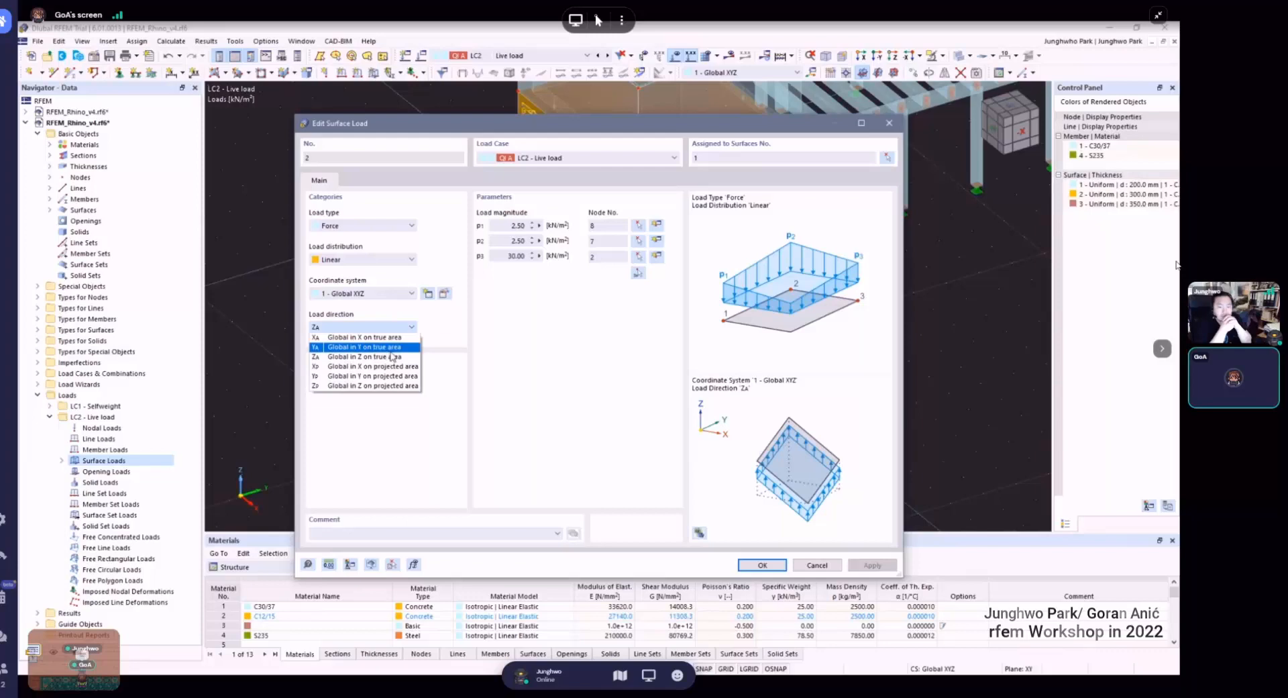
pyautogui.click(379, 295)
pyautogui.click(379, 295)
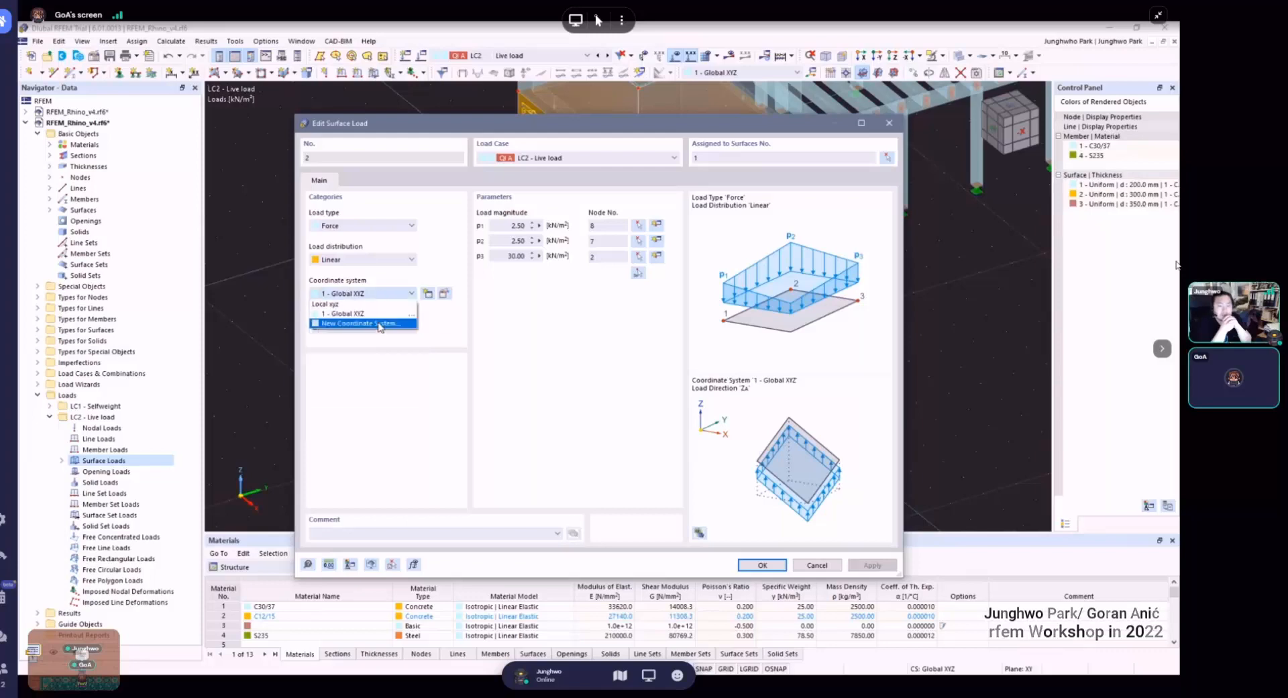
pyautogui.click(373, 304)
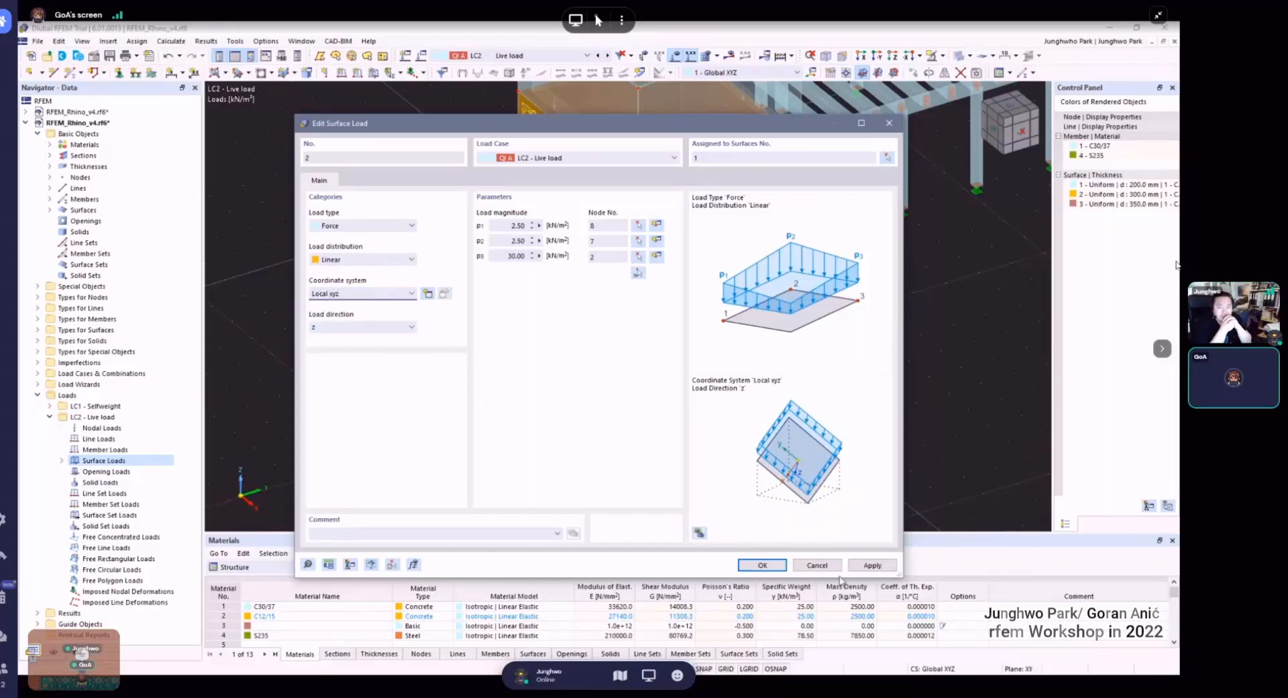
pyautogui.click(762, 565)
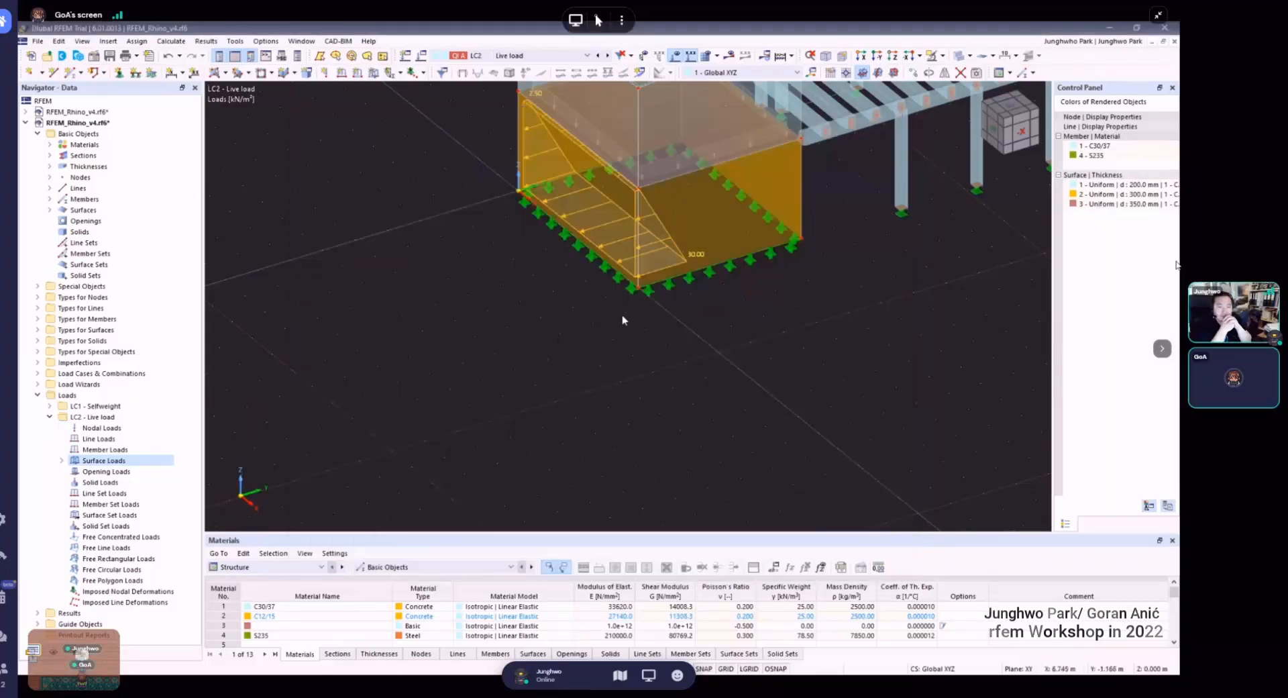
# - Reverse the wall's linear load by setting p1 and p2 to -2.50 kN/m² and p3 to -30.00 kN/m²
pyautogui.scroll(-2, 622, 320)
pyautogui.doubleClick(651, 287)
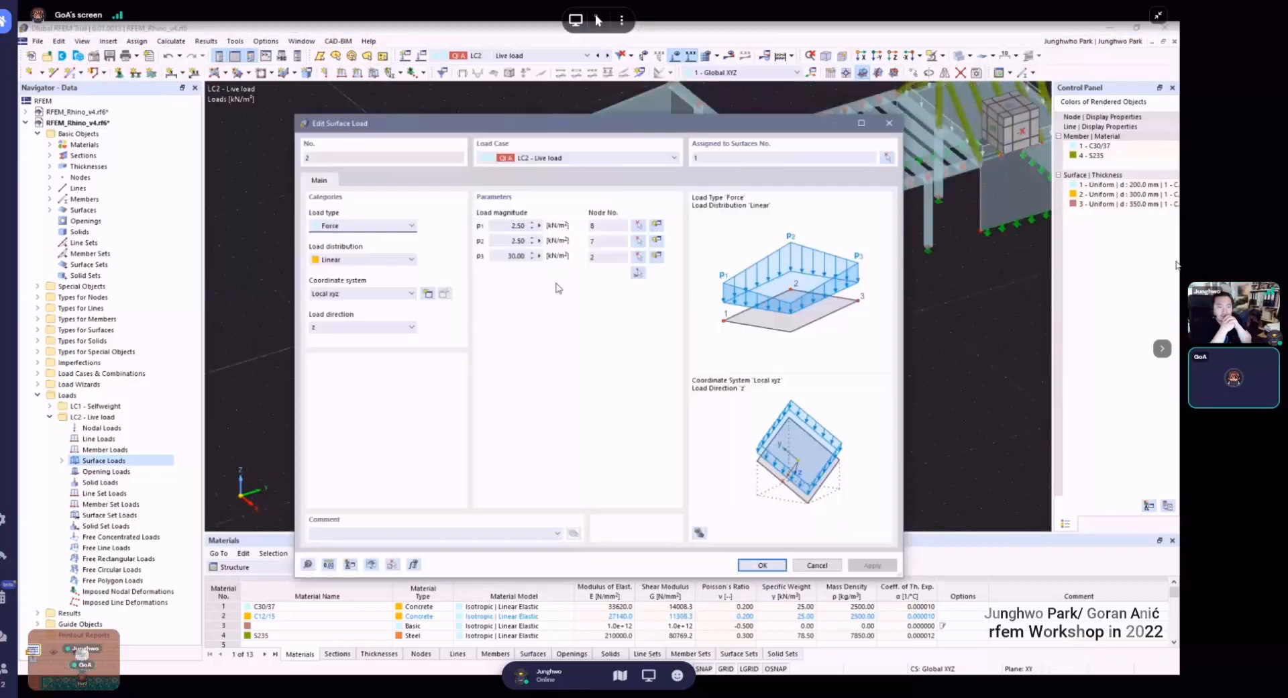
pyautogui.click(504, 226)
pyautogui.click(502, 241)
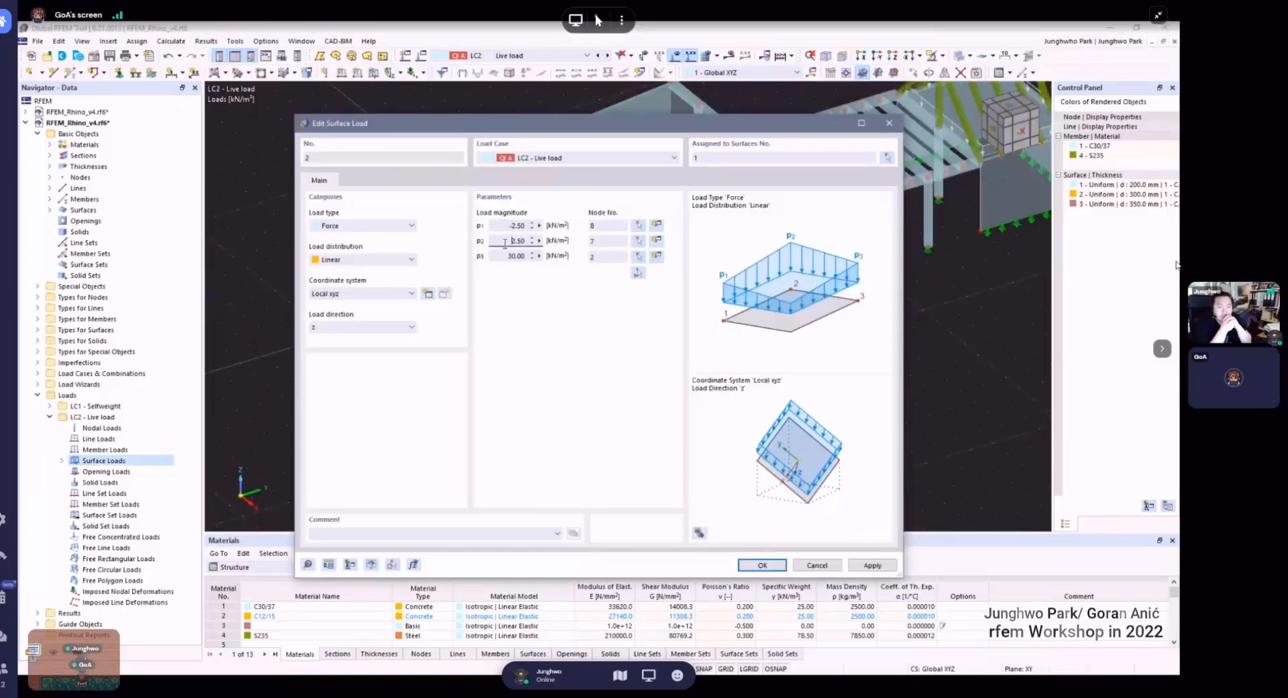
pyautogui.write('-')
pyautogui.click(503, 257)
pyautogui.write('-')
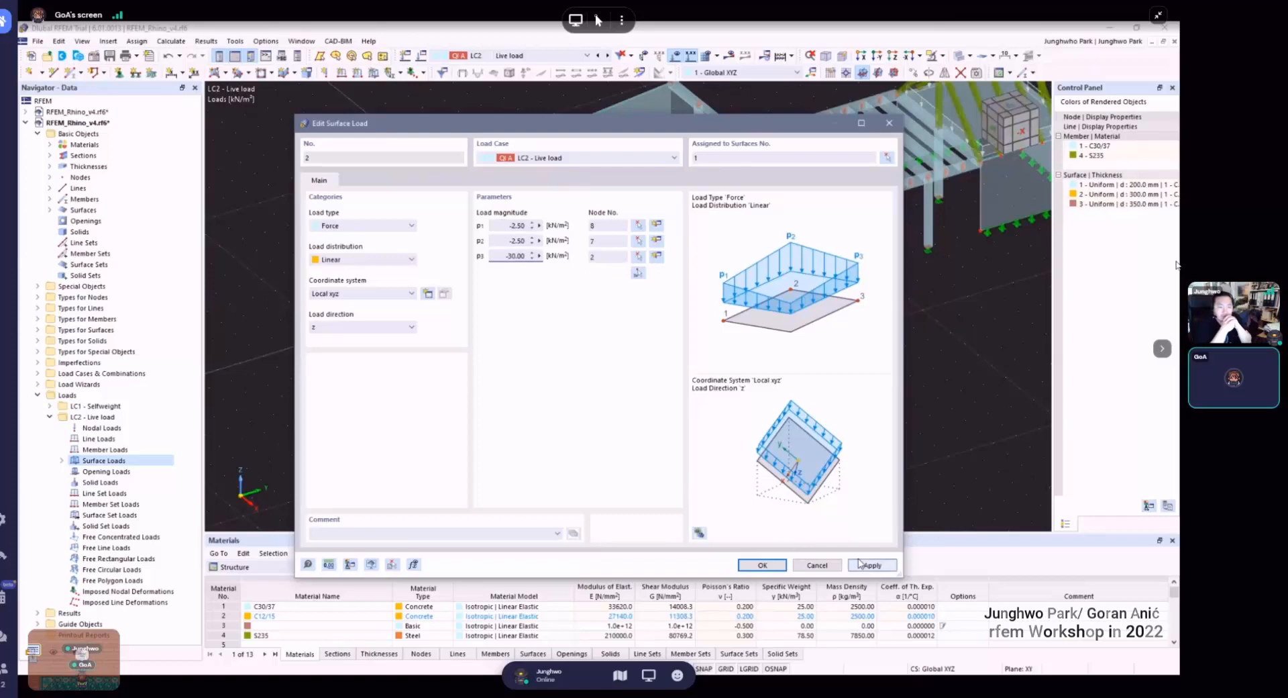
pyautogui.click(764, 566)
# - Examine the linear load's direction and distribution on the lower wall, along with its magnitudes and reference nodes
pyautogui.scroll(-5, 682, 382)
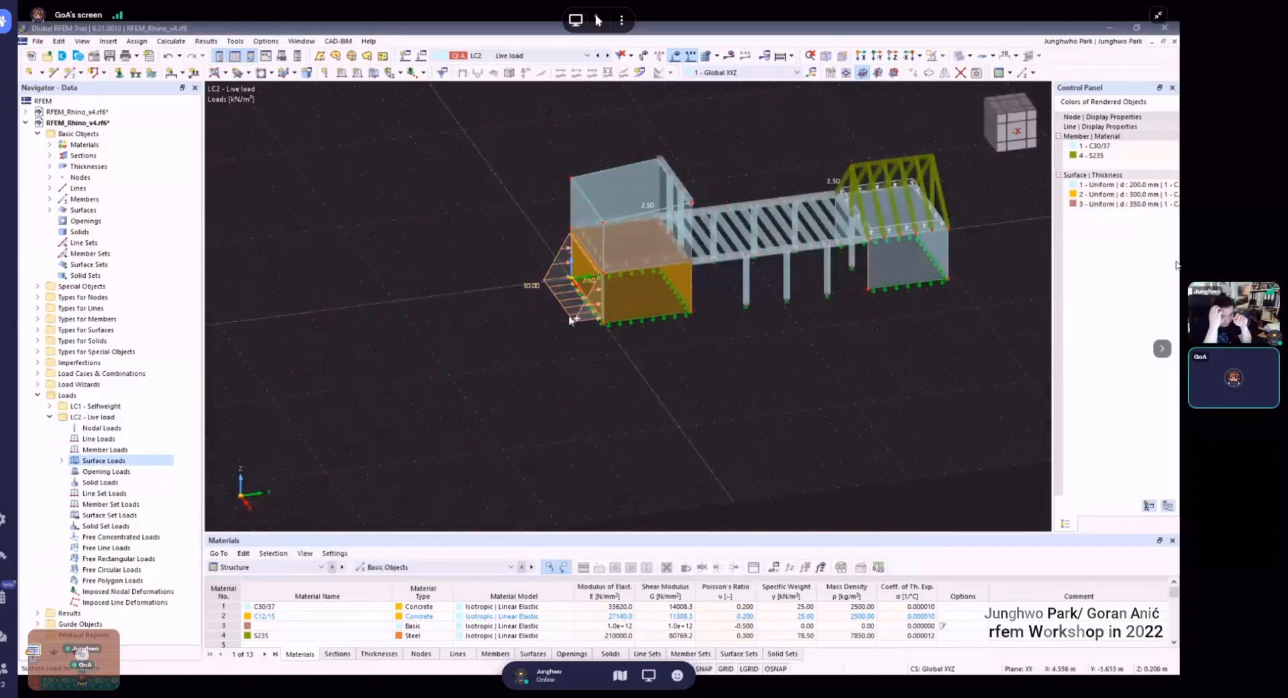
pyautogui.keyDown('ctrl'); pyautogui.moveTo(570, 315); pyautogui.dragTo(600, 321, button='middle'); pyautogui.keyUp('ctrl')
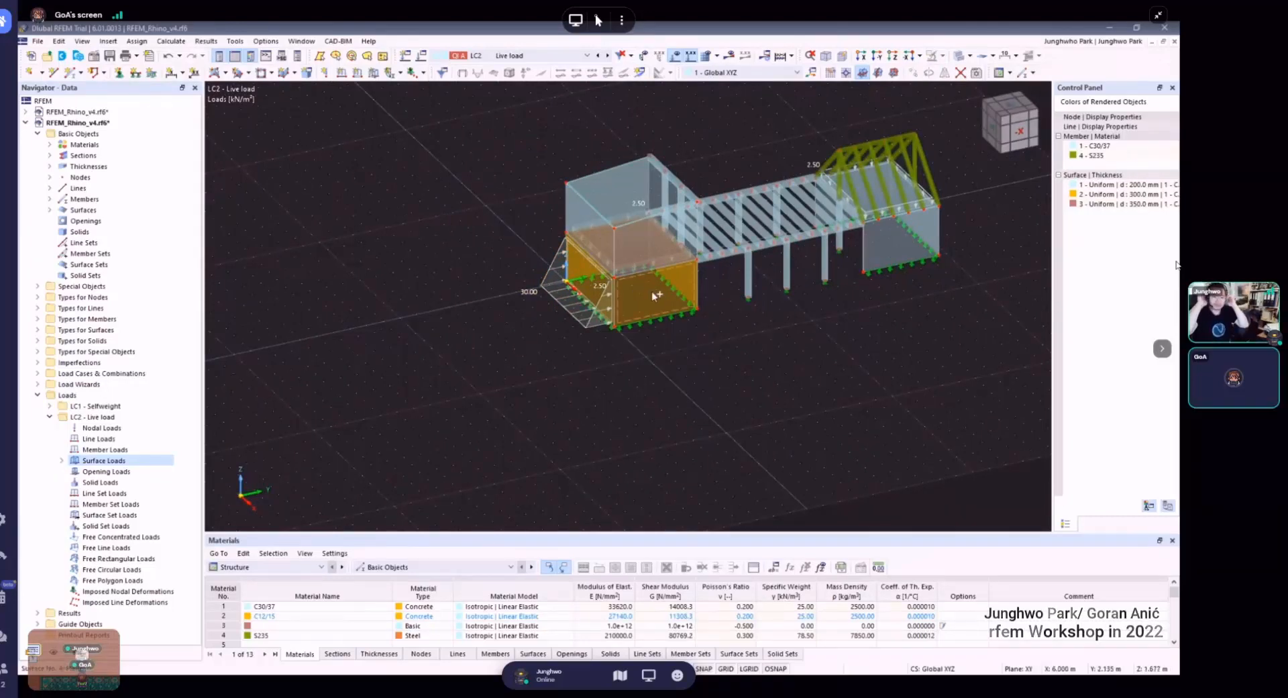
pyautogui.keyDown('ctrl'); pyautogui.moveTo(604, 306); pyautogui.dragTo(567, 315, button='middle'); pyautogui.keyUp('ctrl')
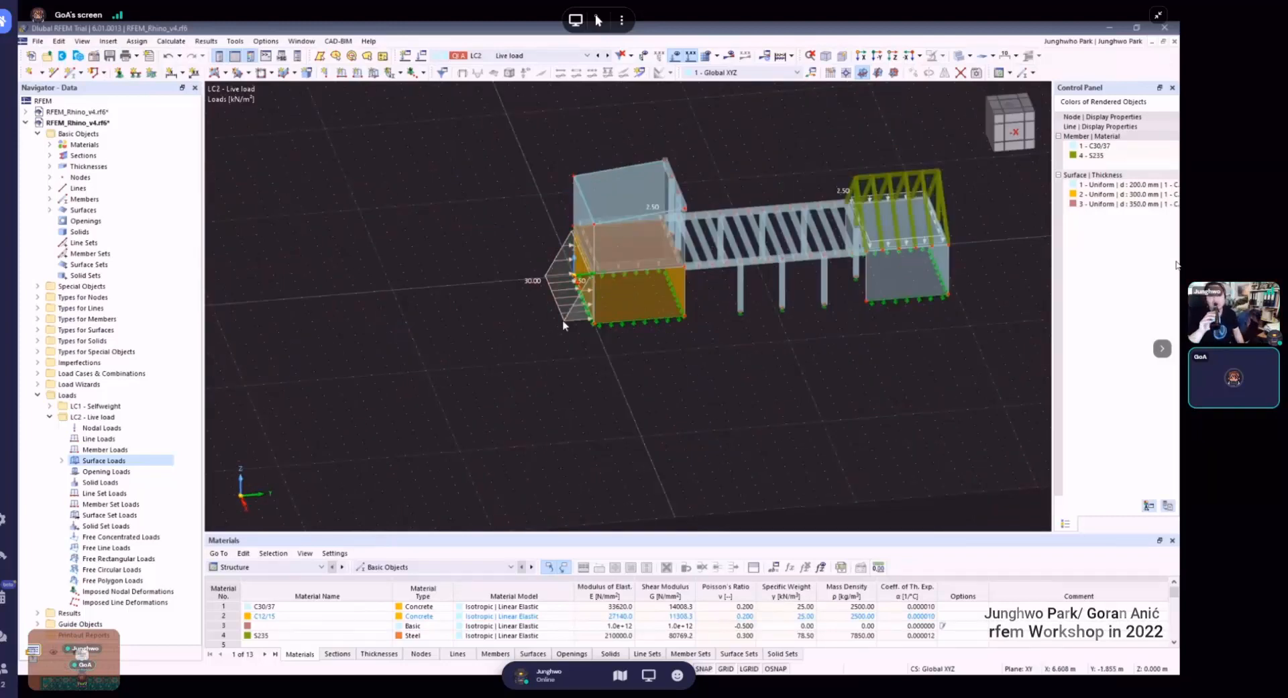
pyautogui.scroll(3, 574, 334)
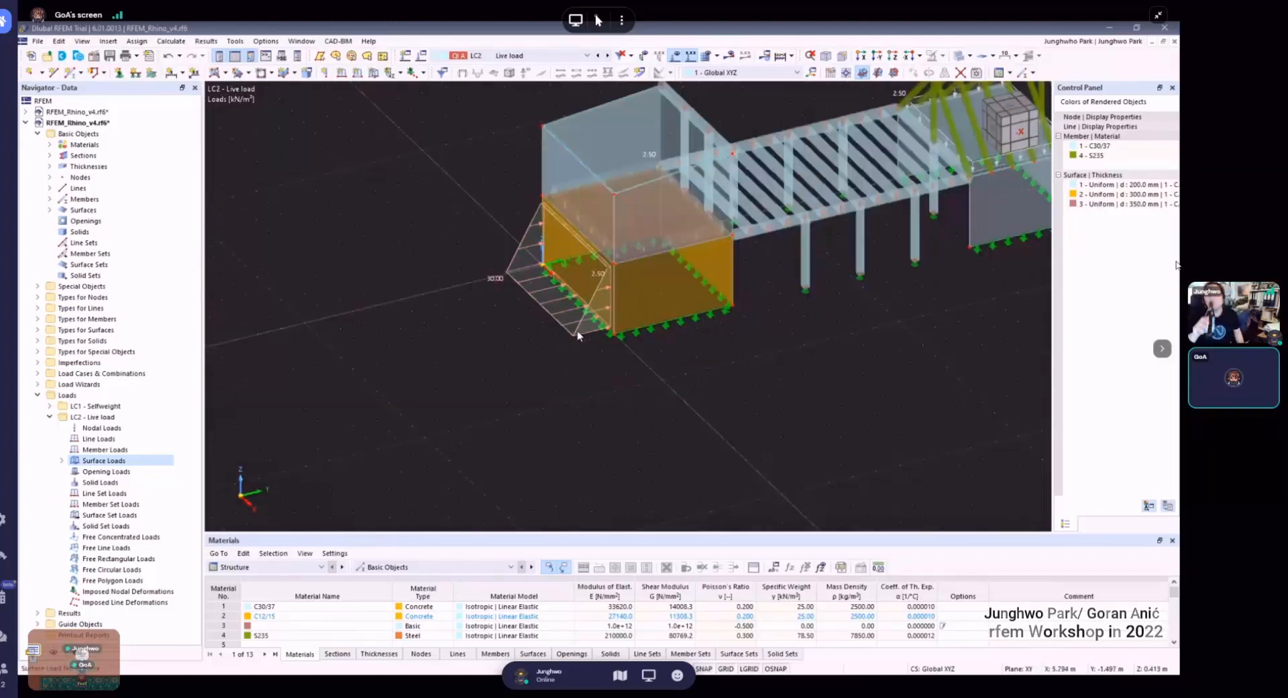
pyautogui.doubleClick(578, 339)
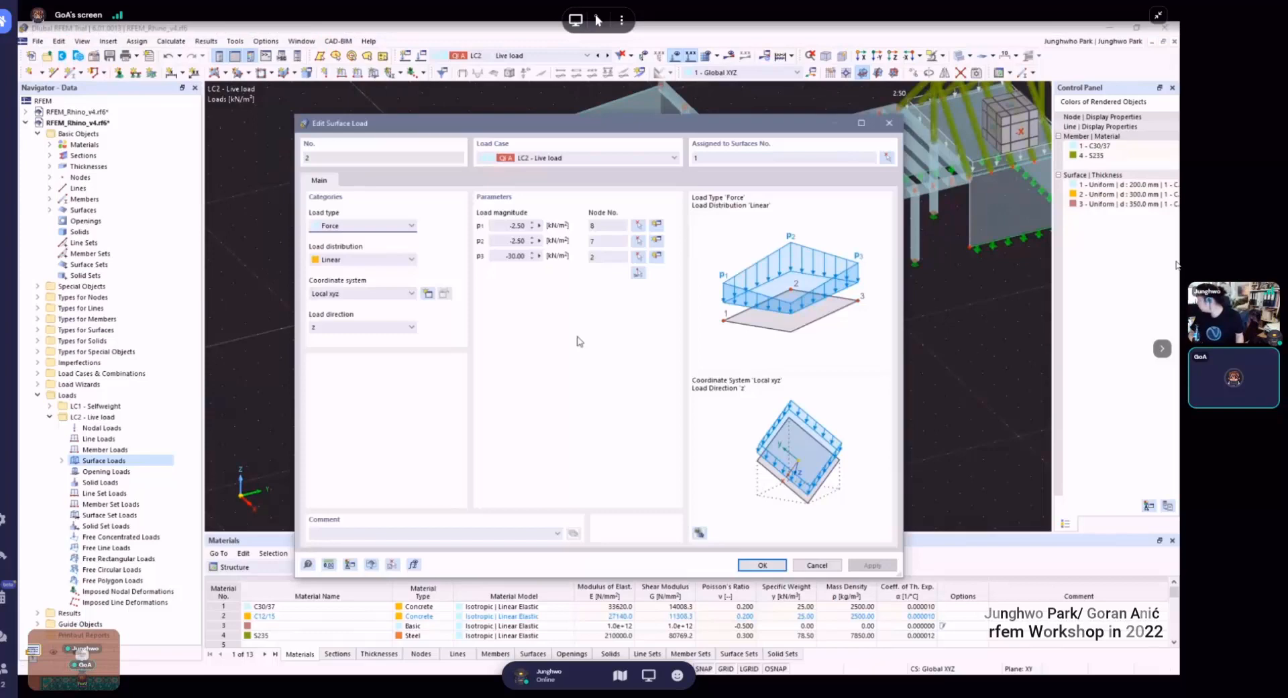
pyautogui.click(510, 226)
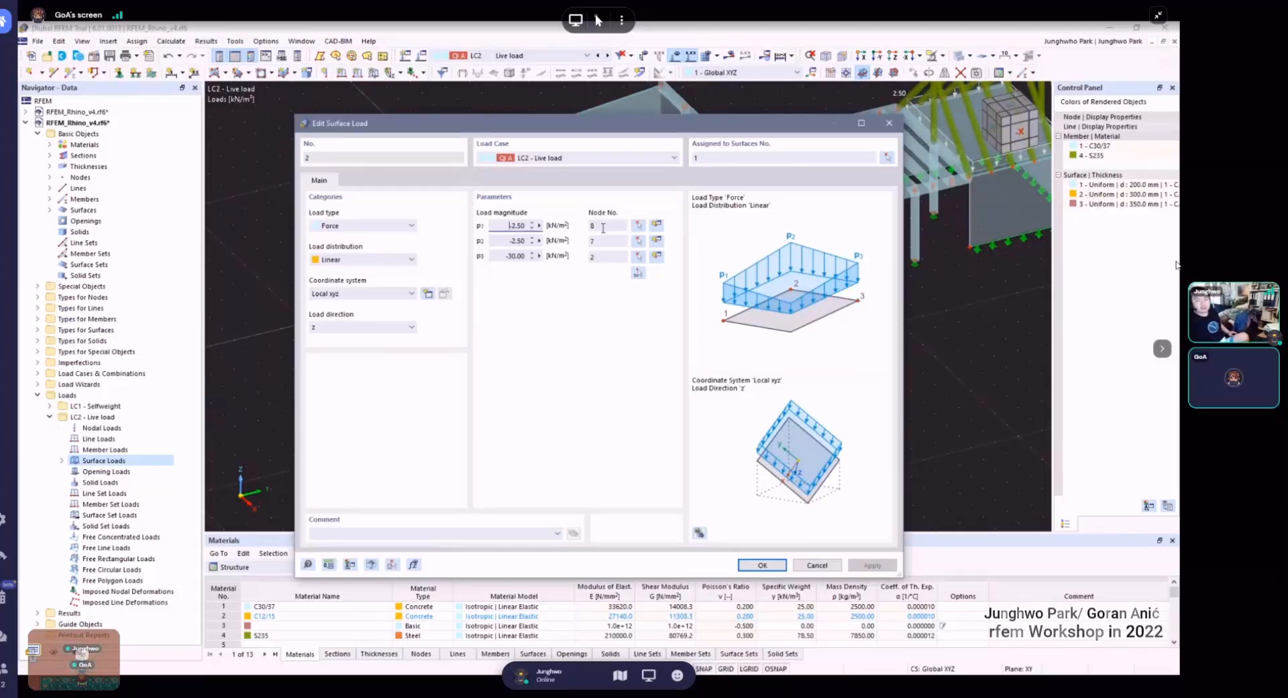
pyautogui.press('Escape')
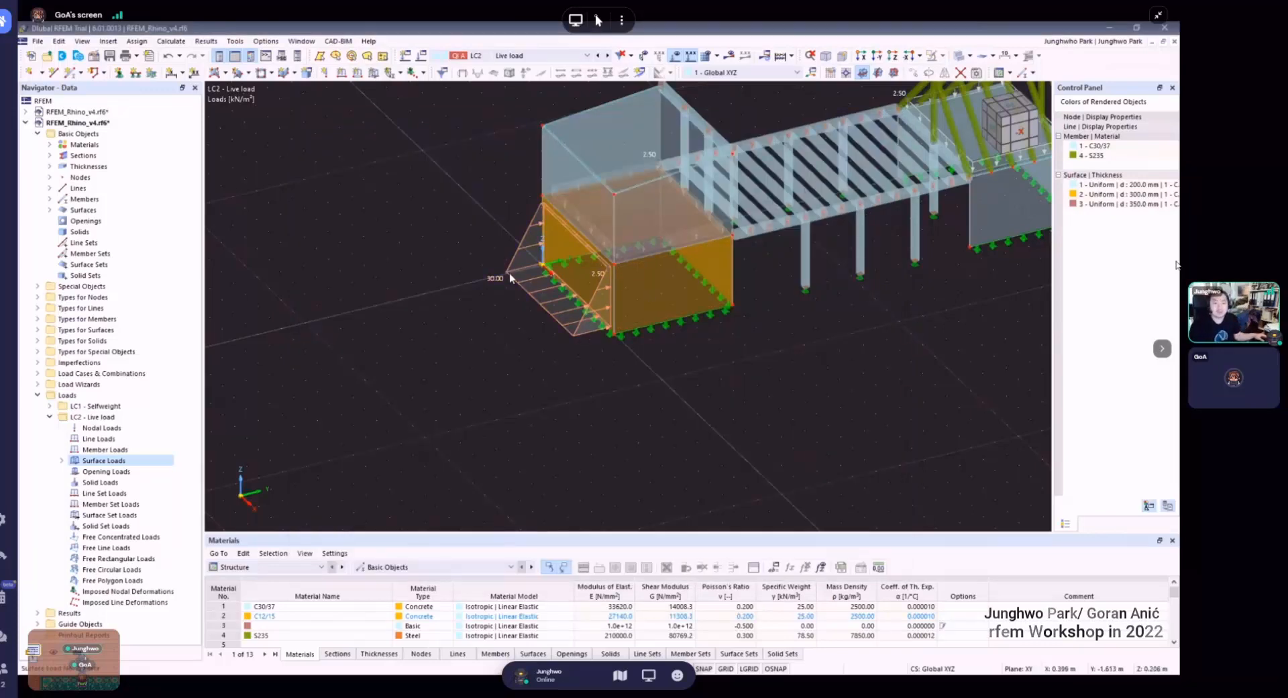
pyautogui.press('ctrl')
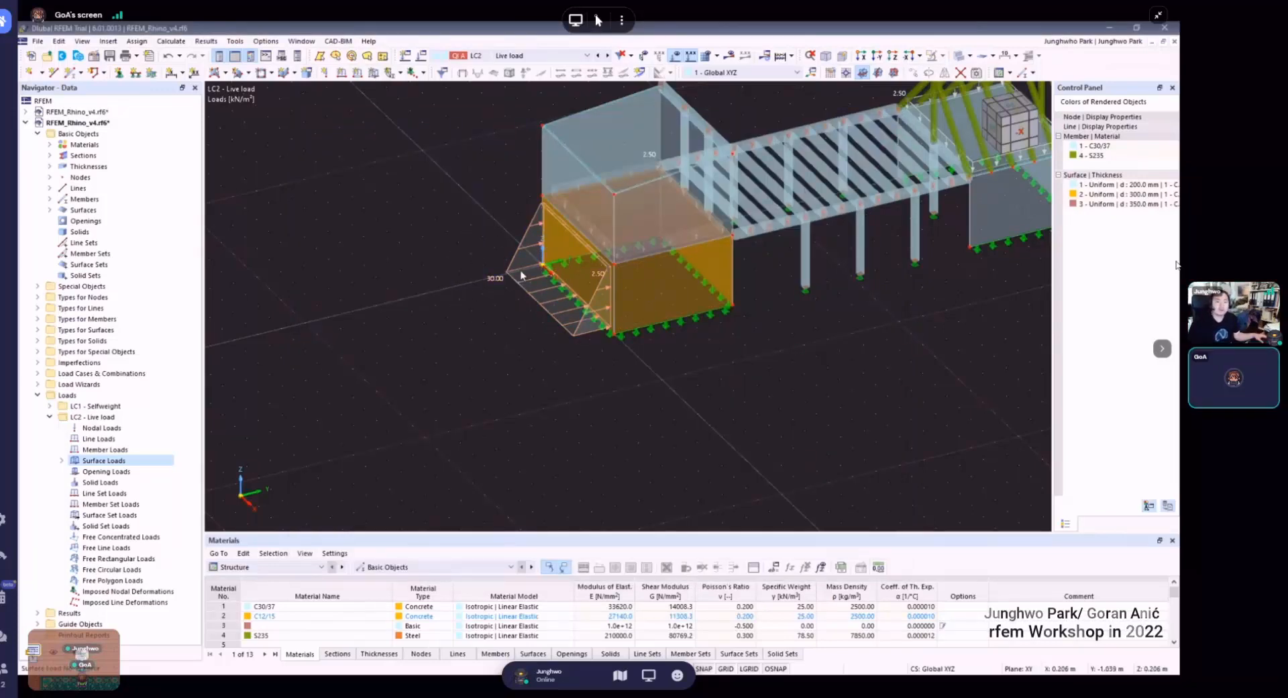
pyautogui.press('ctrl')
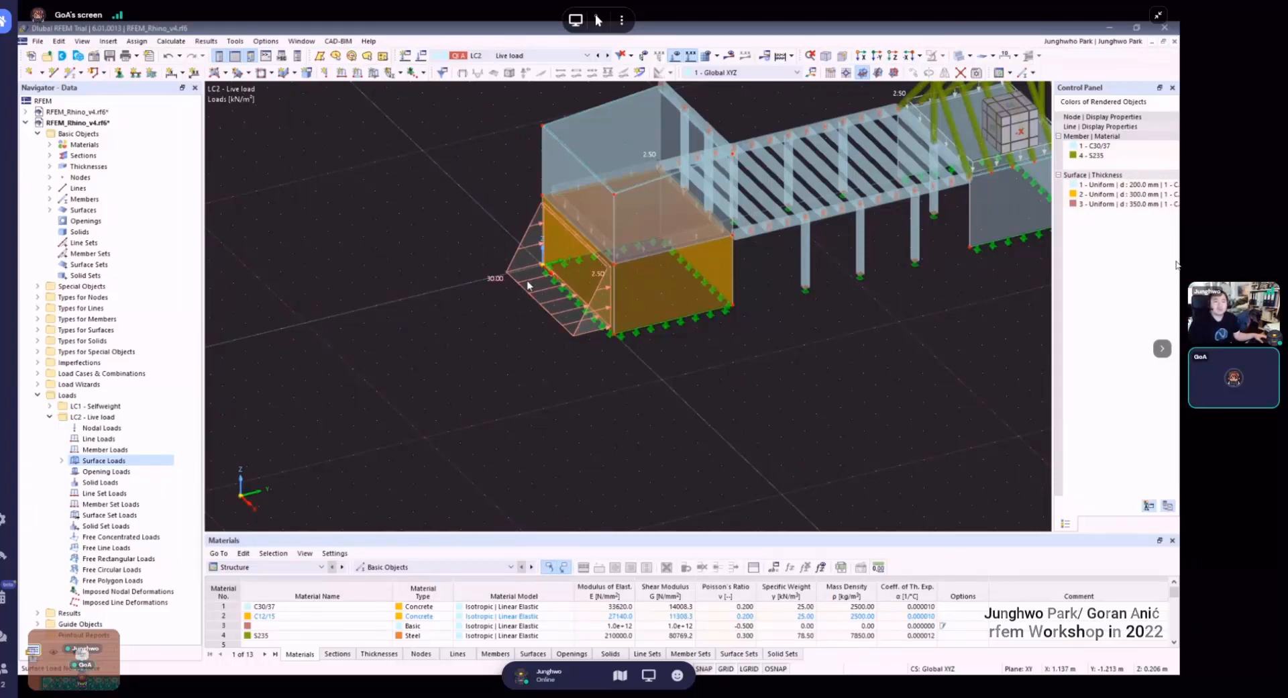
pyautogui.press('ctrl')
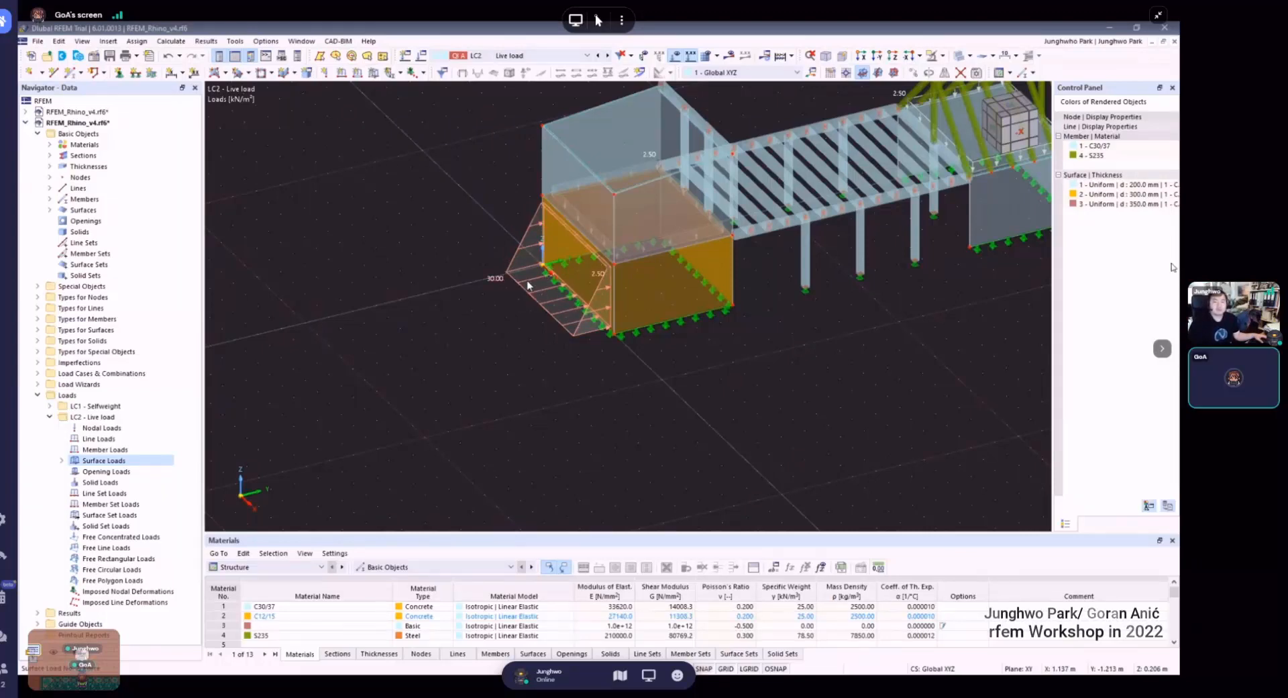
pyautogui.doubleClick(529, 285)
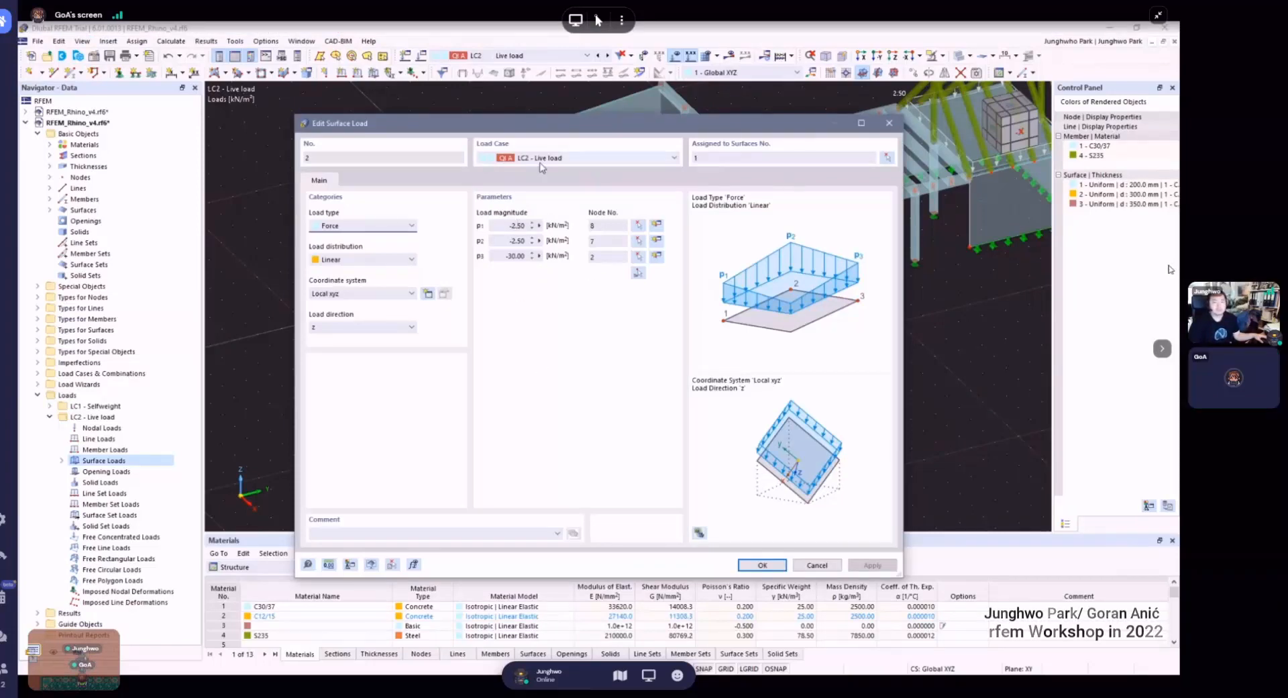
pyautogui.press('Escape')
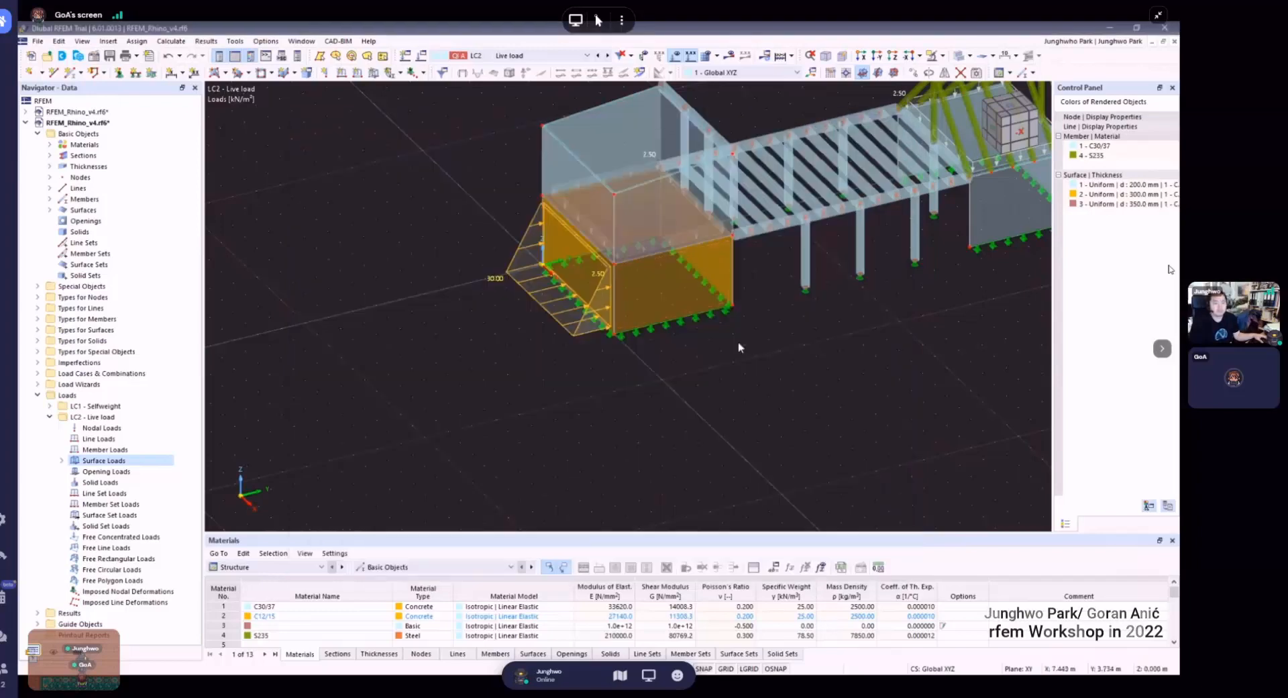
# - Try to assign the linear surface load to the adjacent lower wall, surface 4, in addition to surface 1
pyautogui.keyDown('ctrl'); pyautogui.moveTo(738, 341); pyautogui.dragTo(683, 339, button='middle'); pyautogui.keyUp('ctrl')
pyautogui.keyDown('ctrl'); pyautogui.moveTo(549, 299); pyautogui.dragTo(550, 332, button='middle'); pyautogui.keyUp('ctrl')
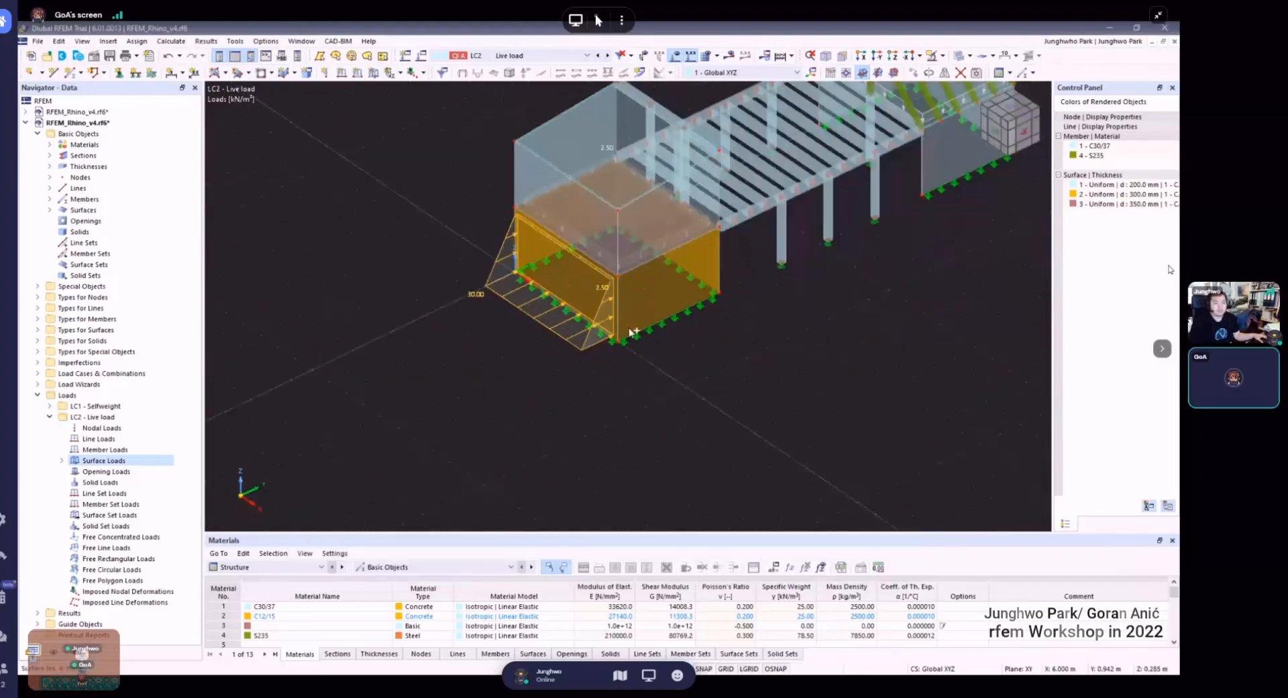
pyautogui.doubleClick(554, 335)
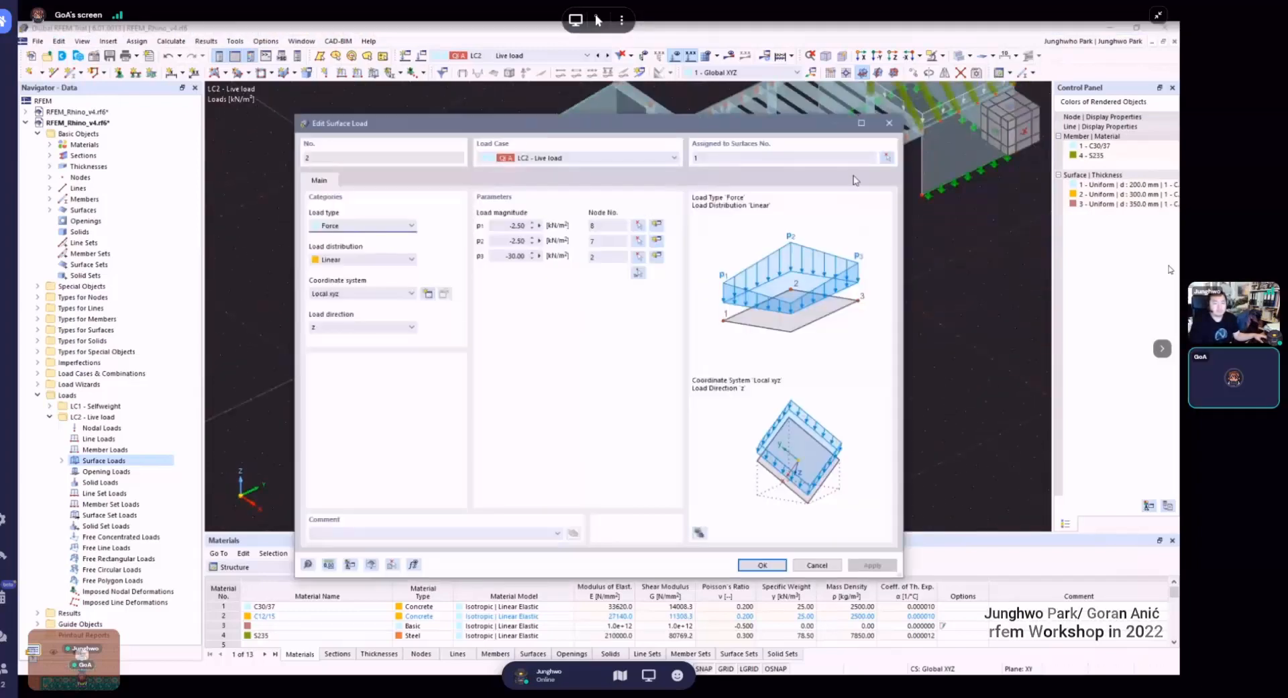
pyautogui.click(887, 158)
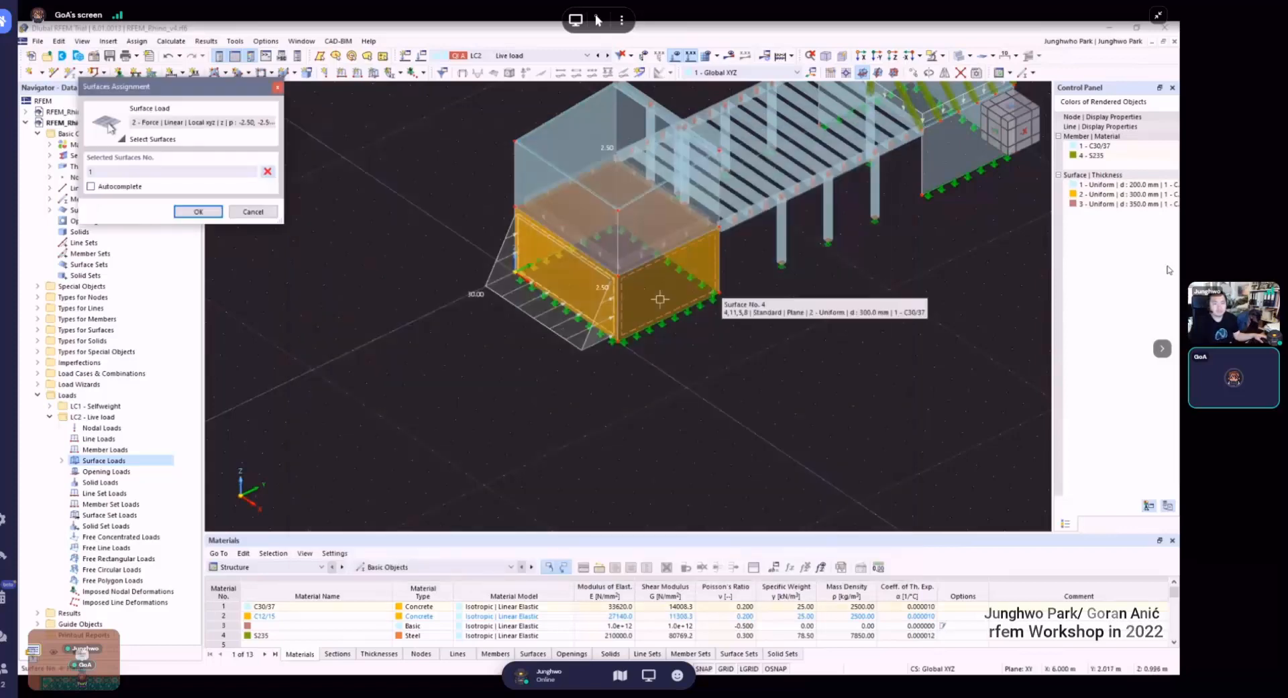
pyautogui.click(660, 300)
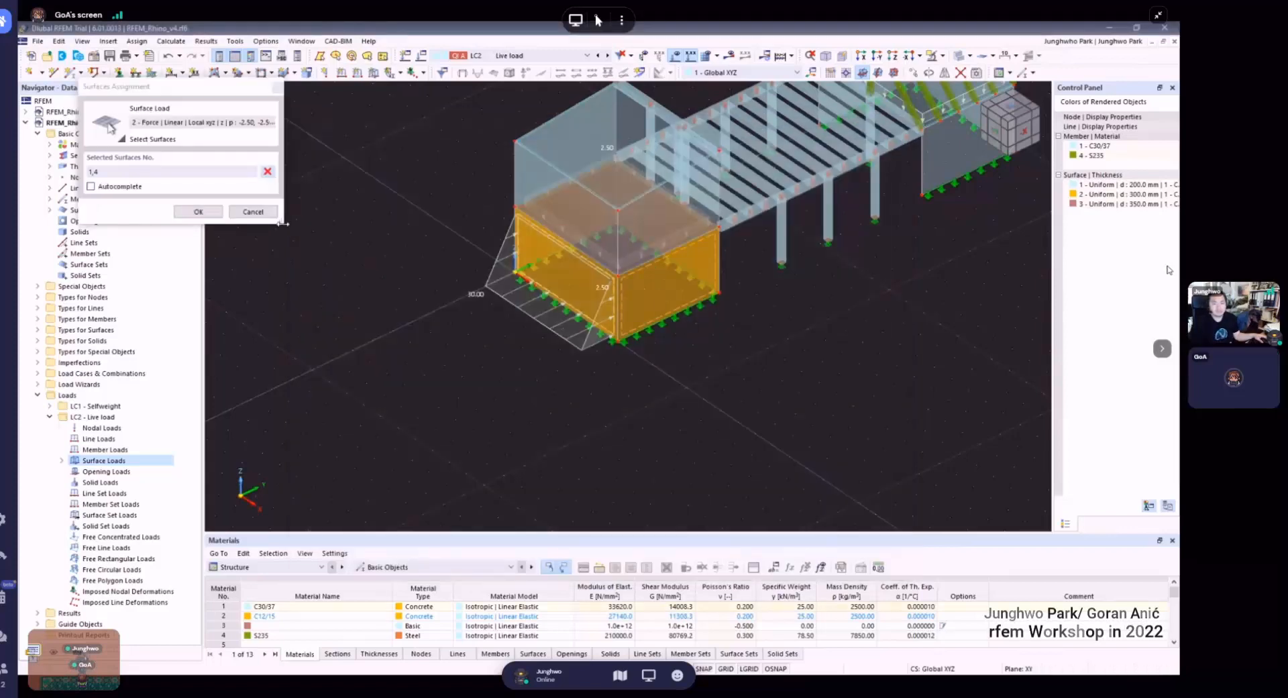
pyautogui.click(200, 212)
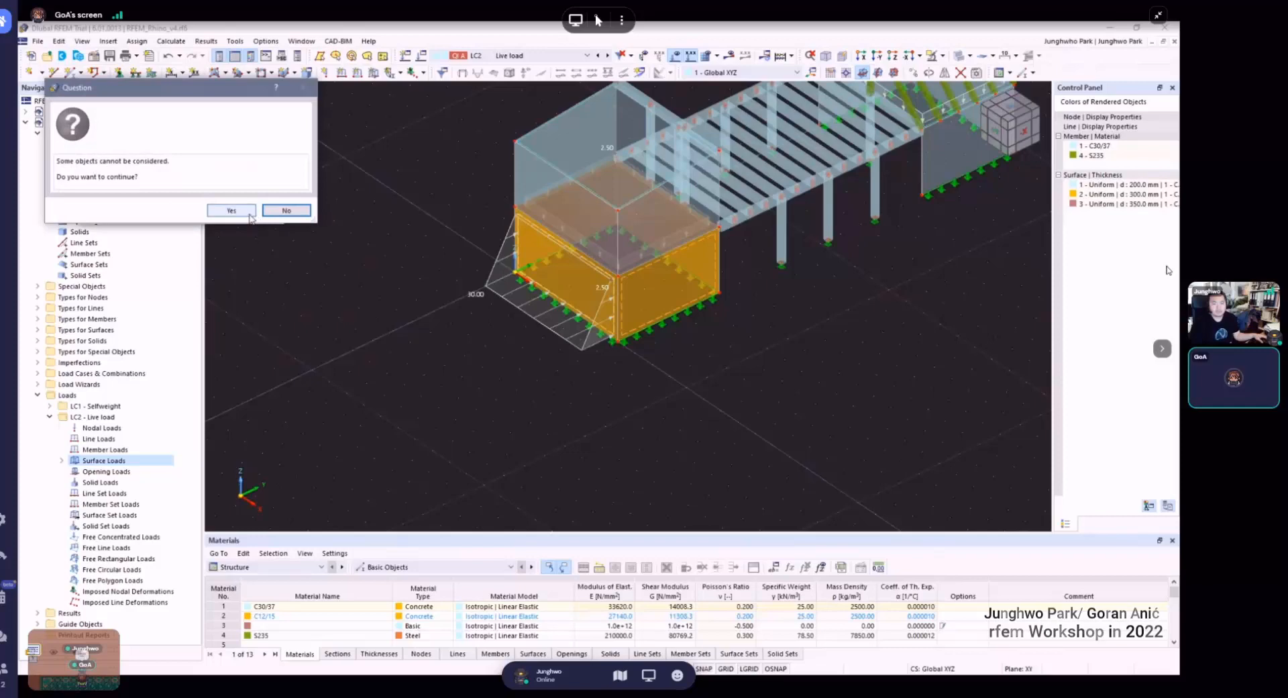
pyautogui.click(231, 210)
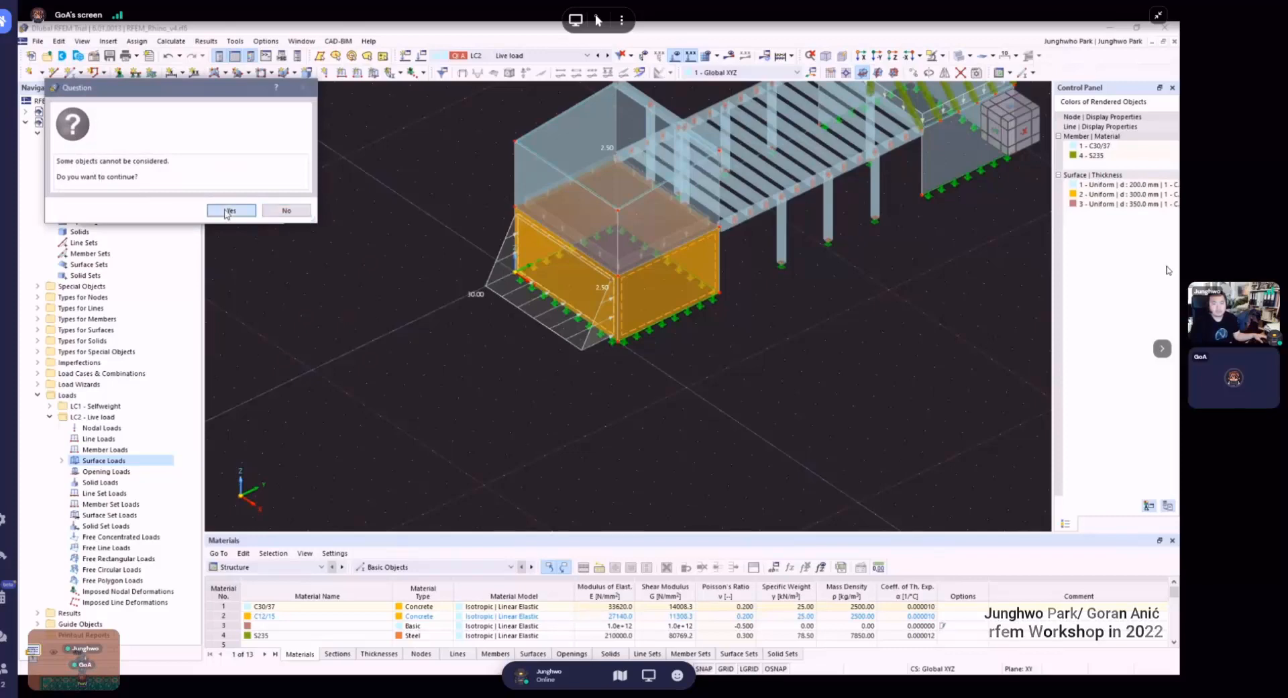
pyautogui.click(765, 567)
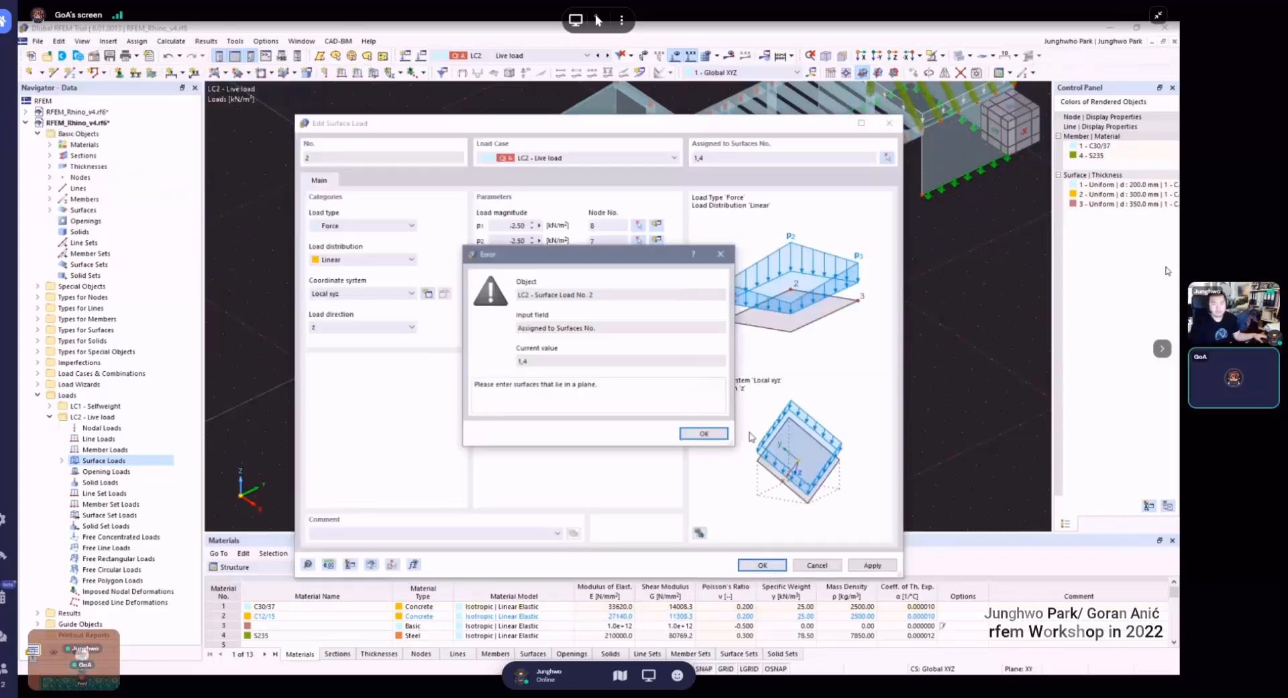
pyautogui.click(698, 433)
pyautogui.press('Escape')
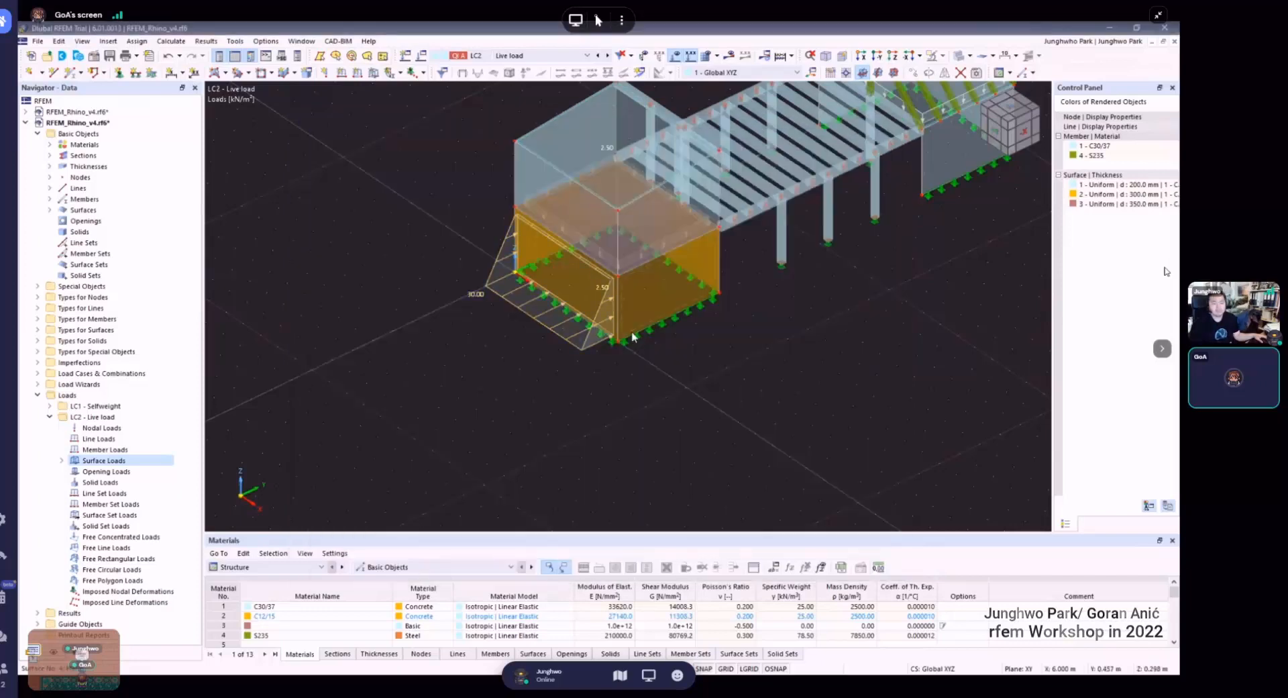
# - Create a new LC2 surface load of type Force with a linear load distribution
pyautogui.keyDown('ctrl'); pyautogui.moveTo(679, 346); pyautogui.dragTo(542, 332, button='middle'); pyautogui.keyUp('ctrl')
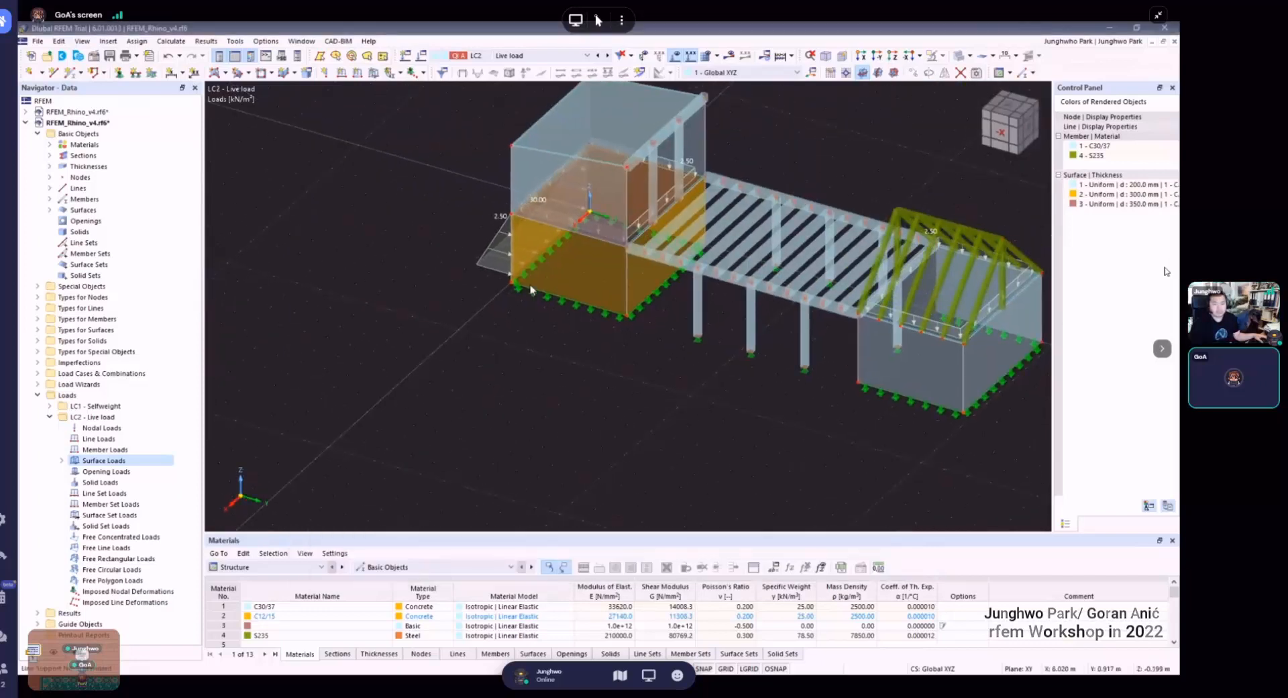
pyautogui.keyDown('ctrl'); pyautogui.moveTo(674, 249); pyautogui.dragTo(402, 258, button='middle'); pyautogui.keyUp('ctrl')
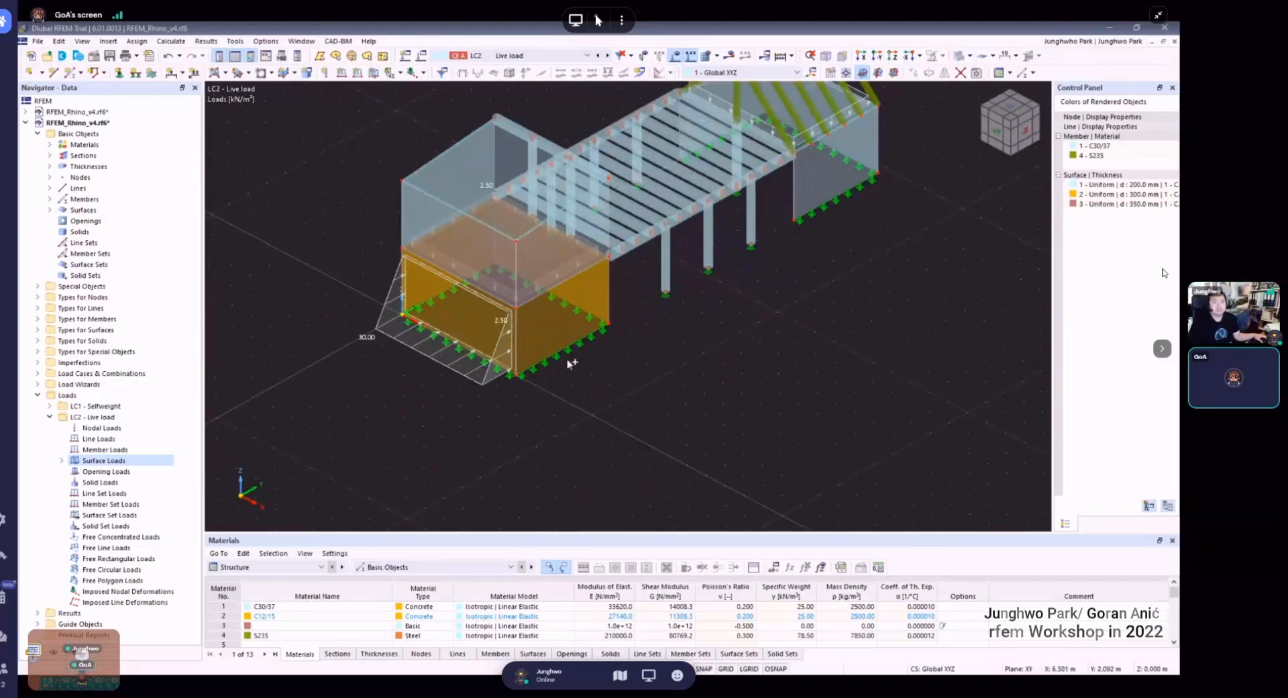
pyautogui.keyDown('ctrl'); pyautogui.moveTo(572, 363); pyautogui.dragTo(514, 339, button='middle'); pyautogui.keyUp('ctrl')
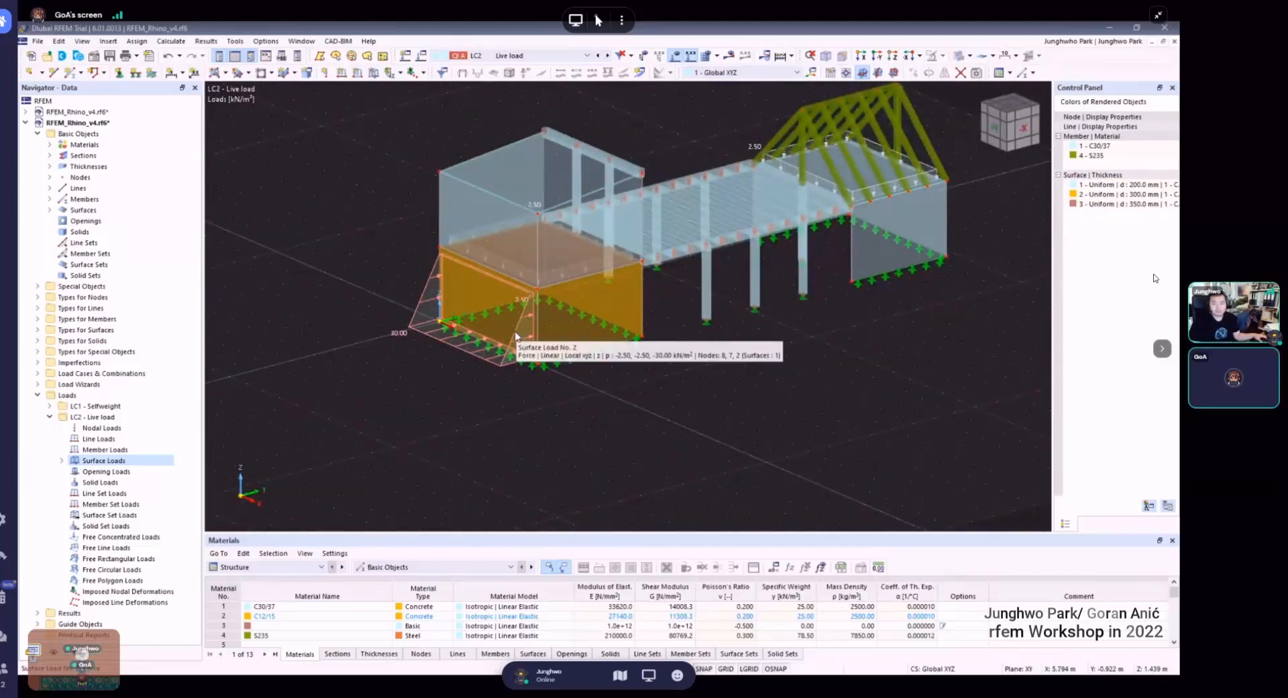
pyautogui.scroll(-3, 681, 395)
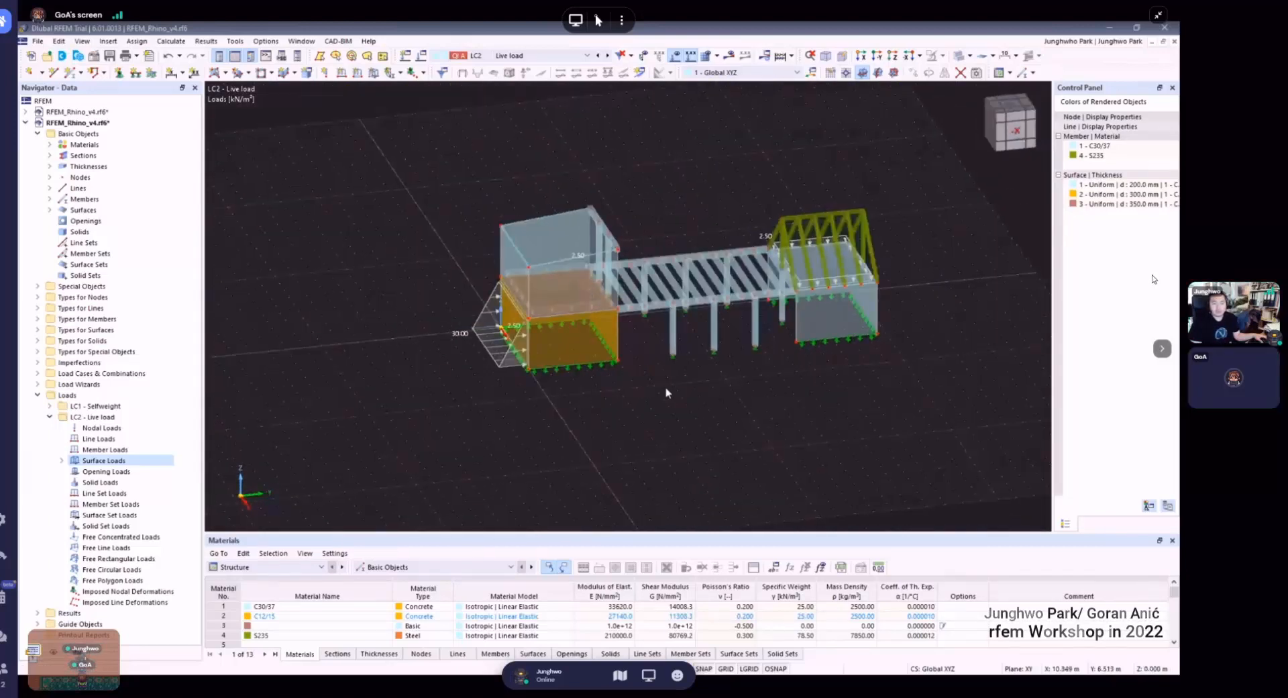
pyautogui.keyDown('ctrl'); pyautogui.moveTo(684, 388); pyautogui.dragTo(416, 445, button='middle'); pyautogui.keyUp('ctrl')
pyautogui.scroll(2, 740, 388)
pyautogui.rightClick(120, 461)
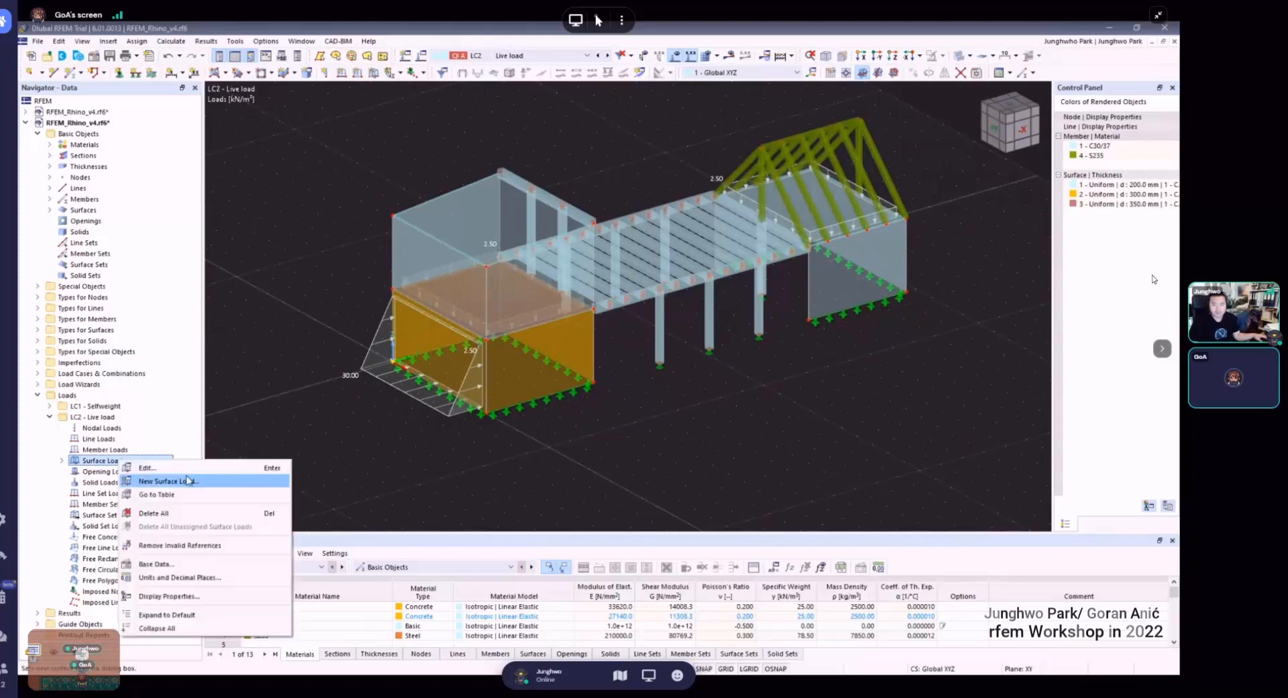
pyautogui.click(188, 482)
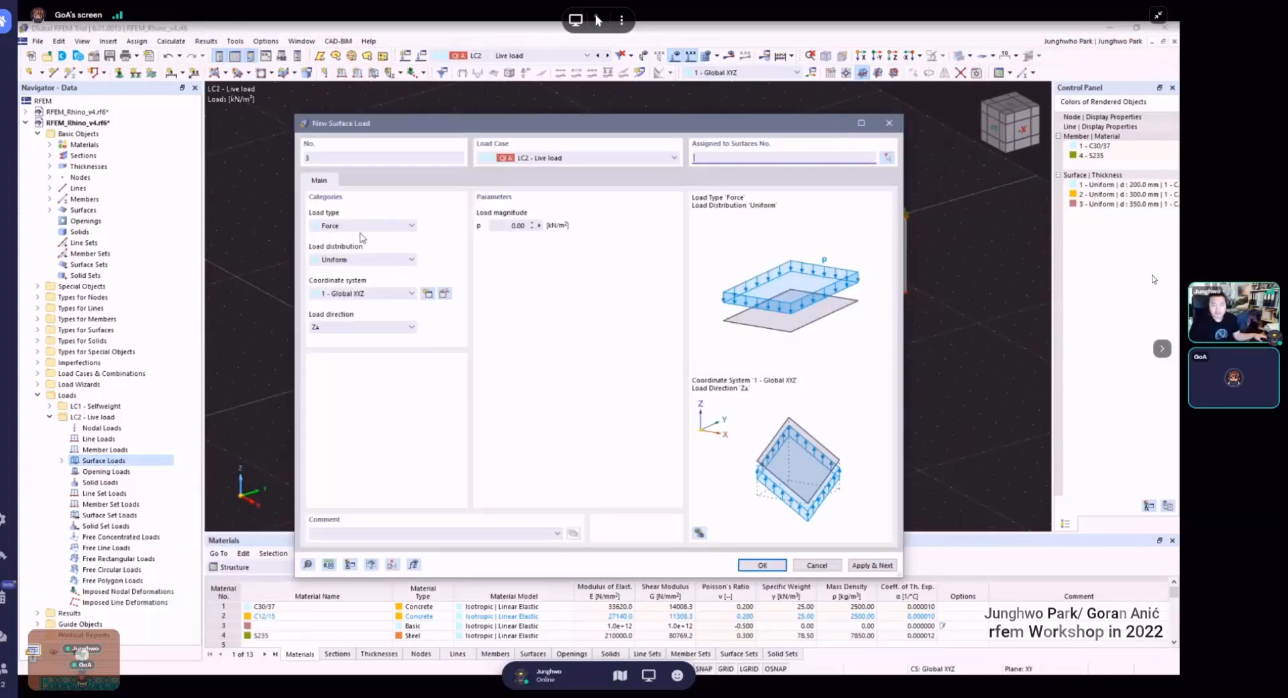
pyautogui.click(348, 260)
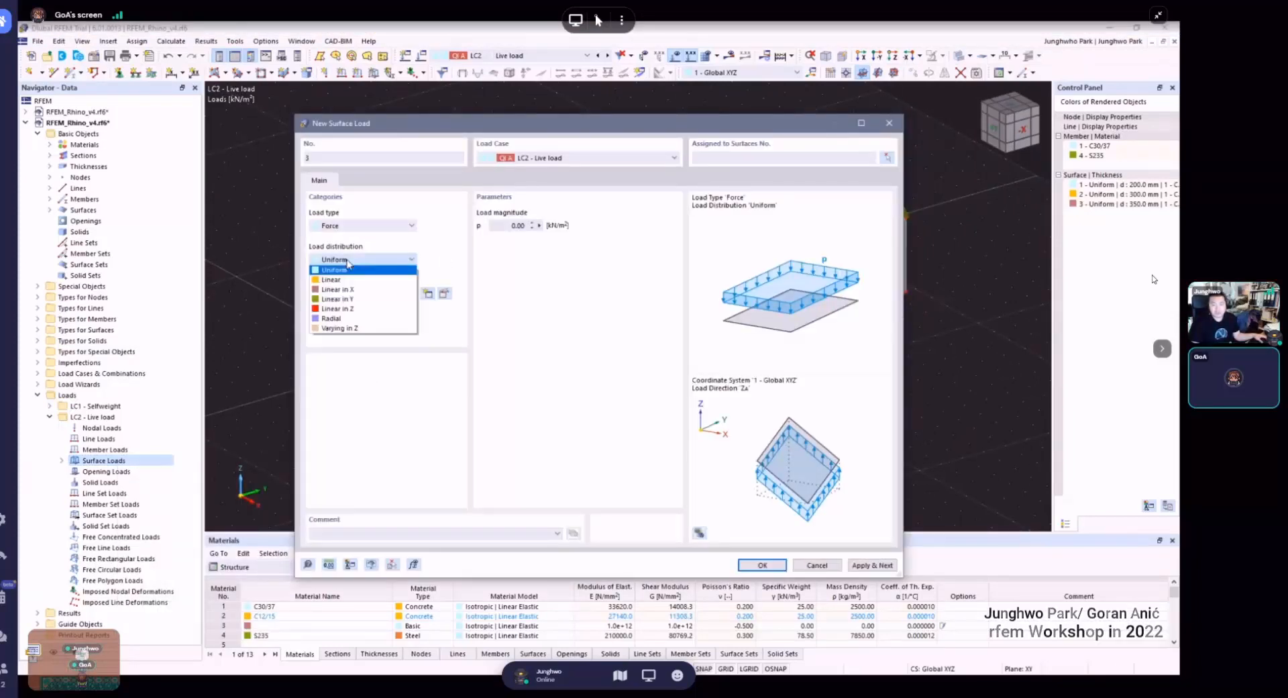
pyautogui.click(332, 279)
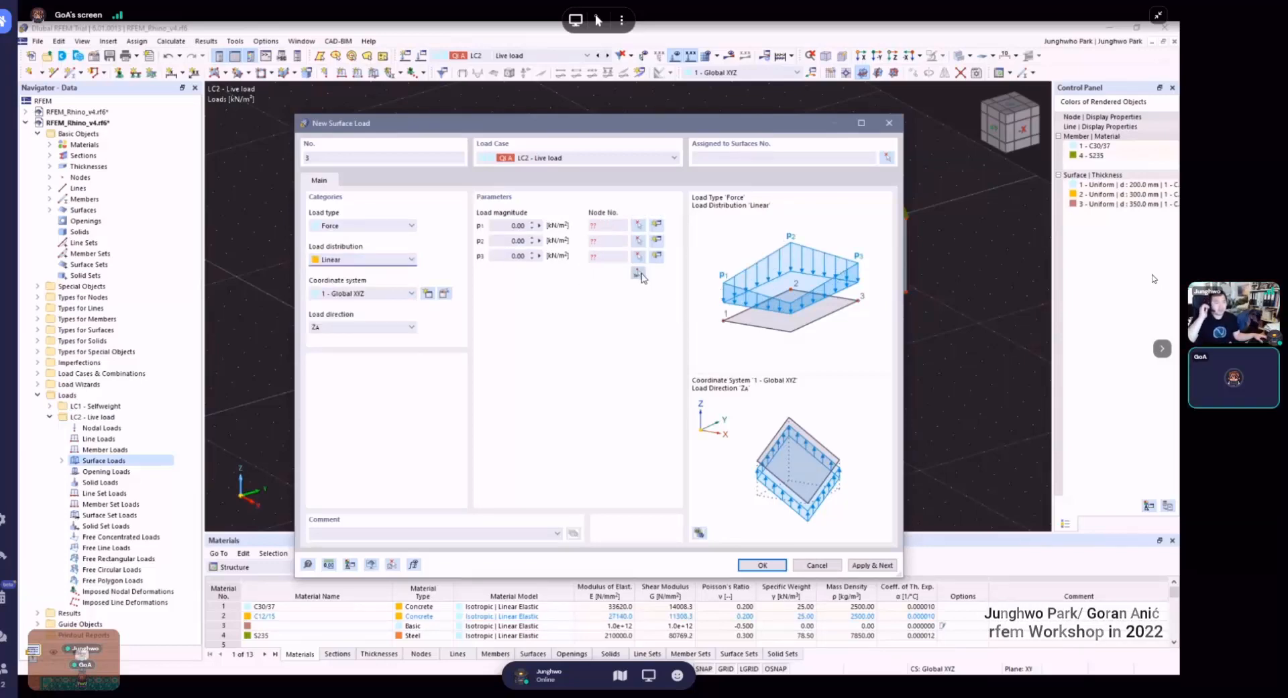
# - Pick wall corner nodes 4, 7 and 2 as the reference nodes of the new linear load
pyautogui.click(639, 275)
pyautogui.click(526, 355)
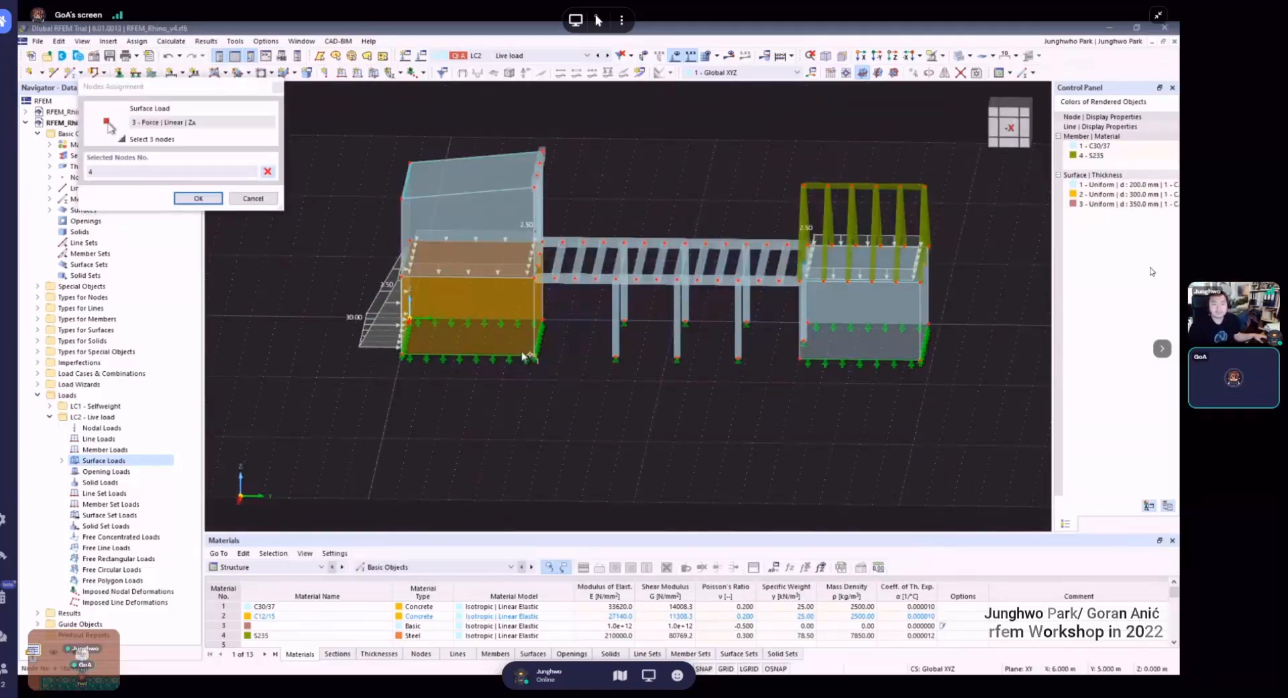
pyautogui.click(401, 276)
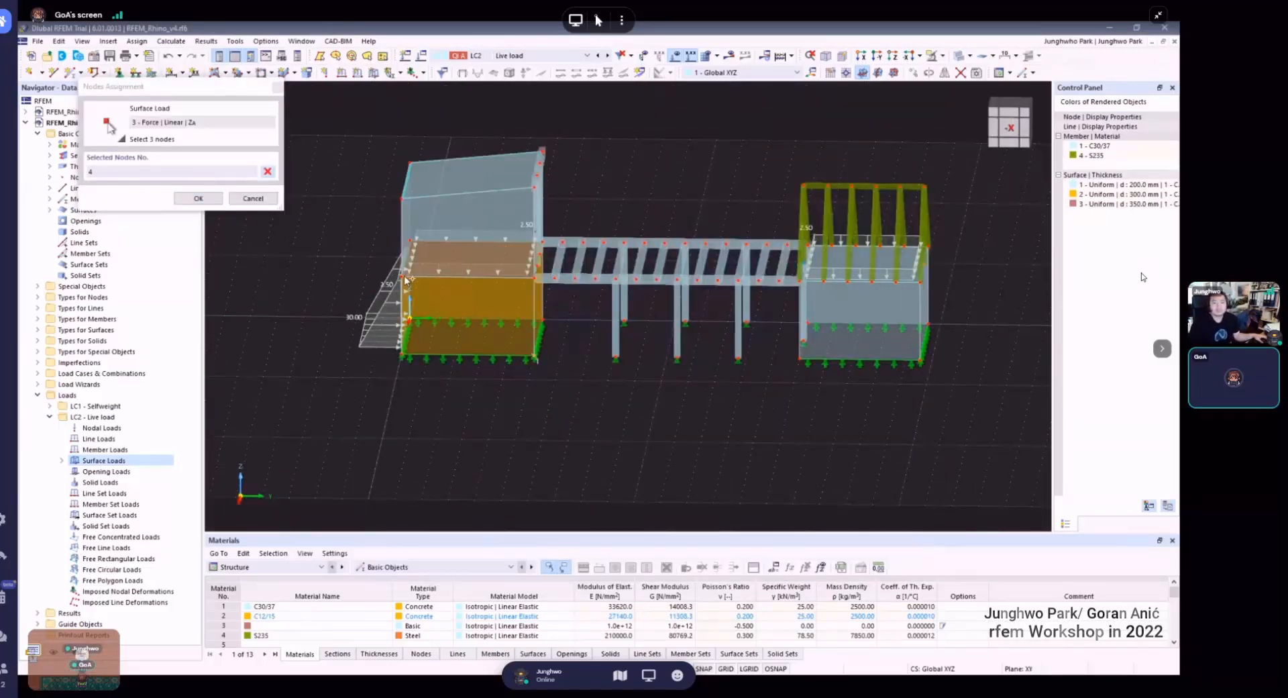
pyautogui.click(405, 351)
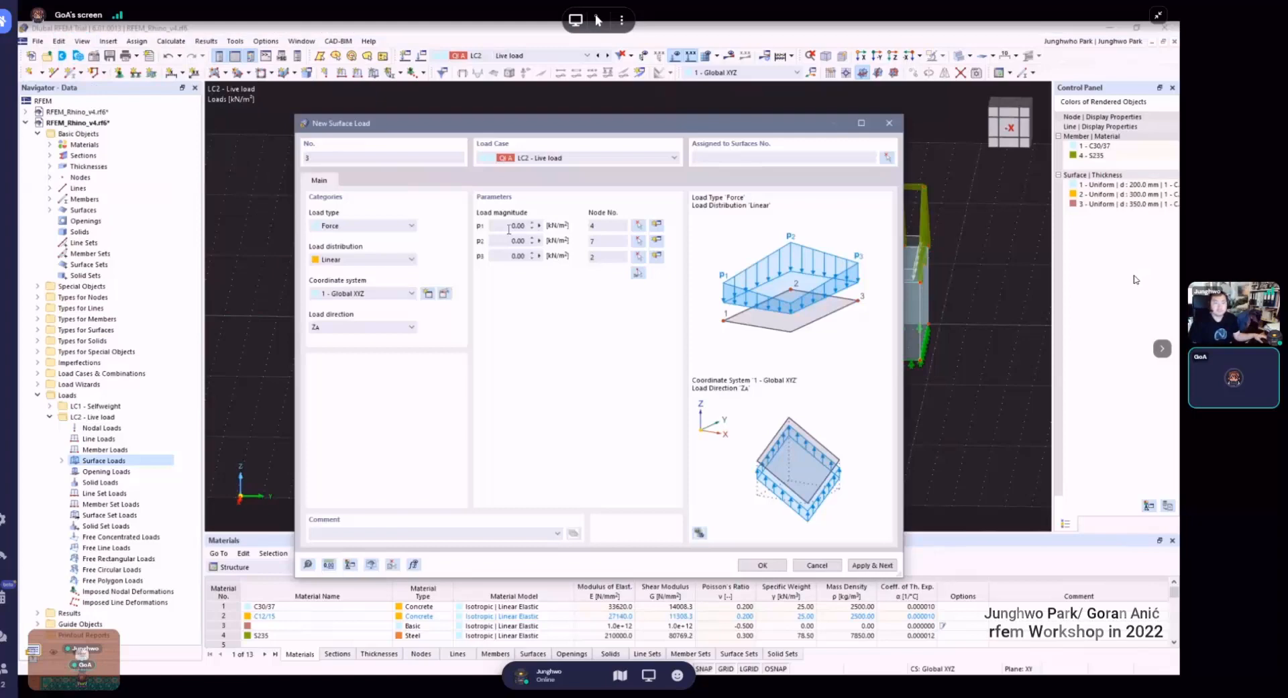
# - Set the new linear load's coordinate system to Local xyz, acting in direction z
pyautogui.moveTo(509, 228); pyautogui.dragTo(563, 231)
pyautogui.click(362, 294)
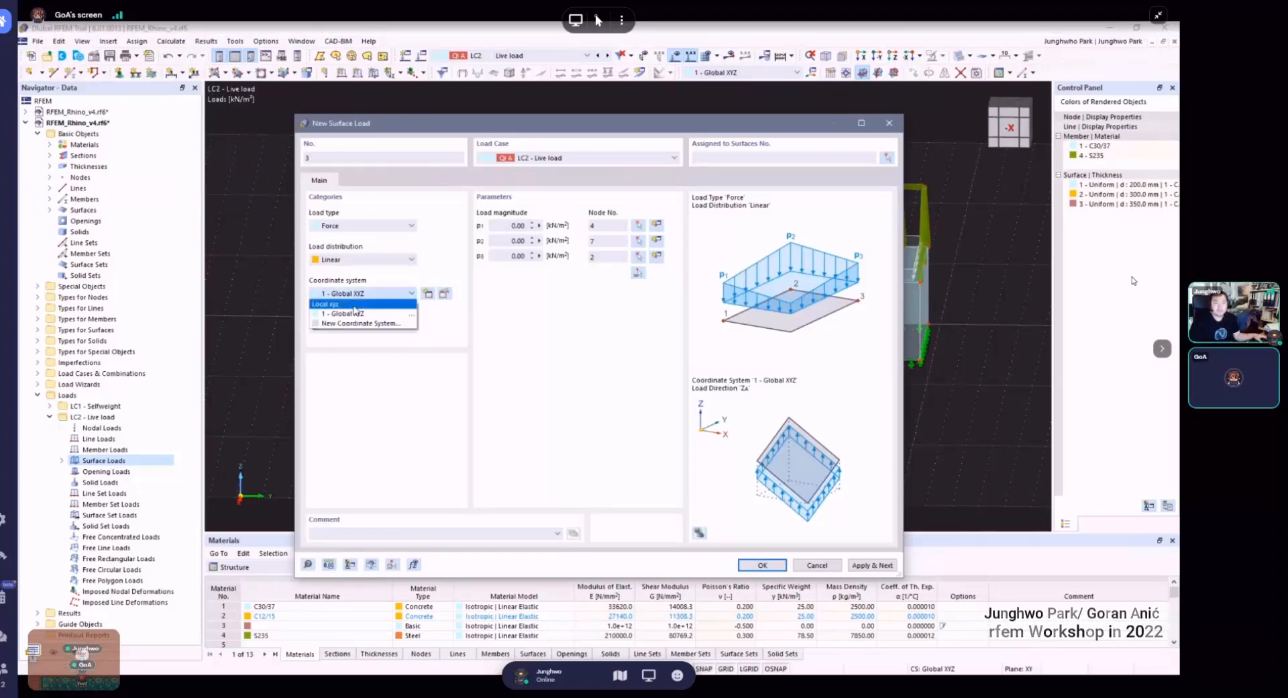
pyautogui.click(356, 310)
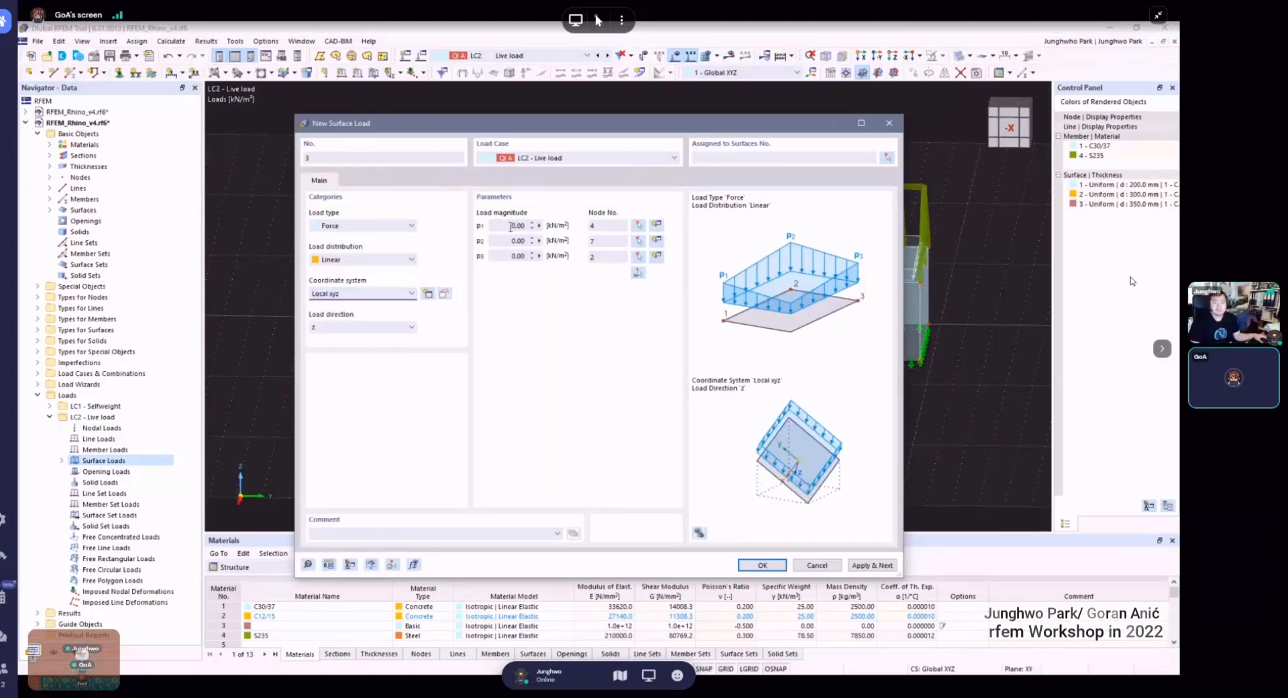
# - Set the new linear load's magnitudes p2 to -2.50 kN/m² and p3 to -30.00 kN/m²
pyautogui.moveTo(510, 227); pyautogui.dragTo(552, 239)
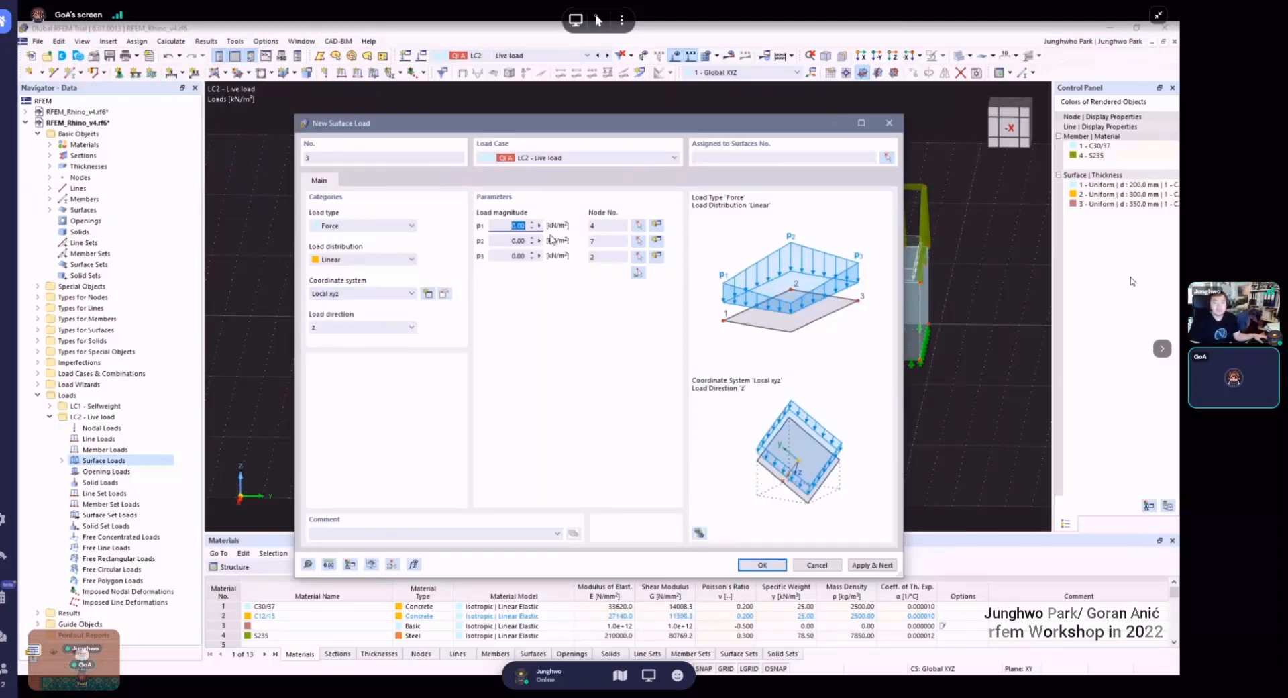
pyautogui.click(514, 241)
pyautogui.press('BackSpace')
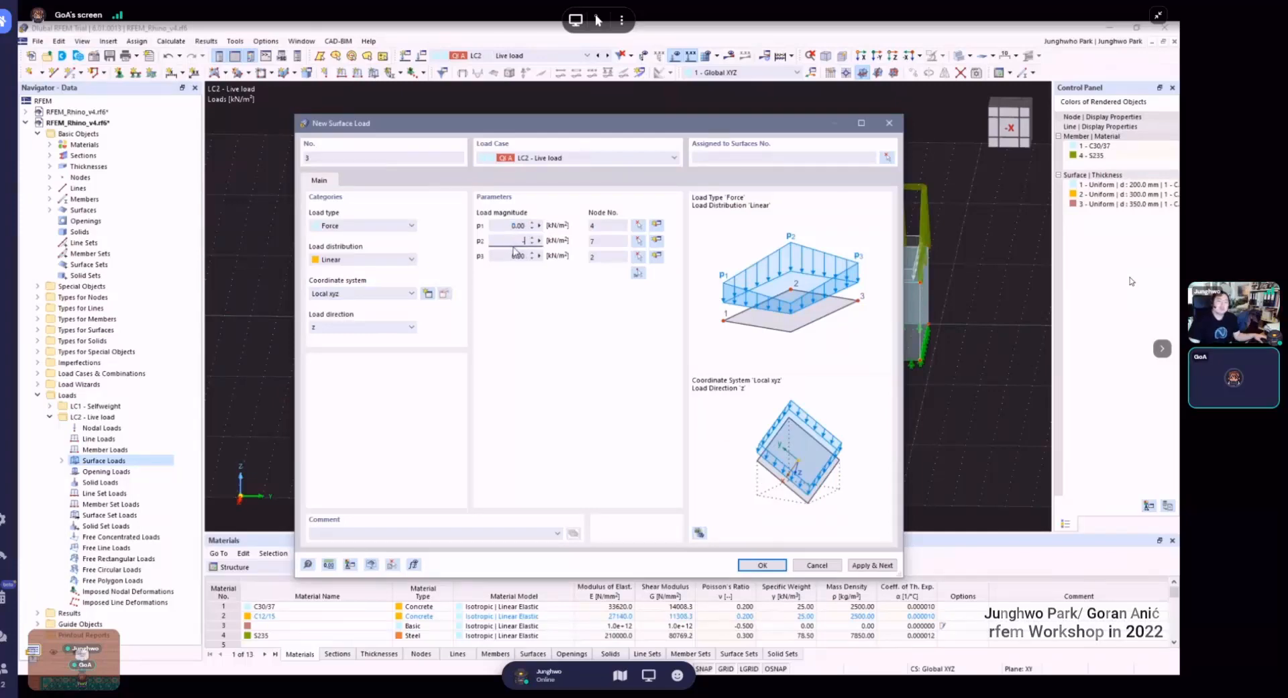
pyautogui.write('-2.5')
pyautogui.click(516, 256)
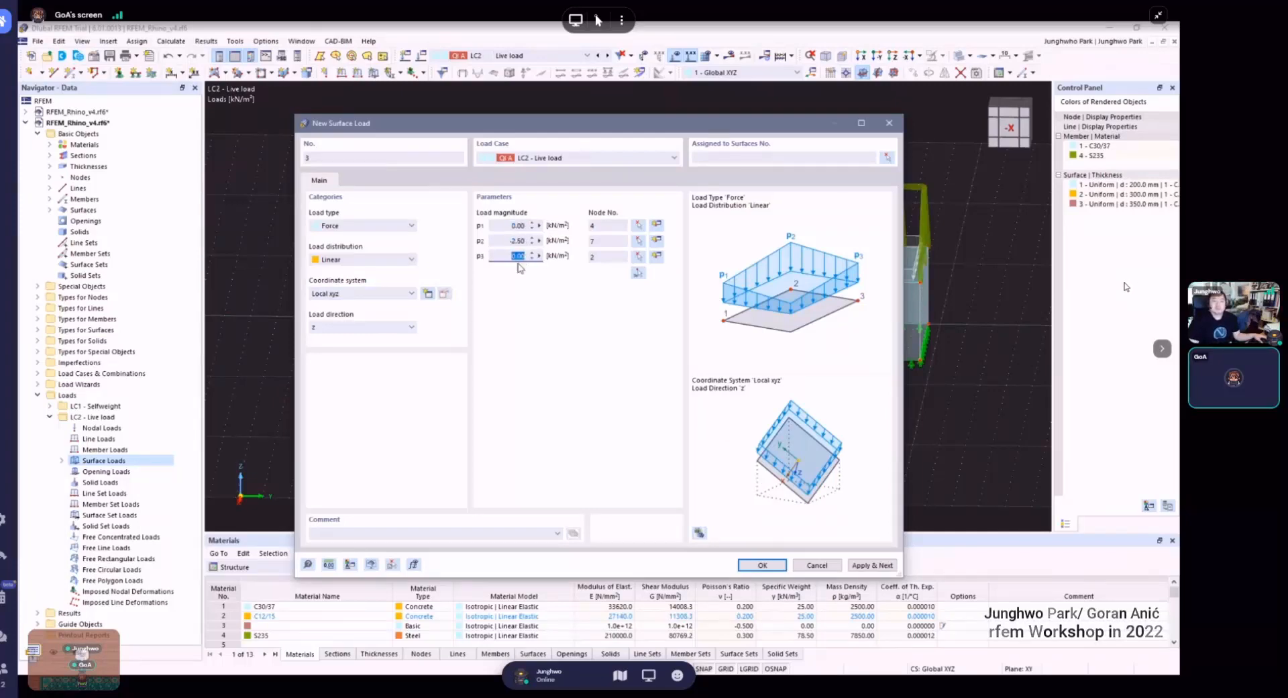
pyautogui.press('BackSpace')
pyautogui.write('-30')
pyautogui.click(599, 257)
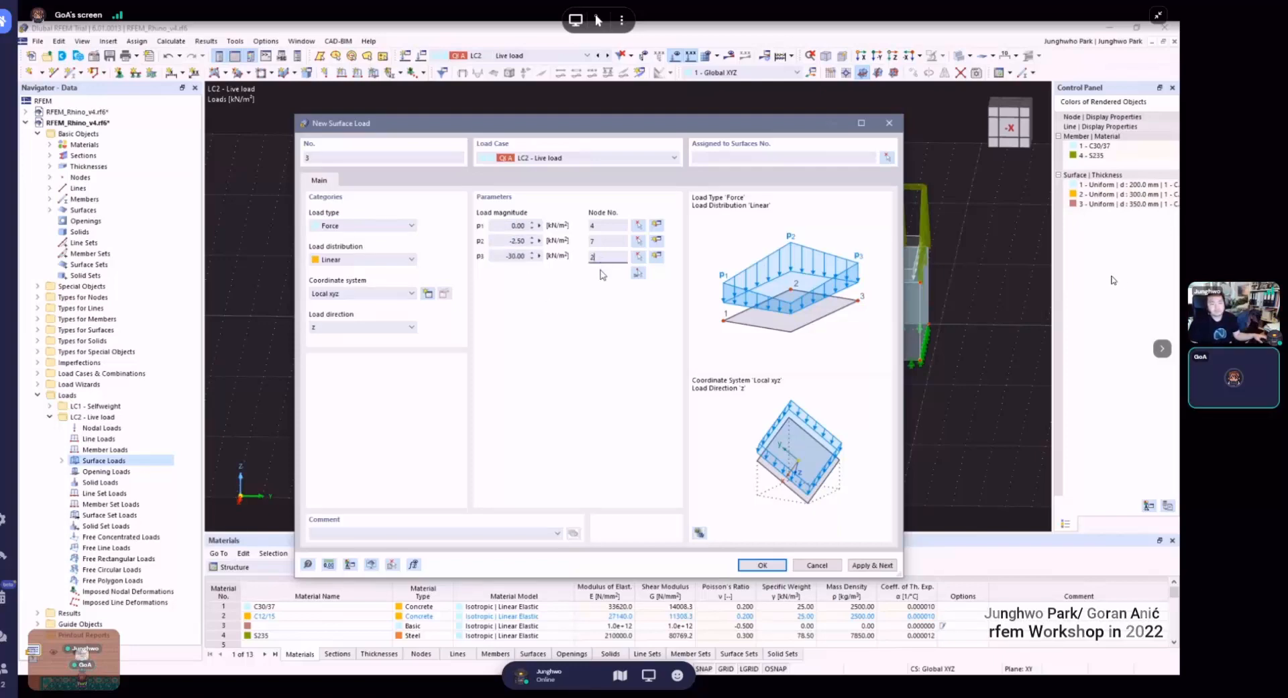
# - Assign the new linear surface load to the adjacent lower wall, surface 4
pyautogui.click(763, 565)
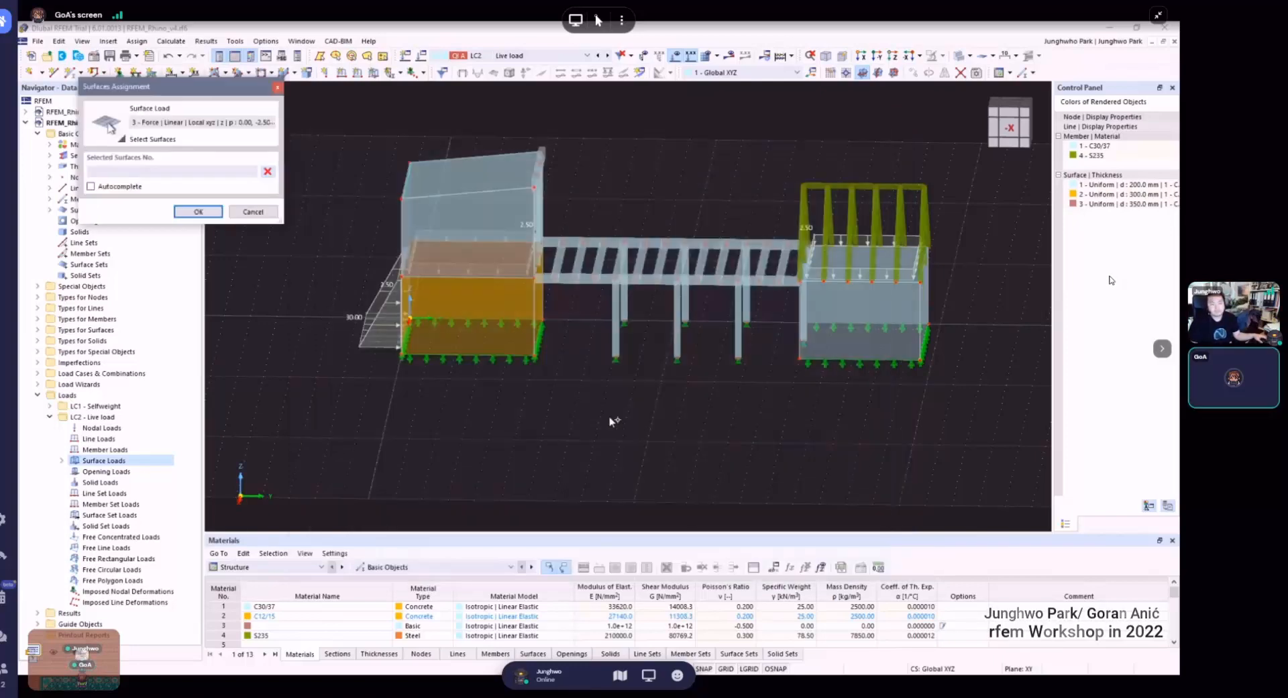
pyautogui.click(461, 304)
pyautogui.click(209, 212)
pyautogui.click(577, 393)
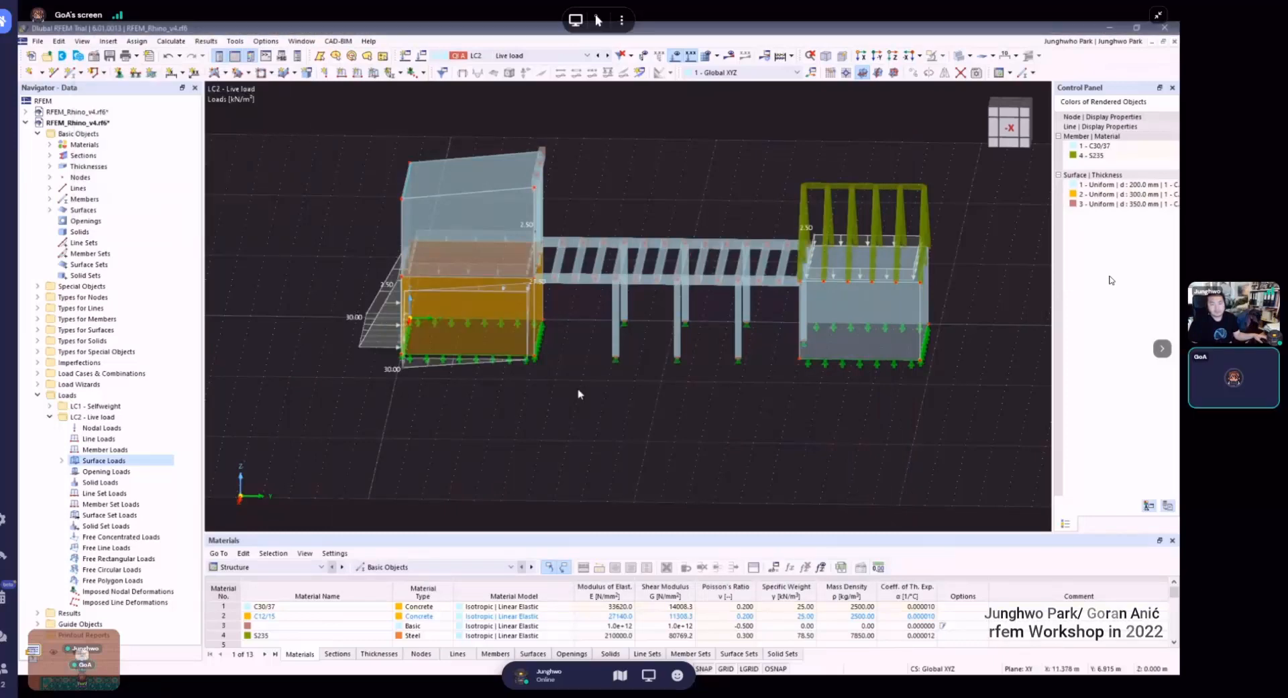
# - Change magnitude p2 of the linear load on surface 4 to 2.50 kN/m²
pyautogui.keyDown('ctrl'); pyautogui.moveTo(581, 395); pyautogui.dragTo(466, 357, button='middle'); pyautogui.keyUp('ctrl')
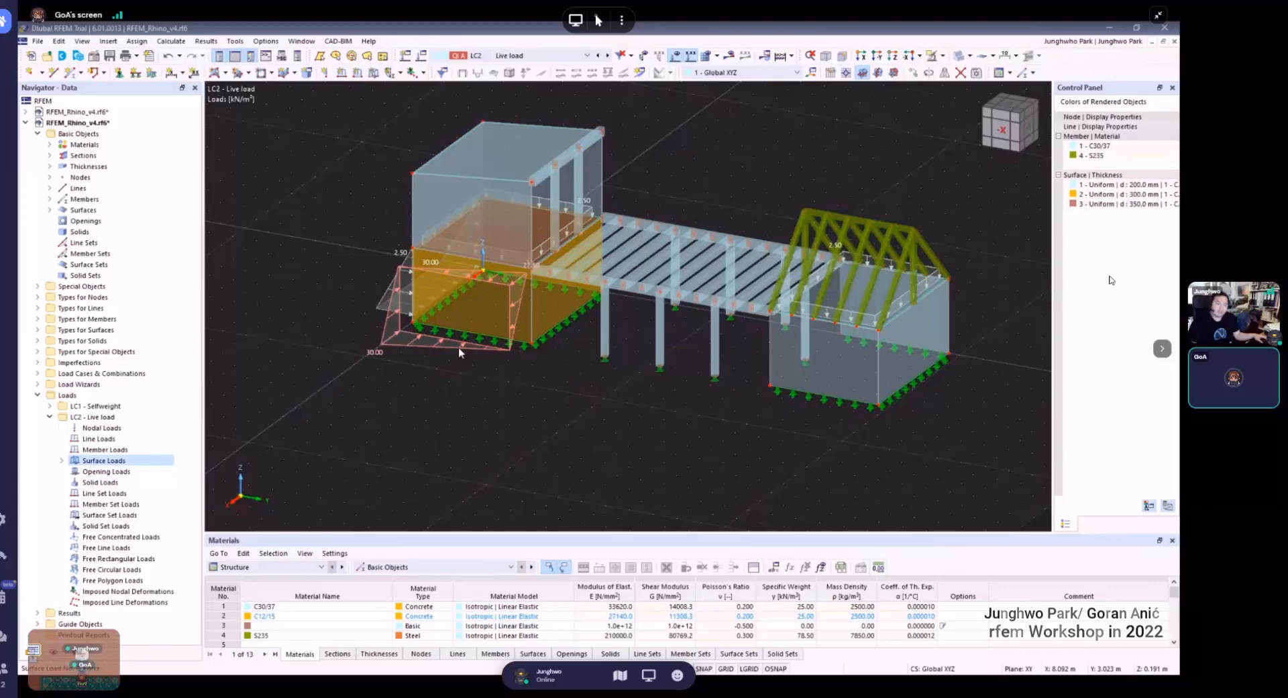
pyautogui.doubleClick(459, 349)
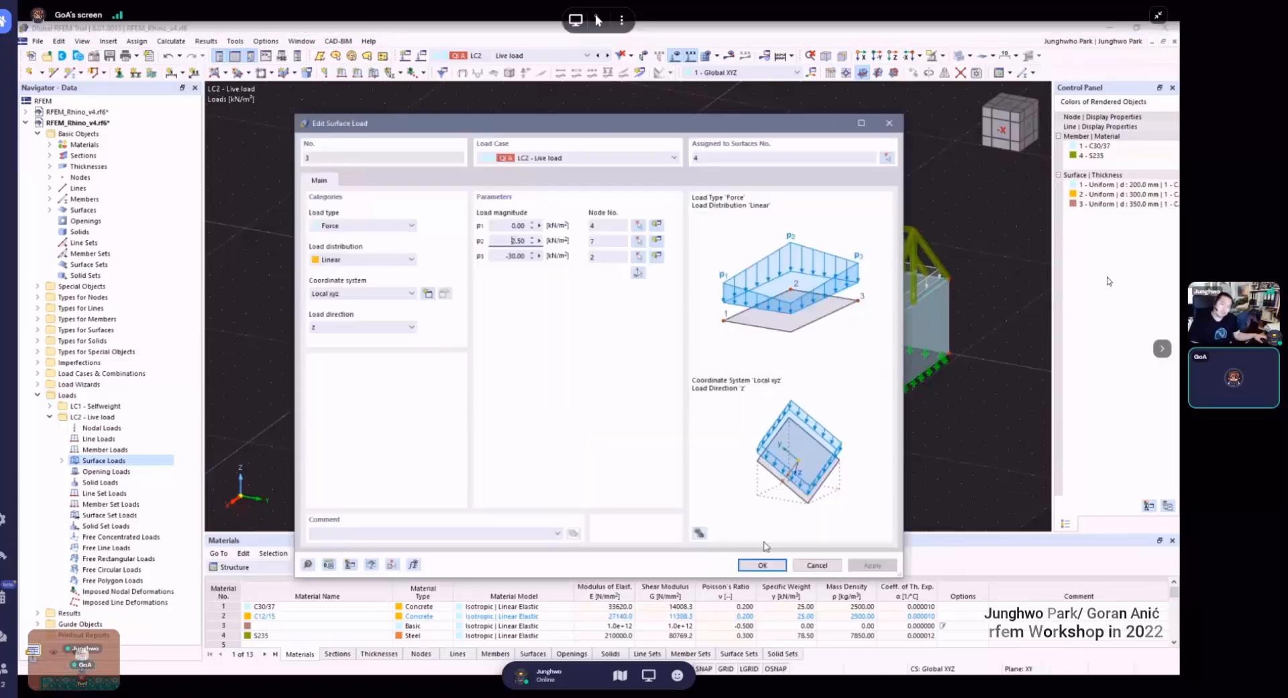
pyautogui.click(762, 565)
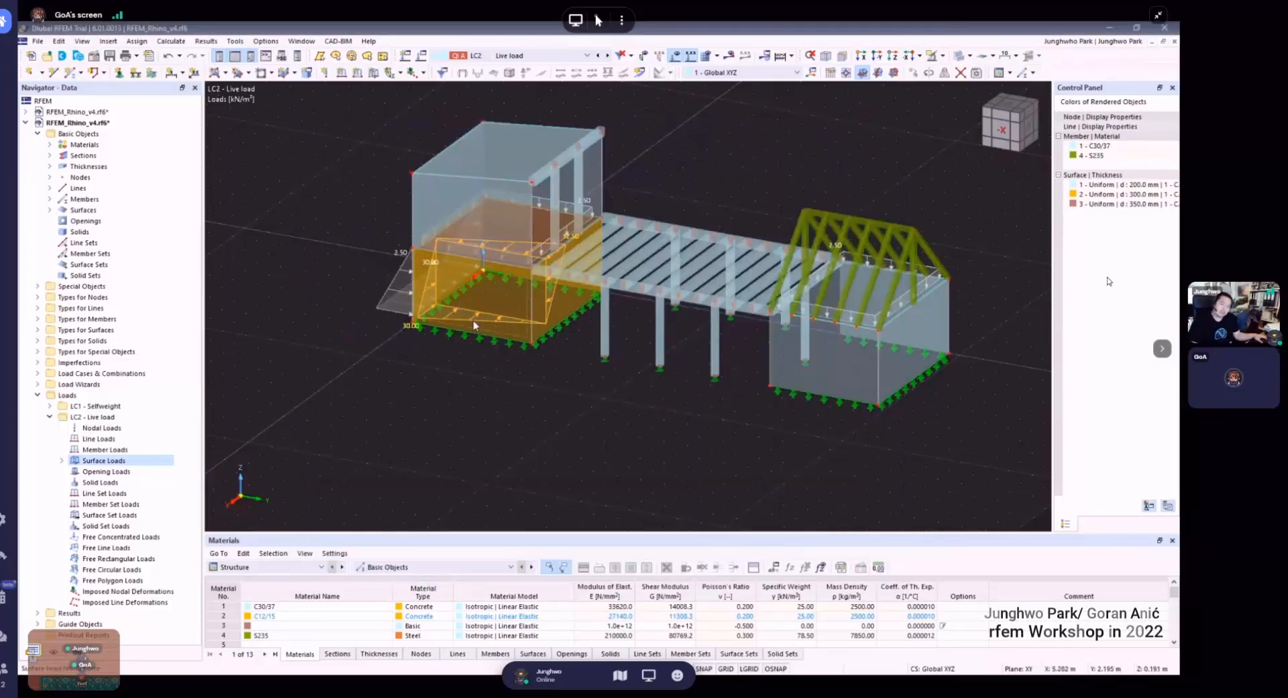
# - Reselect the reference nodes of surface 4's linear load in the order 5, 4, 7
pyautogui.doubleClick(473, 325)
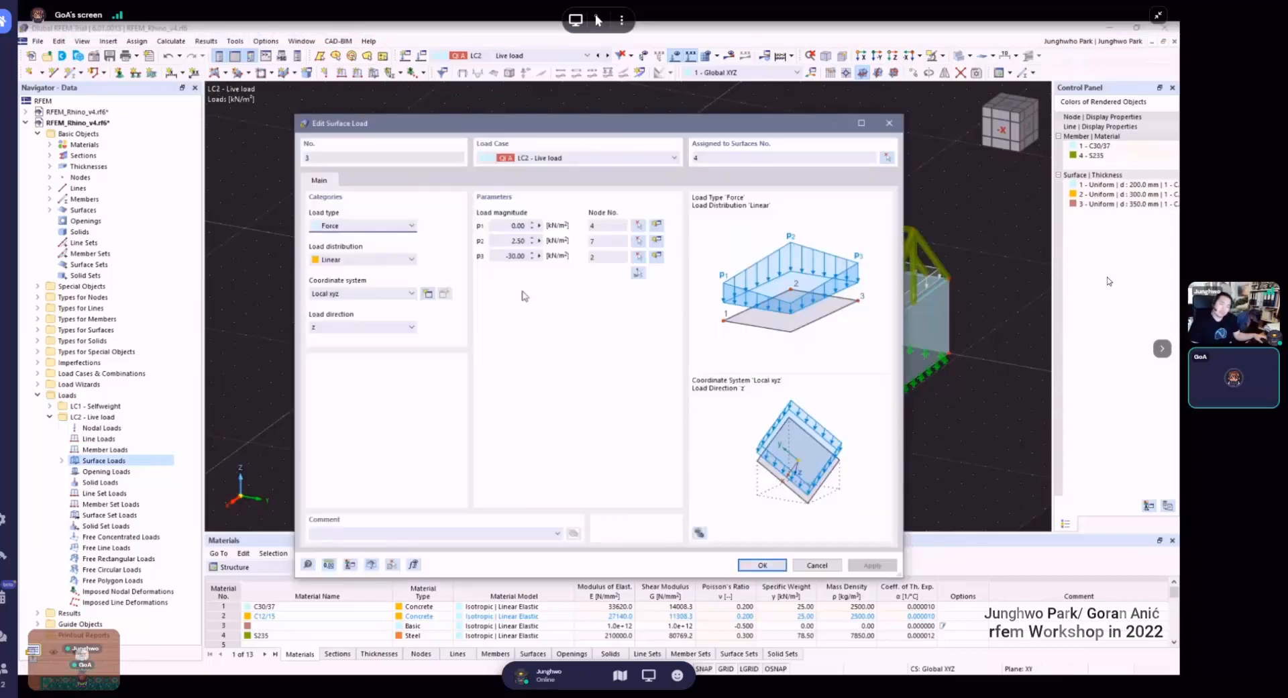
pyautogui.click(637, 273)
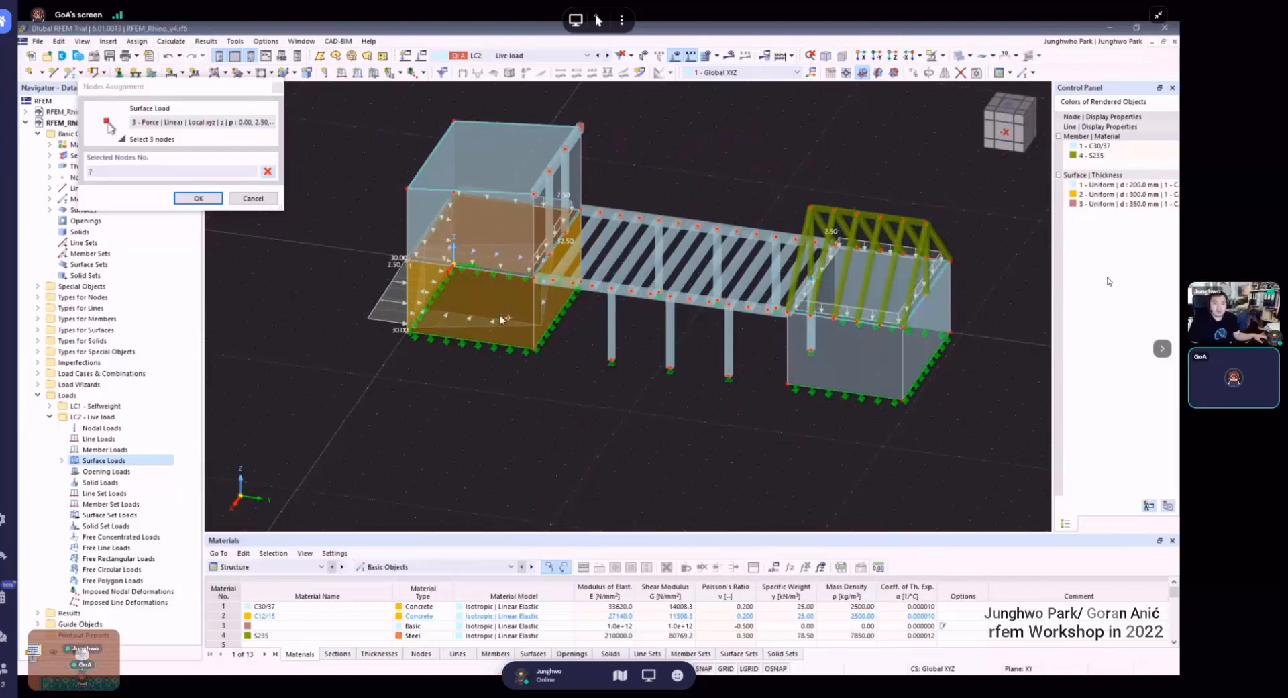
pyautogui.click(262, 200)
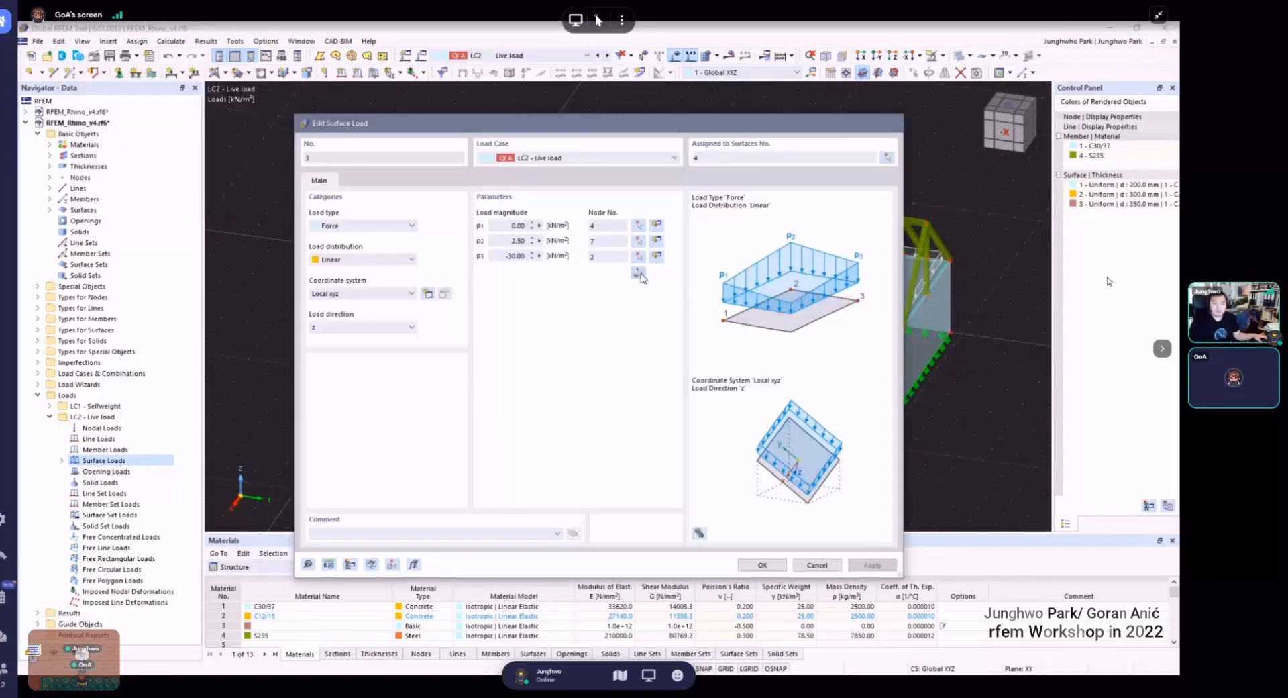
pyautogui.click(638, 274)
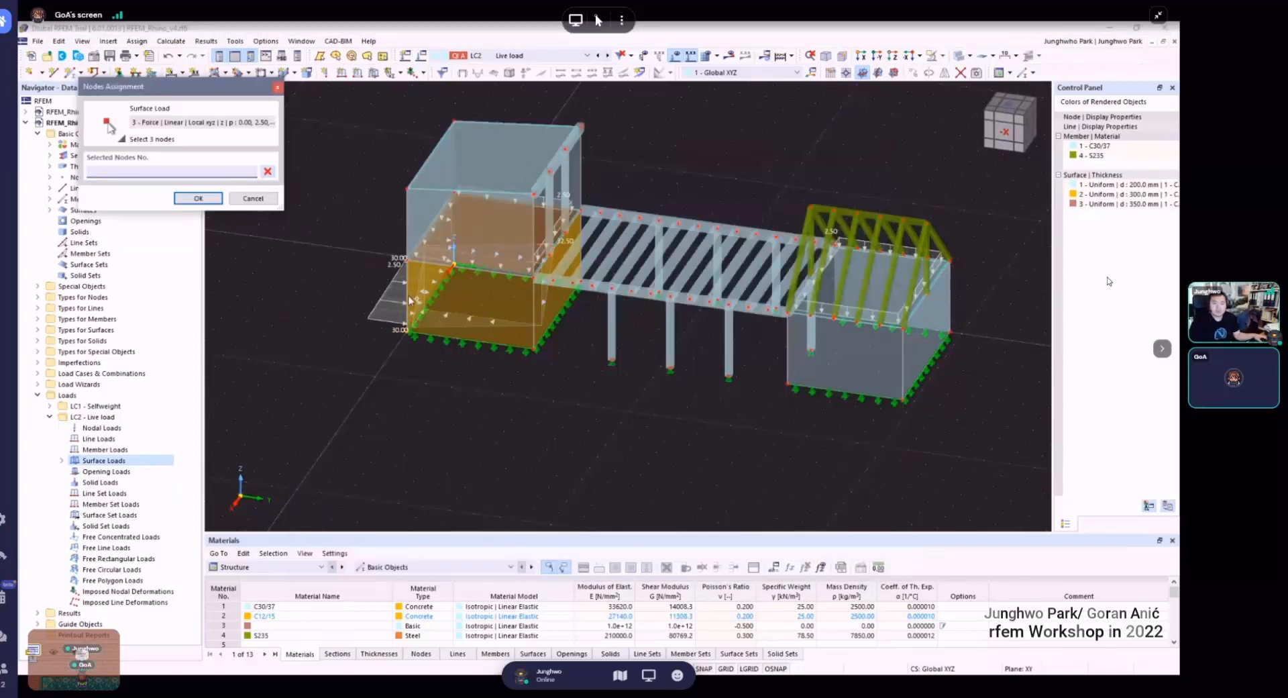
pyautogui.click(532, 285)
pyautogui.click(538, 355)
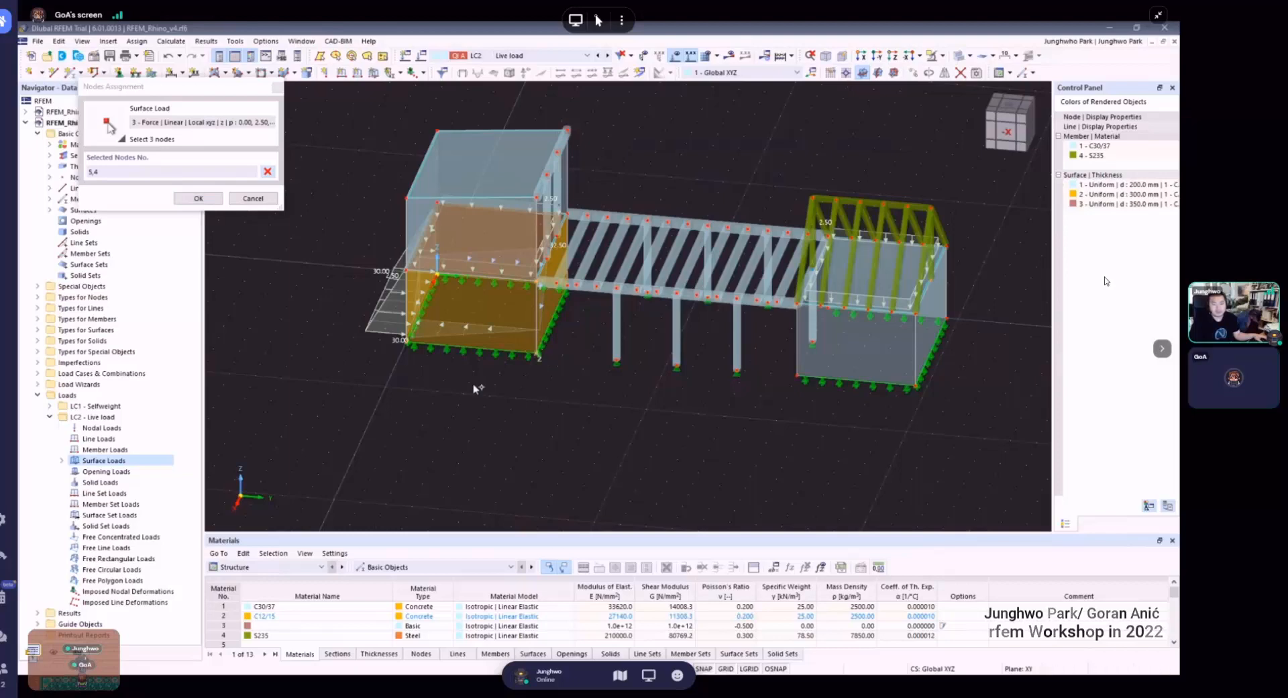
pyautogui.click(199, 200)
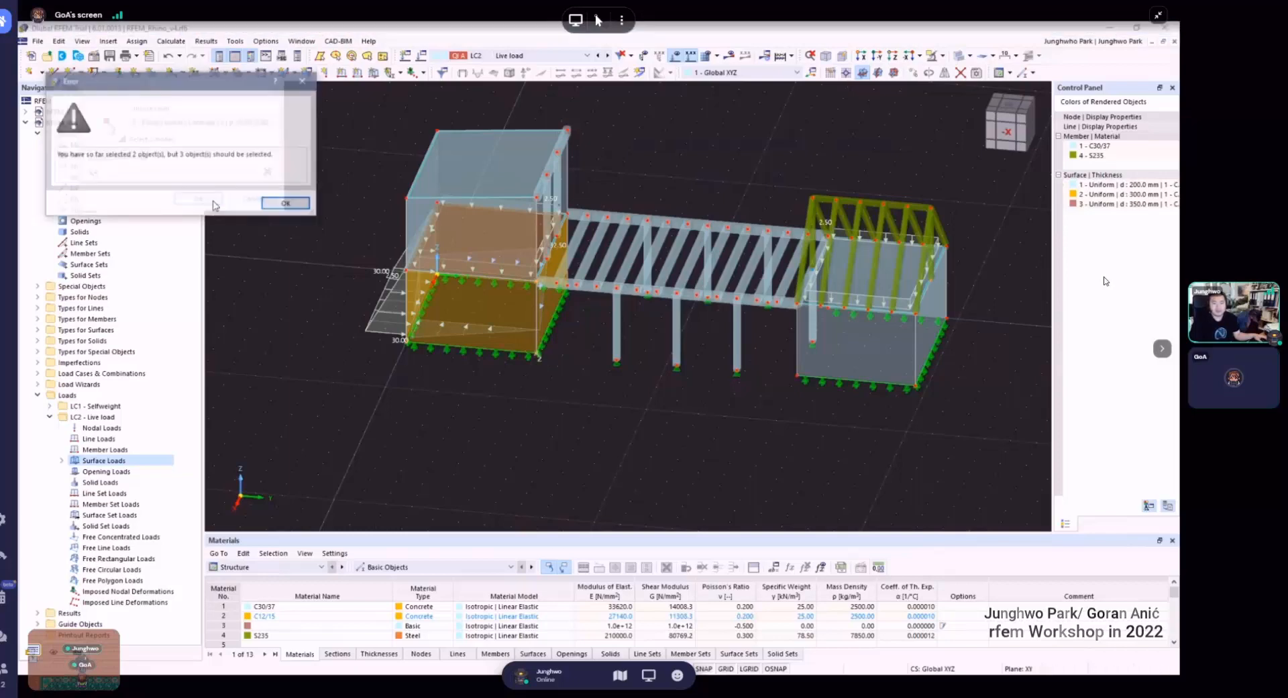
pyautogui.click(286, 205)
pyautogui.click(403, 264)
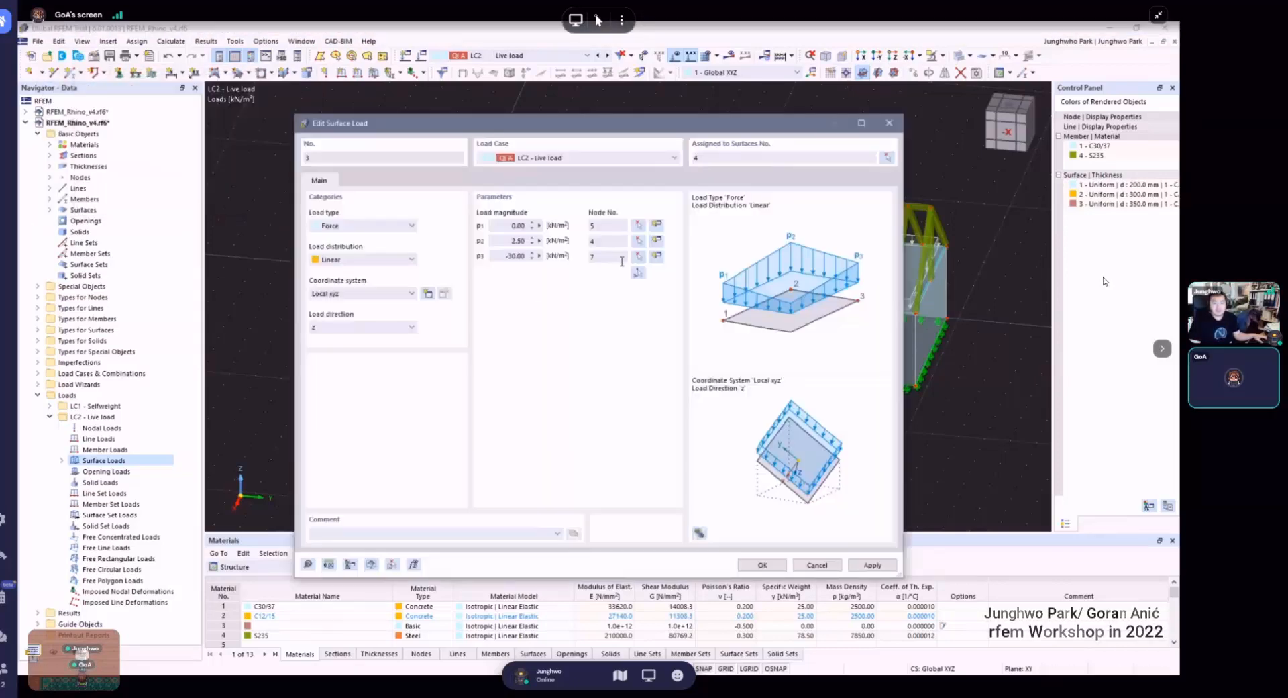
# - Redefine the load's reference nodes as 7 and 5 at the wall's upper edge and 4 at its base
pyautogui.click(638, 274)
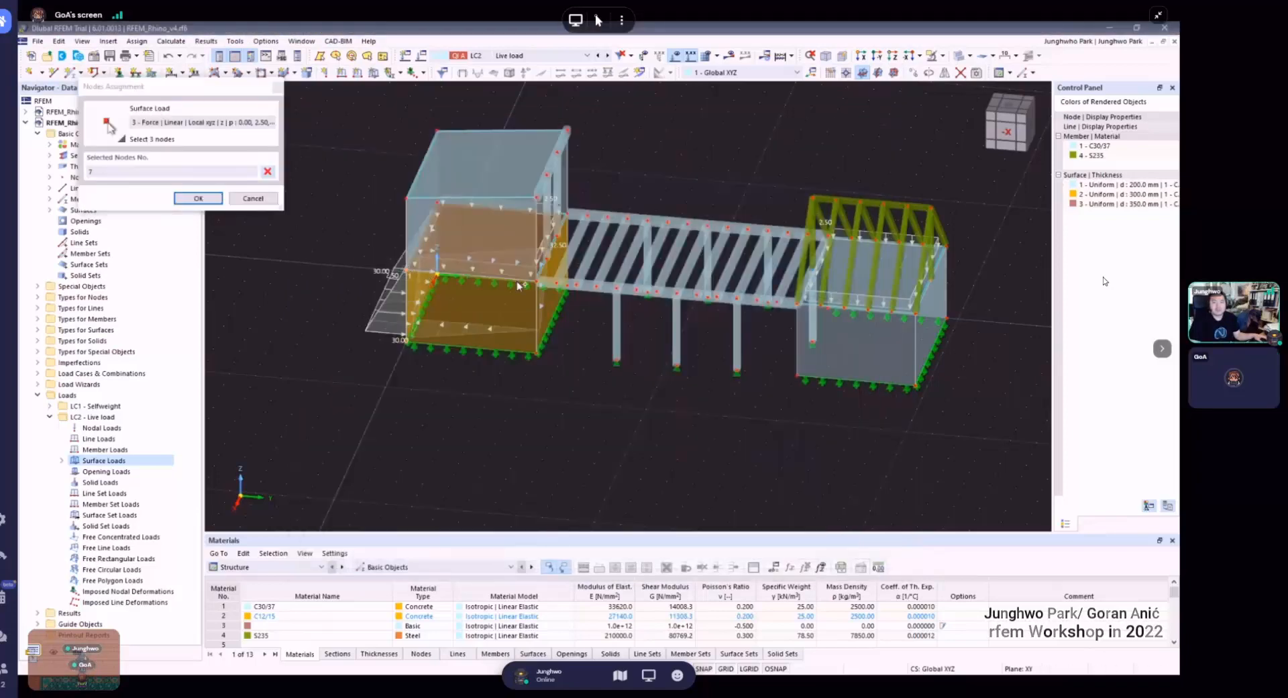
pyautogui.click(535, 280)
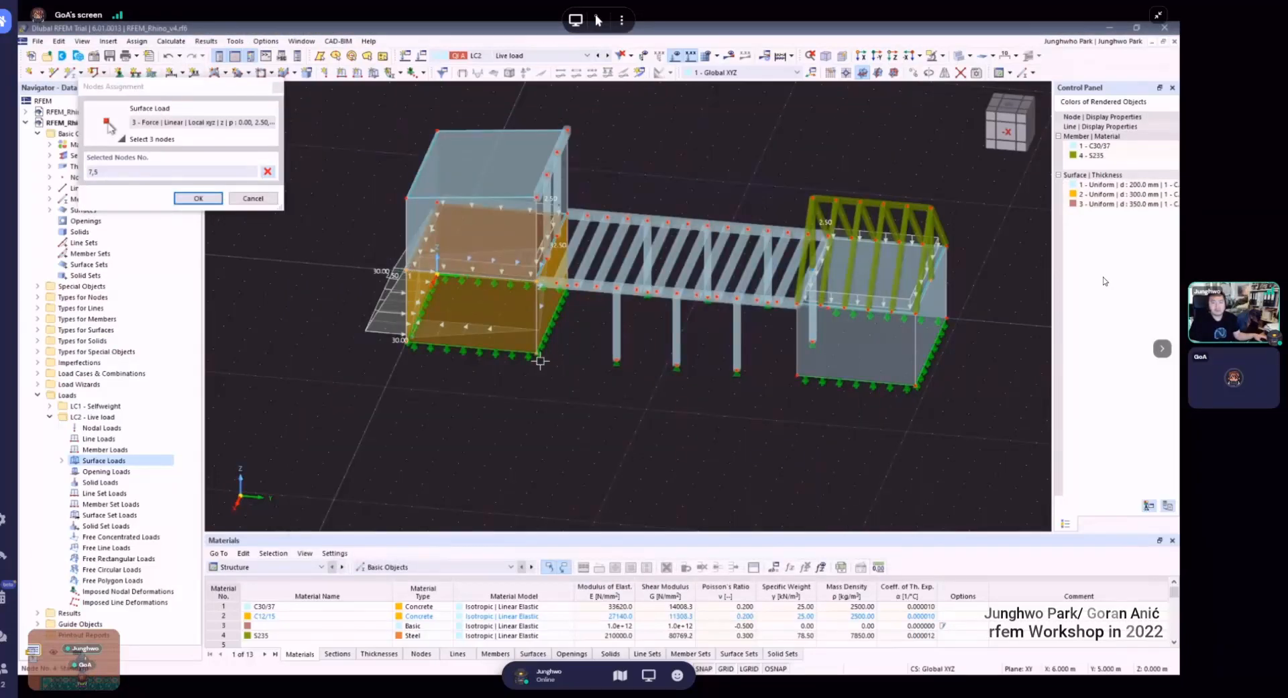
pyautogui.click(536, 353)
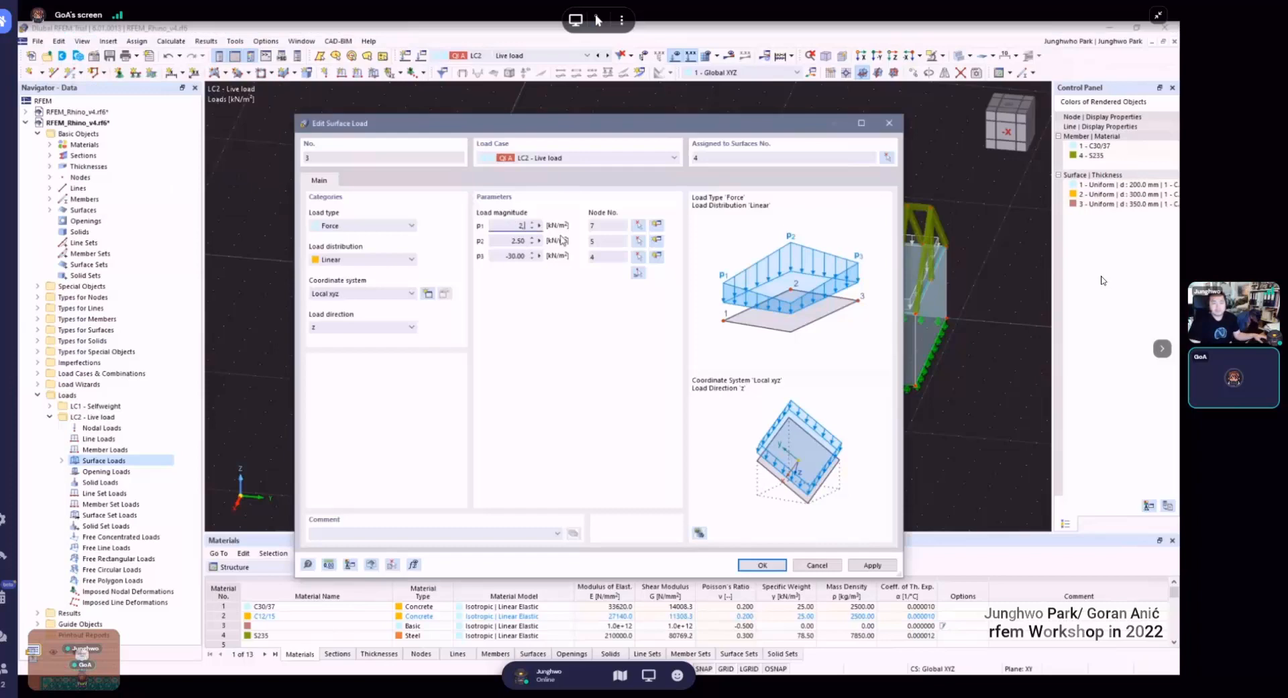
# - Set p1 and p2 of the linear load on surface 4 to -2.50 kN/m² and apply the edited load
pyautogui.write('2.5')
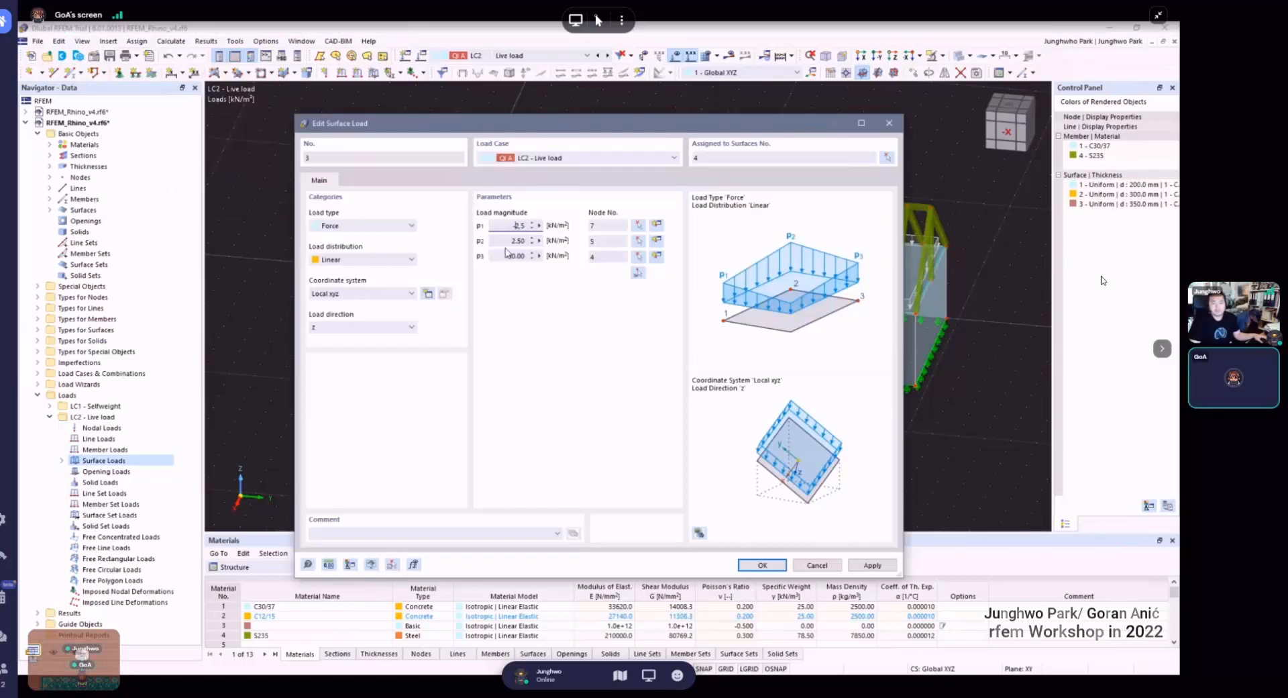
pyautogui.press('Tab')
pyautogui.click(799, 565)
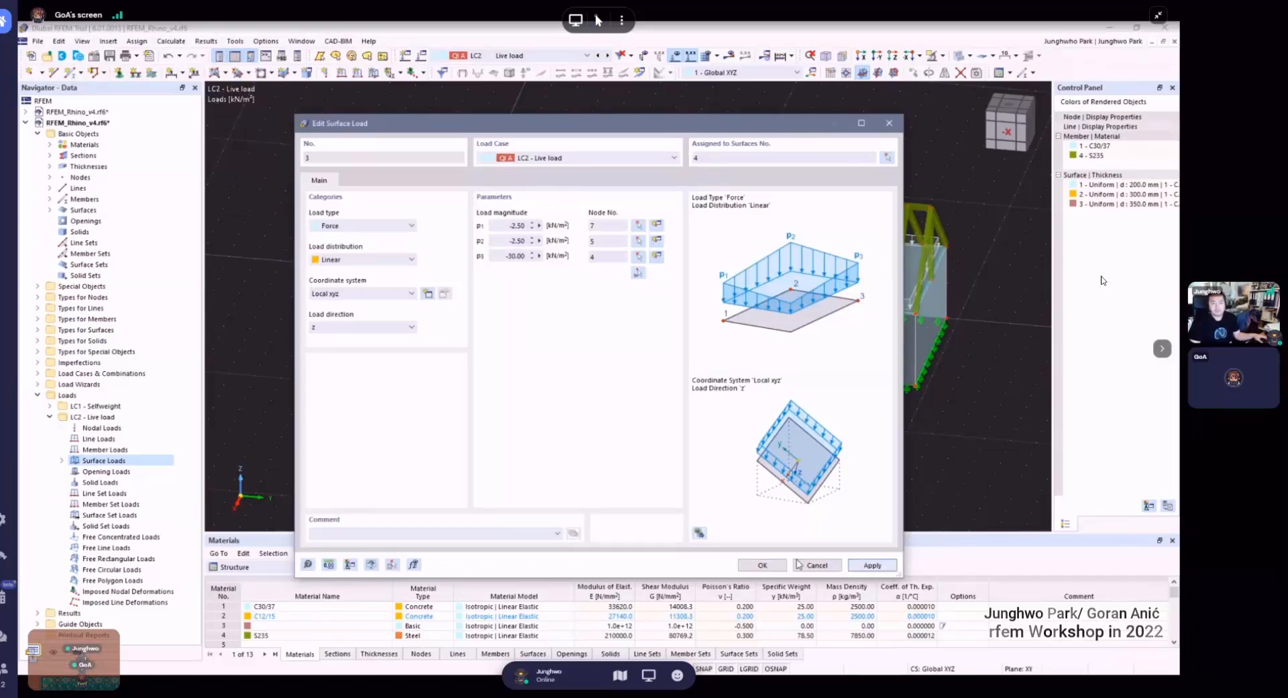
pyautogui.click(764, 565)
pyautogui.keyDown('ctrl'); pyautogui.moveTo(620, 431); pyautogui.dragTo(515, 425, button='middle'); pyautogui.keyUp('ctrl')
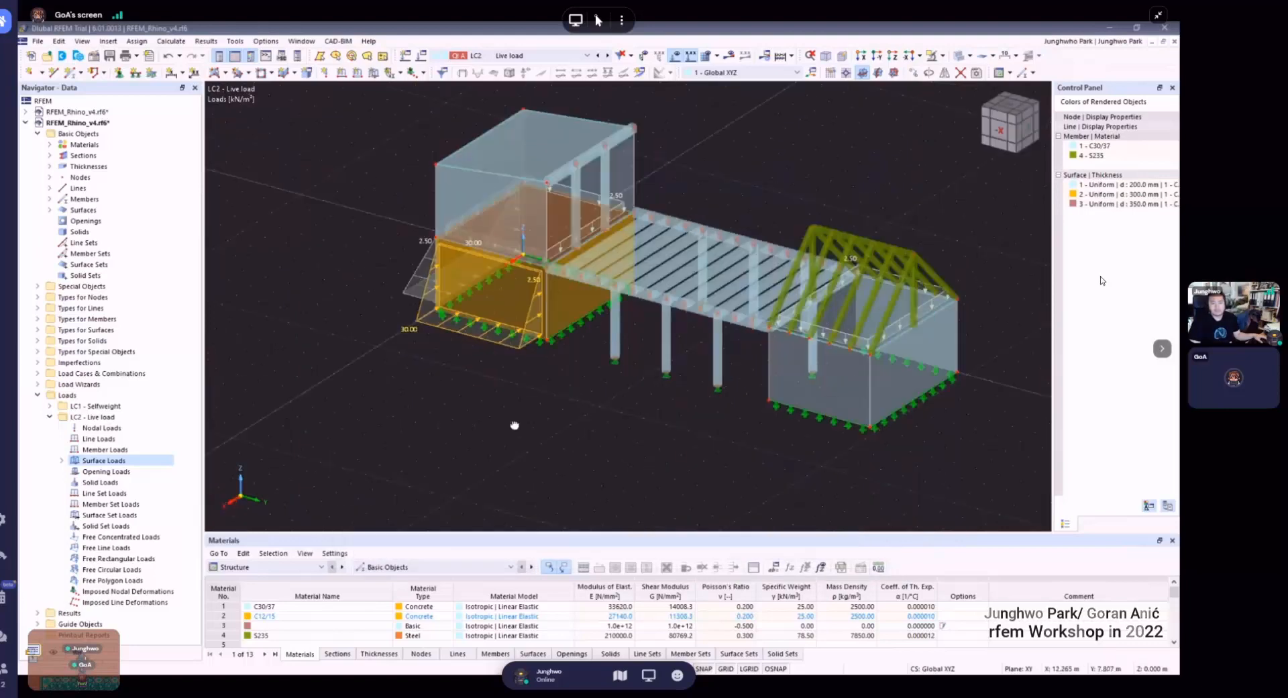
# - Examine the direction and distribution of the linear surface loads on the lower walls from several sides
pyautogui.scroll(2, 505, 337)
pyautogui.keyDown('ctrl'); pyautogui.moveTo(505, 337); pyautogui.dragTo(520, 373, button='middle'); pyautogui.keyUp('ctrl')
pyautogui.scroll(-2, 512, 356)
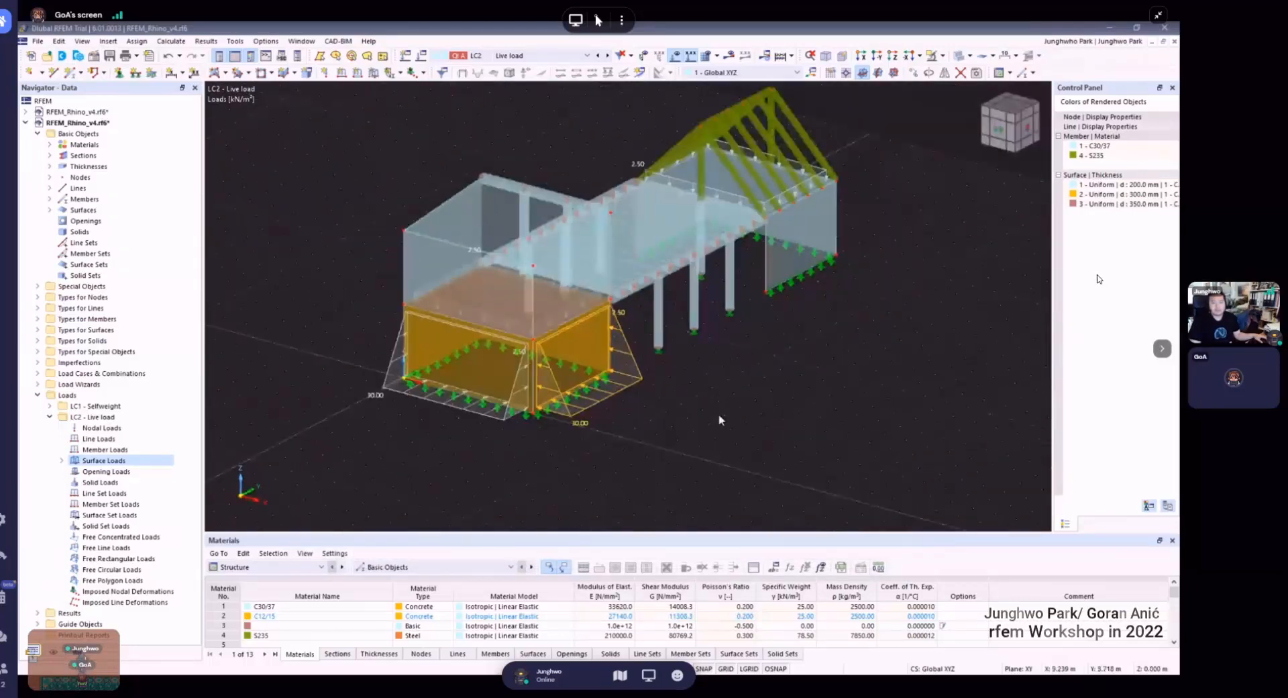
pyautogui.keyDown('ctrl'); pyautogui.moveTo(768, 422); pyautogui.dragTo(713, 423, button='middle'); pyautogui.keyUp('ctrl')
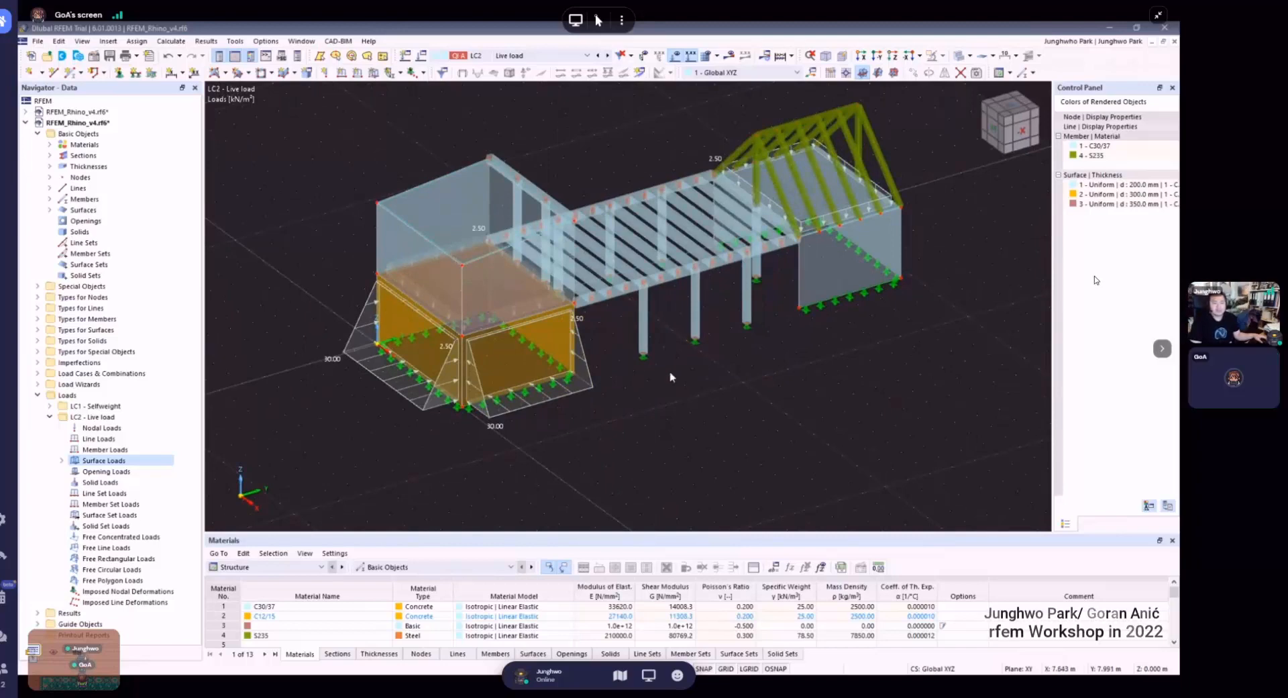
pyautogui.keyDown('ctrl'); pyautogui.moveTo(691, 368); pyautogui.dragTo(635, 429, button='middle'); pyautogui.keyUp('ctrl')
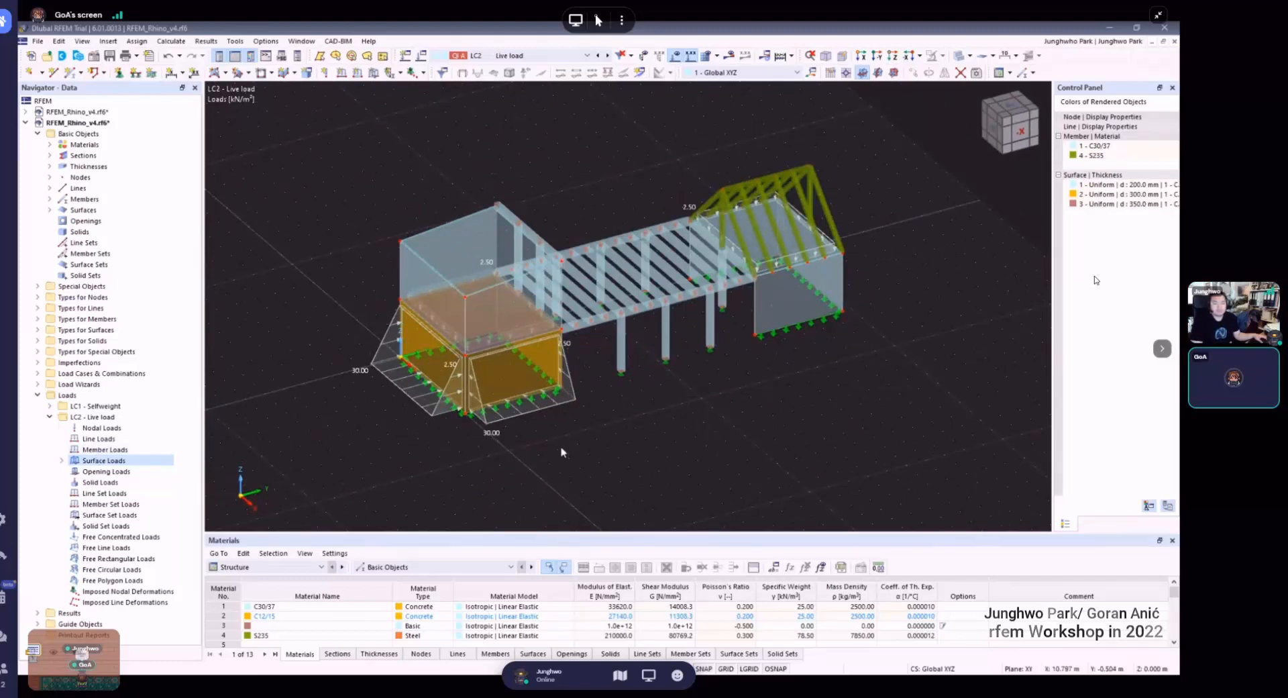
pyautogui.keyDown('ctrl'); pyautogui.moveTo(560, 446); pyautogui.dragTo(733, 293, button='middle'); pyautogui.keyUp('ctrl')
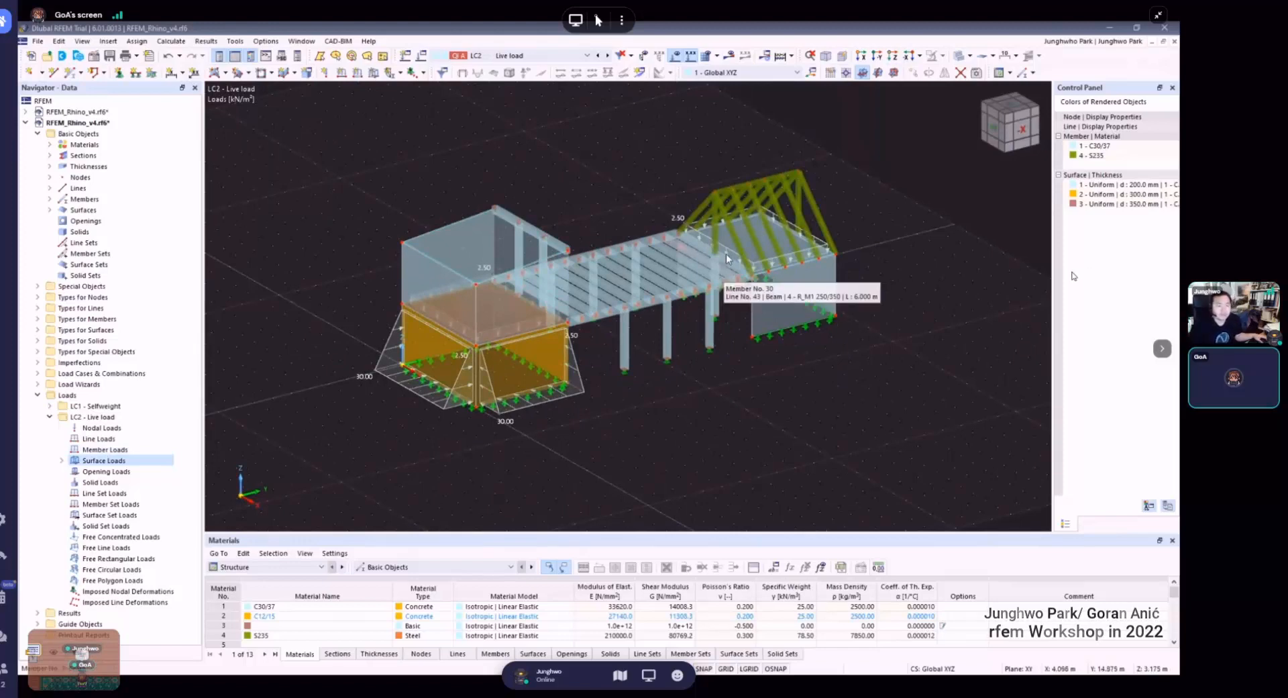
pyautogui.keyDown('ctrl'); pyautogui.moveTo(744, 290); pyautogui.dragTo(566, 351, button='middle'); pyautogui.keyUp('ctrl')
pyautogui.moveTo(637, 401)
pyautogui.keyDown('ctrl'); pyautogui.mouseDown(button='middle')
pyautogui.moveTo(590, 397)
pyautogui.moveTo(631, 395)
pyautogui.mouseUp(button='middle'); pyautogui.keyUp('ctrl')
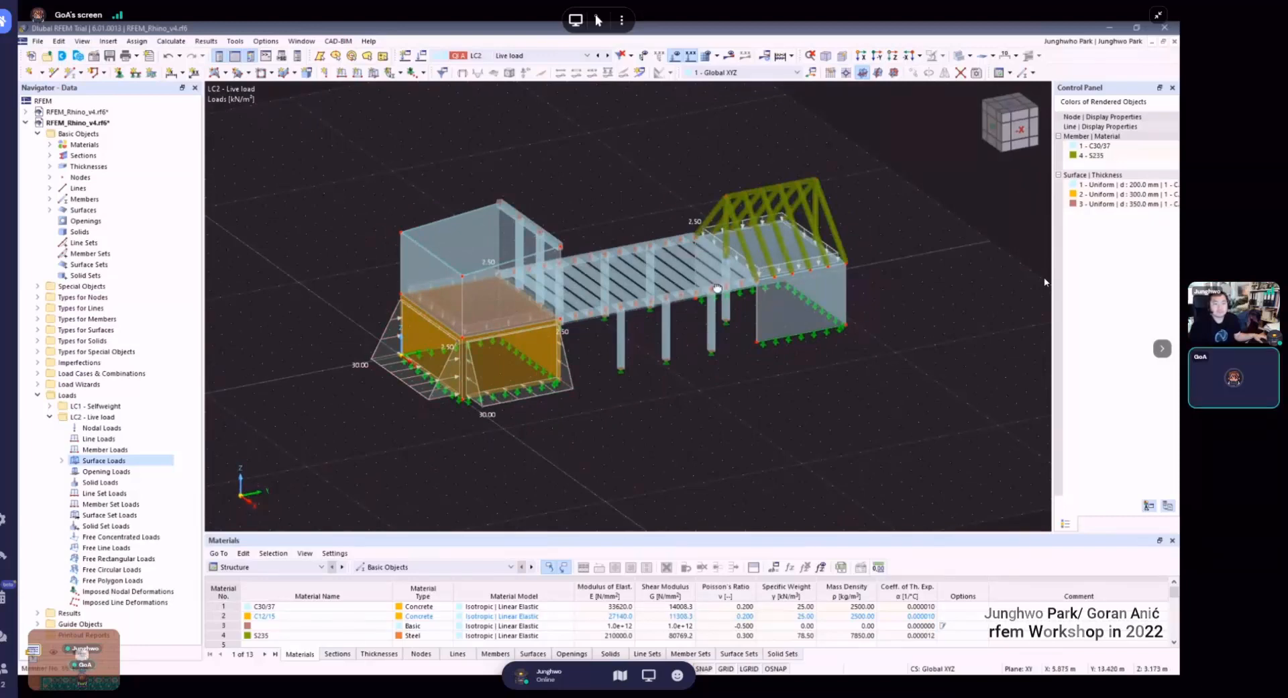
pyautogui.keyDown('ctrl'); pyautogui.moveTo(717, 288); pyautogui.dragTo(704, 295, button='middle'); pyautogui.keyUp('ctrl')
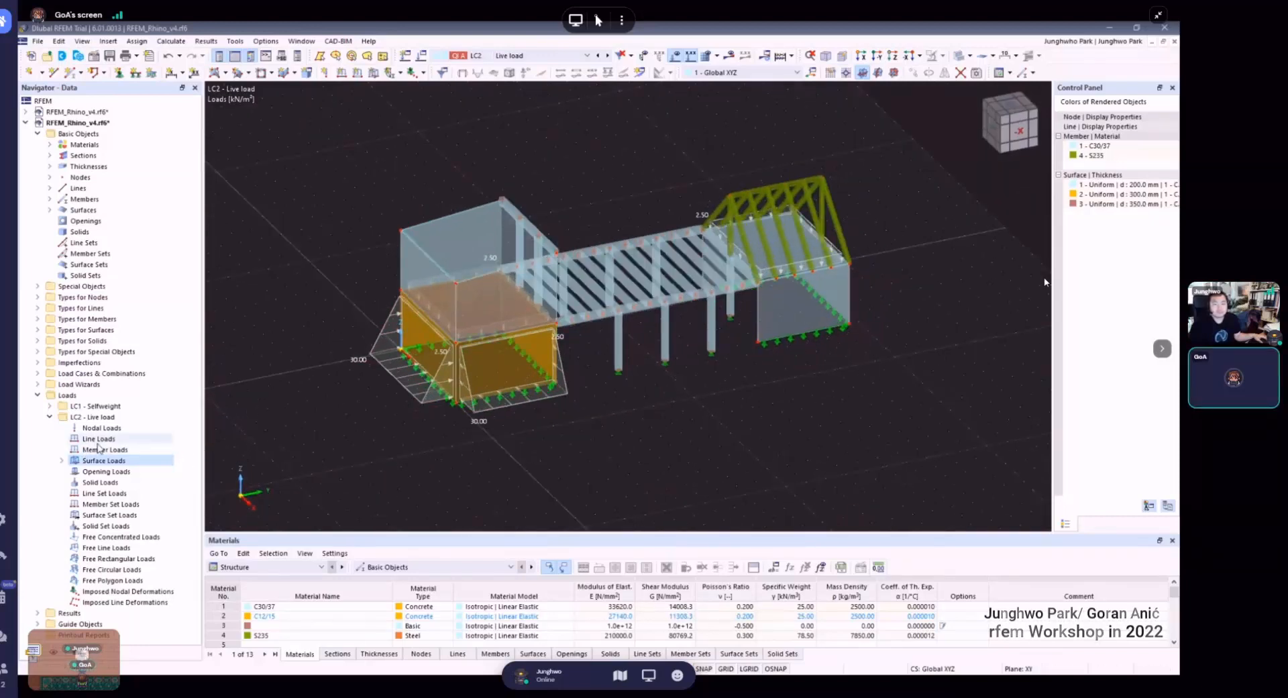
# - Create a new LC2 line load and assign it to lines 71-73 along the upper storey's open-side beam
pyautogui.rightClick(97, 440)
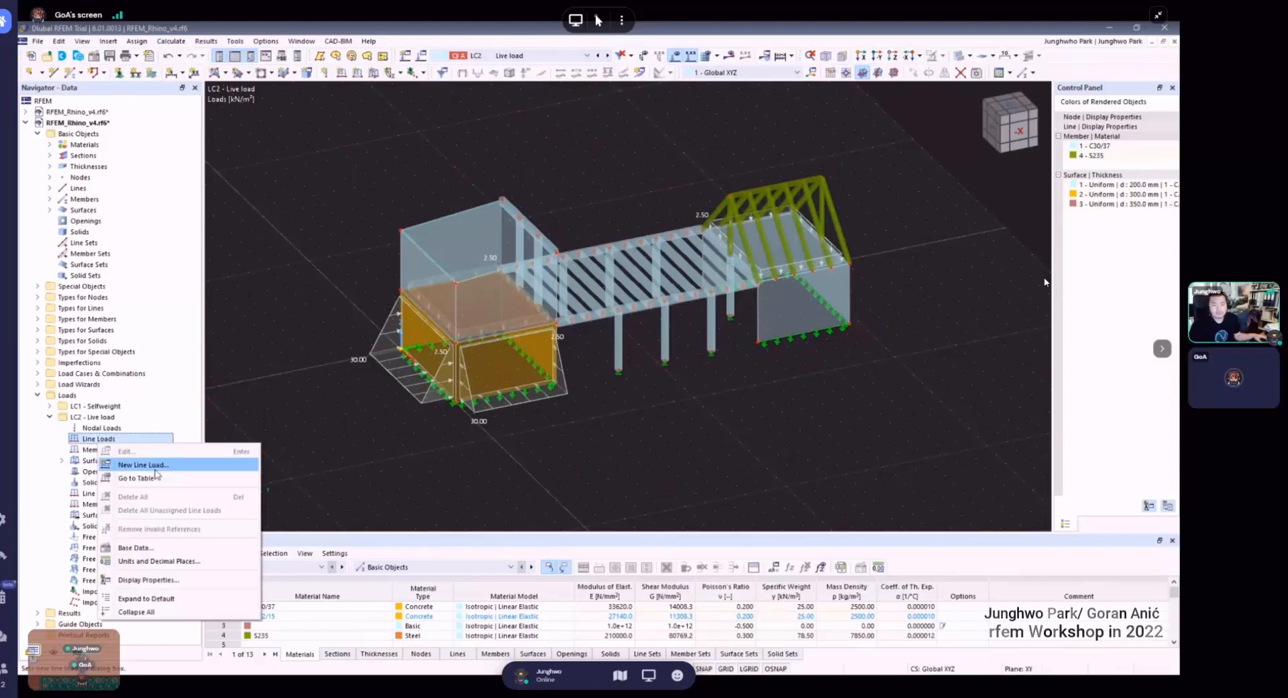
pyautogui.press('Escape')
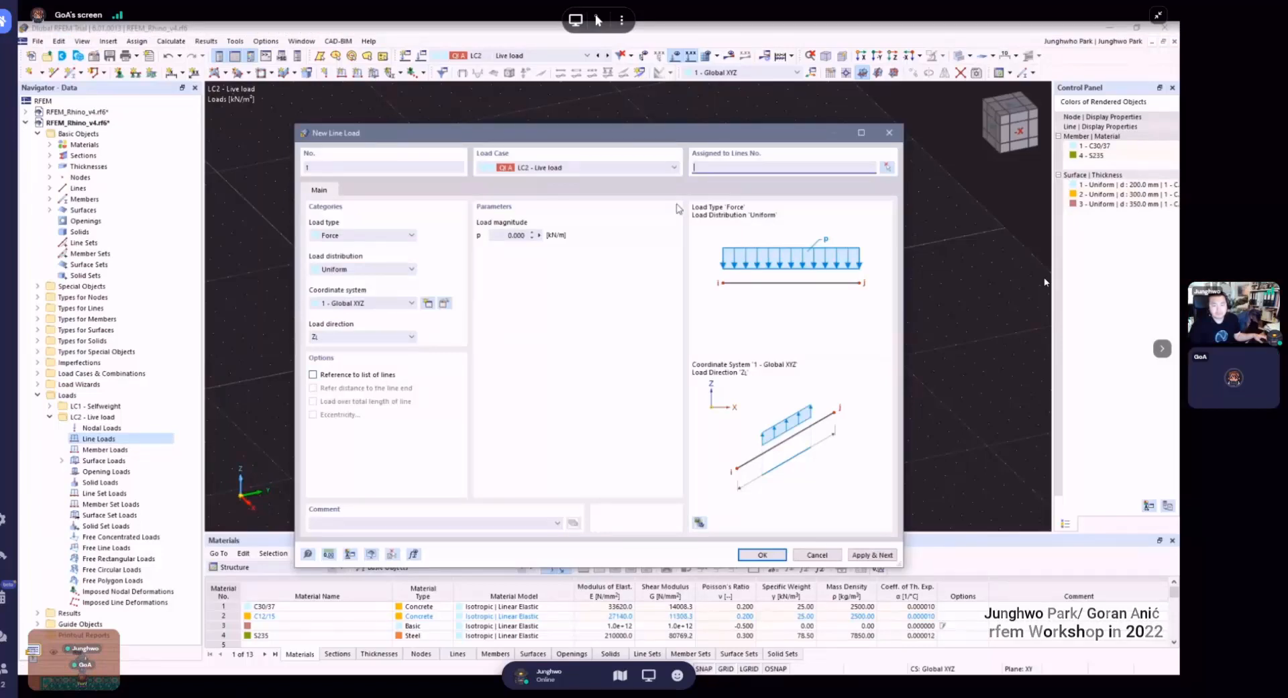
pyautogui.click(888, 167)
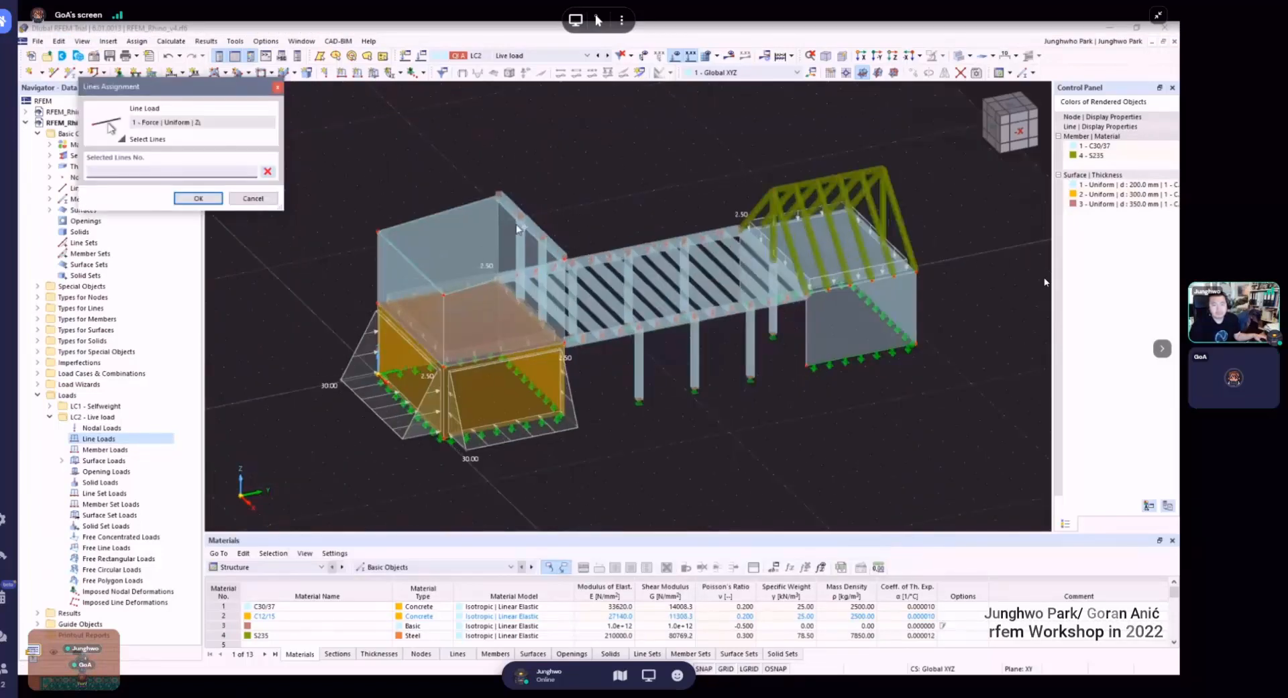
pyautogui.scroll(2, 516, 228)
pyautogui.click(551, 243)
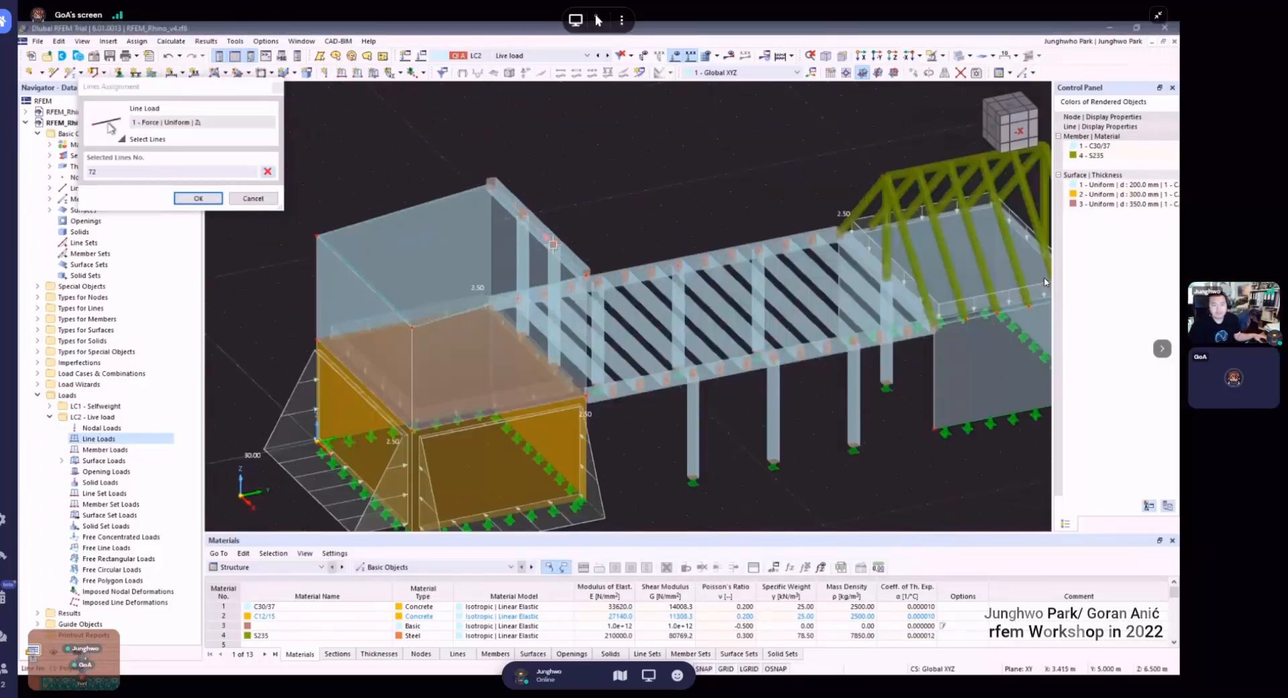
pyautogui.click(515, 244)
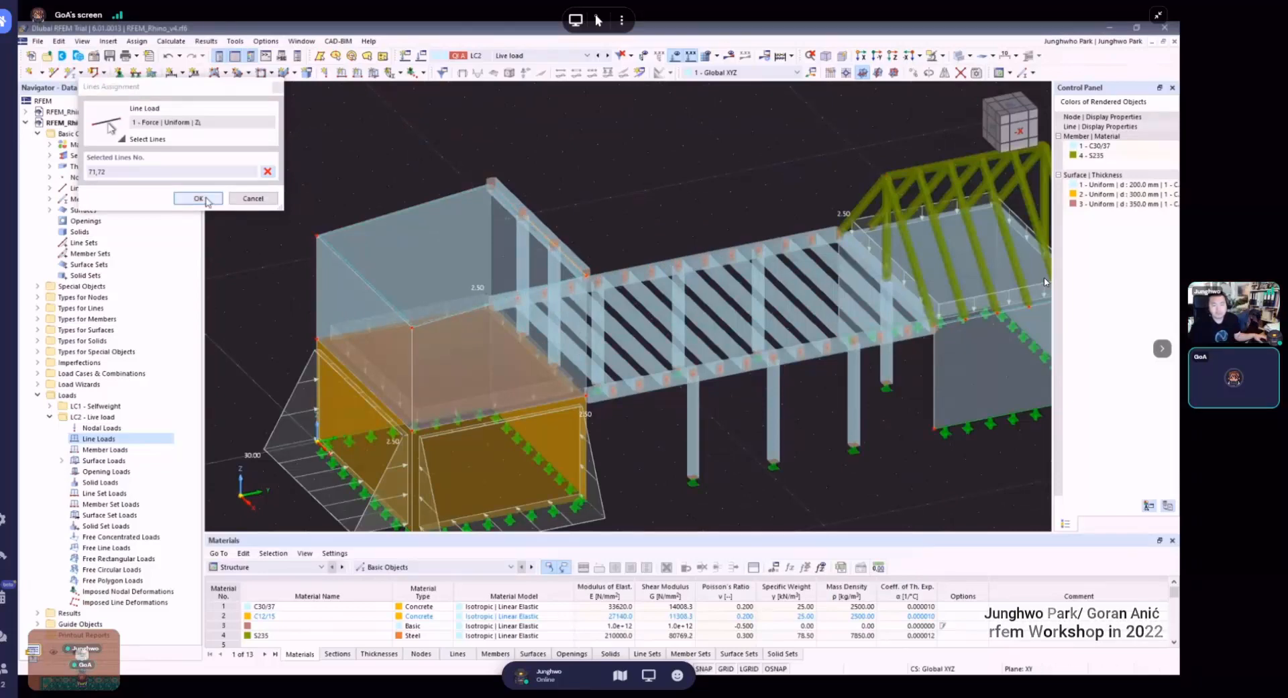
pyautogui.click(507, 204)
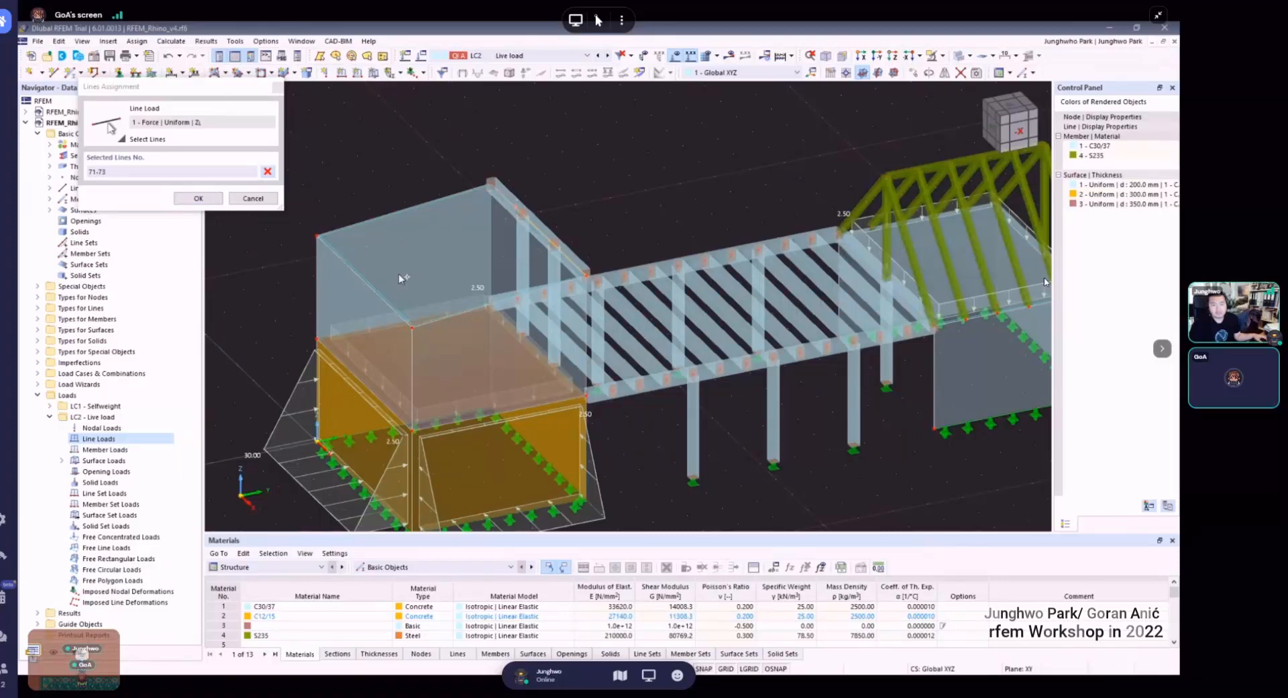
pyautogui.click(206, 199)
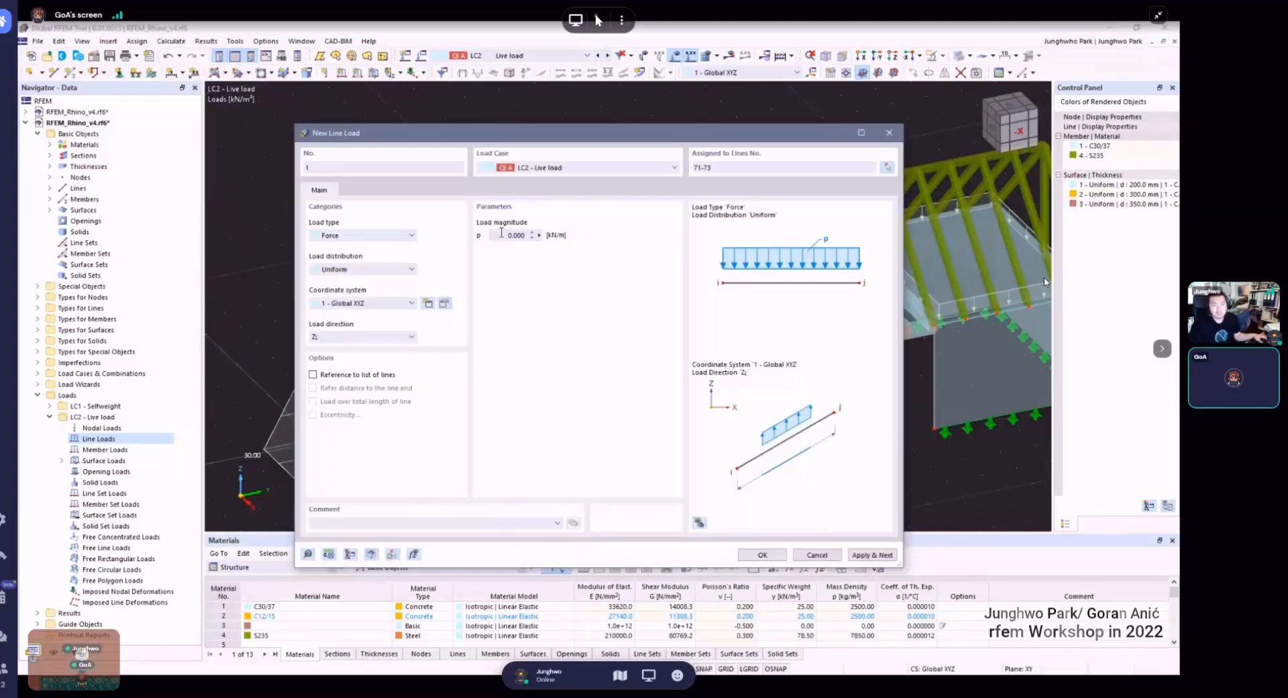
# - Set the uniform force's magnitude p to 5.000 kN/m in global Z direction and confirm the new line load
pyautogui.click(502, 234)
pyautogui.write('2')
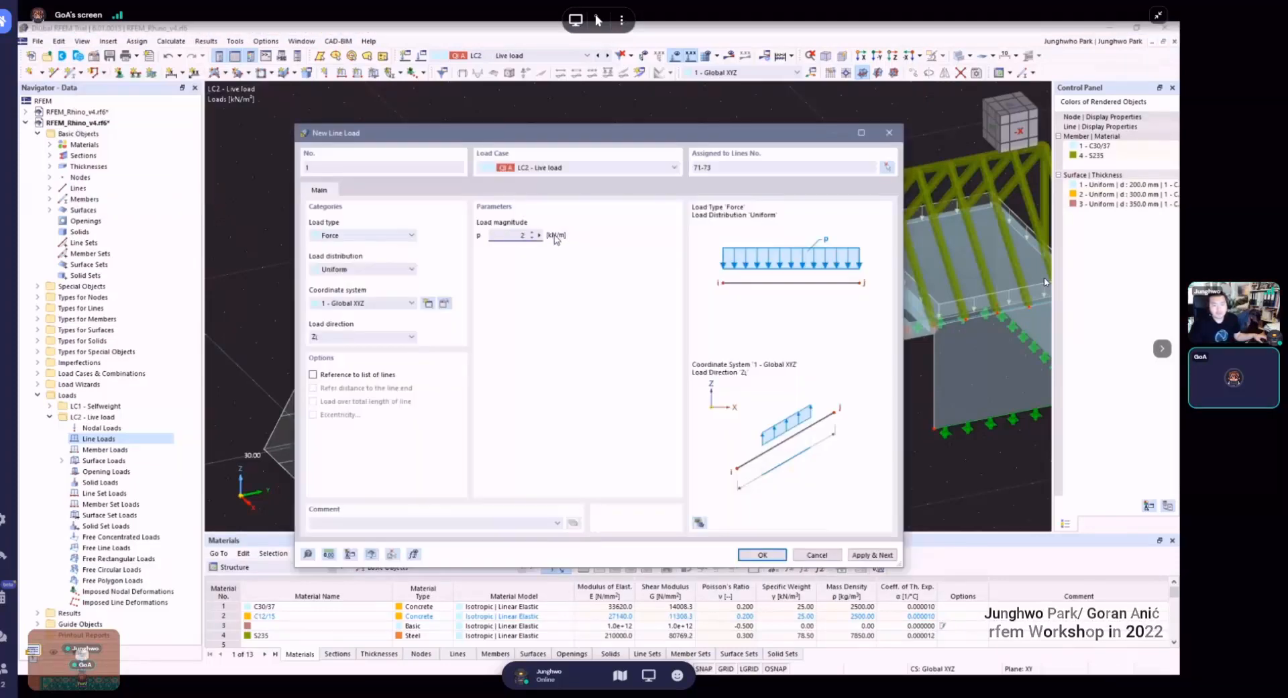
pyautogui.press('BackSpace')
pyautogui.write('5')
pyautogui.click(476, 247)
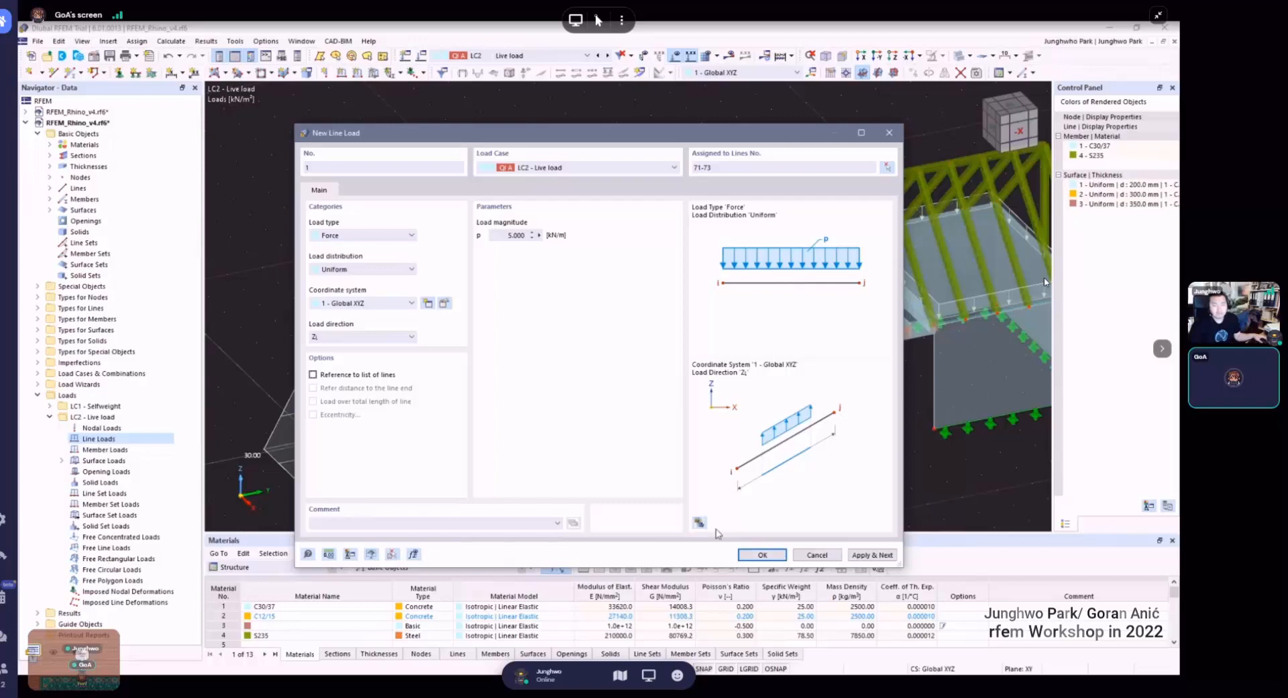
pyautogui.press('Return')
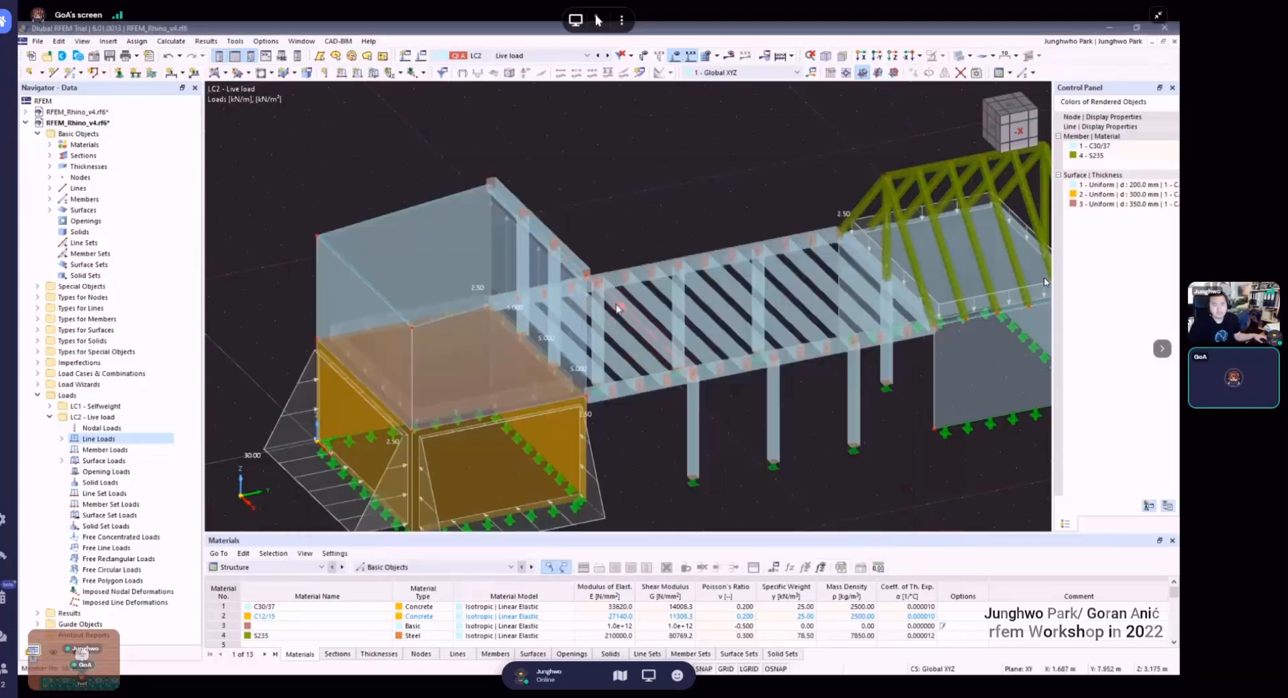
# - Try reversing the whole line load on lines 71-73 by setting its magnitude to -5.000 kN/m, and undo the edit
pyautogui.scroll(3, 479, 326)
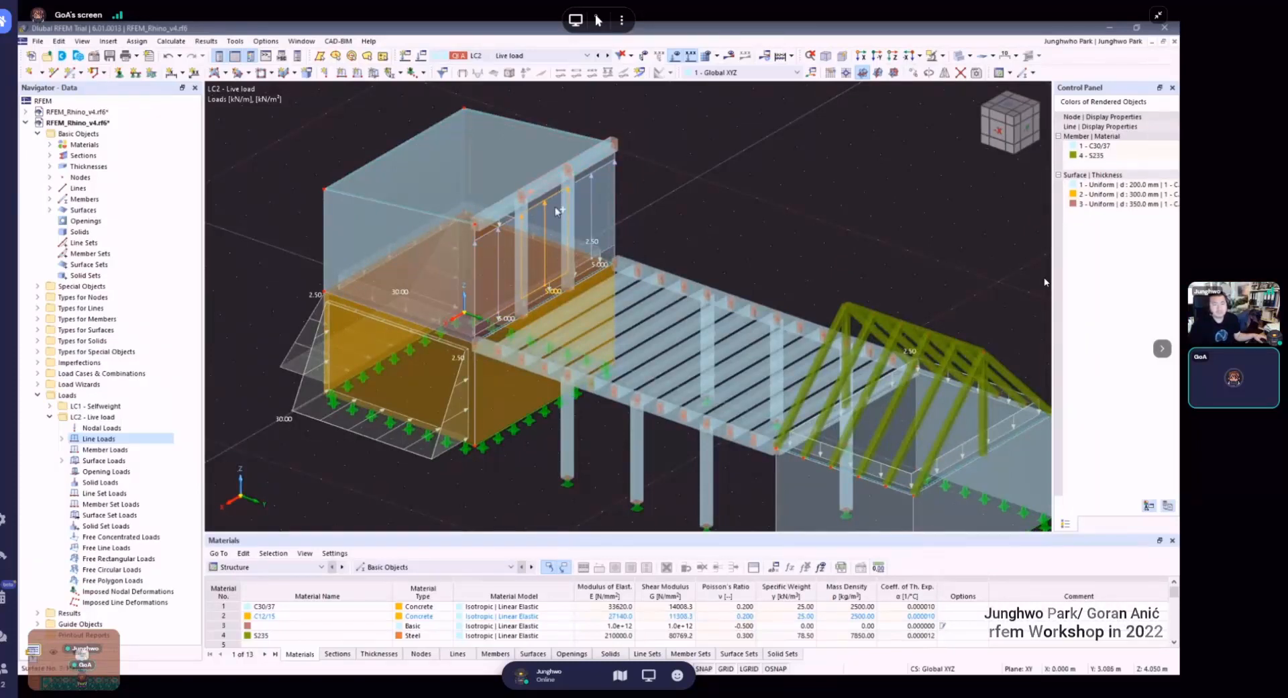
pyautogui.keyDown('ctrl'); pyautogui.moveTo(557, 211); pyautogui.dragTo(571, 181, button='middle'); pyautogui.keyUp('ctrl')
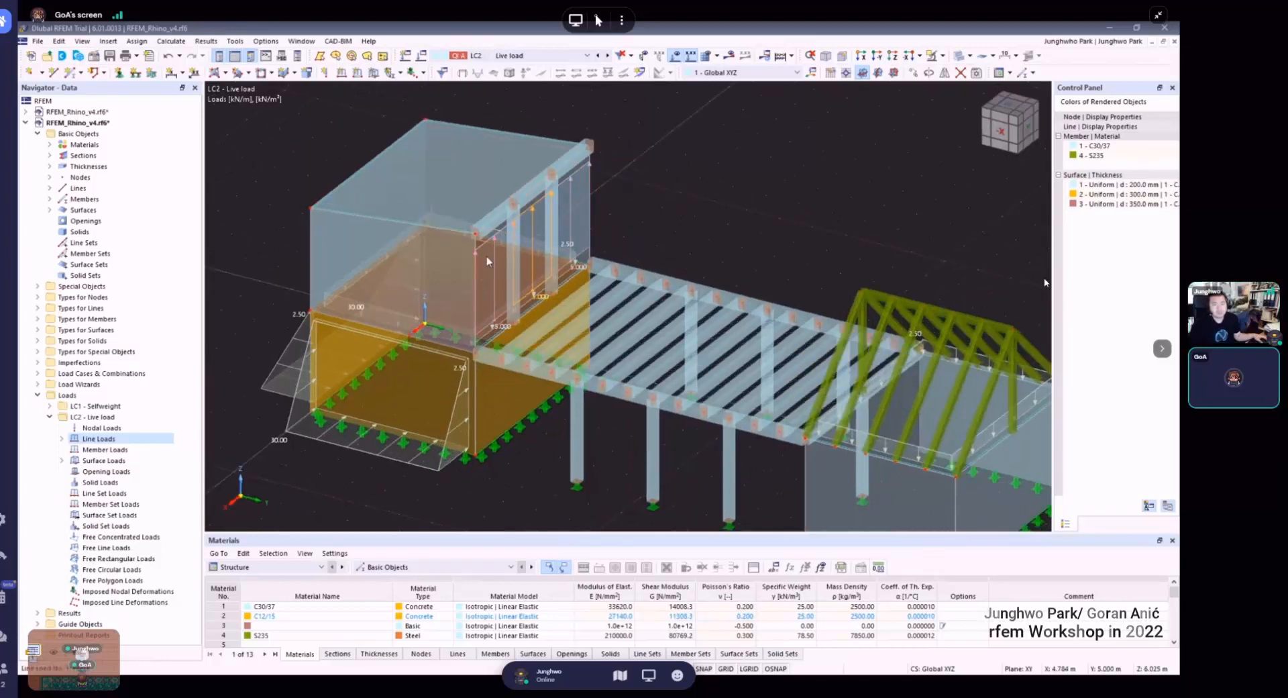
pyautogui.click(62, 439)
pyautogui.click(149, 450)
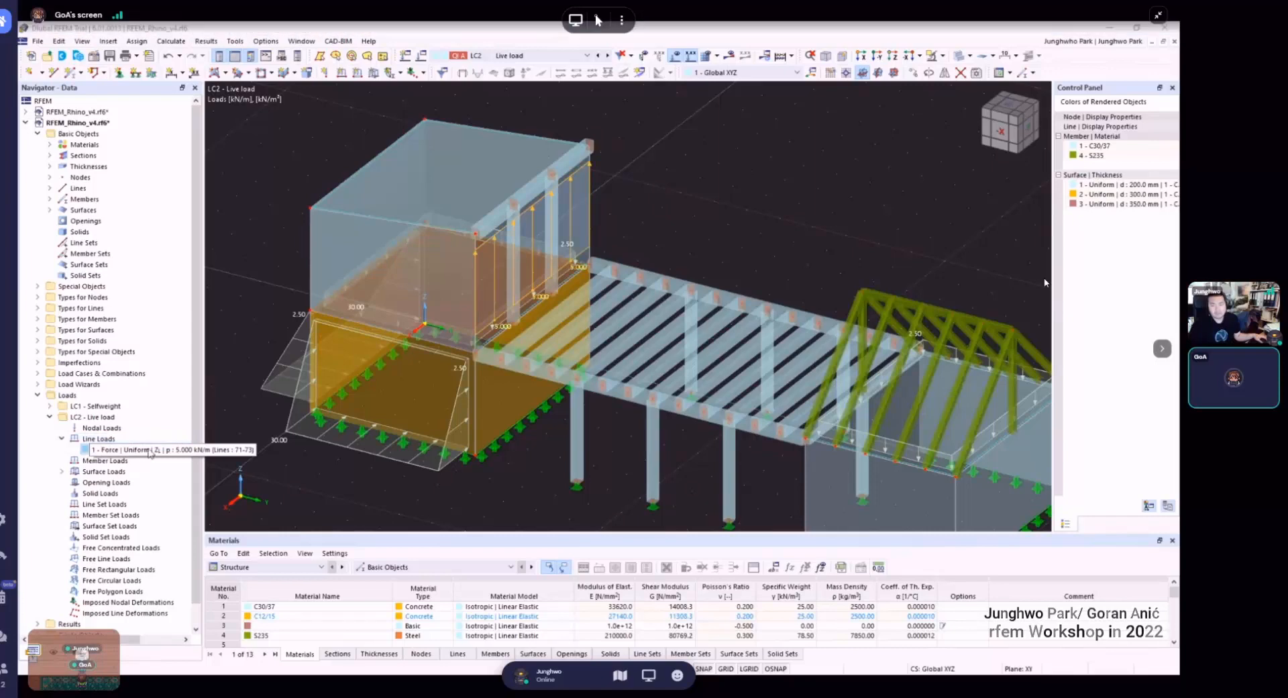
pyautogui.scroll(-1, 253, 417)
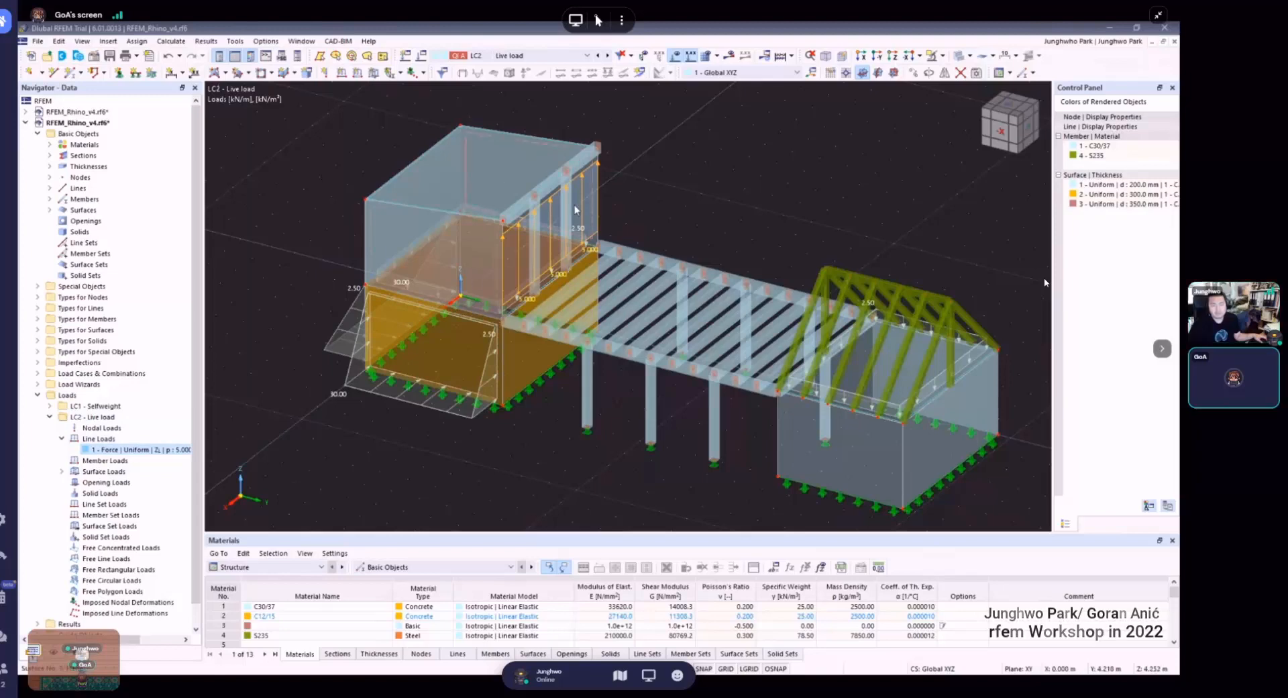
pyautogui.keyDown('ctrl'); pyautogui.moveTo(572, 221); pyautogui.dragTo(569, 211, button='middle'); pyautogui.keyUp('ctrl')
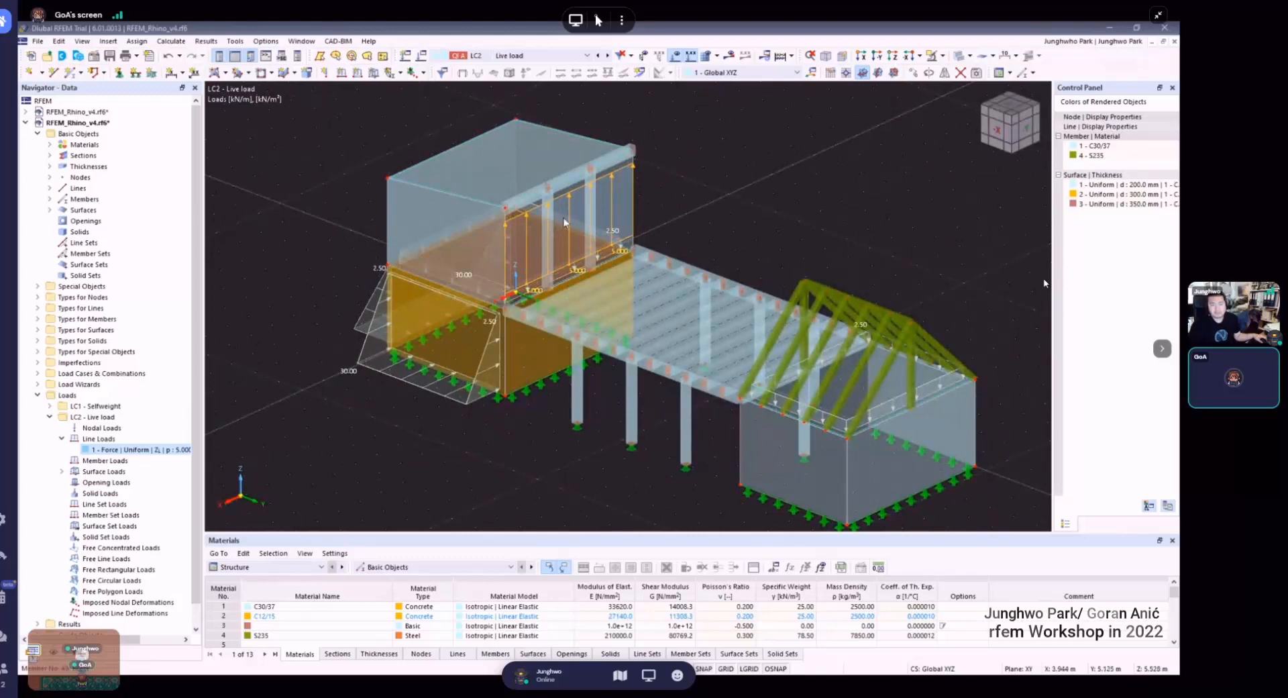
pyautogui.doubleClick(154, 450)
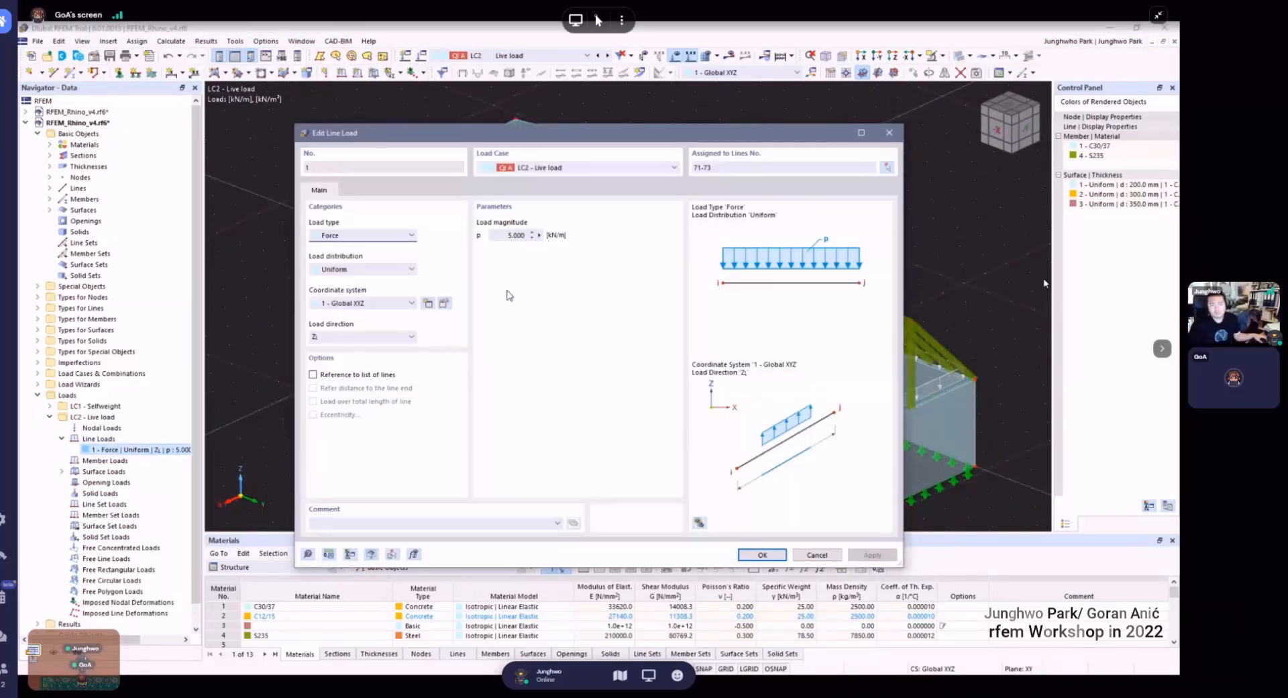
pyautogui.click(493, 237)
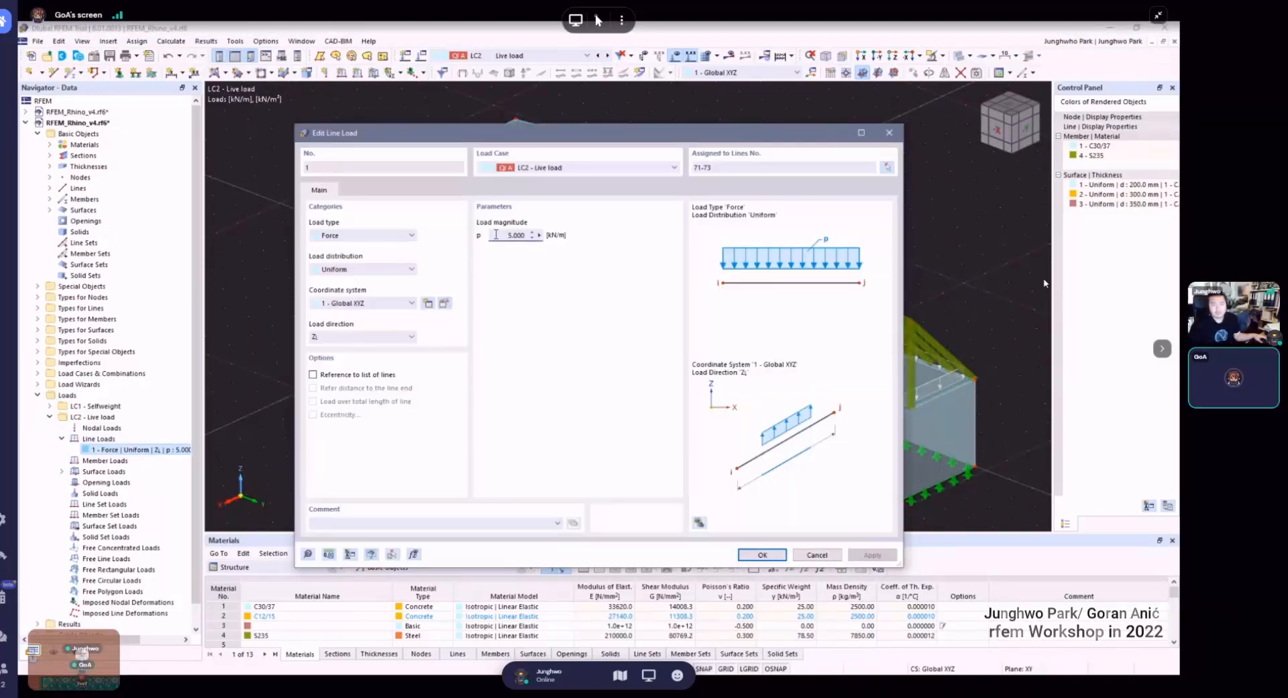
pyautogui.click(743, 551)
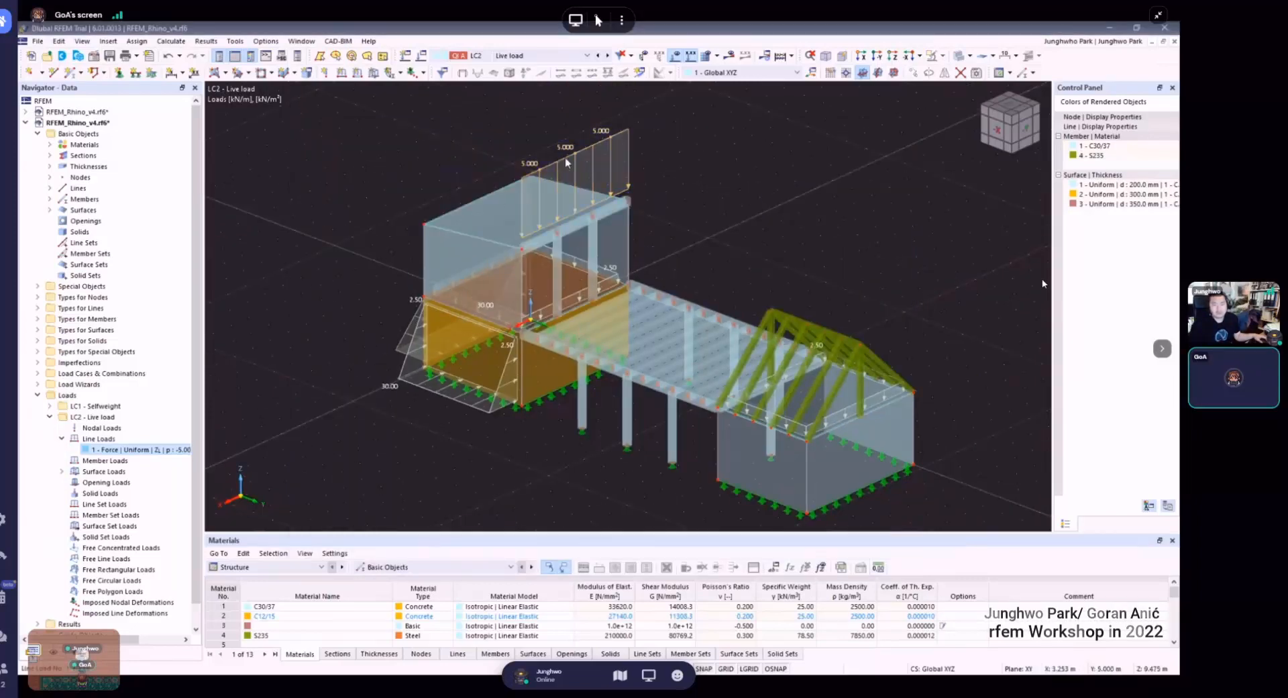
pyautogui.keyDown('ctrl'); pyautogui.moveTo(569, 225); pyautogui.dragTo(589, 224, button='middle'); pyautogui.keyUp('ctrl')
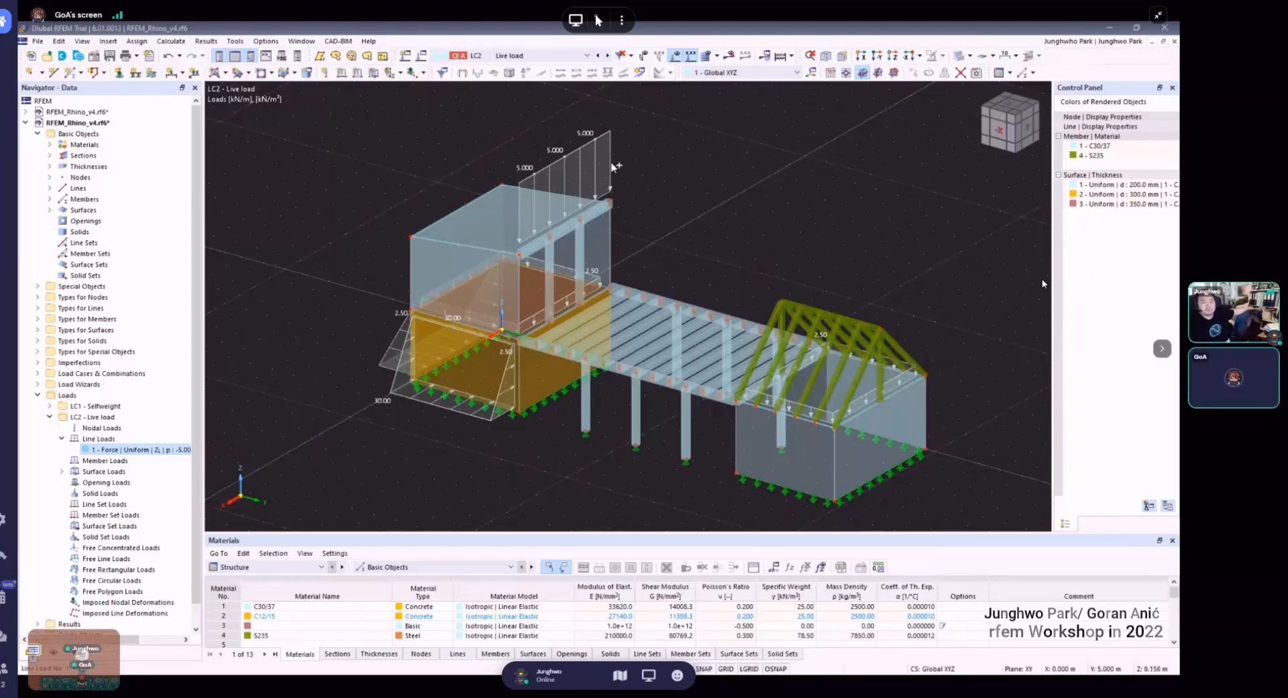
pyautogui.hotkey('ctrl', 'z')
# - Try reversing the line load on line 73 alone with a magnitude of -5.000 kN/m, and undo the edit
pyautogui.moveTo(642, 249); pyautogui.dragTo(683, 228, button='middle')
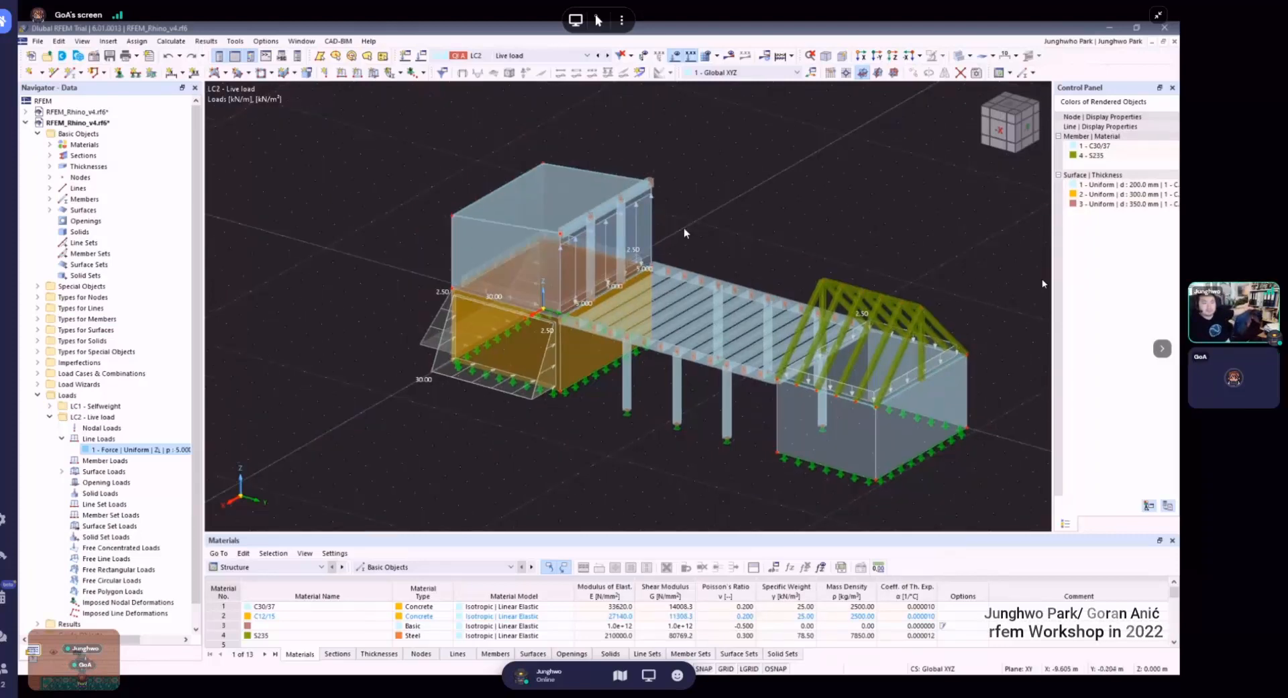
pyautogui.scroll(1, 651, 247)
pyautogui.scroll(3, 652, 249)
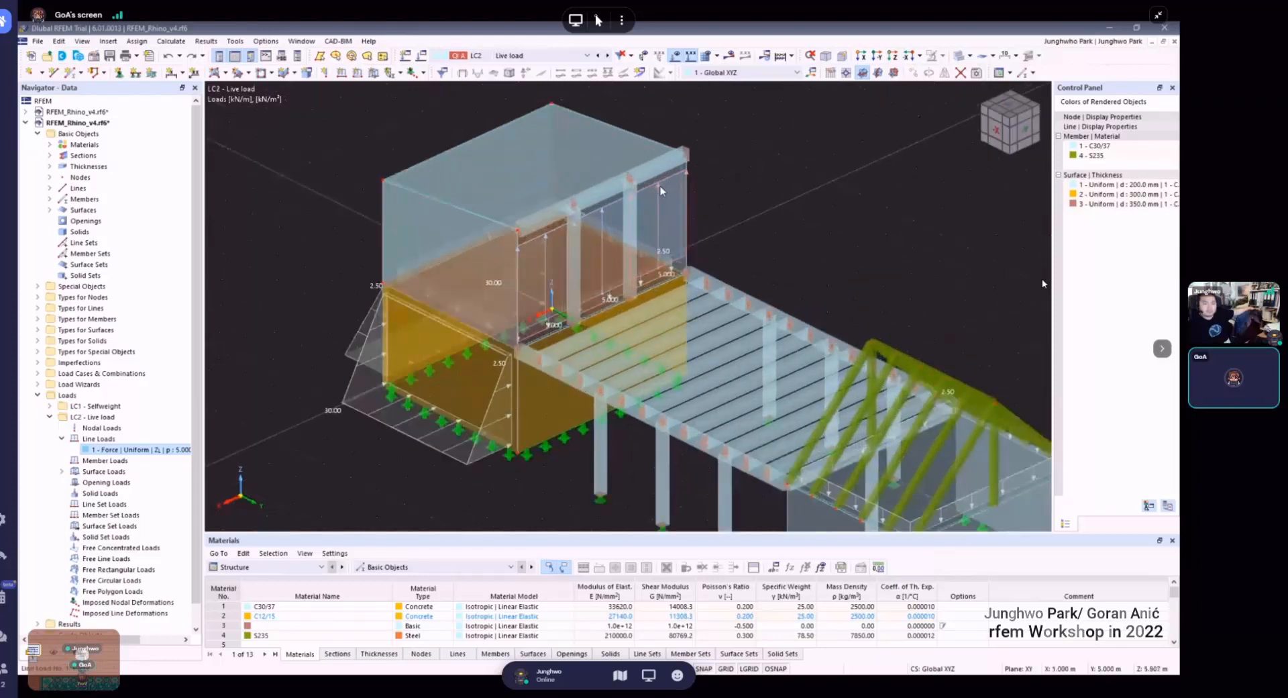
pyautogui.moveTo(661, 190)
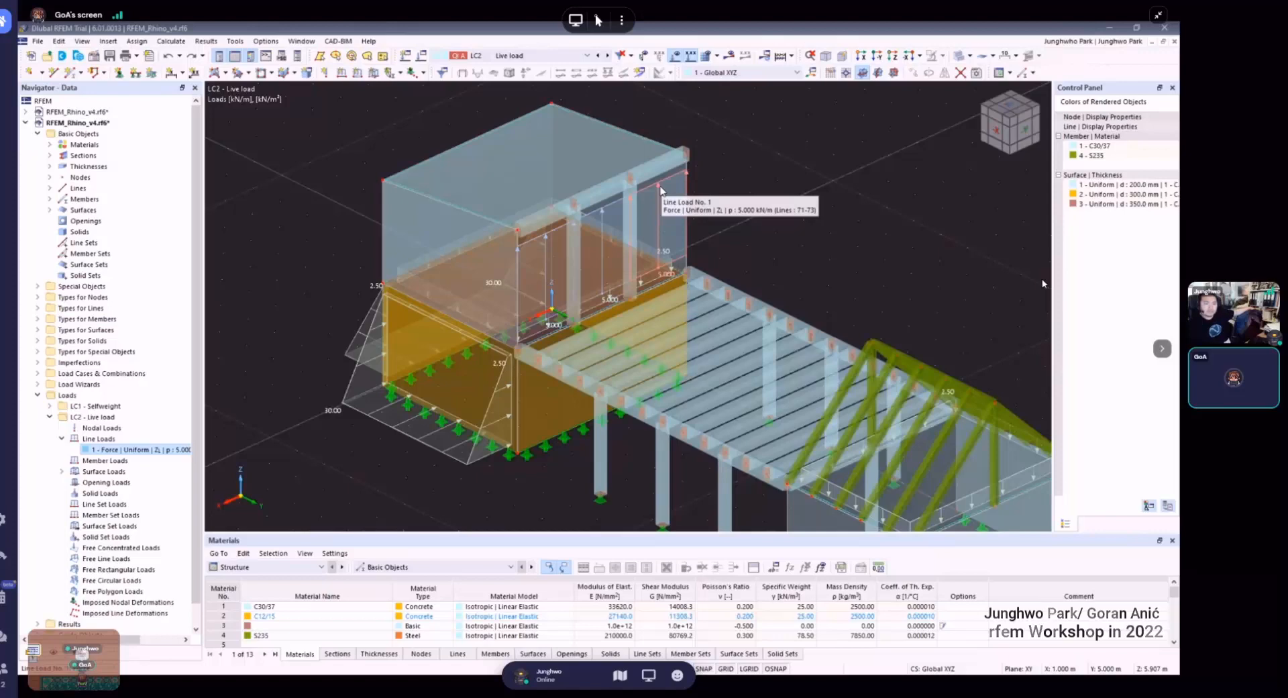
pyautogui.scroll(-1, 661, 190)
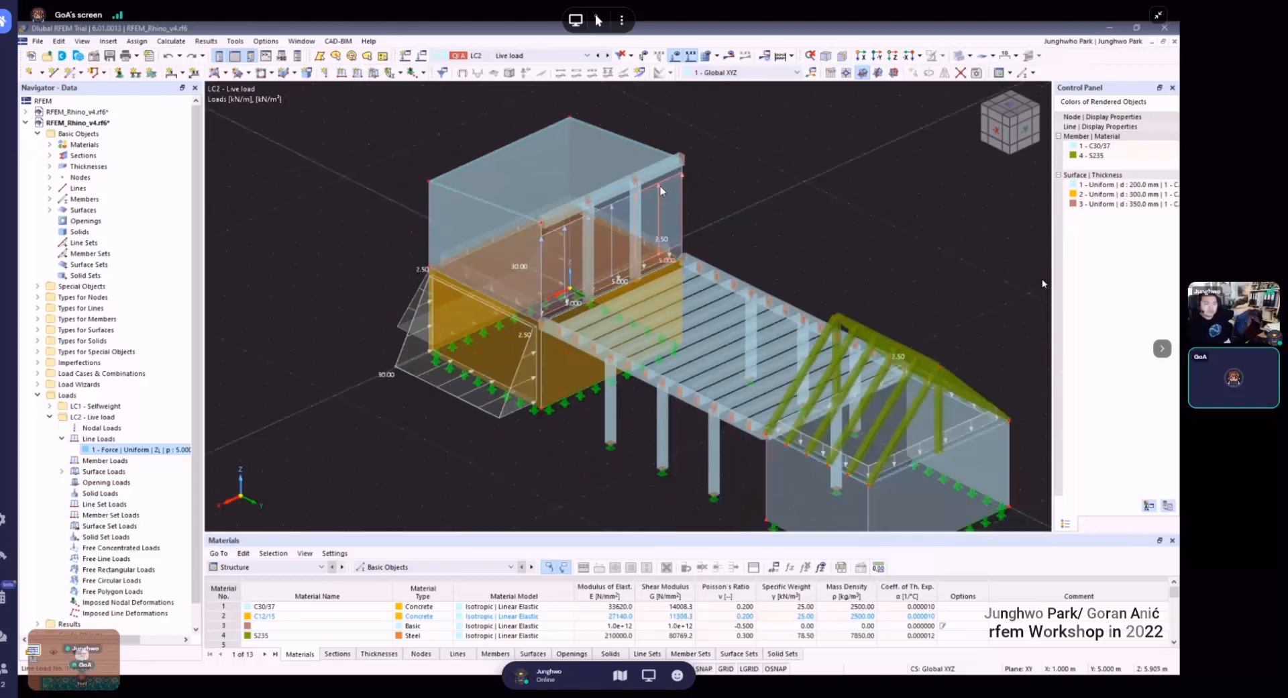
pyautogui.doubleClick(661, 191)
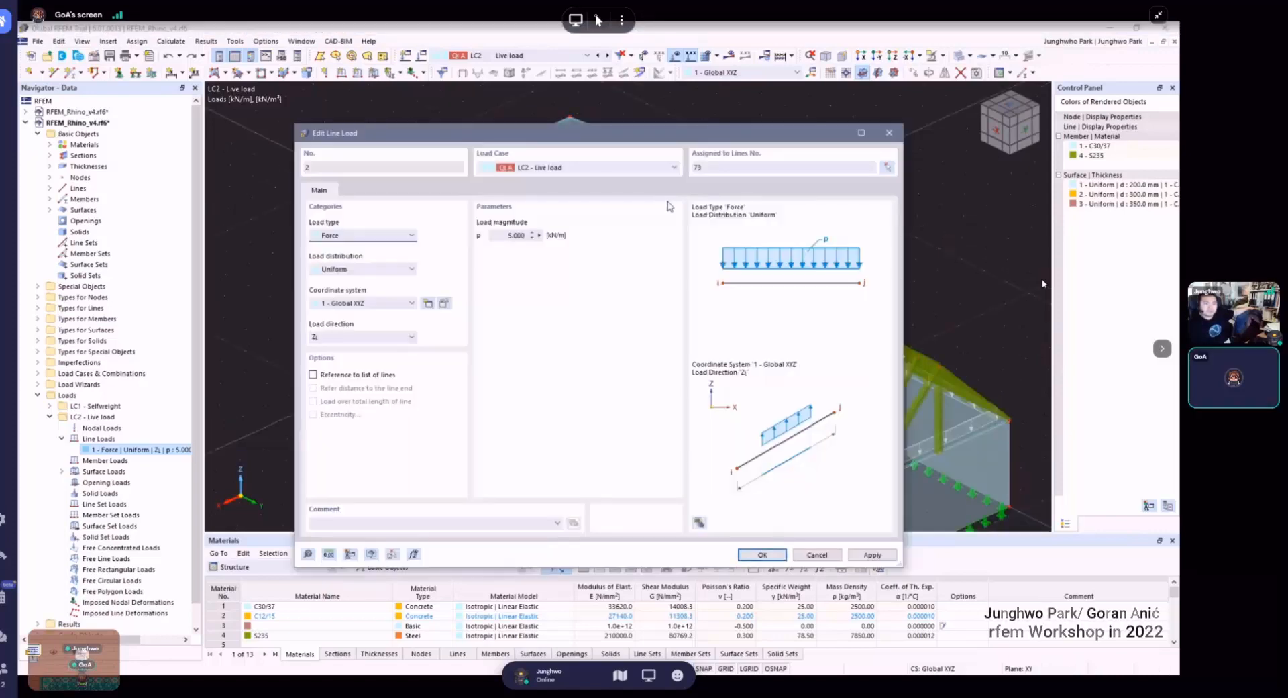
pyautogui.click(504, 233)
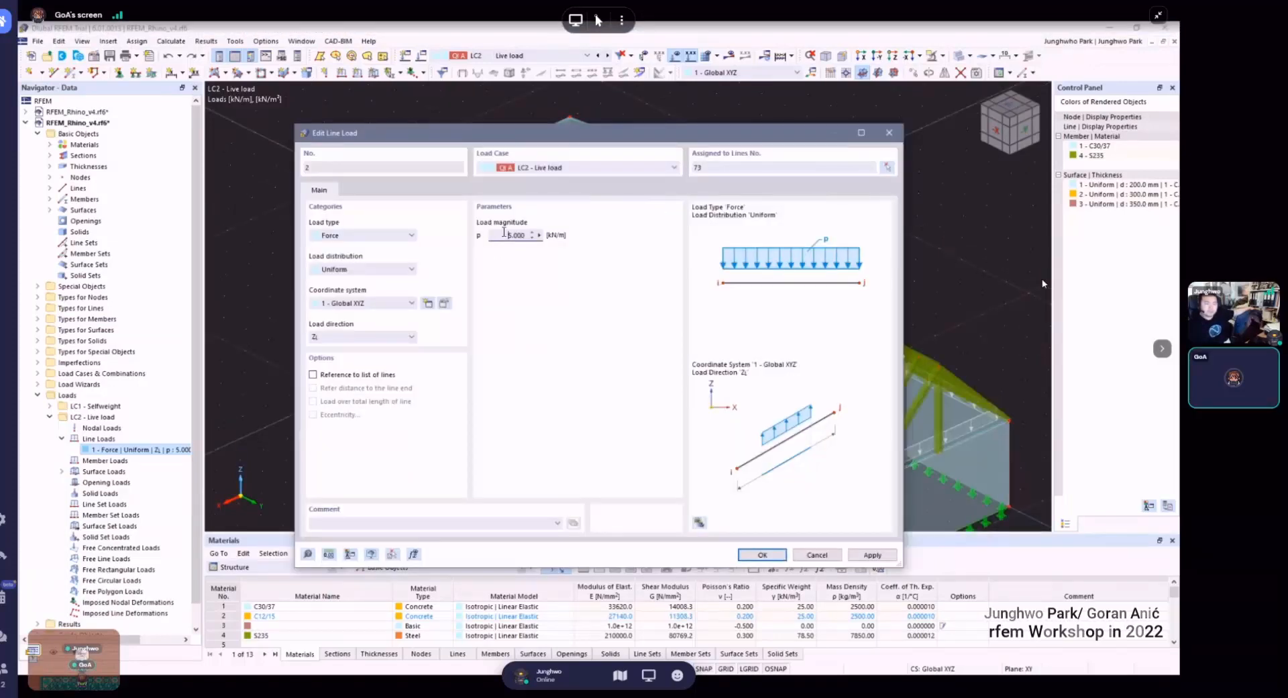
pyautogui.click(756, 552)
pyautogui.scroll(-2, 779, 253)
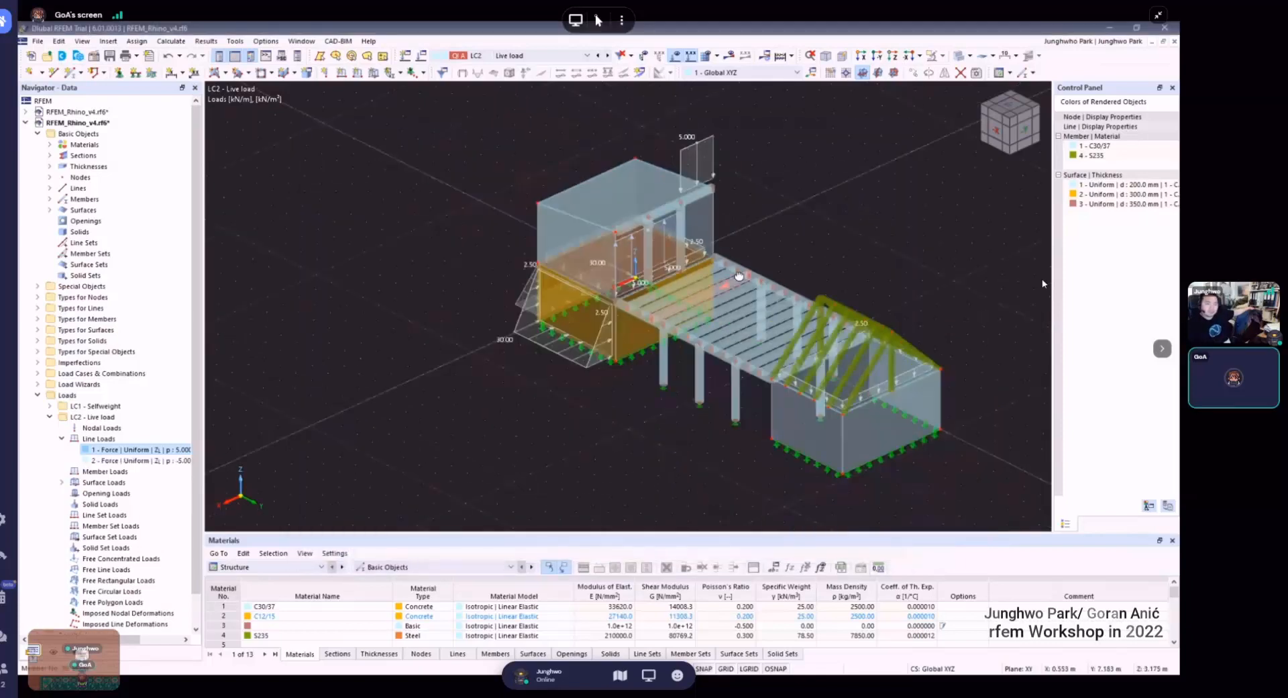
pyautogui.keyDown('ctrl'); pyautogui.moveTo(737, 276); pyautogui.dragTo(686, 187, button='middle'); pyautogui.keyUp('ctrl')
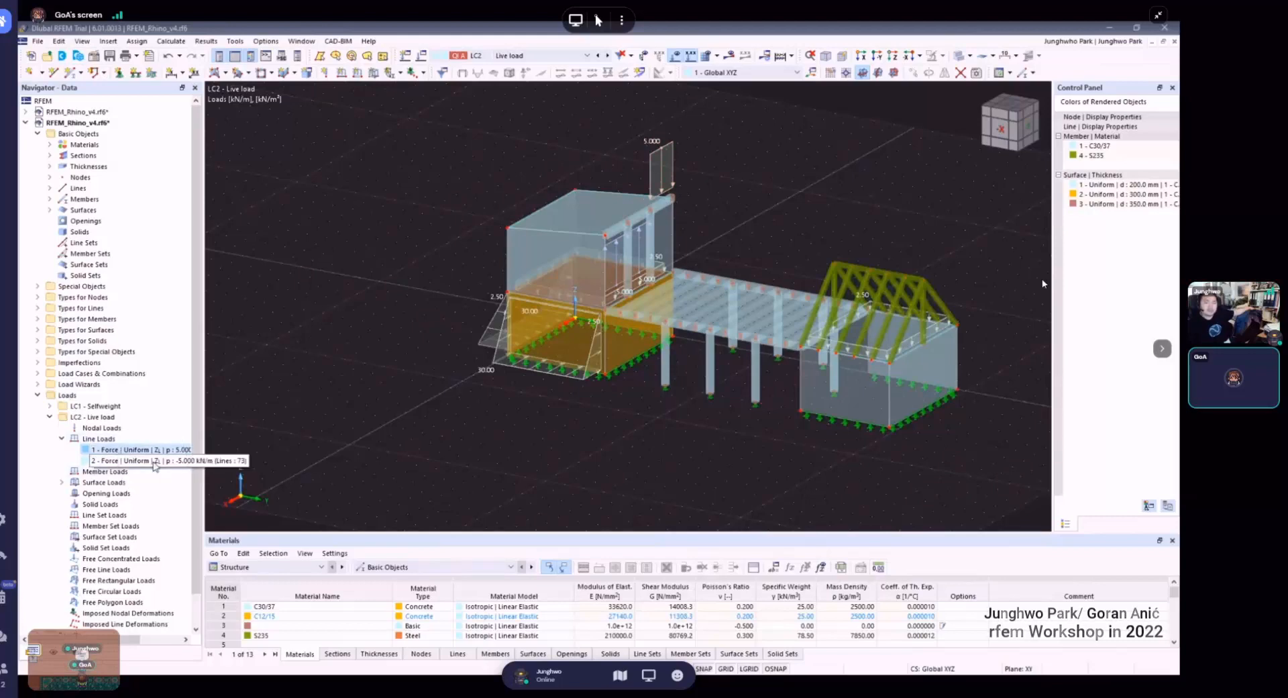
pyautogui.hotkey('ctrl', 'z')
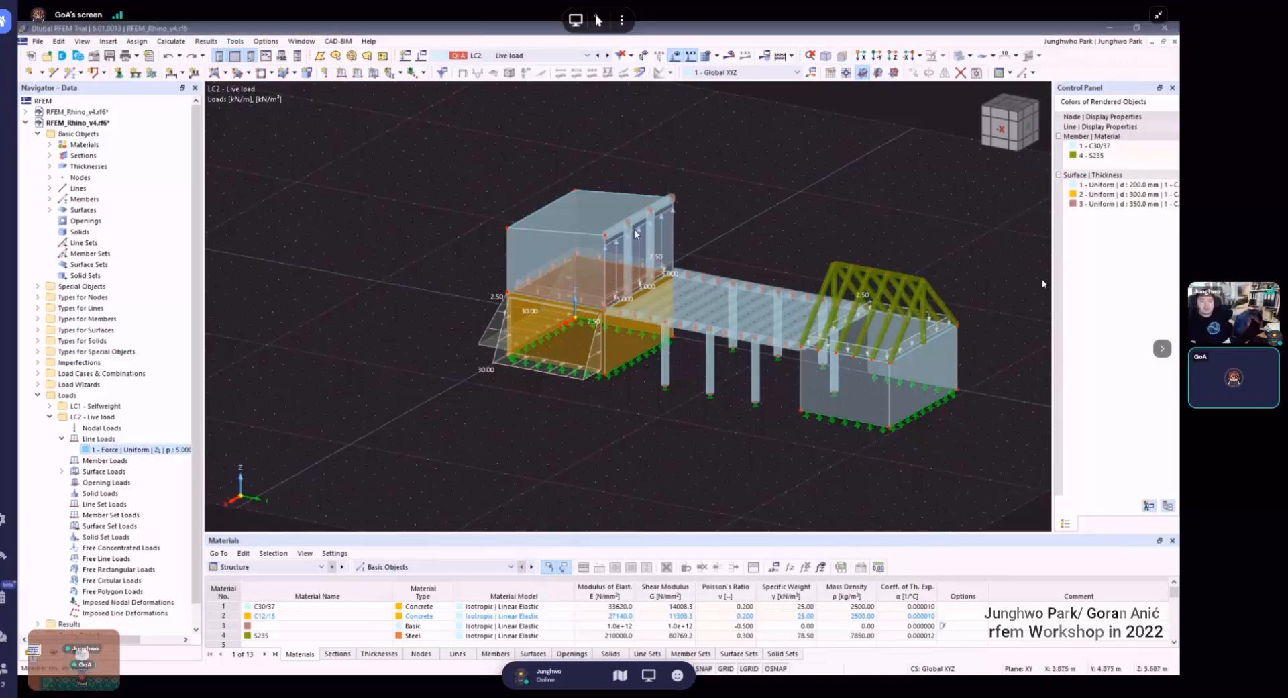
pyautogui.scroll(5, 634, 228)
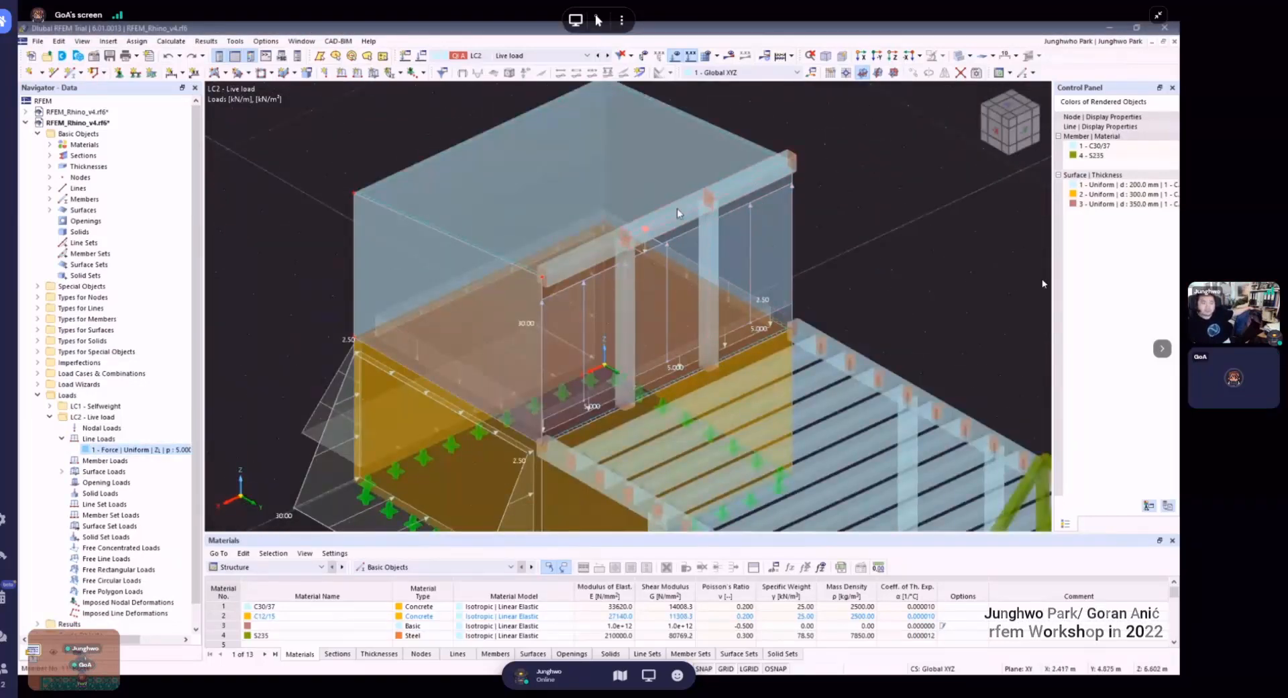
# - Set the magnitude p of the line load on lines 71-73 to -5.000 kN/m and confirm the edit
pyautogui.scroll(-3, 677, 208)
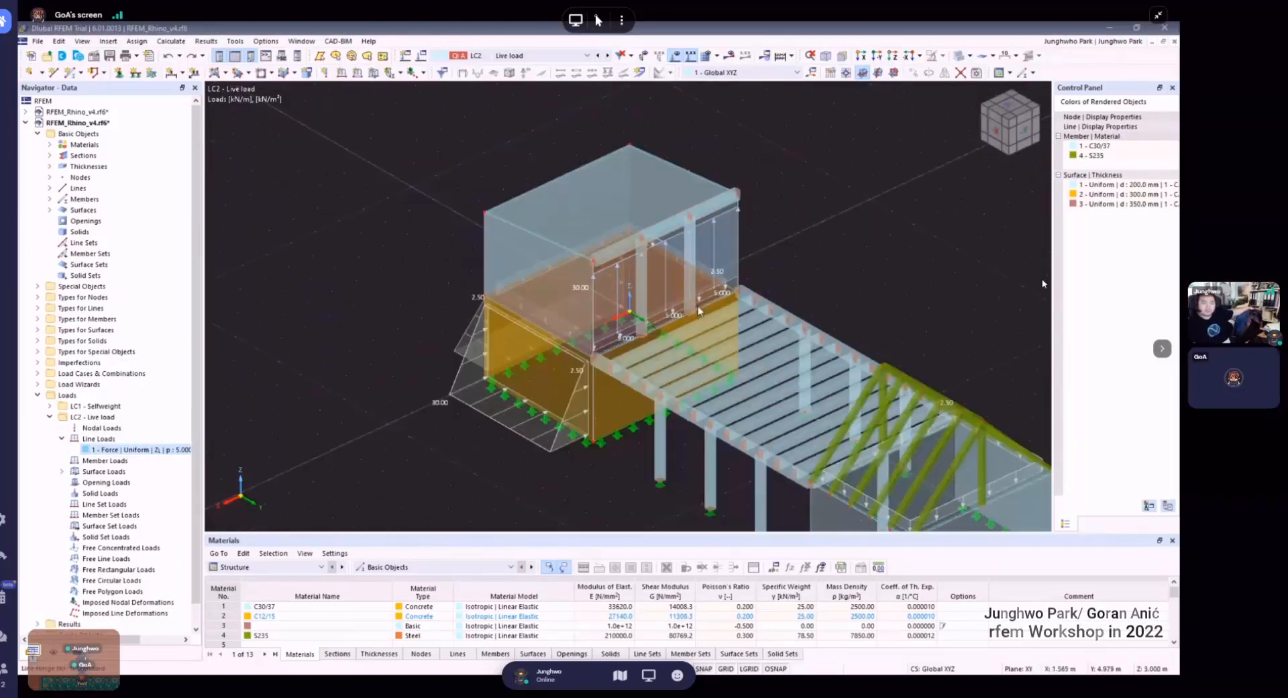
pyautogui.doubleClick(147, 454)
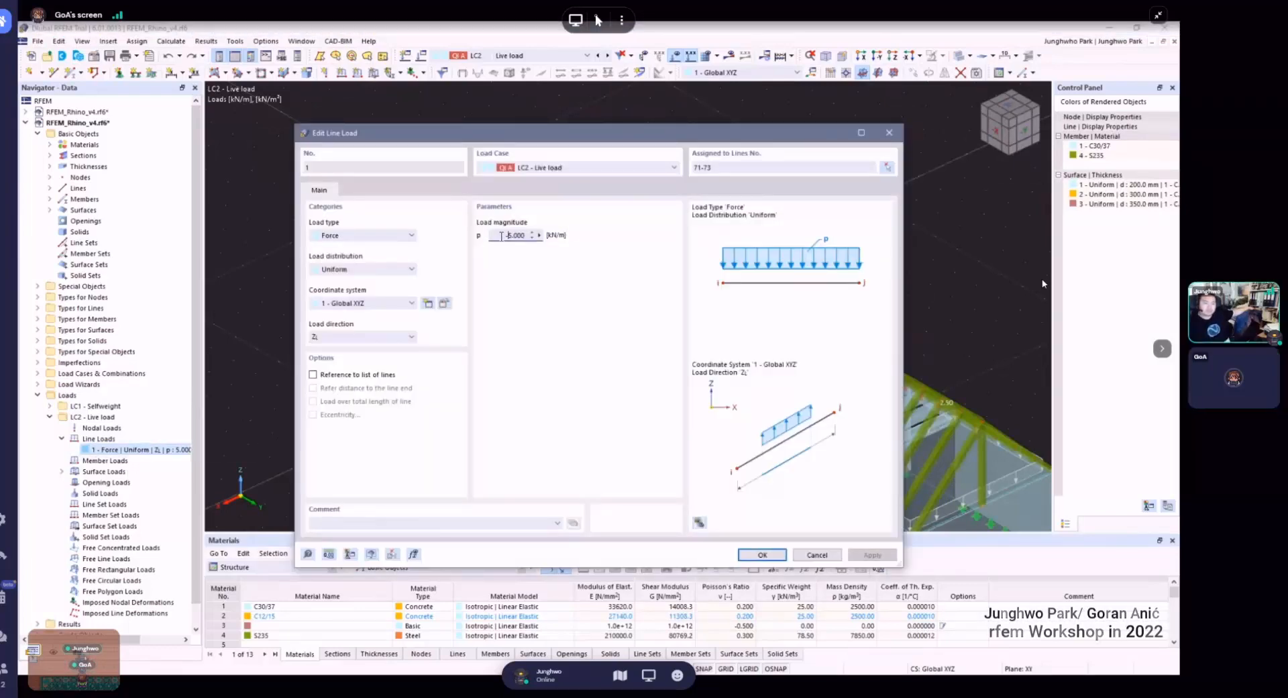
pyautogui.press('Return')
pyautogui.keyDown('ctrl'); pyautogui.moveTo(784, 283); pyautogui.dragTo(732, 292, button='middle'); pyautogui.keyUp('ctrl')
pyautogui.scroll(-3, 649, 240)
pyautogui.keyDown('ctrl'); pyautogui.moveTo(605, 396); pyautogui.dragTo(260, 444, button='middle'); pyautogui.keyUp('ctrl')
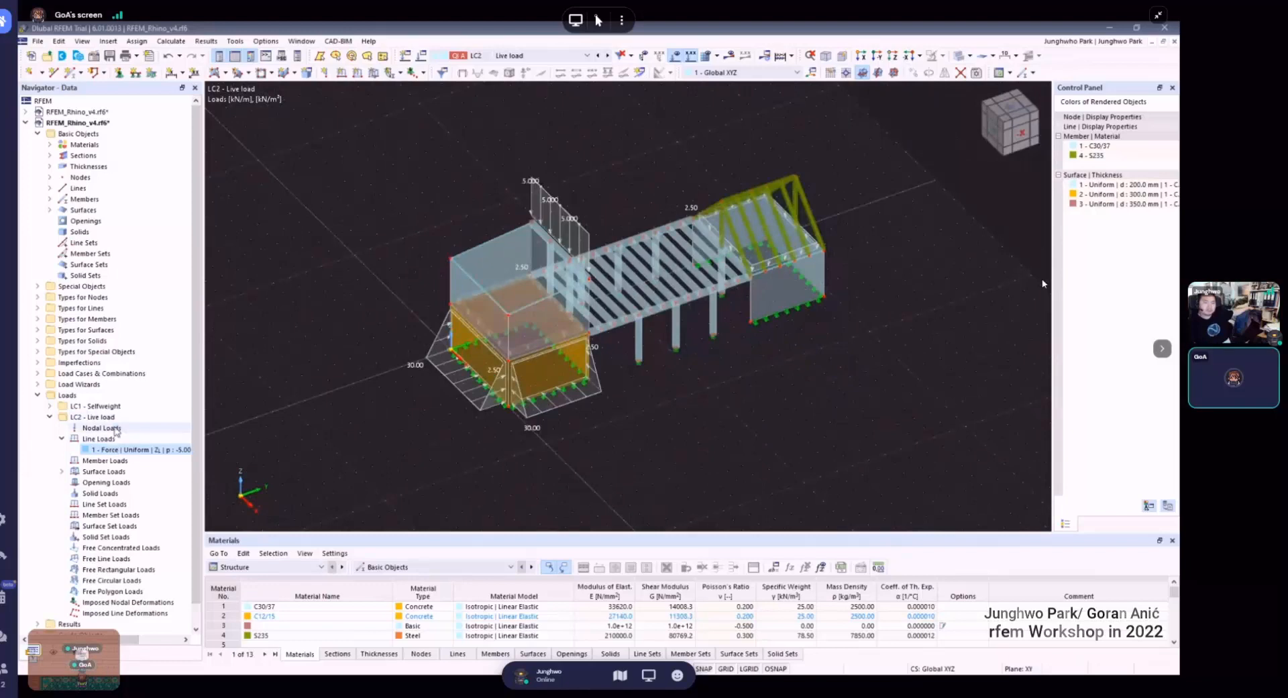
# - Create a new LC2 nodal load and assign it to nodes 20, 23, 32 and 35 along the bridge deck's two edge beams
pyautogui.rightClick(116, 429)
pyautogui.click(221, 448)
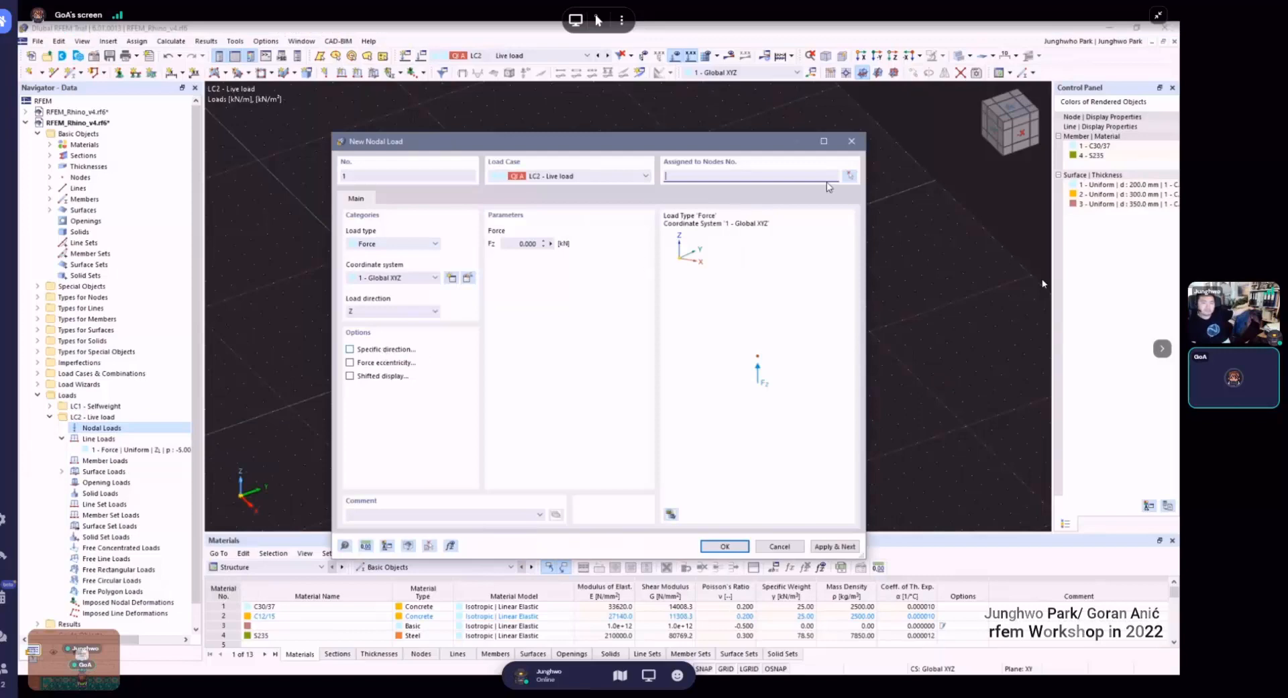
pyautogui.click(850, 176)
pyautogui.scroll(4, 673, 302)
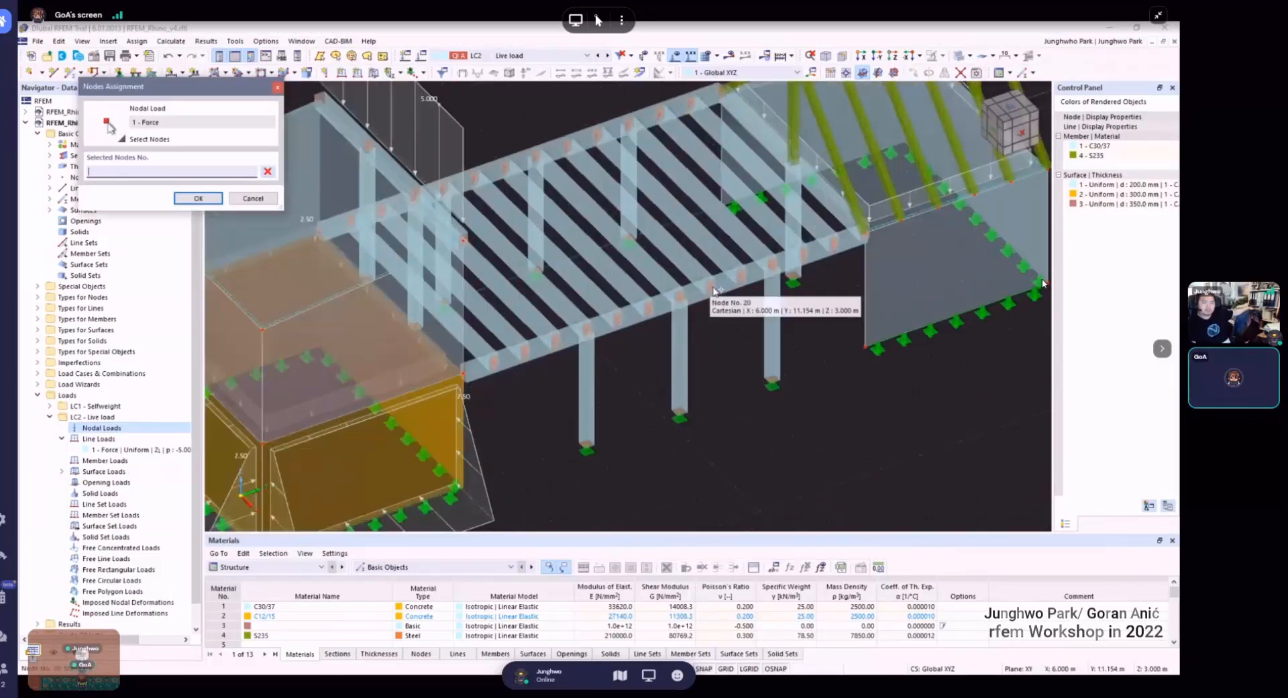
pyautogui.click(710, 286)
pyautogui.click(567, 144)
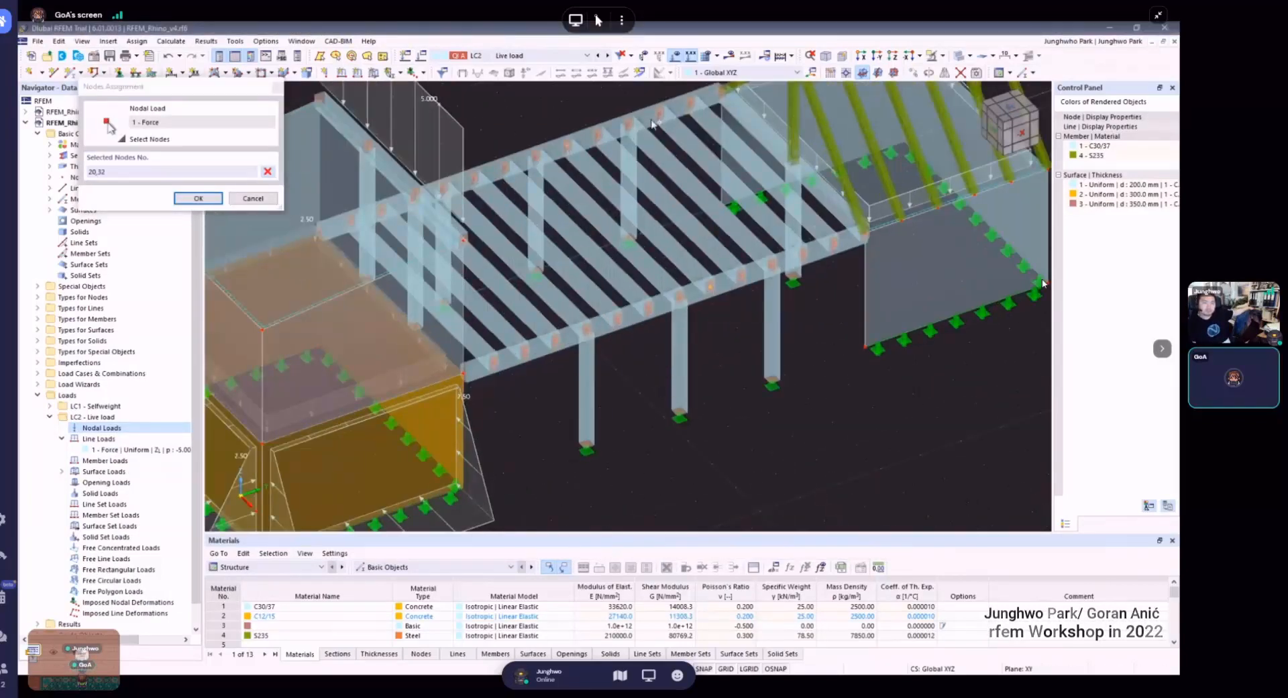
pyautogui.click(659, 112)
pyautogui.click(804, 254)
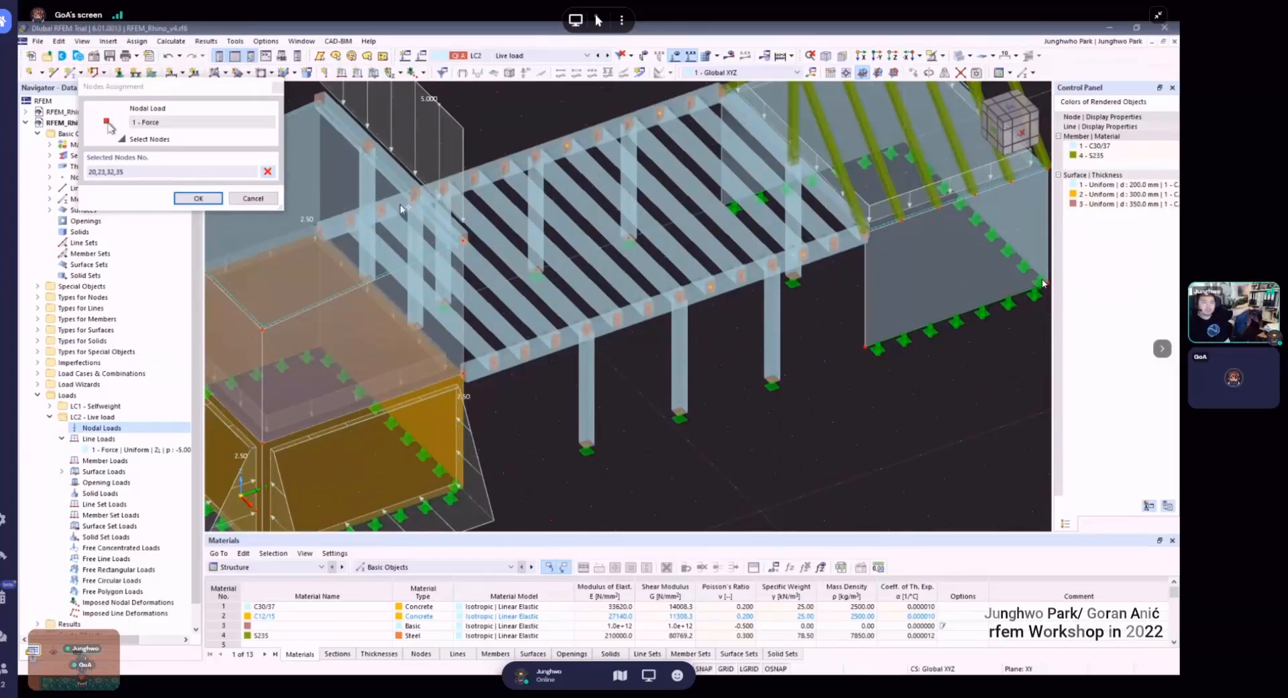
pyautogui.click(198, 198)
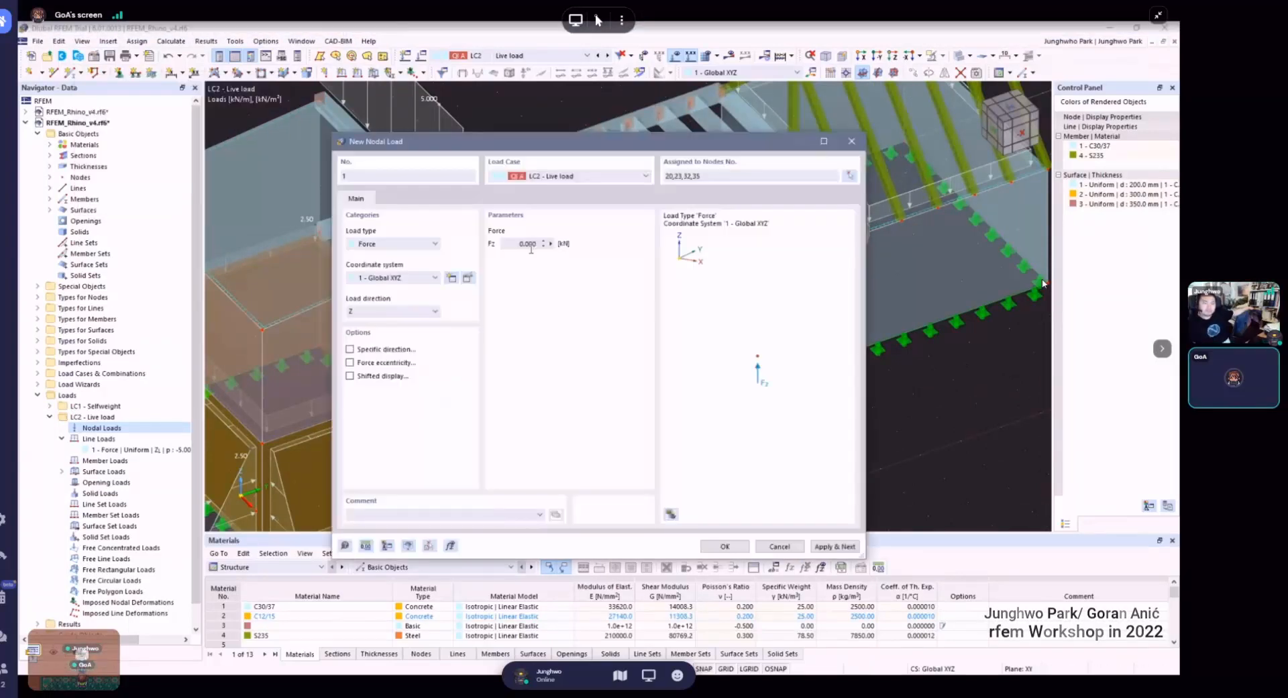
# - Set the nodal force Fz to 20.000 kN in global Z direction and confirm the new nodal load
pyautogui.write('20')
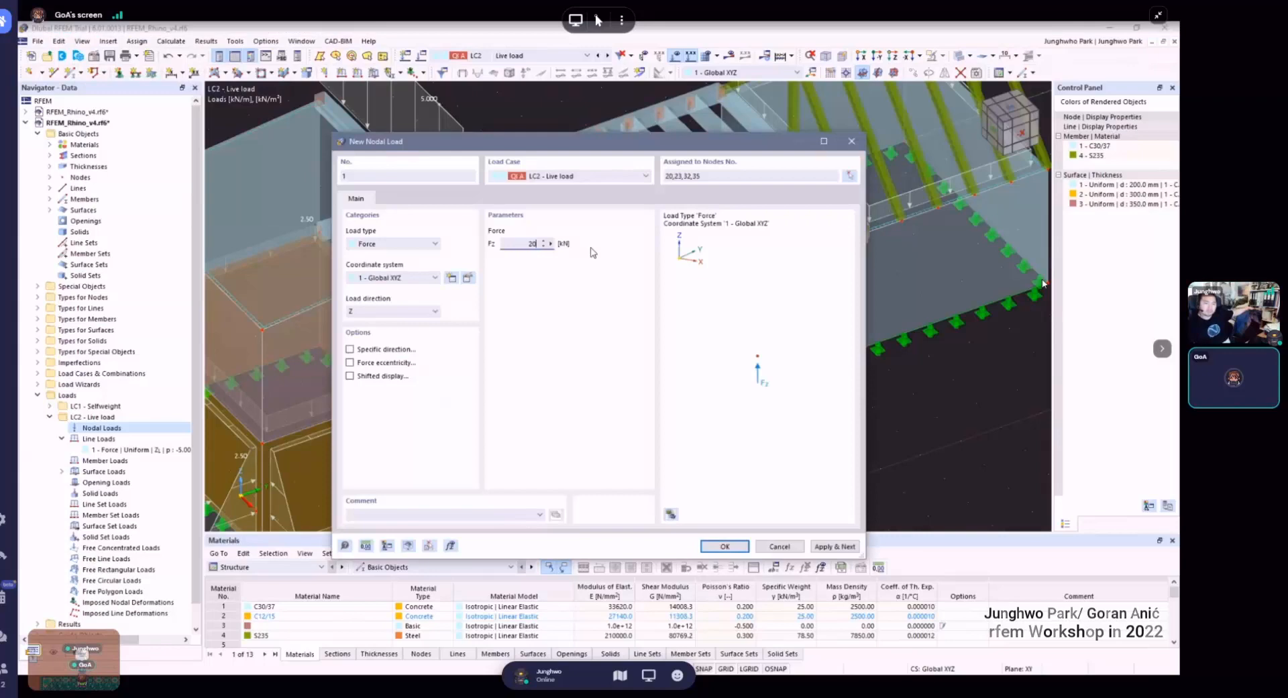
pyautogui.press('Tab')
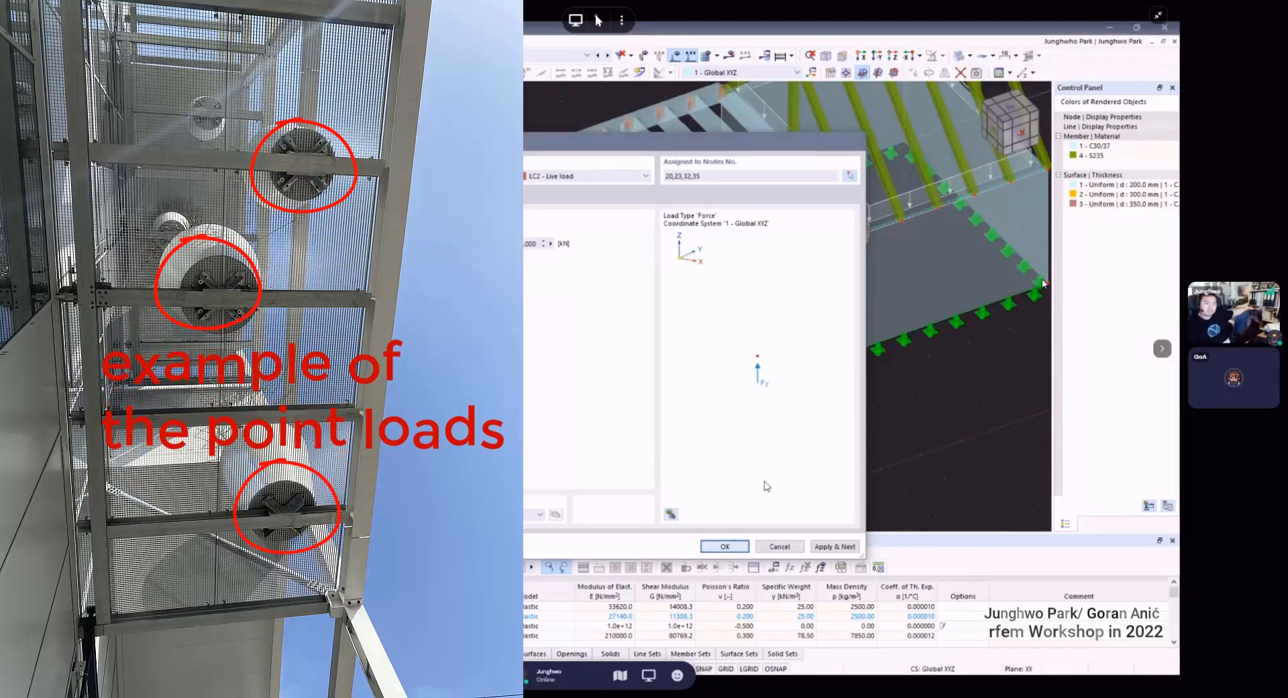
pyautogui.click(725, 547)
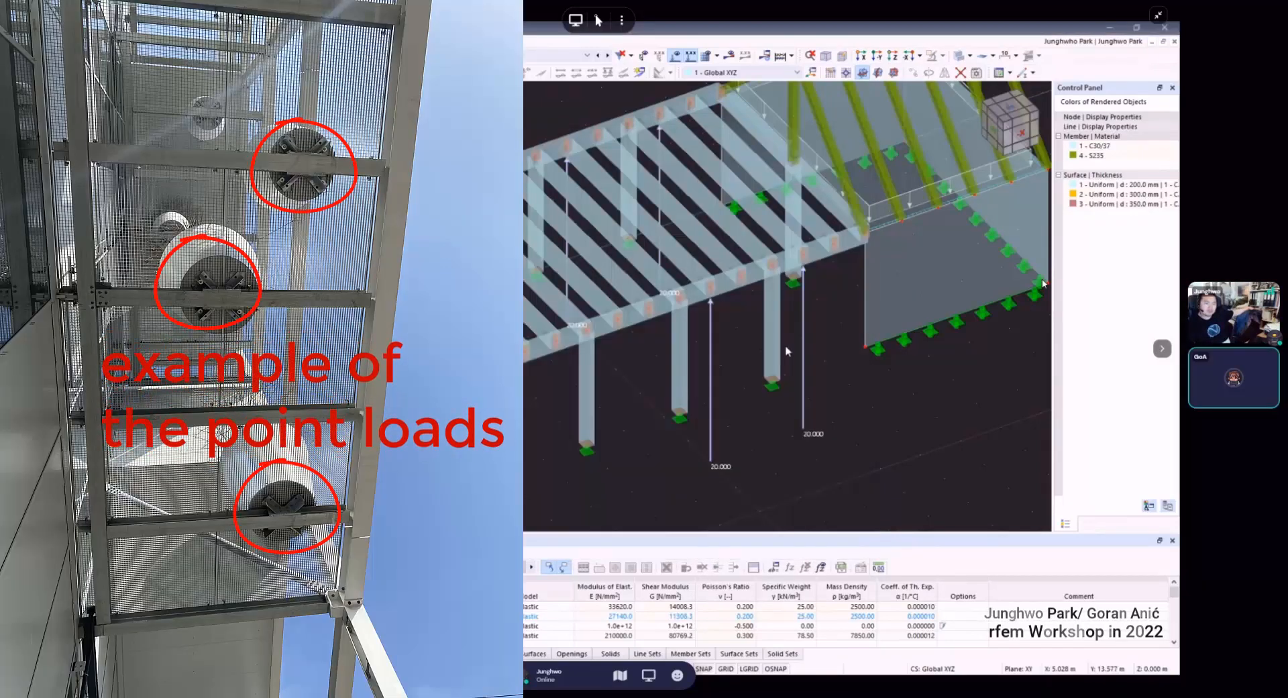
# - Reverse the nodal load on the bridge deck by setting its force Fz to -20.000 kN
pyautogui.keyDown('ctrl'); pyautogui.moveTo(785, 344); pyautogui.dragTo(669, 434, button='middle'); pyautogui.keyUp('ctrl')
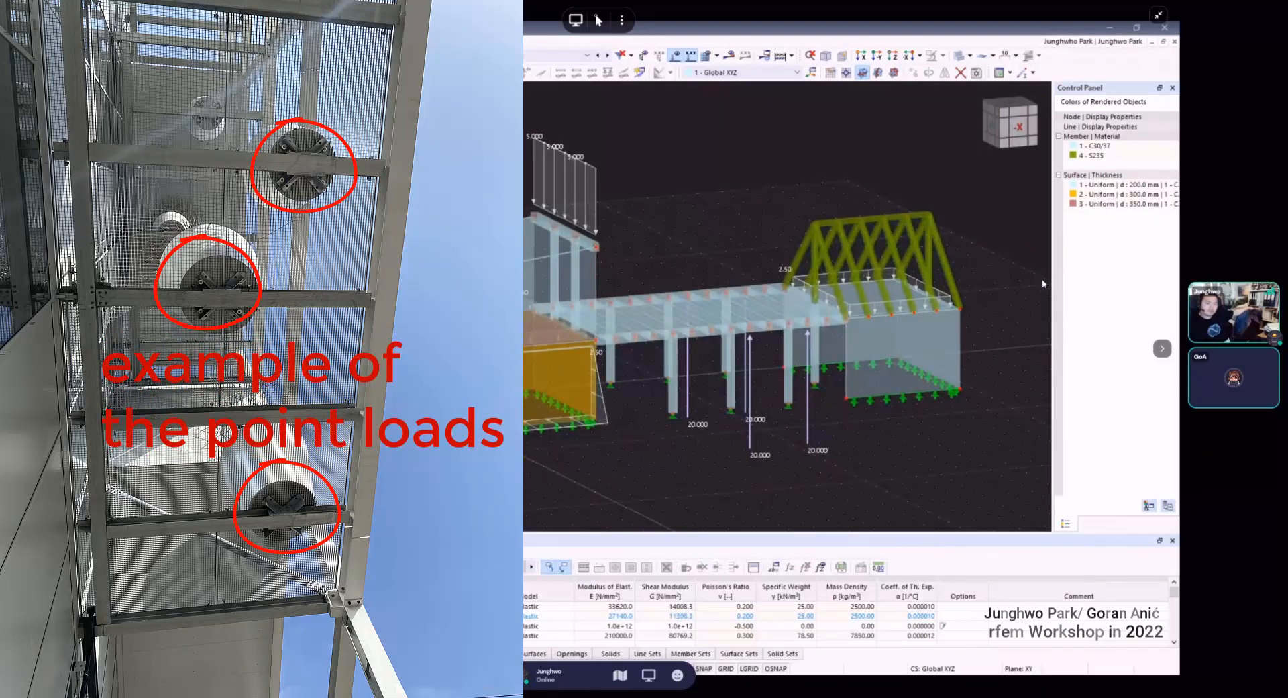
pyautogui.doubleClick(140, 439)
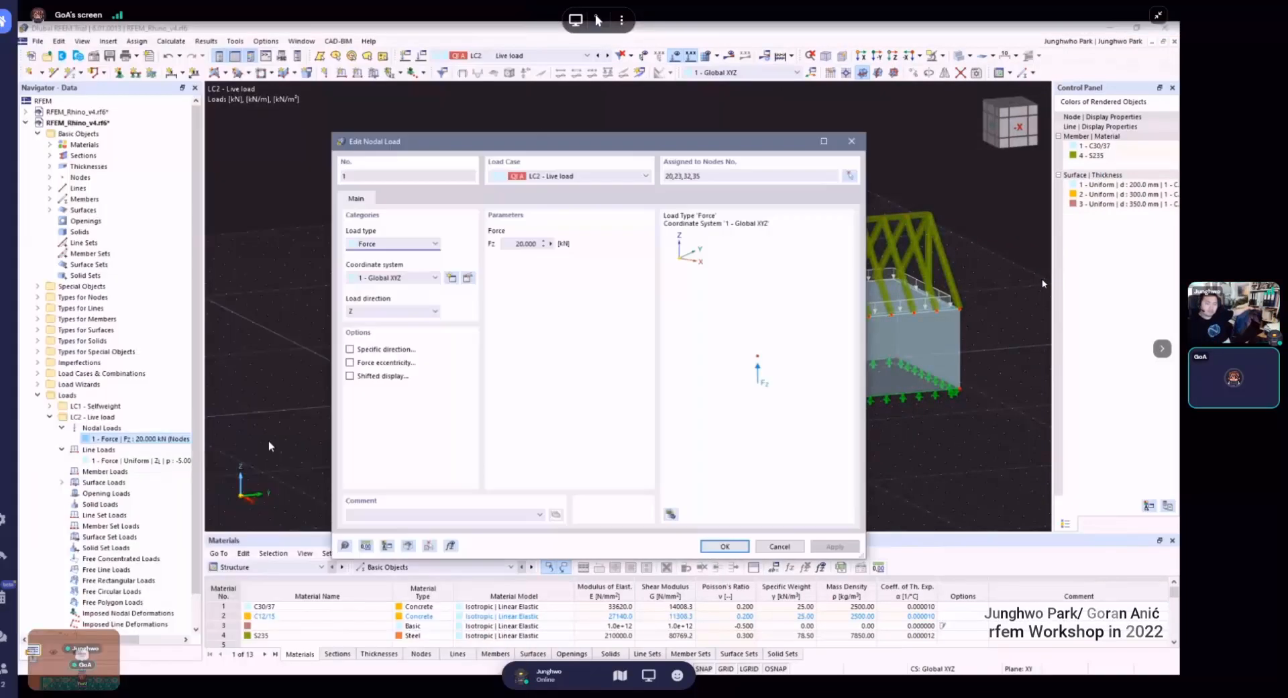
pyautogui.click(508, 246)
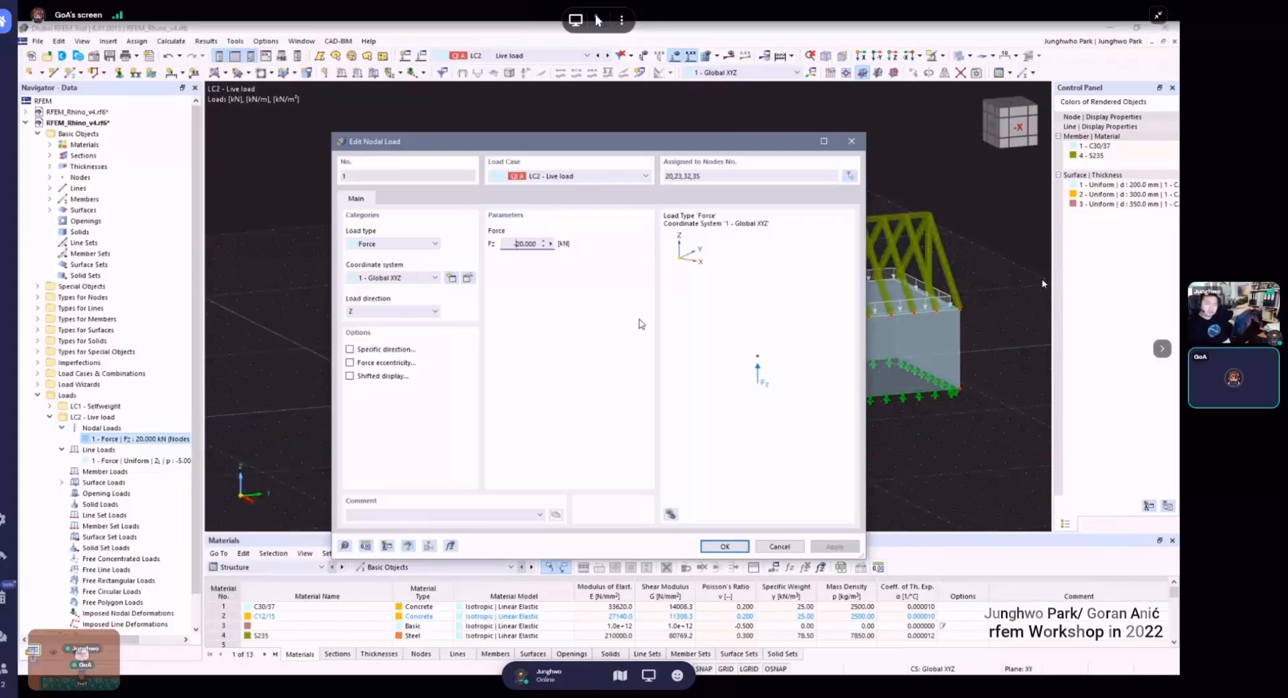
pyautogui.press('Return')
pyautogui.scroll(-3, 693, 273)
pyautogui.keyDown('ctrl'); pyautogui.moveTo(693, 274); pyautogui.dragTo(728, 367, button='middle'); pyautogui.keyUp('ctrl')
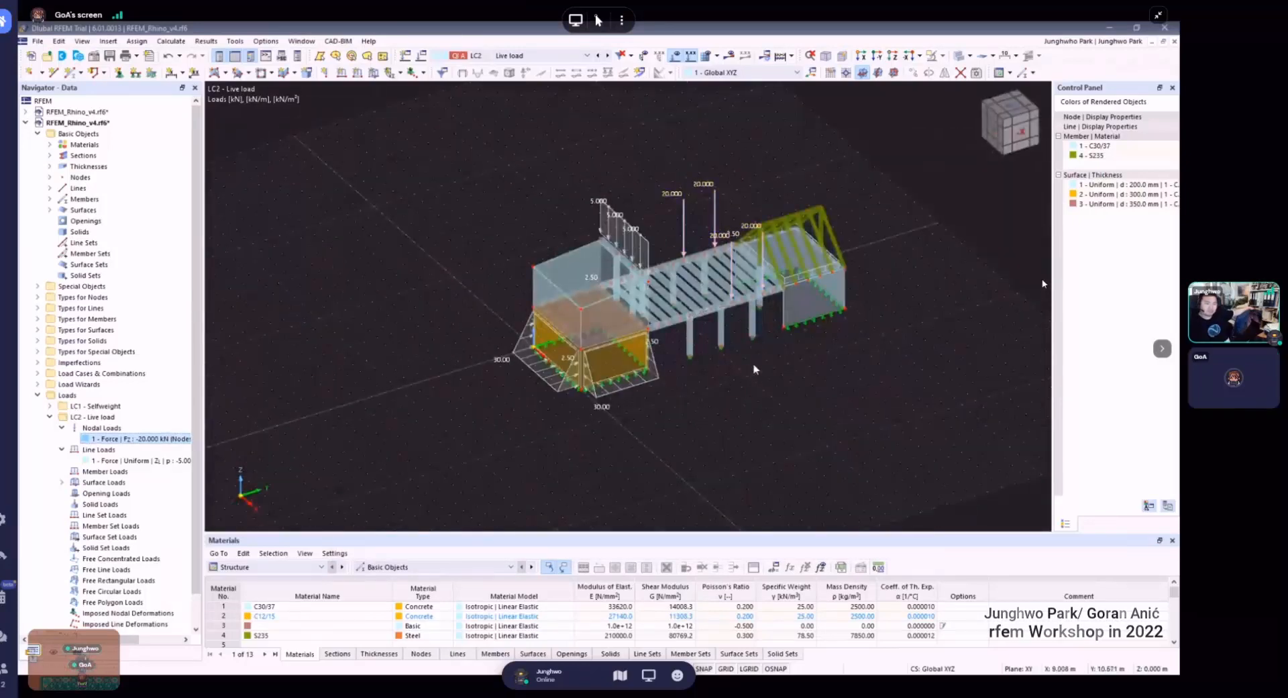
# - Examine the whole model from several angles to review the direction and placement of the LC2 nodal, line and surface loads
pyautogui.scroll(5, 755, 369)
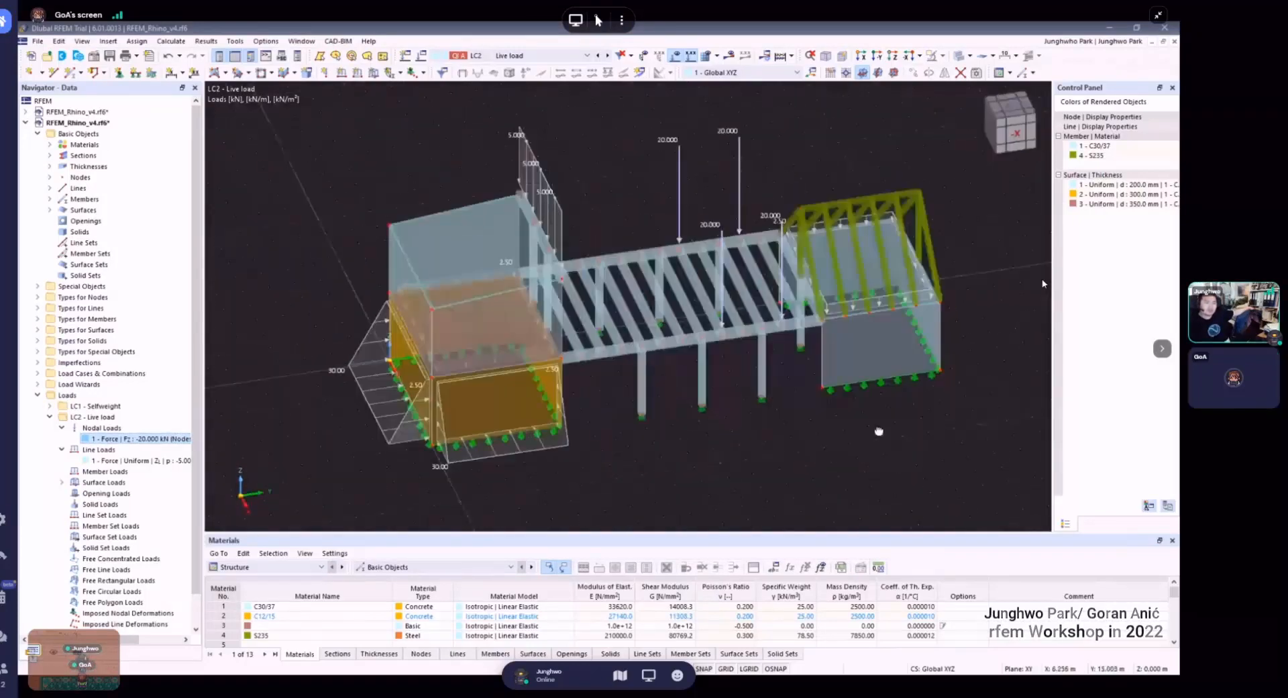
pyautogui.keyDown('ctrl'); pyautogui.moveTo(879, 431); pyautogui.dragTo(857, 434, button='middle'); pyautogui.keyUp('ctrl')
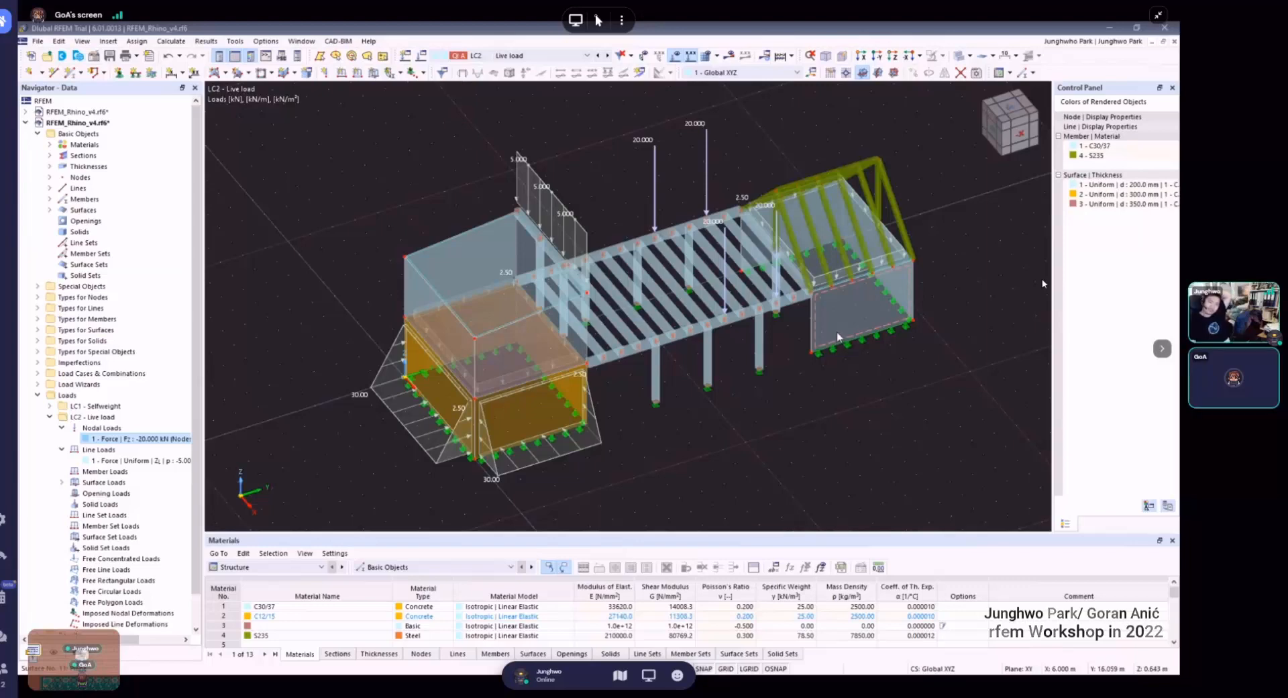
pyautogui.keyDown('ctrl'); pyautogui.moveTo(836, 332); pyautogui.dragTo(885, 354, button='middle'); pyautogui.keyUp('ctrl')
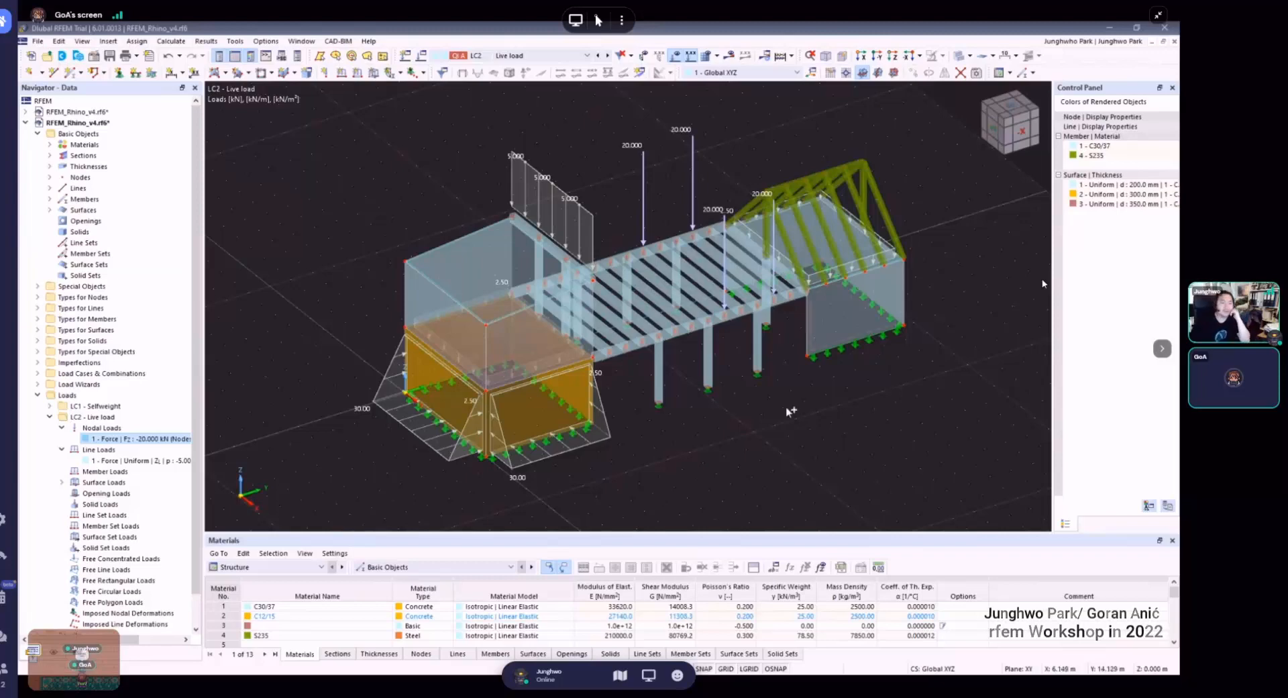
pyautogui.scroll(-1, 775, 416)
pyautogui.keyDown('ctrl'); pyautogui.moveTo(765, 420); pyautogui.dragTo(793, 440, button='middle'); pyautogui.keyUp('ctrl')
pyautogui.scroll(-3, 784, 449)
pyautogui.scroll(3, 795, 445)
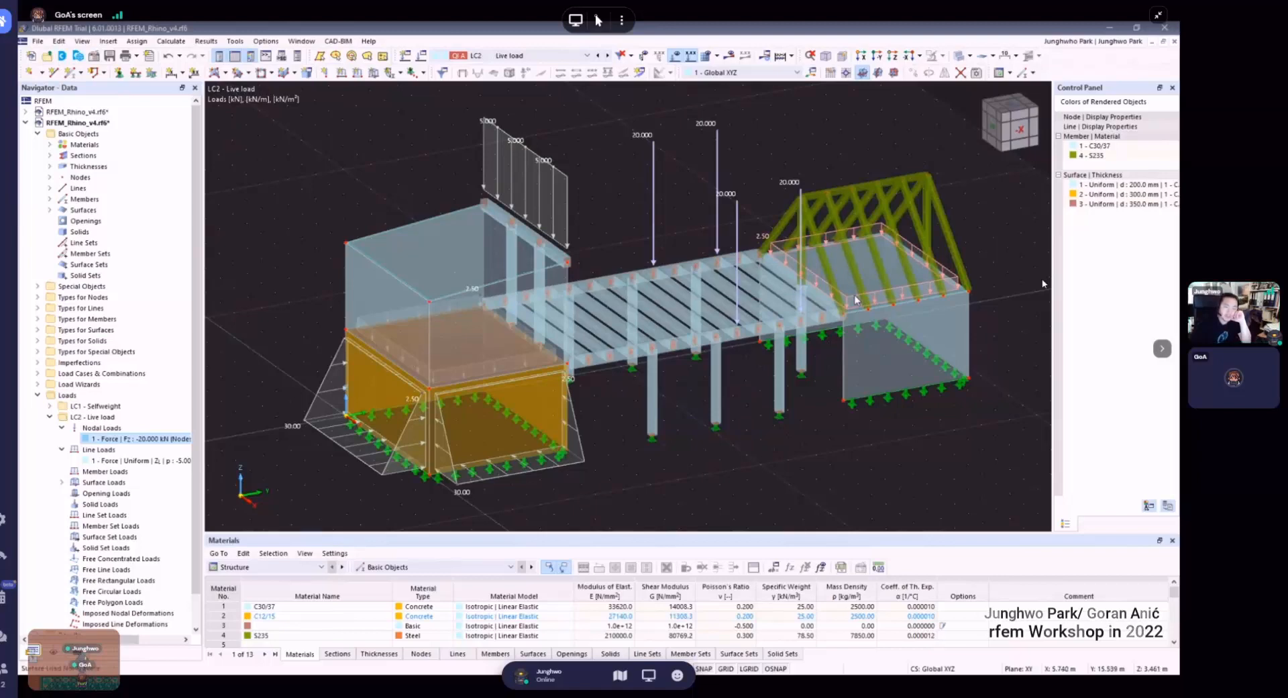
pyautogui.scroll(-5, 916, 394)
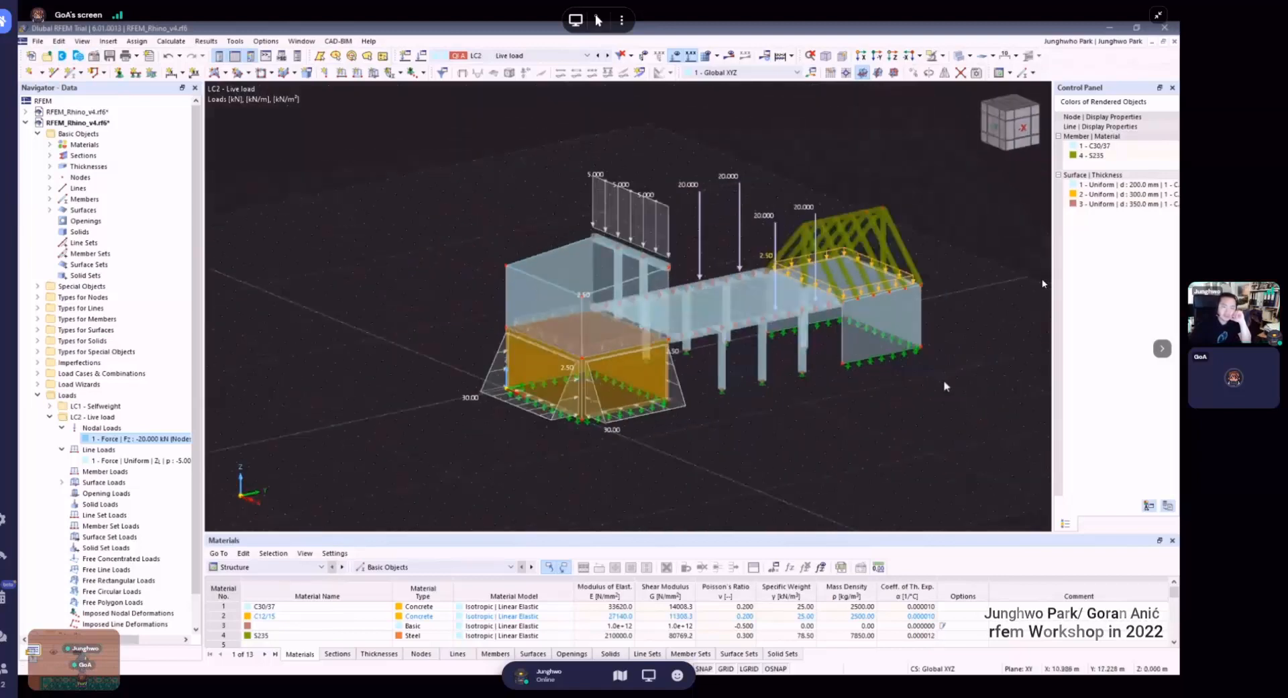
pyautogui.scroll(3, 956, 373)
pyautogui.scroll(-2, 968, 397)
pyautogui.keyDown('ctrl'); pyautogui.moveTo(967, 396); pyautogui.dragTo(646, 377, button='middle'); pyautogui.keyUp('ctrl')
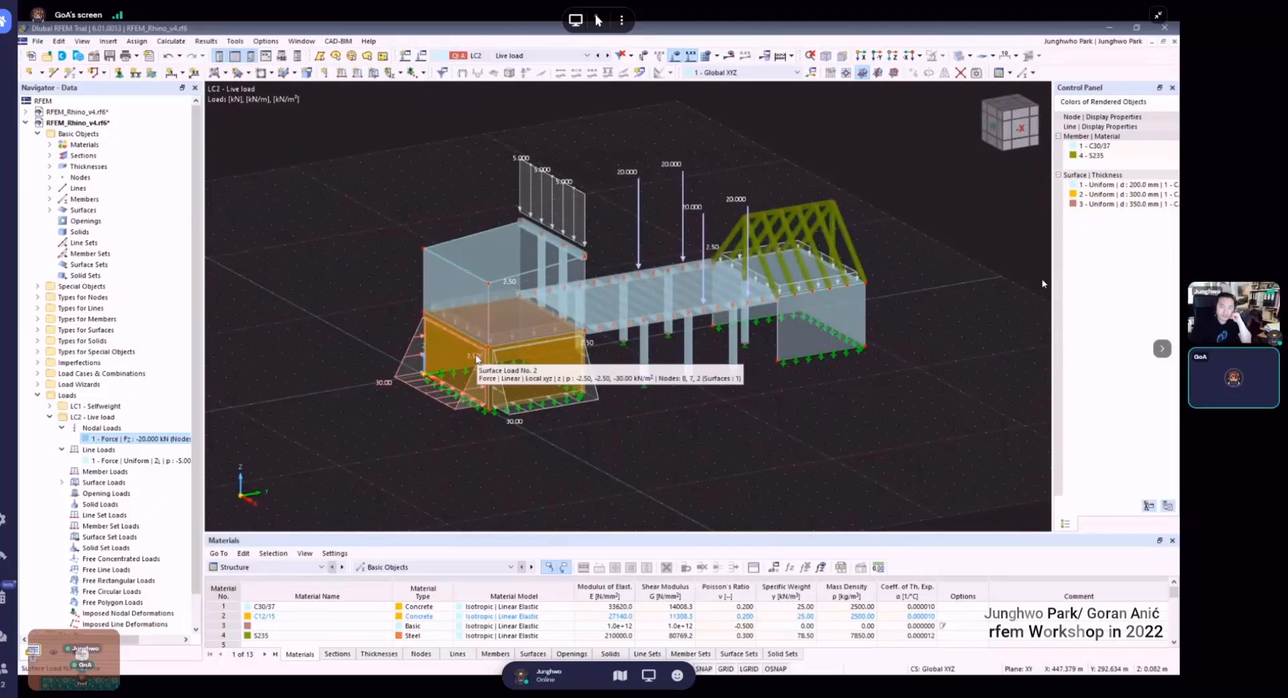
# - Collapse the nodal and line load lists under LC2 - Live load while keeping the load case itself expanded
pyautogui.click(49, 418)
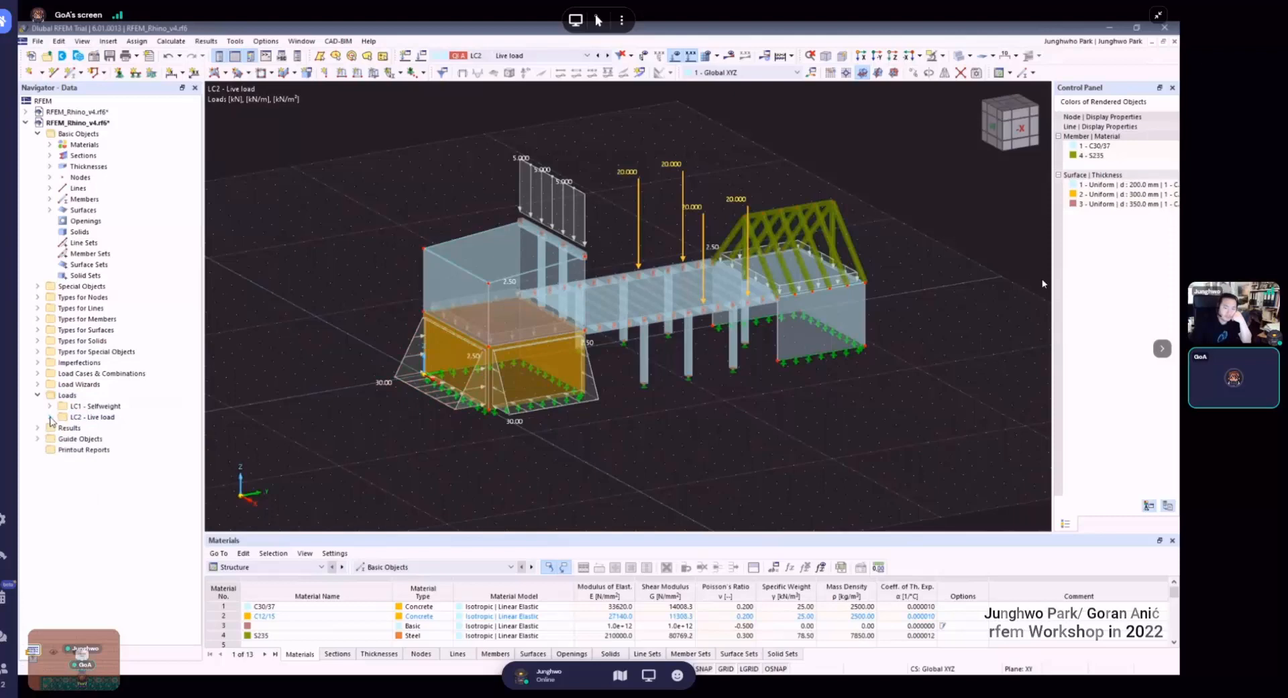
pyautogui.click(50, 417)
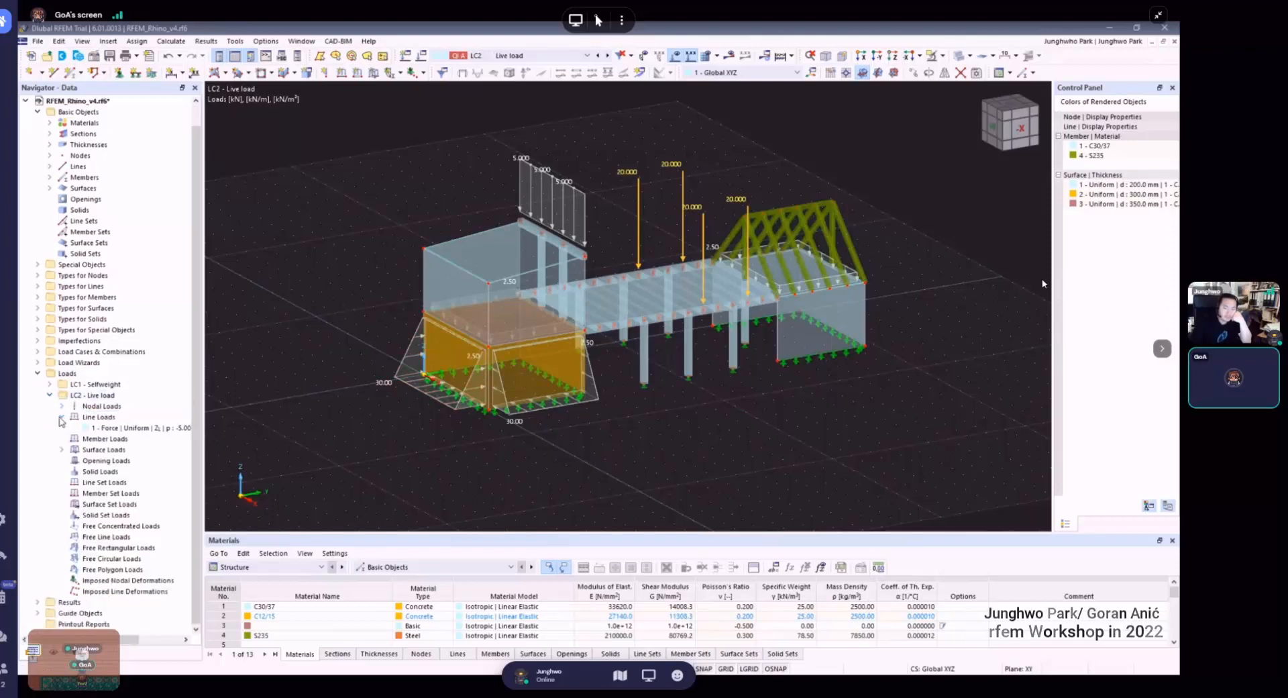
pyautogui.click(61, 417)
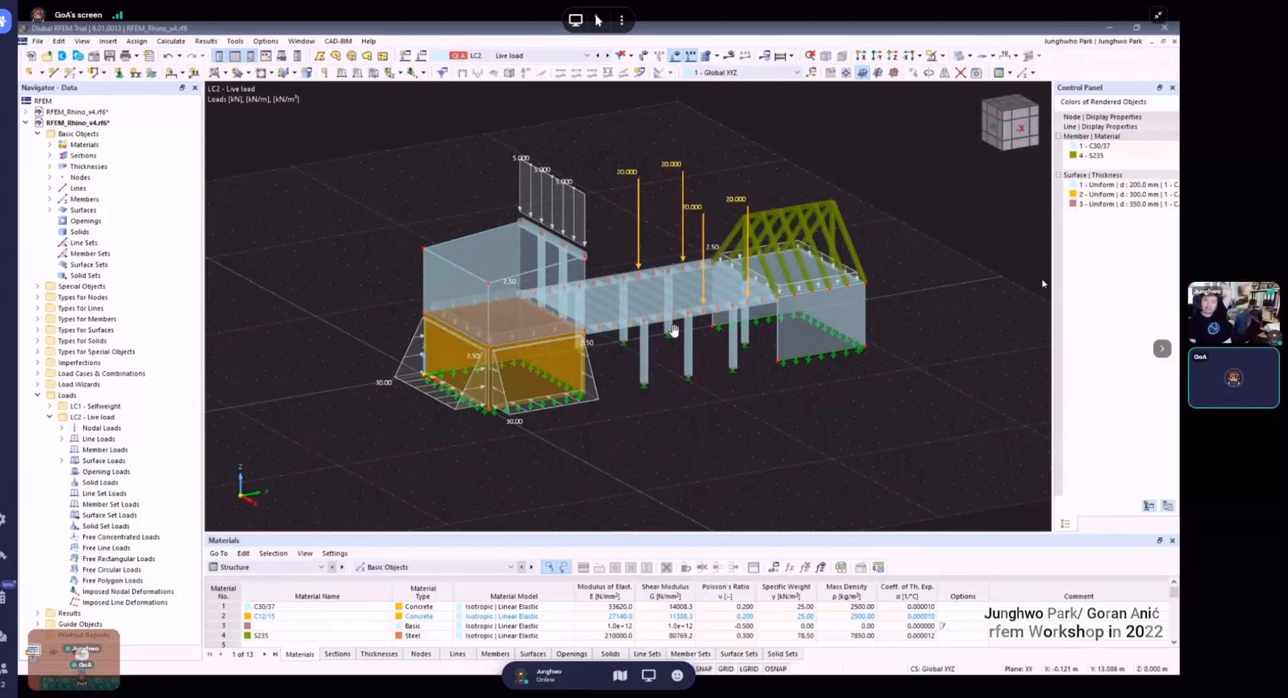
# - Inspect the bridge deck's nodal loads and the adjoining loaded buildings from both sides, and review the load types listed under LC2
pyautogui.scroll(-1, 698, 330)
pyautogui.moveTo(732, 353)
pyautogui.keyDown('ctrl'); pyautogui.mouseDown(button='middle')
pyautogui.moveTo(702, 356)
pyautogui.moveTo(639, 310)
pyautogui.moveTo(729, 345)
pyautogui.mouseUp(button='middle'); pyautogui.keyUp('ctrl')
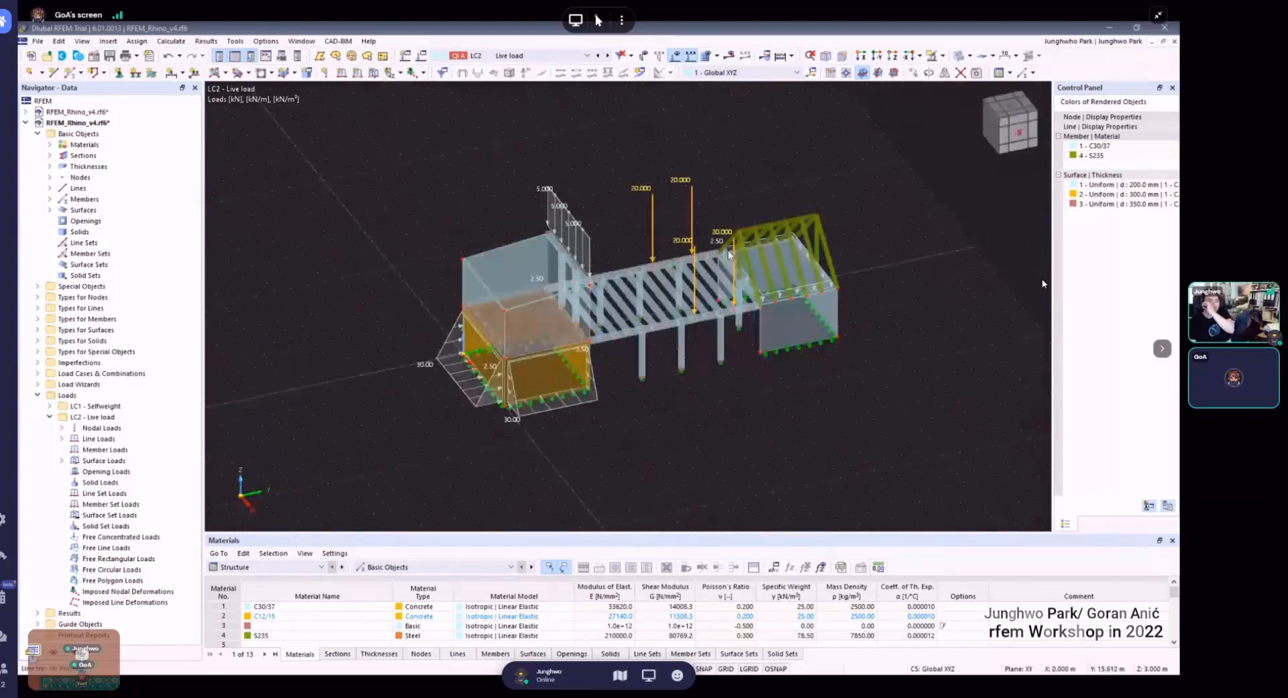
pyautogui.scroll(4, 718, 267)
pyautogui.scroll(-1, 717, 267)
pyautogui.keyDown('ctrl'); pyautogui.moveTo(716, 267); pyautogui.dragTo(573, 265, button='middle'); pyautogui.keyUp('ctrl')
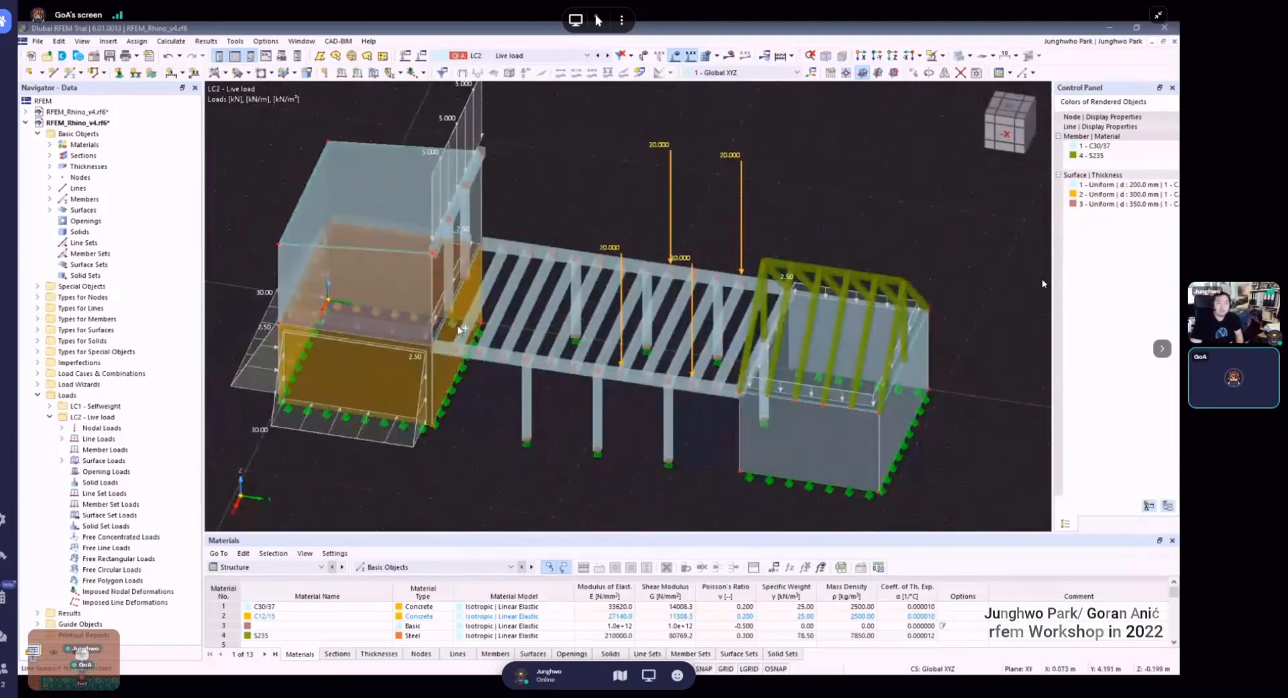
pyautogui.keyDown('ctrl'); pyautogui.moveTo(463, 355); pyautogui.dragTo(578, 348, button='middle'); pyautogui.keyUp('ctrl')
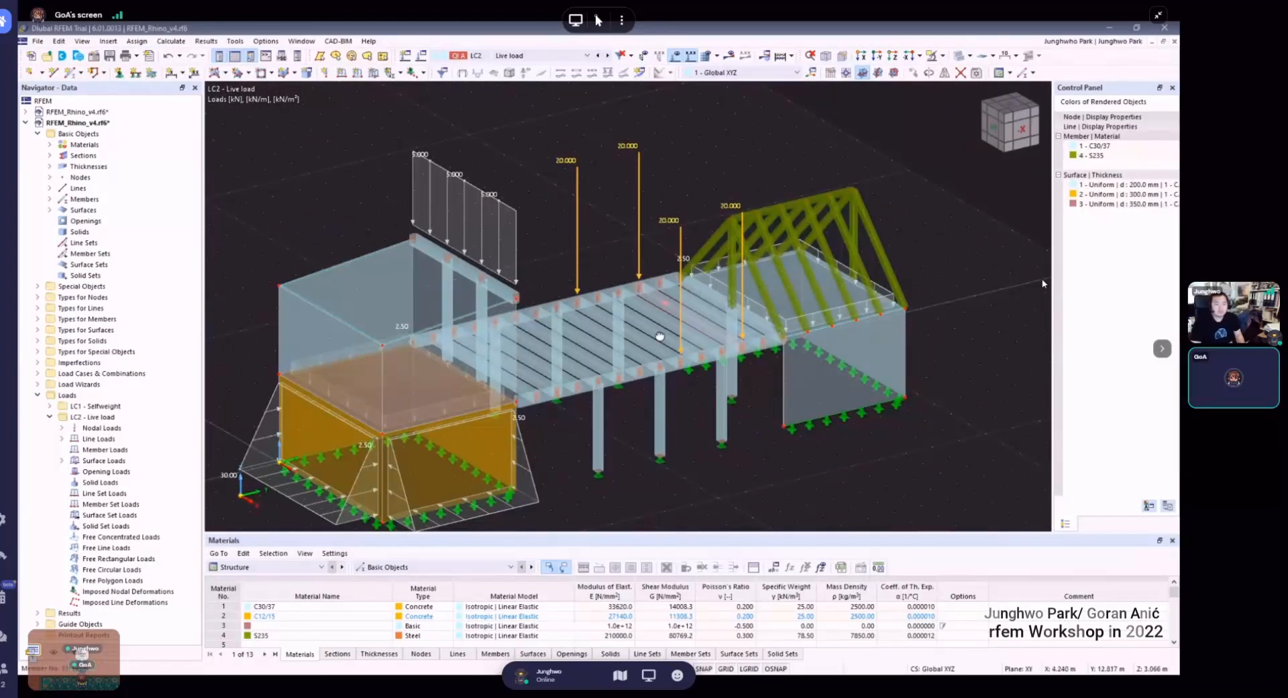
pyautogui.keyDown('ctrl'); pyautogui.moveTo(727, 306); pyautogui.dragTo(483, 287, button='middle'); pyautogui.keyUp('ctrl')
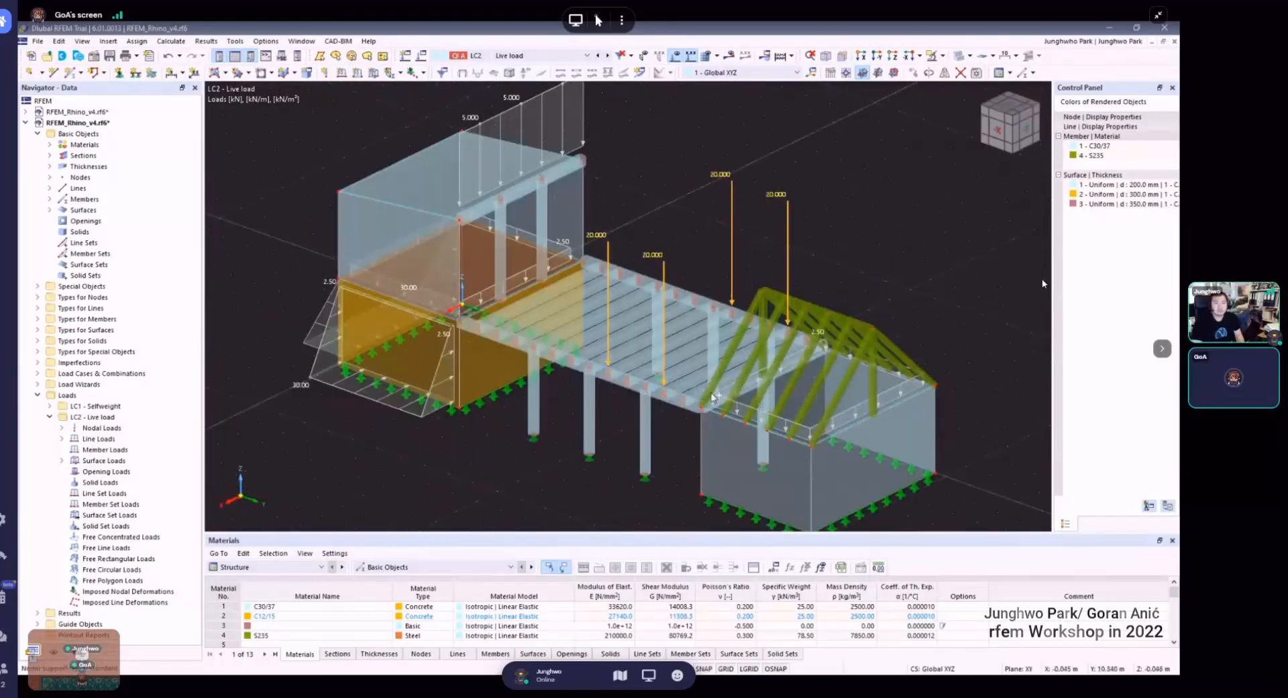
pyautogui.keyDown('ctrl'); pyautogui.moveTo(717, 399); pyautogui.dragTo(681, 399, button='middle'); pyautogui.keyUp('ctrl')
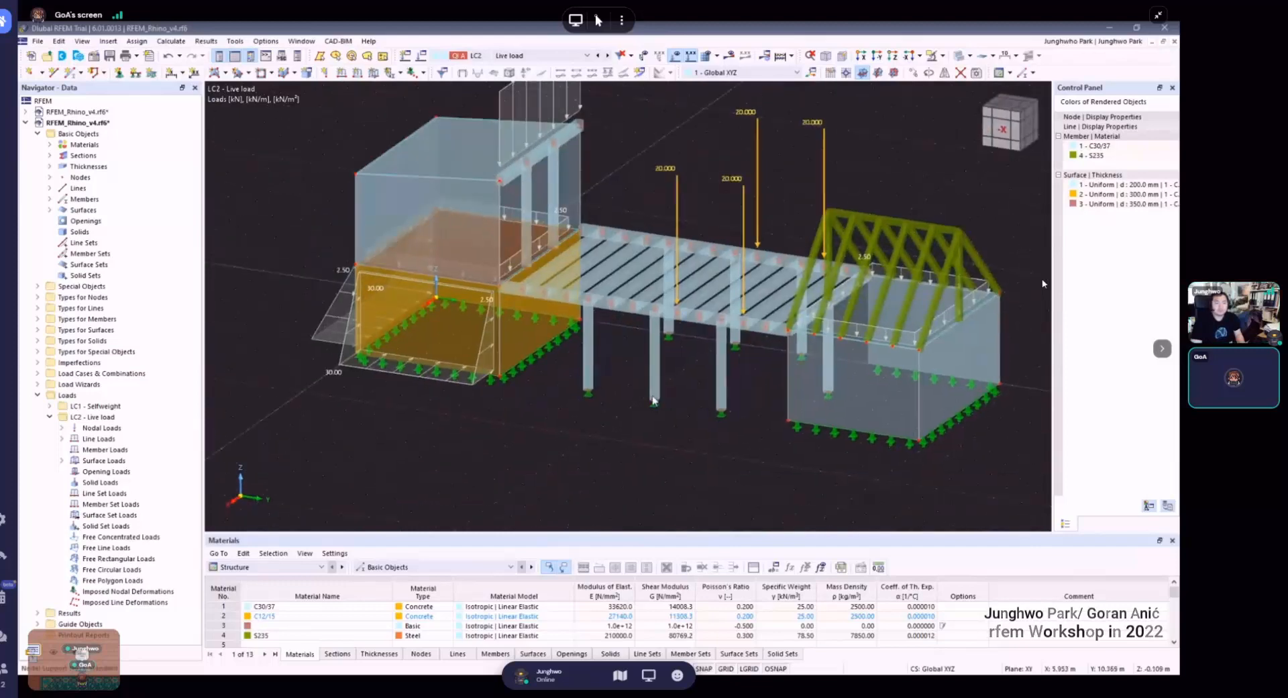
pyautogui.moveTo(591, 315); pyautogui.dragTo(674, 257, button='middle')
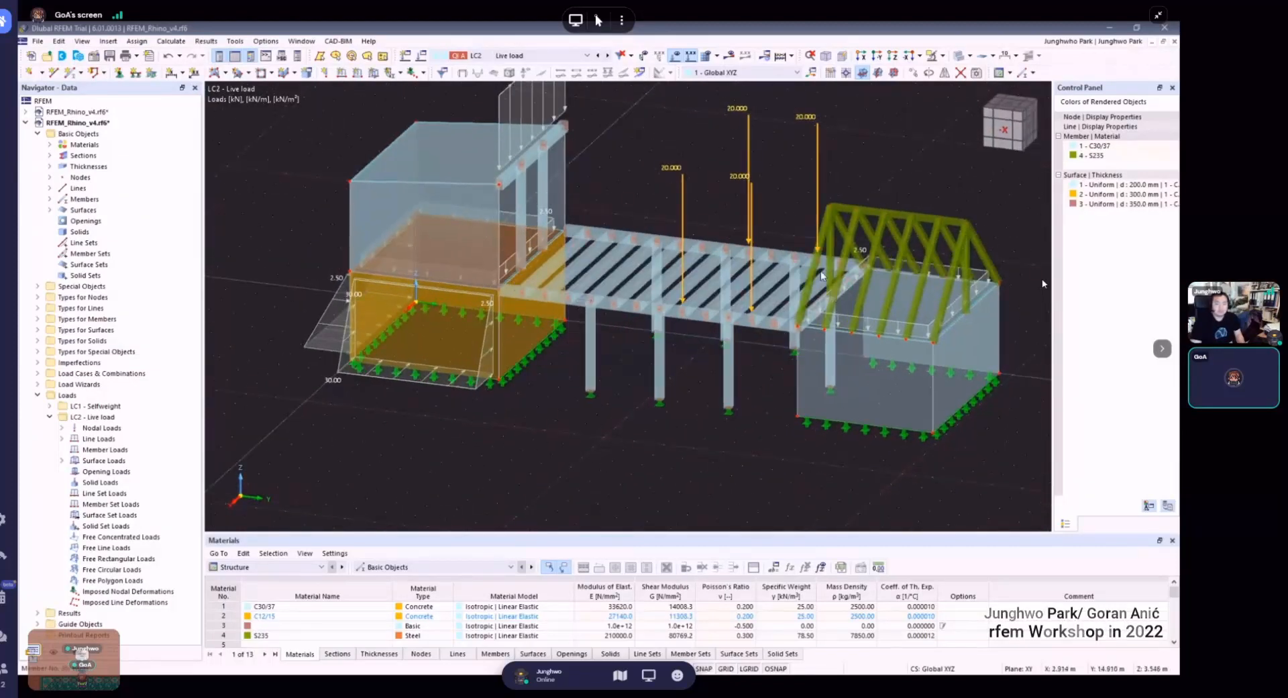
pyautogui.keyDown('ctrl'); pyautogui.moveTo(592, 305); pyautogui.dragTo(589, 287, button='middle'); pyautogui.keyUp('ctrl')
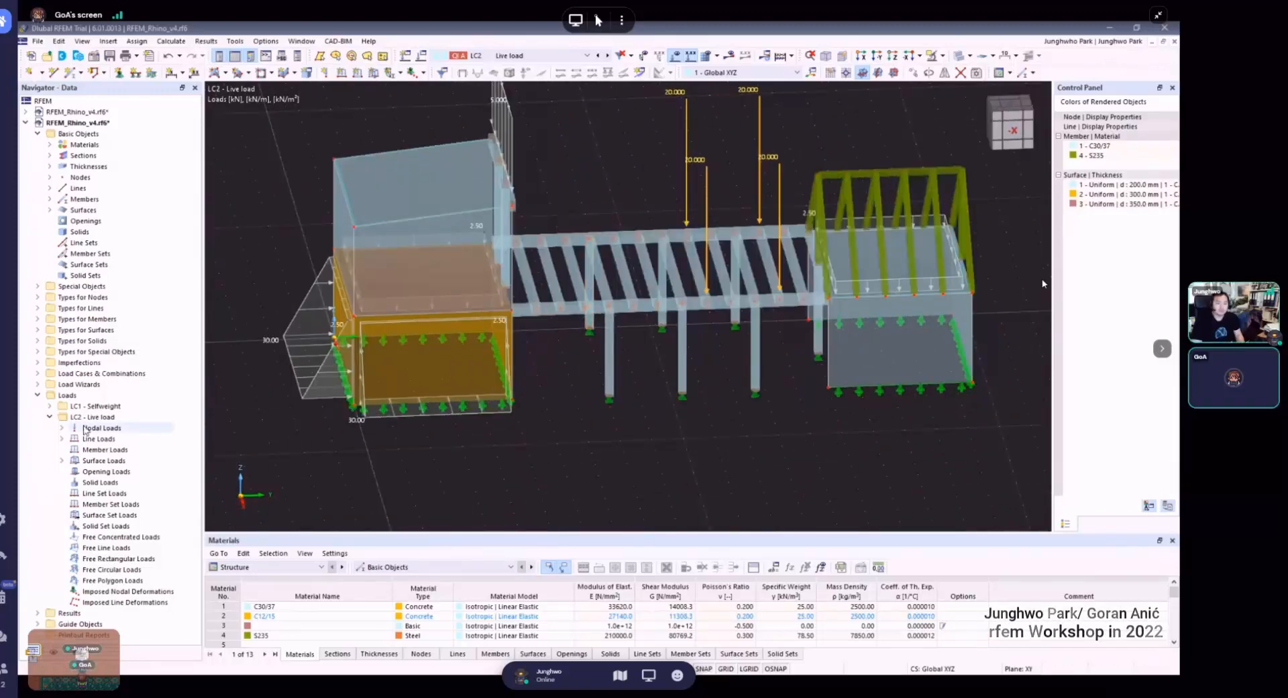
pyautogui.click(50, 417)
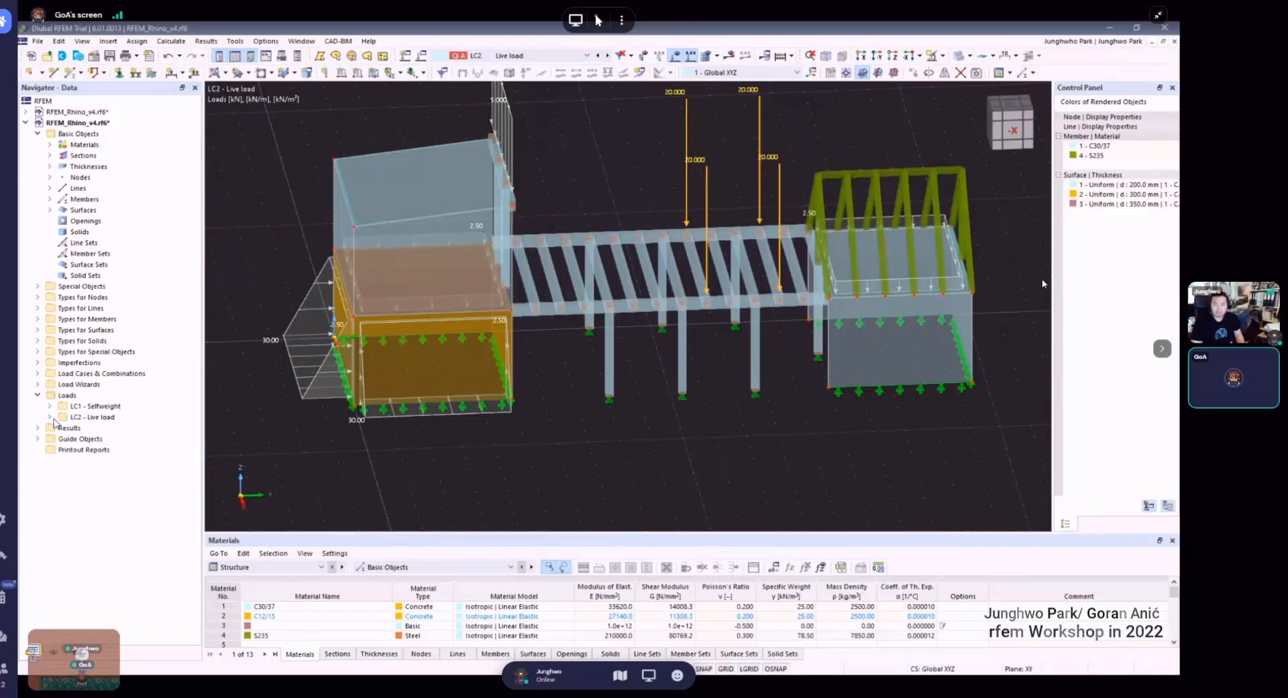
pyautogui.click(50, 417)
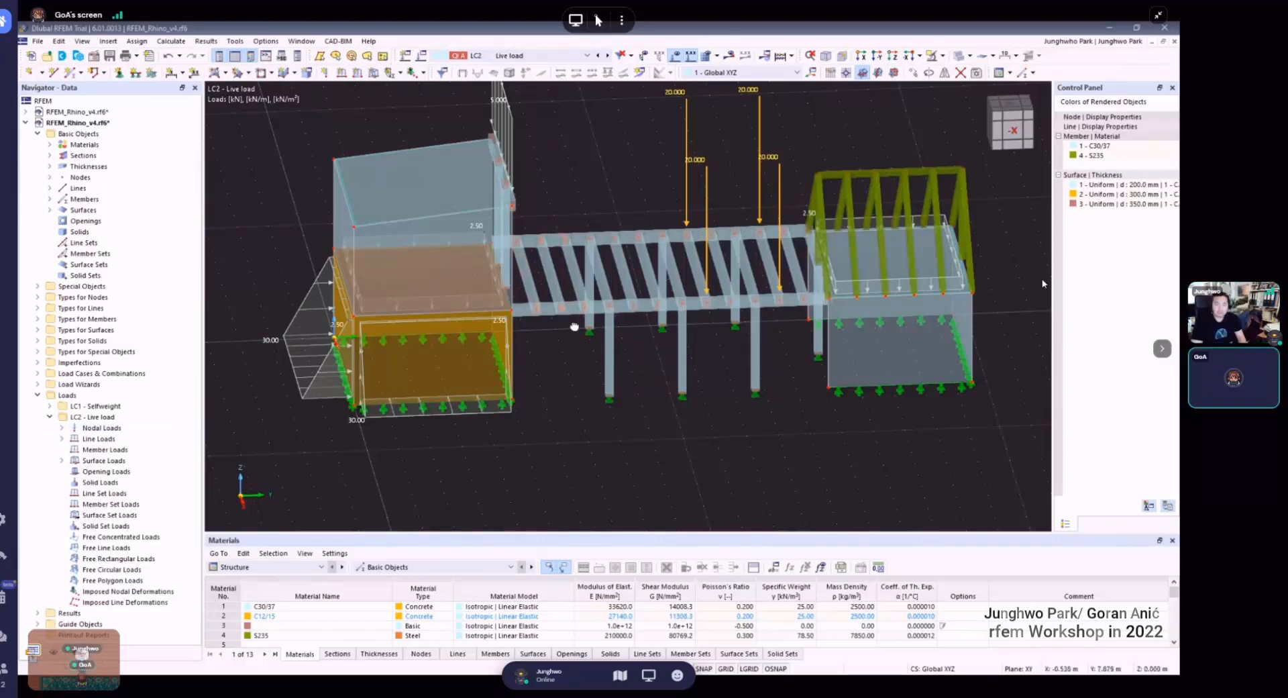
pyautogui.keyDown('ctrl'); pyautogui.moveTo(575, 325); pyautogui.dragTo(524, 242, button='middle'); pyautogui.keyUp('ctrl')
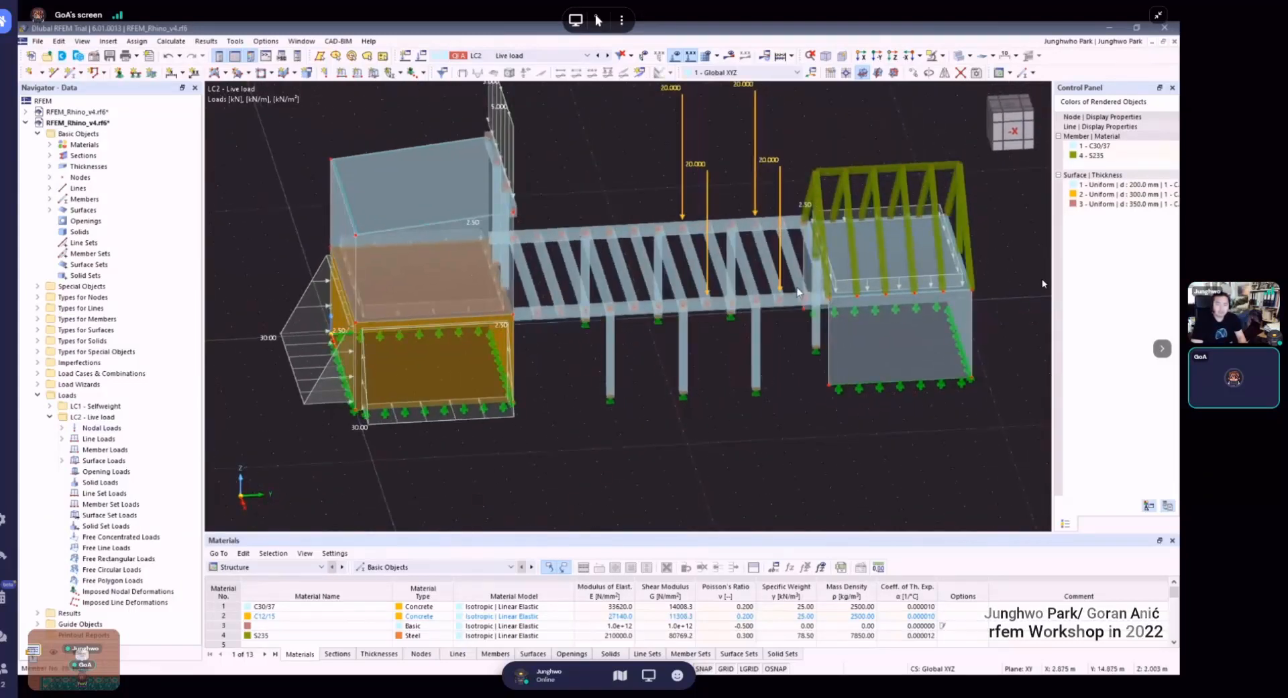
pyautogui.keyDown('ctrl'); pyautogui.moveTo(798, 290); pyautogui.dragTo(785, 247, button='middle'); pyautogui.keyUp('ctrl')
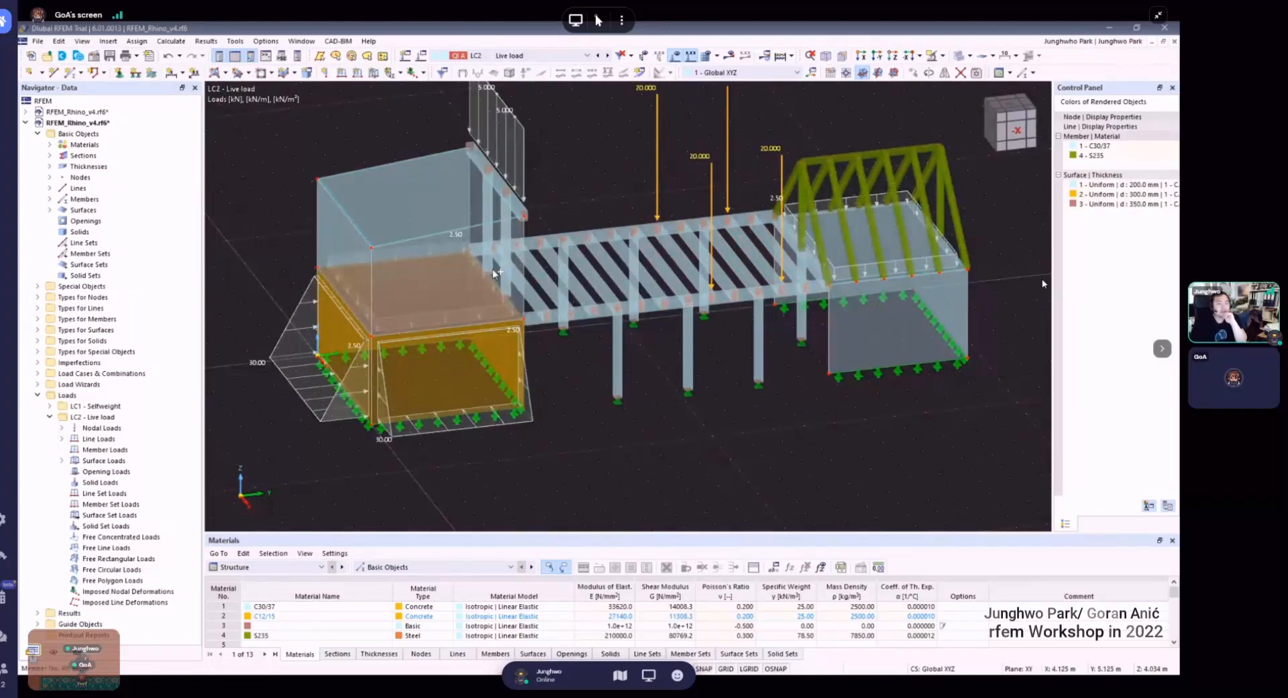
# - Start a Member Loads from Area Load wizard for LC2 with uniform distribution in ZA and a load magnitude p of -2.50 kN/m²
pyautogui.keyDown('ctrl'); pyautogui.moveTo(724, 290); pyautogui.dragTo(656, 345, button='middle'); pyautogui.keyUp('ctrl')
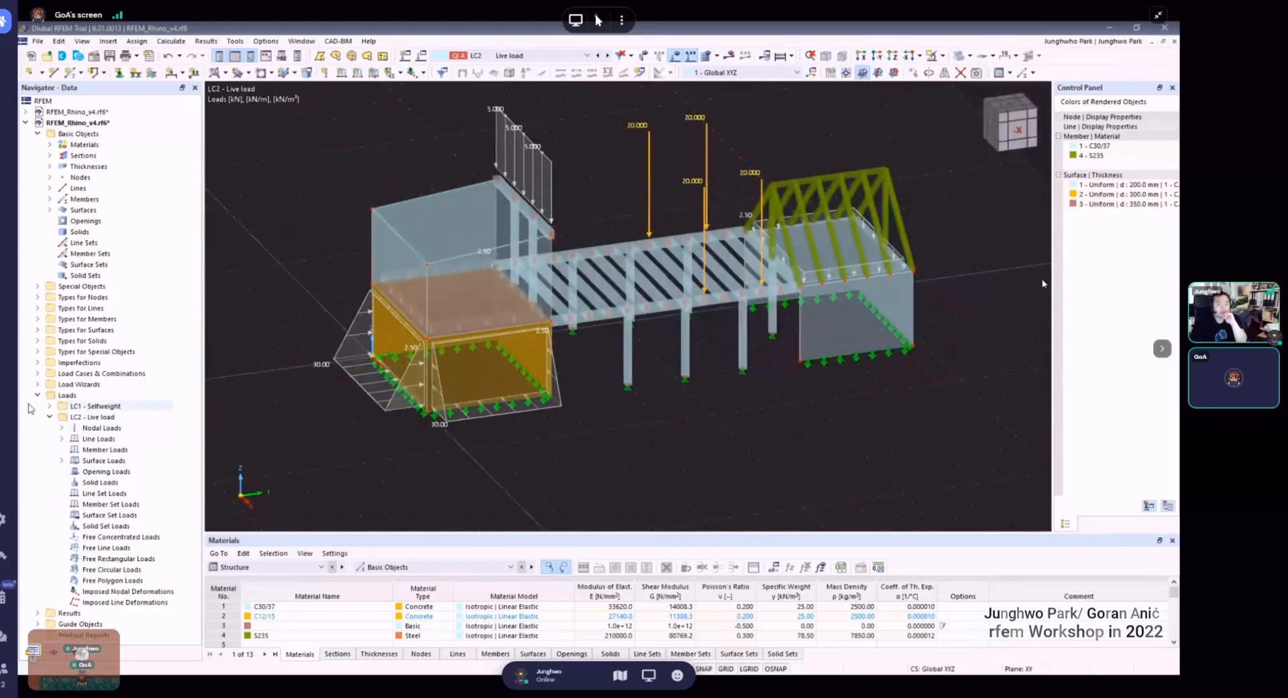
pyautogui.click(51, 418)
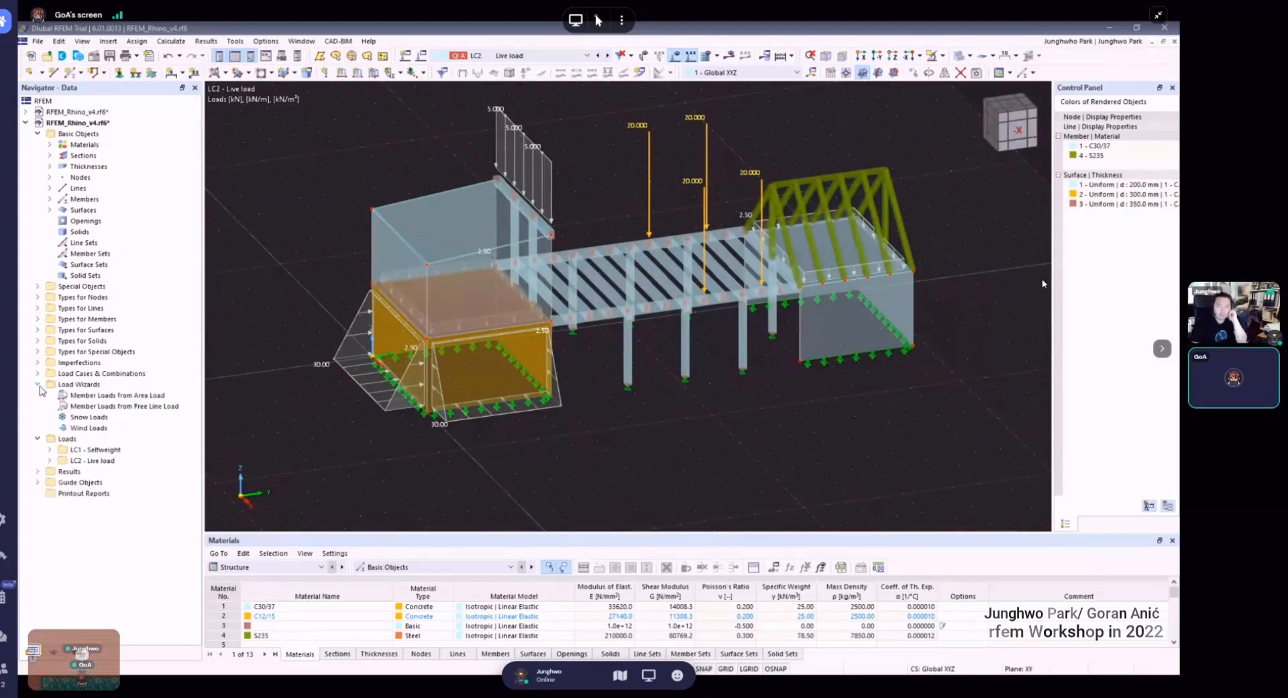
pyautogui.click(38, 384)
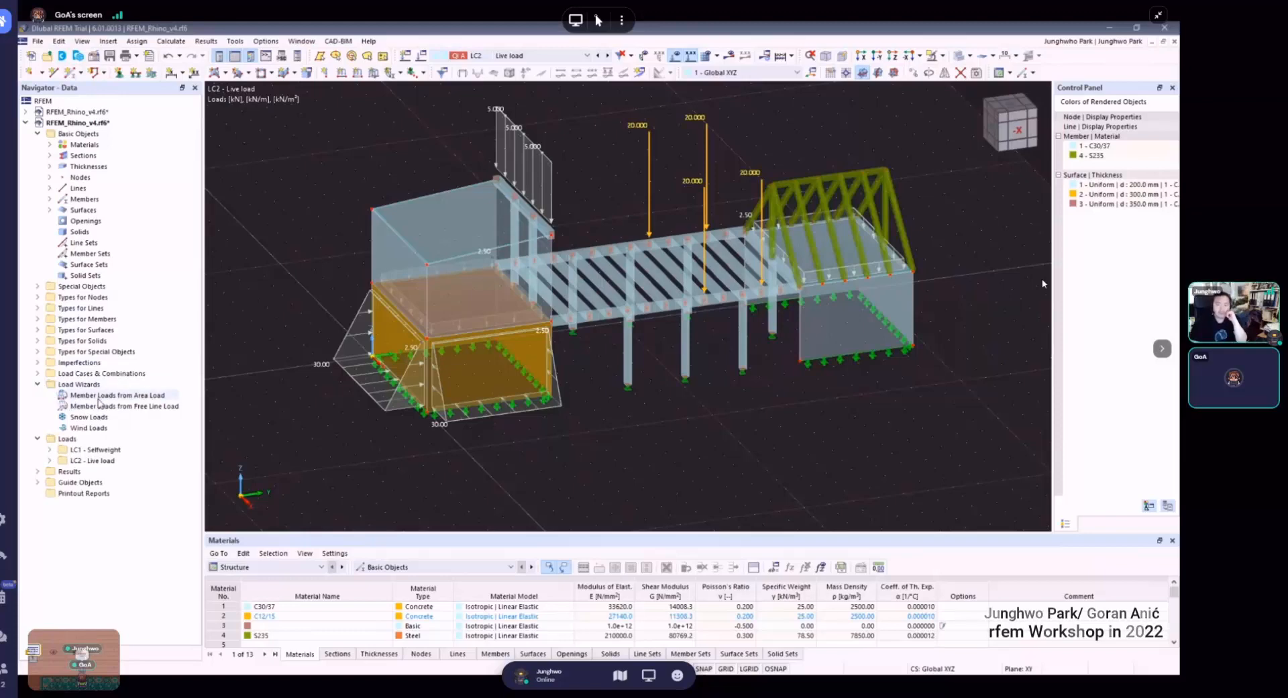
pyautogui.doubleClick(116, 397)
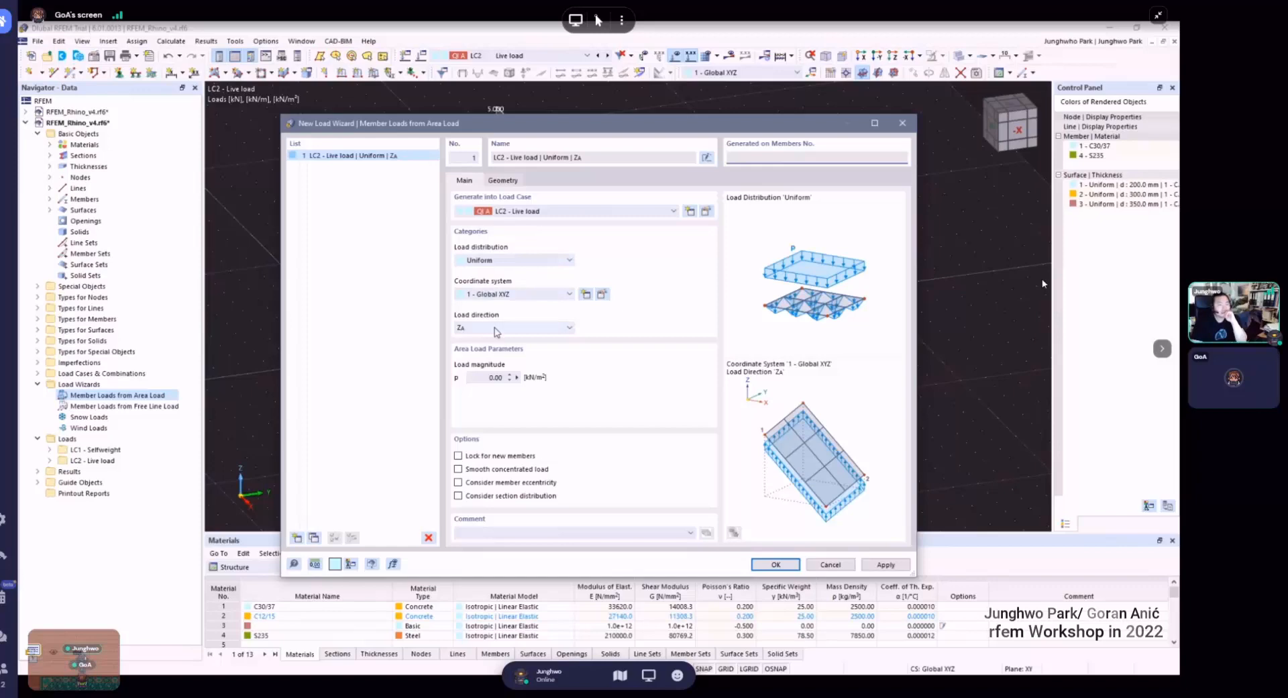
pyautogui.click(495, 377)
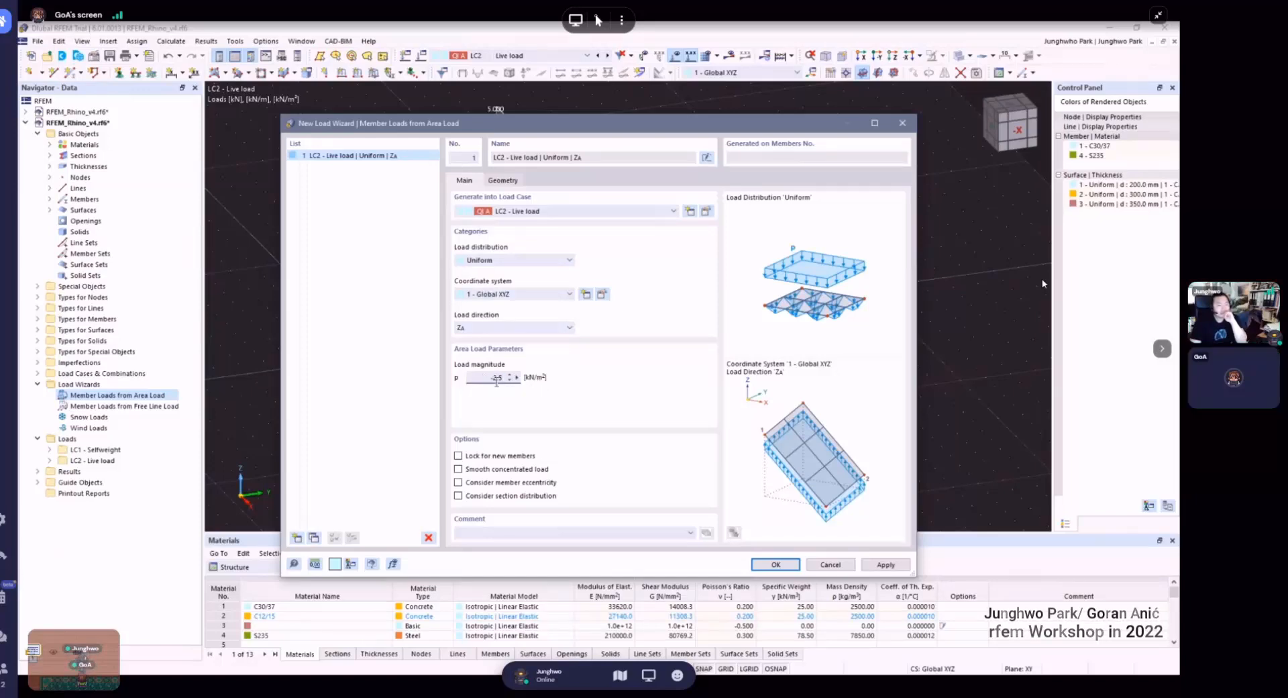
pyautogui.press('Tab')
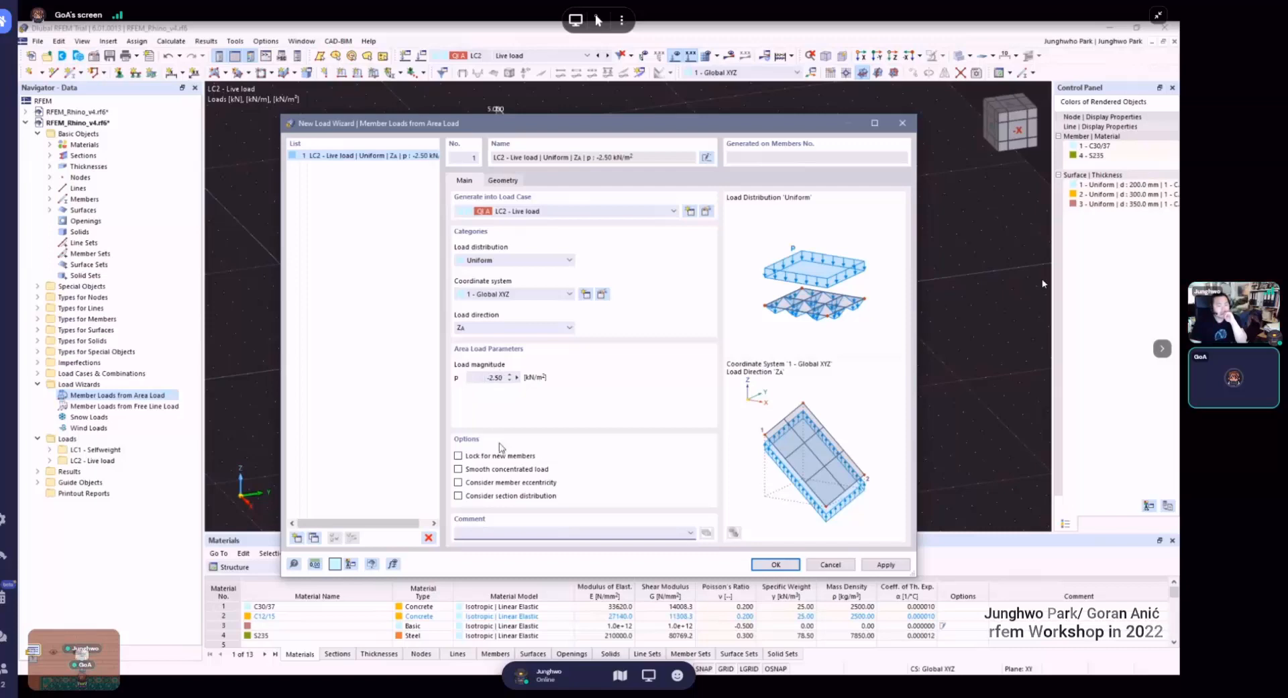
pyautogui.click(512, 181)
pyautogui.click(465, 181)
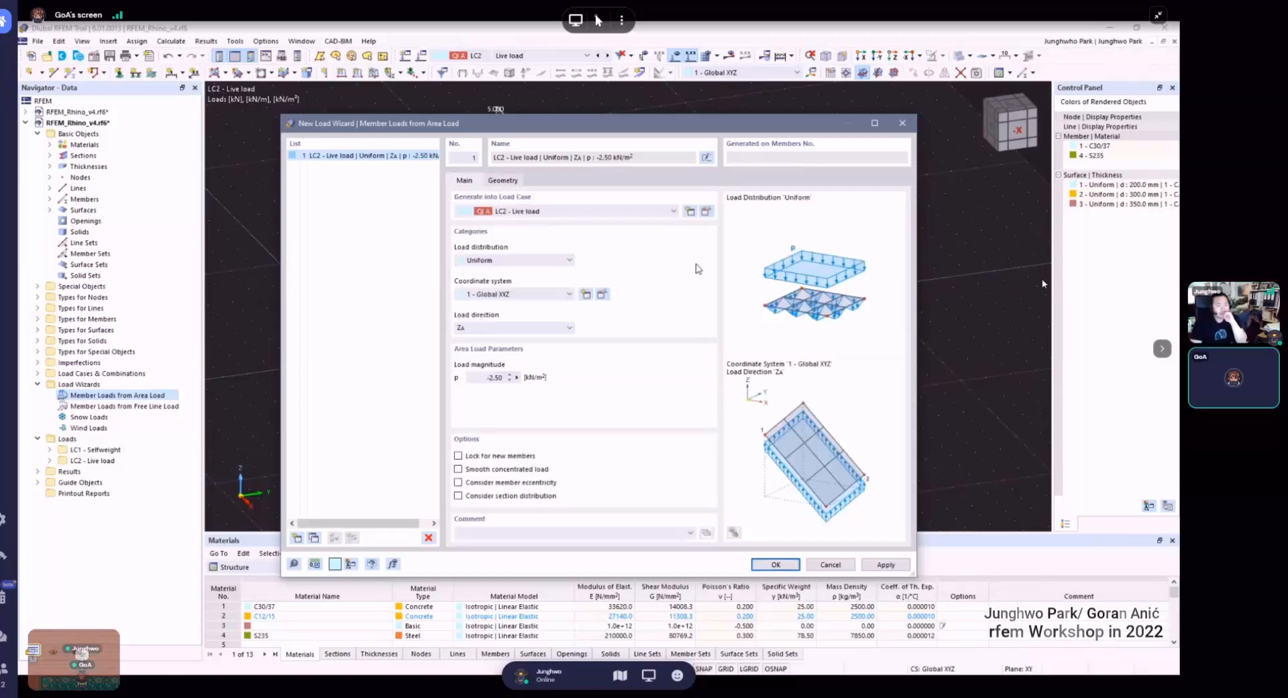
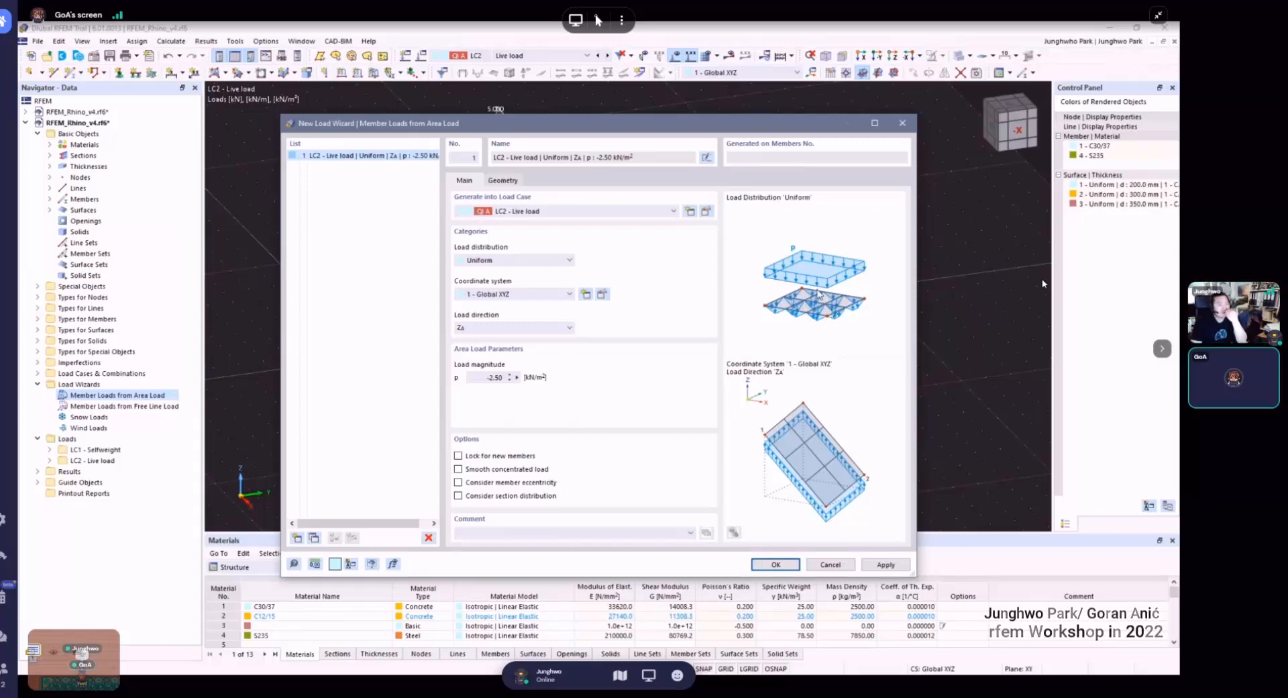
# - Define the area load plane's boundary by the bridge deck's four corner nodes 6, 10, 9 and 5
pyautogui.click(505, 181)
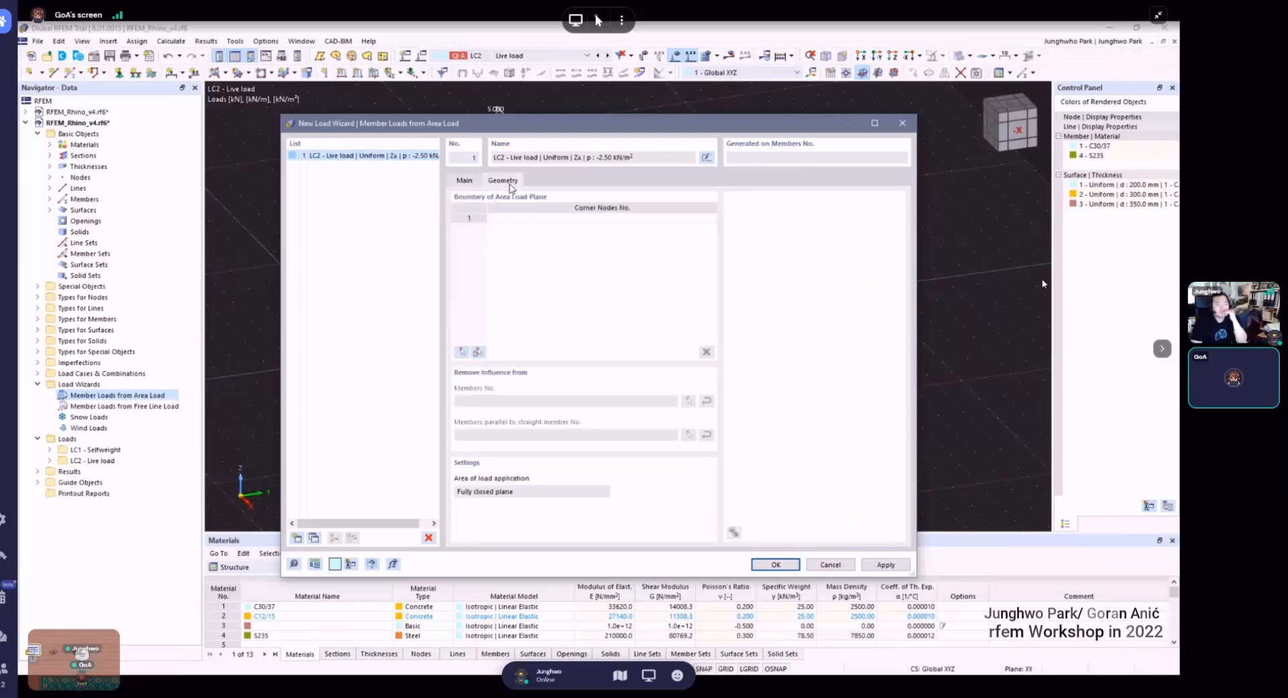
pyautogui.click(464, 352)
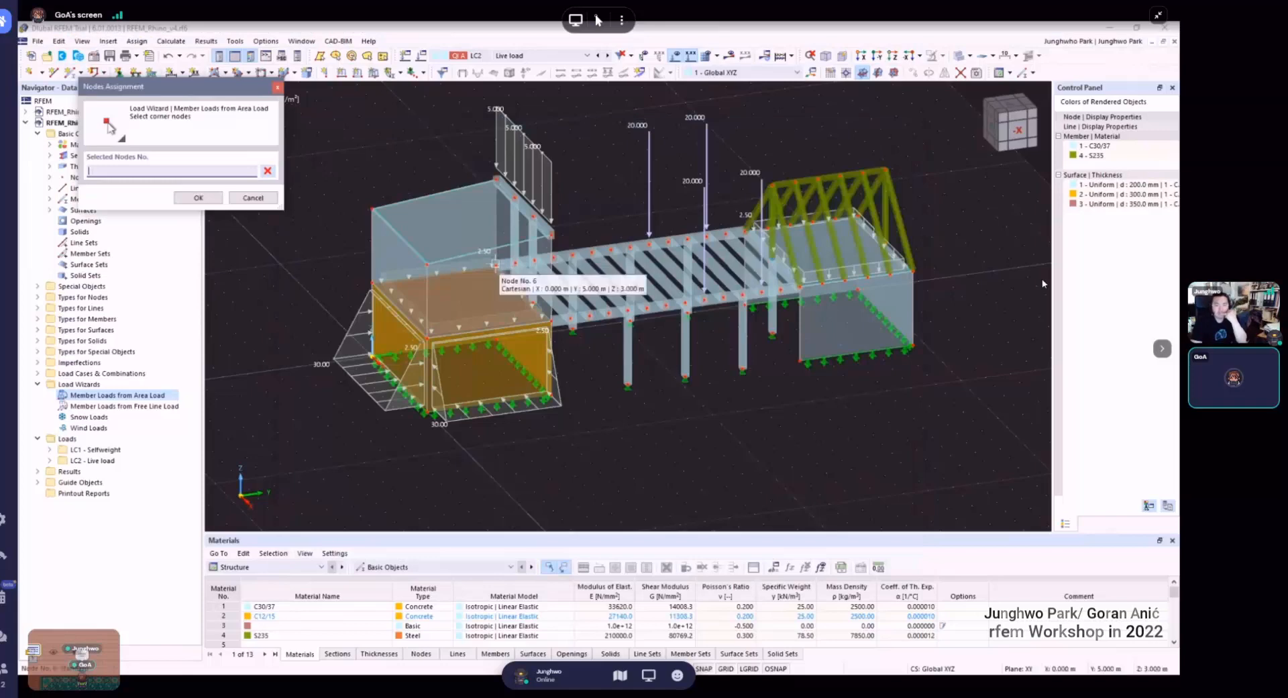
pyautogui.click(495, 263)
pyautogui.click(745, 231)
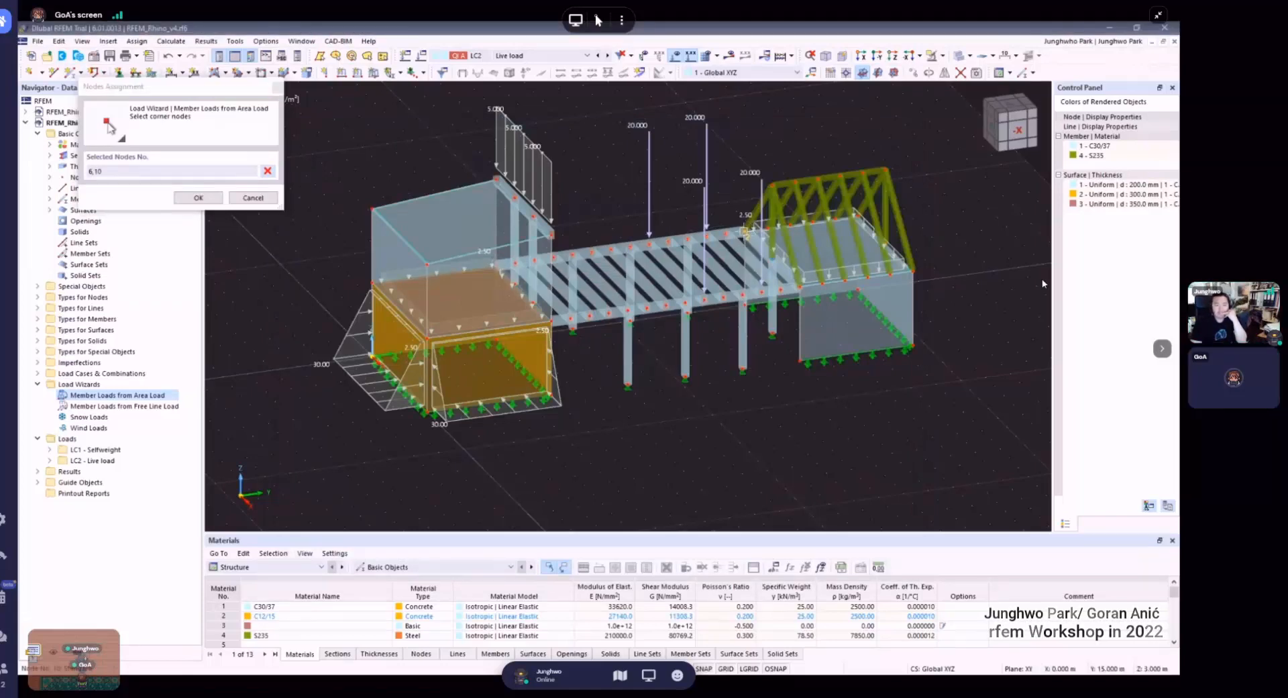
pyautogui.click(804, 291)
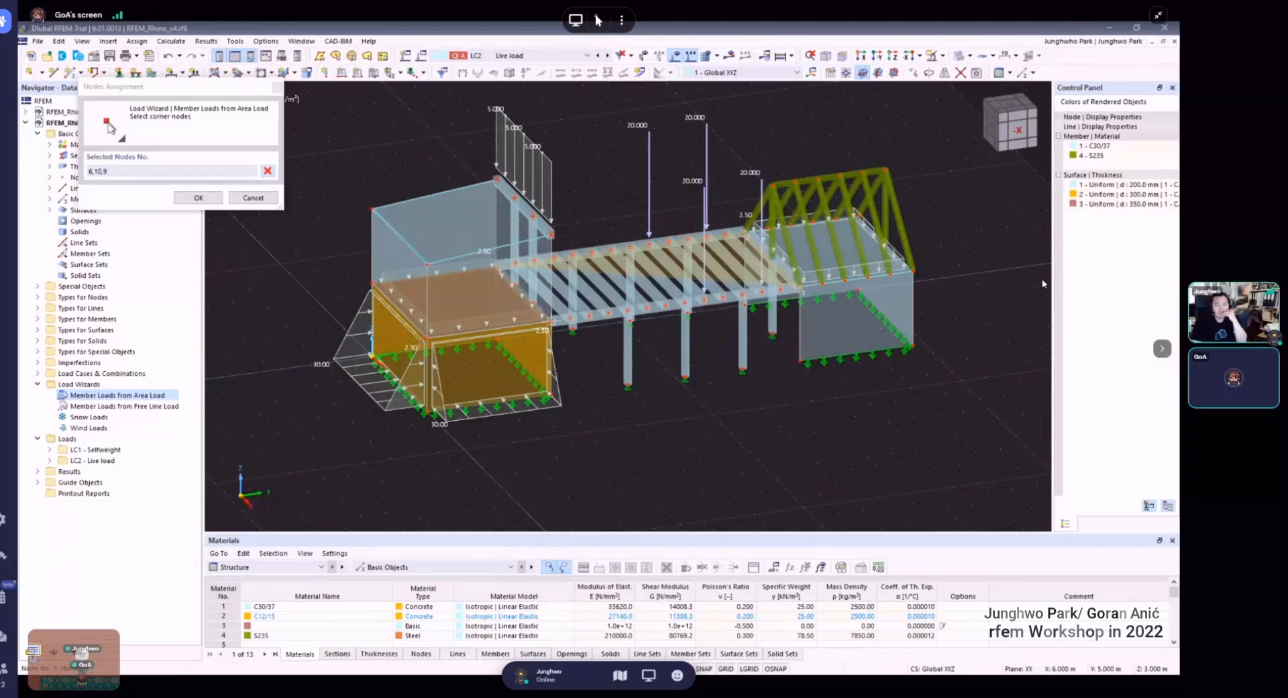
pyautogui.click(550, 320)
pyautogui.click(198, 198)
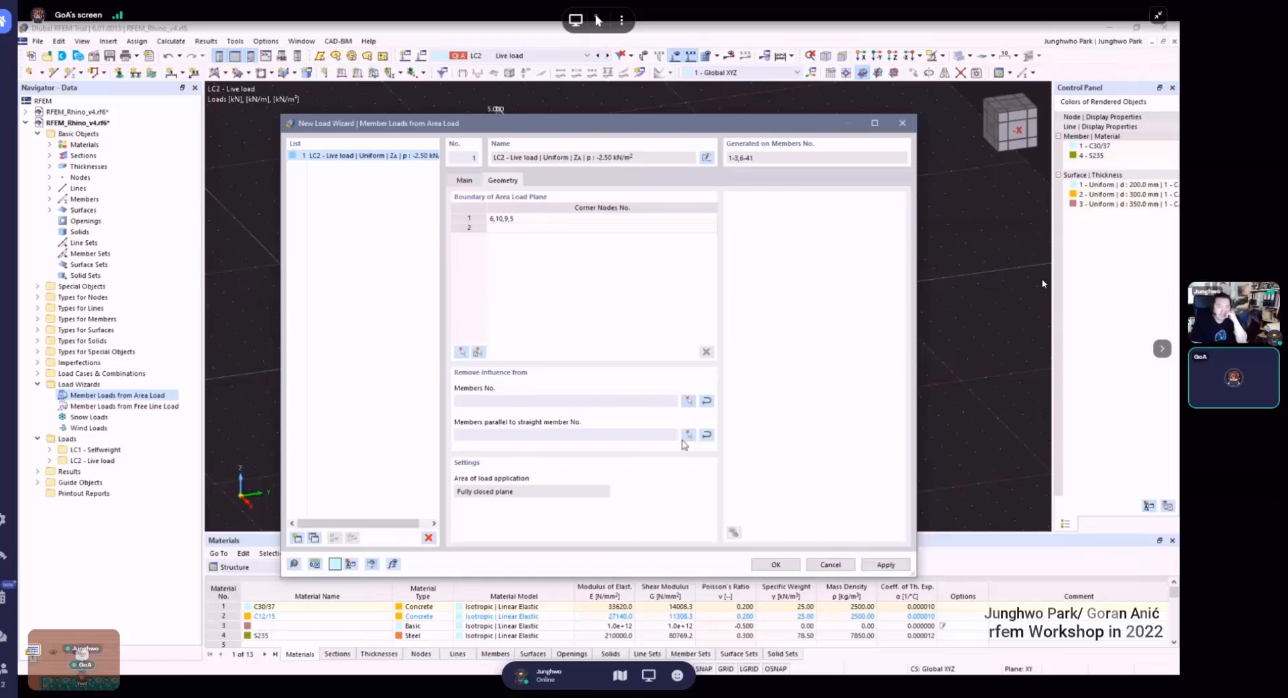
pyautogui.click(689, 401)
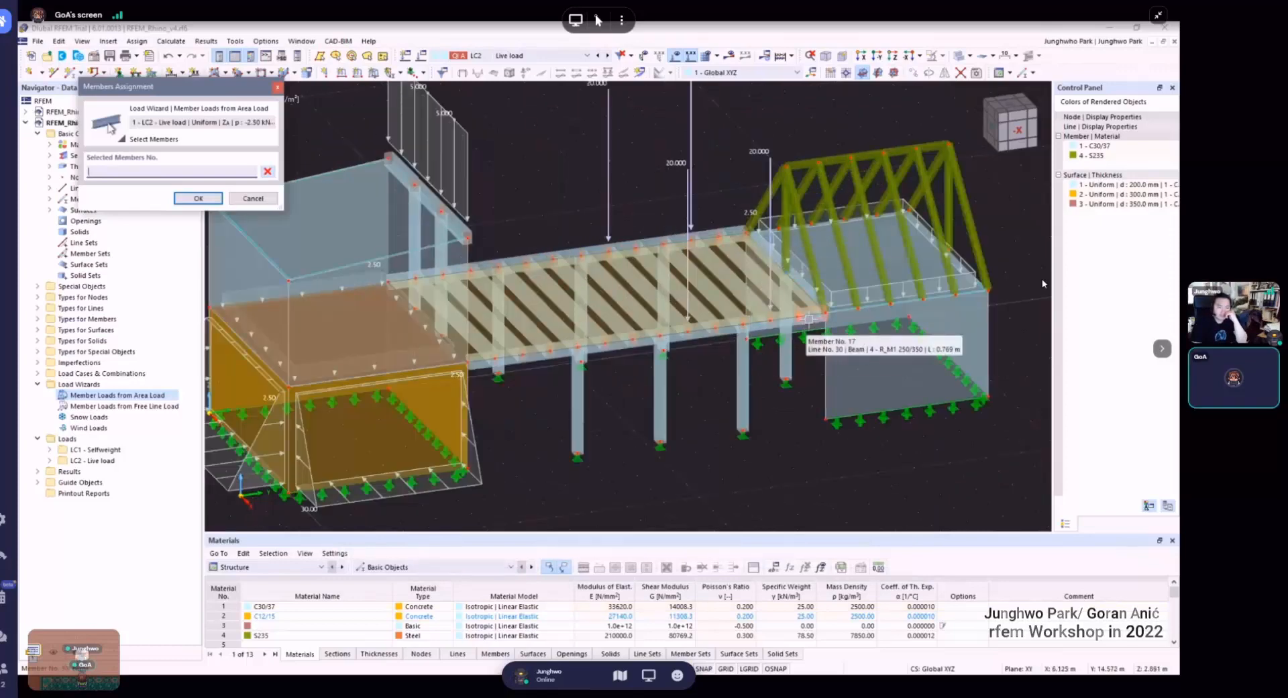
pyautogui.click(808, 319)
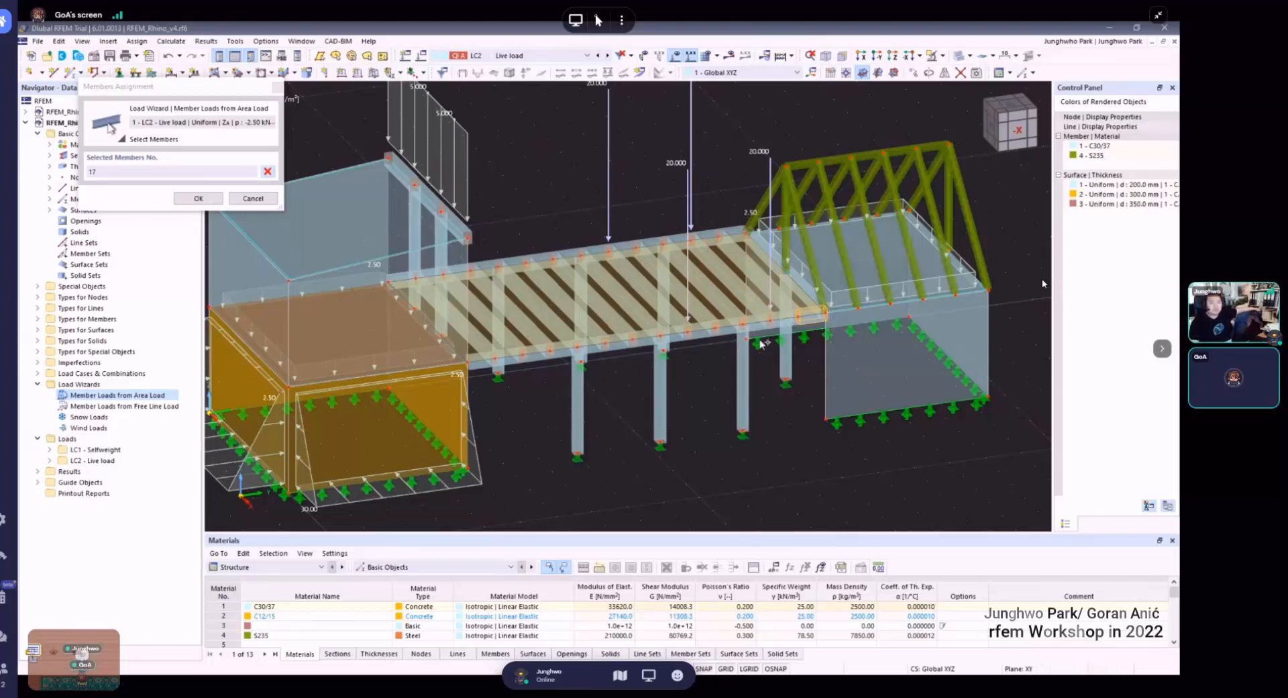
pyautogui.scroll(-1, 762, 341)
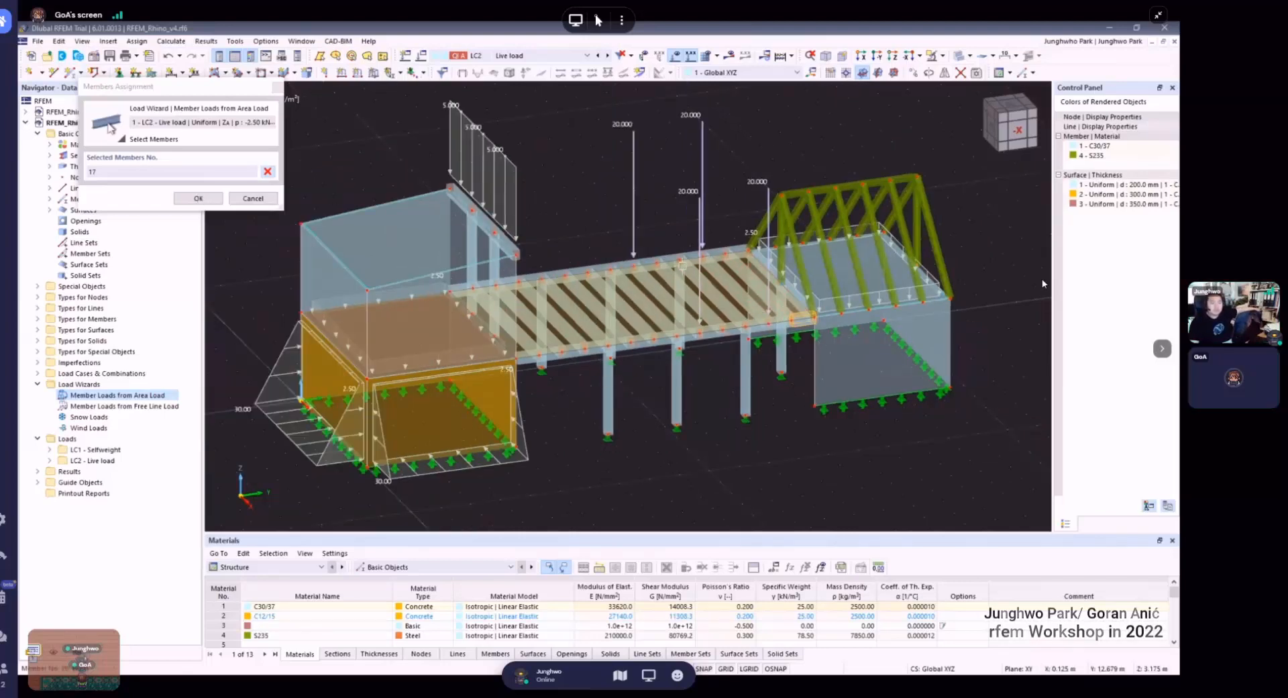
pyautogui.click(785, 319)
pyautogui.scroll(2, 785, 318)
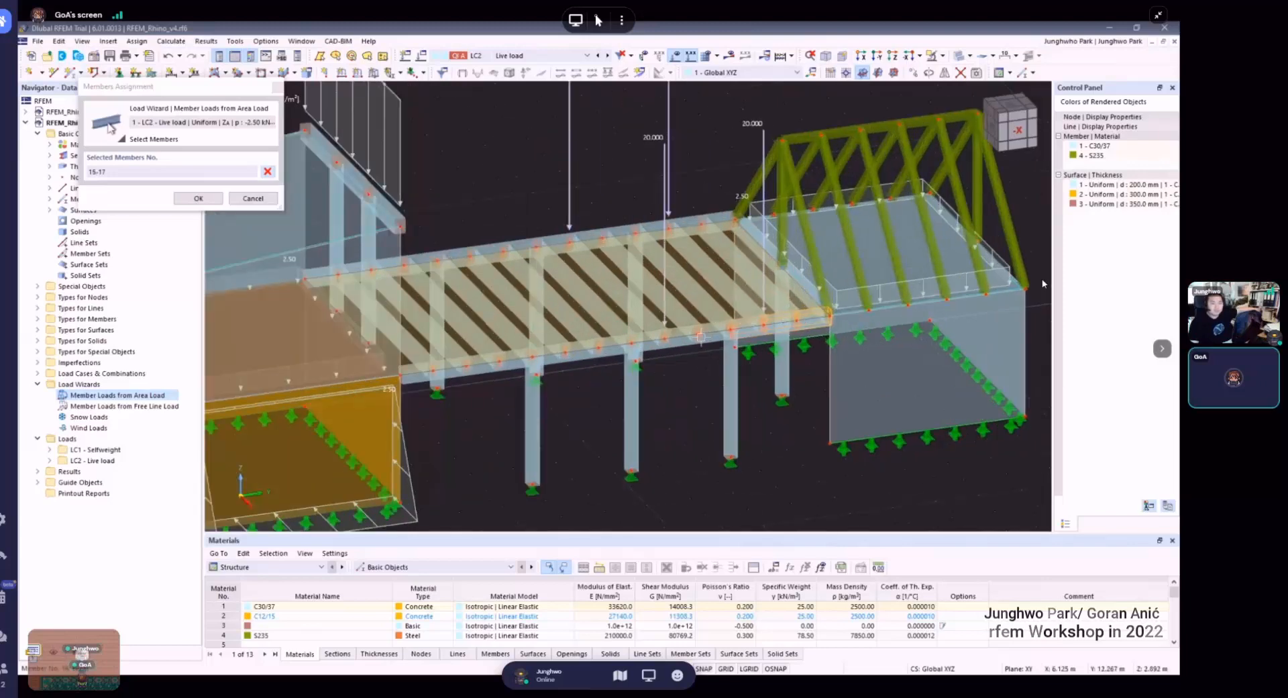
pyautogui.click(681, 340)
pyautogui.click(651, 346)
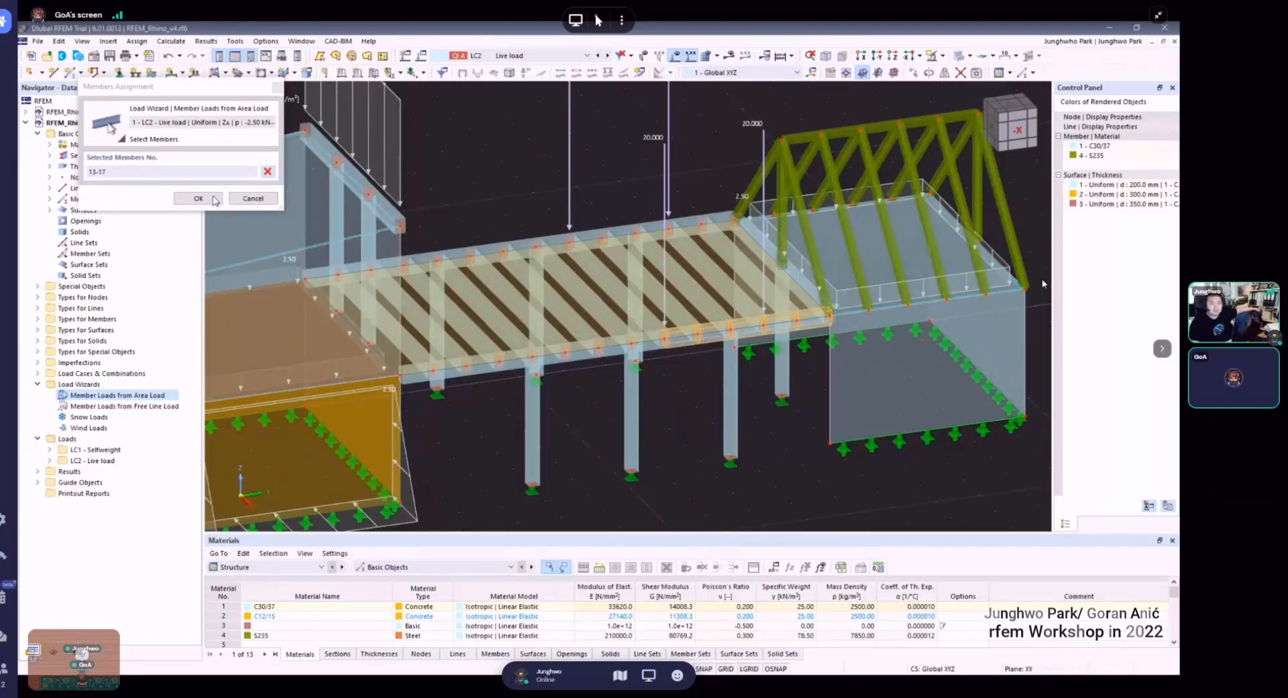
pyautogui.click(259, 198)
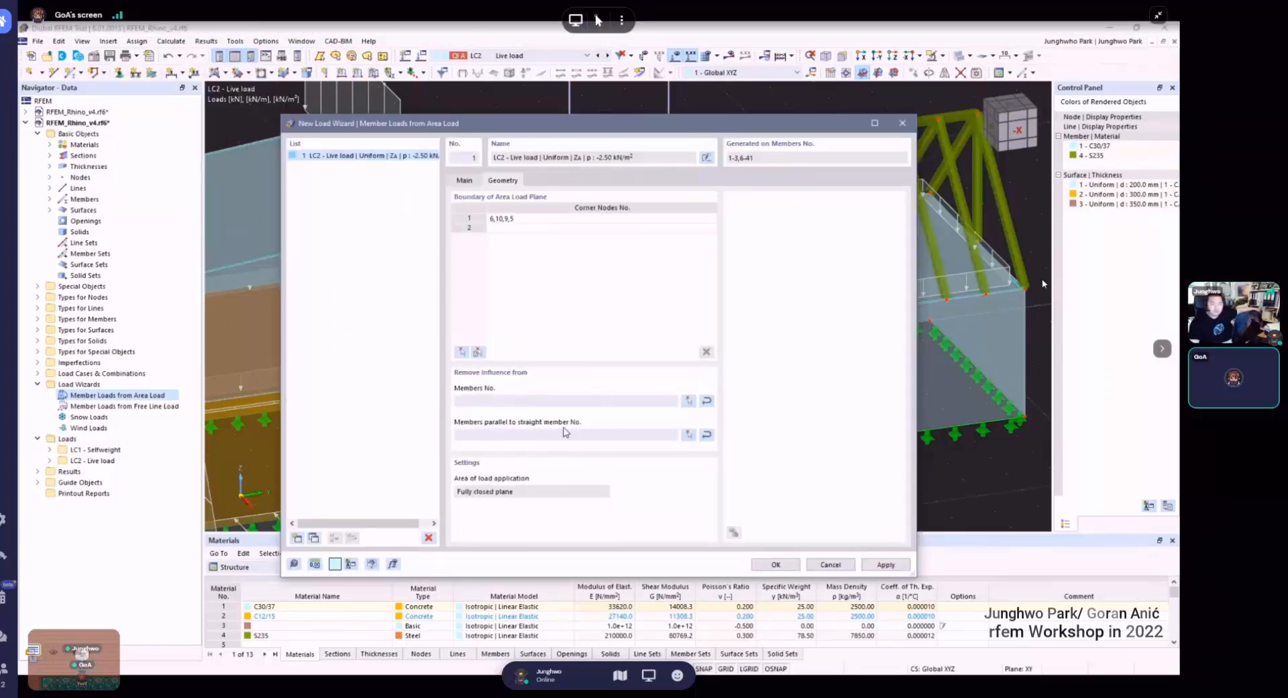
# - Remove the area load's influence from all members parallel to edge beam member 17 and create the load wizard
pyautogui.click(689, 434)
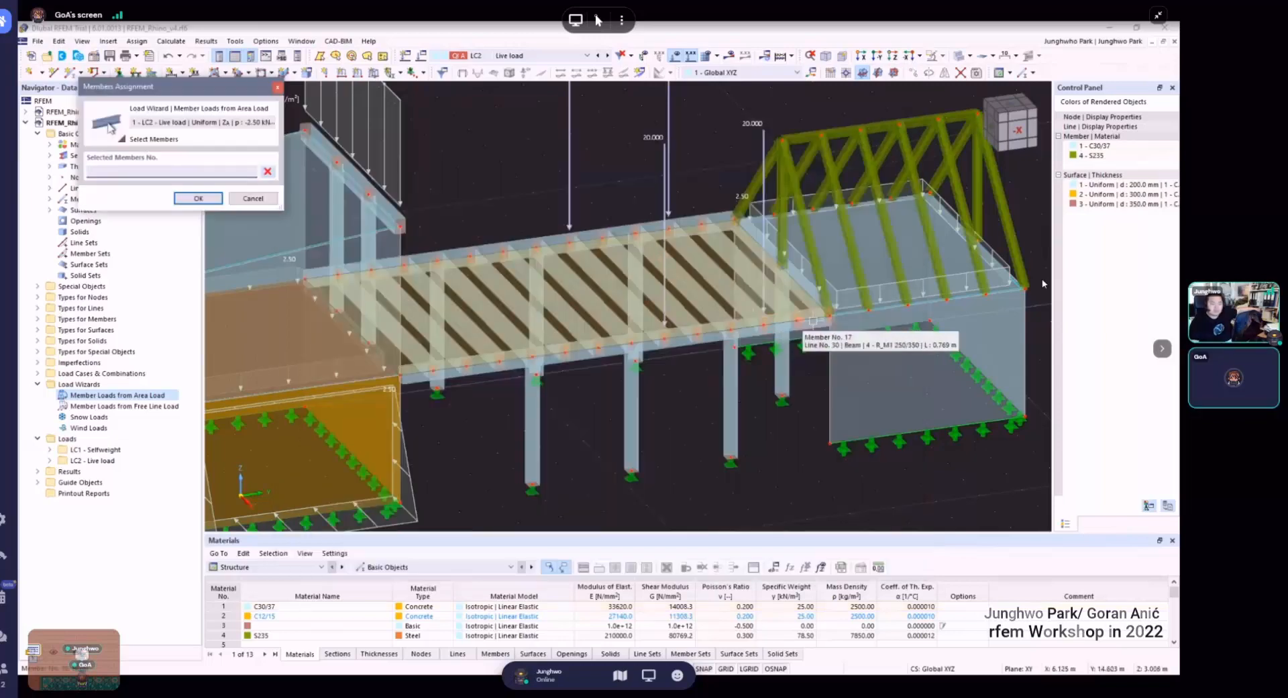
pyautogui.click(812, 321)
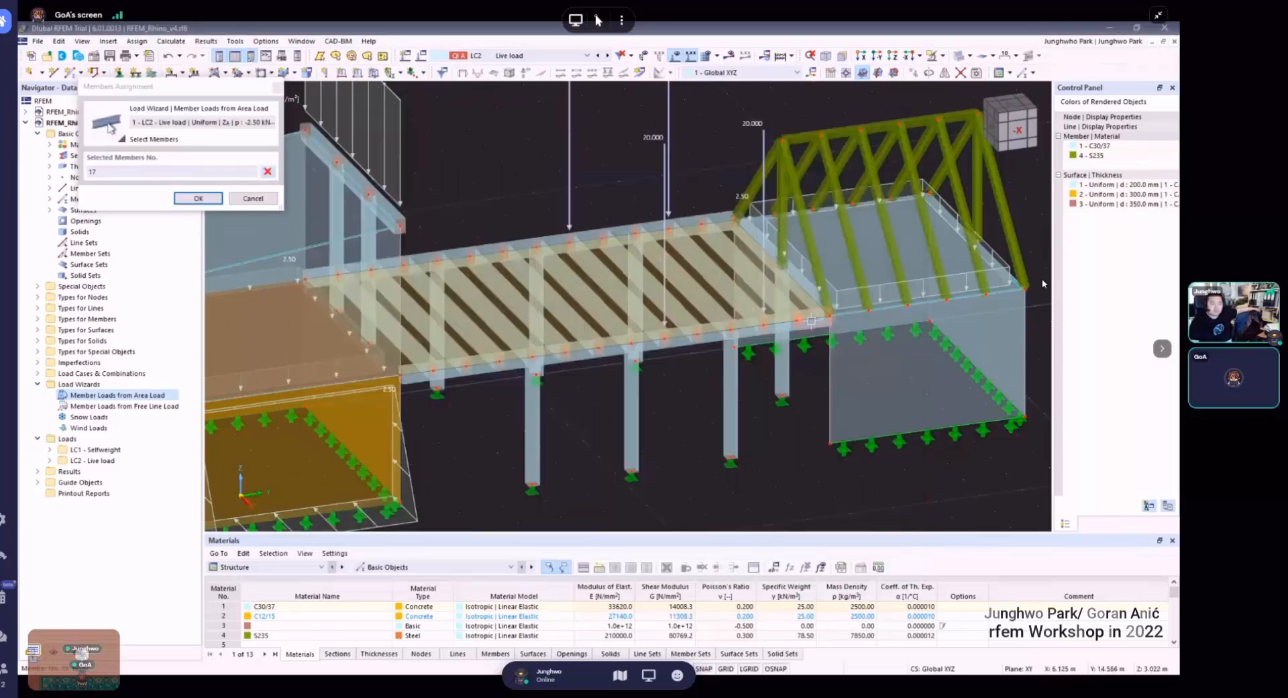
pyautogui.click(199, 198)
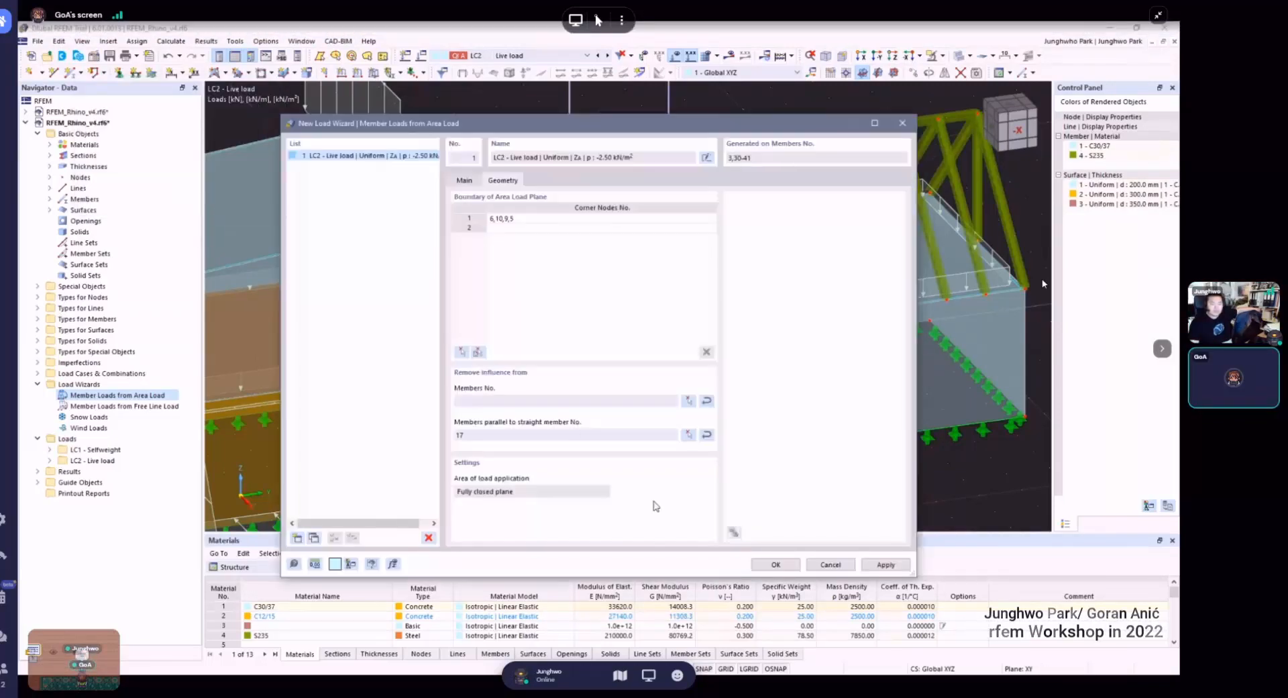
pyautogui.click(775, 565)
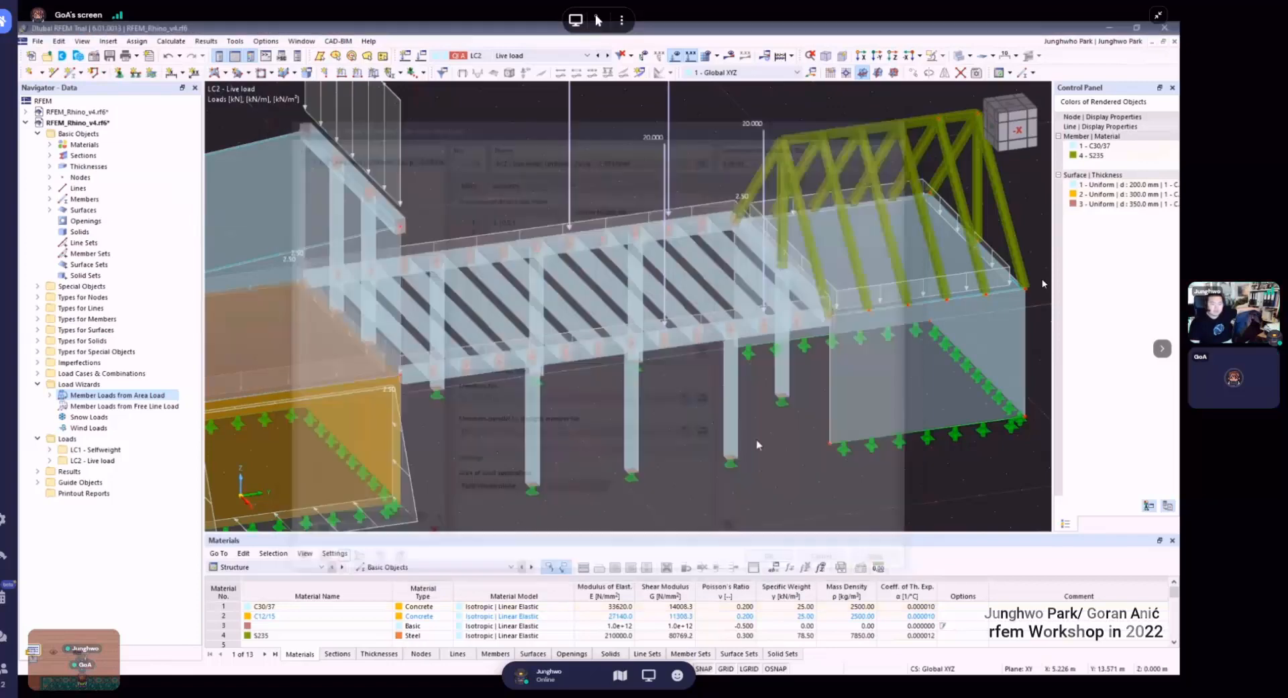
# - Enlarge the surface load graphics slightly and display the bridge deck's area load separately as its generated member loads
pyautogui.scroll(-5, 744, 396)
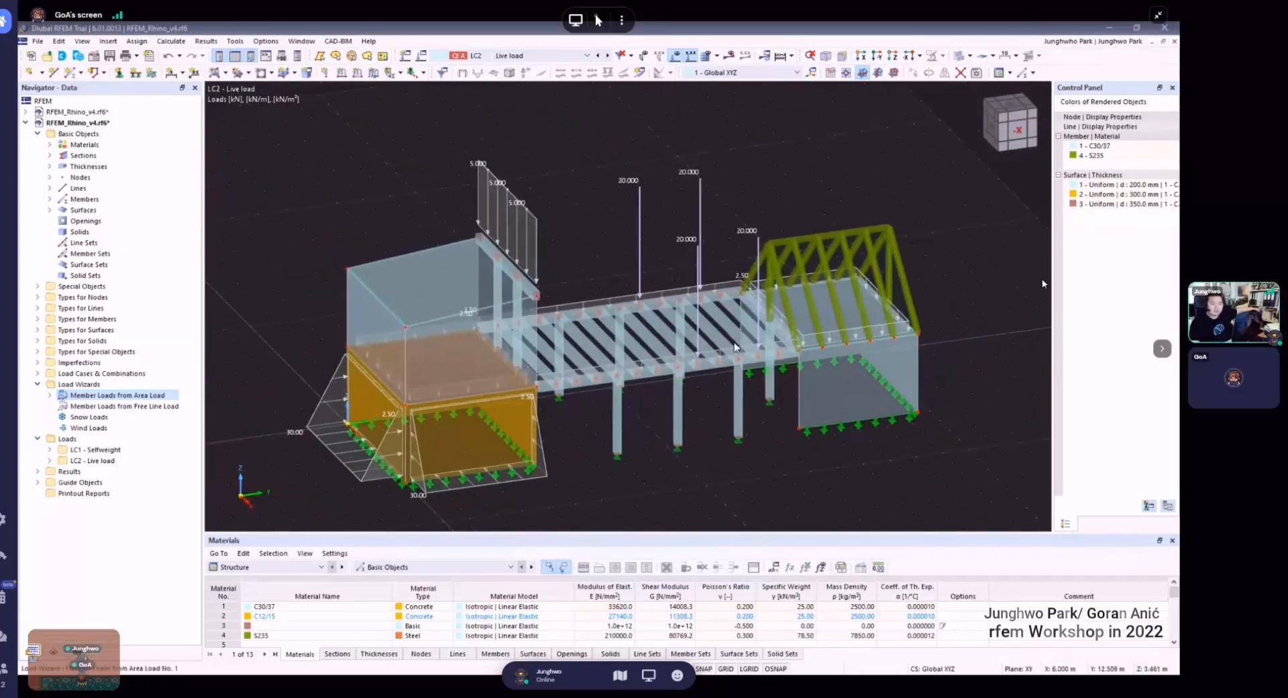
pyautogui.keyDown('ctrl'); pyautogui.moveTo(734, 346); pyautogui.dragTo(764, 255, button='middle'); pyautogui.keyUp('ctrl')
pyautogui.scroll(3, 737, 294)
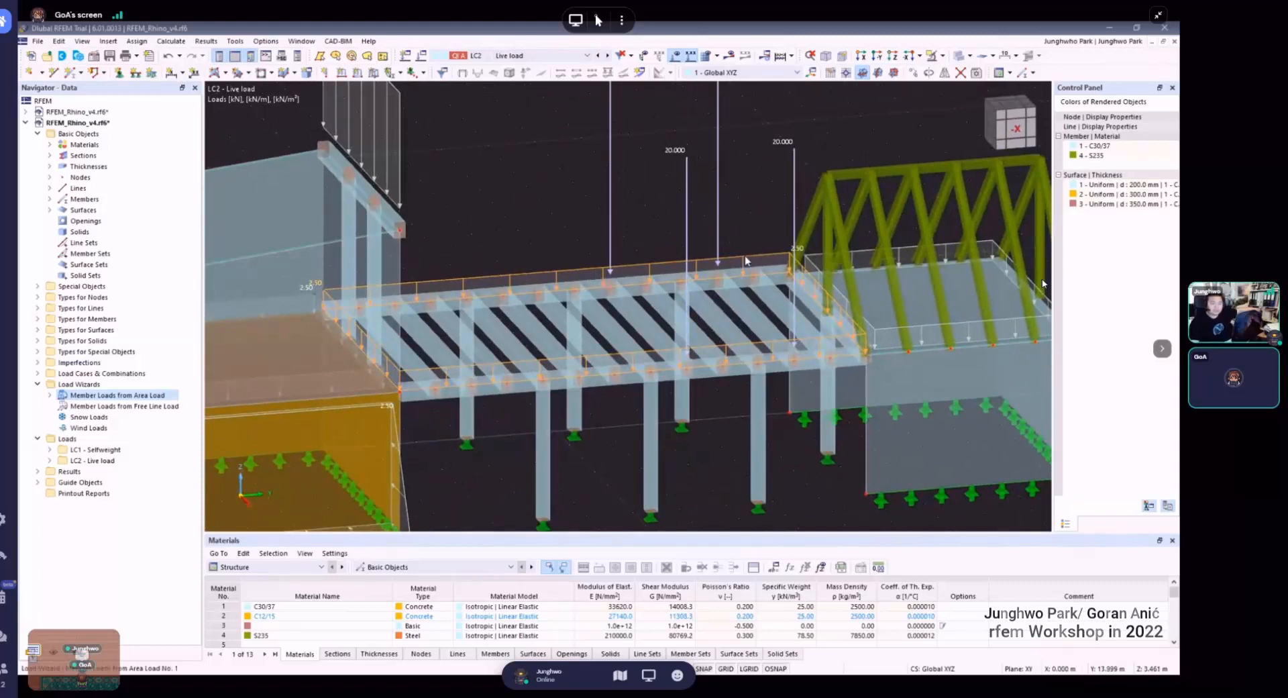
pyautogui.rightClick(746, 261)
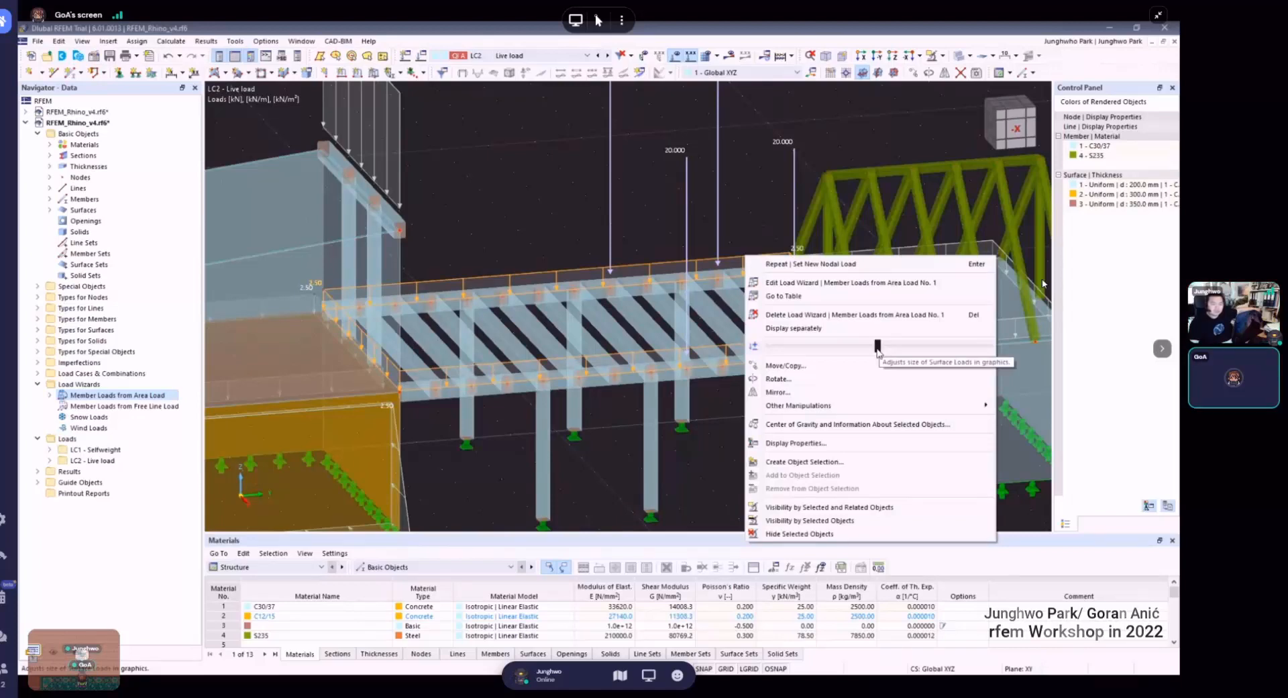
pyautogui.moveTo(878, 351); pyautogui.dragTo(915, 349)
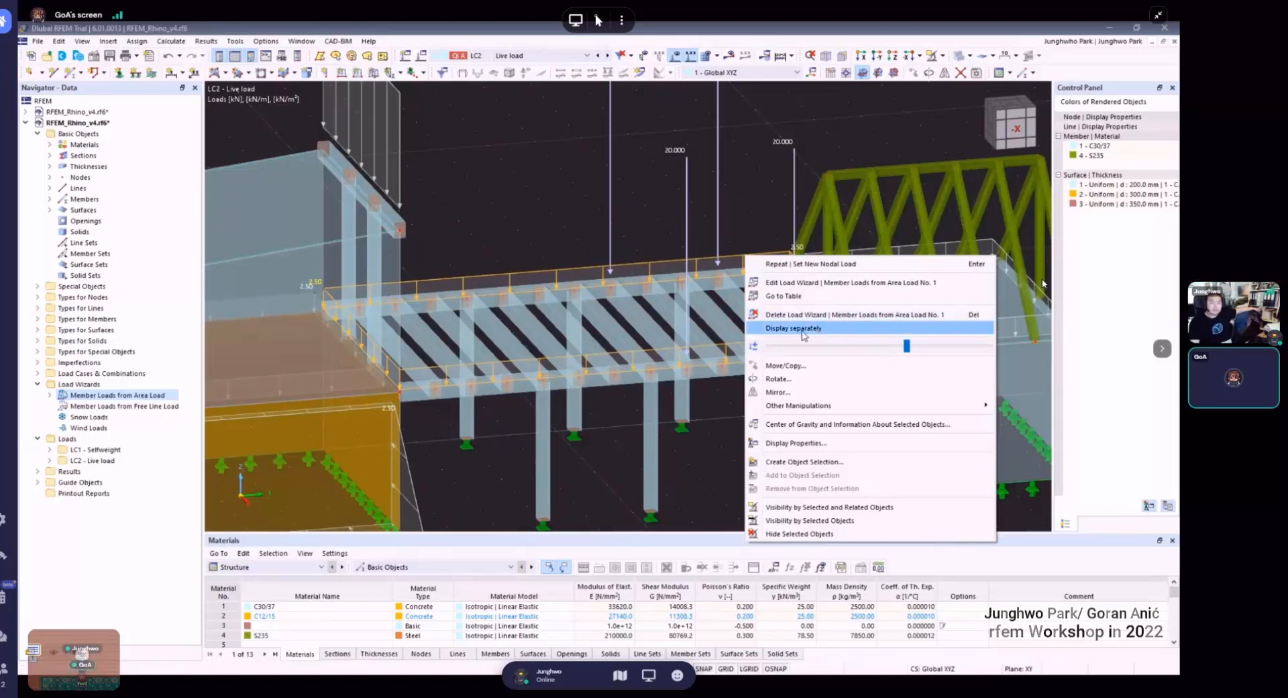
pyautogui.press('ctrl')
pyautogui.press('ctrl')
pyautogui.press('ctrl')
pyautogui.press('ctrl')
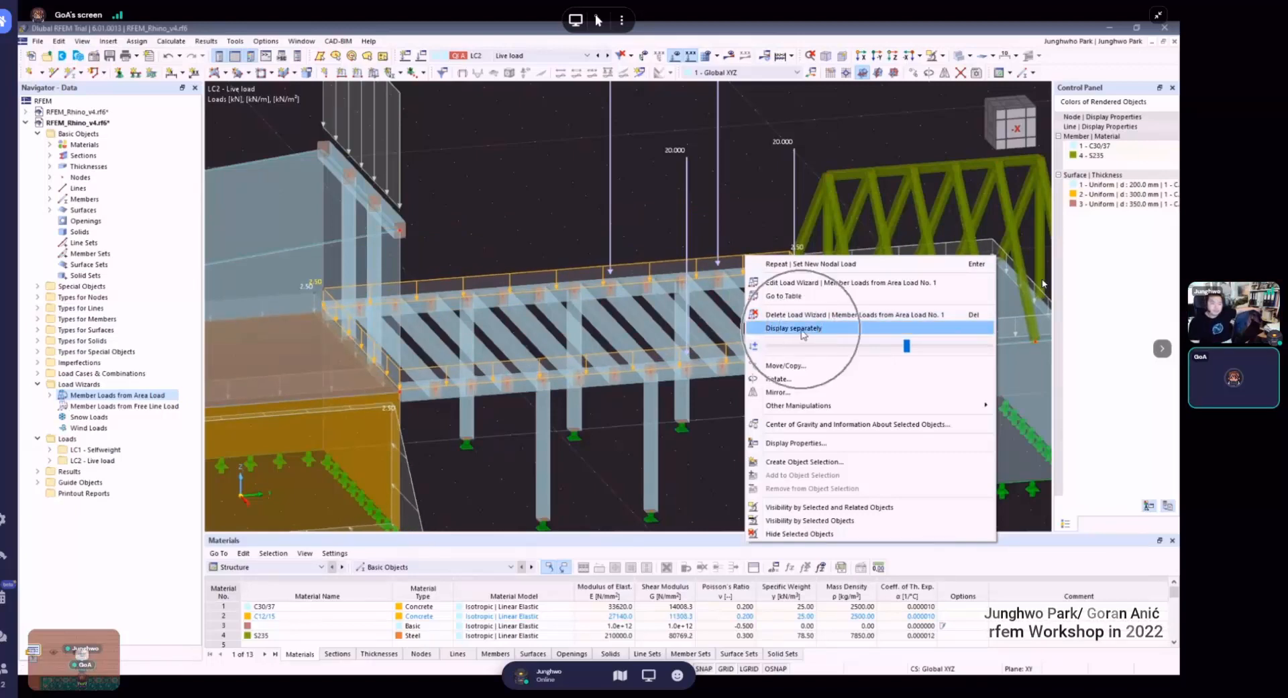
pyautogui.press('ctrl')
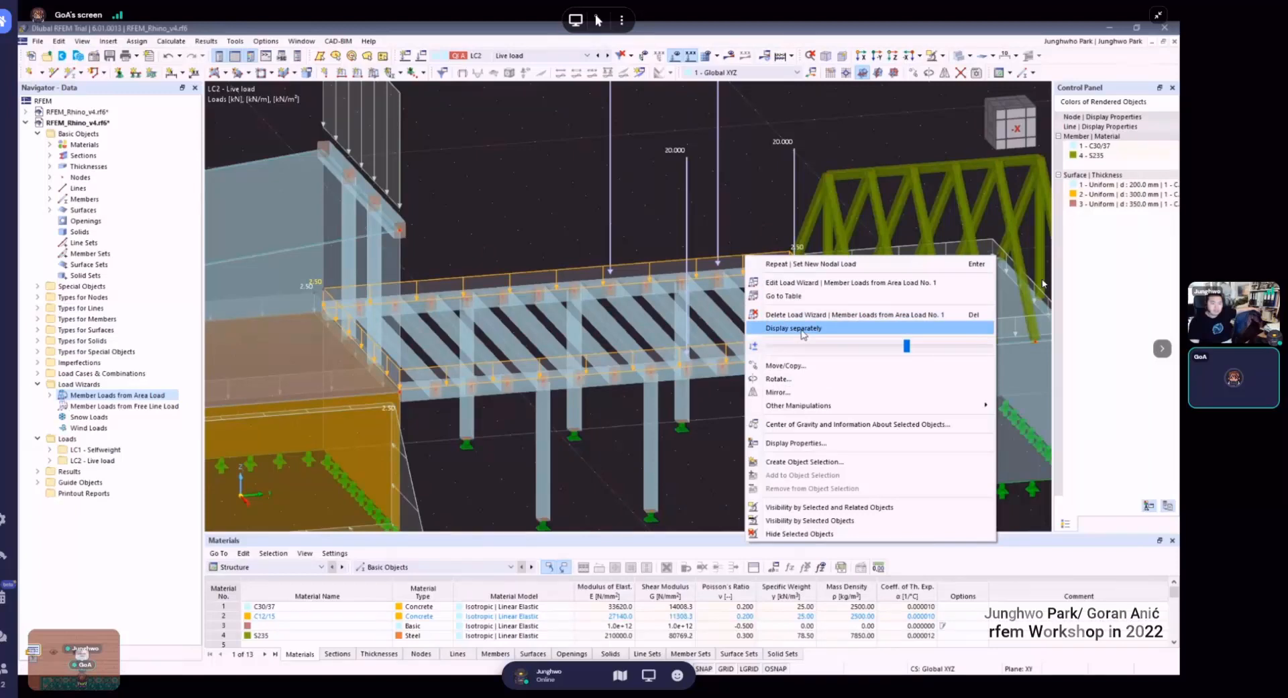
pyautogui.click(802, 333)
# - Examine the generated member loads on the bridge's cross beams and longitudinal edge beams from several angles and up close
pyautogui.scroll(-3, 743, 396)
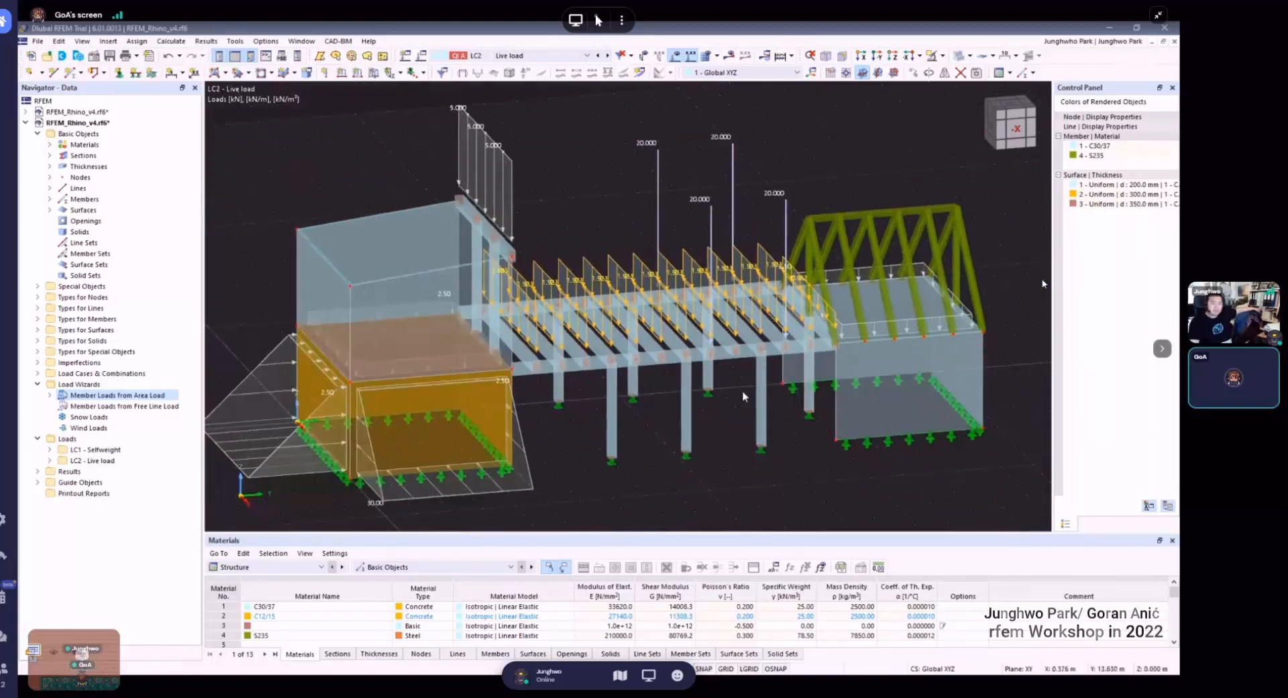
pyautogui.keyDown('ctrl'); pyautogui.moveTo(743, 393); pyautogui.dragTo(795, 419, button='middle'); pyautogui.keyUp('ctrl')
pyautogui.scroll(3, 751, 349)
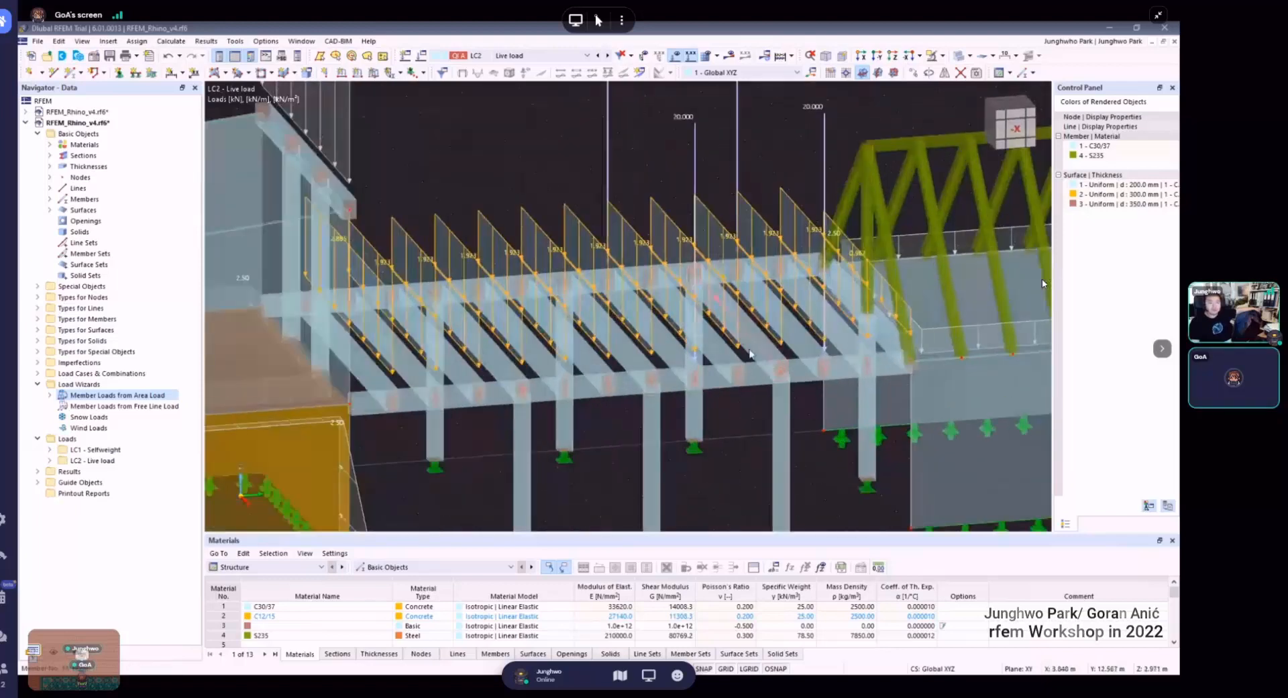
pyautogui.keyDown('ctrl'); pyautogui.moveTo(750, 354); pyautogui.dragTo(726, 273, button='middle'); pyautogui.keyUp('ctrl')
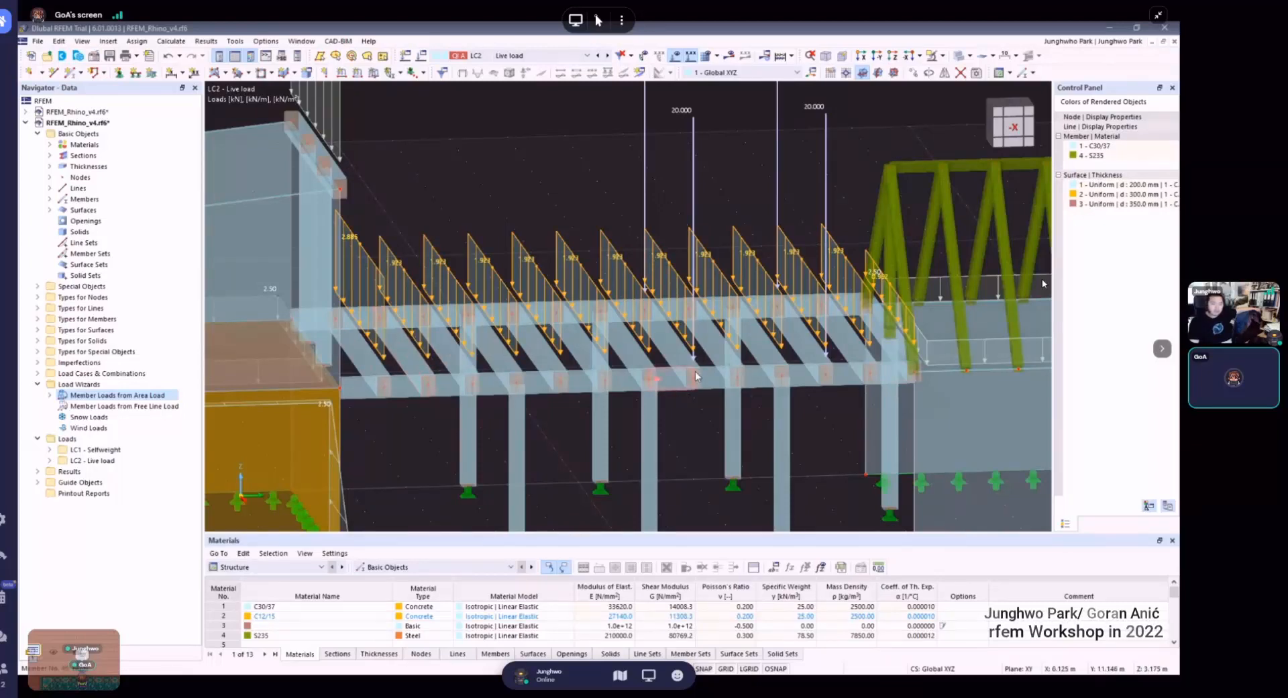
pyautogui.scroll(-1, 731, 345)
pyautogui.keyDown('ctrl'); pyautogui.moveTo(736, 329); pyautogui.dragTo(726, 337, button='middle'); pyautogui.keyUp('ctrl')
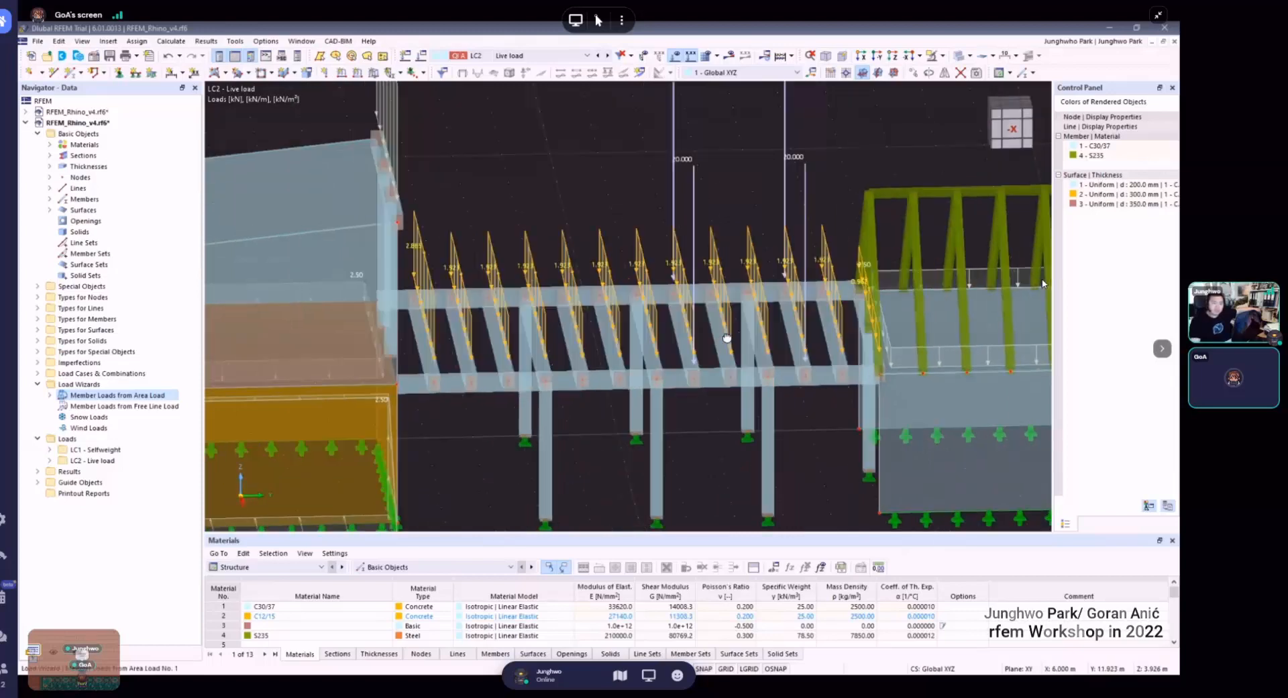
pyautogui.scroll(1, 731, 326)
pyautogui.scroll(2, 734, 268)
pyautogui.keyDown('ctrl'); pyautogui.moveTo(734, 279); pyautogui.dragTo(728, 293, button='middle'); pyautogui.keyUp('ctrl')
pyautogui.moveTo(749, 384); pyautogui.dragTo(757, 326, button='middle')
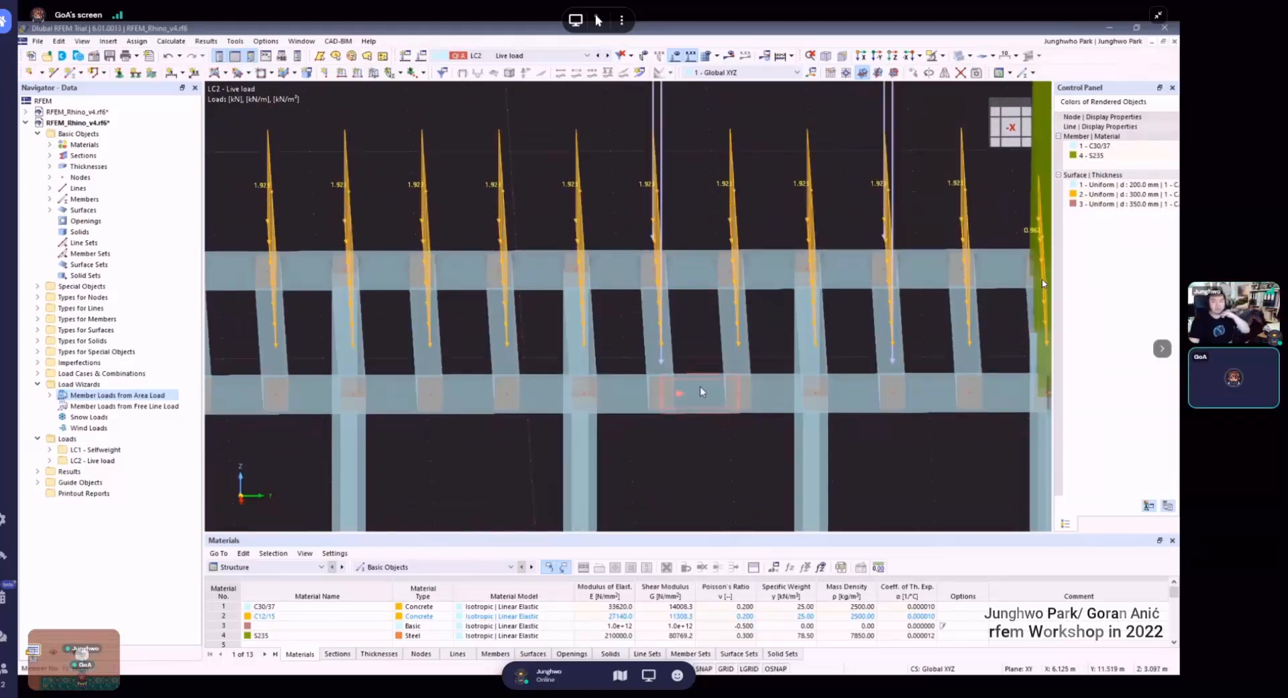
pyautogui.moveTo(701, 388)
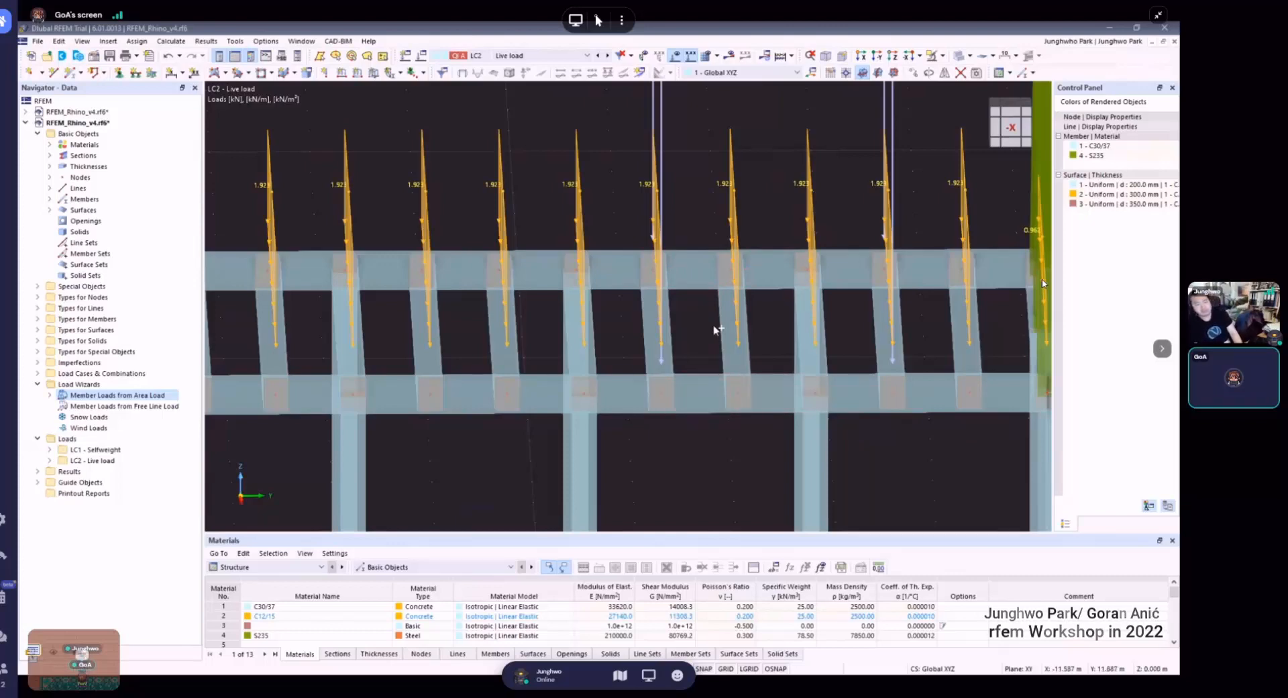
# - Examine the generated loads along the deck's cross beams up close and the live loads on the whole model from several angles
pyautogui.keyDown('ctrl'); pyautogui.moveTo(716, 330); pyautogui.dragTo(734, 339, button='middle'); pyautogui.keyUp('ctrl')
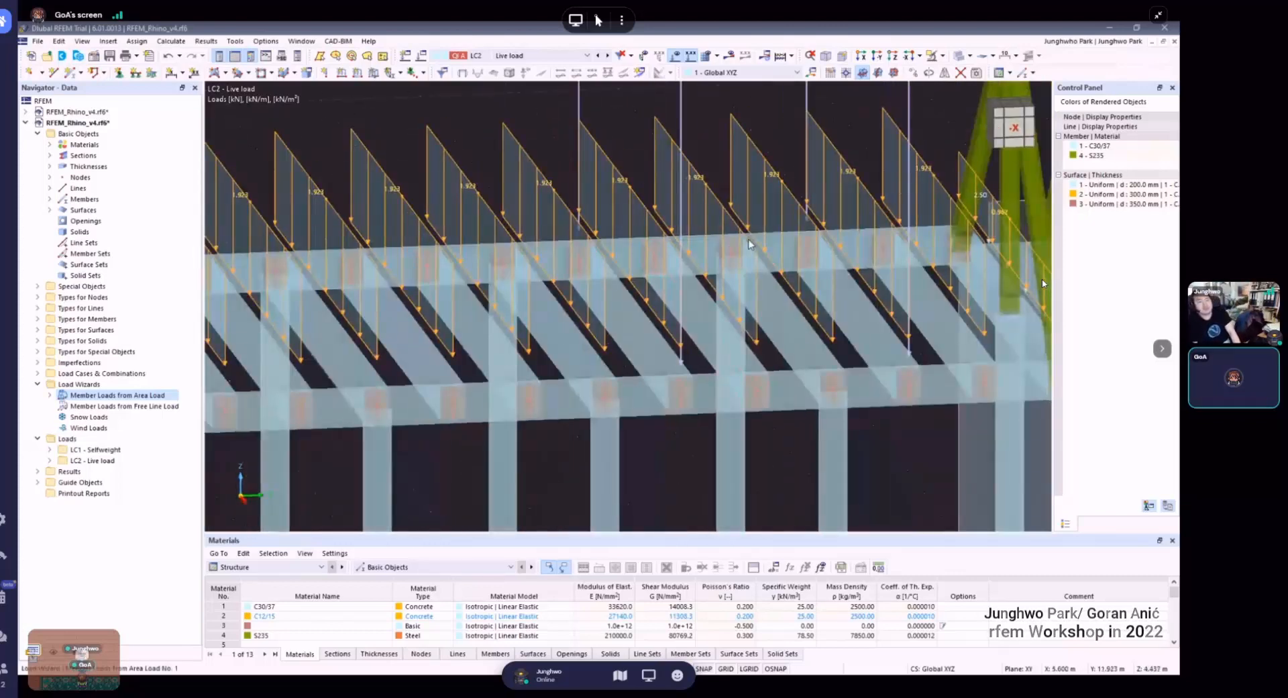
pyautogui.keyDown('ctrl'); pyautogui.moveTo(749, 244); pyautogui.dragTo(646, 195, button='middle'); pyautogui.keyUp('ctrl')
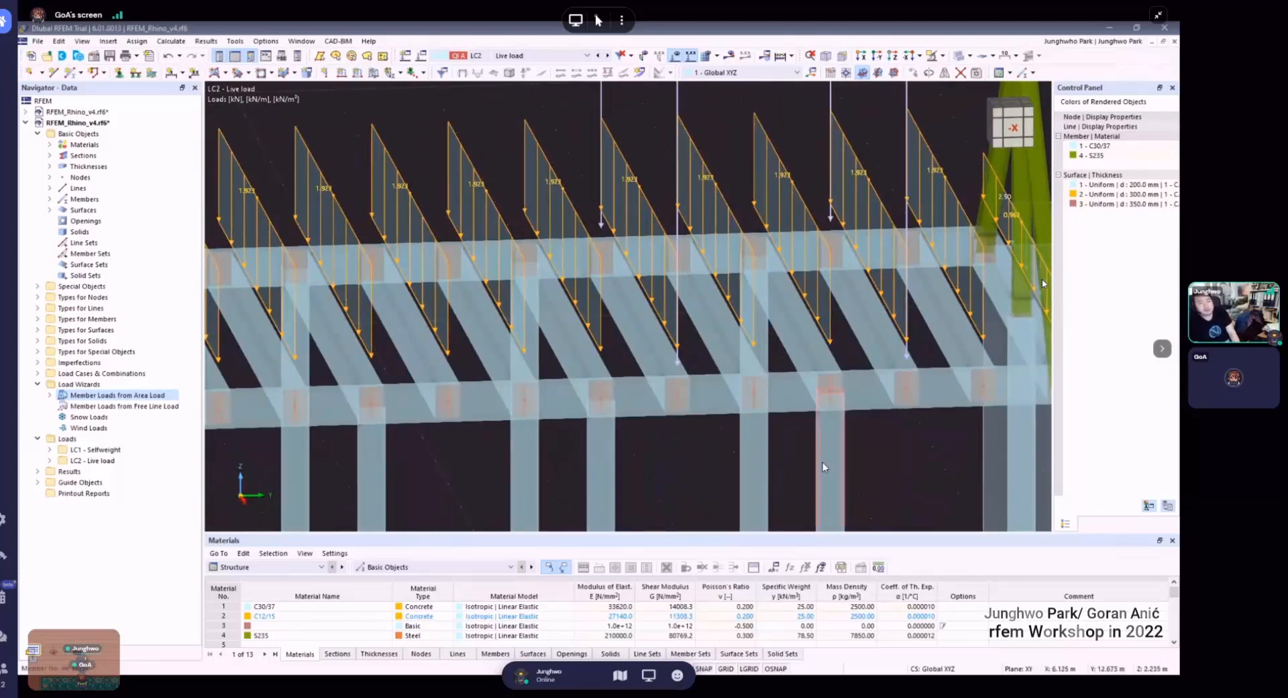
pyautogui.scroll(-3, 822, 462)
pyautogui.moveTo(733, 458); pyautogui.dragTo(711, 440, button='middle')
pyautogui.scroll(-5, 711, 440)
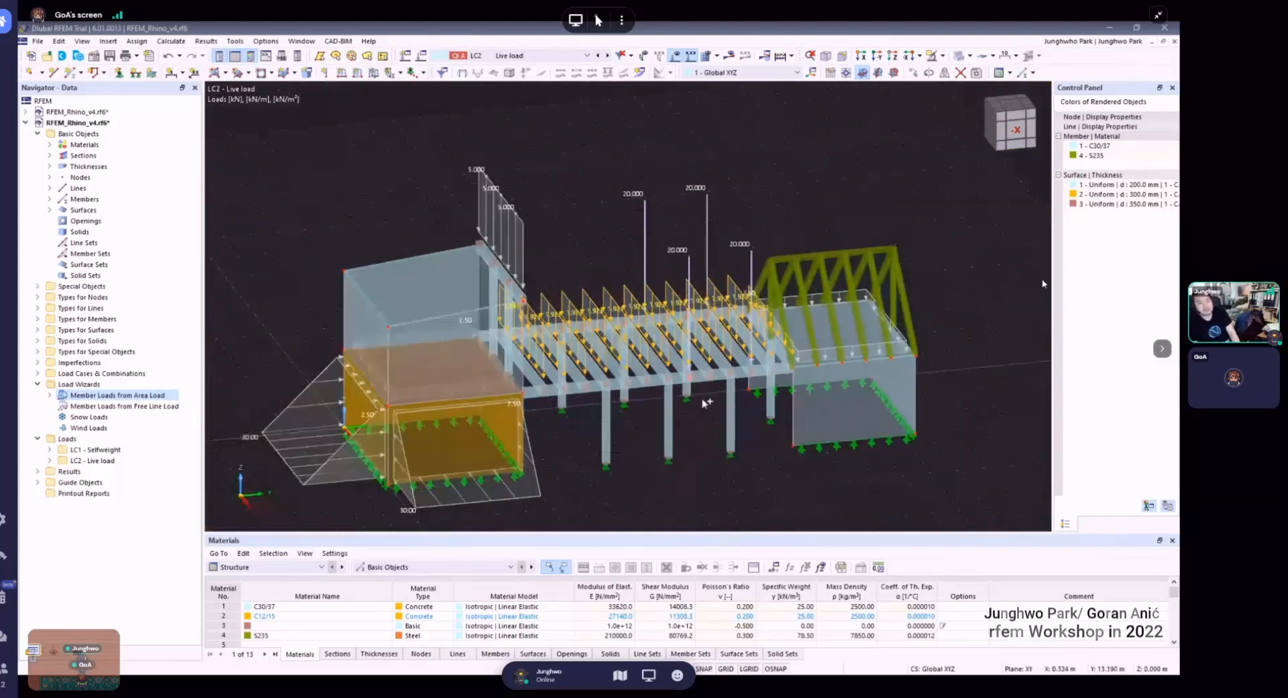
pyautogui.keyDown('ctrl'); pyautogui.moveTo(698, 418); pyautogui.dragTo(752, 422, button='middle'); pyautogui.keyUp('ctrl')
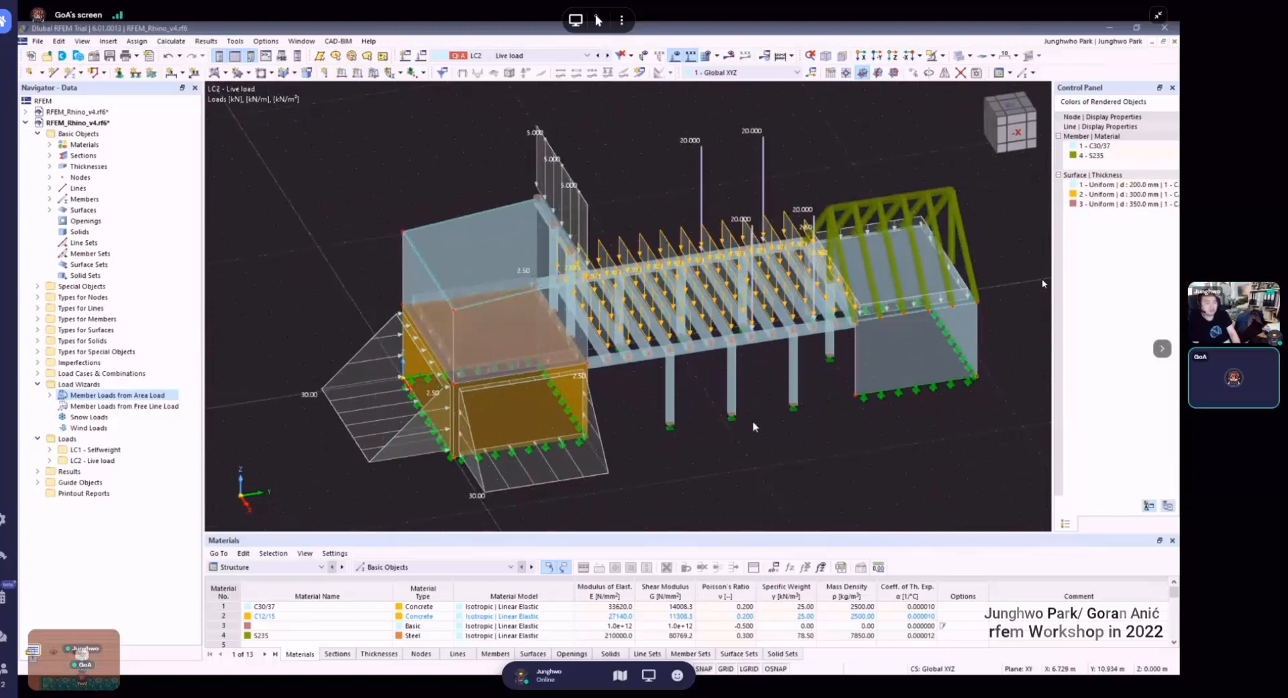
pyautogui.moveTo(771, 373)
pyautogui.keyDown('ctrl'); pyautogui.mouseDown(button='middle')
pyautogui.moveTo(751, 389)
pyautogui.moveTo(762, 389)
pyautogui.mouseUp(button='middle'); pyautogui.keyUp('ctrl')
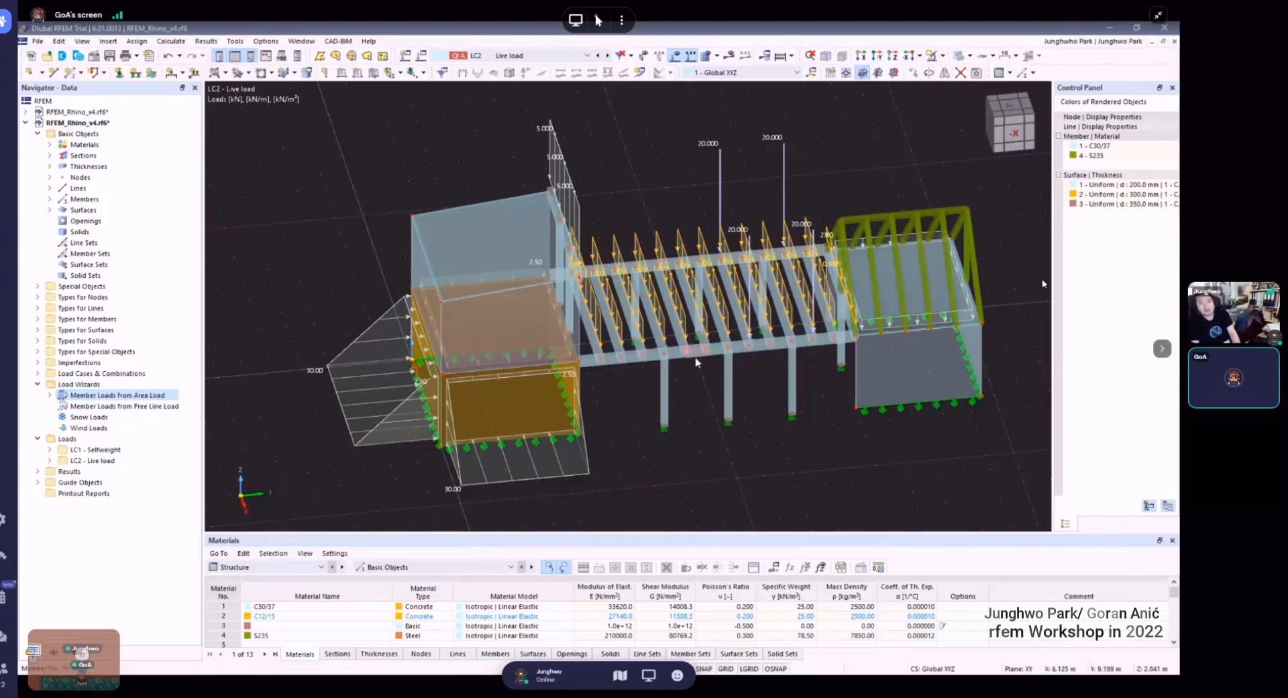
pyautogui.keyDown('ctrl'); pyautogui.moveTo(665, 376); pyautogui.dragTo(688, 401, button='middle'); pyautogui.keyUp('ctrl')
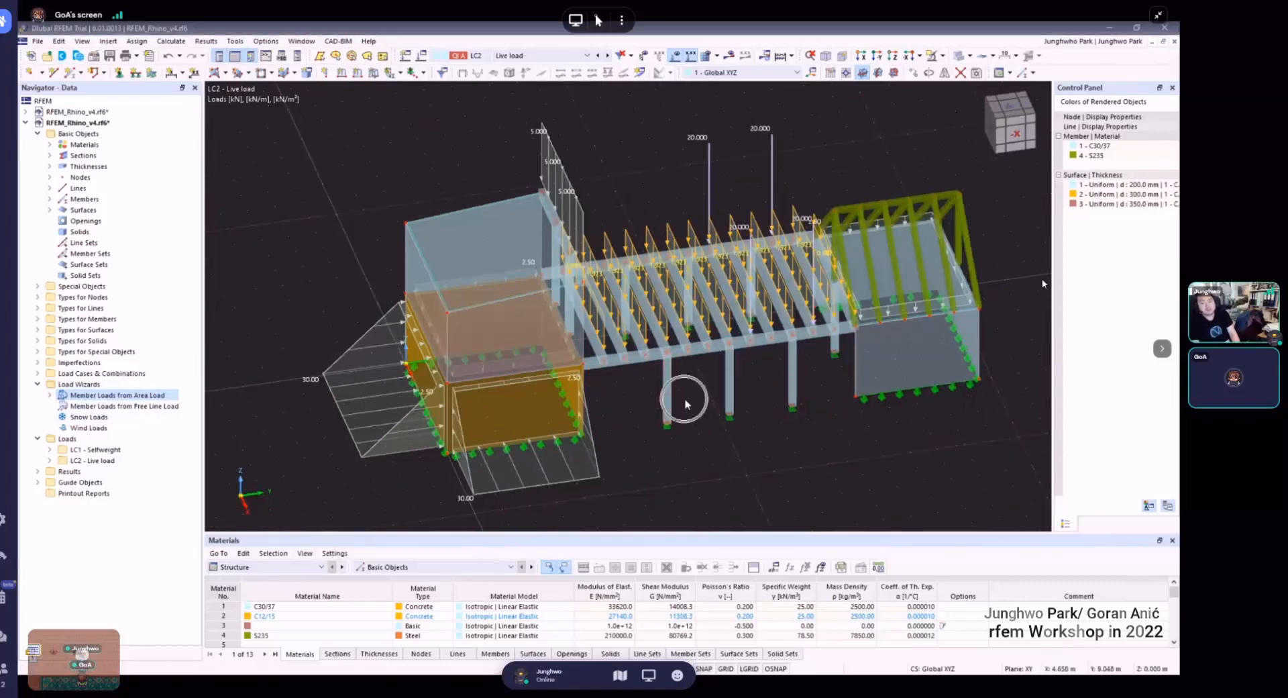
# - Select the bridge deck's load and switch off the separate display of its generated member loads
pyautogui.click(656, 210)
pyautogui.keyDown('ctrl'); pyautogui.moveTo(728, 396); pyautogui.dragTo(681, 229, button='middle'); pyautogui.keyUp('ctrl')
pyautogui.scroll(2, 679, 215)
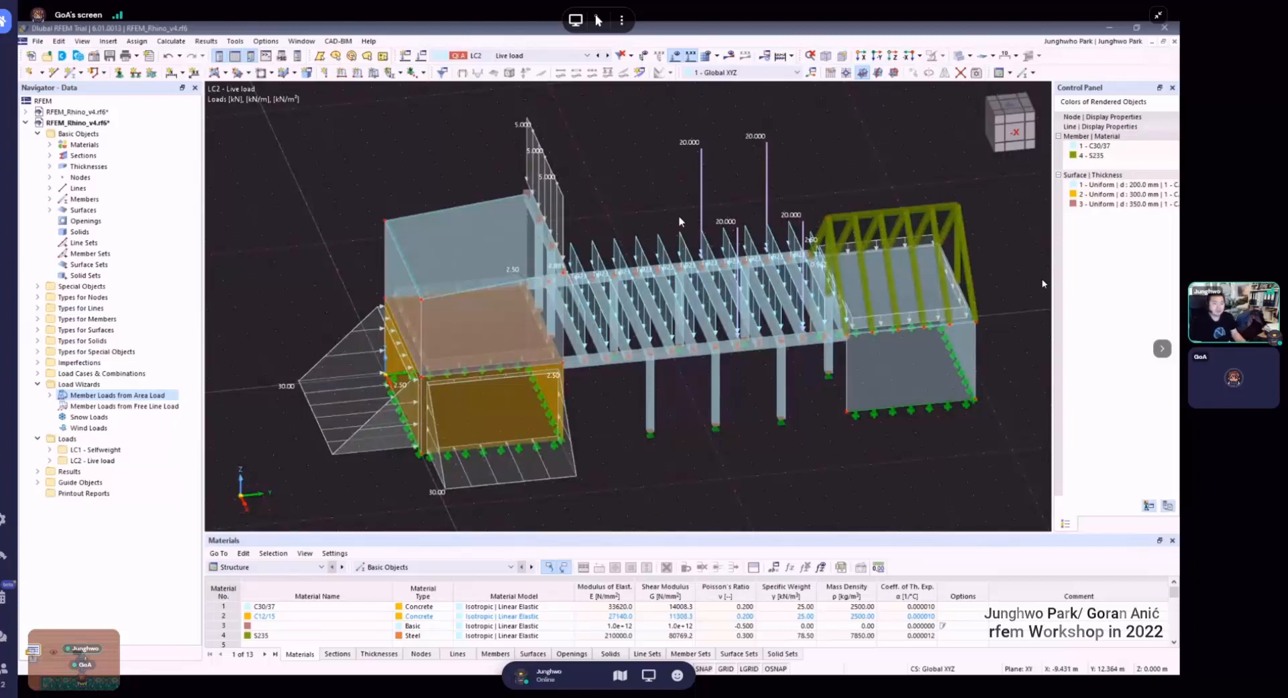
pyautogui.rightClick(682, 235)
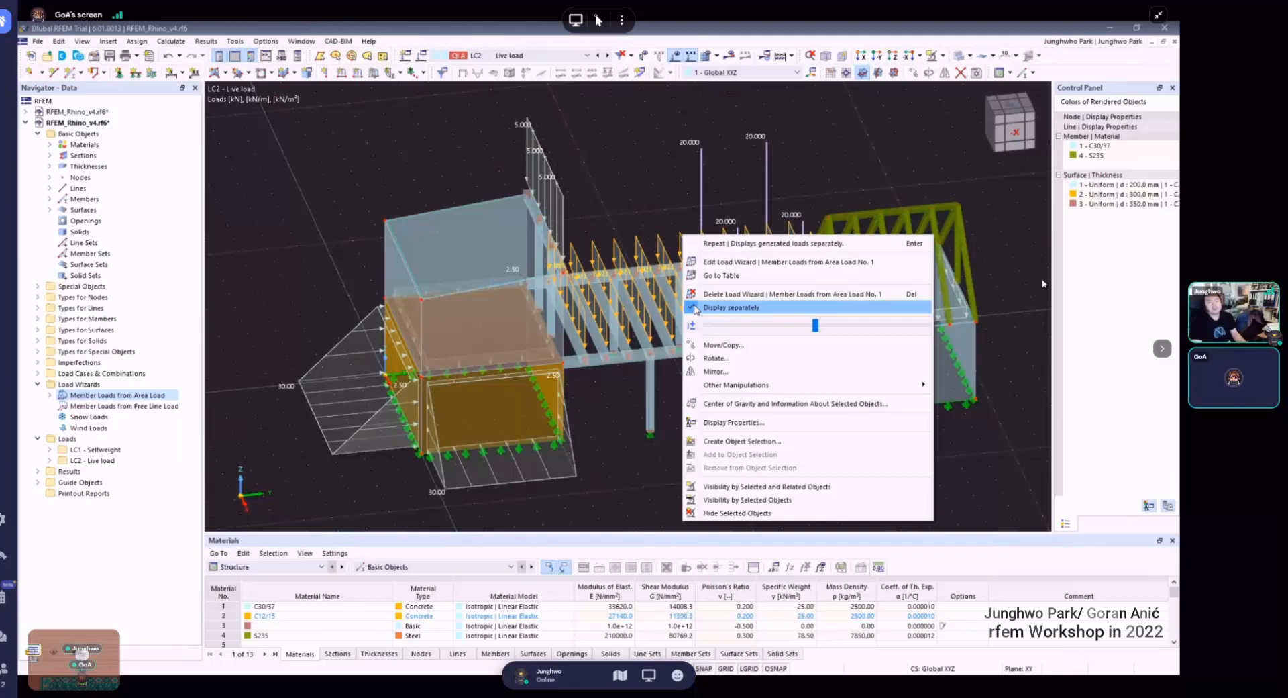
pyautogui.click(694, 308)
pyautogui.keyDown('ctrl'); pyautogui.moveTo(739, 355); pyautogui.dragTo(659, 265, button='middle'); pyautogui.keyUp('ctrl')
pyautogui.rightClick(656, 258)
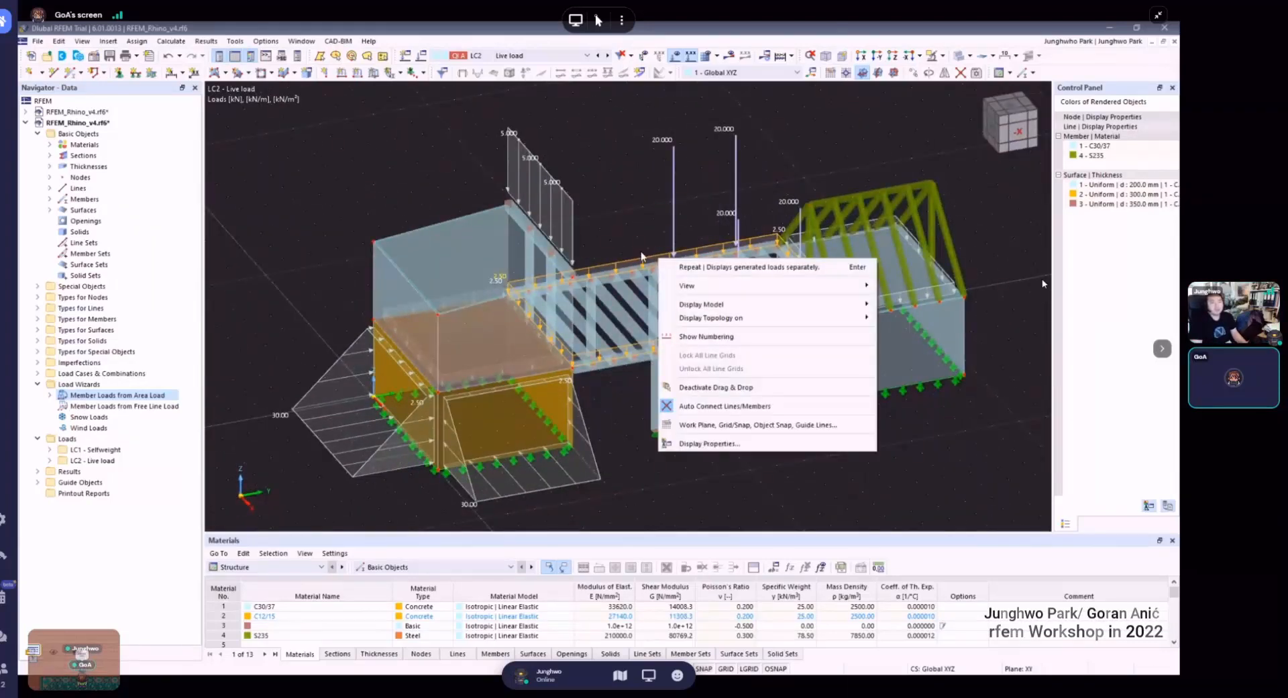
pyautogui.click(643, 257)
pyautogui.rightClick(644, 256)
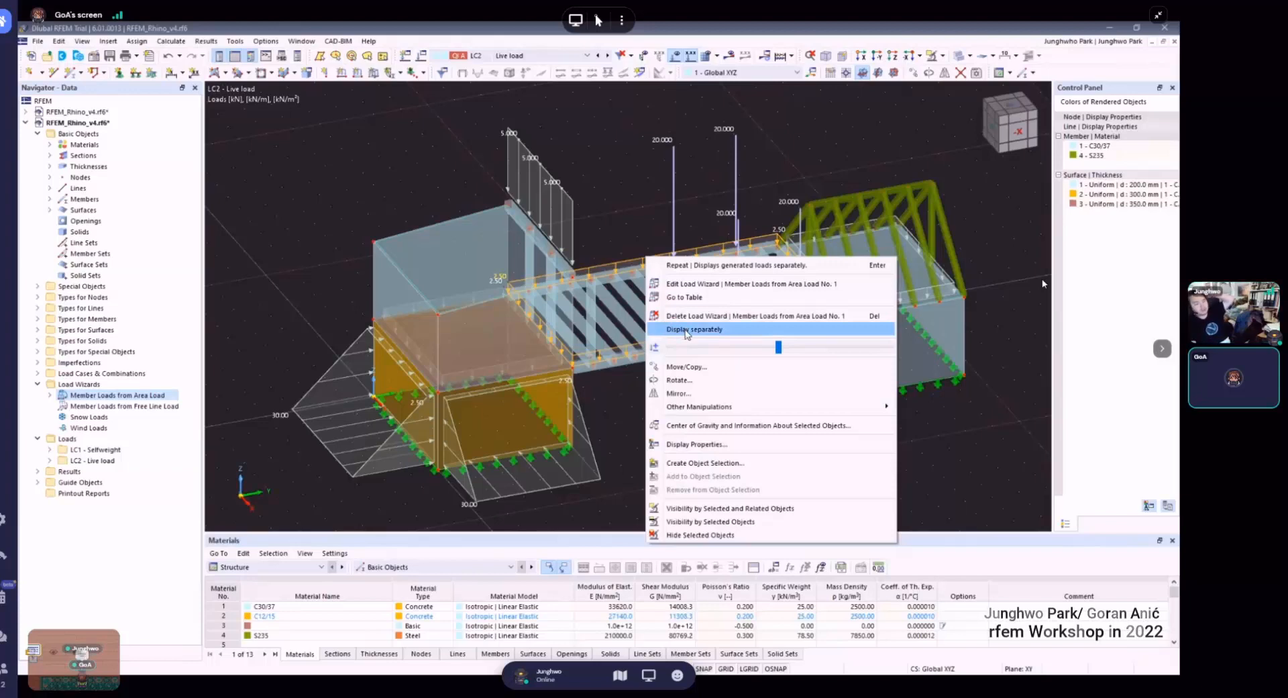
pyautogui.click(687, 330)
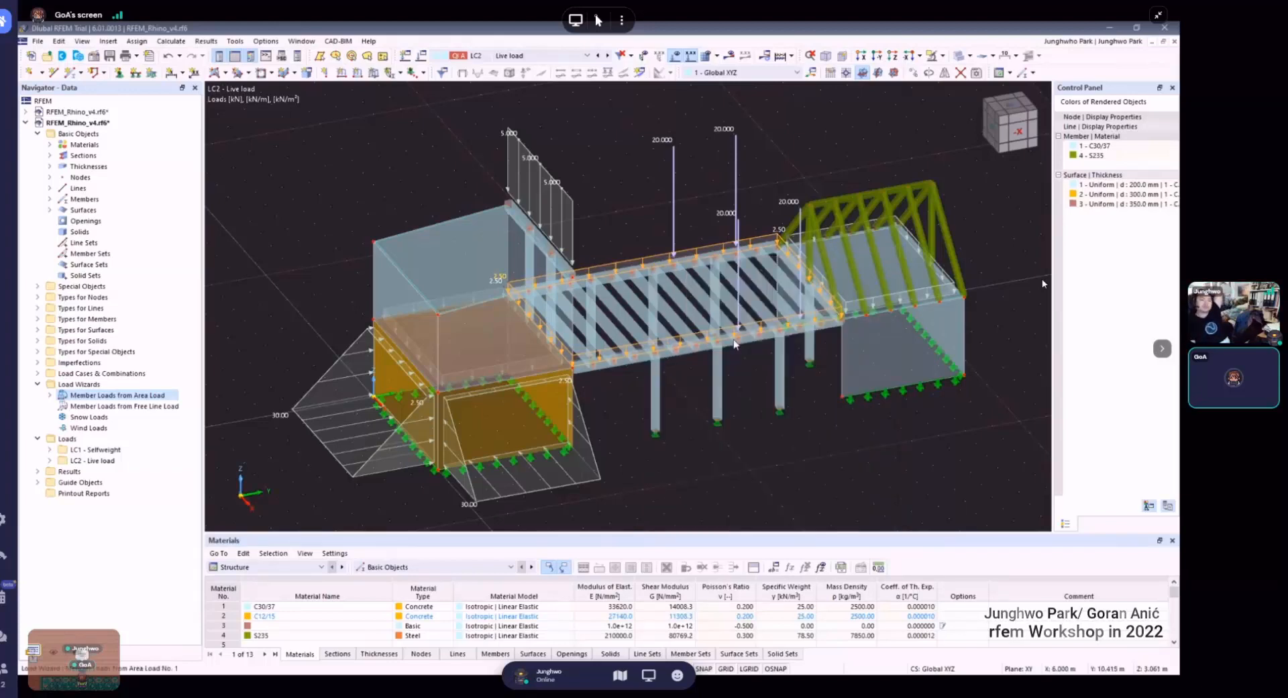
# - Edit the bridge deck's area load wizard and clear the reference member for removing influence from parallel members
pyautogui.keyDown('ctrl'); pyautogui.moveTo(763, 344); pyautogui.dragTo(740, 245, button='middle'); pyautogui.keyUp('ctrl')
pyautogui.scroll(3, 583, 265)
pyautogui.scroll(-3, 590, 274)
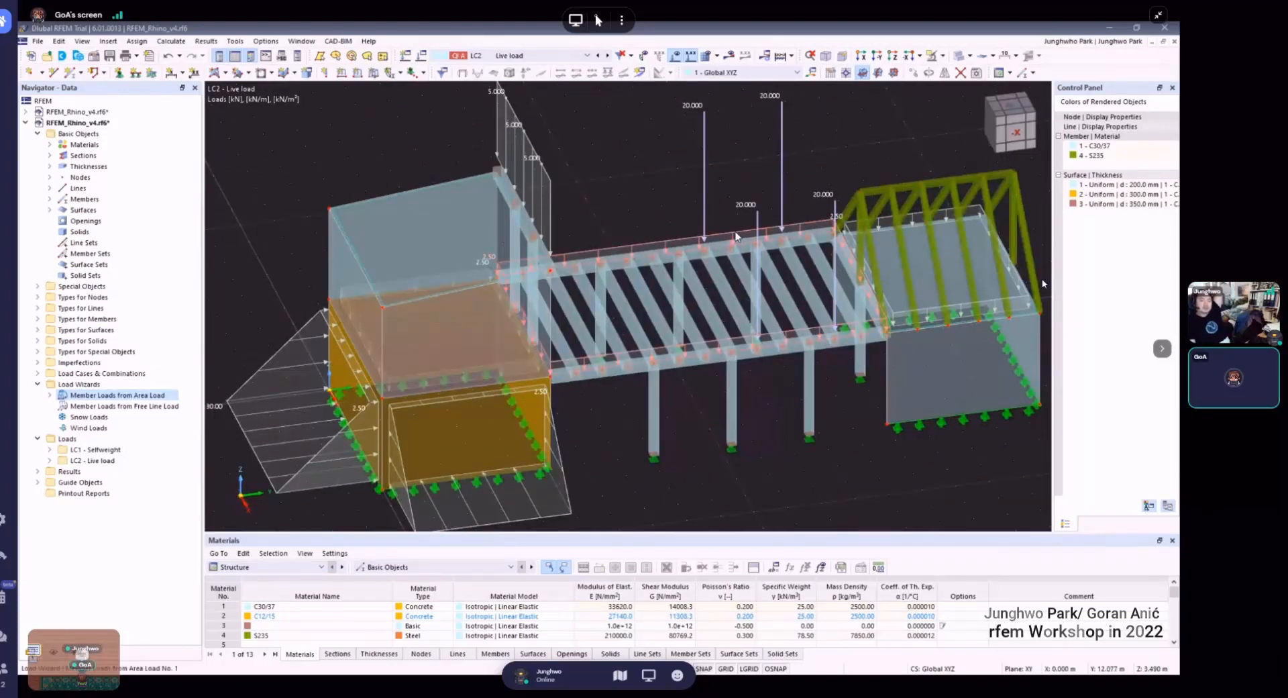
pyautogui.keyDown('ctrl'); pyautogui.moveTo(737, 243); pyautogui.dragTo(723, 231, button='middle'); pyautogui.keyUp('ctrl')
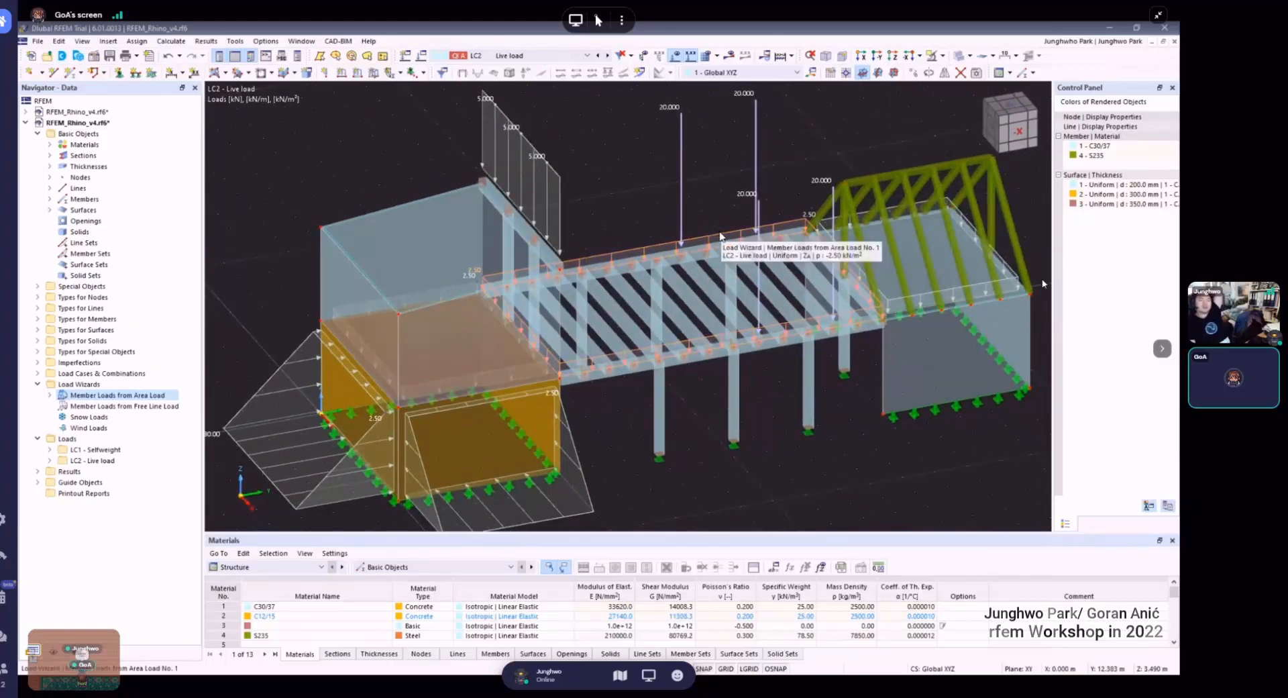
pyautogui.doubleClick(721, 236)
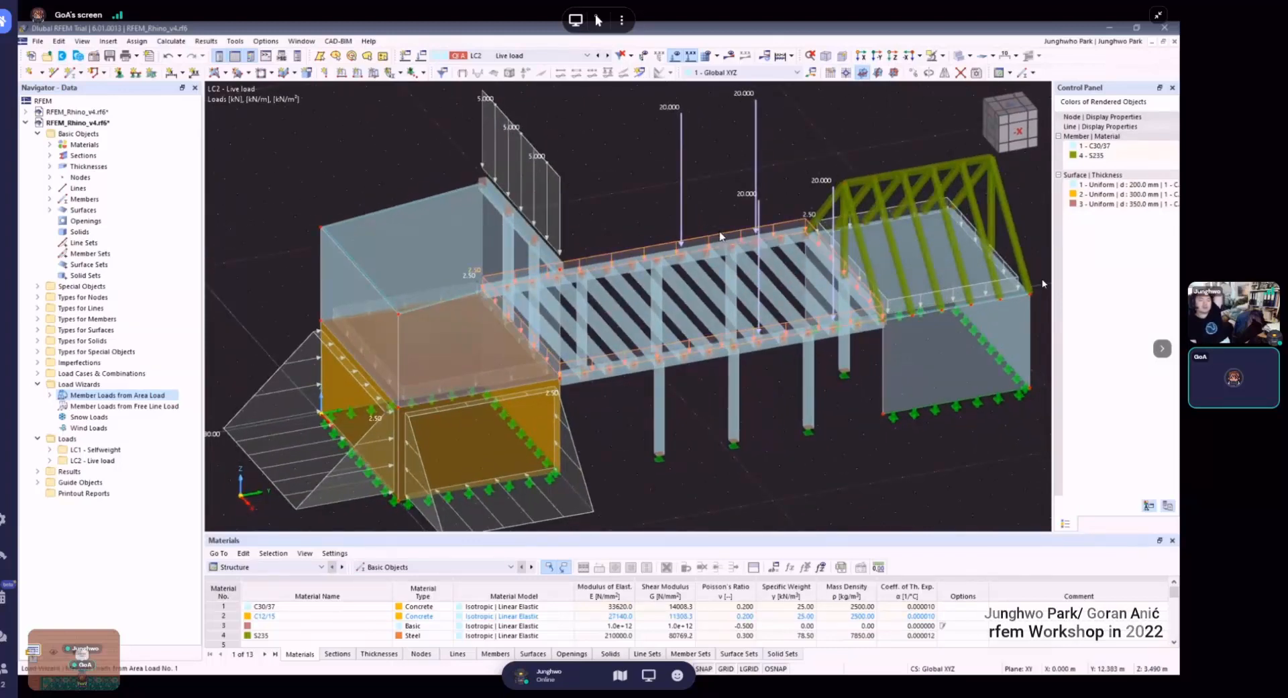
pyautogui.click(505, 182)
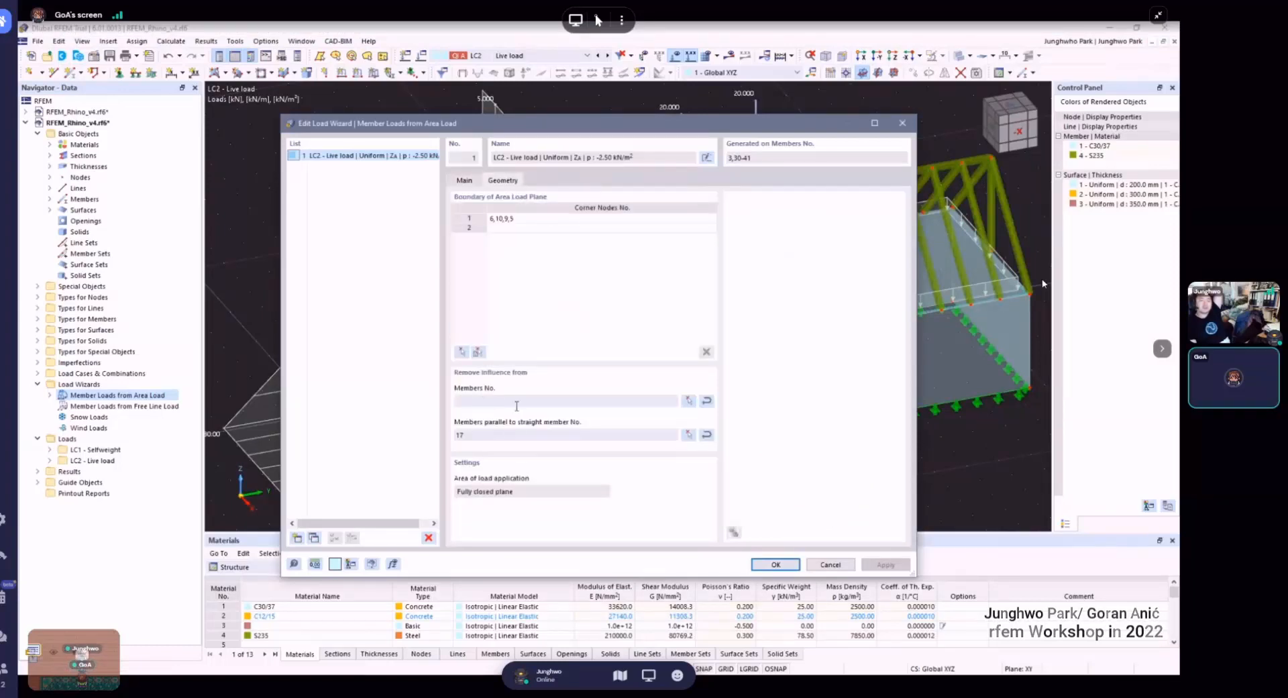
pyautogui.click(689, 434)
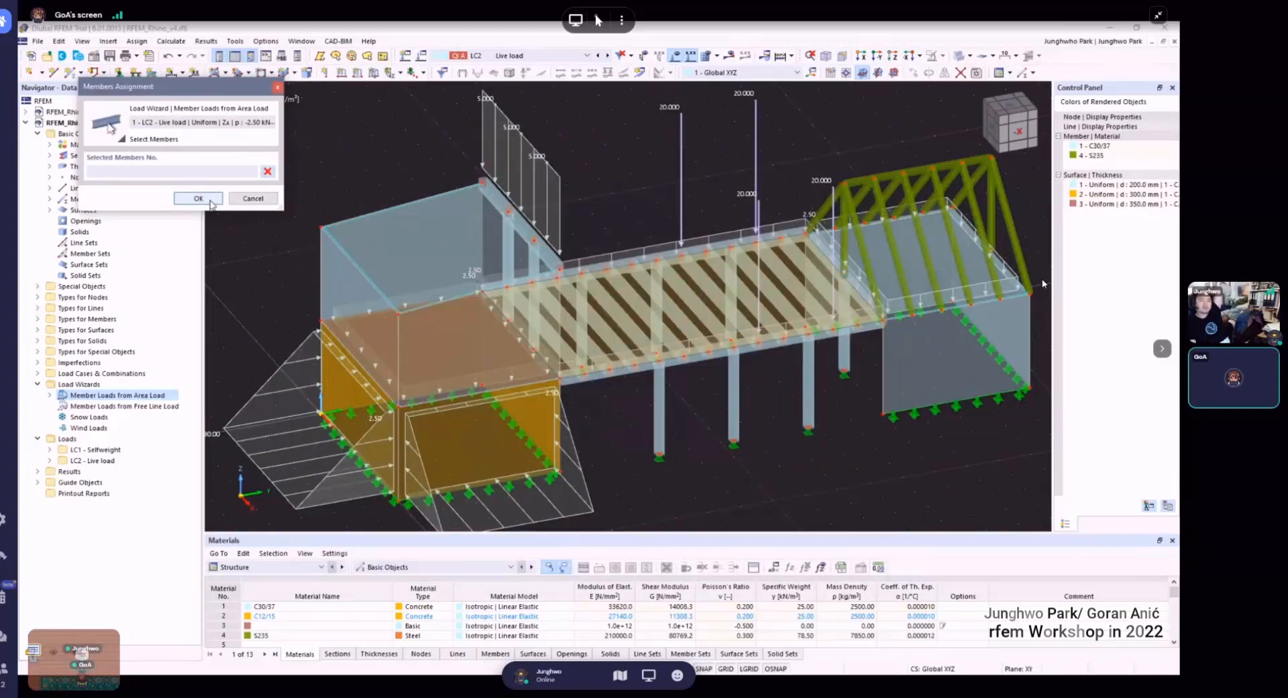
pyautogui.click(199, 198)
pyautogui.click(777, 566)
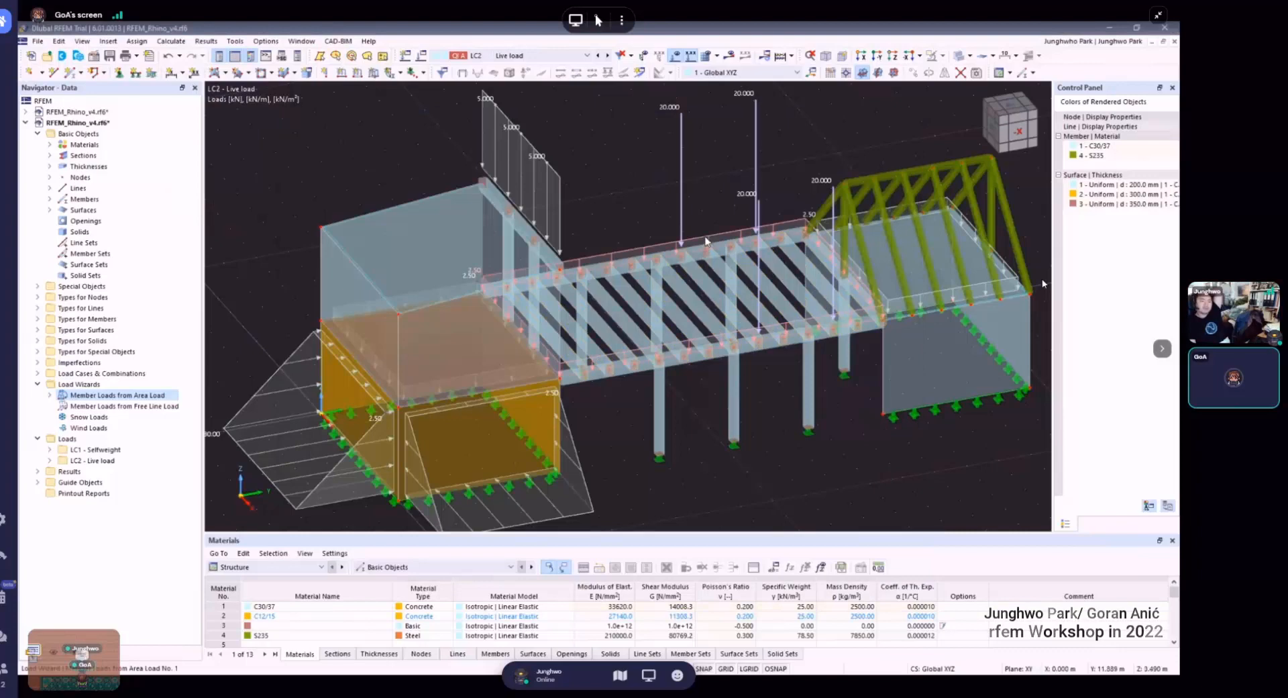
# - Display the edited area load separately as member loads and inspect their distribution on the deck's cross beams and edge beams
pyautogui.rightClick(707, 241)
pyautogui.click(772, 293)
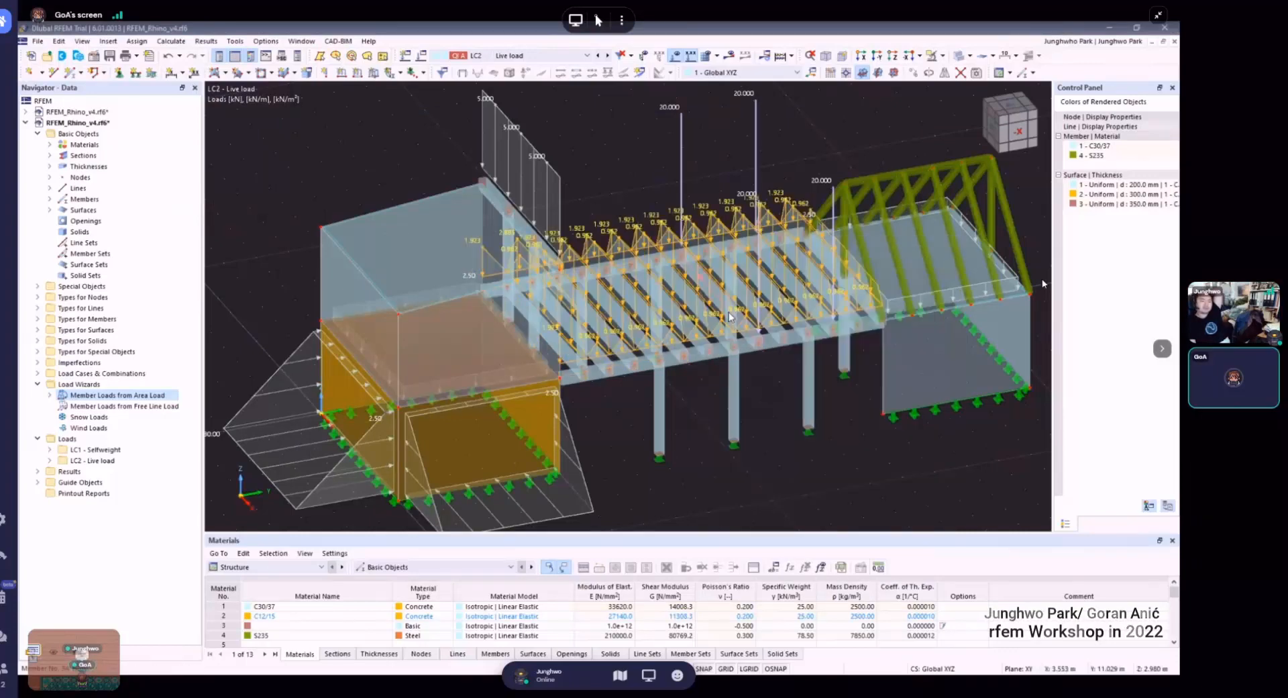
pyautogui.scroll(8, 775, 397)
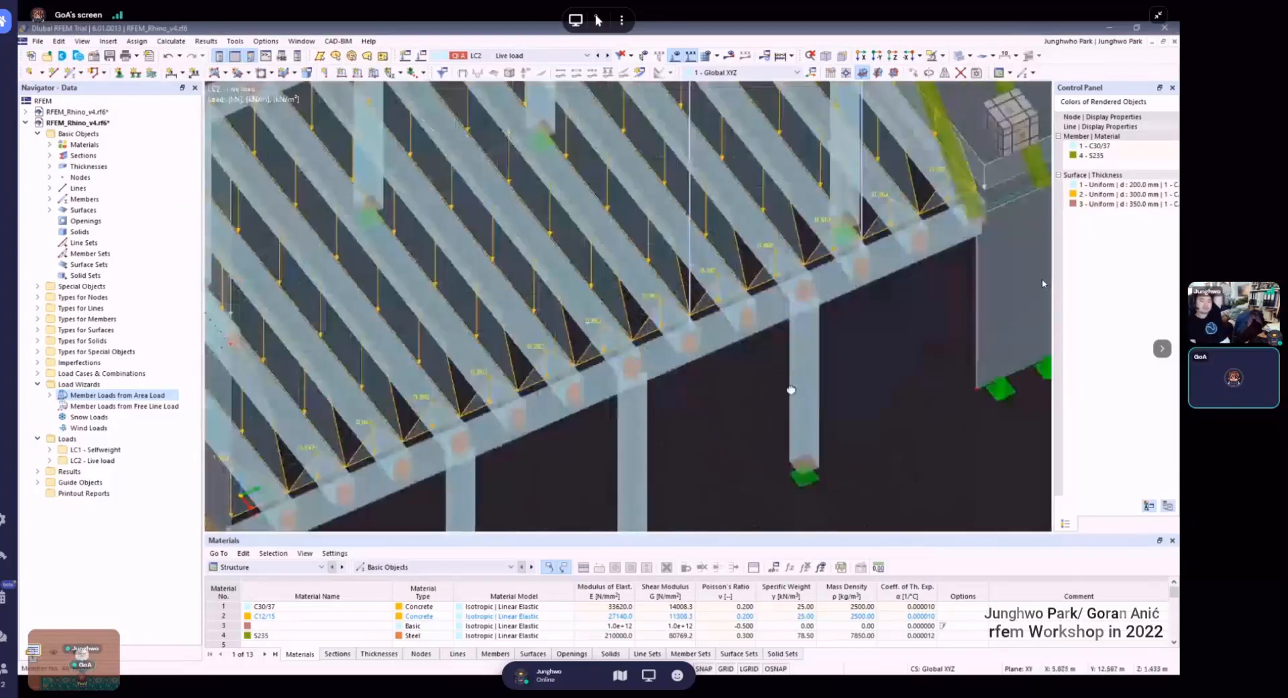
pyautogui.scroll(-4, 779, 296)
pyautogui.keyDown('ctrl'); pyautogui.moveTo(706, 340); pyautogui.dragTo(680, 300, button='middle'); pyautogui.keyUp('ctrl')
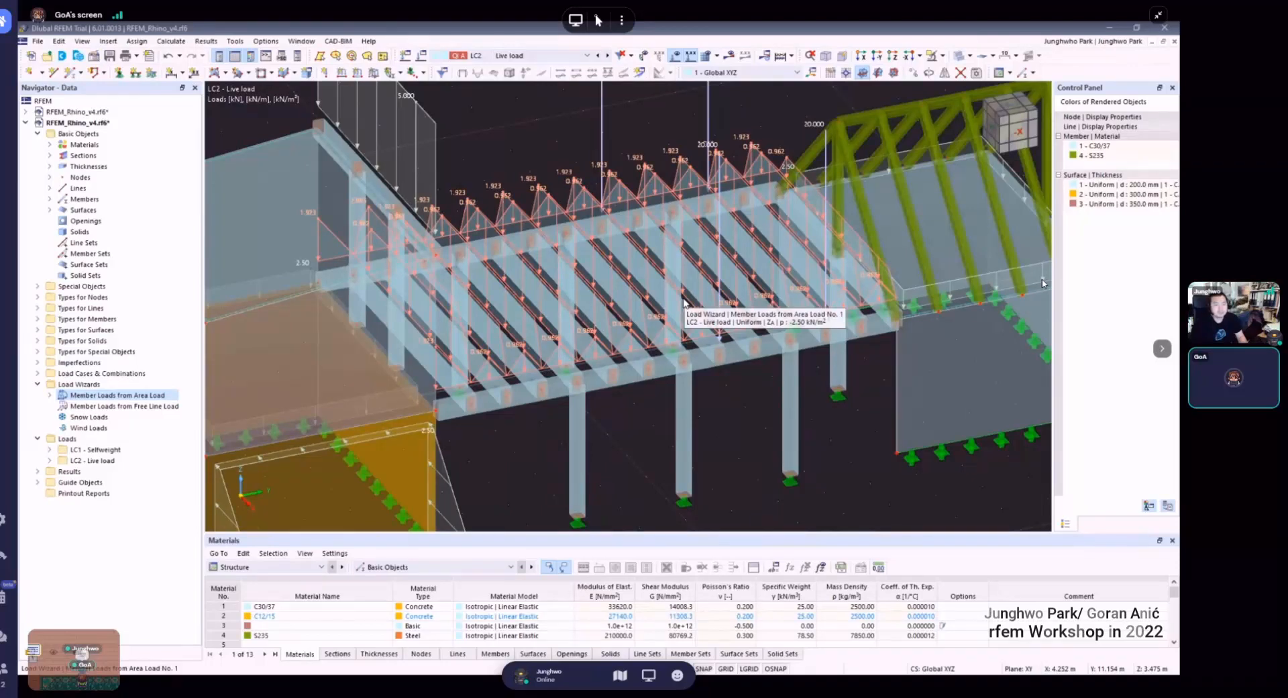
# - Edit the area load wizard to remove the influence from all members parallel to edge beam member 11
pyautogui.rightClick(696, 173)
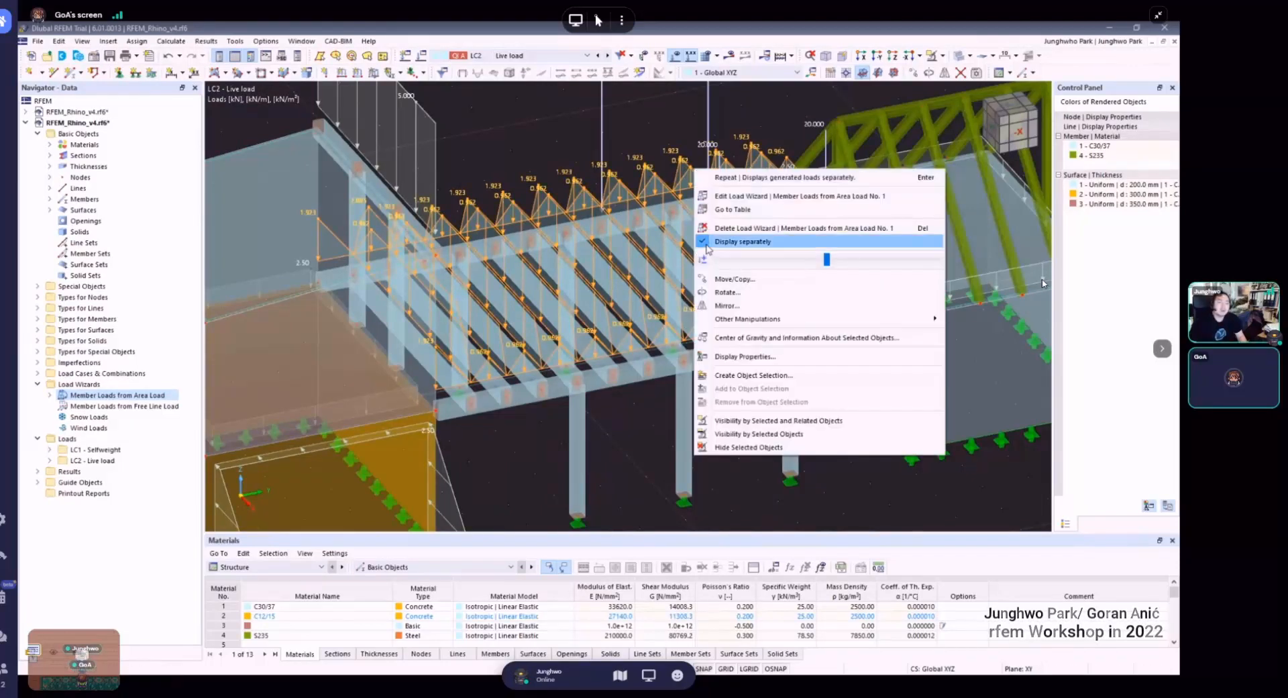
pyautogui.click(771, 196)
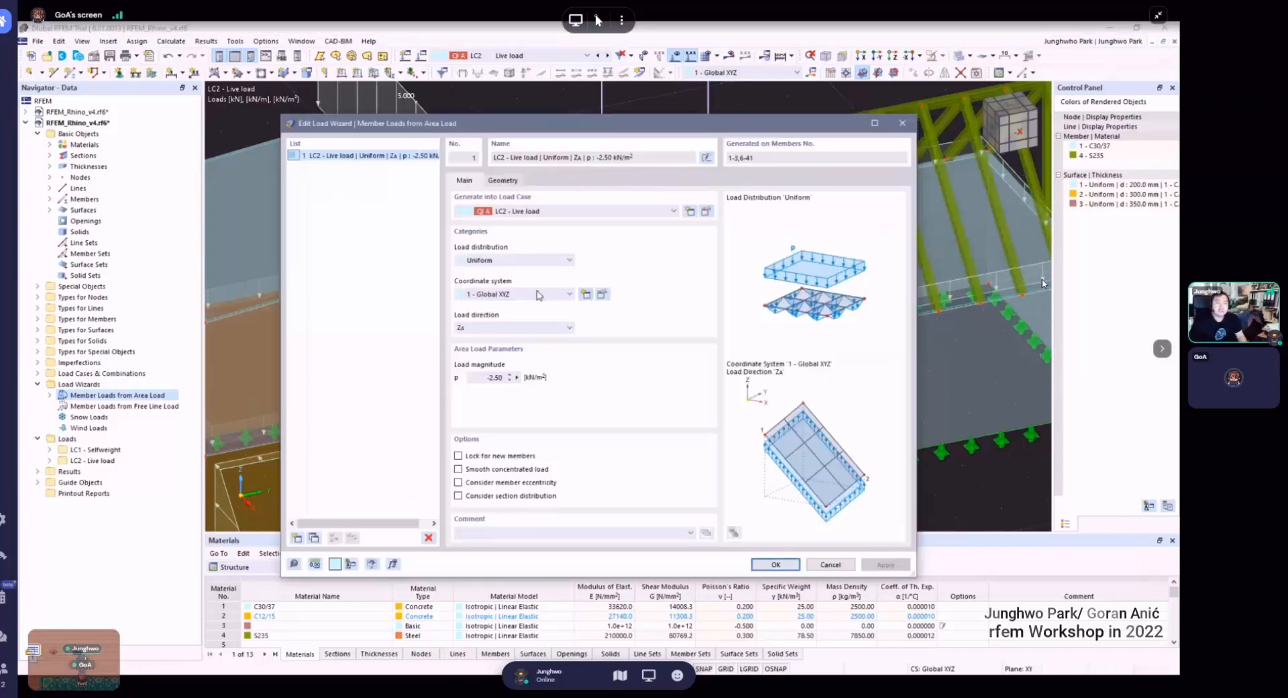
pyautogui.click(503, 180)
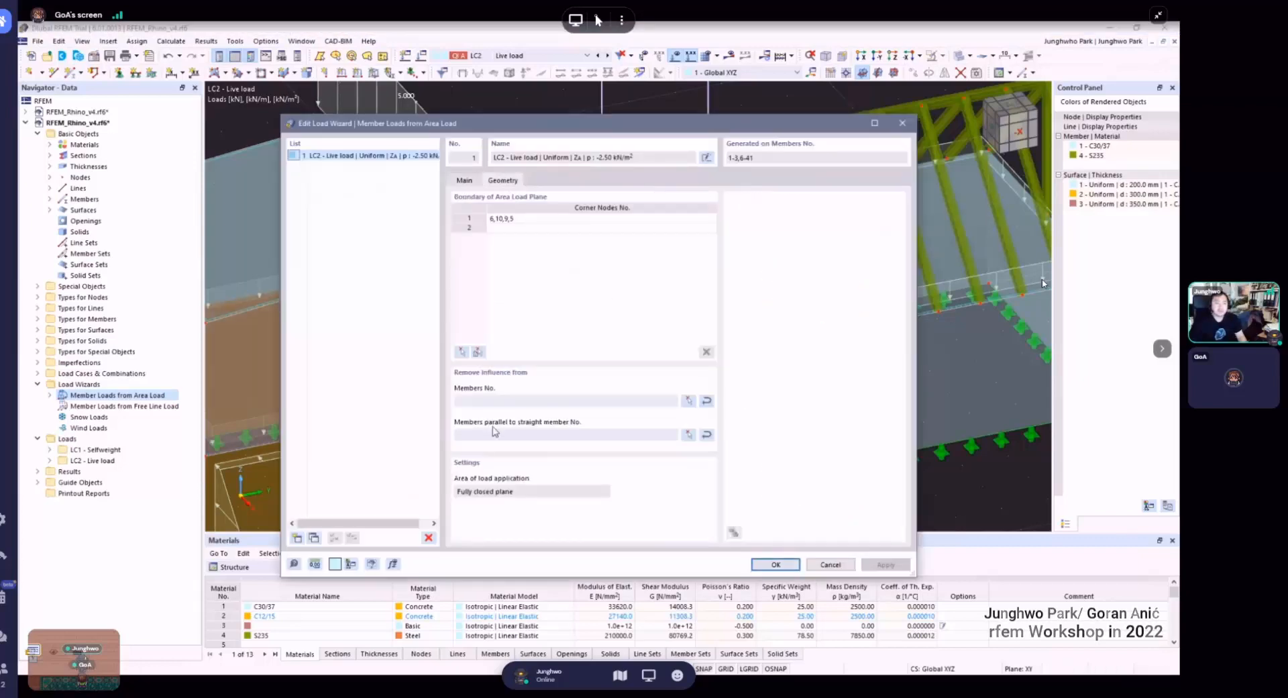
pyautogui.click(689, 435)
pyautogui.click(372, 249)
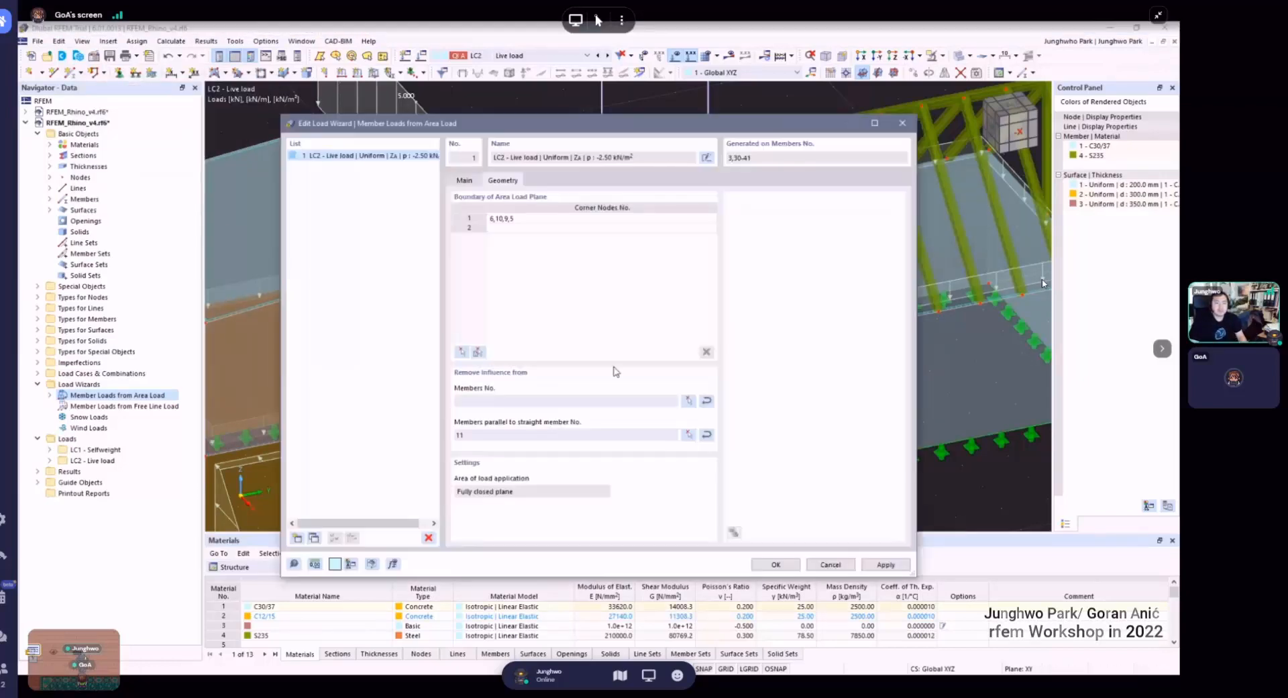
pyautogui.click(689, 401)
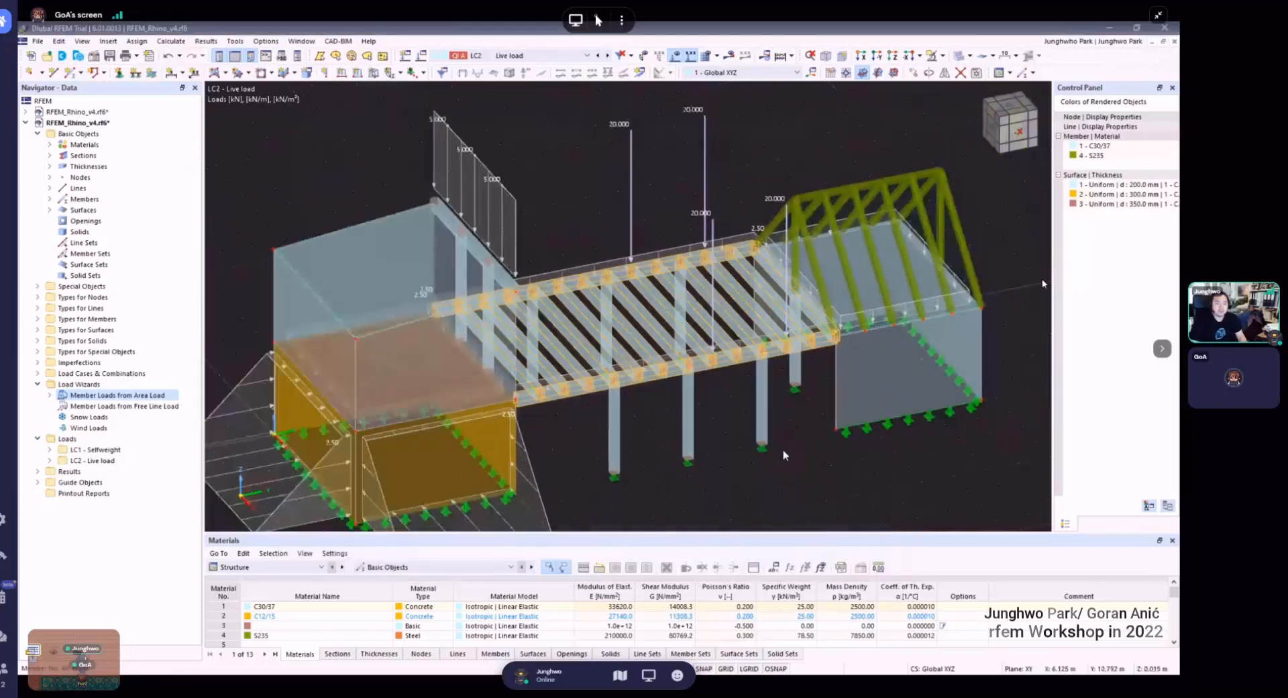
# - Display the deck's area load separately as its generated cross beam loads and view the whole model
pyautogui.rightClick(678, 251)
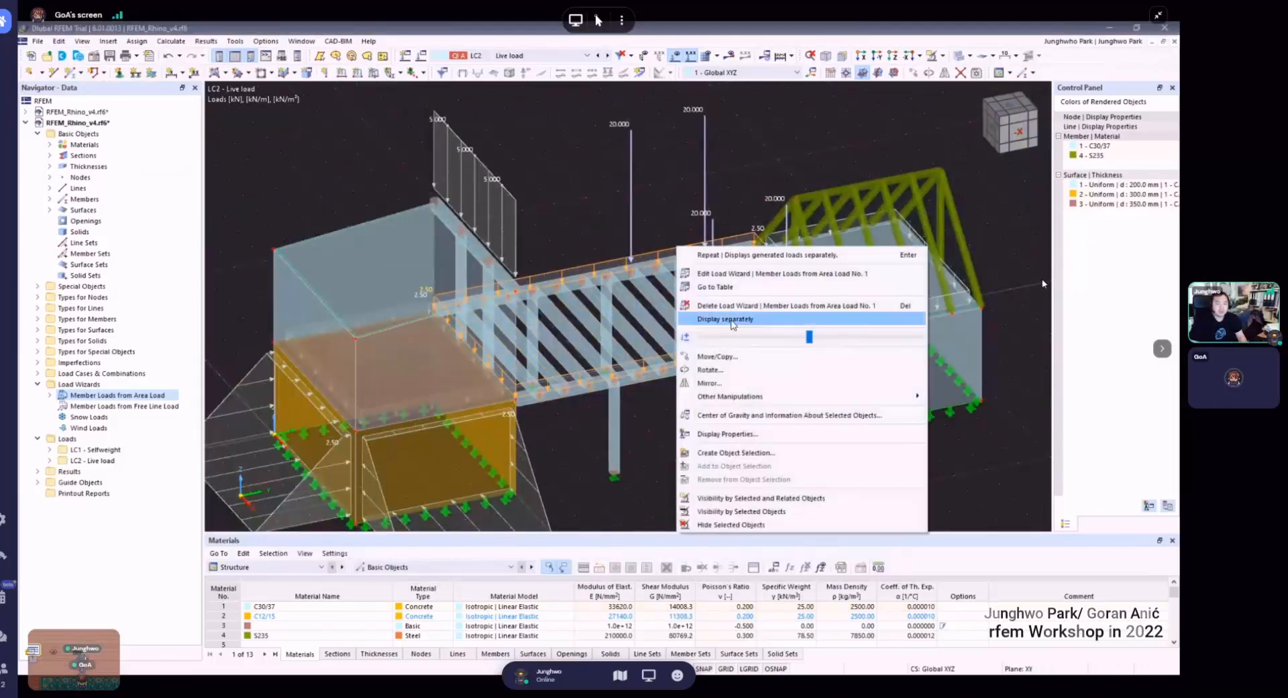
pyautogui.click(708, 319)
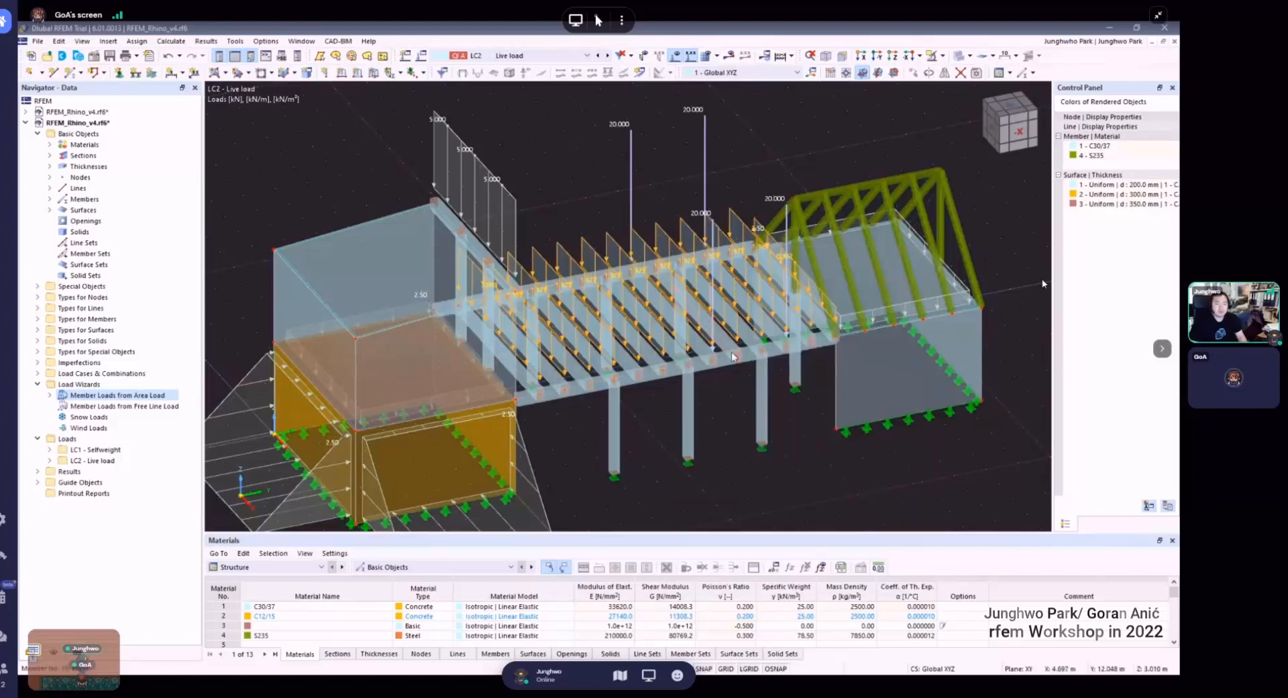
pyautogui.moveTo(729, 407)
pyautogui.keyDown('ctrl'); pyautogui.mouseDown(button='middle')
pyautogui.moveTo(697, 415)
pyautogui.moveTo(725, 417)
pyautogui.mouseUp(button='middle'); pyautogui.keyUp('ctrl')
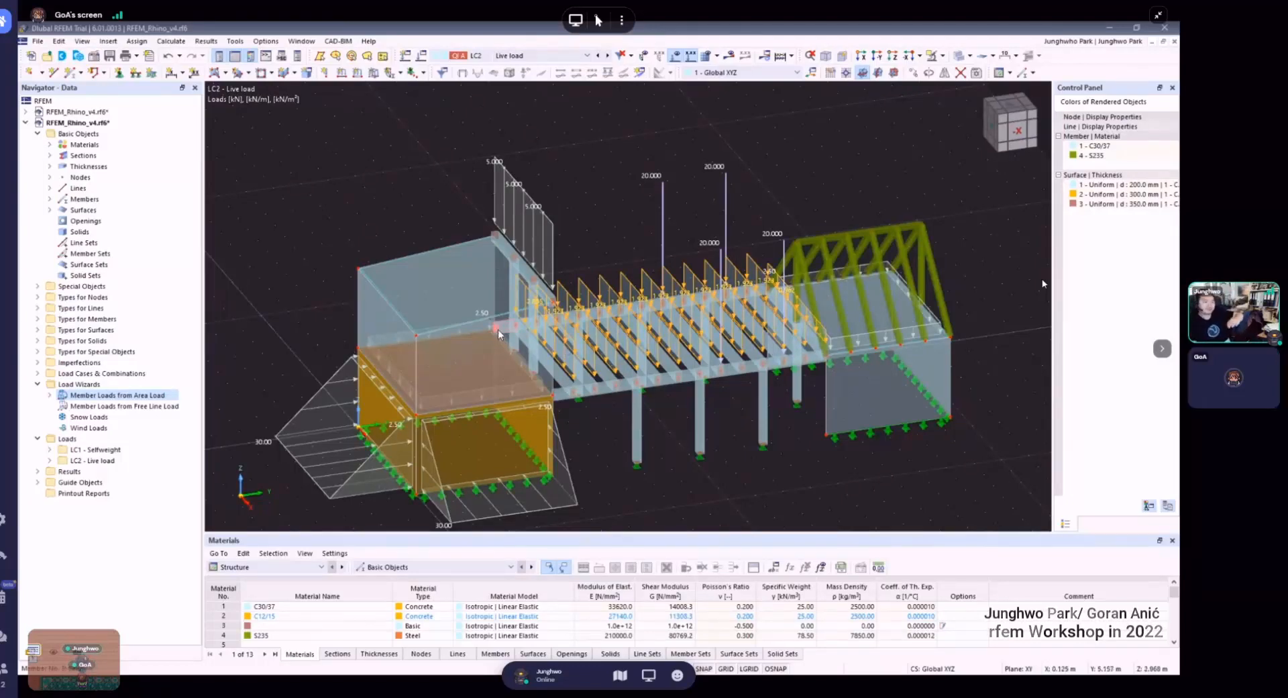
pyautogui.keyDown('ctrl'); pyautogui.moveTo(505, 338); pyautogui.dragTo(496, 328, button='middle'); pyautogui.keyUp('ctrl')
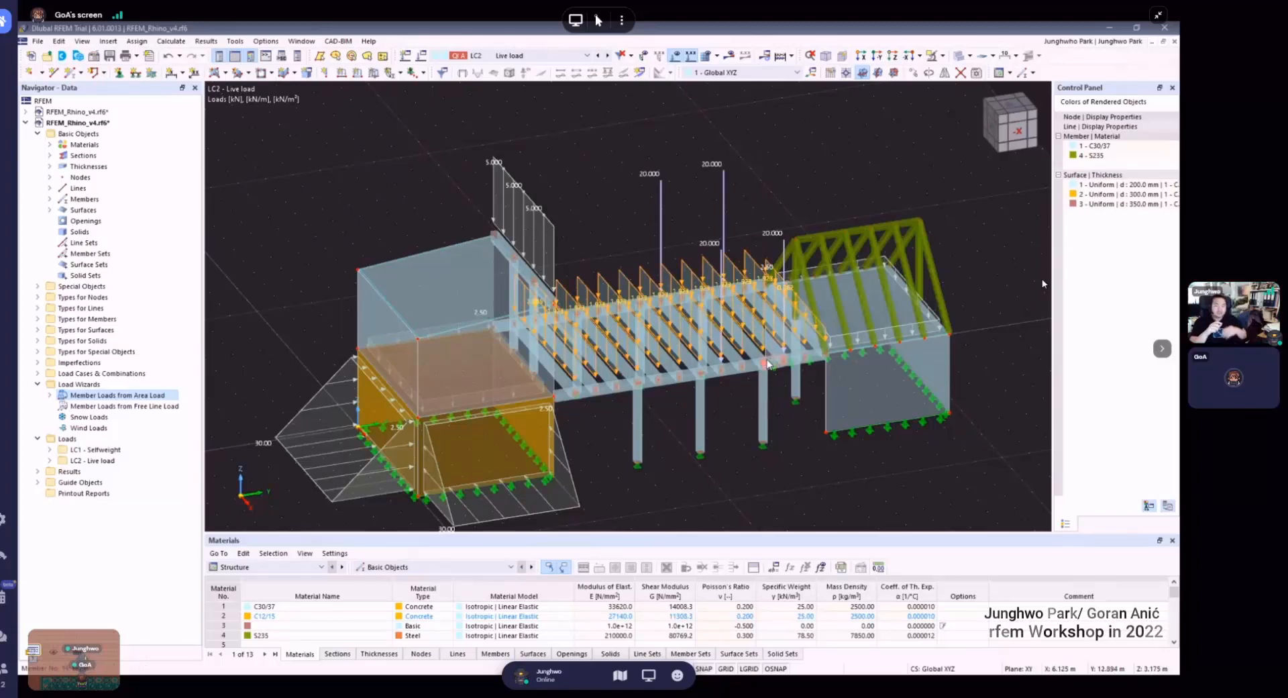
pyautogui.keyDown('ctrl'); pyautogui.moveTo(666, 429); pyautogui.dragTo(701, 384, button='middle'); pyautogui.keyUp('ctrl')
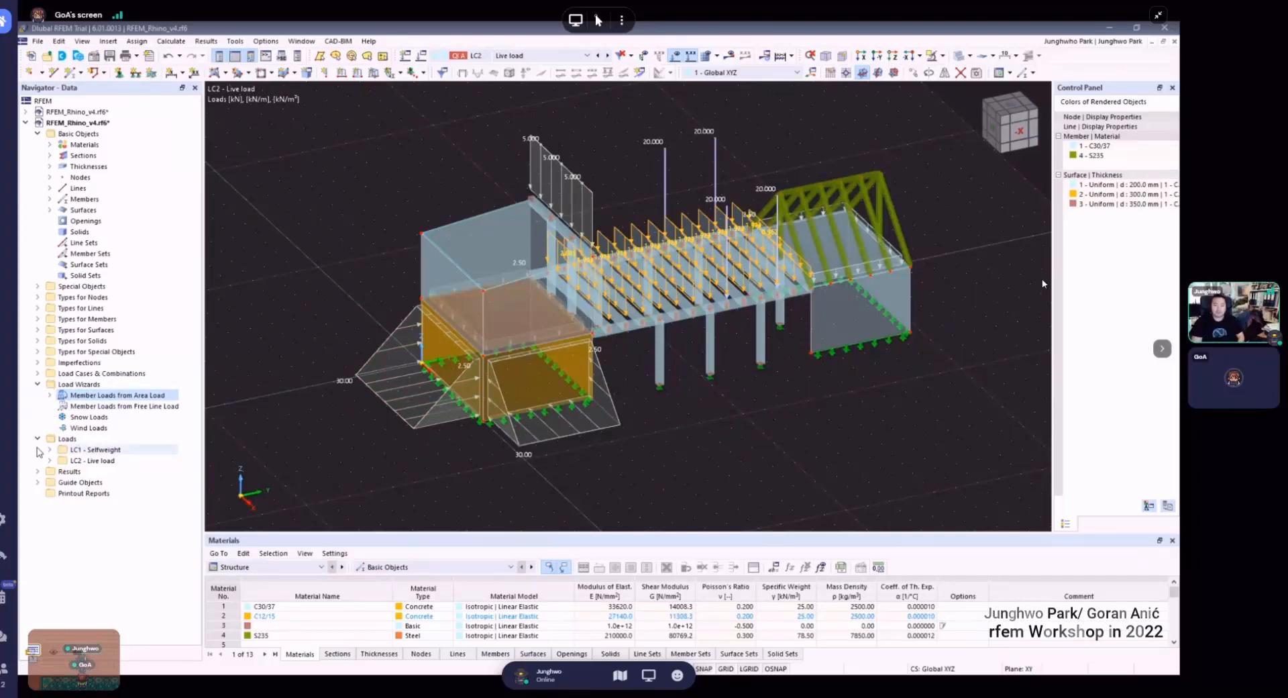
# - Expand the LC2 - Live load entries in the navigator to review the available load types and load wizards
pyautogui.click(50, 461)
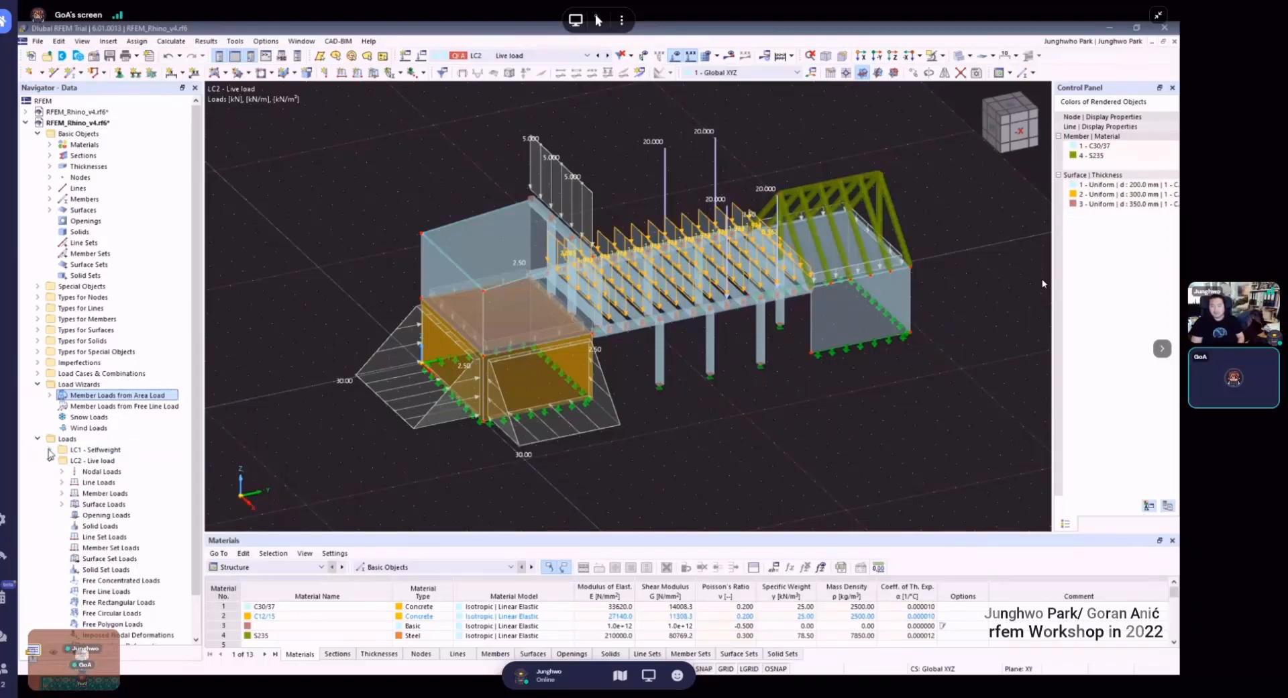
pyautogui.scroll(-1, 49, 455)
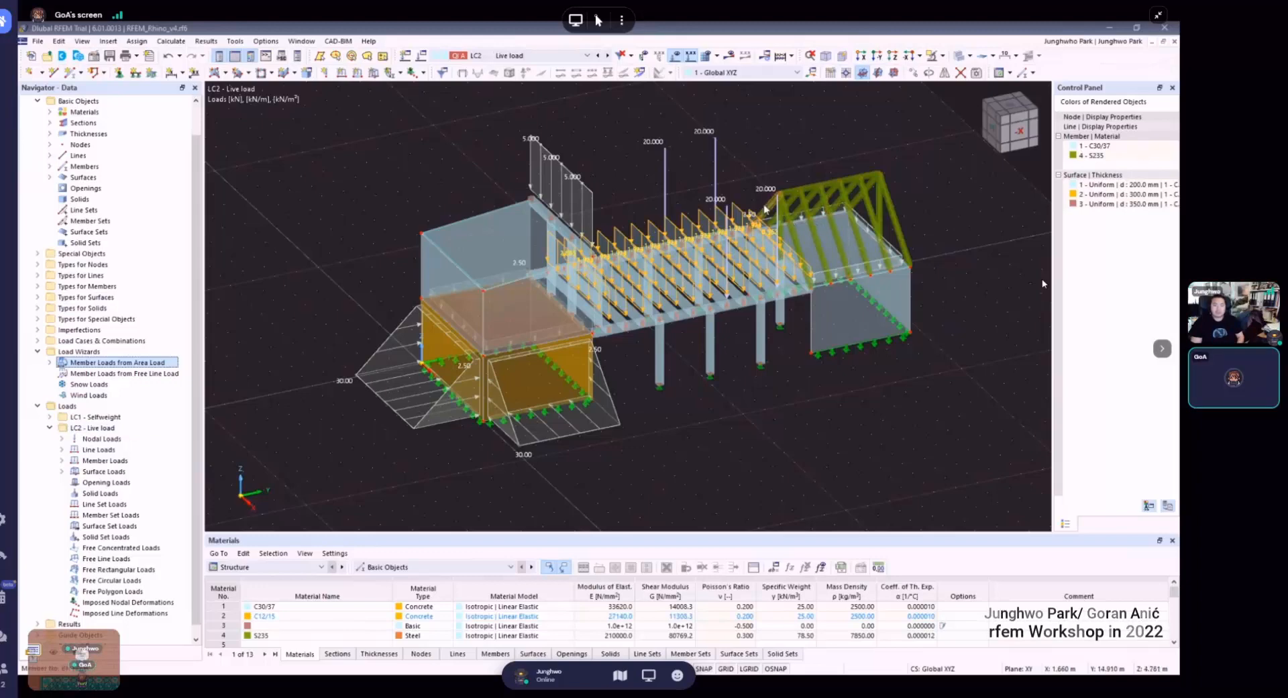
pyautogui.moveTo(777, 195)
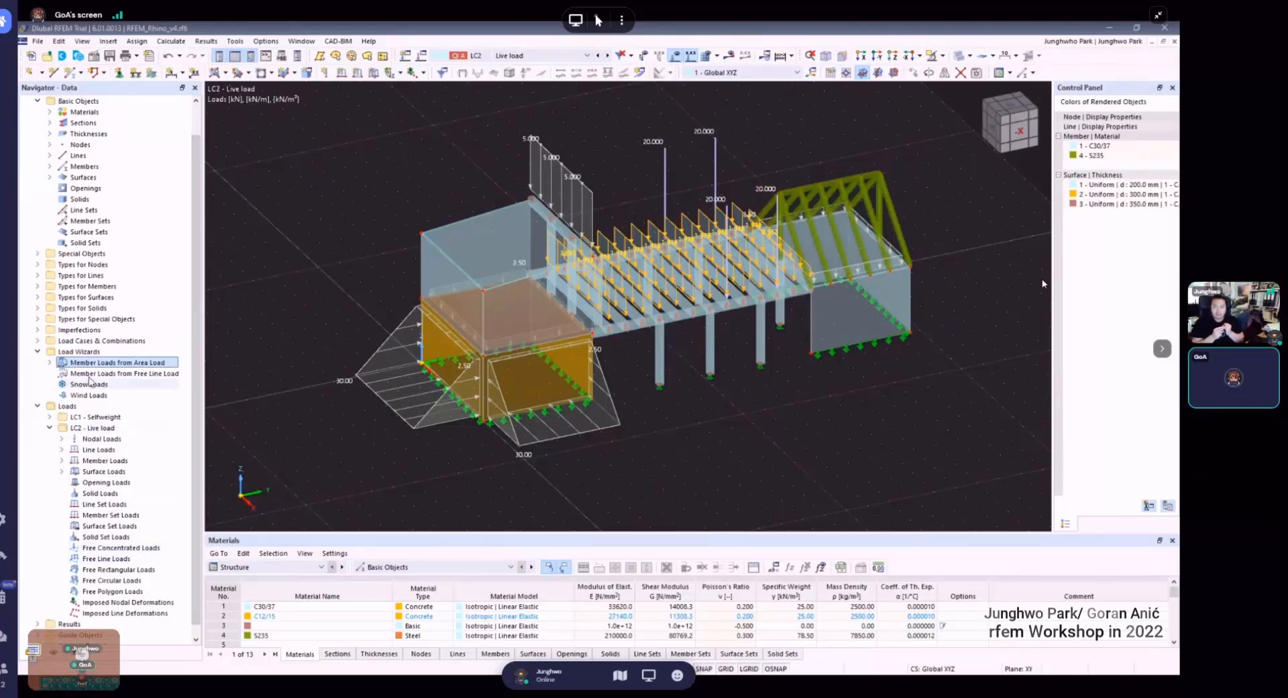
pyautogui.click(91, 374)
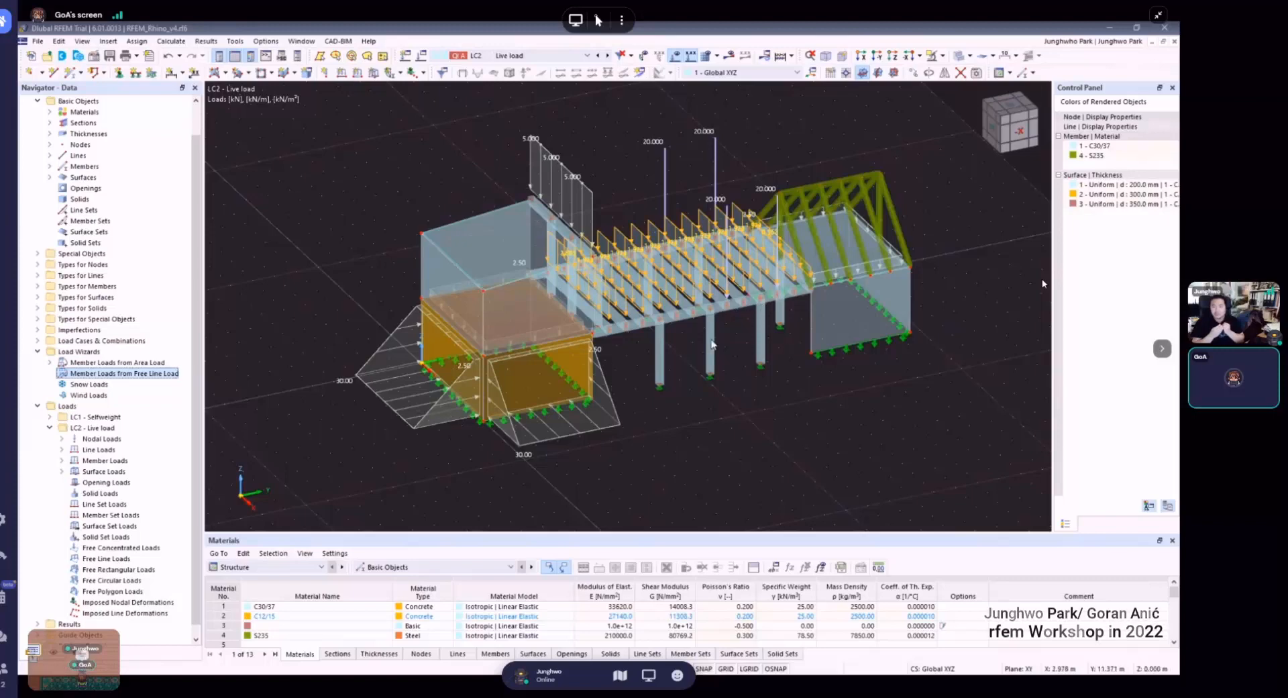
# - Examine the structure and its applied live loads from several viewing angles
pyautogui.scroll(-2, 705, 373)
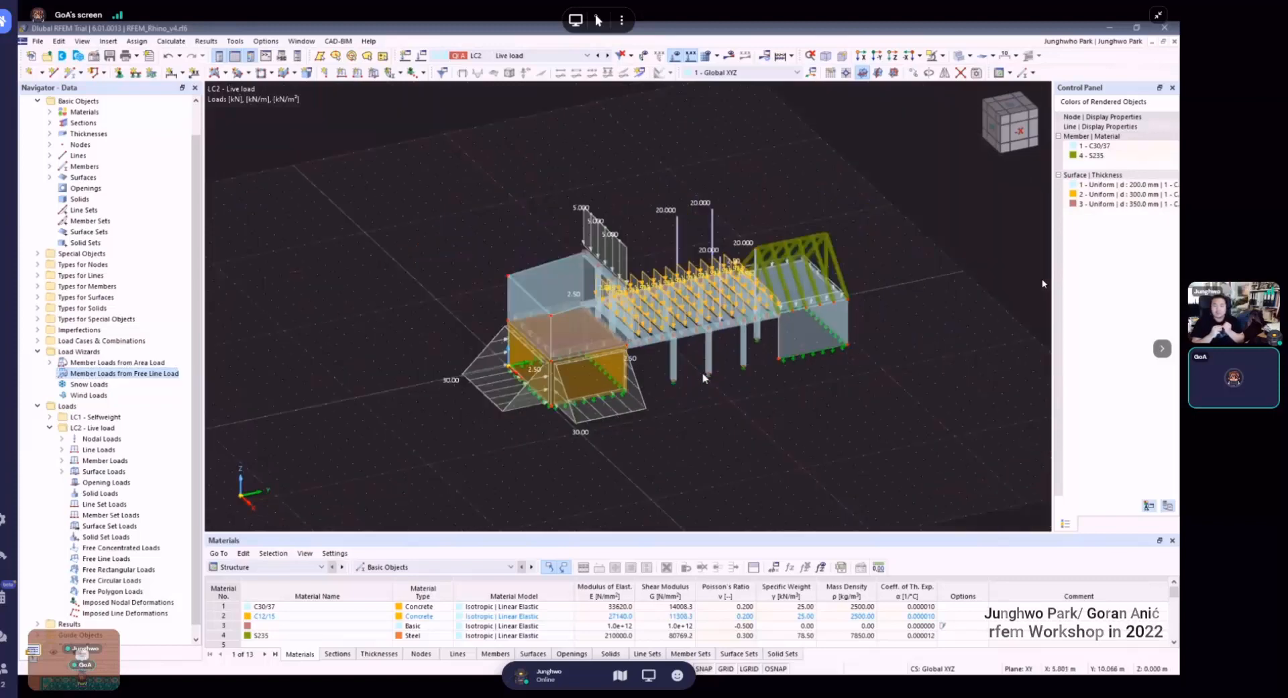
pyautogui.scroll(3, 702, 378)
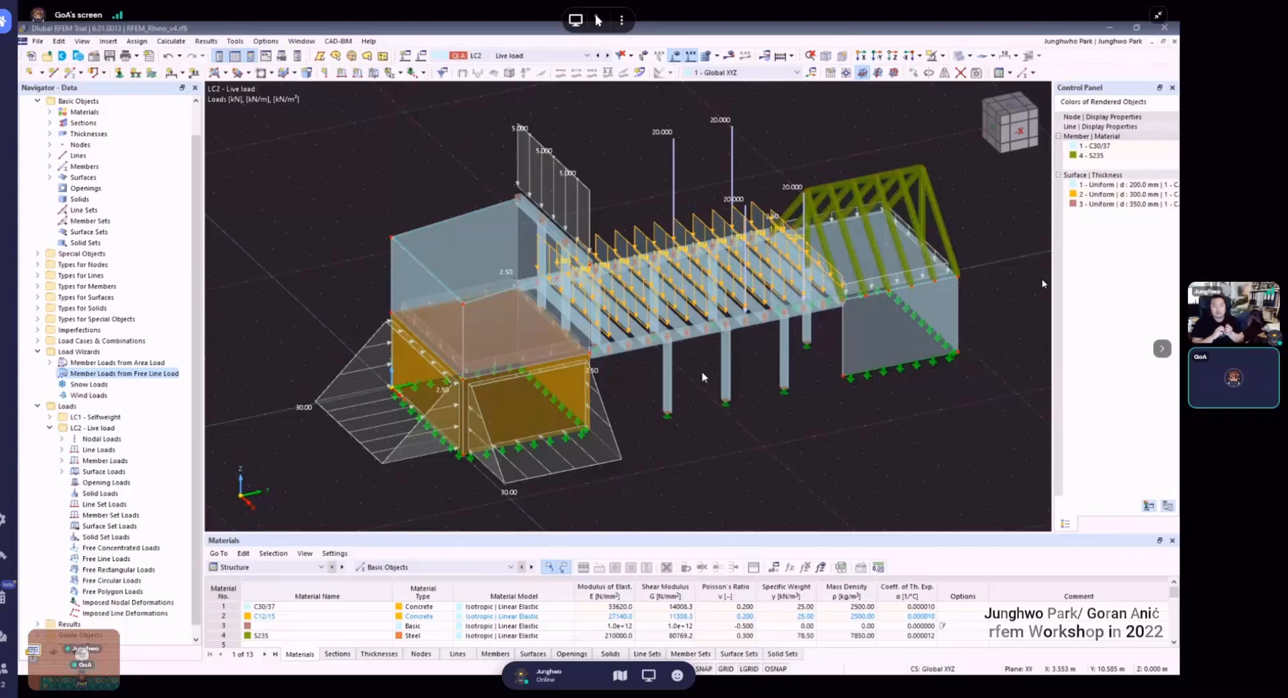
pyautogui.moveTo(769, 377)
pyautogui.keyDown('ctrl'); pyautogui.mouseDown(button='middle')
pyautogui.moveTo(699, 362)
pyautogui.moveTo(759, 391)
pyautogui.mouseUp(button='middle'); pyautogui.keyUp('ctrl')
pyautogui.scroll(-3, 760, 391)
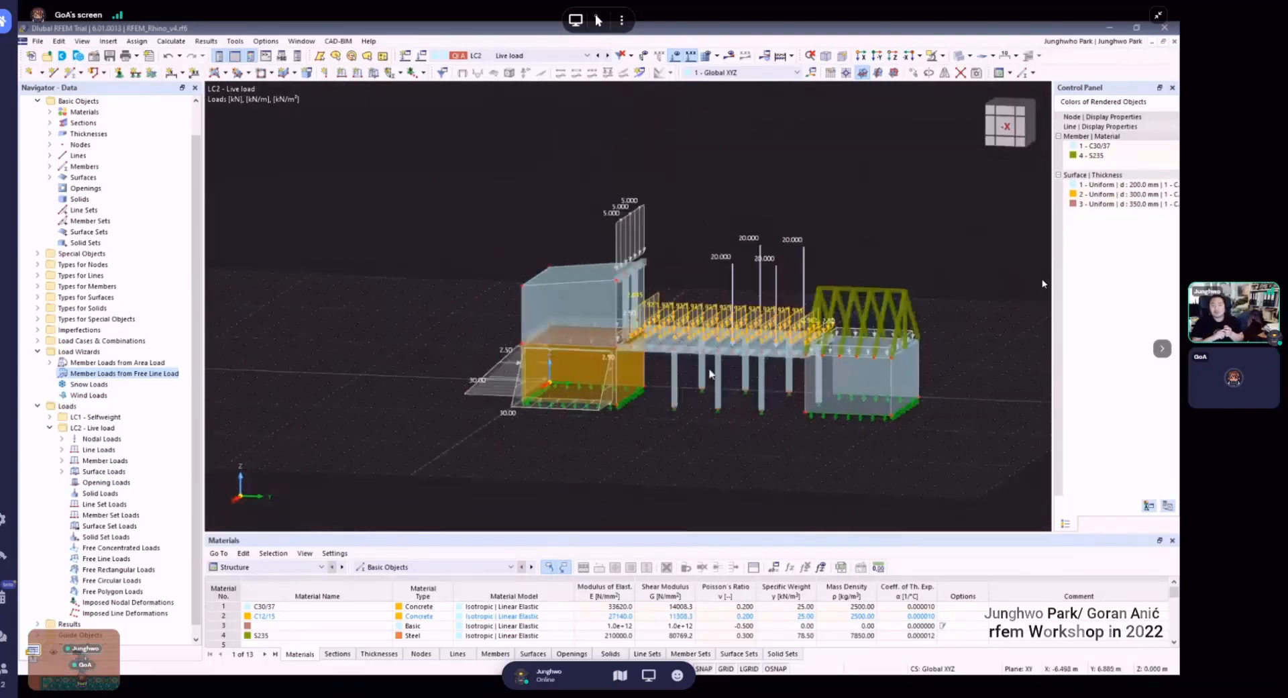
pyautogui.scroll(3, 708, 377)
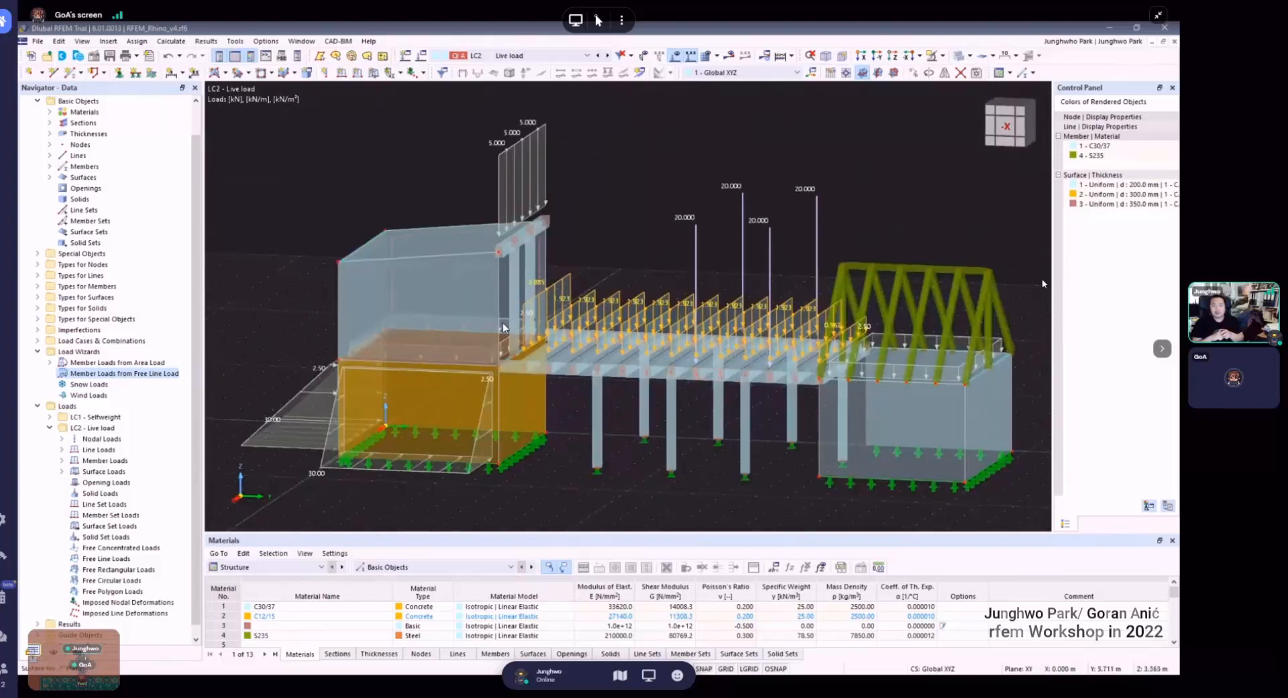
pyautogui.keyDown('ctrl'); pyautogui.moveTo(420, 258); pyautogui.dragTo(485, 288, button='middle'); pyautogui.keyUp('ctrl')
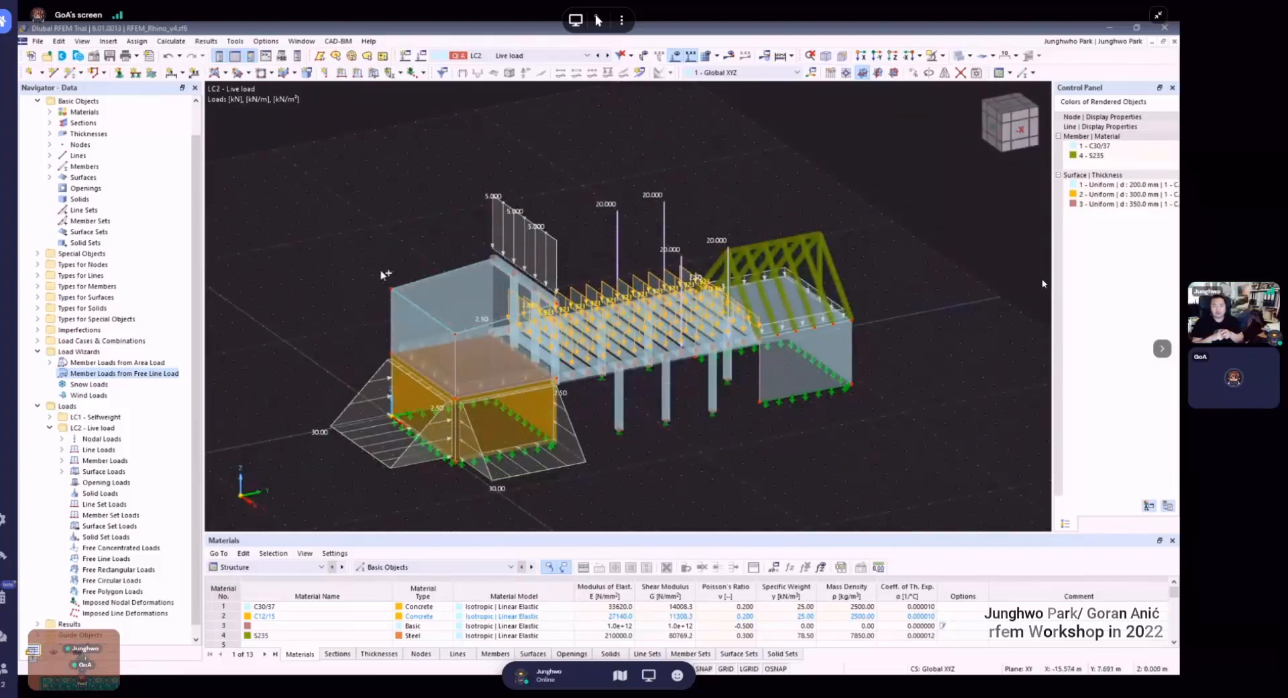
pyautogui.keyDown('ctrl'); pyautogui.moveTo(385, 275); pyautogui.dragTo(397, 282, button='middle'); pyautogui.keyUp('ctrl')
pyautogui.click(98, 385)
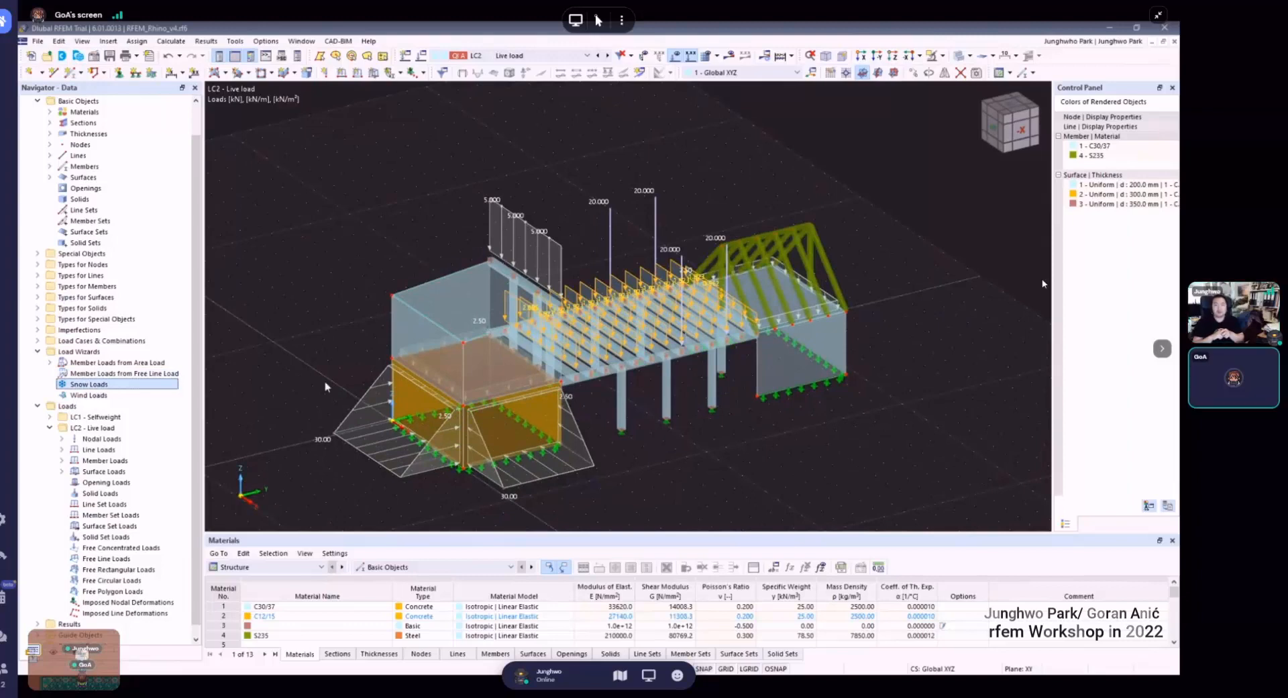
pyautogui.keyDown('ctrl'); pyautogui.moveTo(561, 368); pyautogui.dragTo(661, 376, button='middle'); pyautogui.keyUp('ctrl')
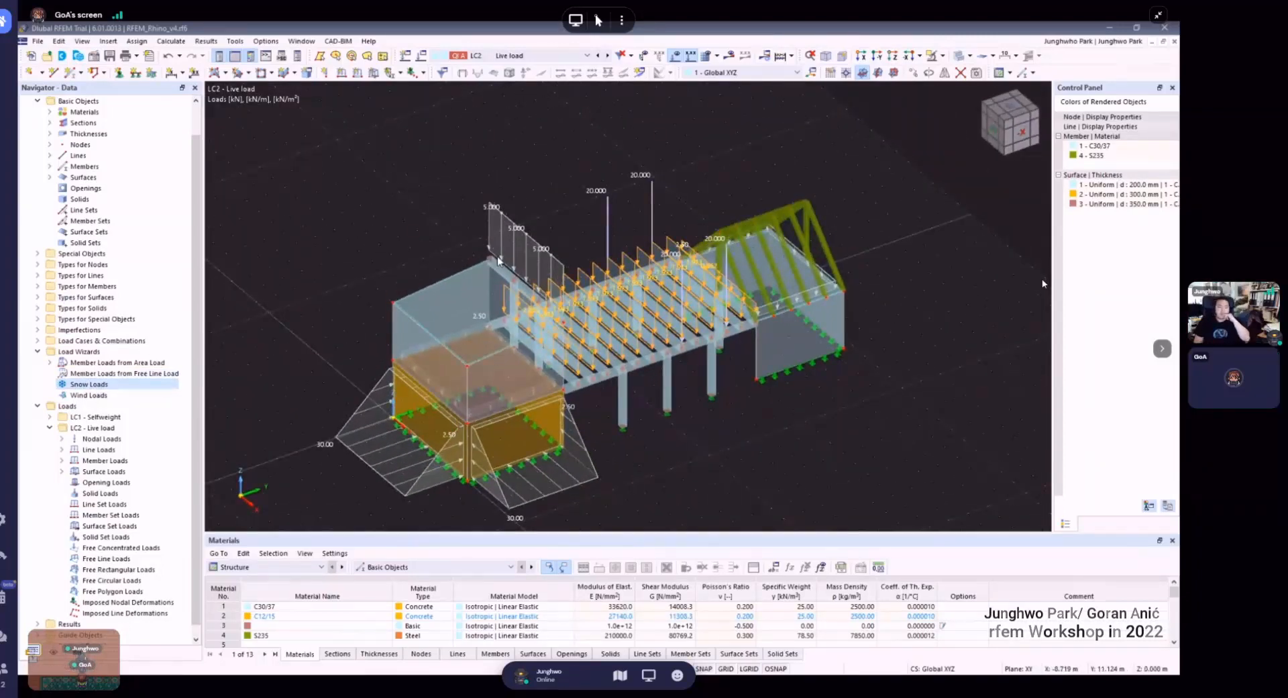
pyautogui.keyDown('ctrl'); pyautogui.moveTo(495, 305); pyautogui.dragTo(470, 286, button='middle'); pyautogui.keyUp('ctrl')
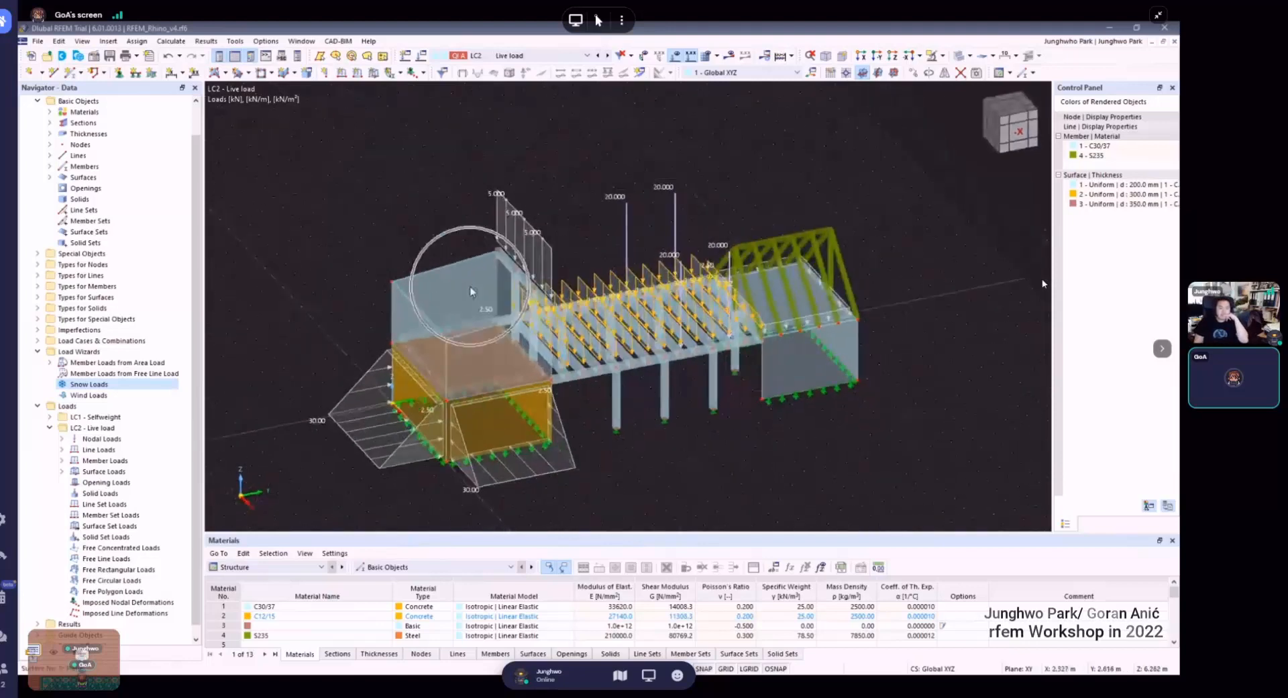
pyautogui.press('ctrl')
pyautogui.press('ctrl')
pyautogui.press('ctrl')
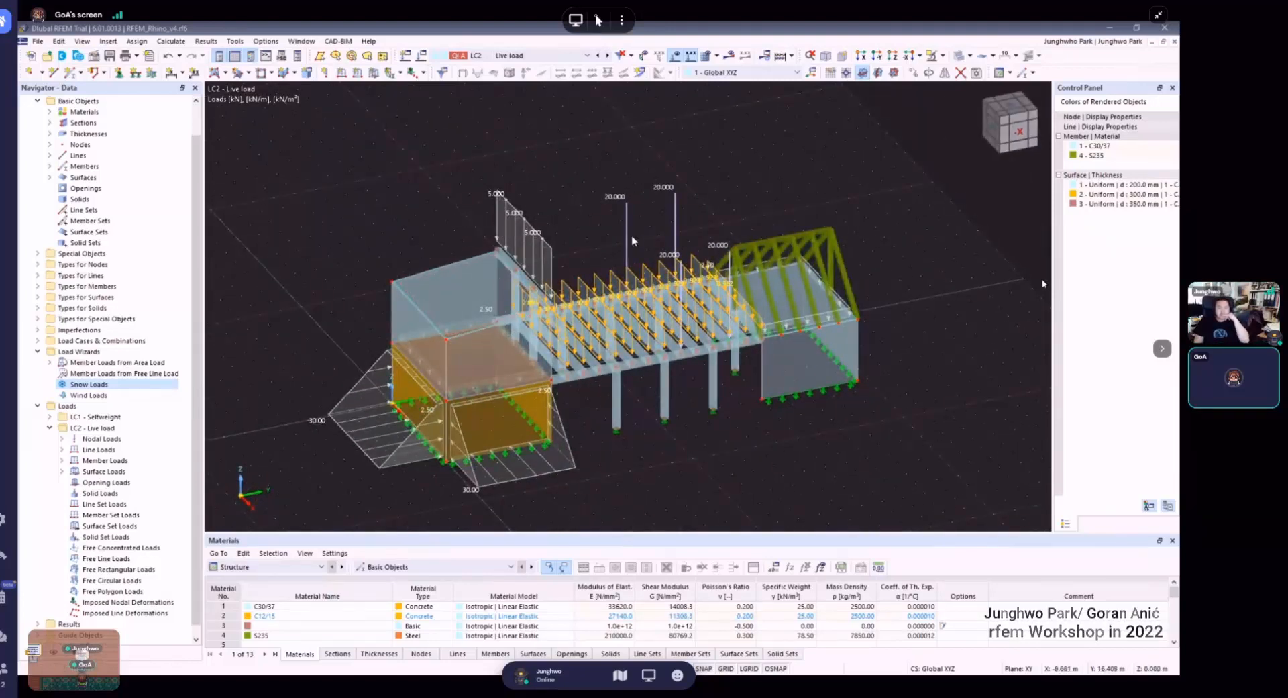
# - Start a new snow load wizard with the Flat/Monopitch roof type
pyautogui.click(99, 385)
pyautogui.rightClick(99, 385)
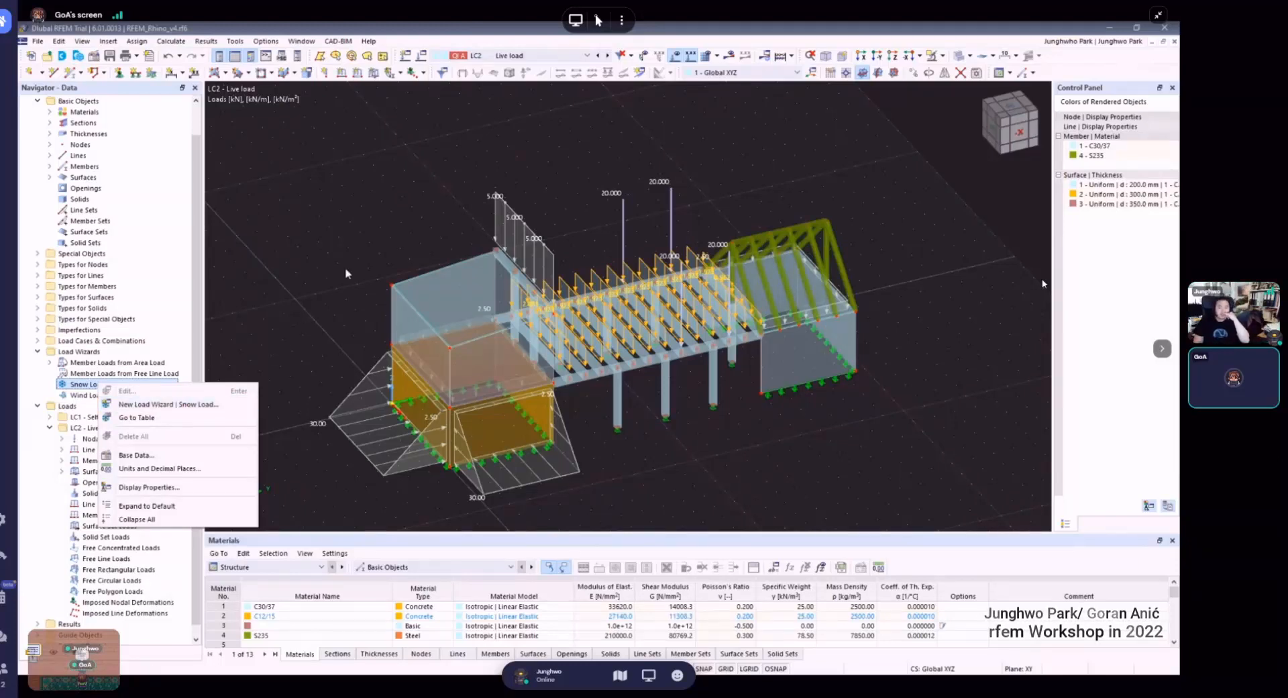
pyautogui.click(412, 196)
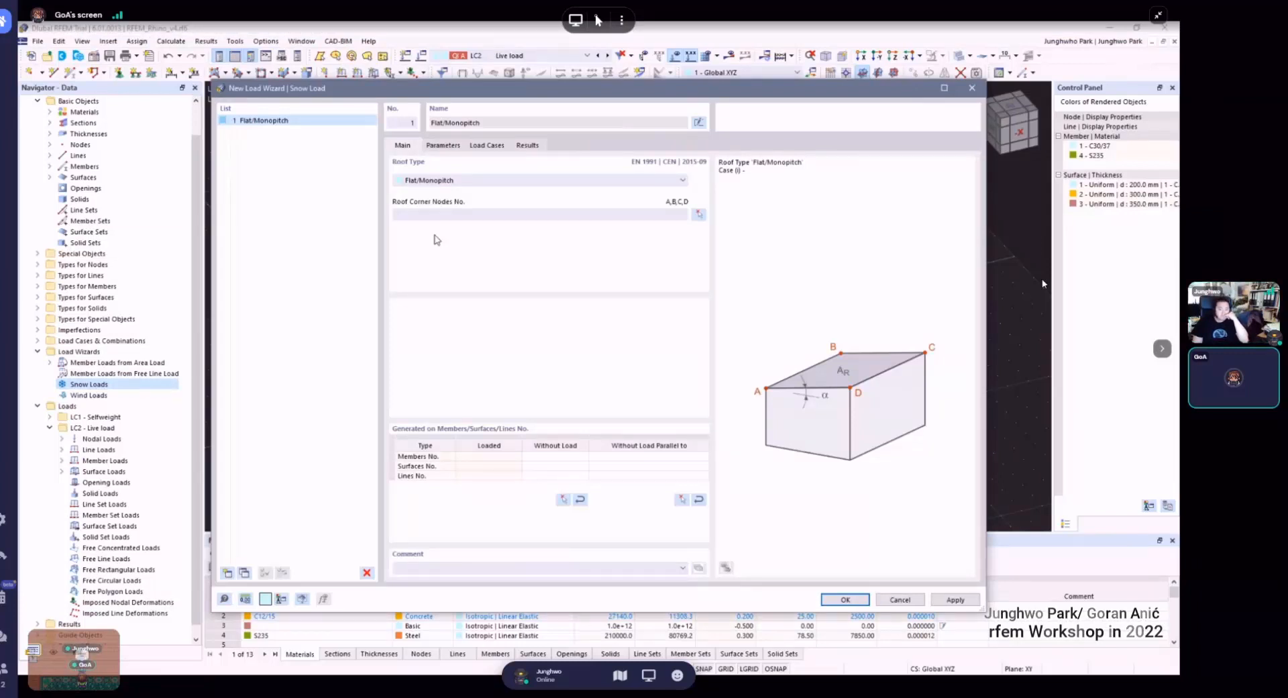
pyautogui.click(436, 180)
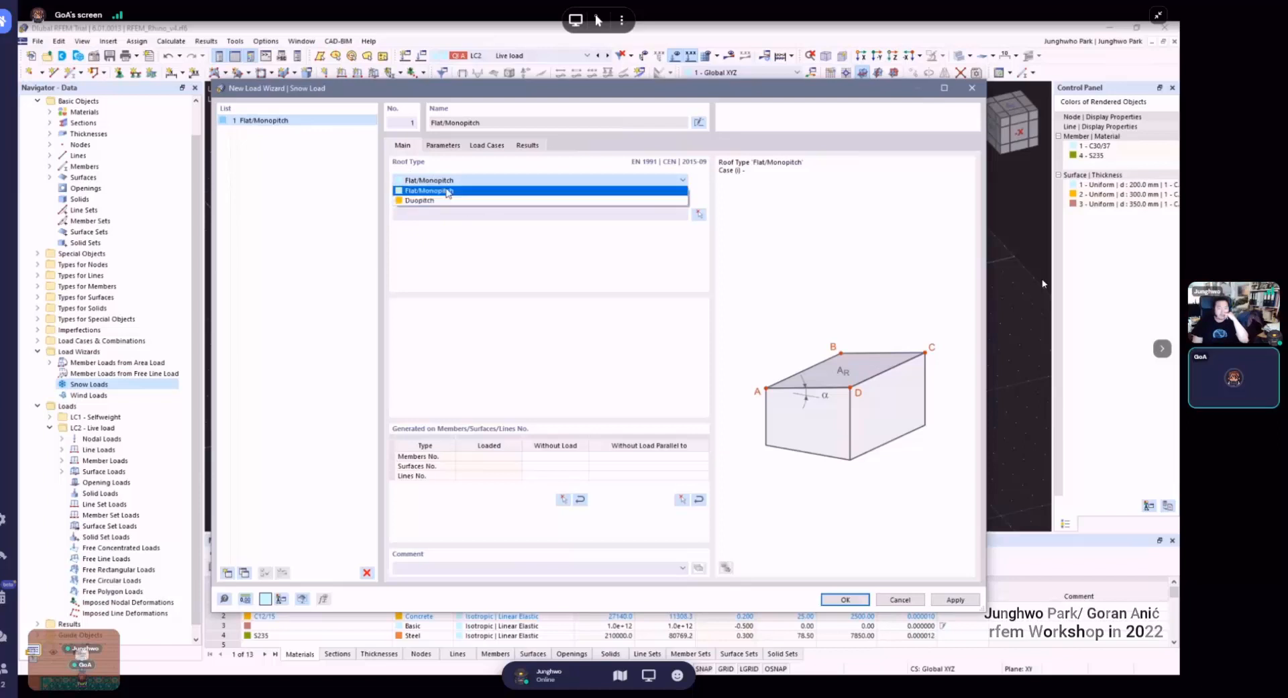
pyautogui.click(427, 190)
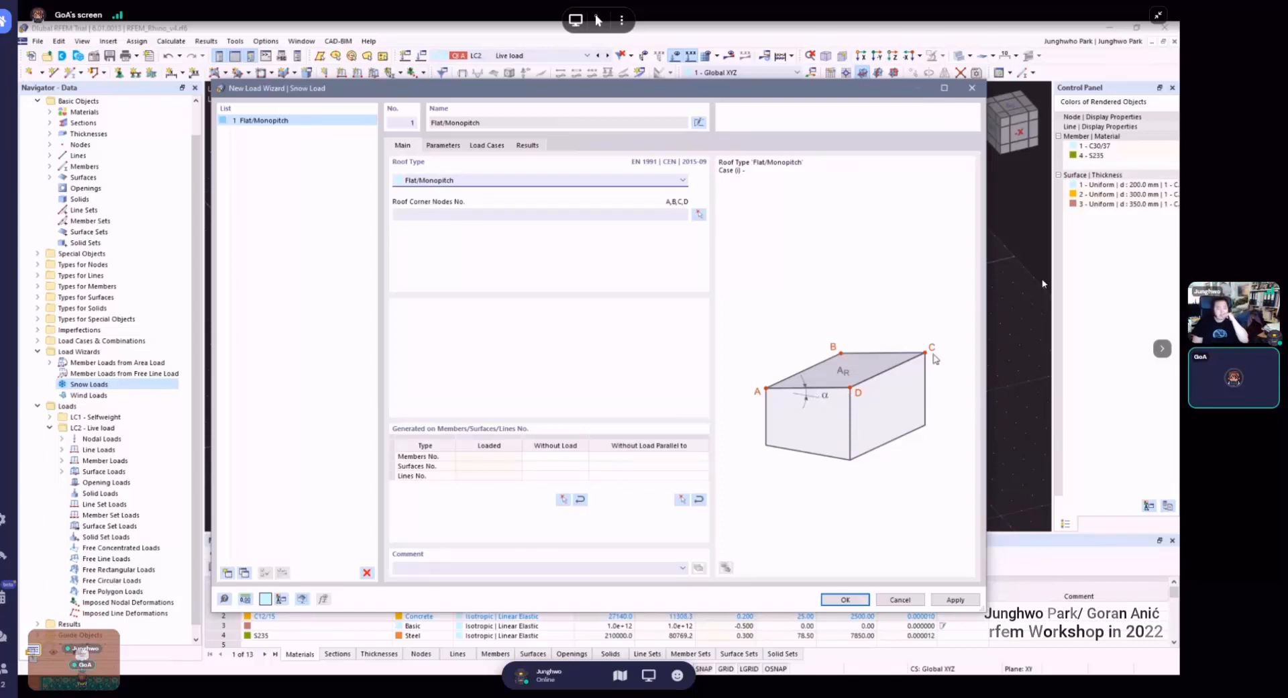
# - Preview the Duopitch roof type in the snow load wizard and restore Flat/Monopitch
pyautogui.click(455, 181)
pyautogui.click(456, 192)
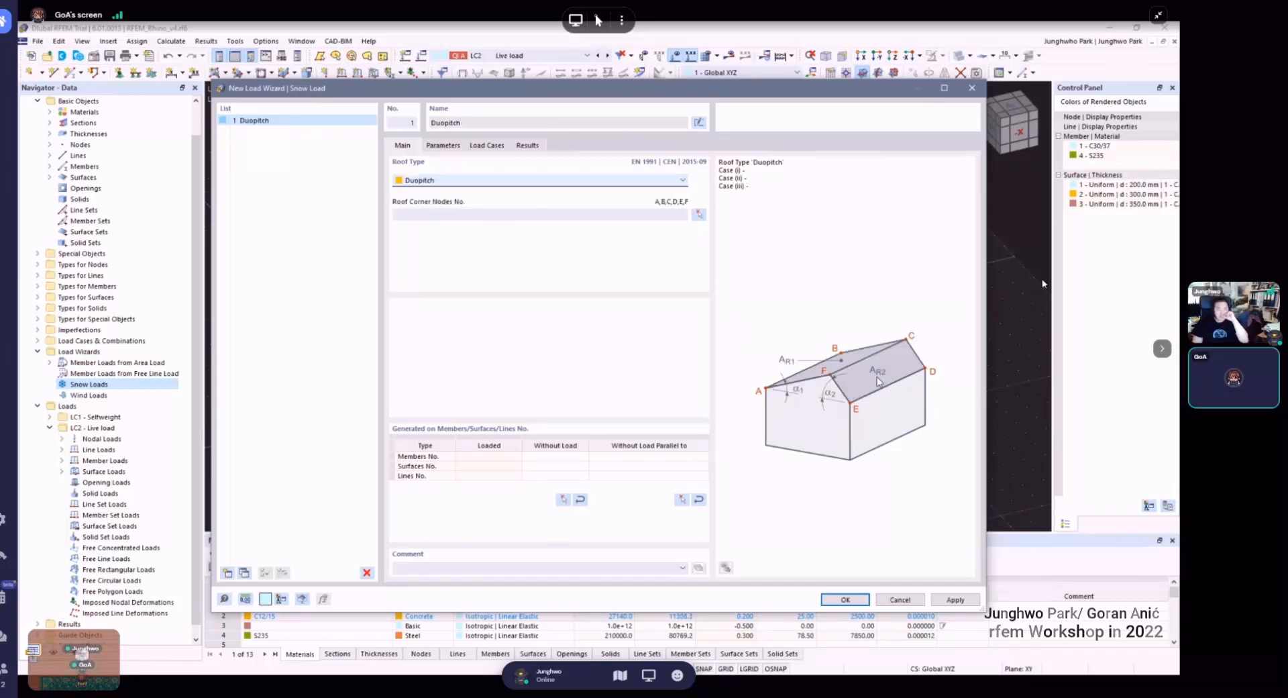
pyautogui.click(483, 180)
pyautogui.click(464, 192)
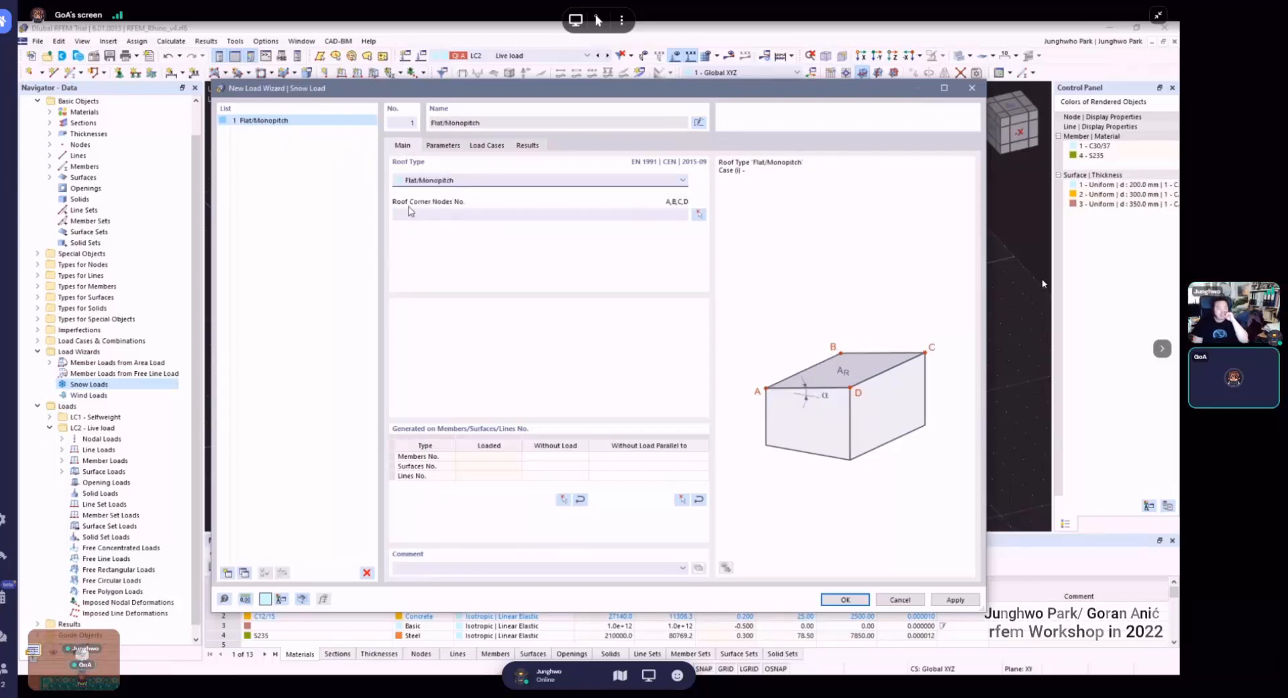
# - Assign nodes 43, 44, 46 and 45 at the upper edge of the tall box-shaped building as the roof corners
pyautogui.click(699, 214)
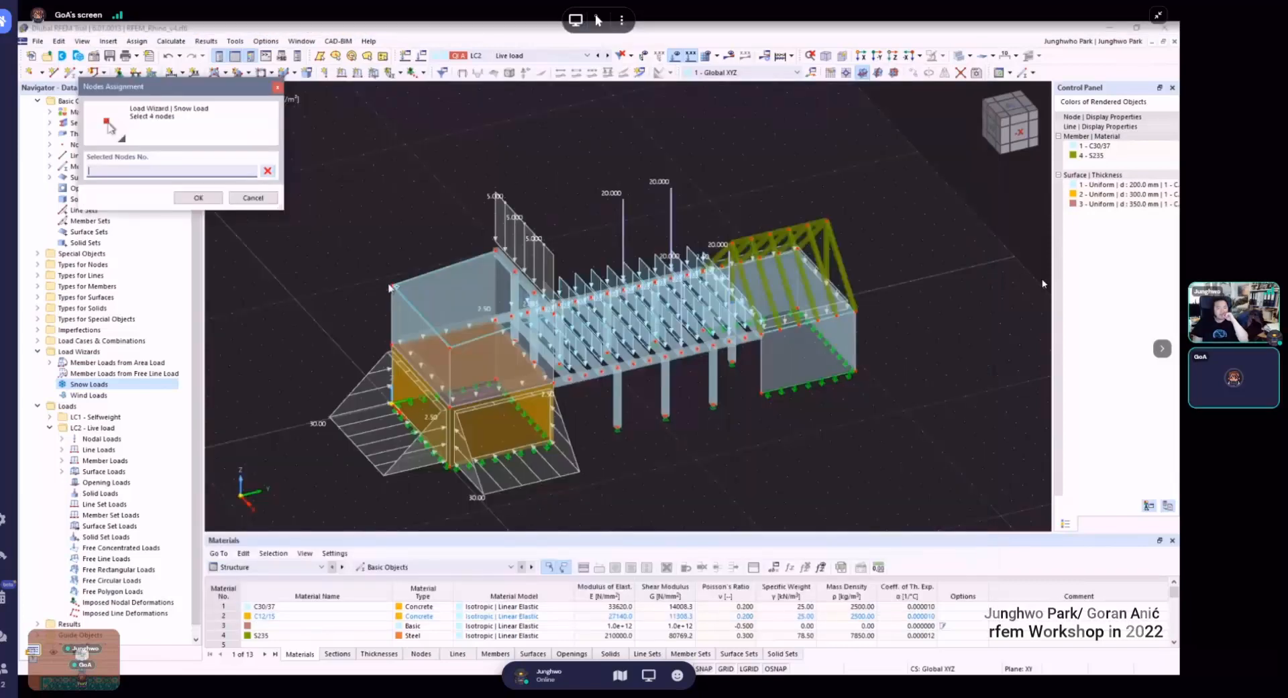
pyautogui.click(393, 289)
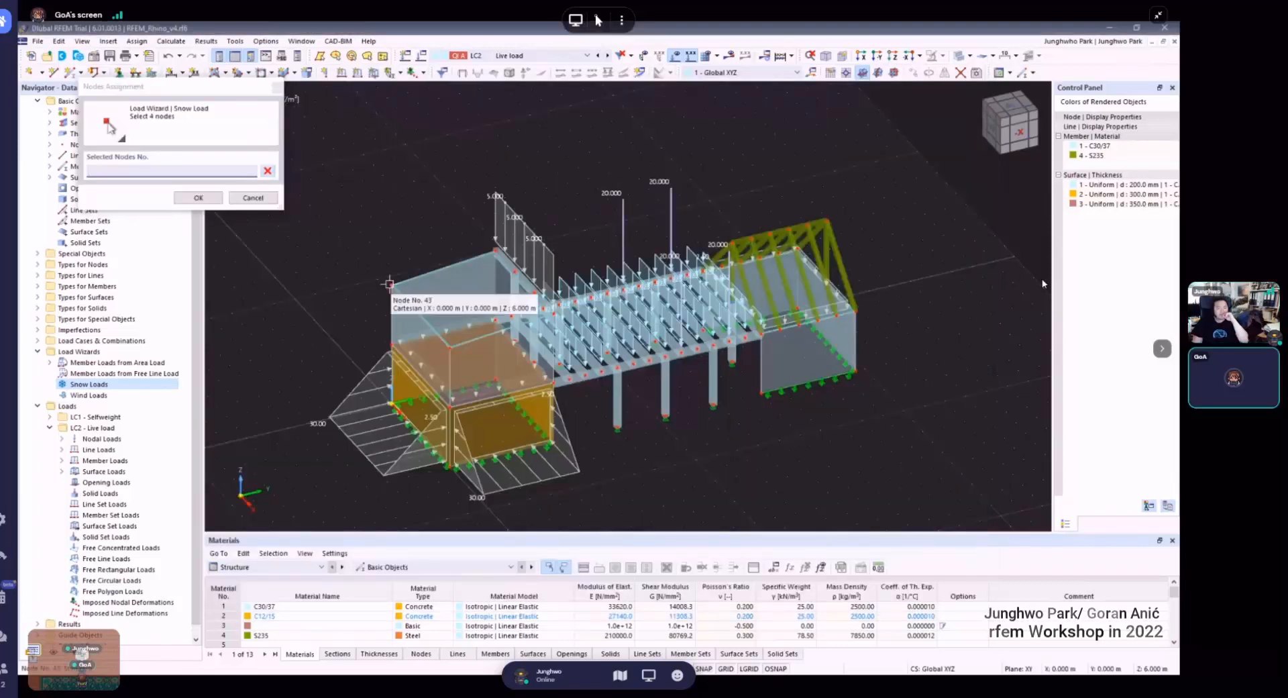
pyautogui.click(497, 253)
pyautogui.scroll(5, 553, 315)
pyautogui.click(559, 308)
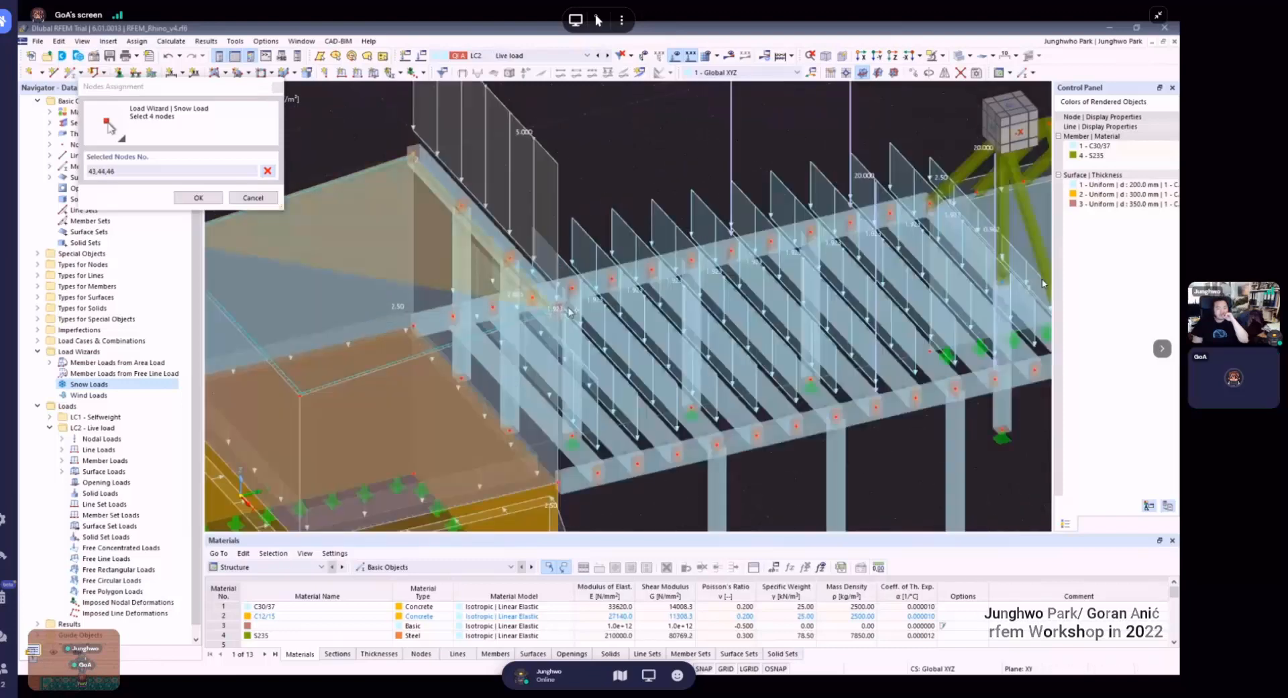
pyautogui.scroll(-5, 569, 311)
pyautogui.click(441, 349)
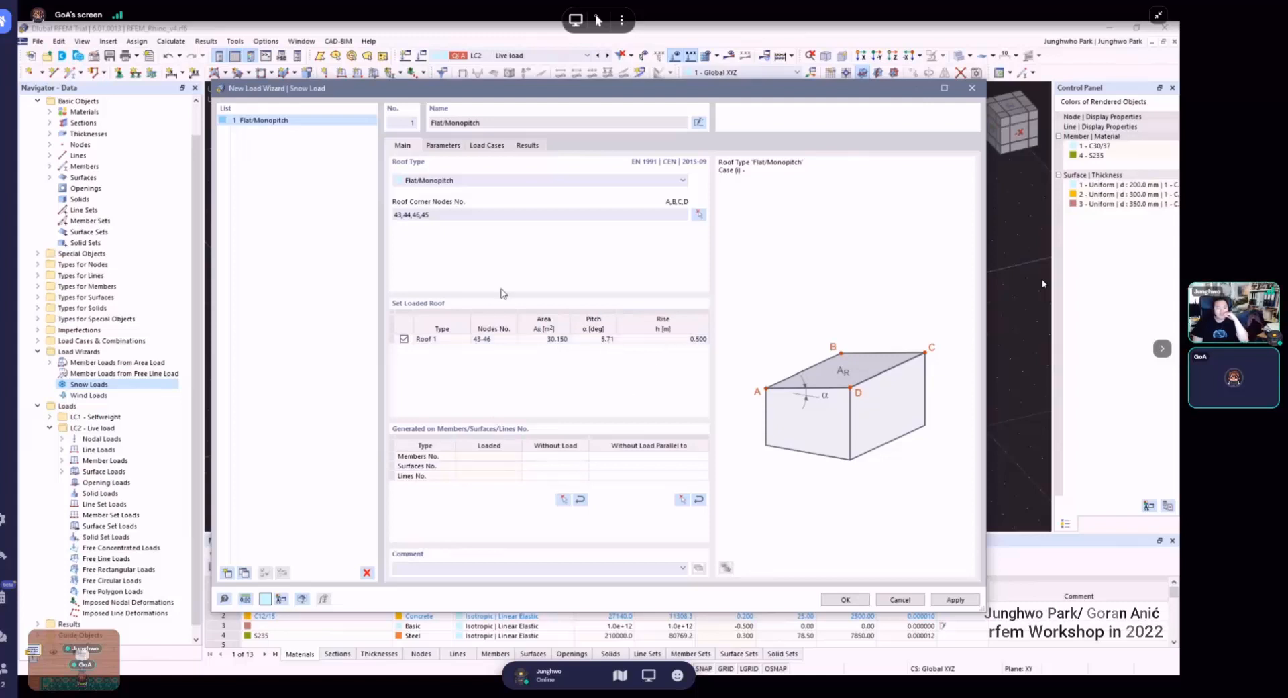
# - Set the characteristic snow load of the wizard to 1.25 kN/m²
pyautogui.click(450, 146)
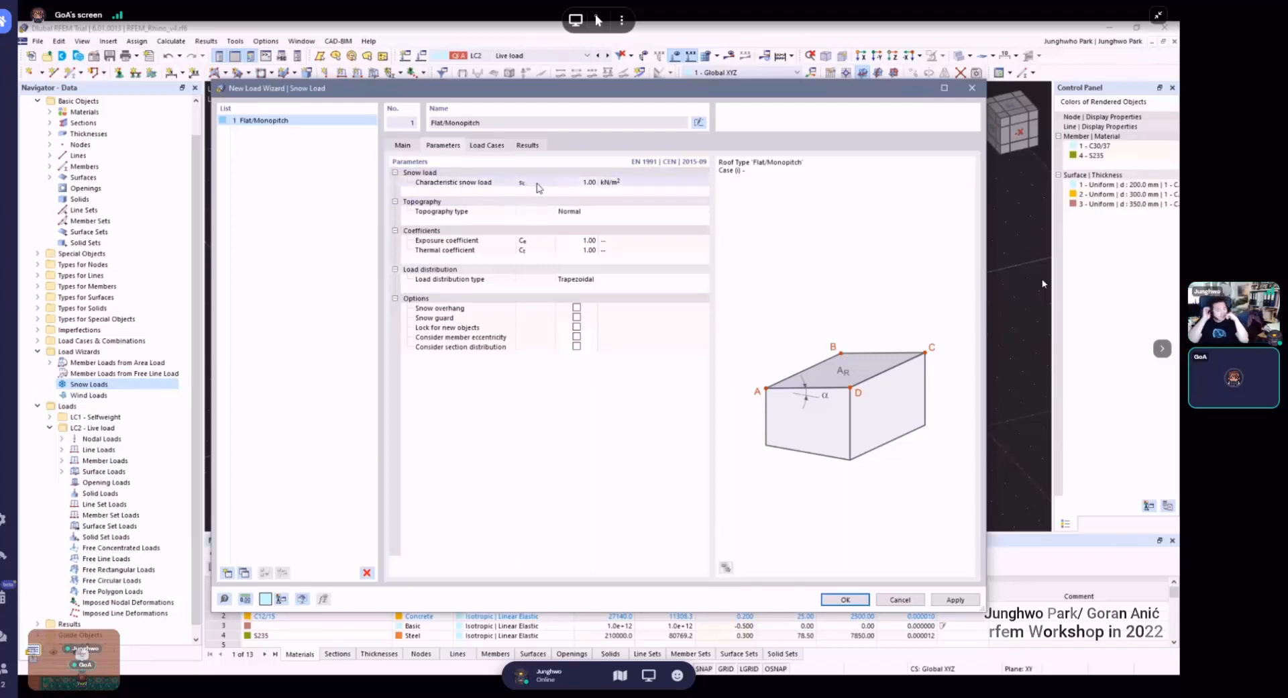
pyautogui.click(576, 183)
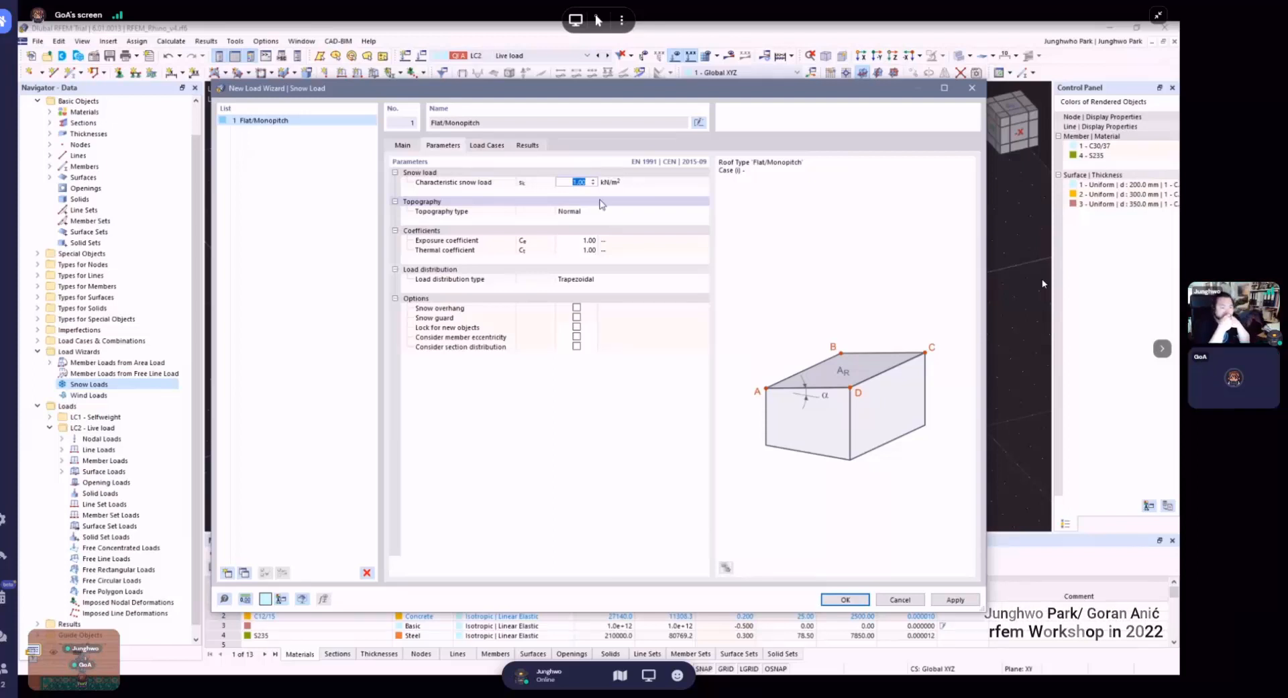
pyautogui.write('1')
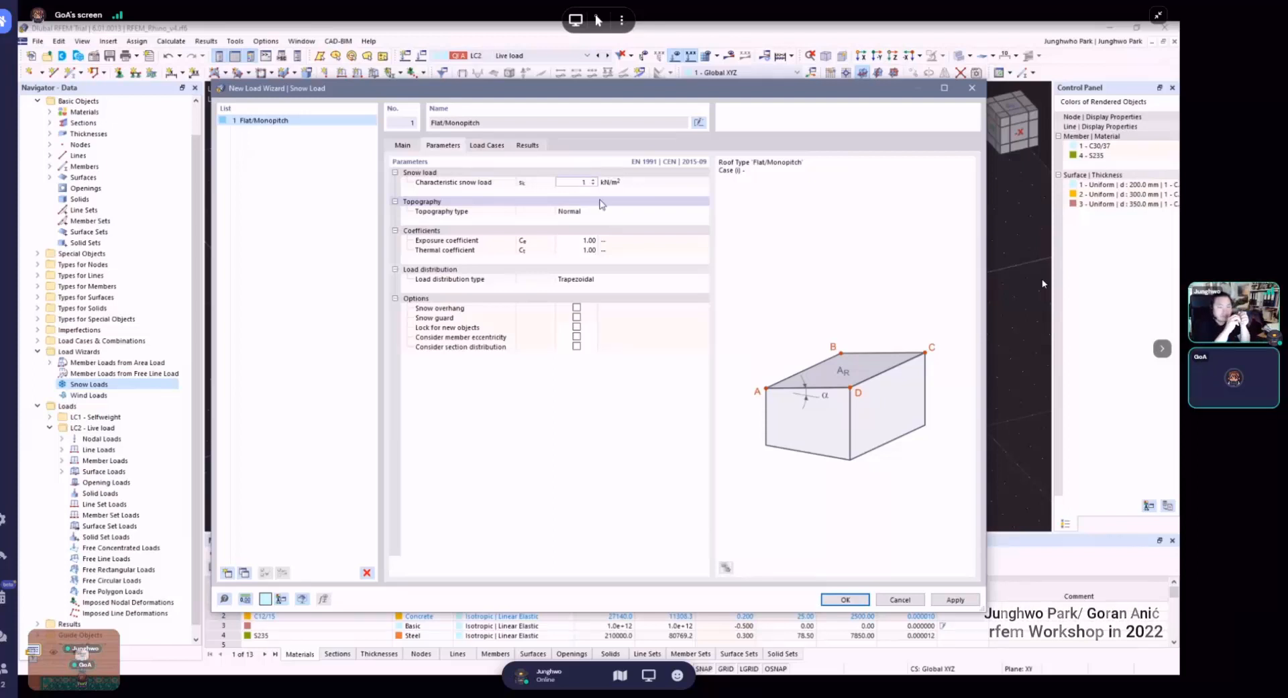
pyautogui.write('.25')
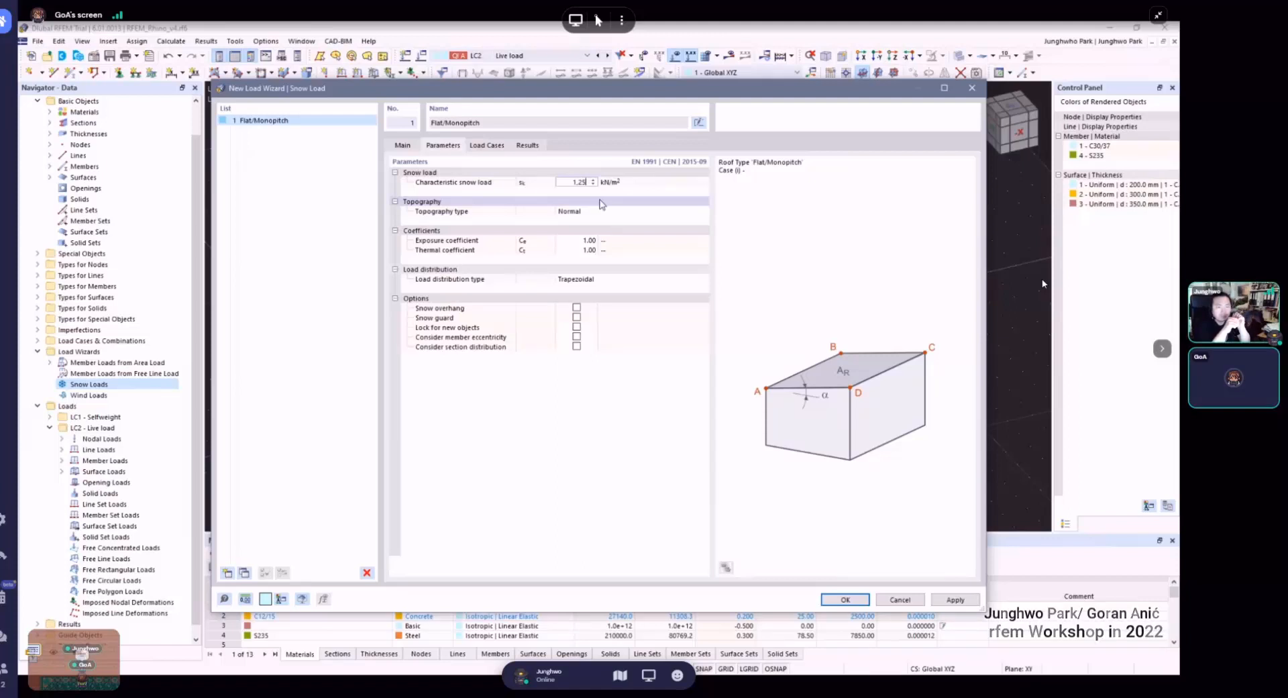
pyautogui.press('Tab')
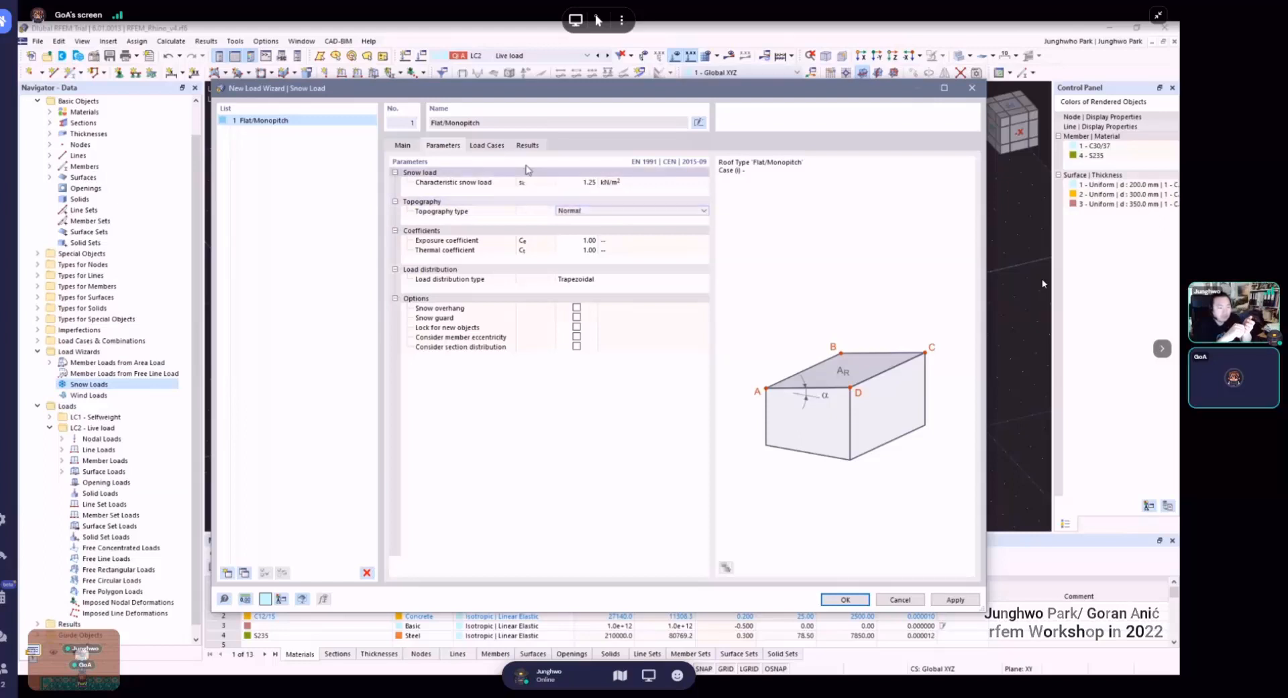
# - Create a load case named Snow with action category Snow / Ice loads - H <= 1000 m and assign it to Case (i)
pyautogui.click(491, 146)
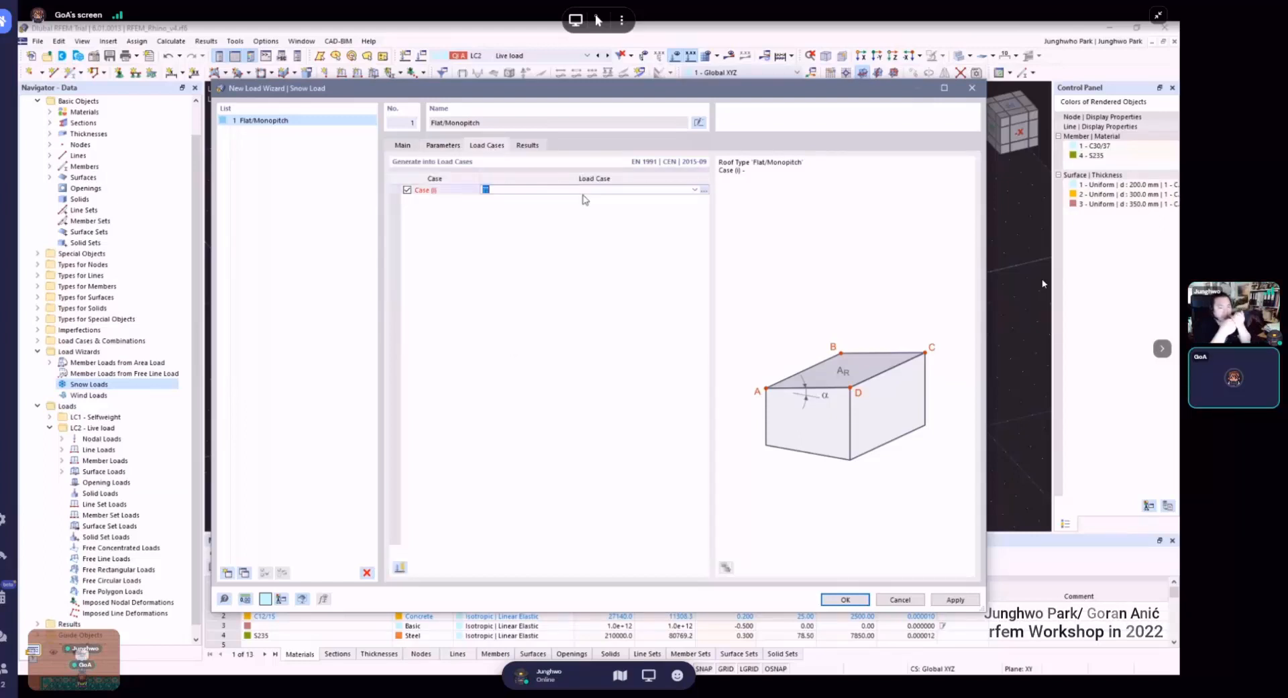
pyautogui.click(448, 191)
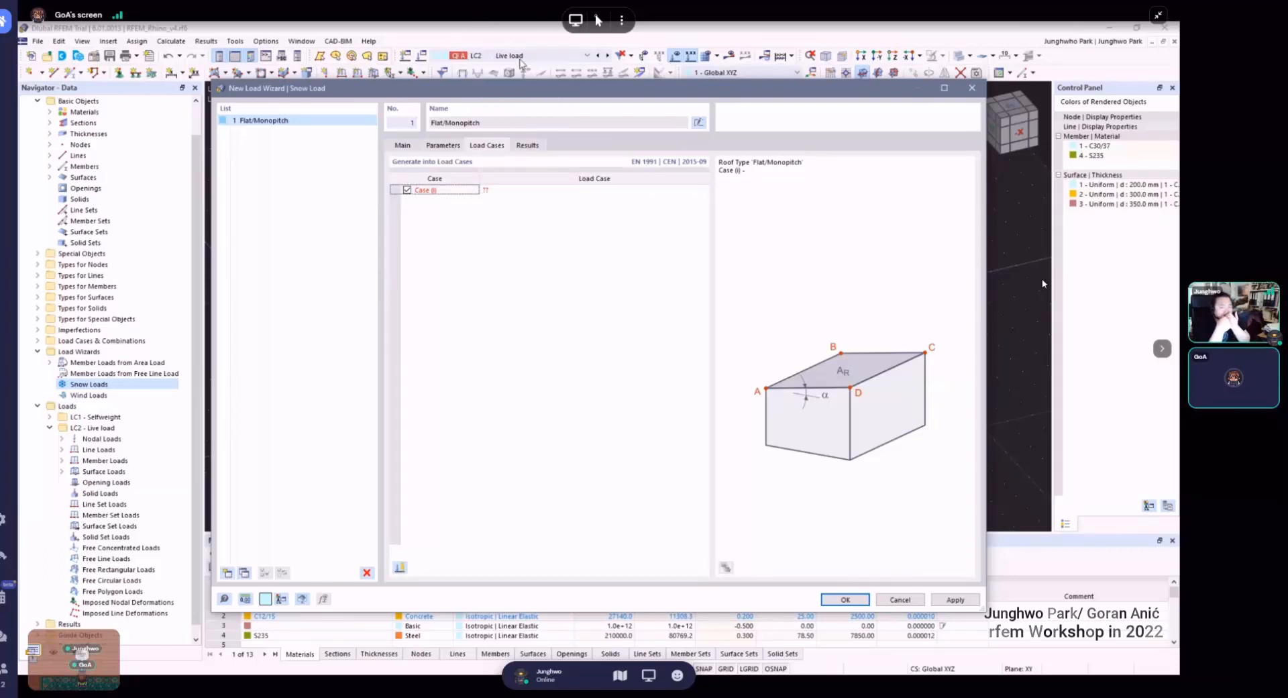
pyautogui.click(695, 190)
pyautogui.click(696, 192)
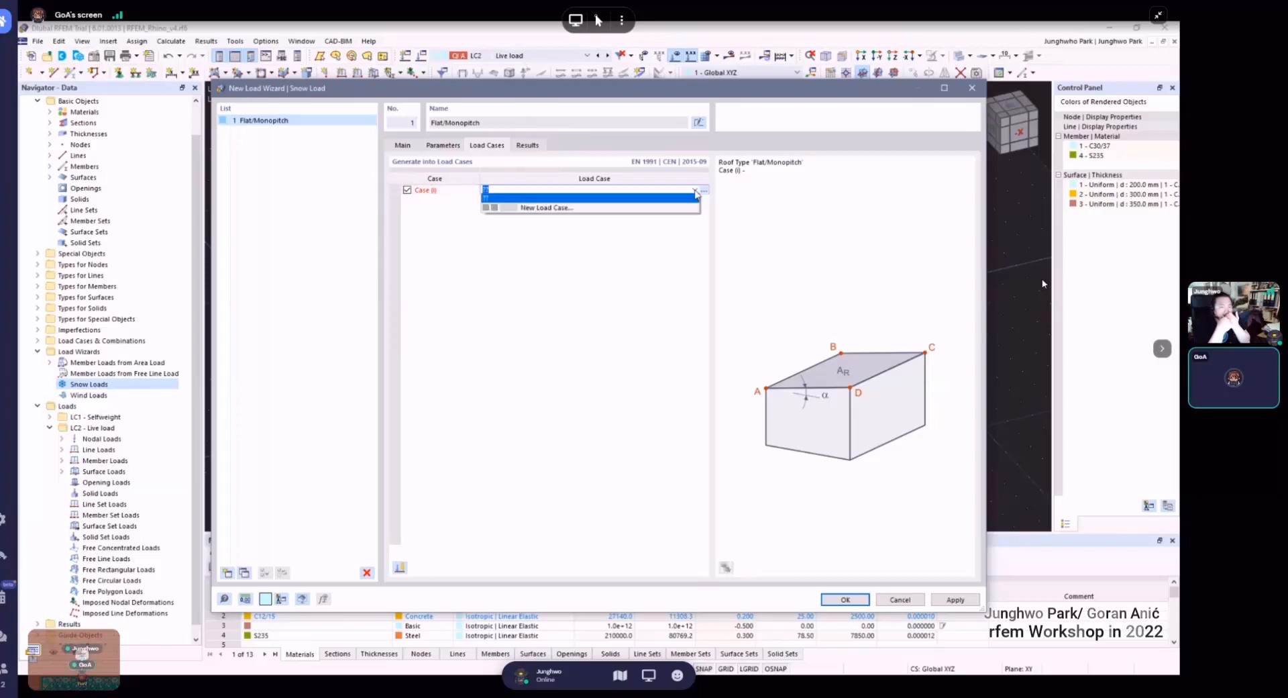
pyautogui.click(563, 208)
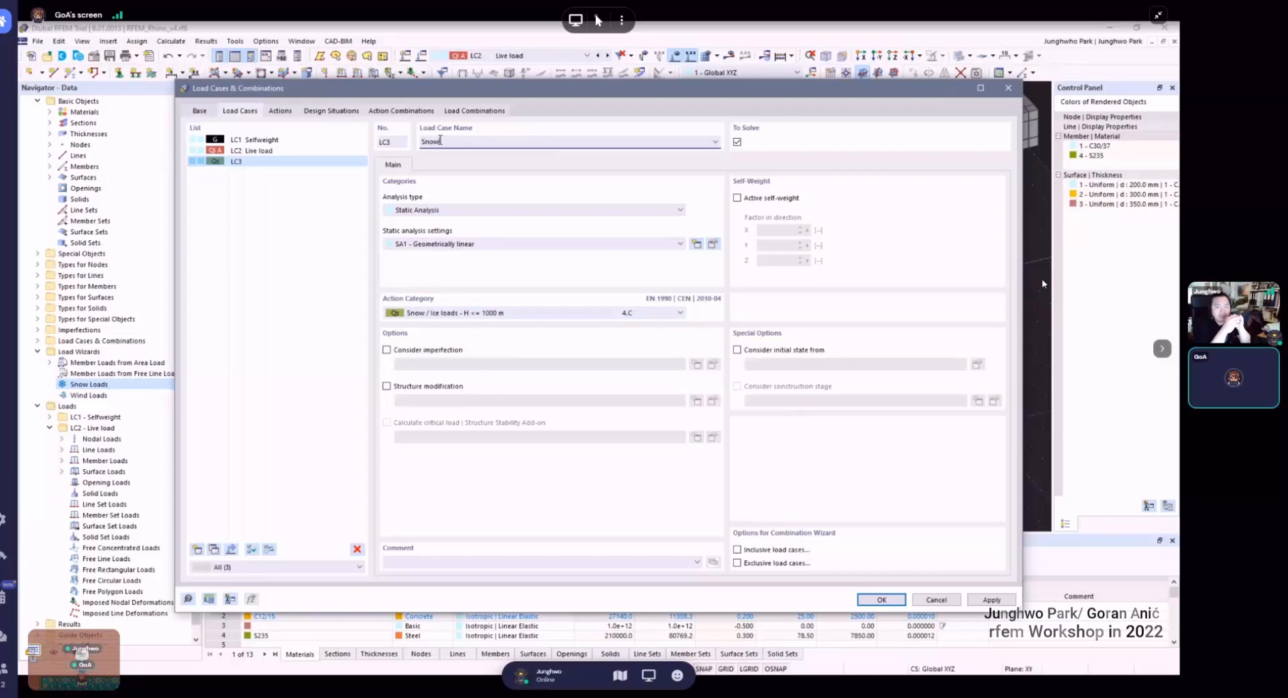
pyautogui.click(450, 317)
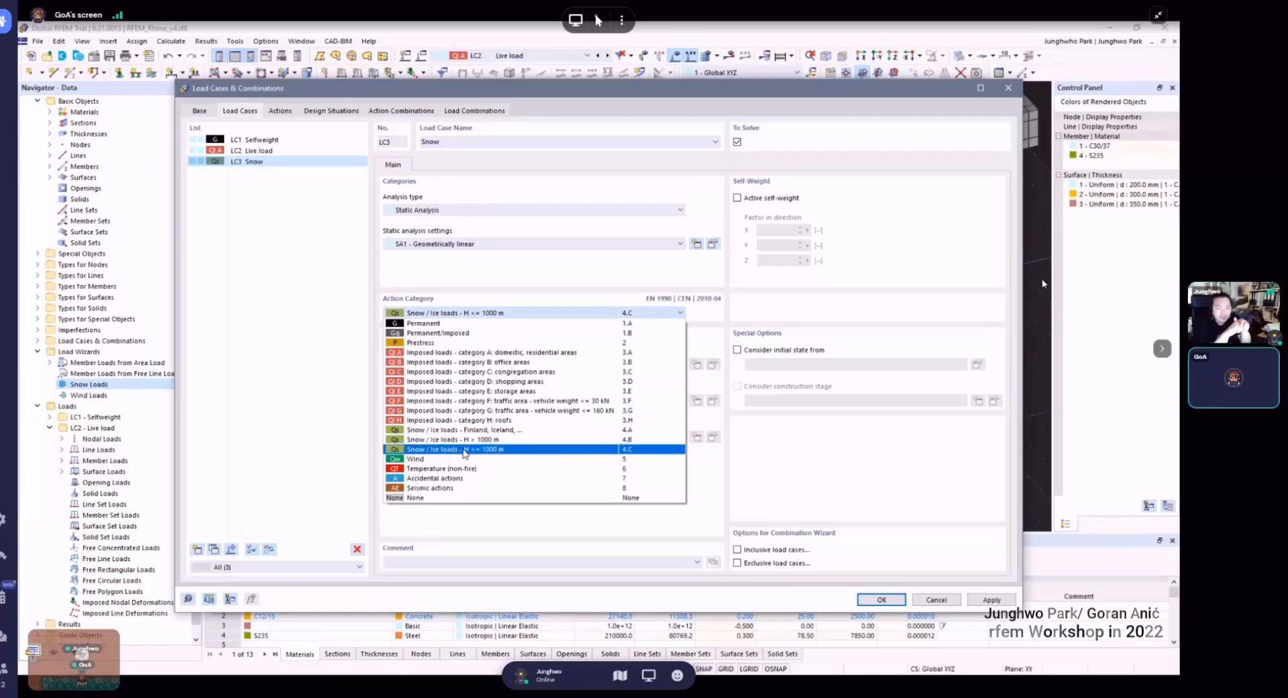
pyautogui.click(485, 456)
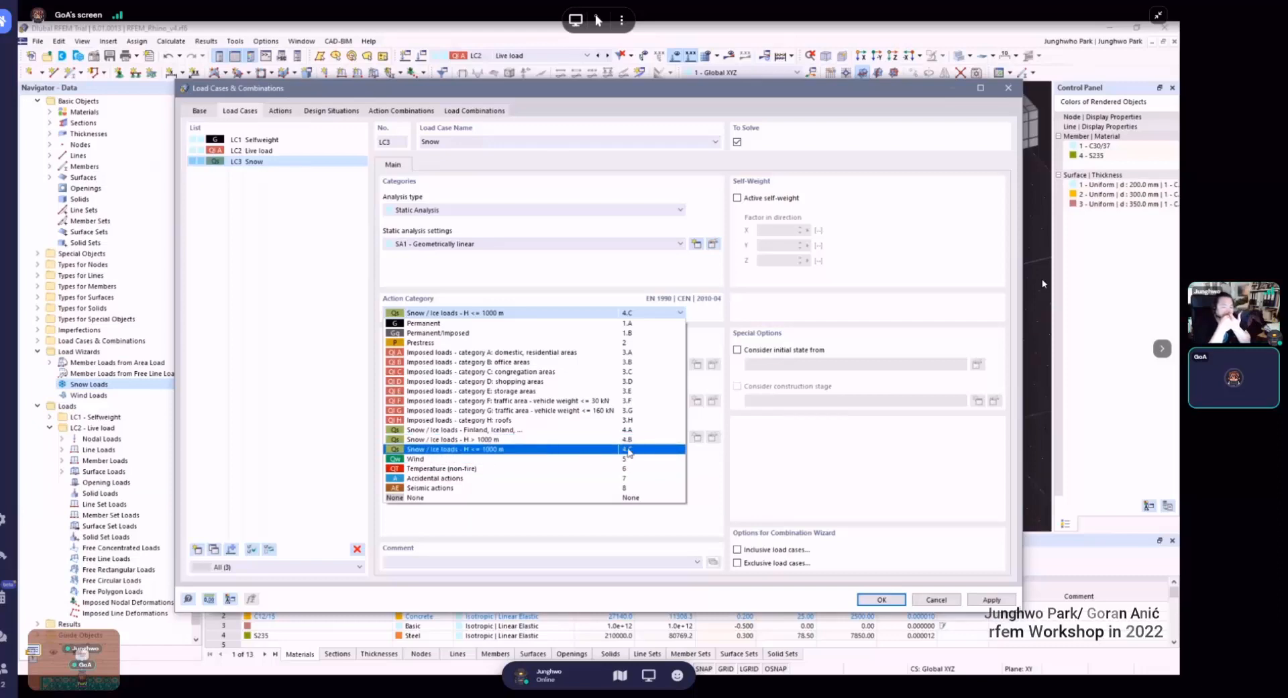
pyautogui.click(555, 450)
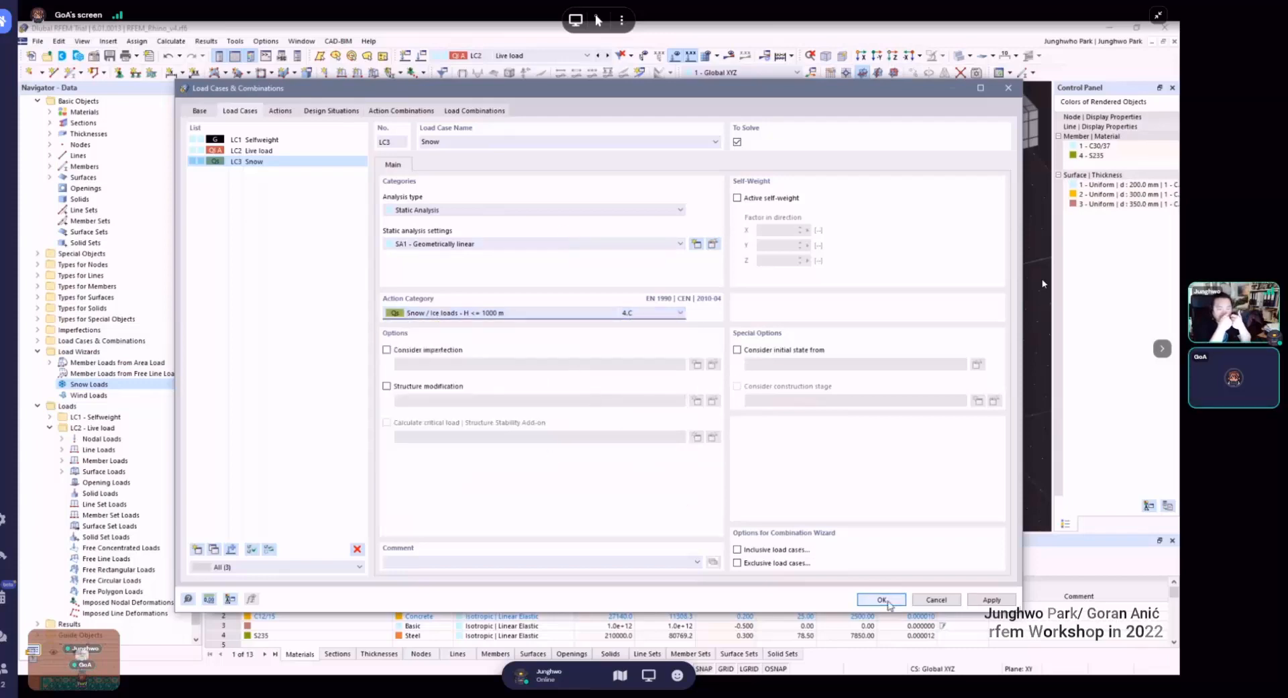
pyautogui.click(881, 599)
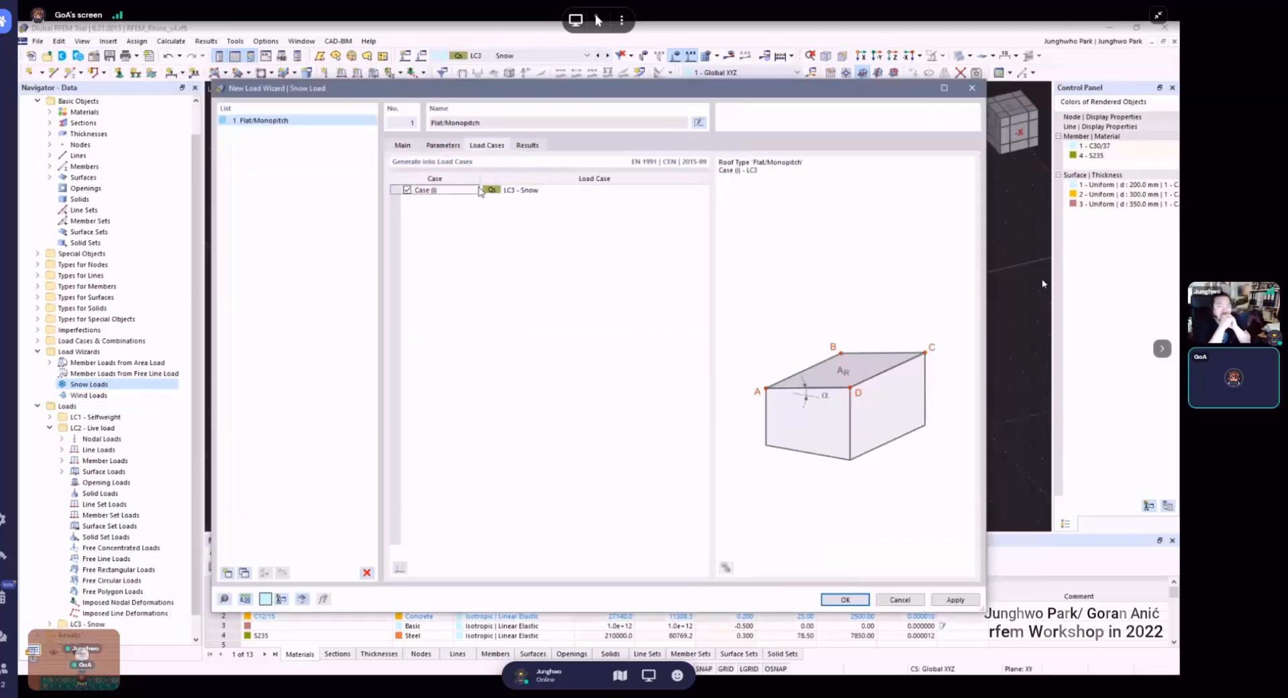
# - Review the calculated shape coefficient and snow load, and generate the Flat/Monopitch snow load on the roof
pyautogui.click(527, 146)
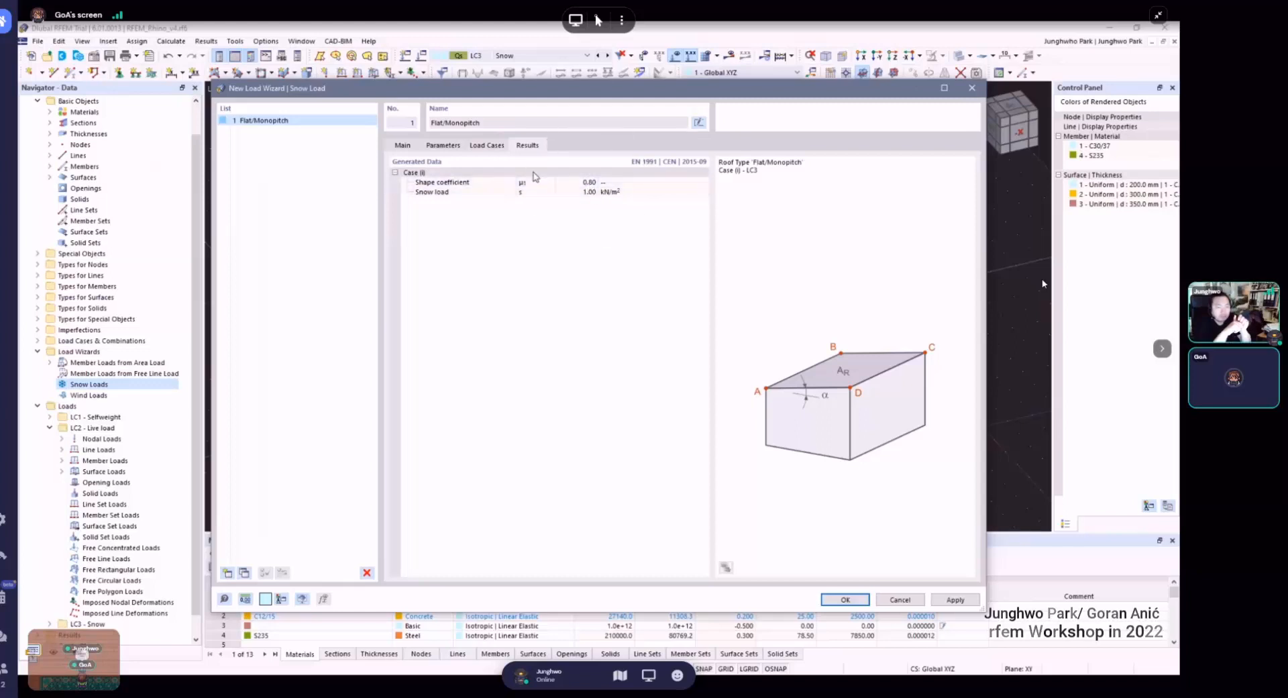
pyautogui.click(441, 147)
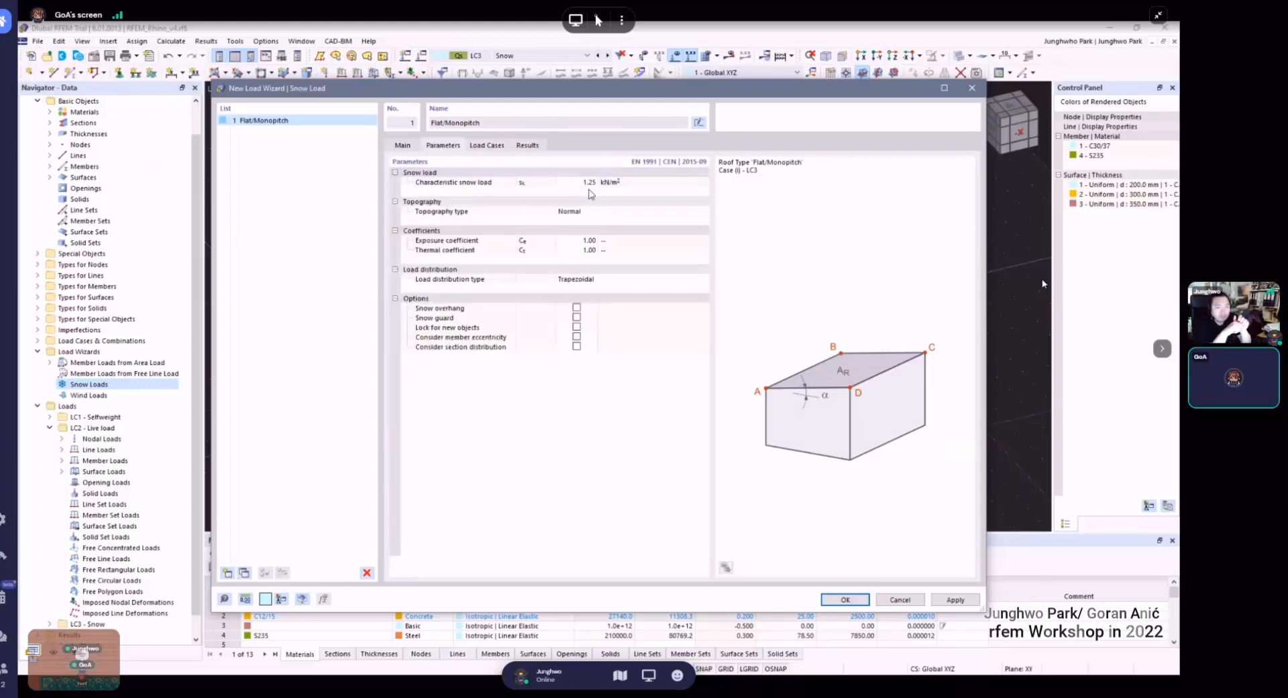
pyautogui.click(527, 146)
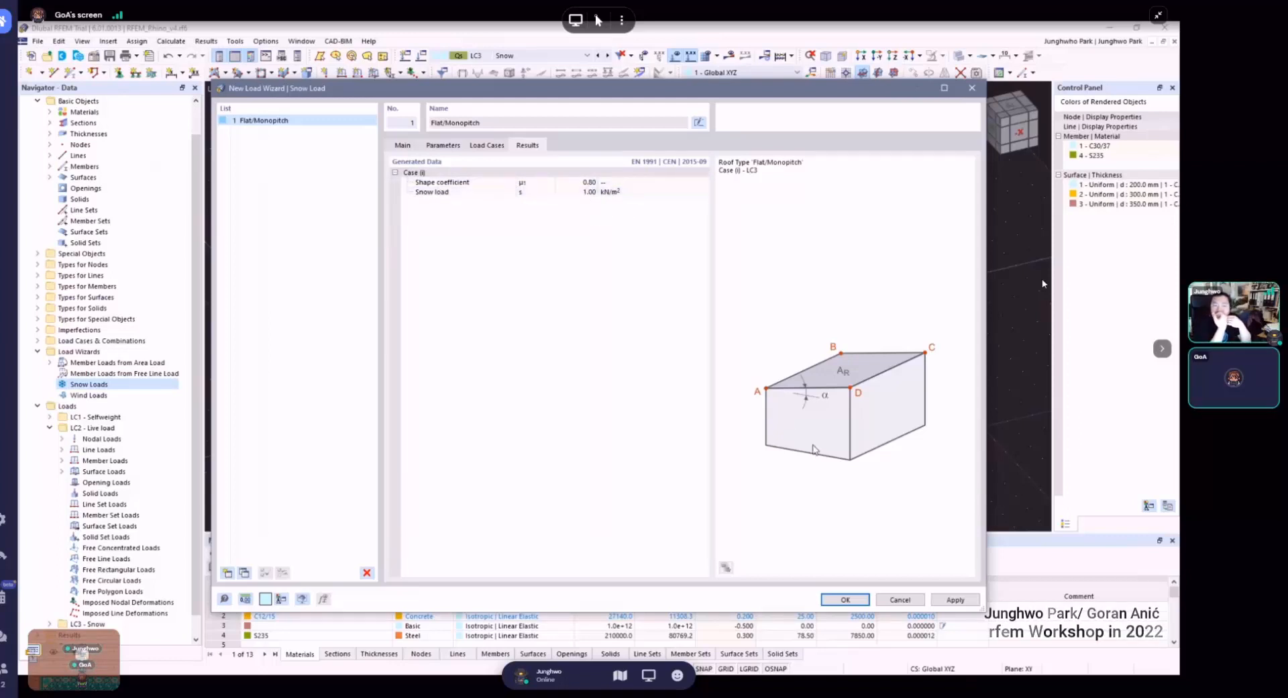
pyautogui.click(846, 599)
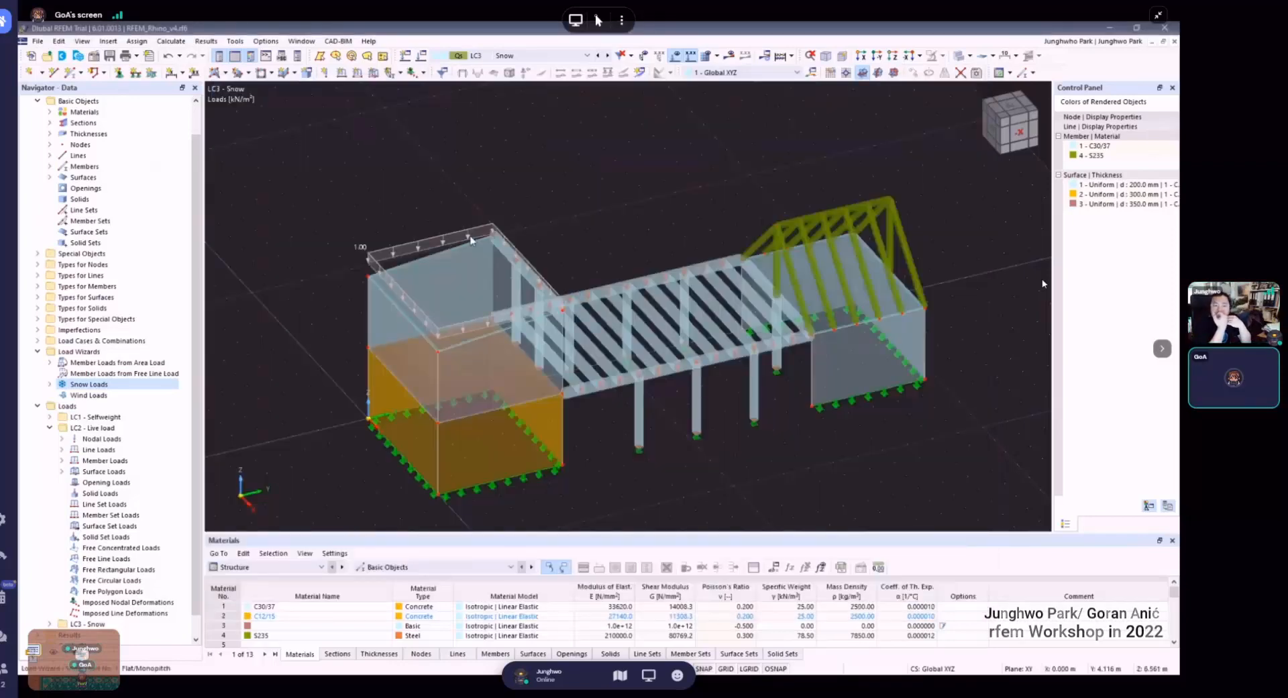
pyautogui.keyDown('ctrl'); pyautogui.moveTo(471, 240); pyautogui.dragTo(574, 234, button='middle'); pyautogui.keyUp('ctrl')
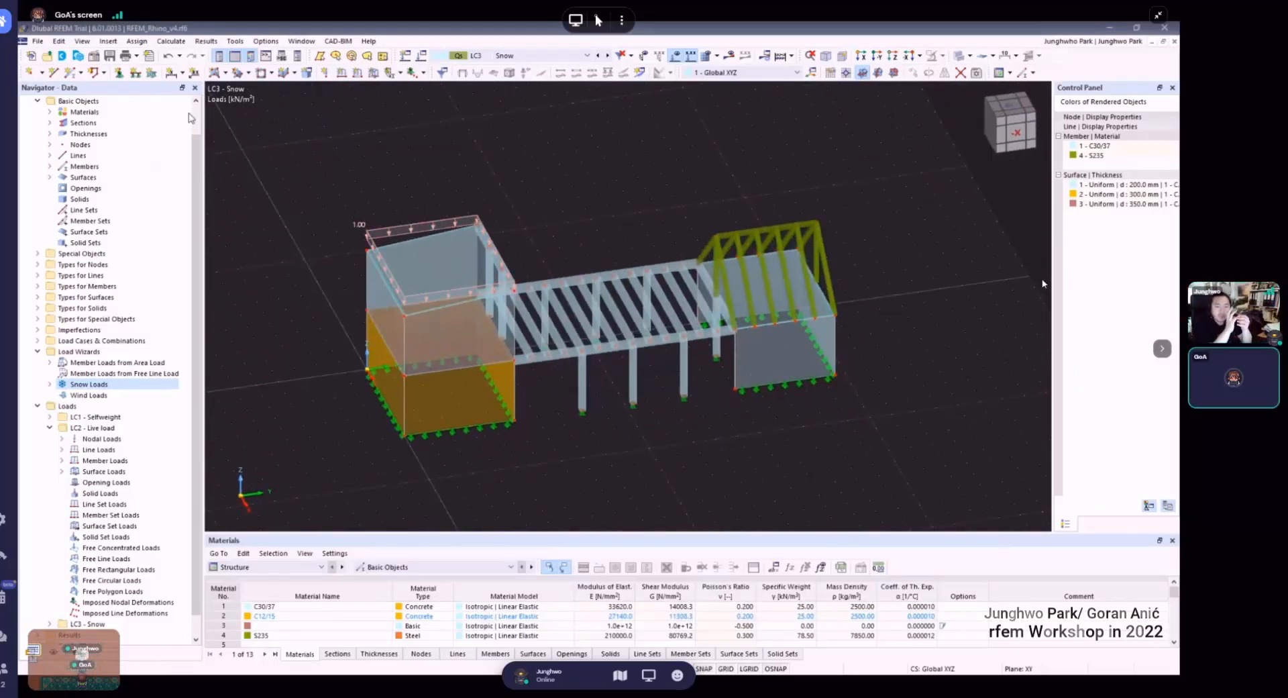
# - Start a second snow load wizard and set its roof type to Duopitch
pyautogui.rightClick(102, 386)
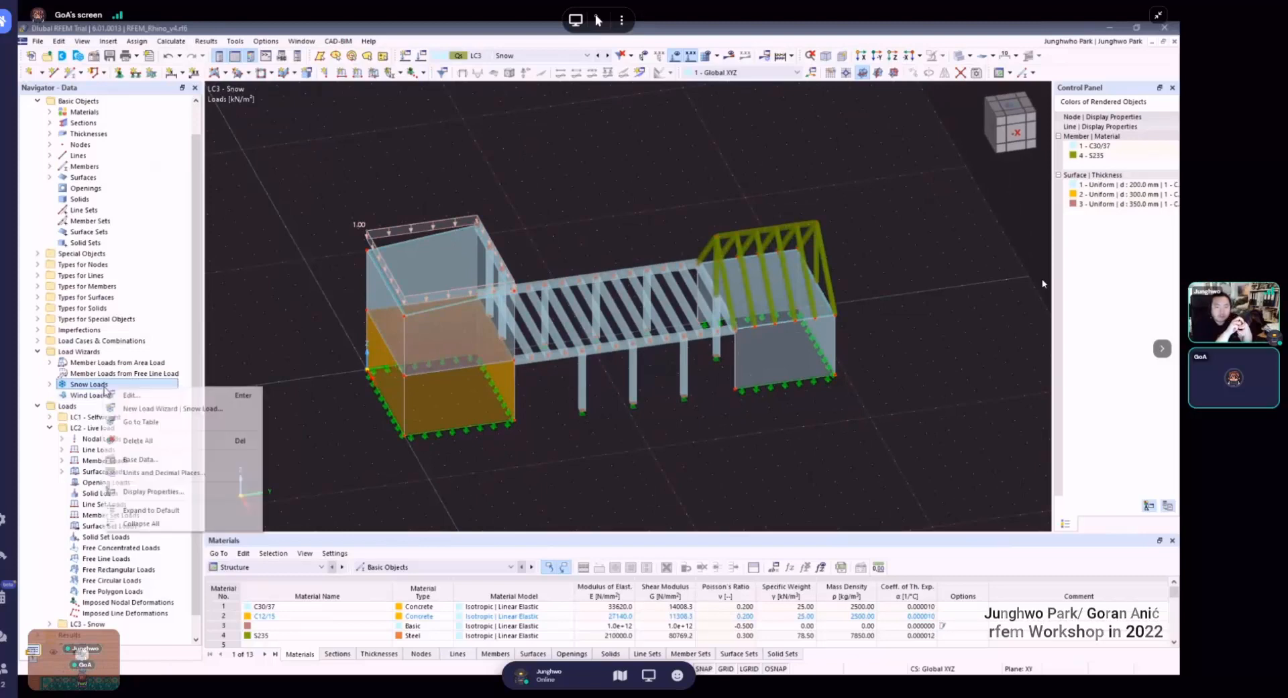
pyautogui.click(171, 413)
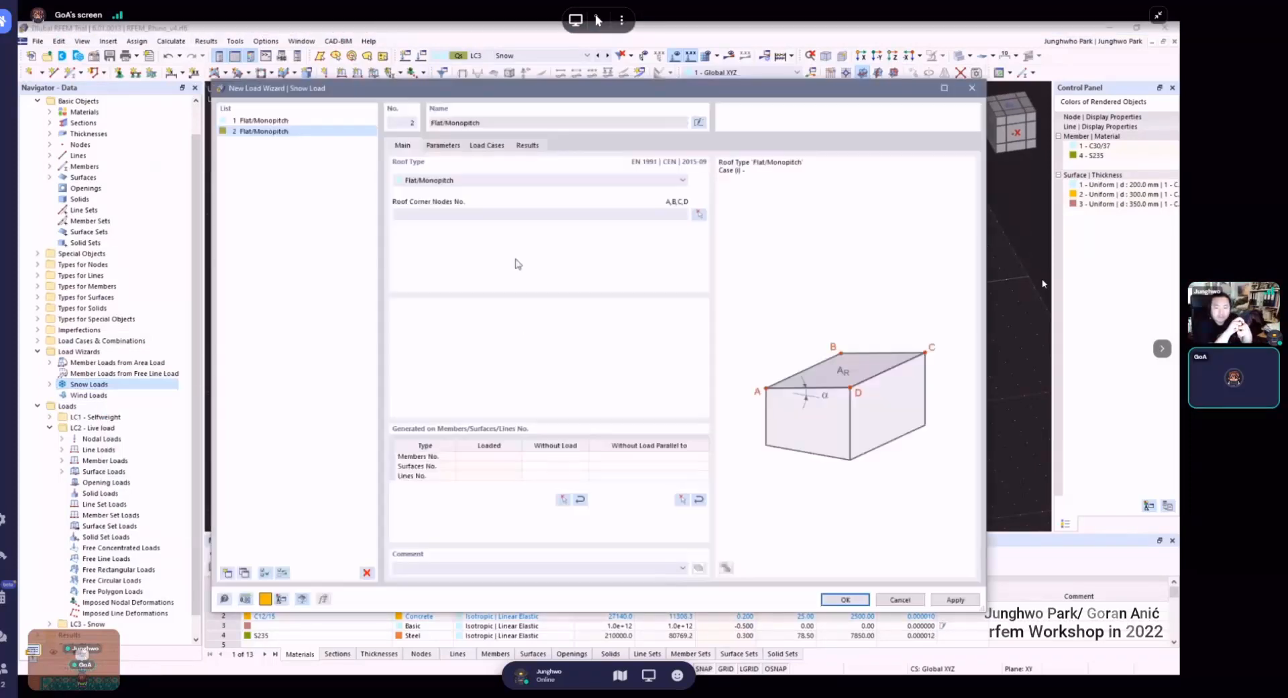
pyautogui.click(417, 183)
pyautogui.click(439, 200)
pyautogui.click(443, 181)
pyautogui.click(440, 200)
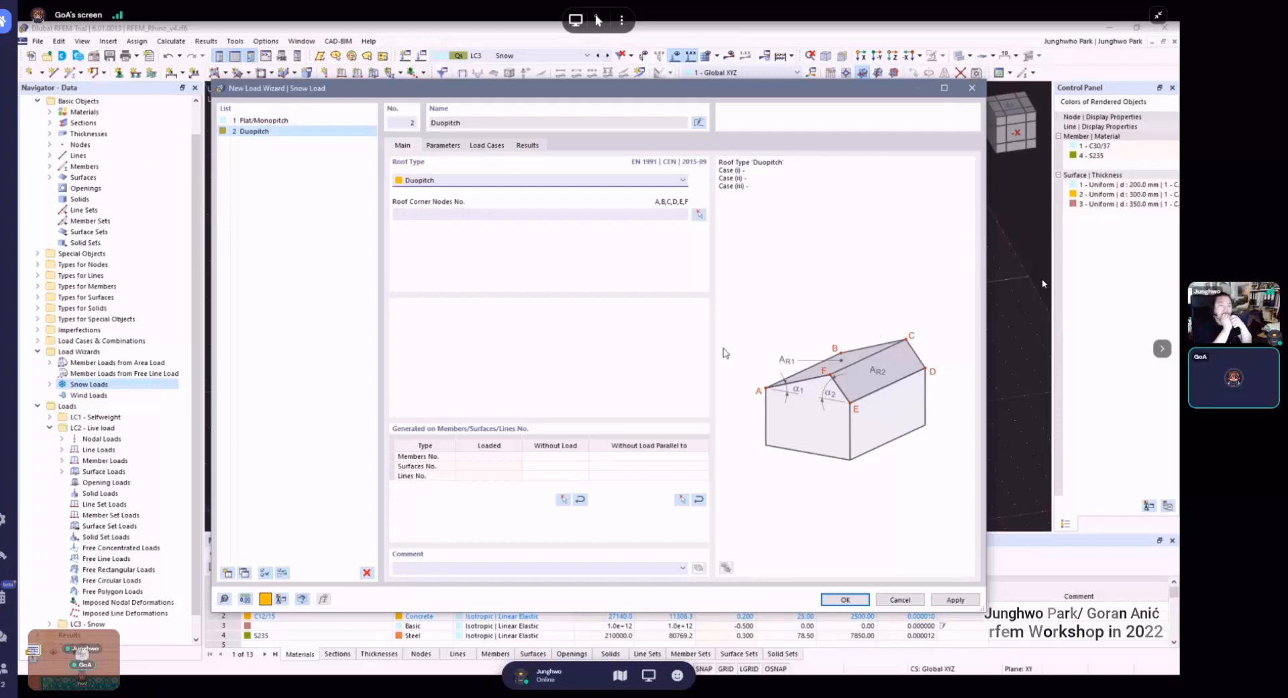
# - Assign nodes 9, 69, 83, 59, 10 and 77 of the green truss roof as the Duopitch roof corners
pyautogui.click(699, 214)
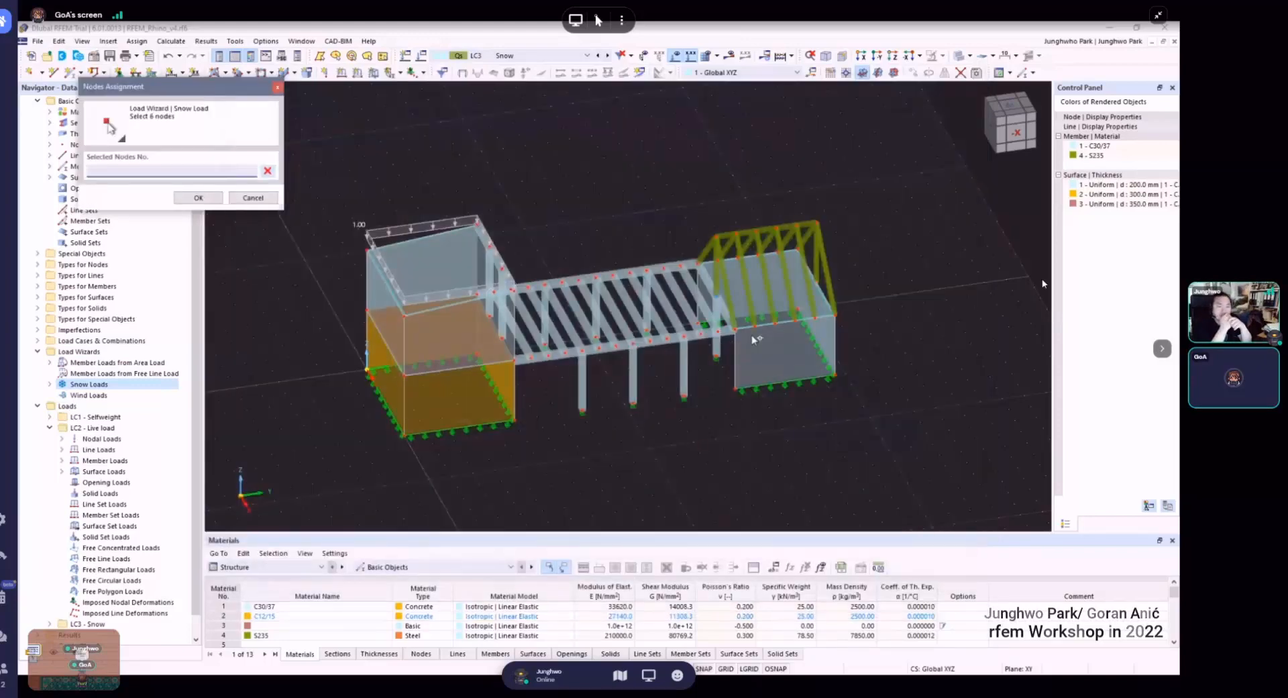
pyautogui.click(736, 327)
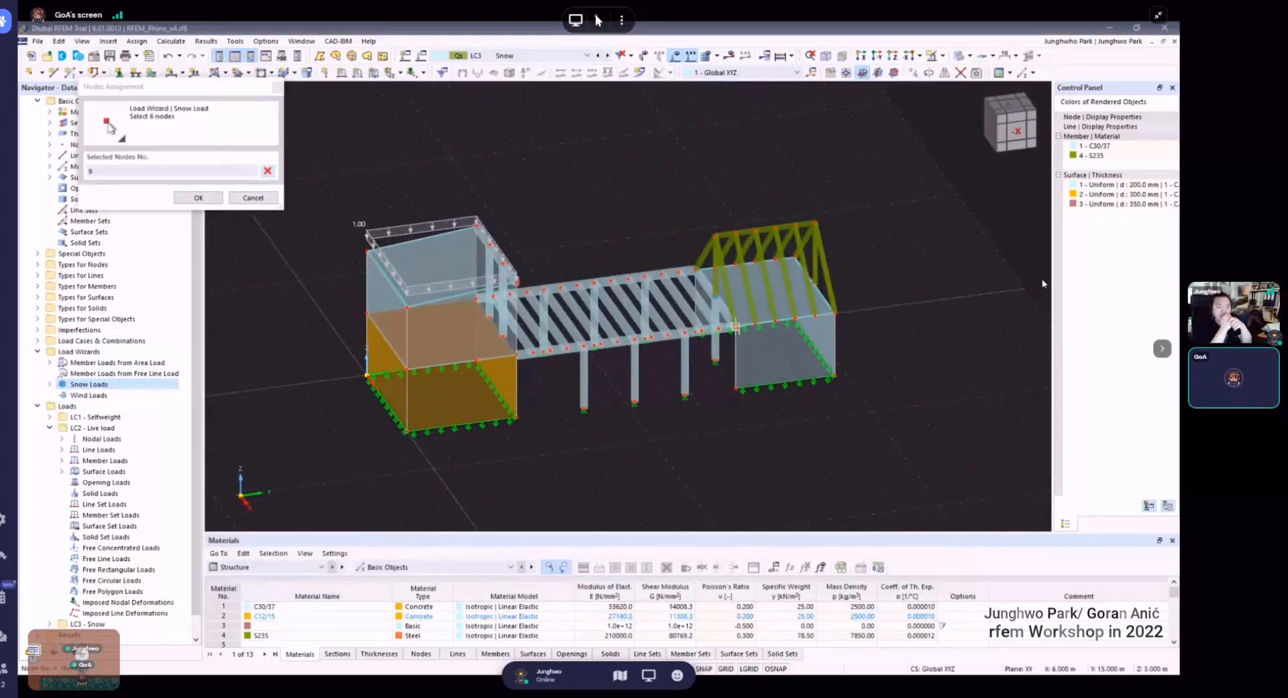
pyautogui.click(835, 313)
pyautogui.click(815, 223)
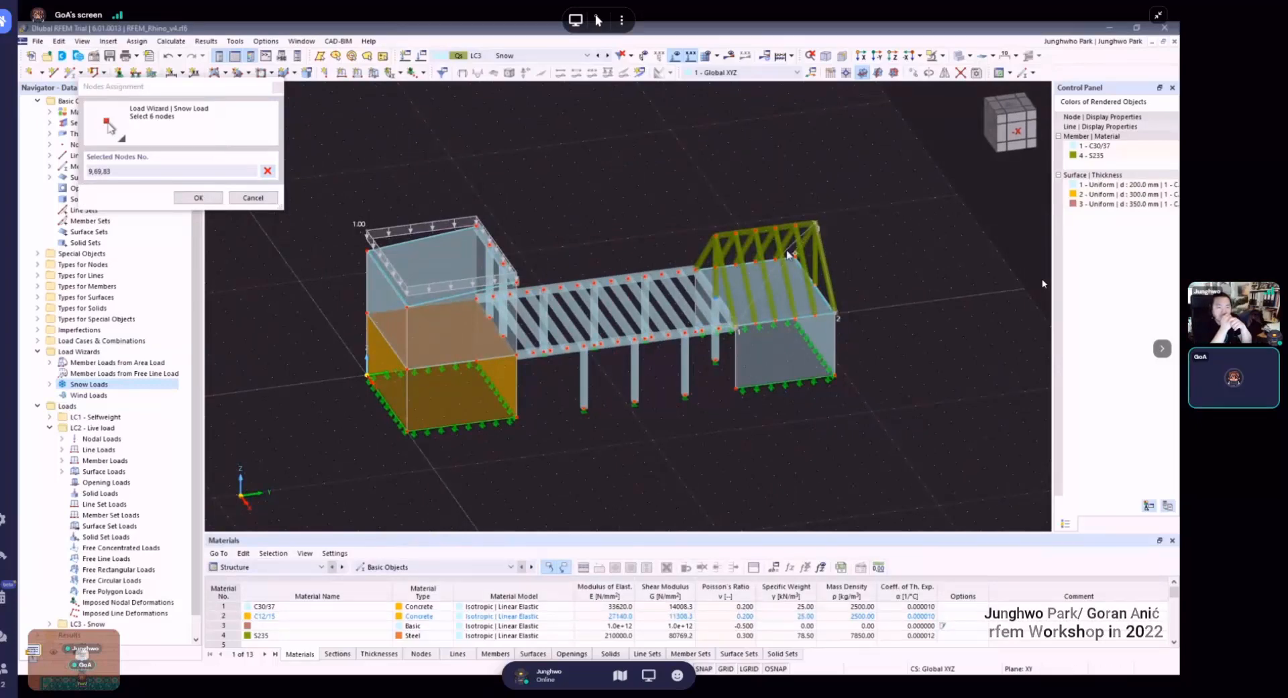
pyautogui.scroll(3, 788, 254)
pyautogui.click(595, 284)
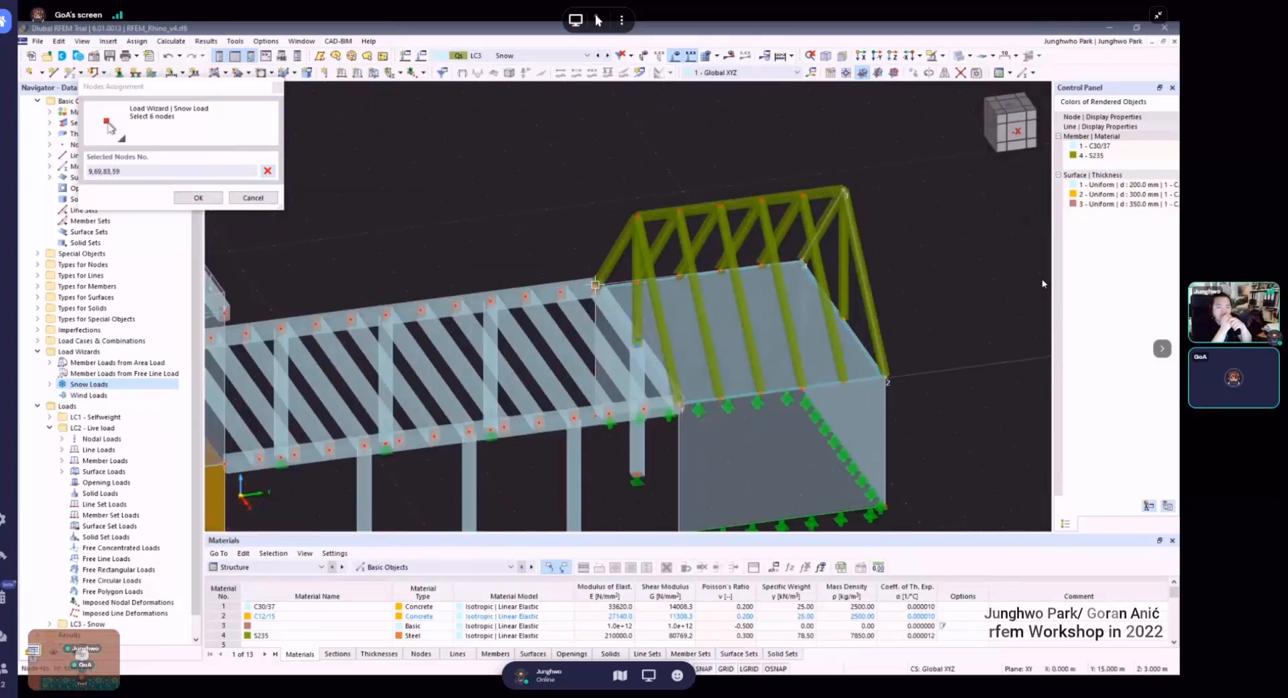
pyautogui.click(596, 285)
pyautogui.click(638, 217)
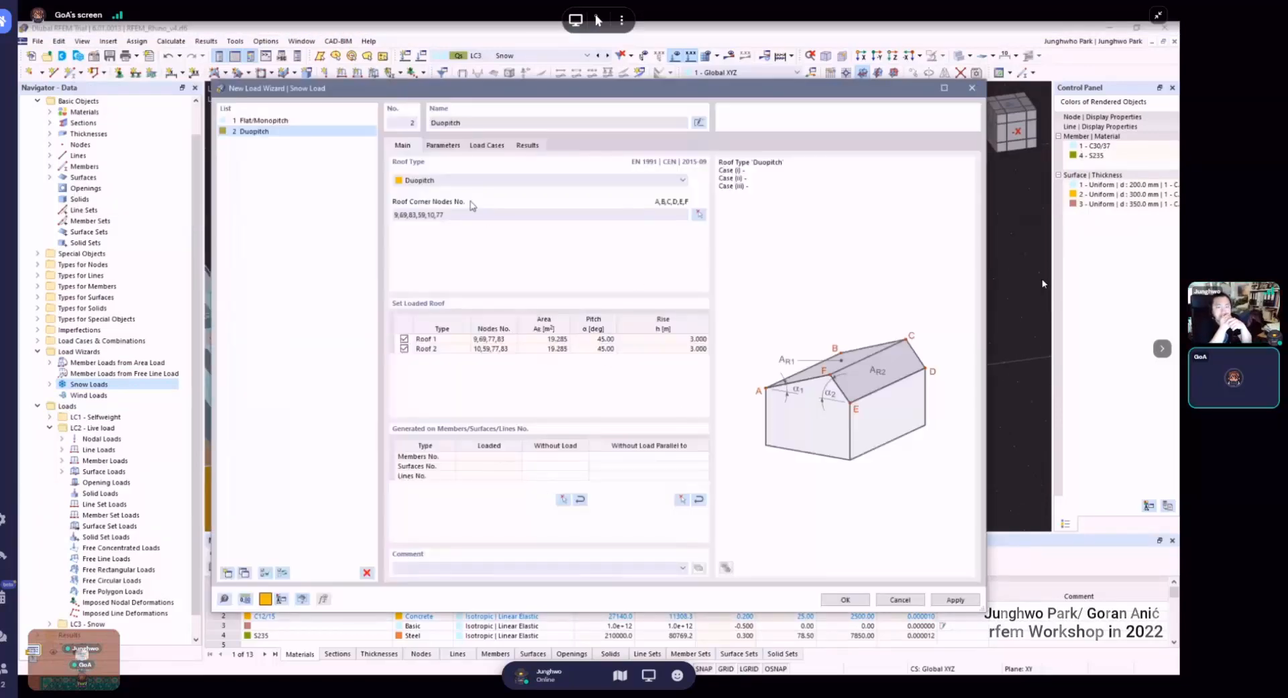
# - Set the Duopitch wizard's characteristic snow load to 1.25 kN/m²
pyautogui.click(446, 146)
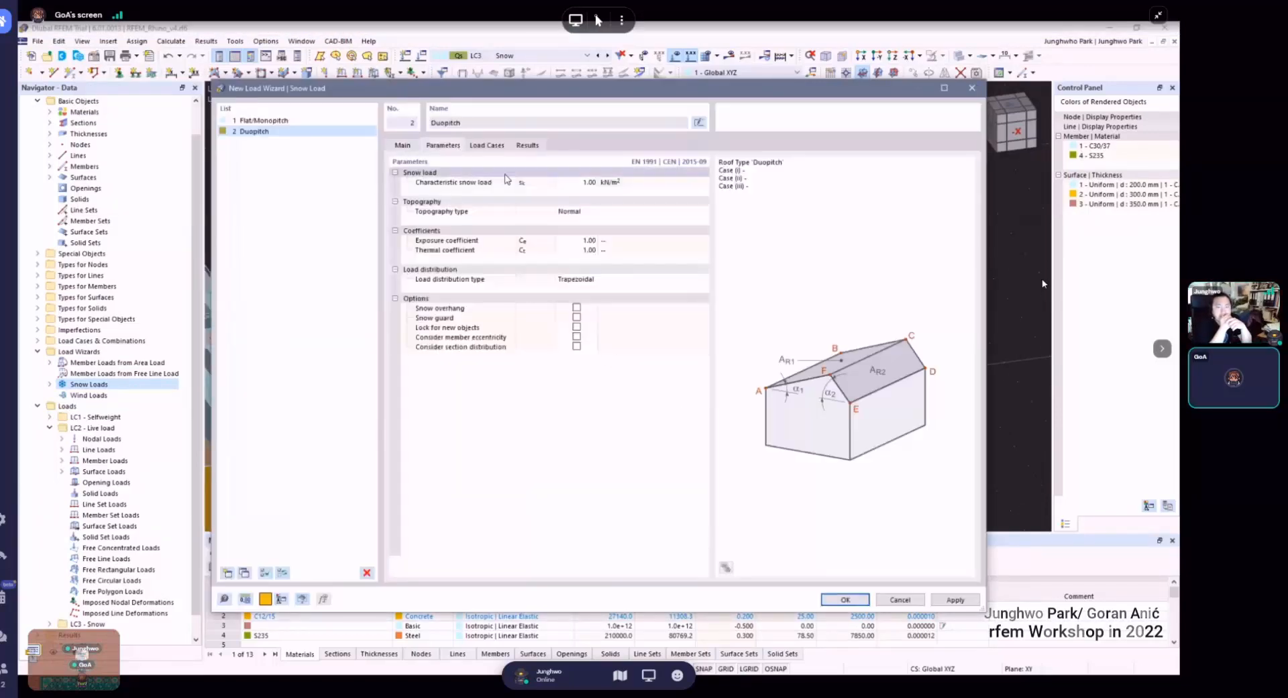
pyautogui.click(592, 182)
pyautogui.write('1.2')
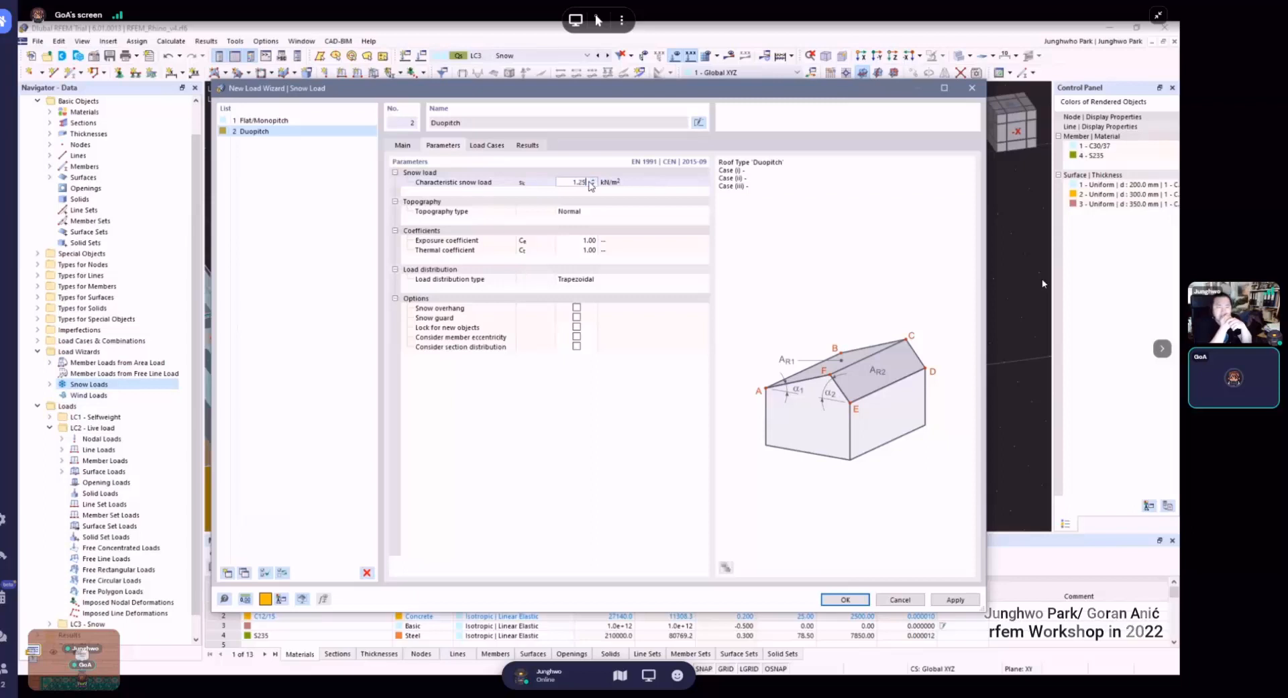
pyautogui.write('5')
# - Assign load case LC3 - Snow to Case (i), Case (ii) and Case (iii) of the Duopitch roof
pyautogui.click(487, 145)
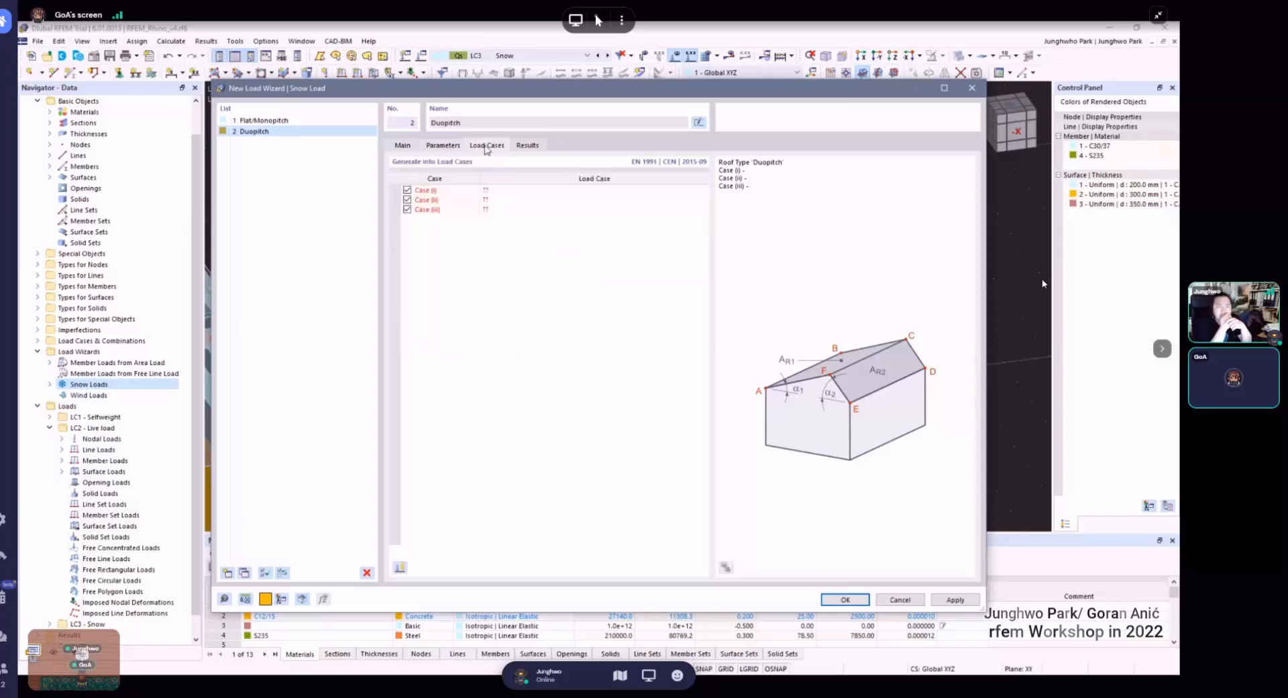
pyautogui.click(502, 191)
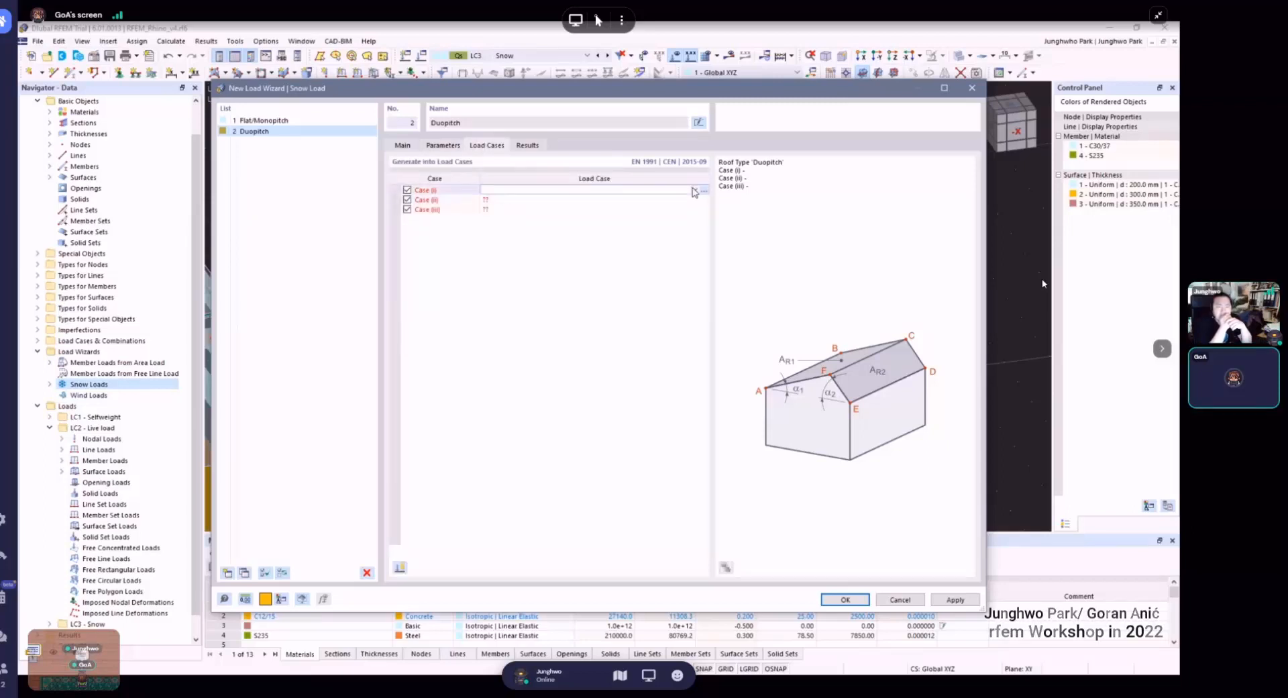
pyautogui.click(695, 191)
pyautogui.click(640, 200)
pyautogui.click(696, 200)
pyautogui.click(695, 200)
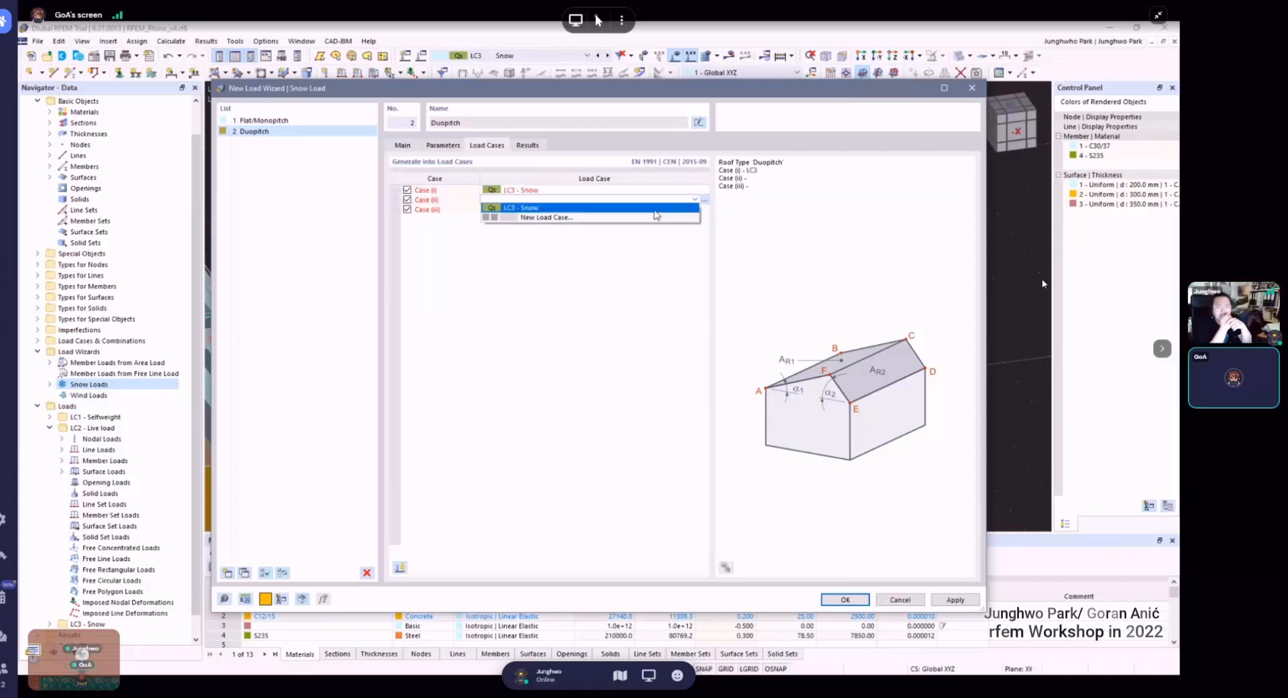
pyautogui.click(654, 209)
pyautogui.click(655, 209)
pyautogui.click(694, 209)
pyautogui.click(648, 218)
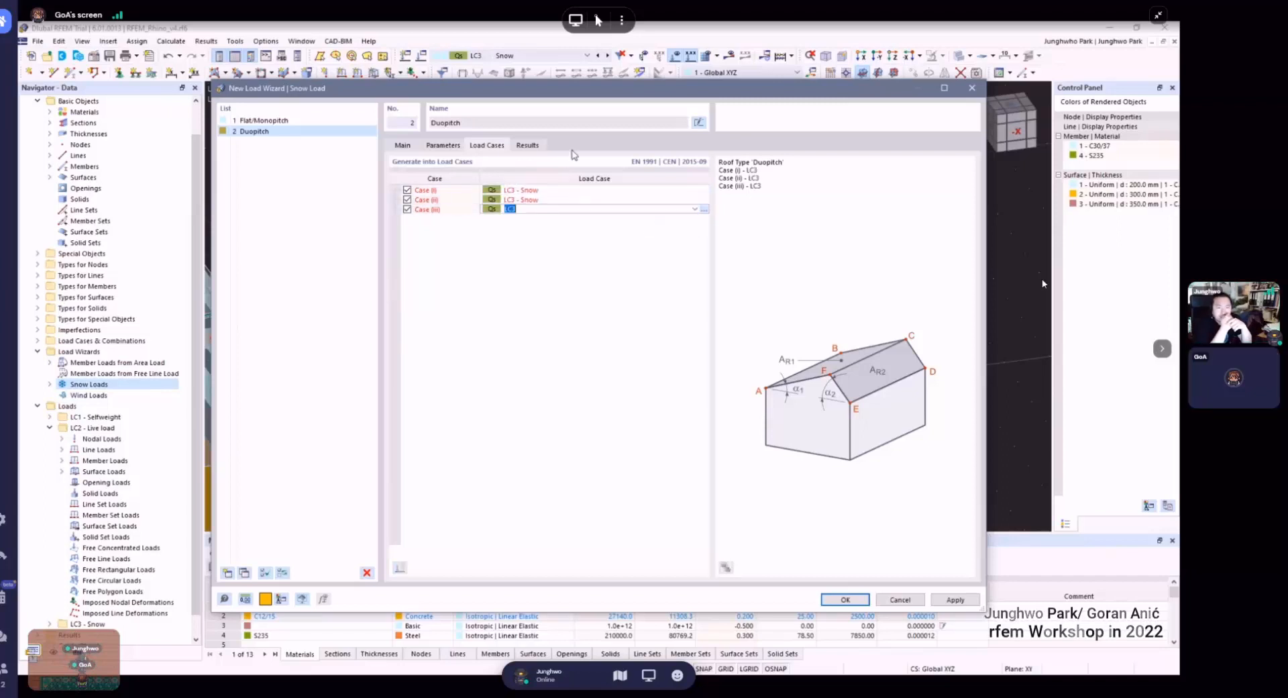
# - Review the Duopitch results and try to generate the snow load with all three cases assigned to LC3 - Snow
pyautogui.click(527, 146)
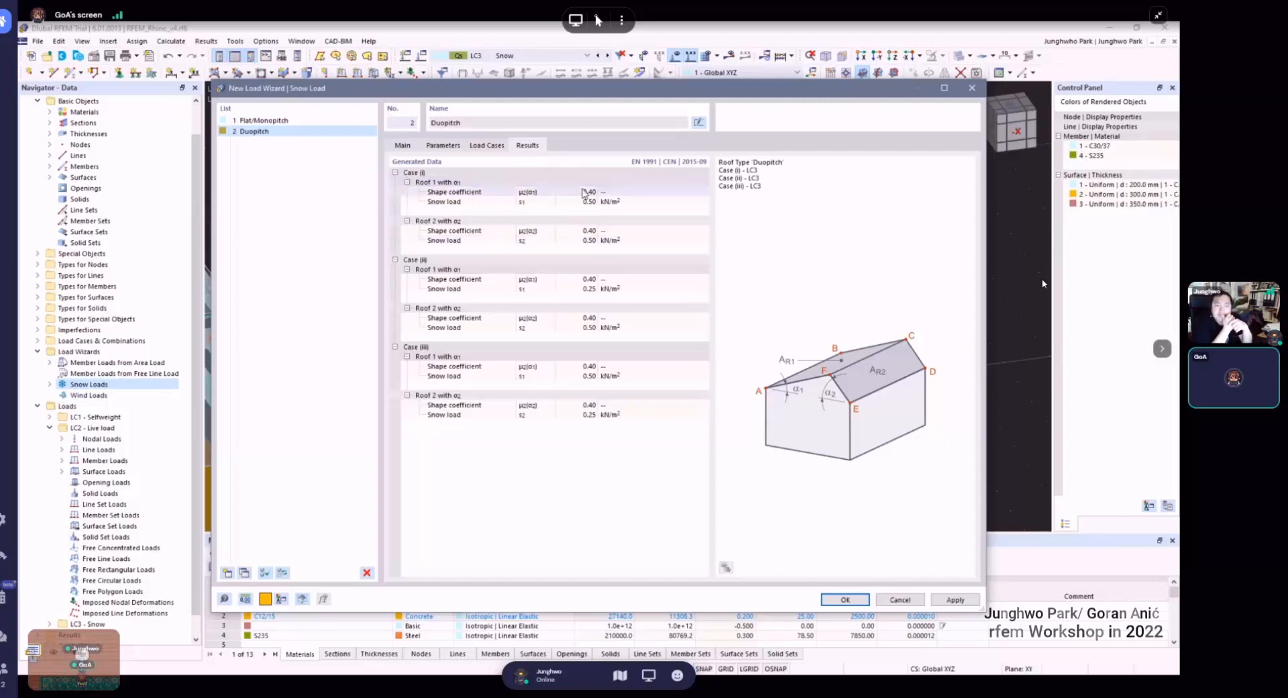
pyautogui.click(846, 599)
pyautogui.click(697, 418)
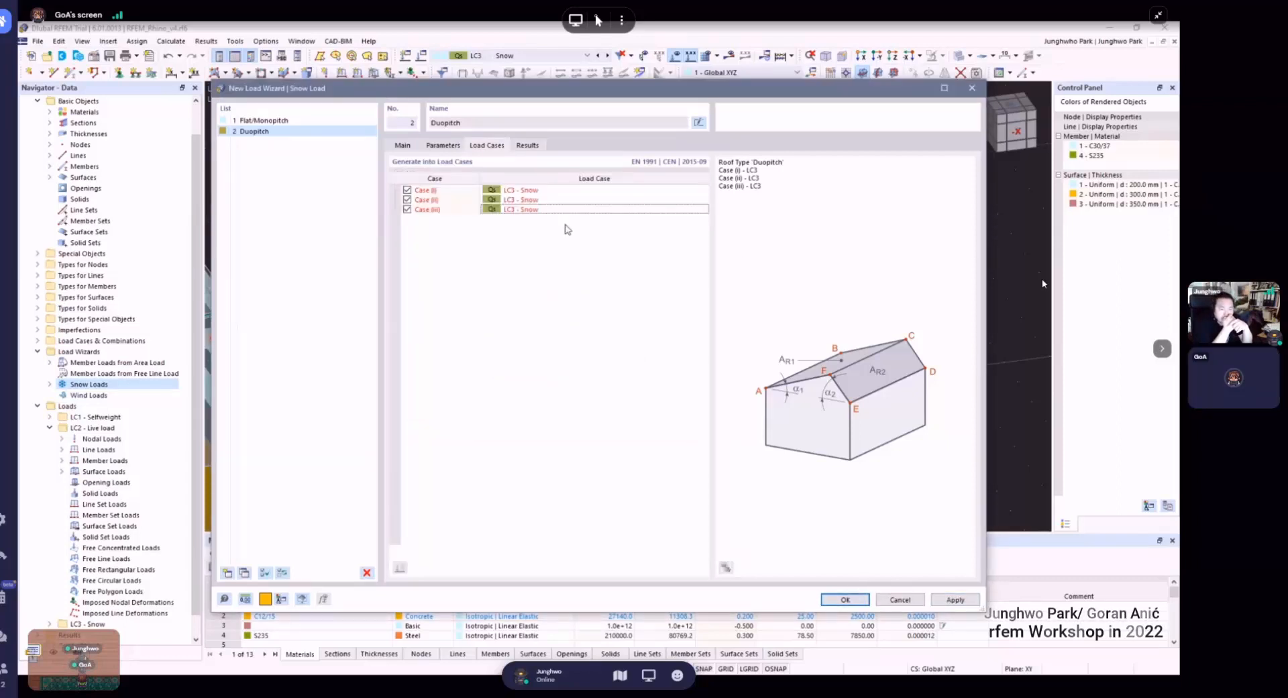
# - Keep LC3 - Snow for Case (i) and exclude Case (ii) and Case (iii) from the Duopitch load generation
pyautogui.click(565, 189)
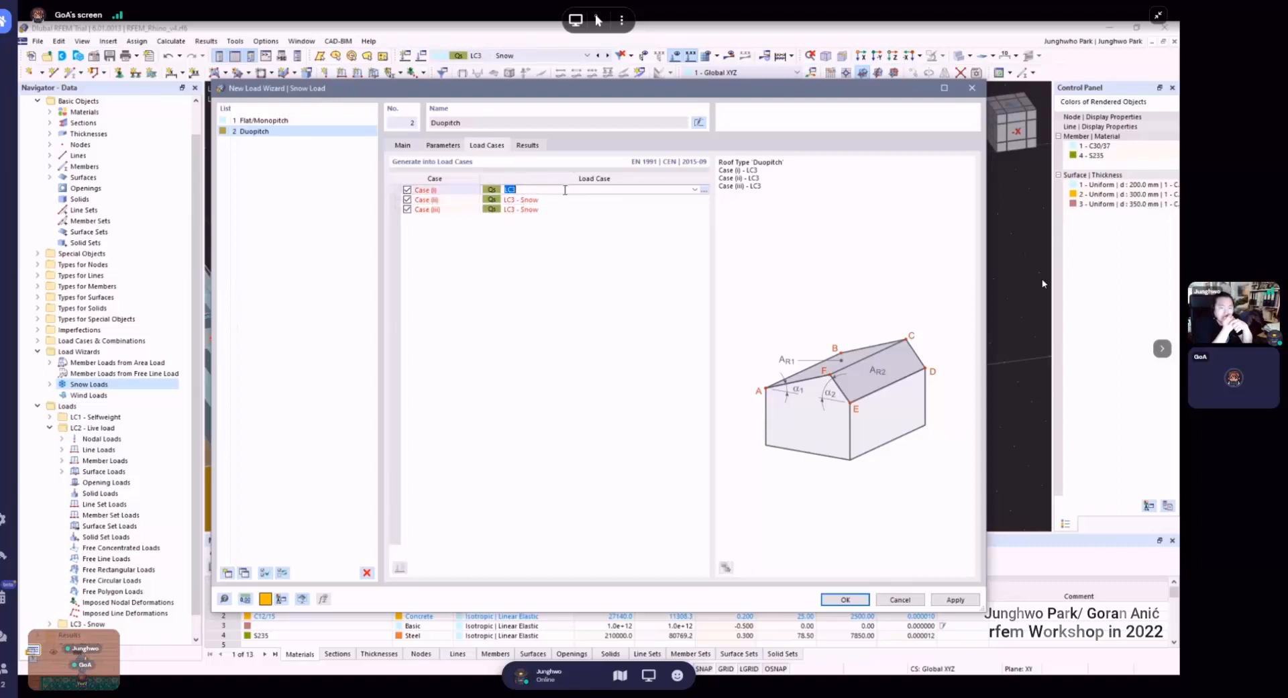
pyautogui.click(695, 190)
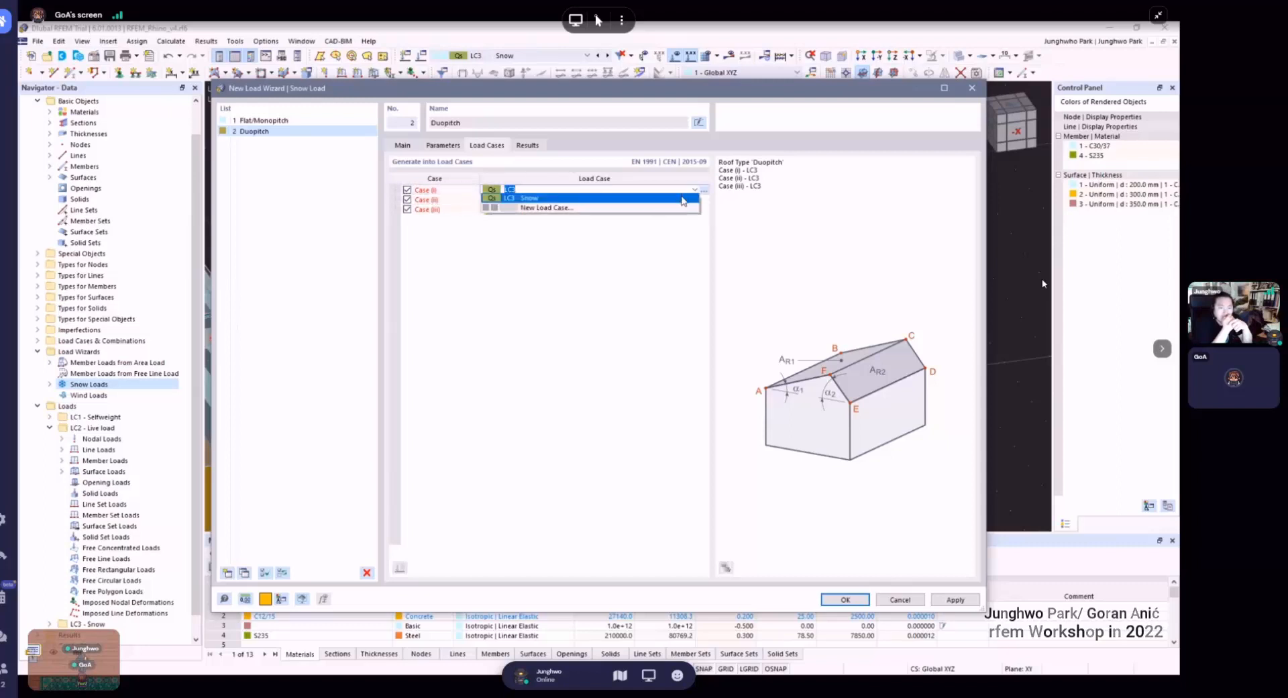
pyautogui.click(683, 199)
pyautogui.click(623, 199)
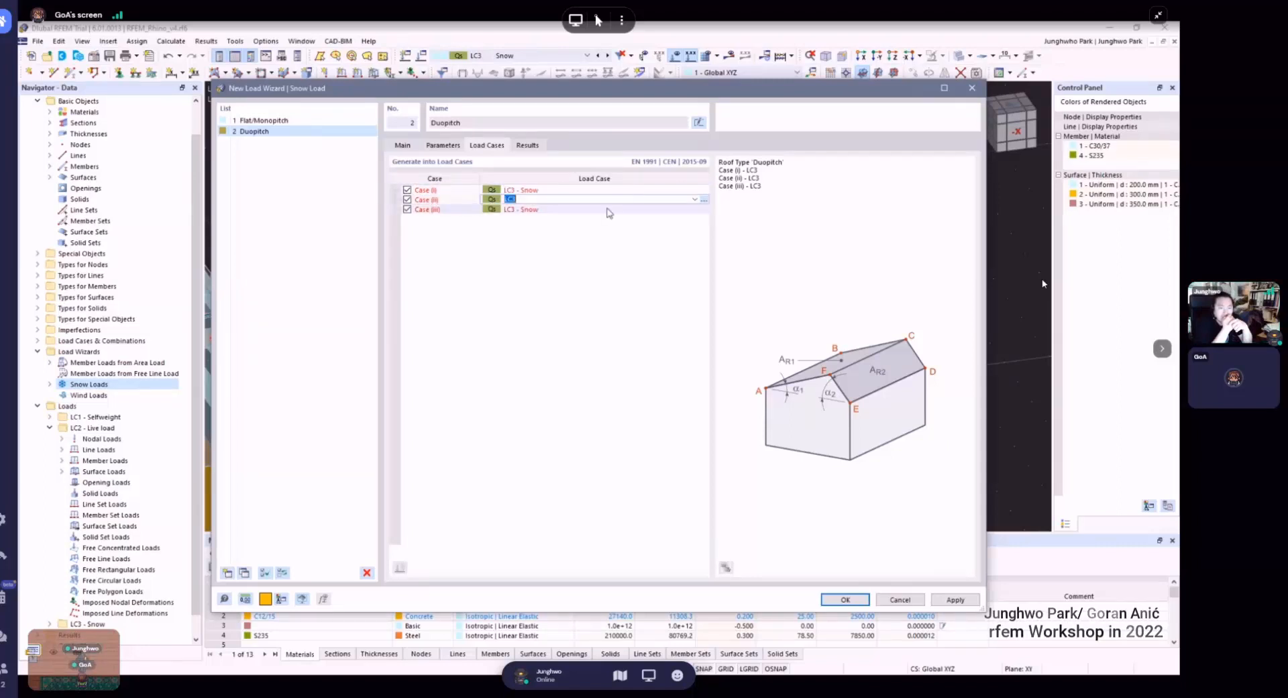
pyautogui.click(607, 210)
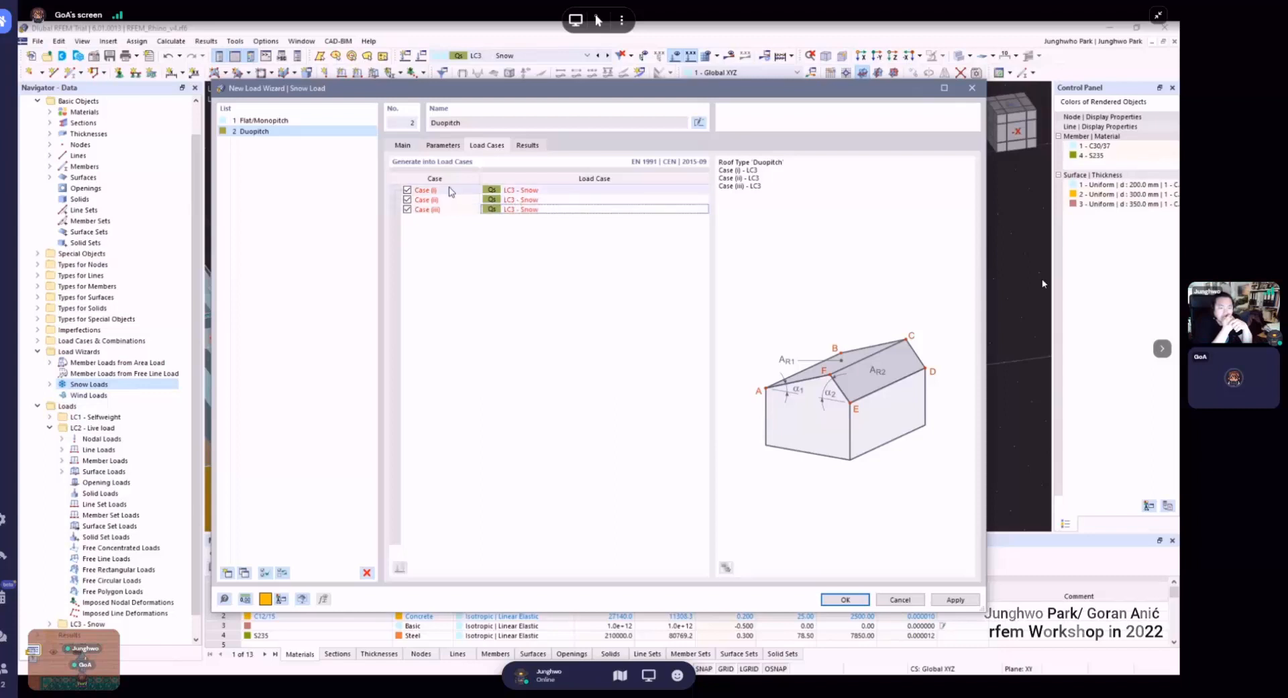
pyautogui.click(407, 199)
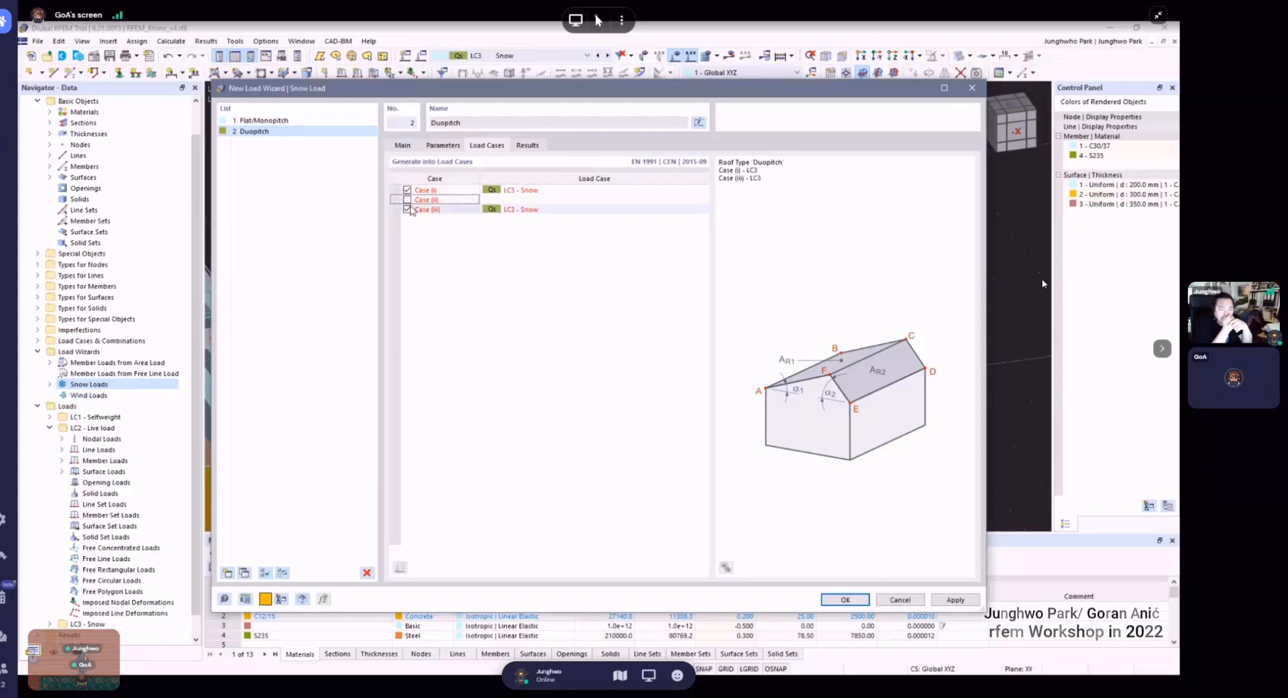
pyautogui.click(407, 210)
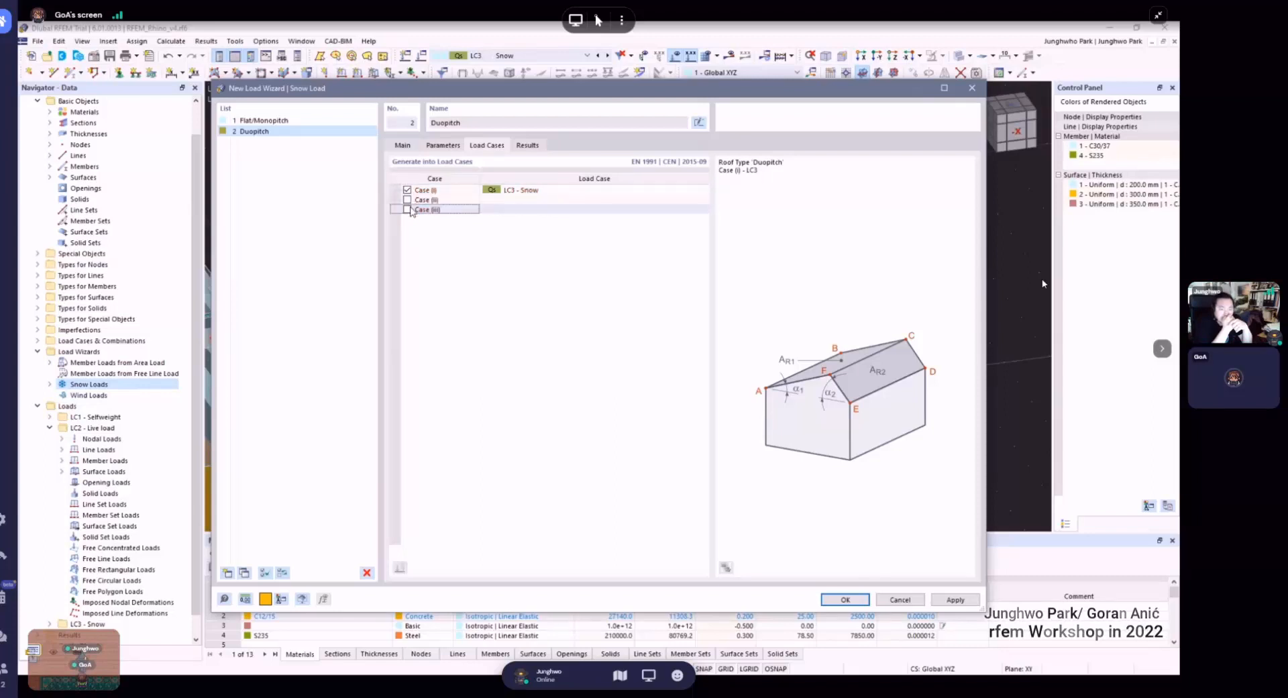
# - Review the Duopitch results and generate the snow load with only Case (i) assigned to LC3 - Snow
pyautogui.click(445, 145)
pyautogui.click(527, 145)
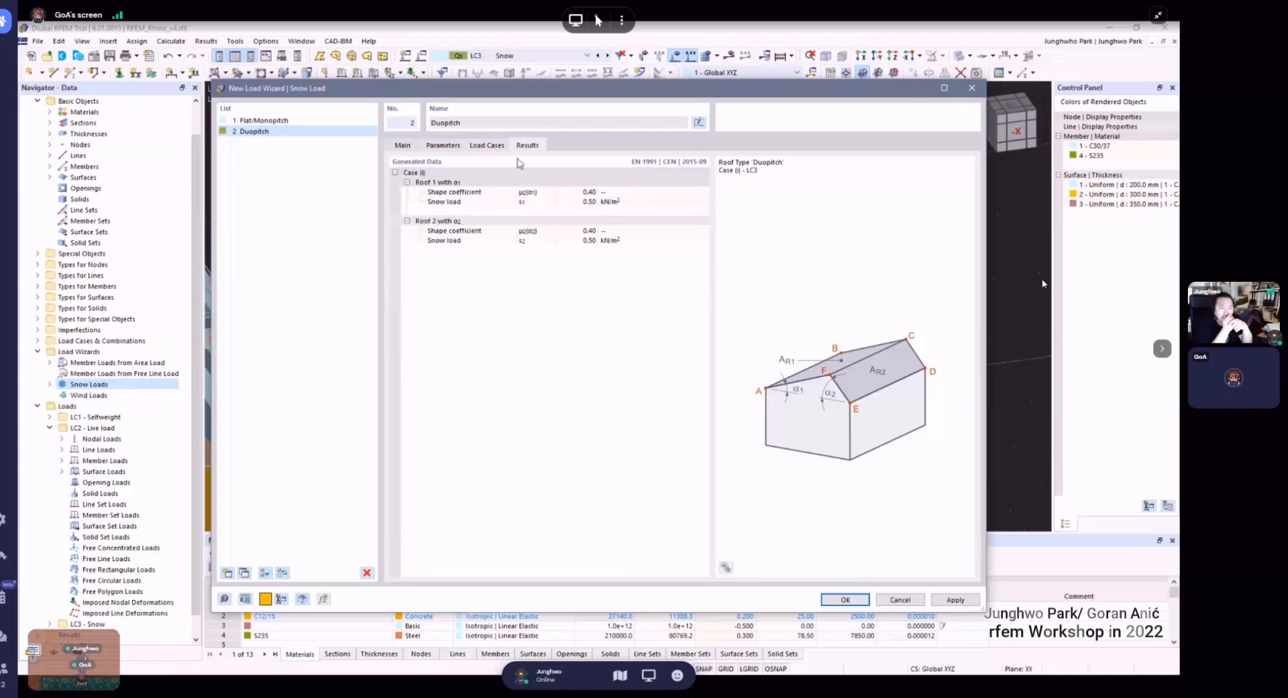
pyautogui.click(487, 145)
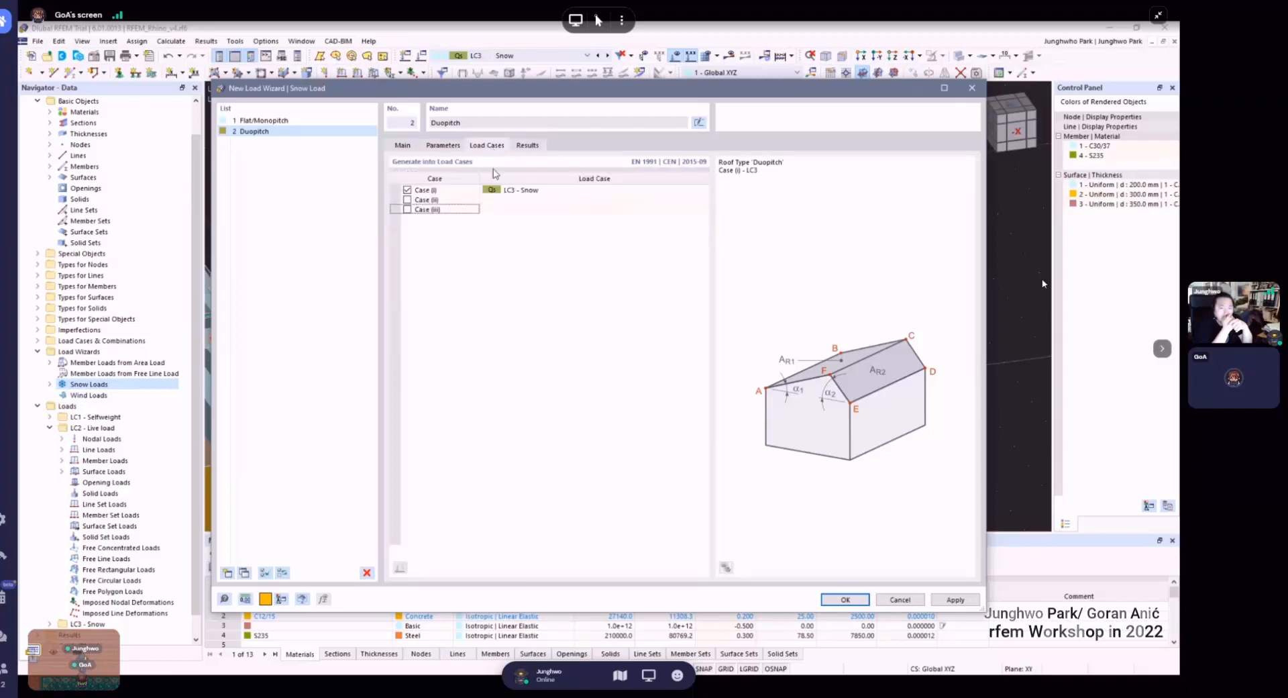
pyautogui.click(840, 597)
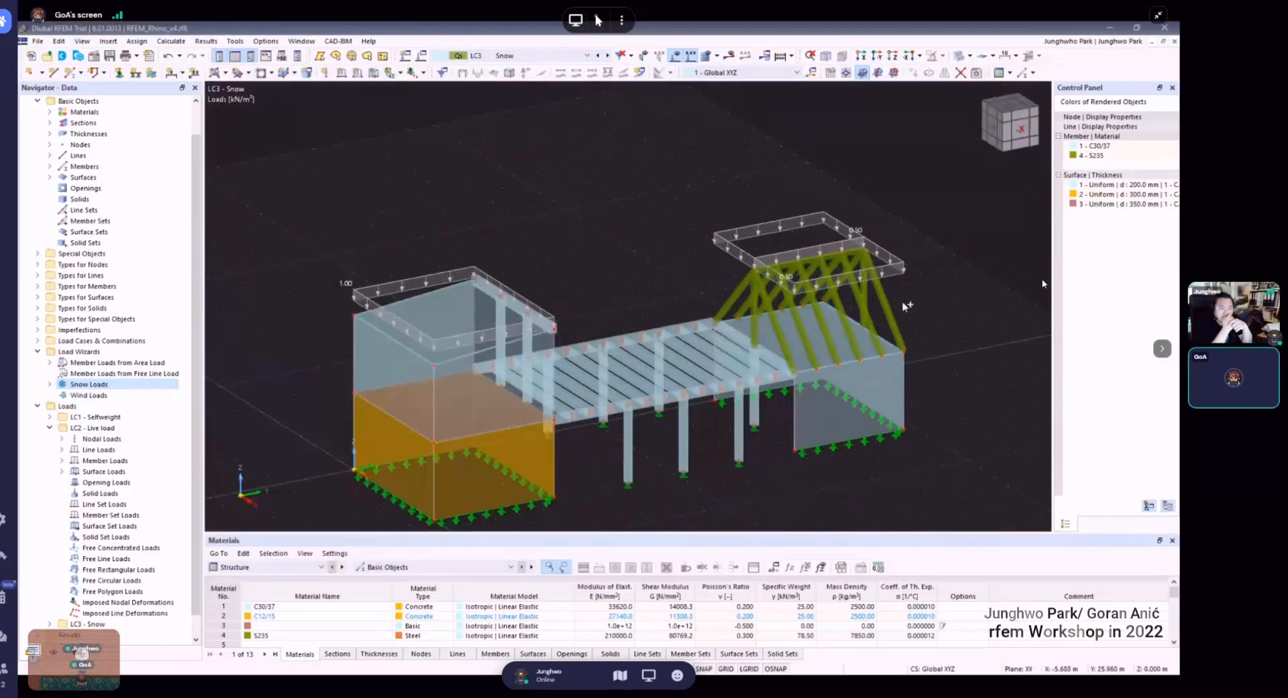
# - Examine the generated LC3 - Snow loads on the monopitch roof and the truss duopitch roof from several angles
pyautogui.scroll(-5, 910, 272)
pyautogui.moveTo(909, 267)
pyautogui.keyDown('ctrl'); pyautogui.mouseDown(button='middle')
pyautogui.moveTo(889, 293)
pyautogui.moveTo(896, 268)
pyautogui.moveTo(919, 267)
pyautogui.mouseUp(button='middle'); pyautogui.keyUp('ctrl')
pyautogui.scroll(-2, 919, 288)
pyautogui.scroll(3, 940, 312)
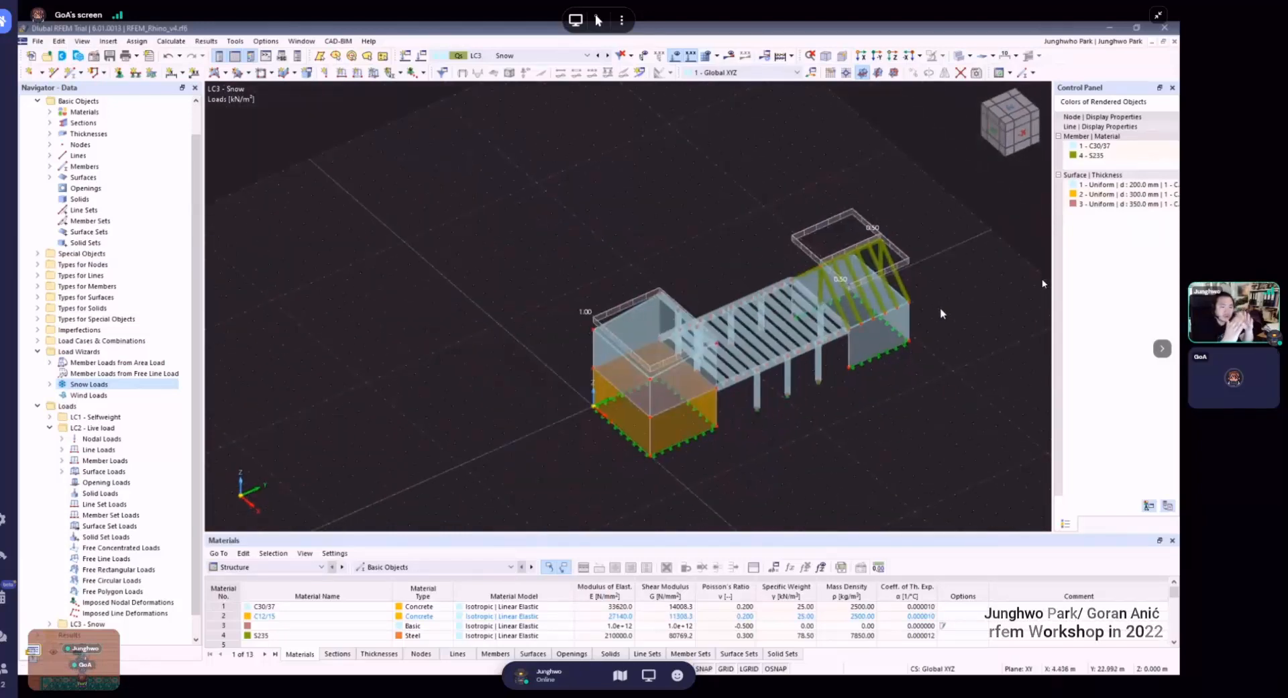
pyautogui.keyDown('ctrl'); pyautogui.moveTo(937, 342); pyautogui.dragTo(917, 289, button='middle'); pyautogui.keyUp('ctrl')
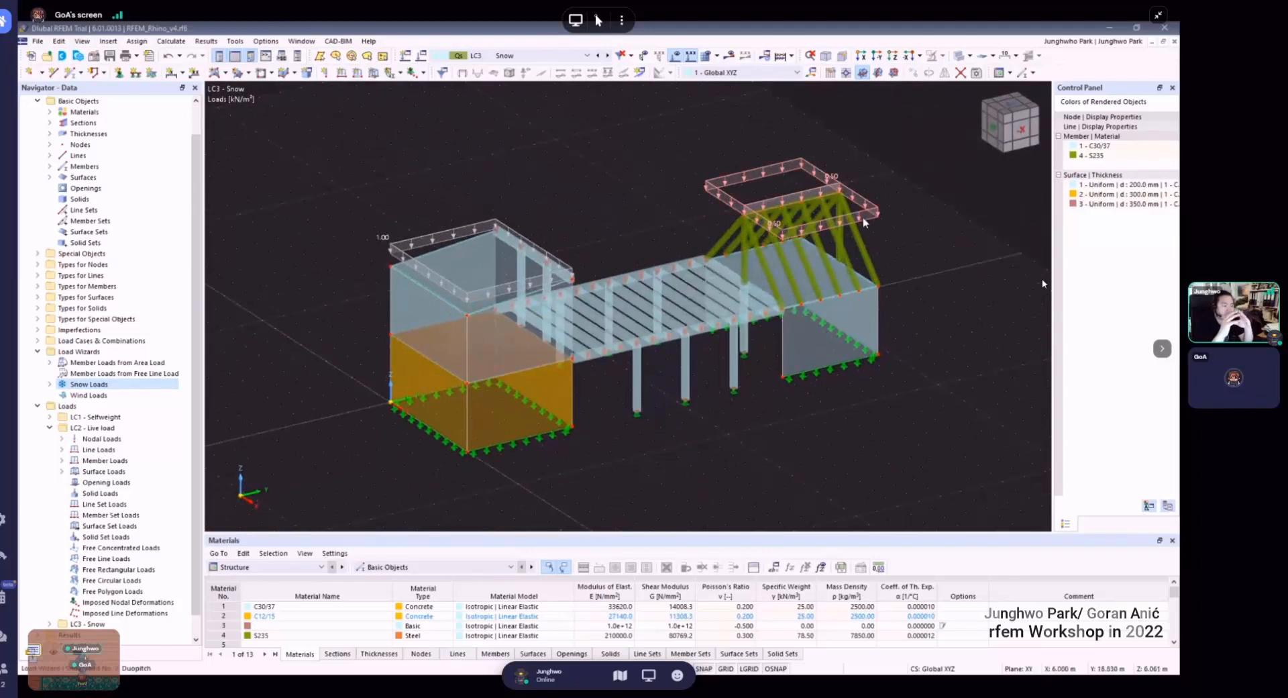
pyautogui.keyDown('ctrl'); pyautogui.moveTo(863, 216); pyautogui.dragTo(861, 256, button='middle'); pyautogui.keyUp('ctrl')
pyautogui.scroll(1, 956, 279)
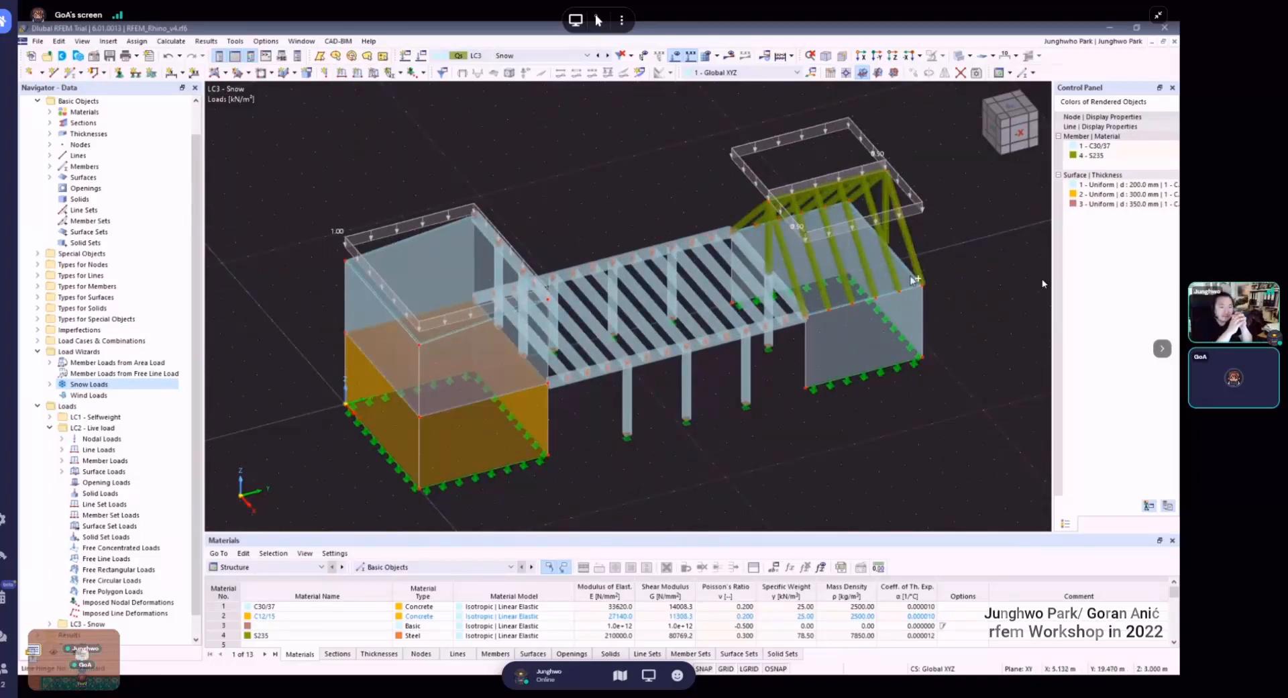
pyautogui.scroll(-3, 872, 269)
pyautogui.keyDown('ctrl'); pyautogui.moveTo(853, 295); pyautogui.dragTo(825, 222, button='middle'); pyautogui.keyUp('ctrl')
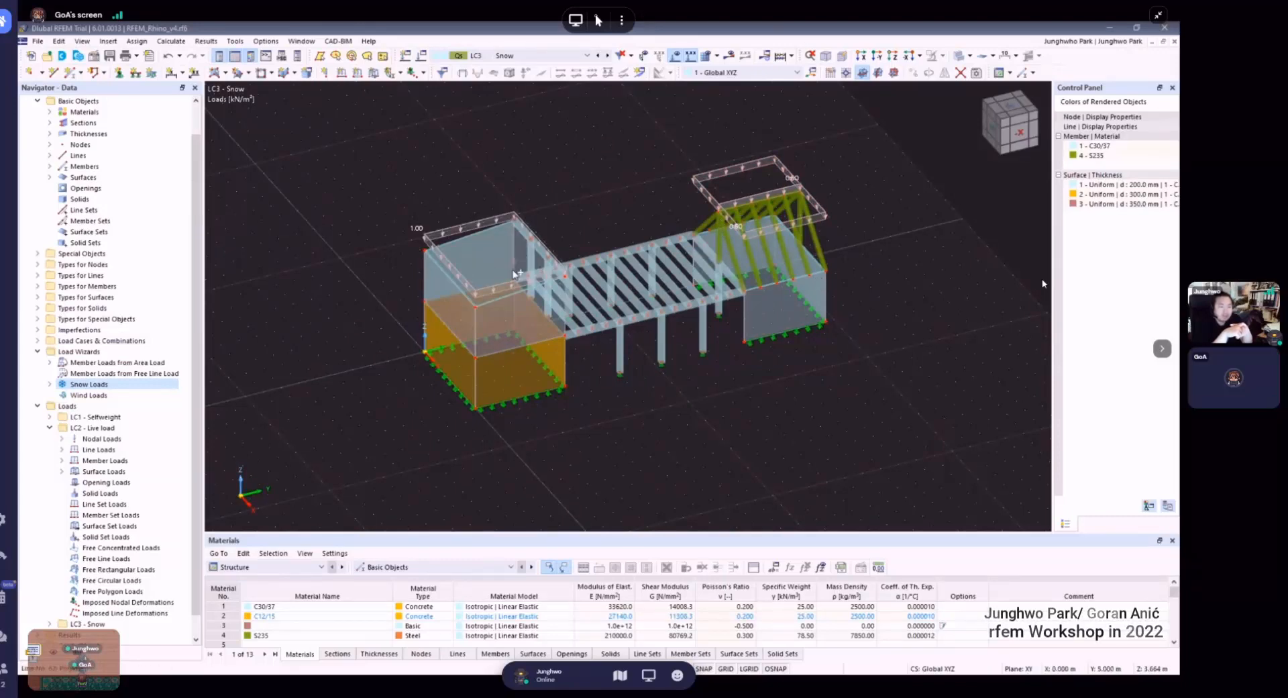
pyautogui.keyDown('ctrl'); pyautogui.moveTo(516, 263); pyautogui.dragTo(524, 276, button='middle'); pyautogui.keyUp('ctrl')
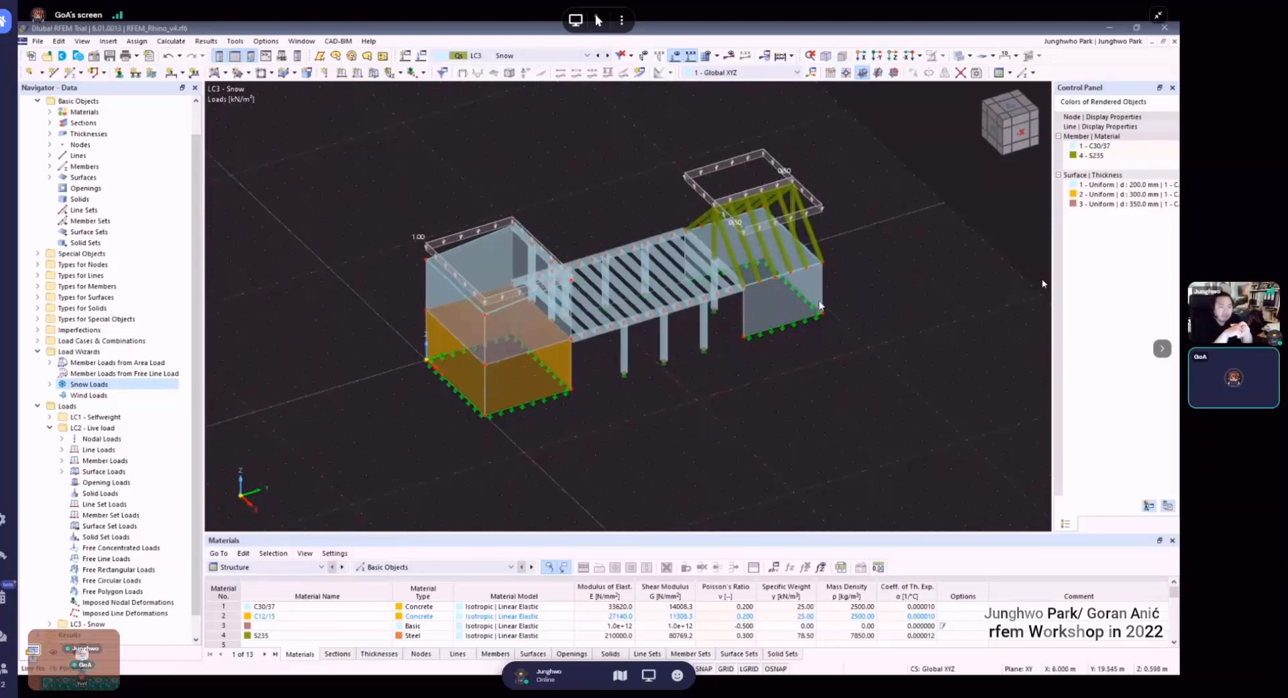
pyautogui.keyDown('ctrl'); pyautogui.moveTo(818, 301); pyautogui.dragTo(779, 302, button='middle'); pyautogui.keyUp('ctrl')
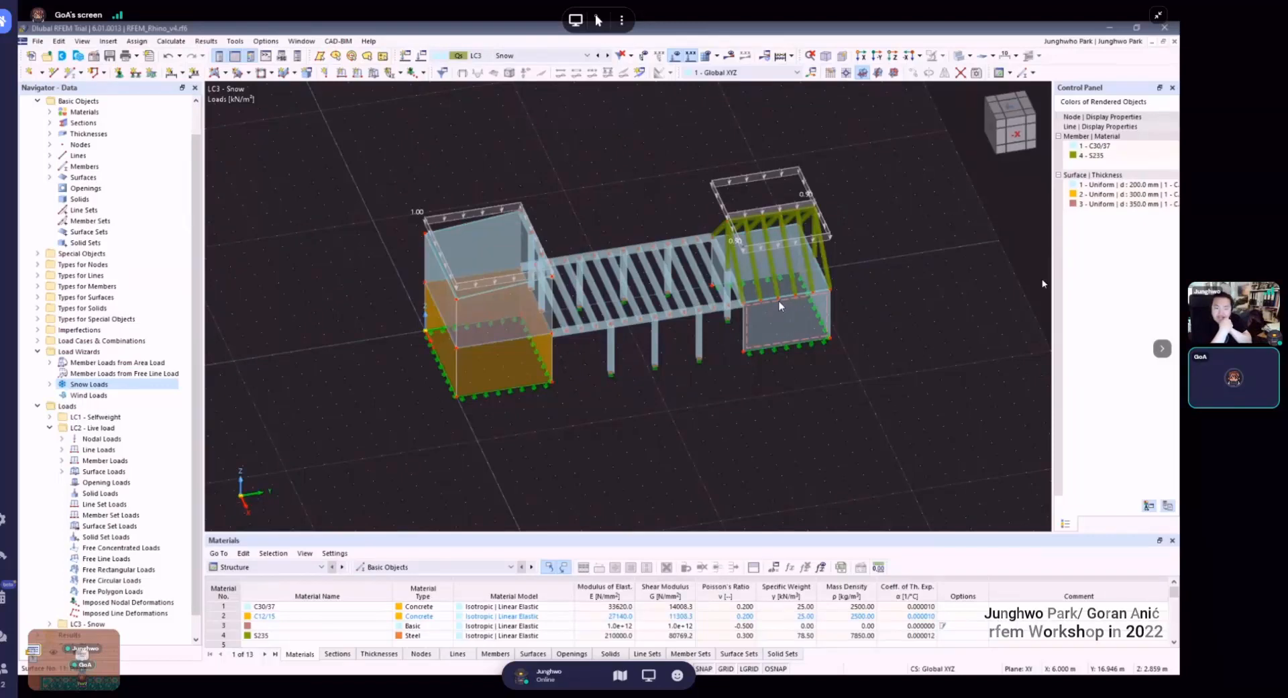
pyautogui.keyDown('ctrl'); pyautogui.moveTo(779, 306); pyautogui.dragTo(662, 240, button='middle'); pyautogui.keyUp('ctrl')
pyautogui.scroll(5, 748, 255)
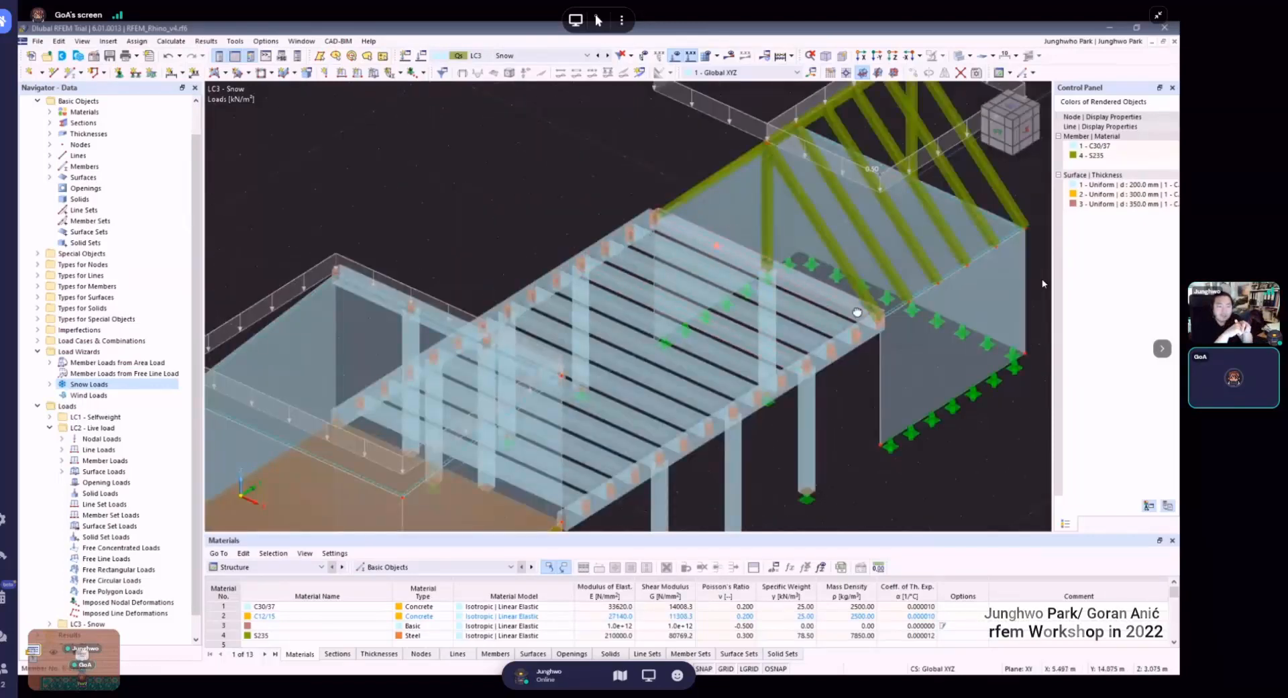
pyautogui.keyDown('ctrl'); pyautogui.moveTo(858, 312); pyautogui.dragTo(712, 274, button='middle'); pyautogui.keyUp('ctrl')
pyautogui.keyDown('ctrl'); pyautogui.moveTo(856, 320); pyautogui.dragTo(792, 255, button='middle'); pyautogui.keyUp('ctrl')
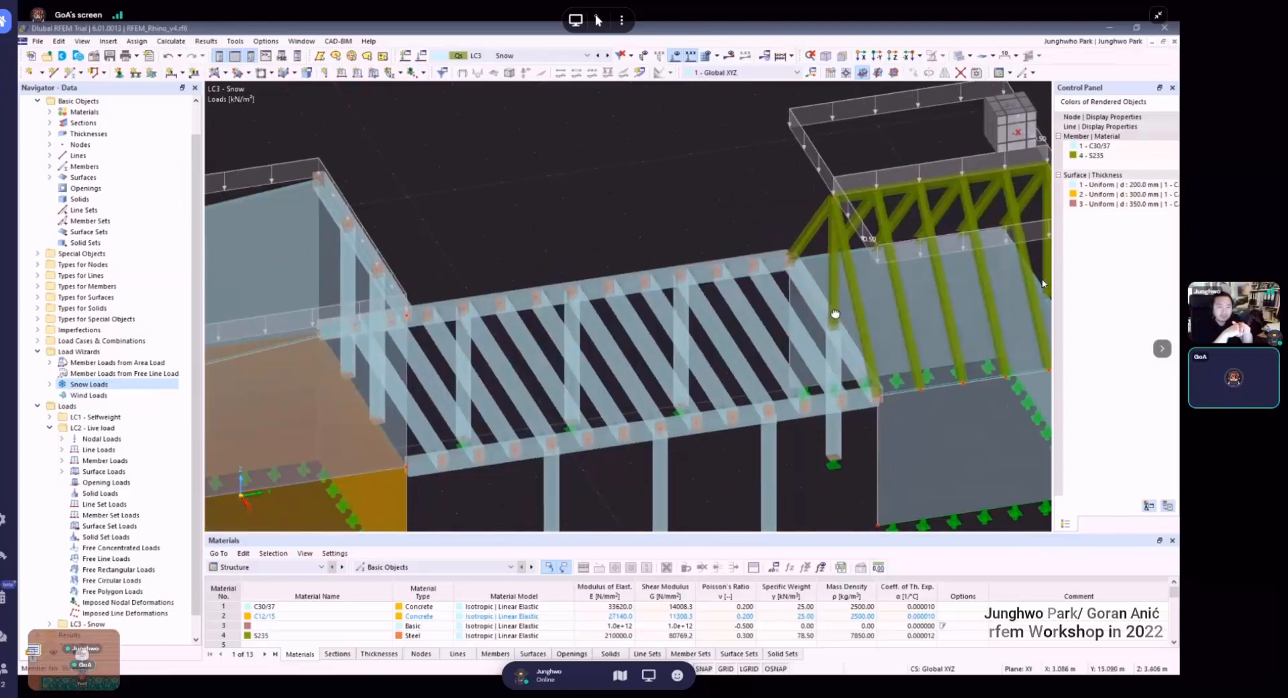
pyautogui.keyDown('ctrl'); pyautogui.moveTo(840, 316); pyautogui.dragTo(778, 227, button='middle'); pyautogui.keyUp('ctrl')
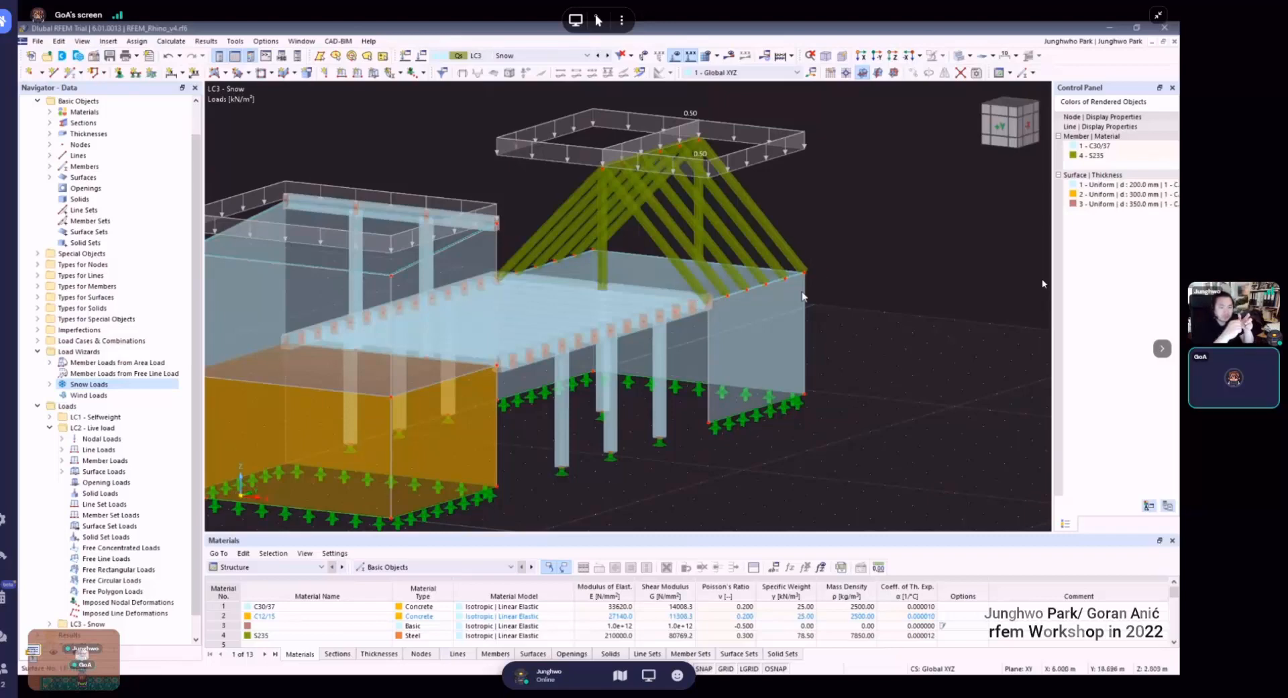
pyautogui.keyDown('ctrl'); pyautogui.moveTo(802, 296); pyautogui.dragTo(751, 277, button='middle'); pyautogui.keyUp('ctrl')
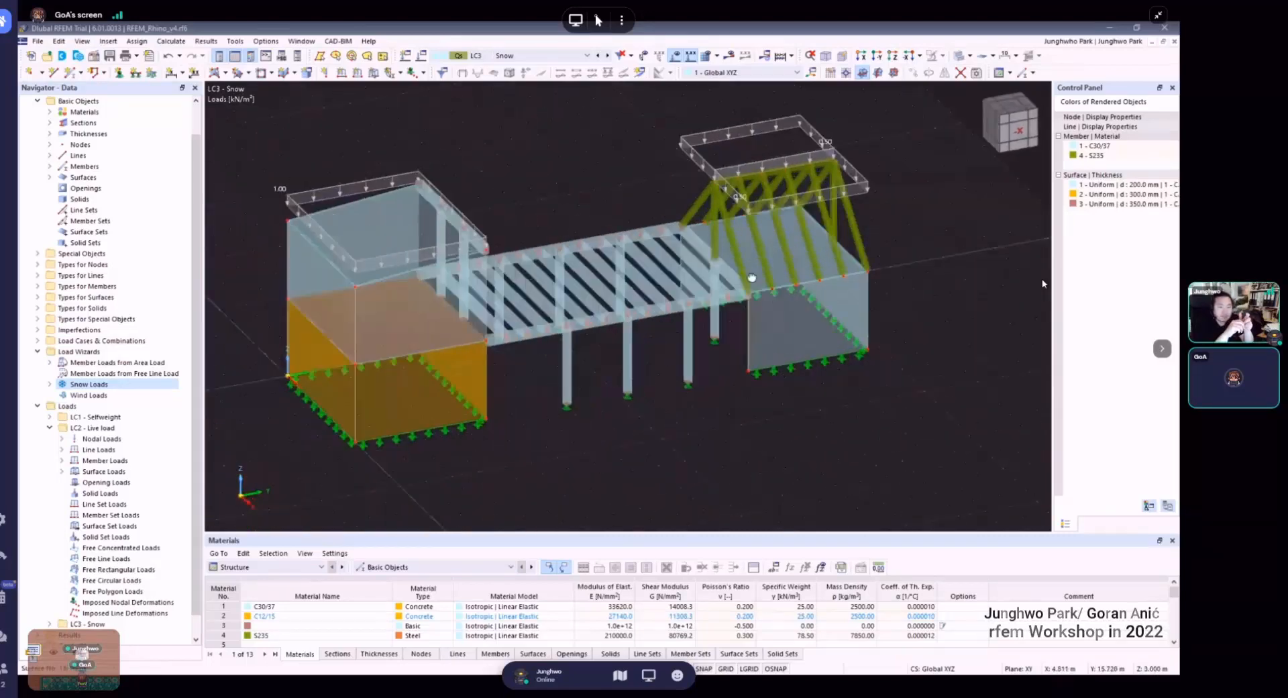
pyautogui.moveTo(608, 215); pyautogui.dragTo(663, 235, button='middle')
pyautogui.scroll(1, 663, 235)
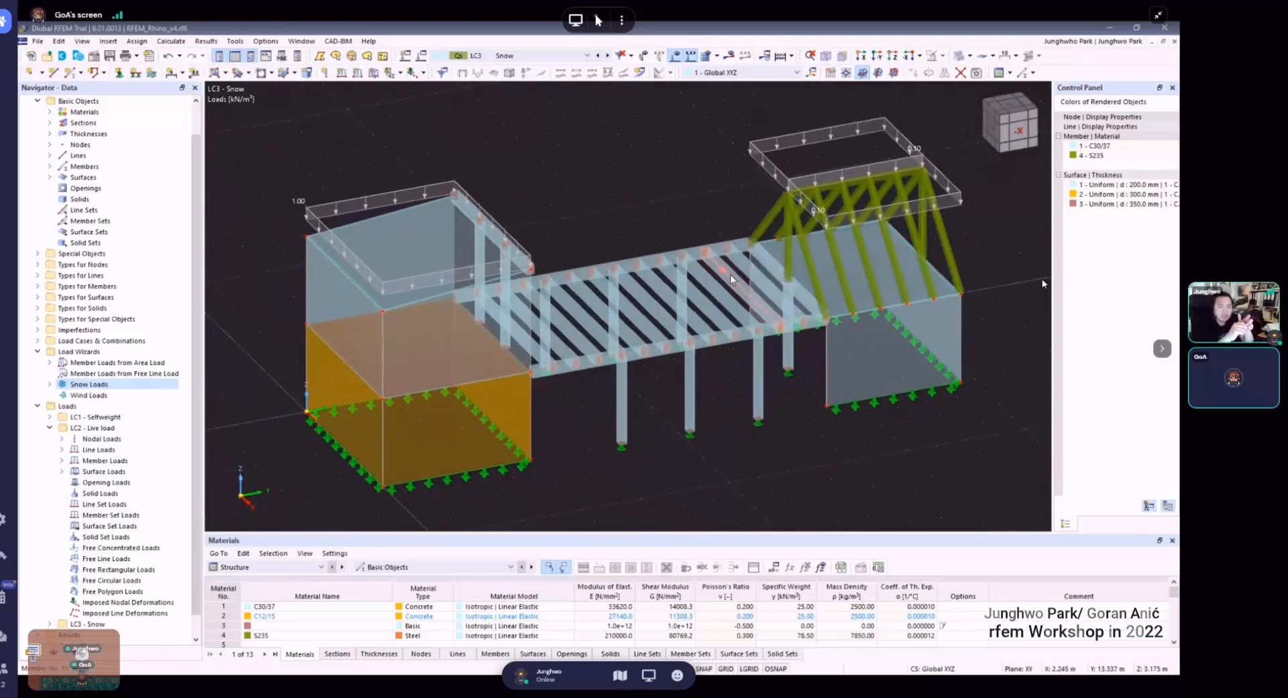
pyautogui.keyDown('ctrl'); pyautogui.moveTo(667, 252); pyautogui.dragTo(651, 175, button='middle'); pyautogui.keyUp('ctrl')
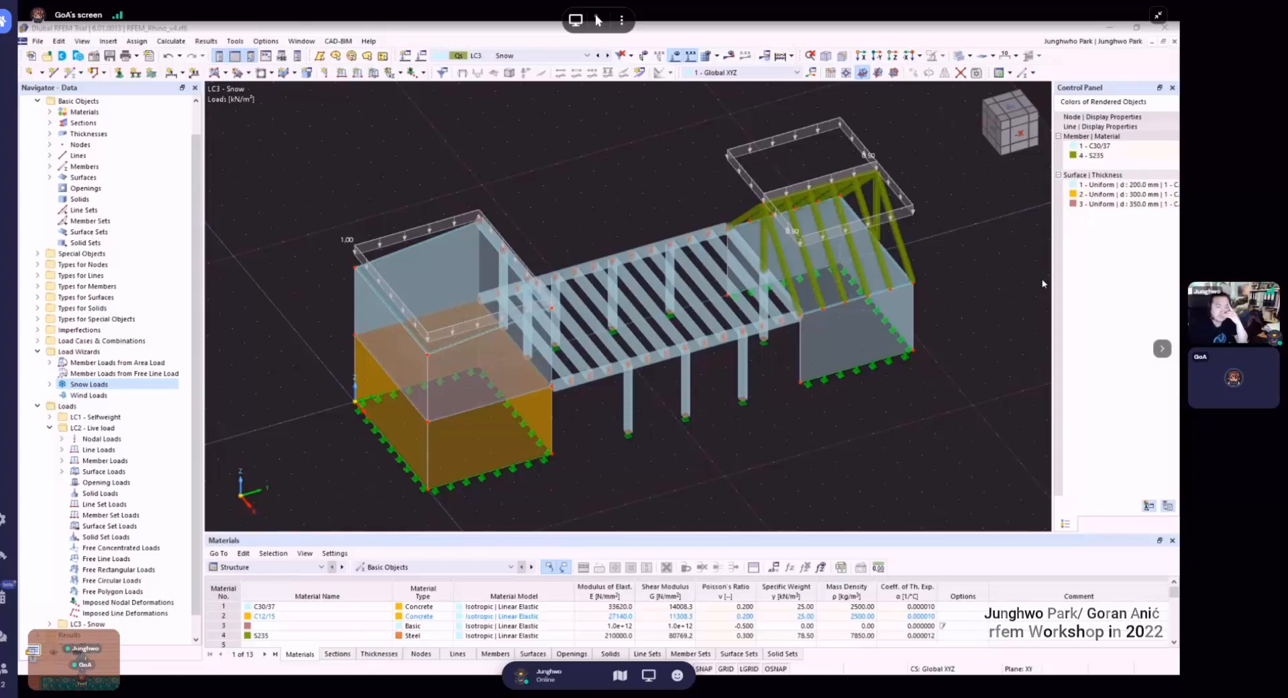
pyautogui.scroll(-3, 567, 134)
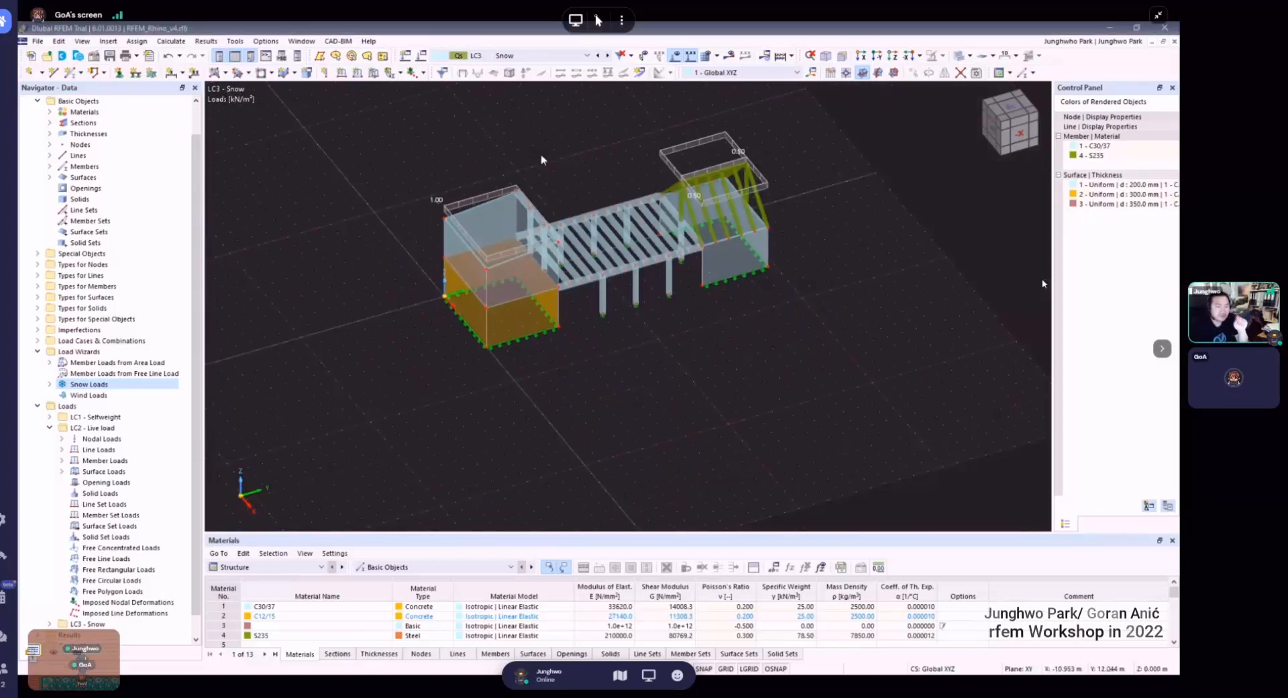
pyautogui.scroll(3, 540, 158)
pyautogui.click(137, 41)
pyautogui.moveTo(154, 67)
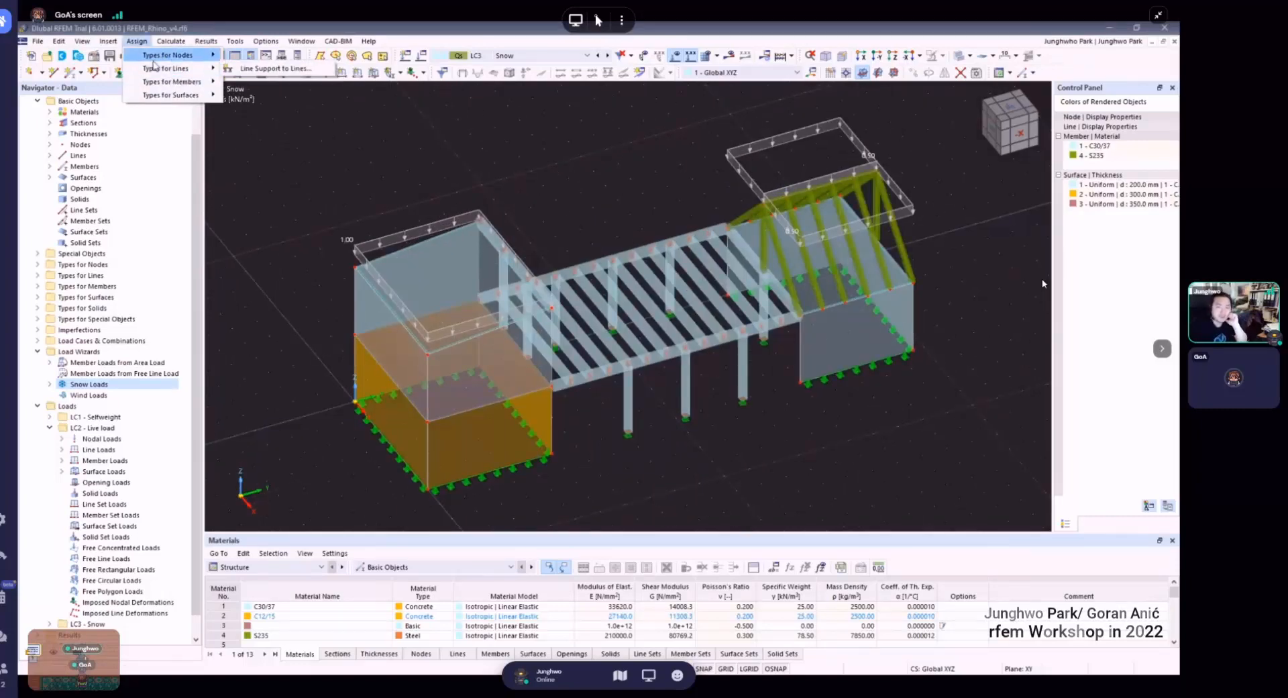
pyautogui.moveTo(114, 45)
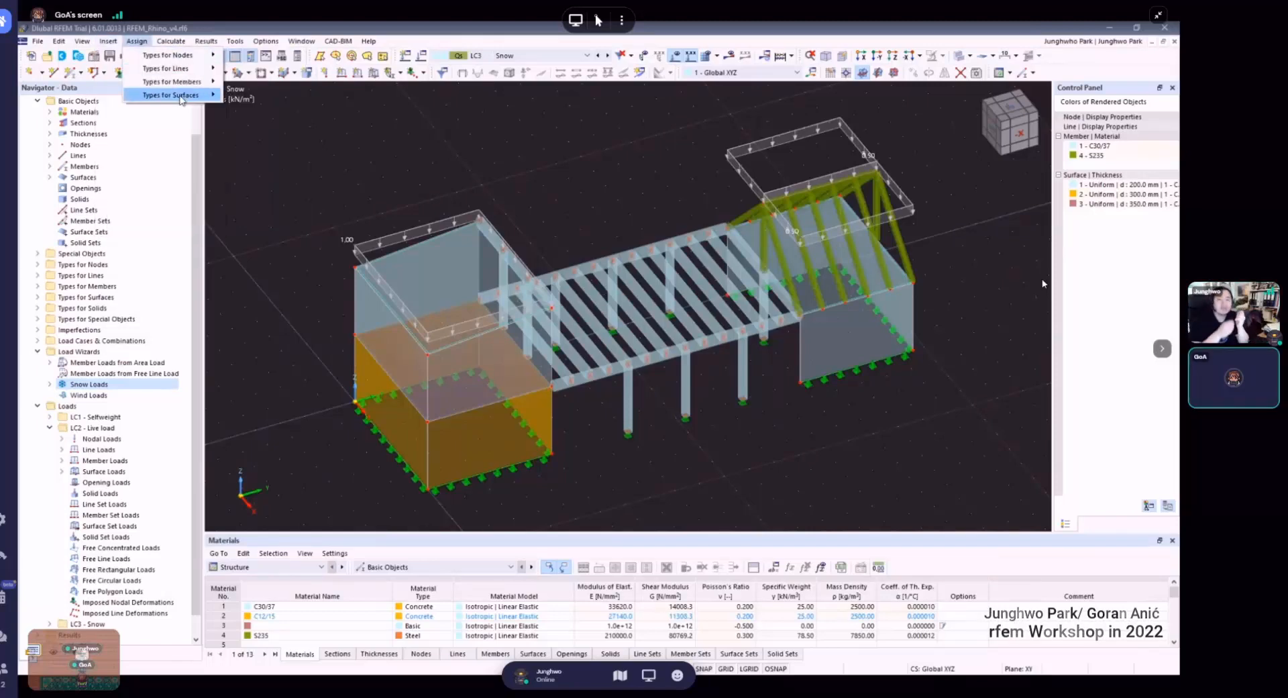
pyautogui.moveTo(181, 100)
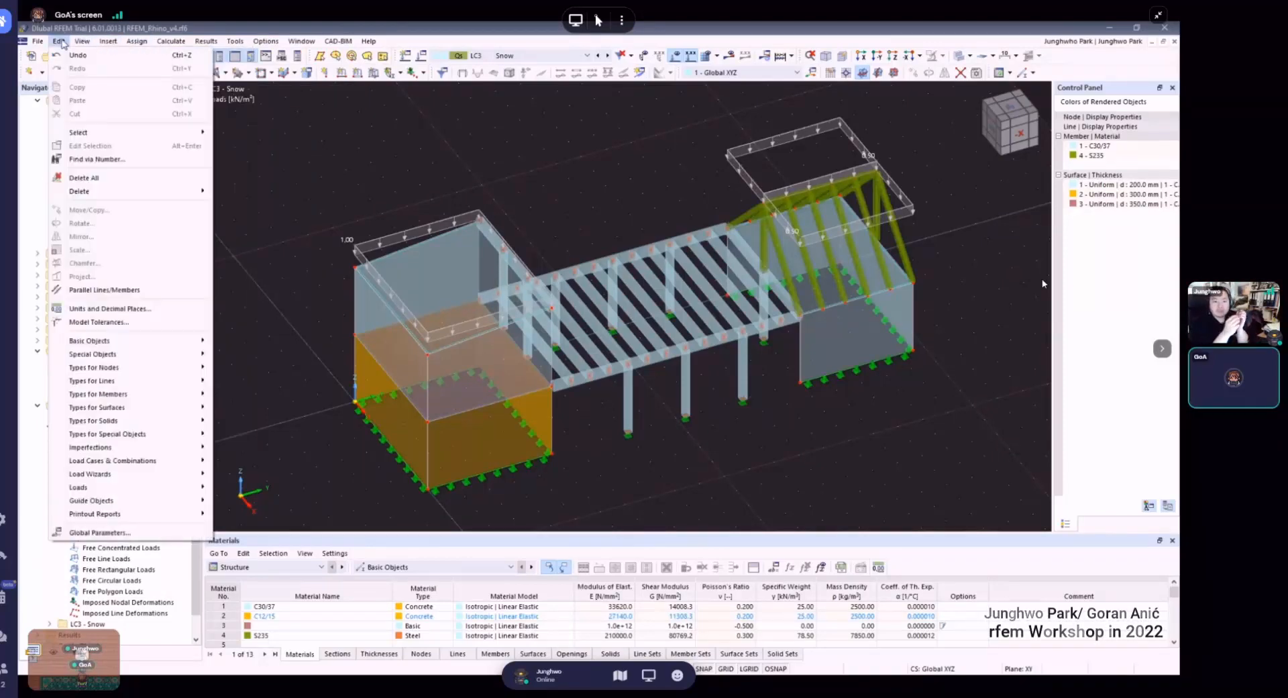
pyautogui.moveTo(127, 475)
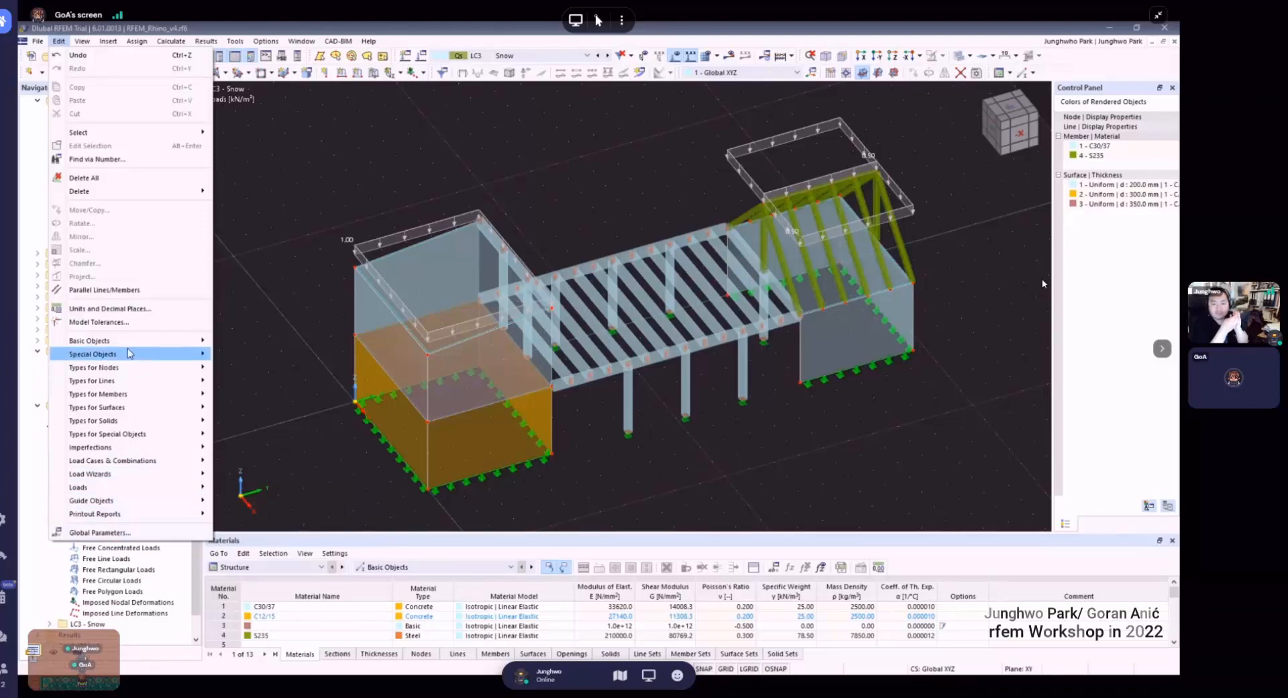
pyautogui.moveTo(328, 45)
pyautogui.moveTo(262, 40)
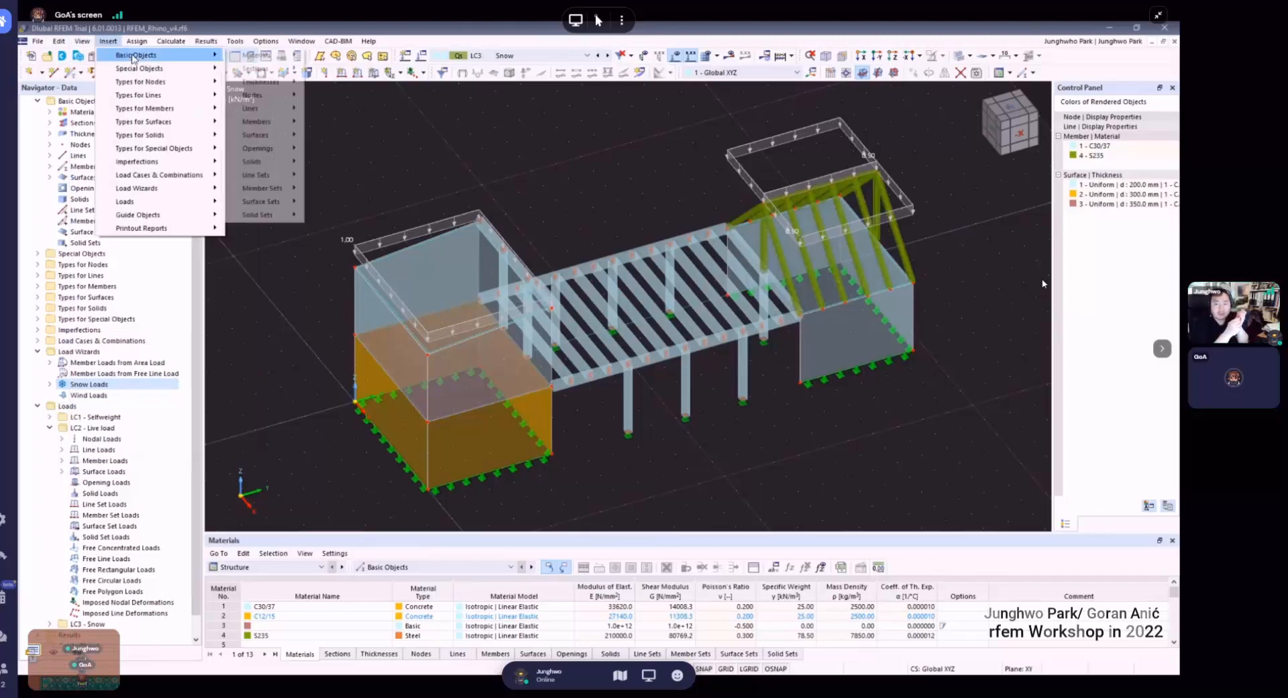
pyautogui.moveTo(164, 207)
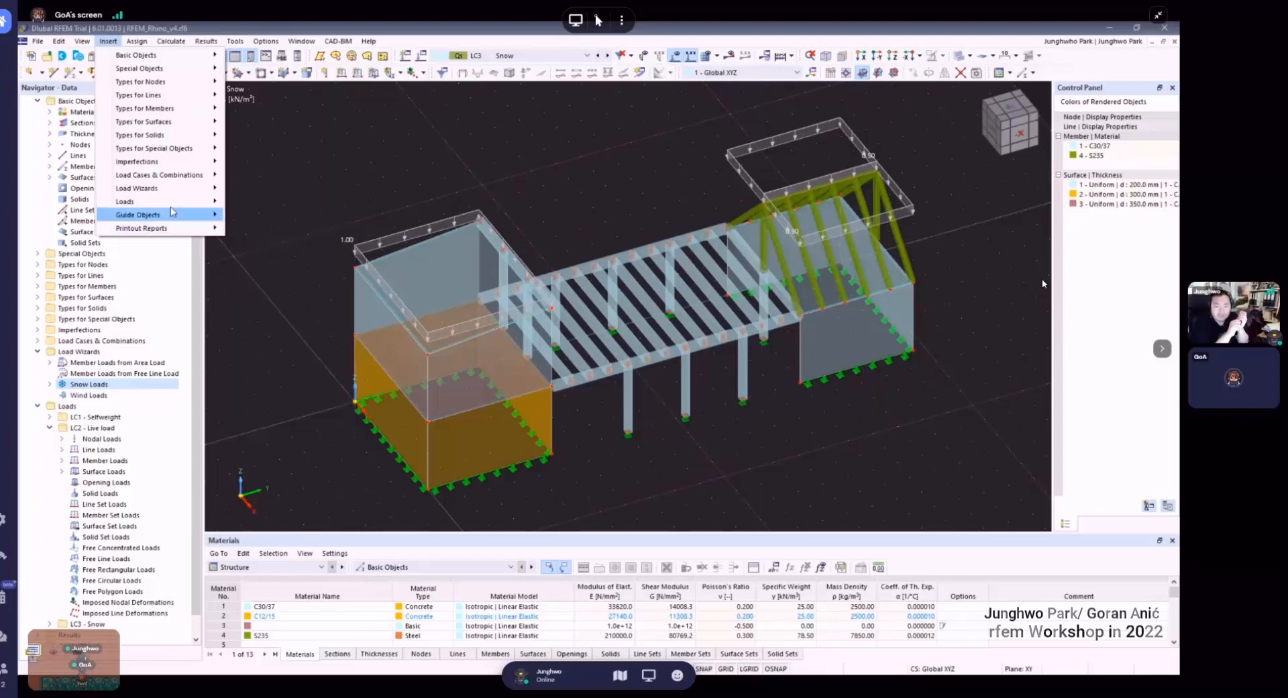
pyautogui.moveTo(188, 172)
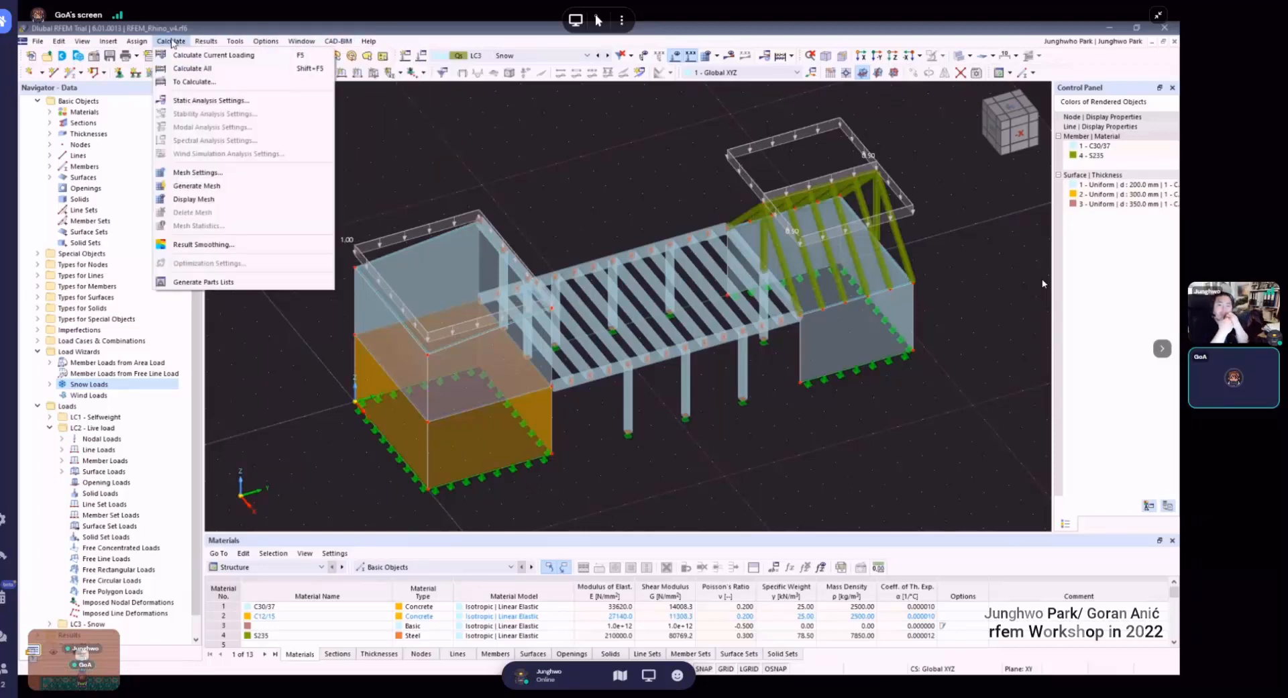
pyautogui.click(122, 42)
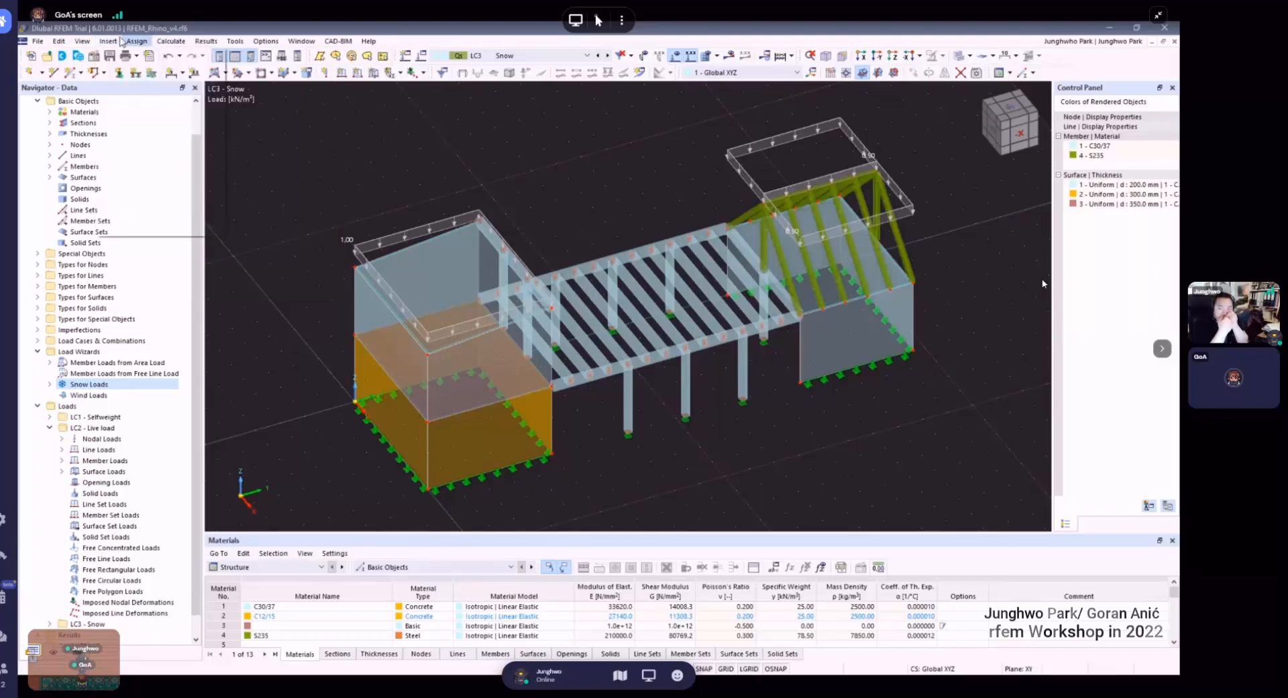
pyautogui.click(122, 42)
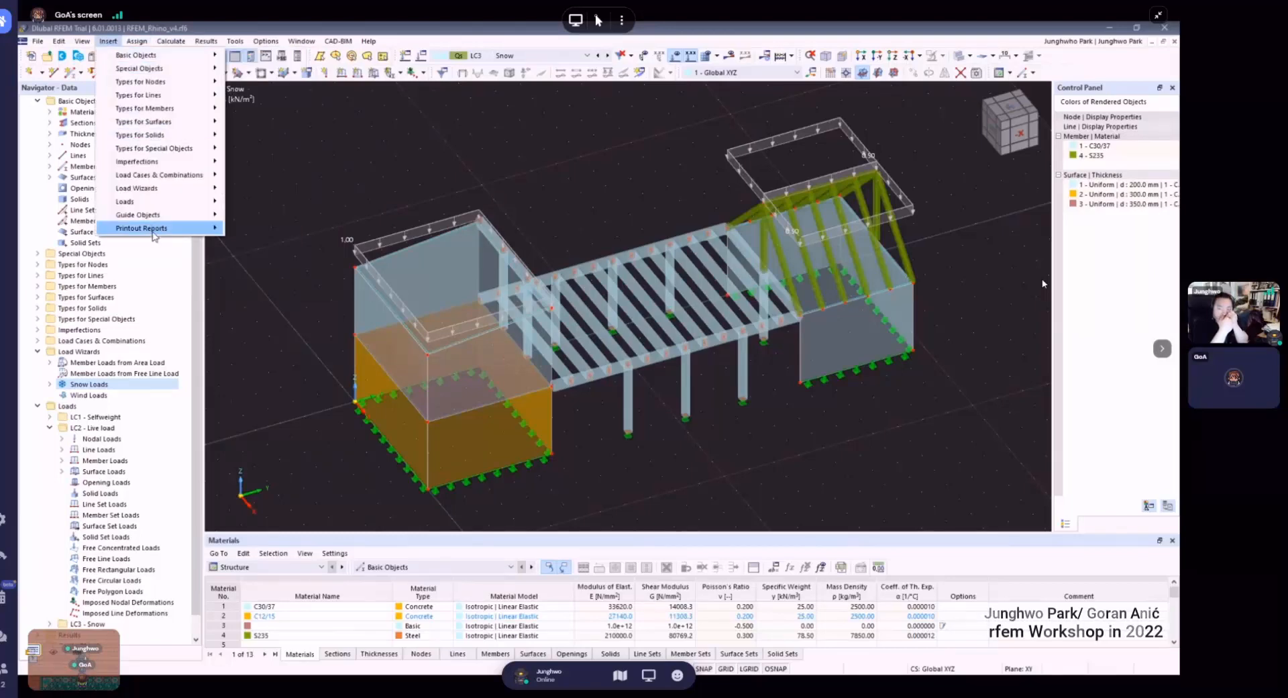
pyautogui.moveTo(157, 220)
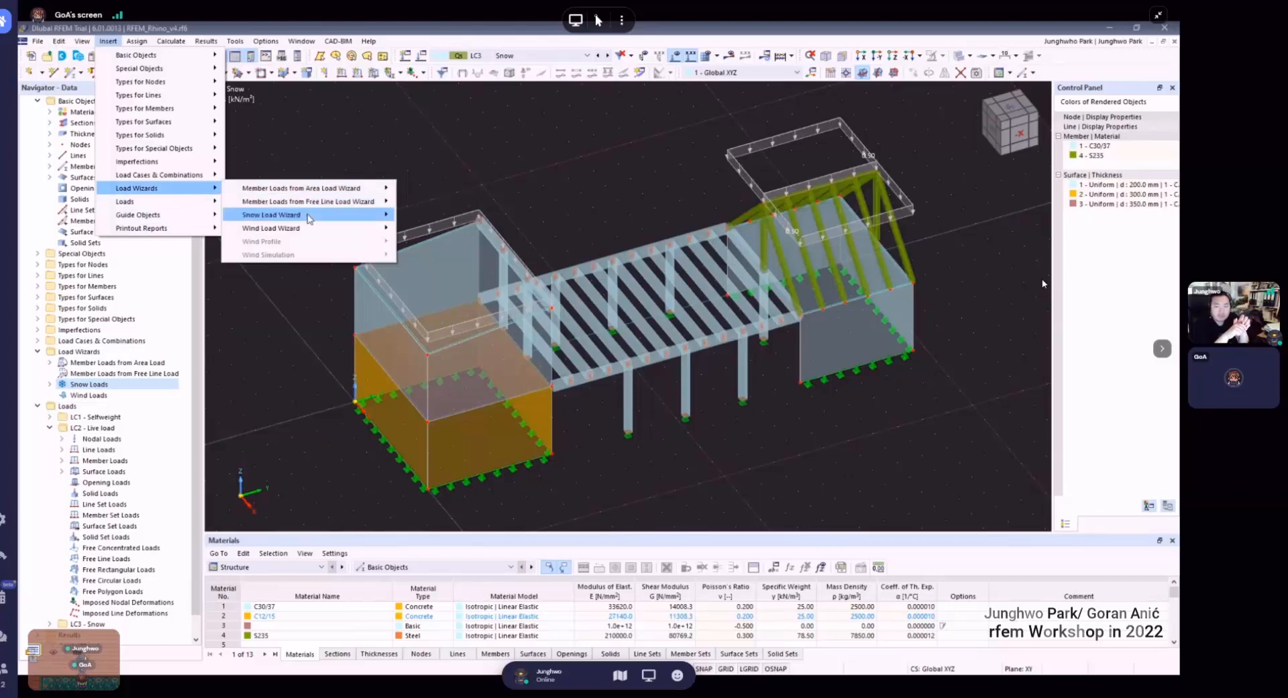
pyautogui.click(455, 217)
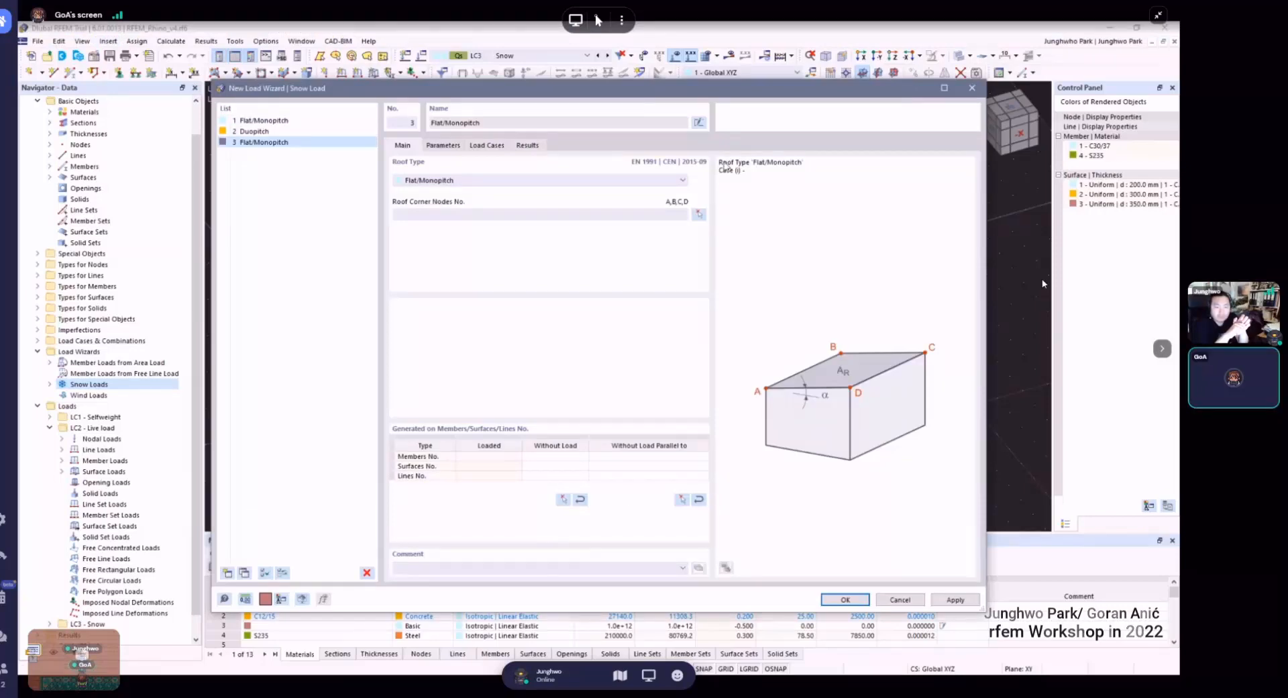
pyautogui.click(972, 88)
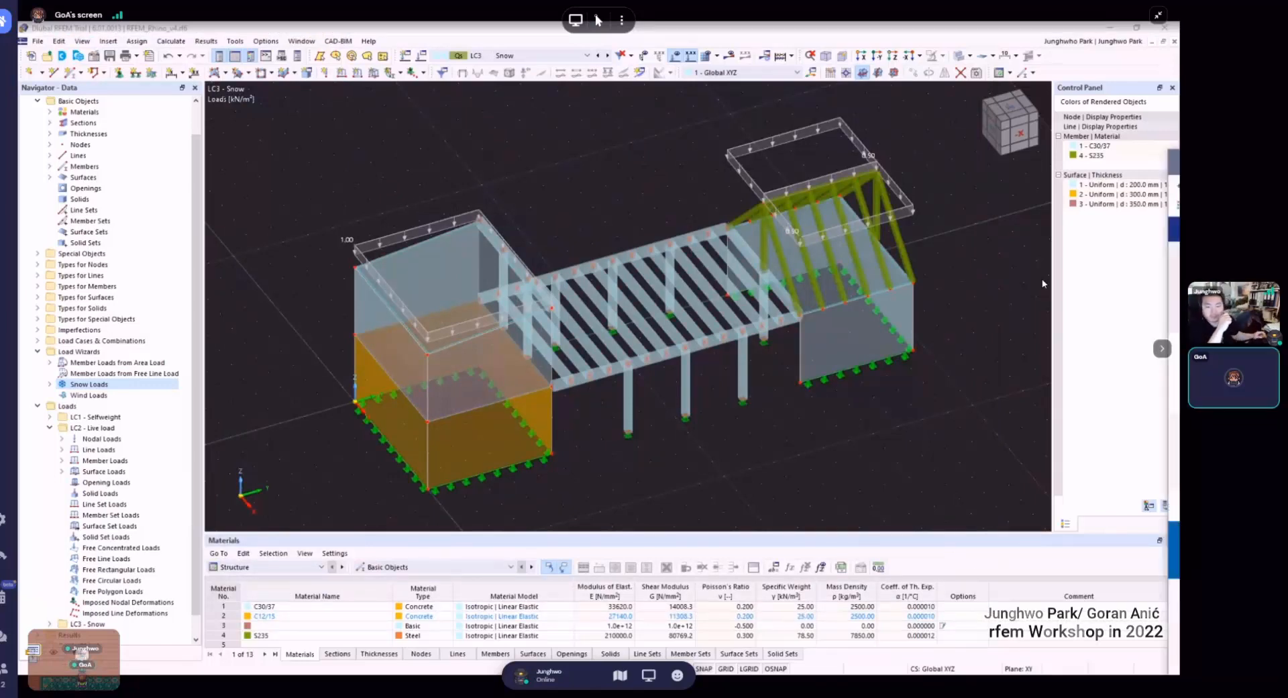
# - Switch to the browser and look over Dlubal's Snow Load, Wind Speed, and Seismic Load Maps page with its snow map
pyautogui.scroll(-1, 552, 260)
pyautogui.keyDown('ctrl'); pyautogui.scroll(-2, 329, 238); pyautogui.keyUp('ctrl')
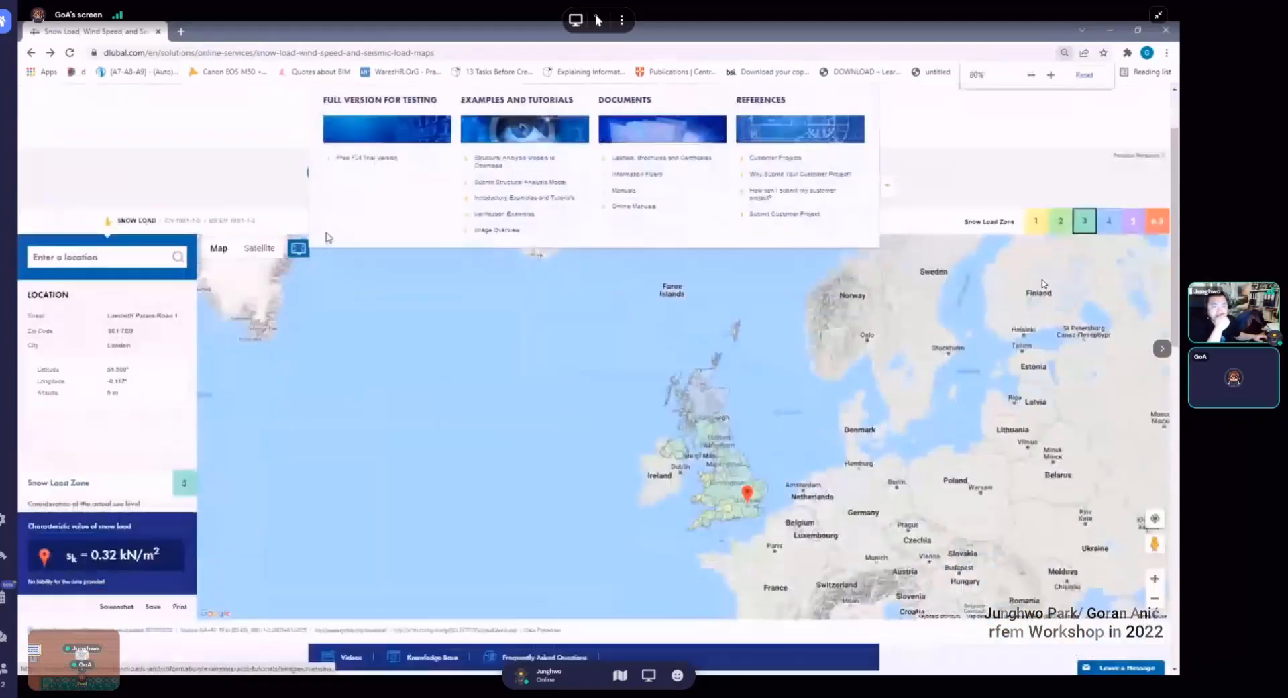
pyautogui.scroll(-2, 235, 178)
pyautogui.scroll(3, 560, 255)
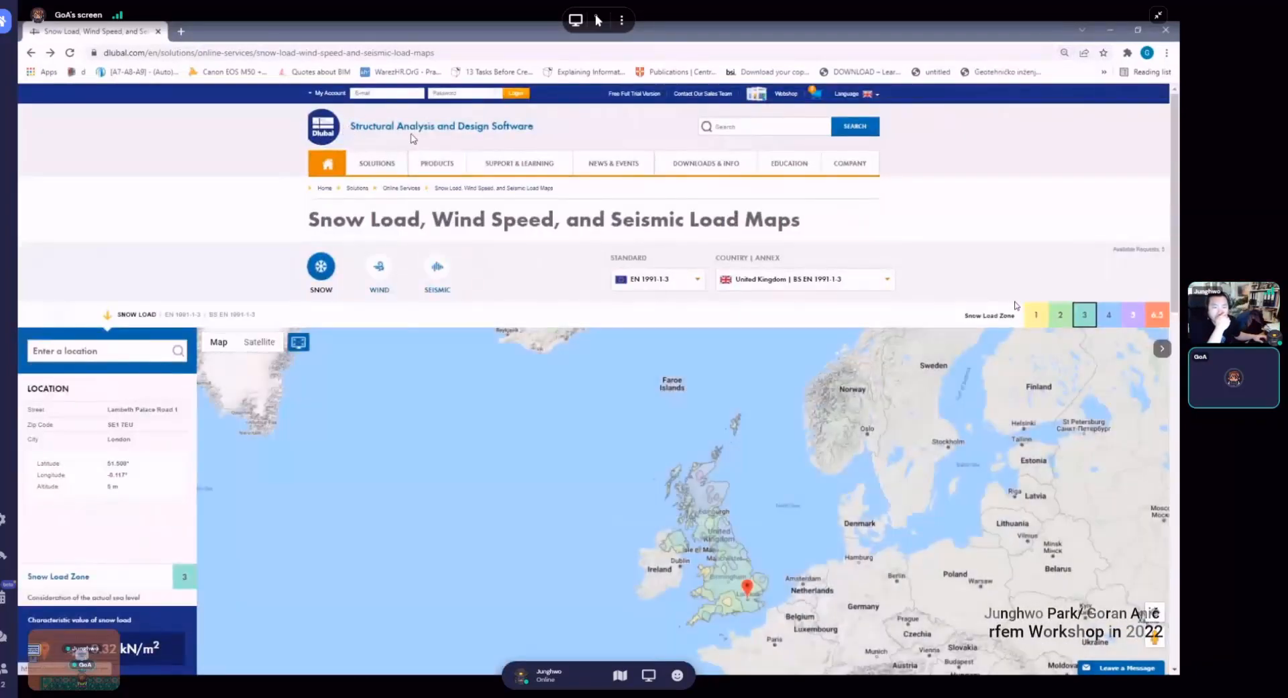
pyautogui.scroll(-2, 290, 171)
pyautogui.scroll(2, 290, 171)
pyautogui.scroll(-2, 345, 178)
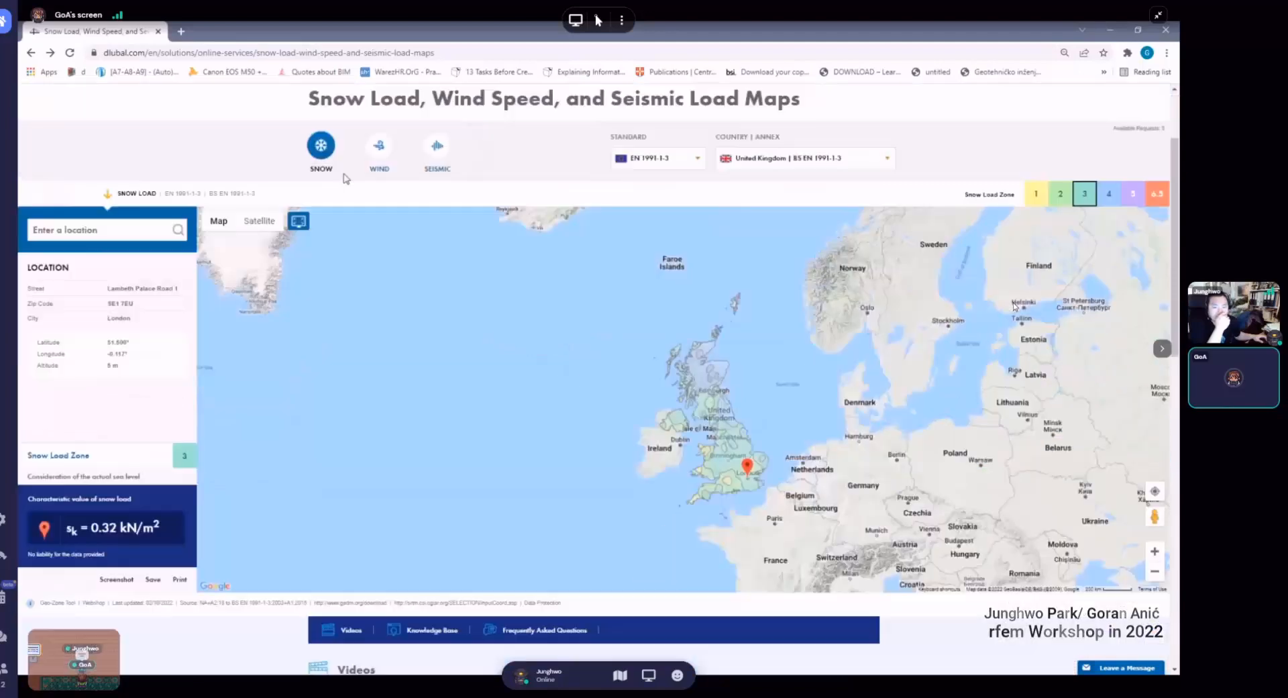
# - Look up the characteristic snow load for Graz, Austria on the snow load map
pyautogui.moveTo(915, 457); pyautogui.dragTo(657, 385)
pyautogui.scroll(-1, 714, 407)
pyautogui.keyDown('ctrl'); pyautogui.scroll(1, 646, 381); pyautogui.keyUp('ctrl')
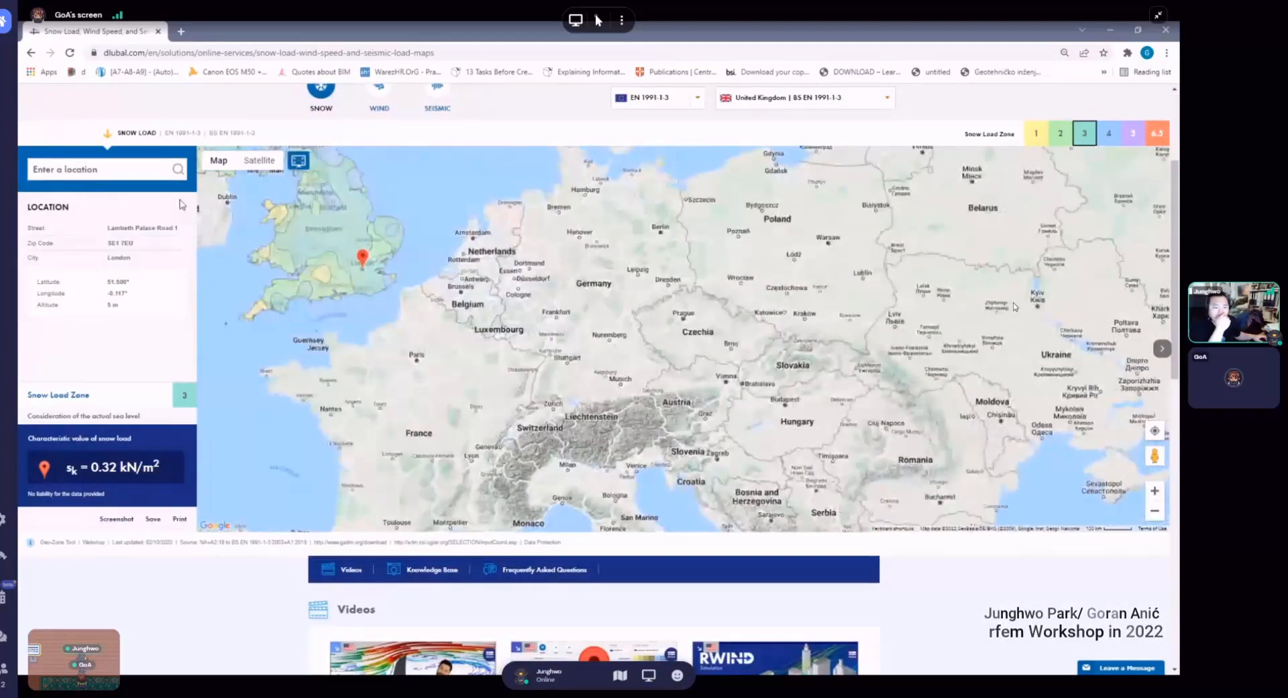
pyautogui.click(117, 171)
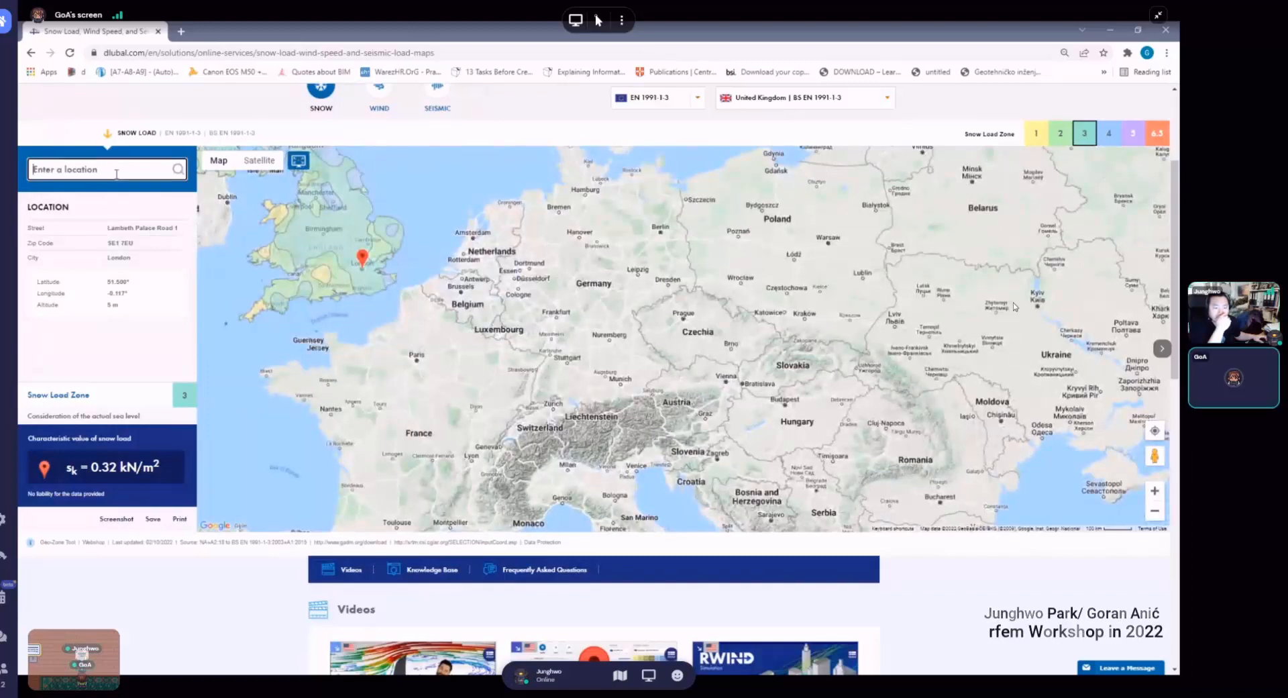
pyautogui.write('Graz')
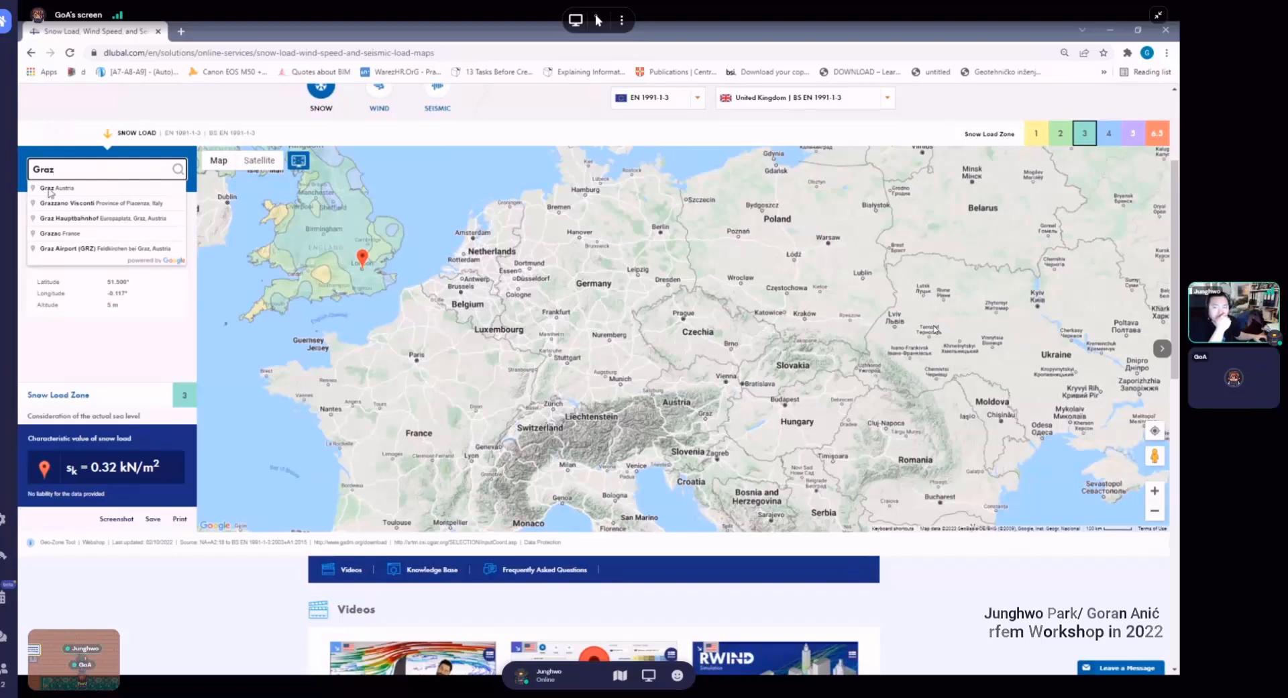
pyautogui.click(52, 189)
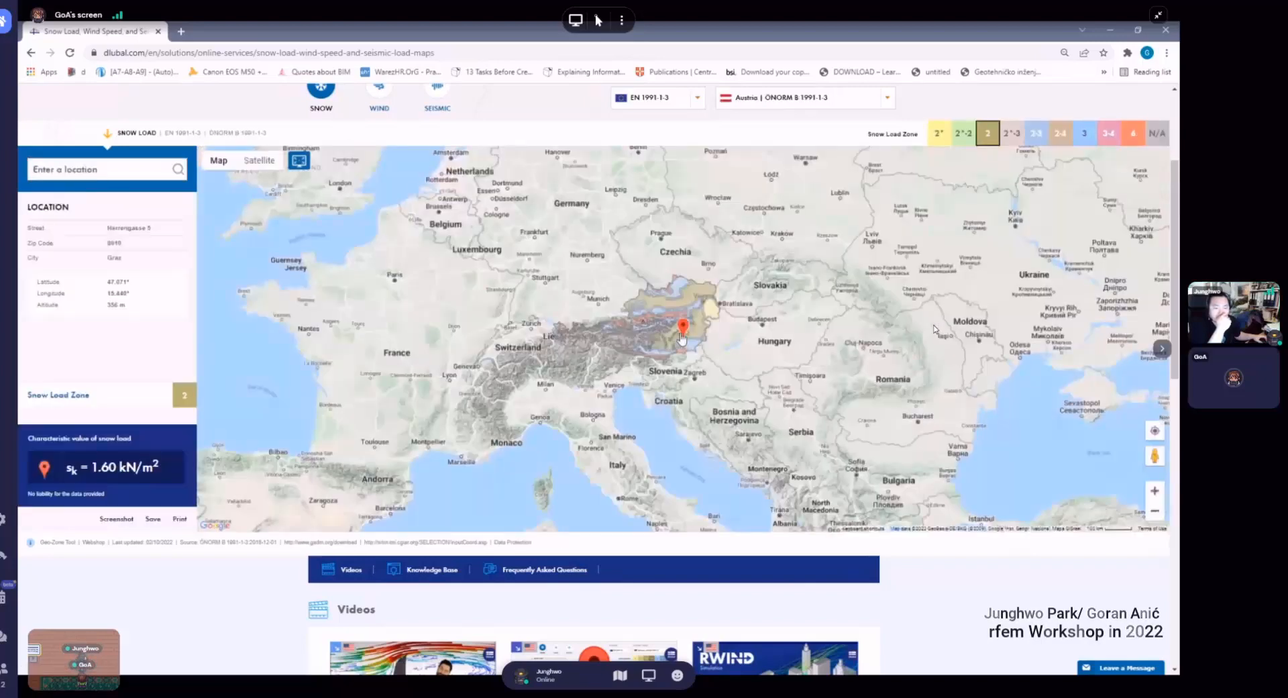
# - Examine the snow load zones around Graz on the map and highlight its characteristic snow load value
pyautogui.scroll(2, 664, 336)
pyautogui.scroll(-2, 683, 348)
pyautogui.keyDown('ctrl'); pyautogui.scroll(5, 683, 348); pyautogui.keyUp('ctrl')
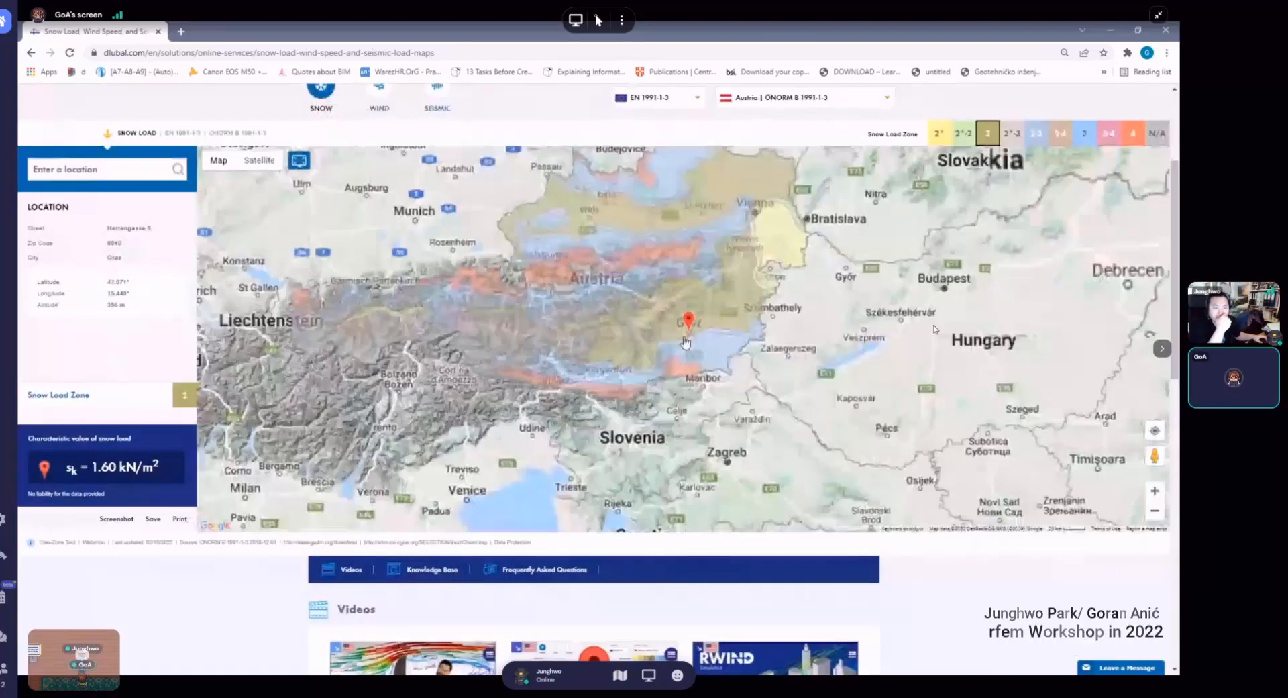
pyautogui.keyDown('ctrl'); pyautogui.scroll(1, 693, 327); pyautogui.keyUp('ctrl')
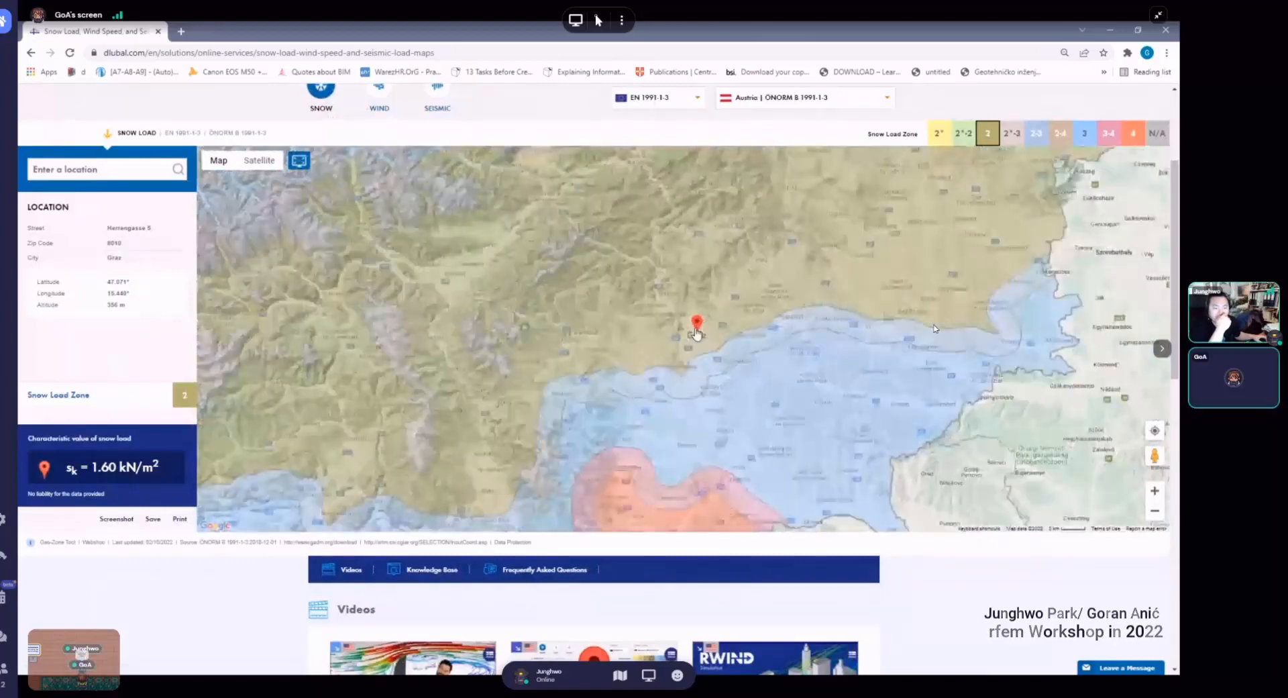
pyautogui.scroll(-1, 120, 315)
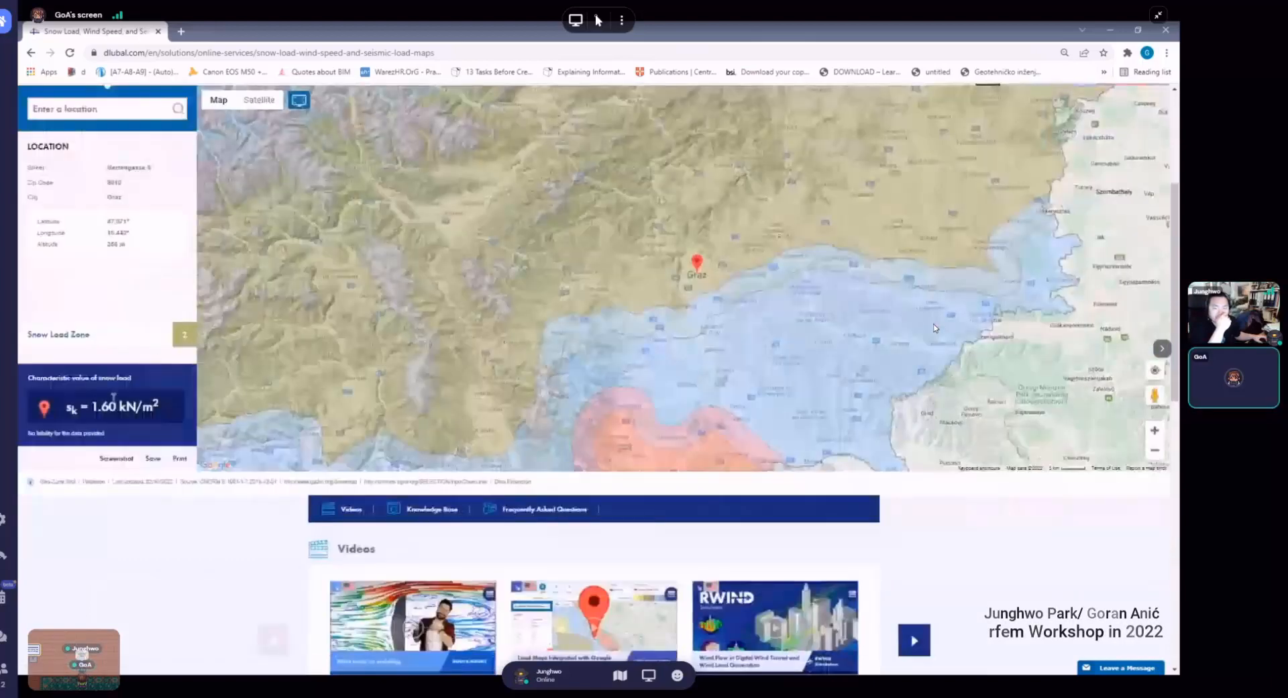
pyautogui.moveTo(67, 407); pyautogui.dragTo(172, 413)
pyautogui.click(89, 401)
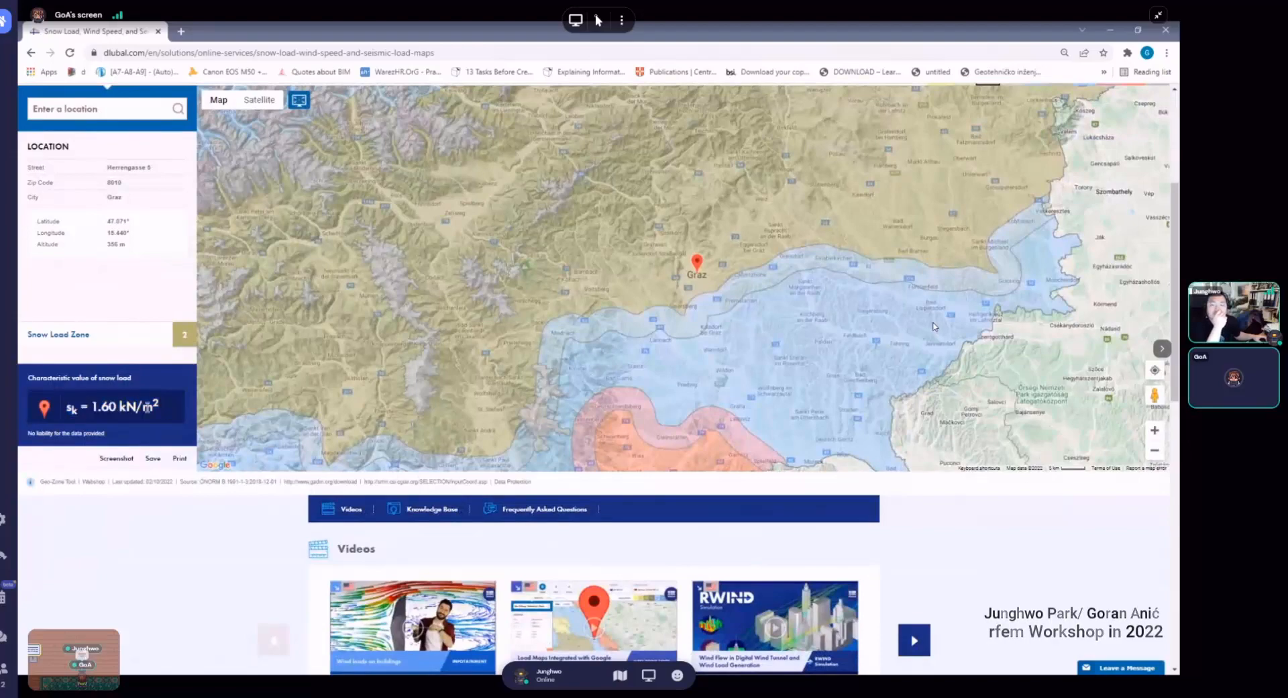
# - Look up the characteristic snow load for Zagreb, Croatia on the snow load map
pyautogui.moveTo(763, 385); pyautogui.dragTo(714, 275)
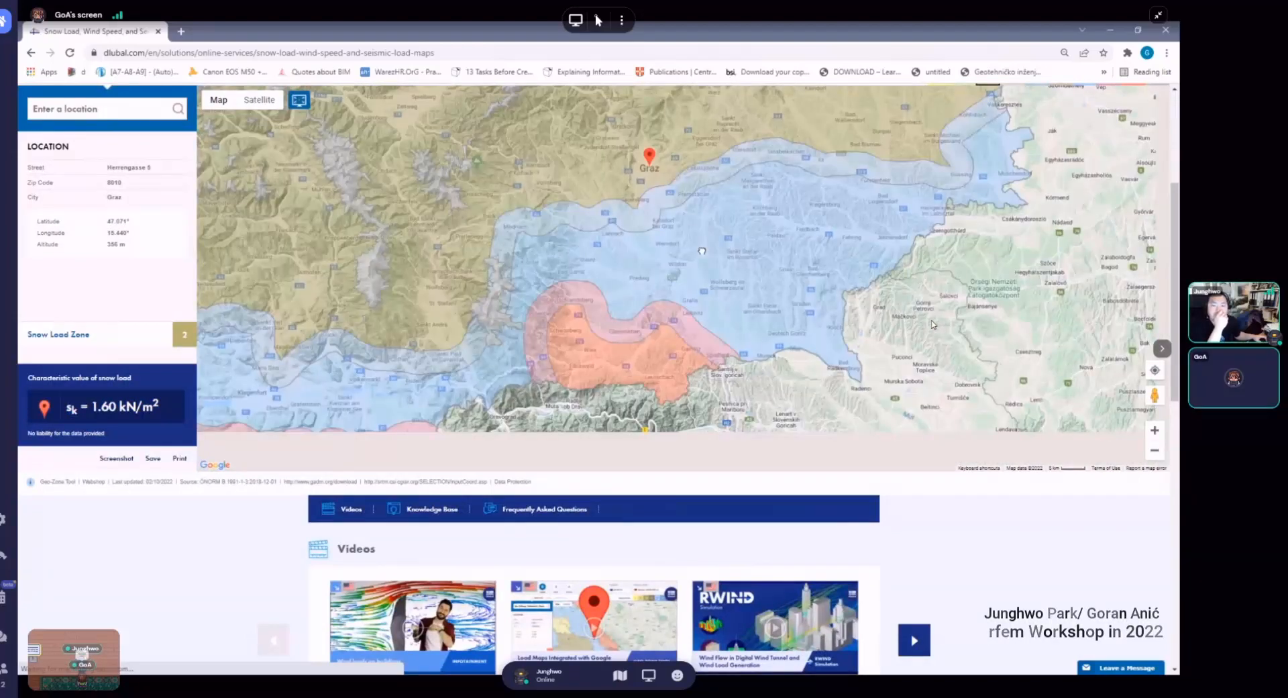
pyautogui.moveTo(826, 456); pyautogui.dragTo(775, 301)
pyautogui.click(107, 108)
pyautogui.write('Zagreb')
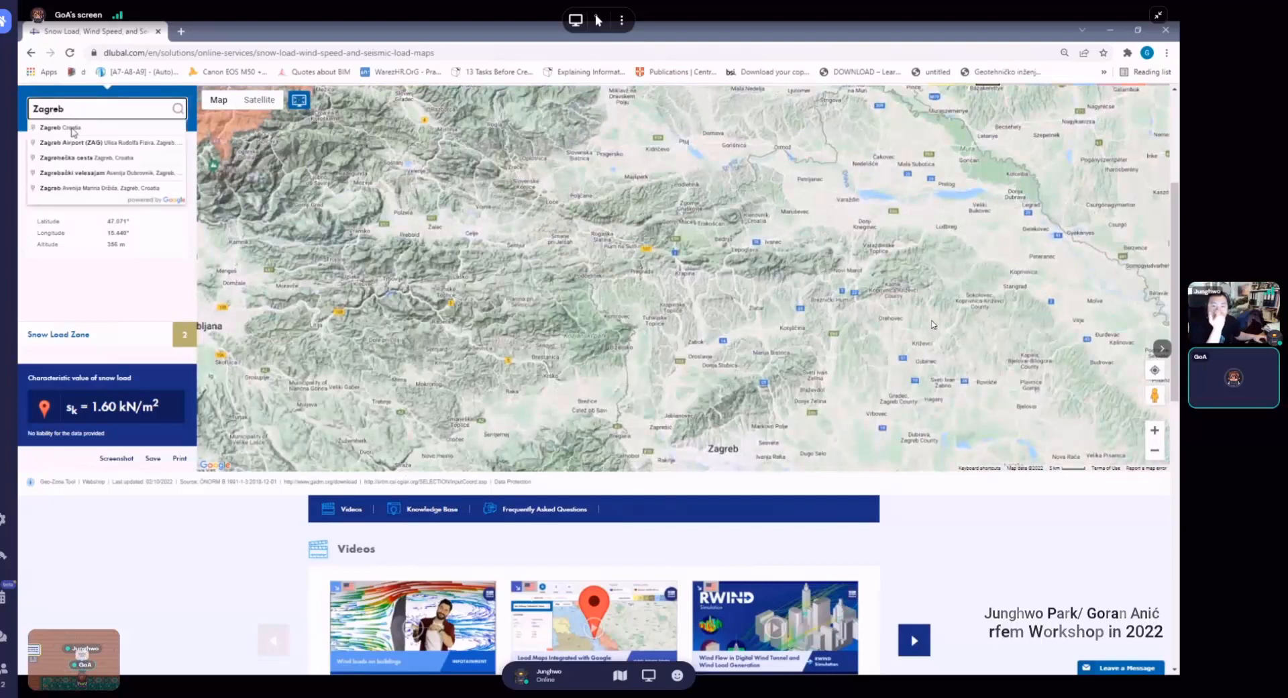
pyautogui.click(74, 129)
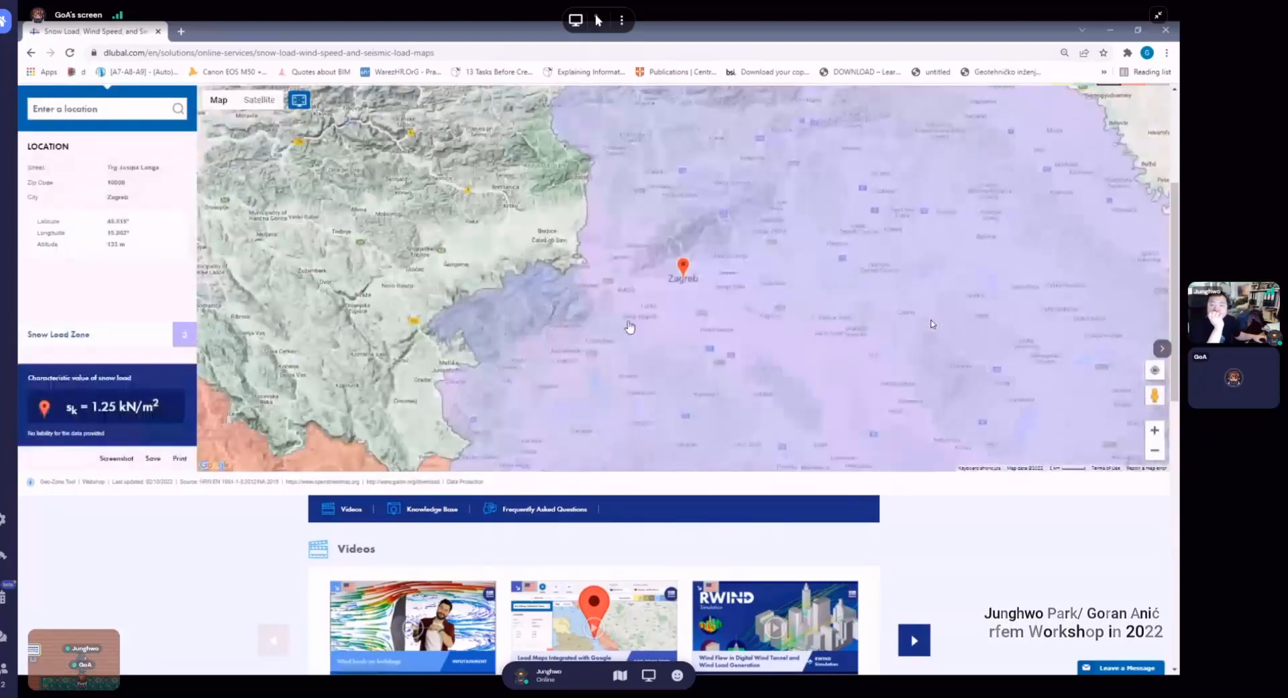
pyautogui.moveTo(89, 407)
pyautogui.mouseDown()
pyautogui.moveTo(163, 411)
pyautogui.moveTo(65, 407)
pyautogui.mouseUp()
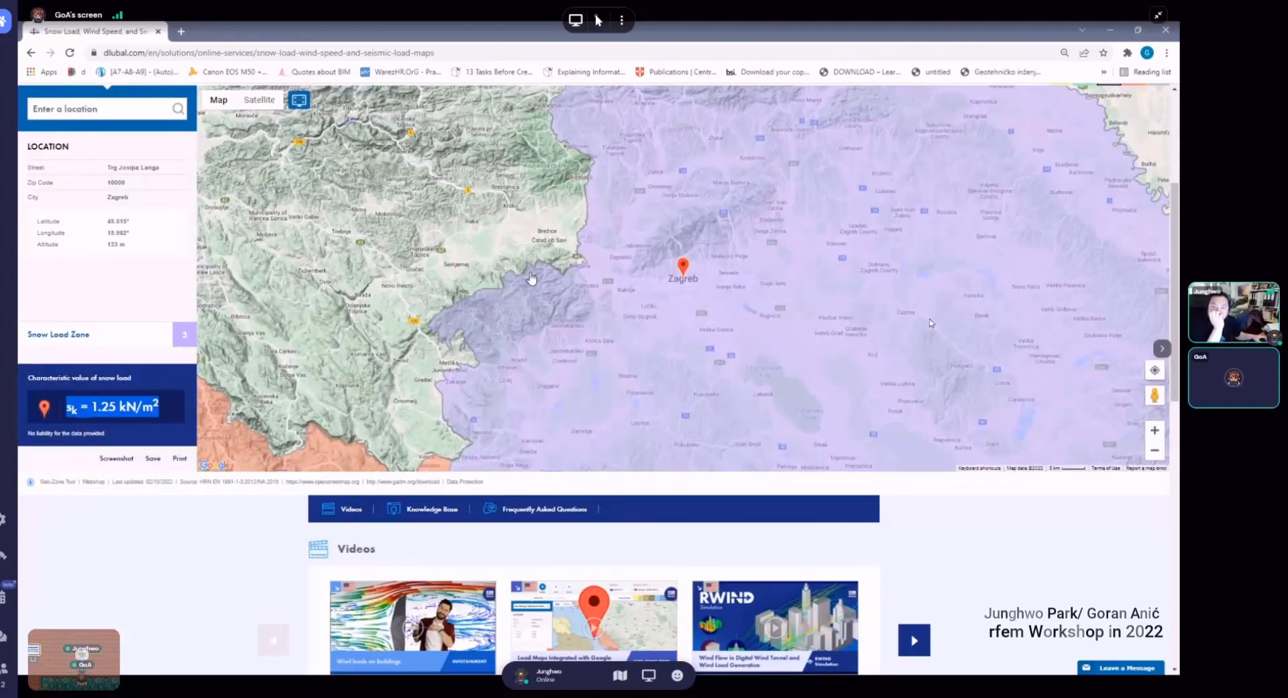
# - Examine Croatia's snow load zones on the map, from the inland area around Zagreb to the Adriatic coast
pyautogui.scroll(-2, 531, 278)
pyautogui.keyDown('ctrl'); pyautogui.scroll(-4, 581, 245); pyautogui.keyUp('ctrl')
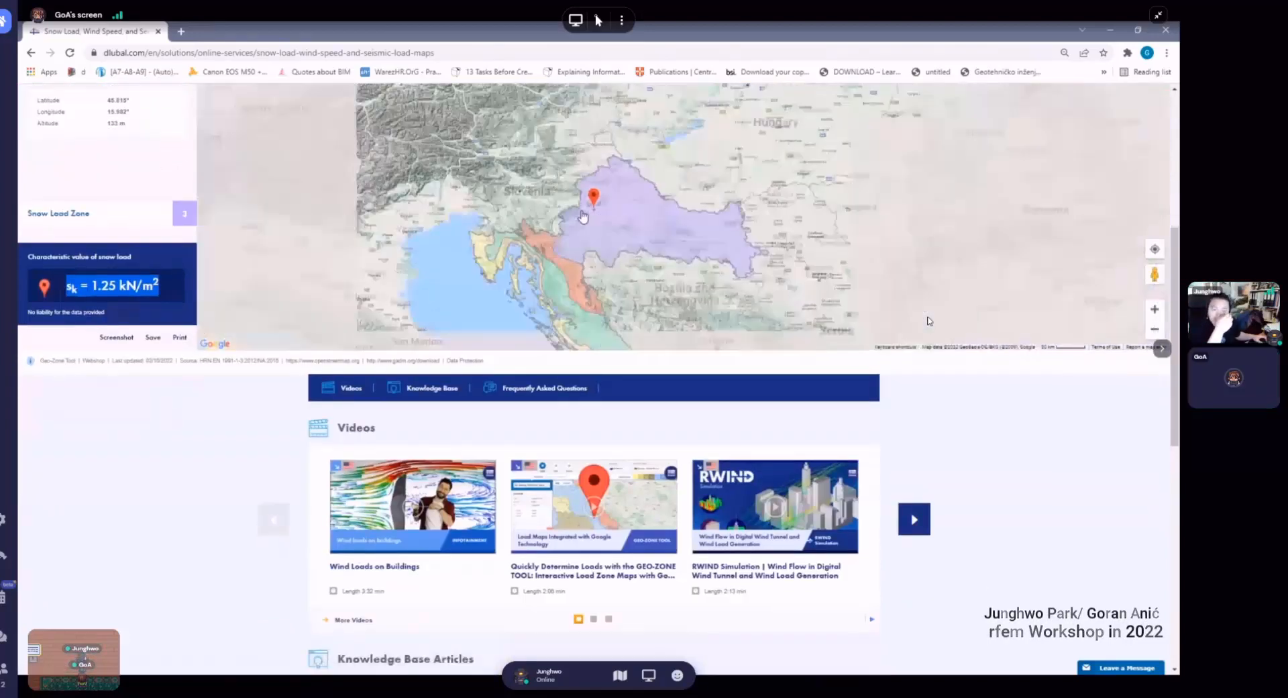
pyautogui.keyDown('ctrl'); pyautogui.scroll(1, 562, 288); pyautogui.keyUp('ctrl')
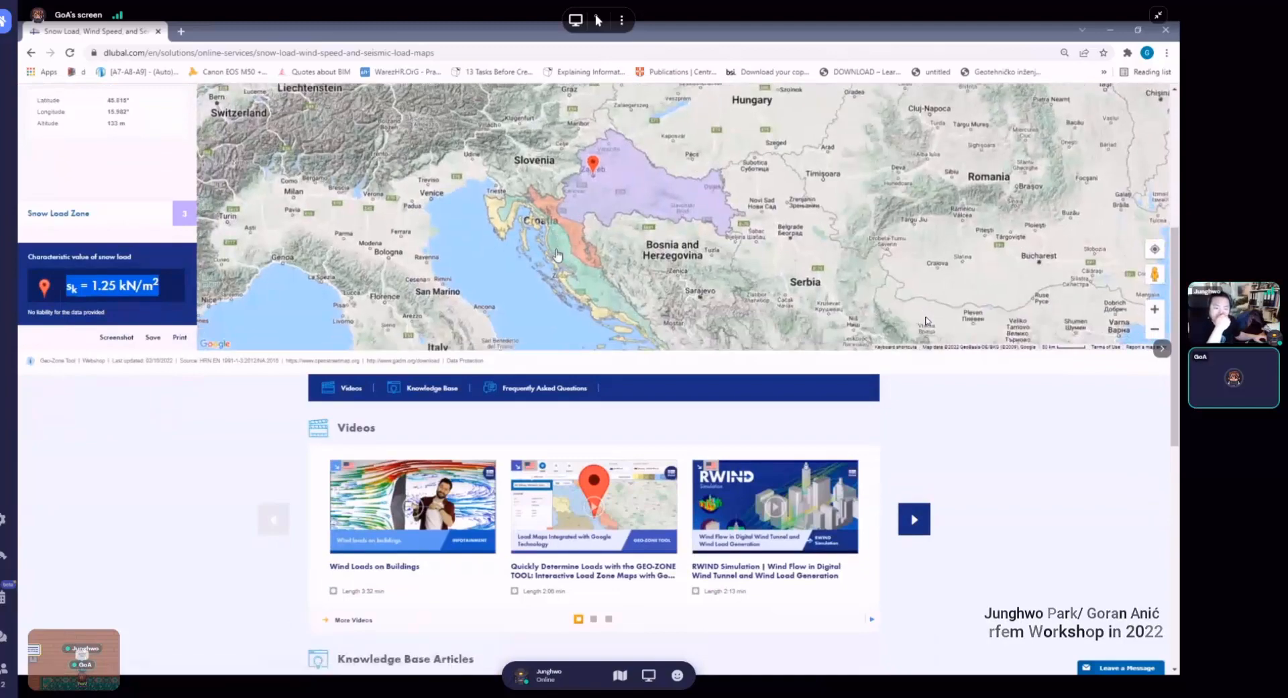
pyautogui.scroll(2, 600, 348)
pyautogui.keyDown('ctrl'); pyautogui.scroll(1, 600, 348); pyautogui.keyUp('ctrl')
pyautogui.moveTo(600, 348); pyautogui.dragTo(593, 161)
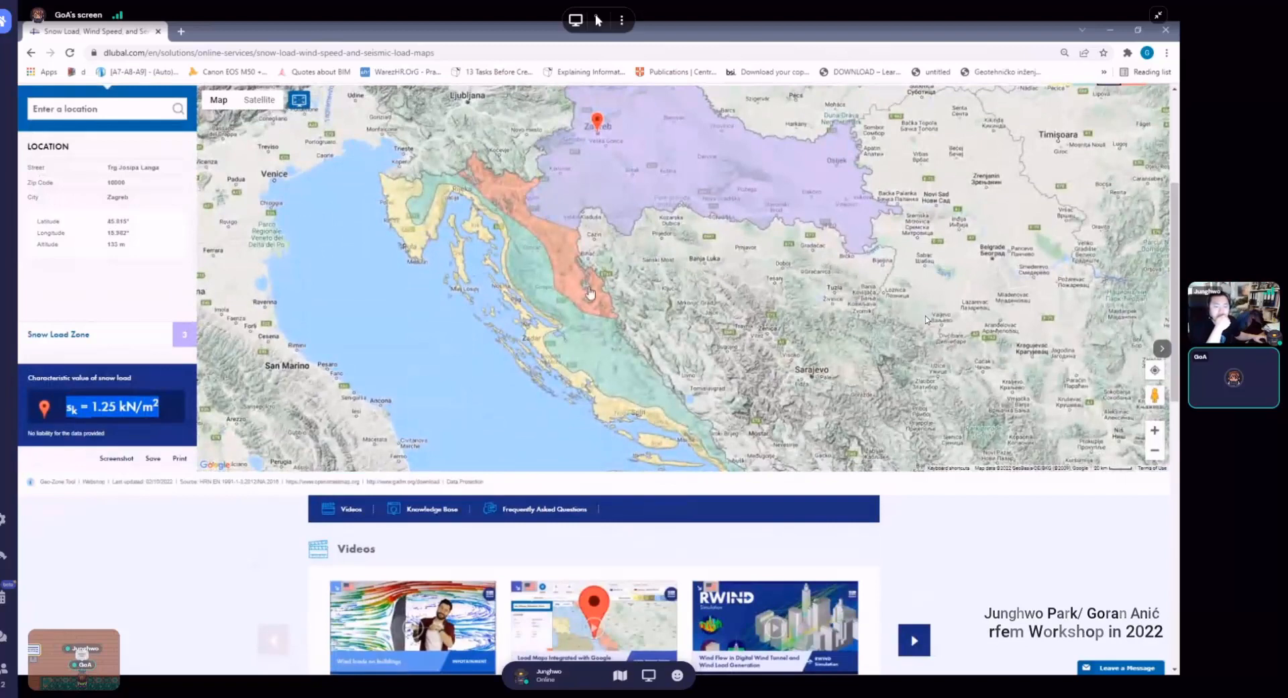
pyautogui.moveTo(549, 220); pyautogui.dragTo(519, 317)
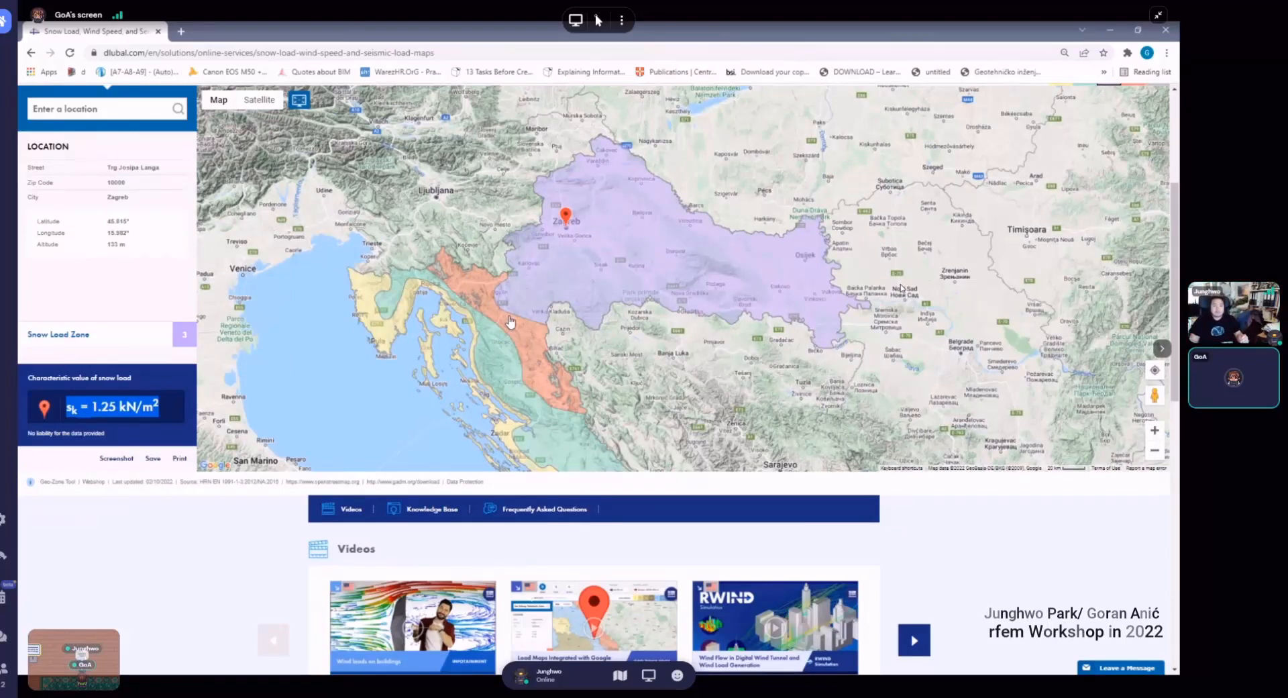
pyautogui.moveTo(510, 265); pyautogui.dragTo(524, 153)
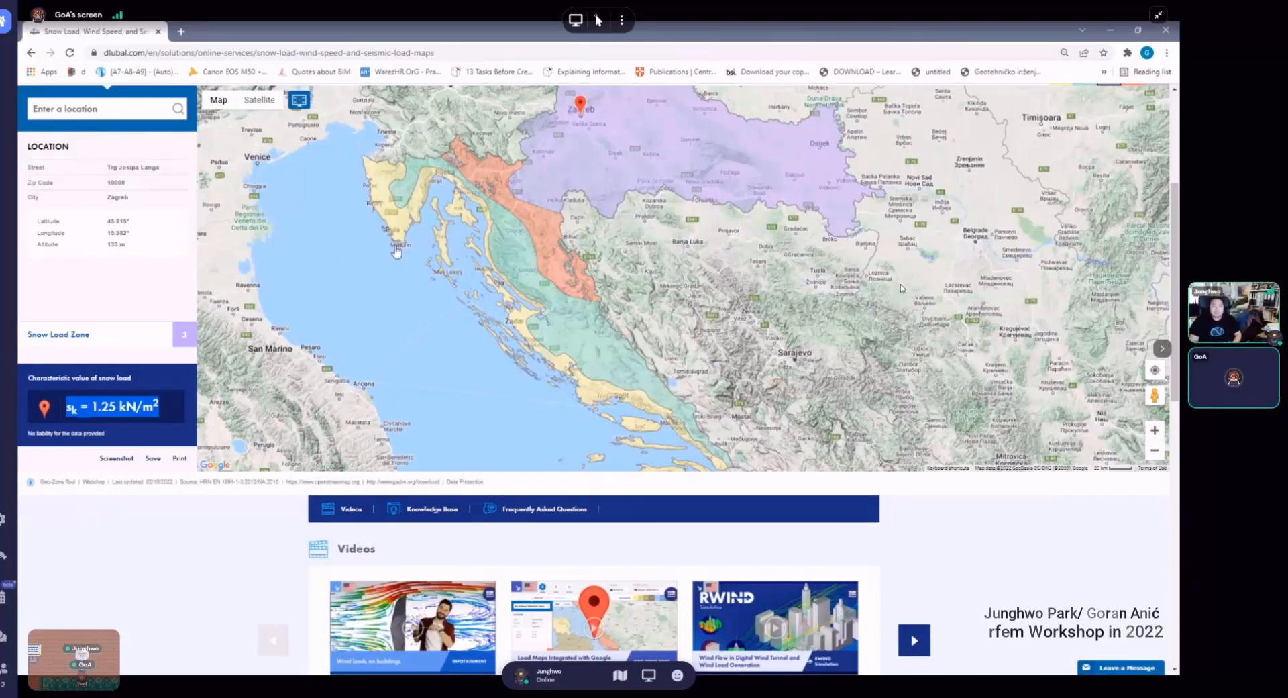
# - Look over the available snow load standards and set the country annex to Austria | ÖNORM B 1991-1-3
pyautogui.scroll(1, 570, 234)
pyautogui.scroll(3, 569, 238)
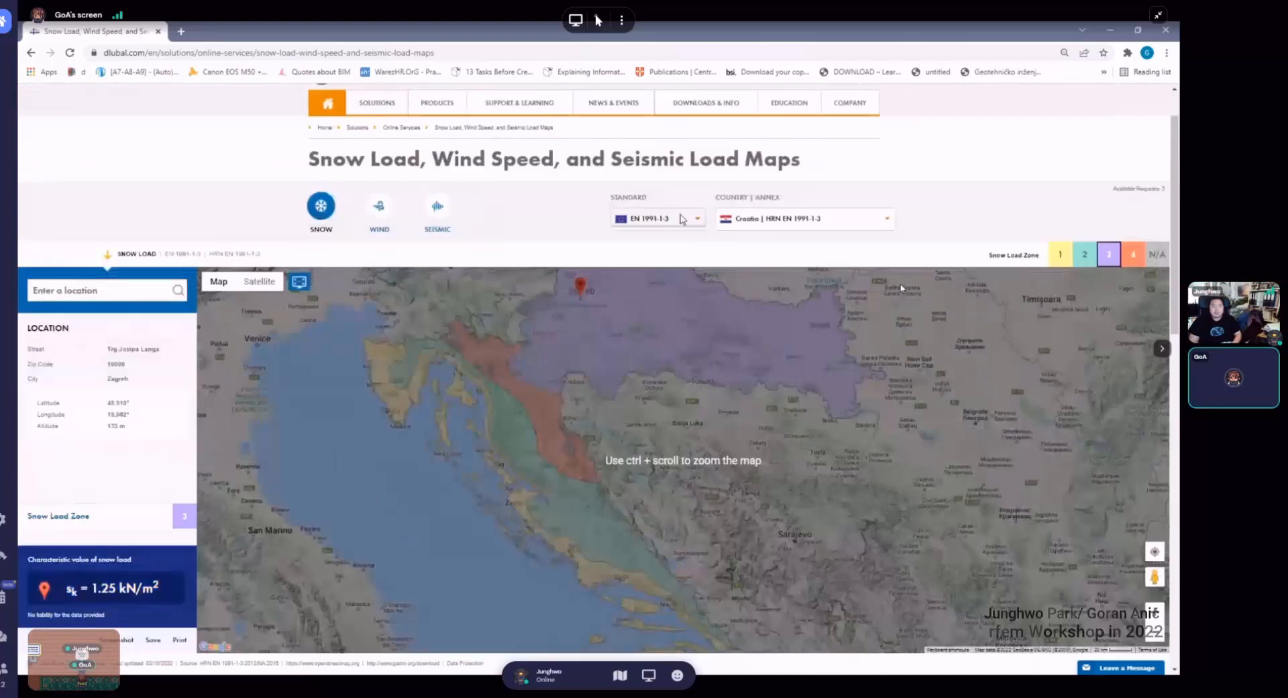
pyautogui.click(682, 220)
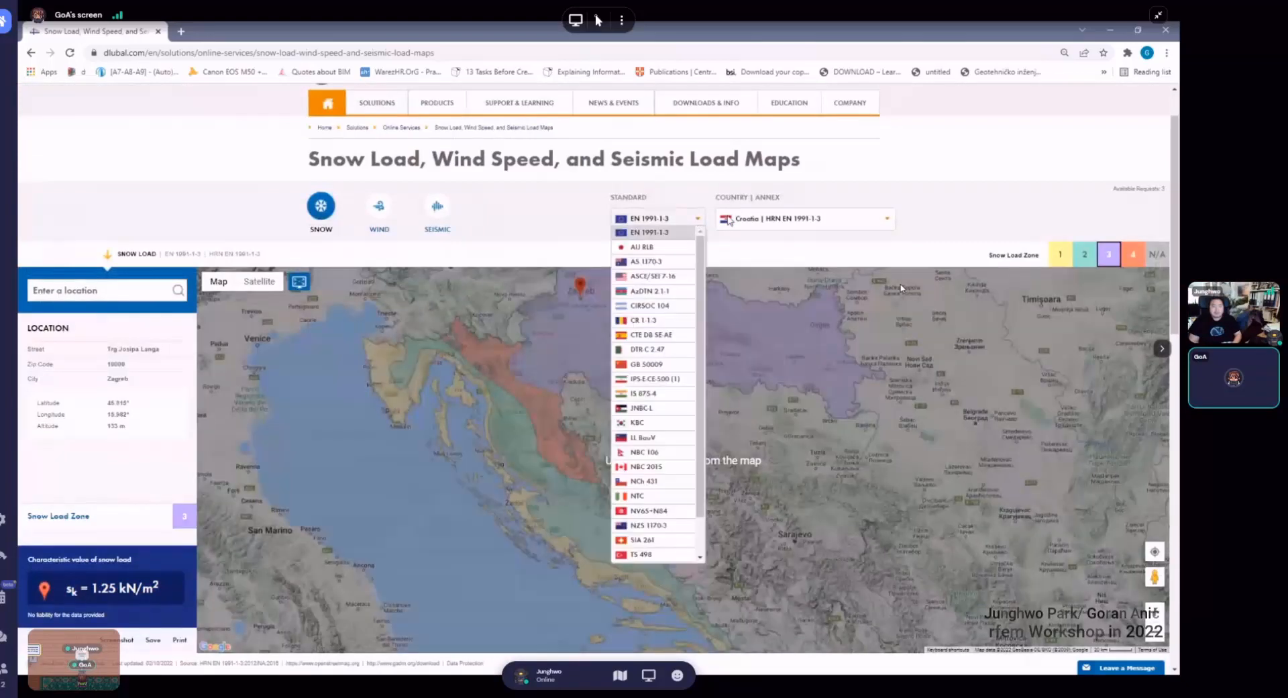
pyautogui.click(792, 219)
pyautogui.scroll(1, 789, 337)
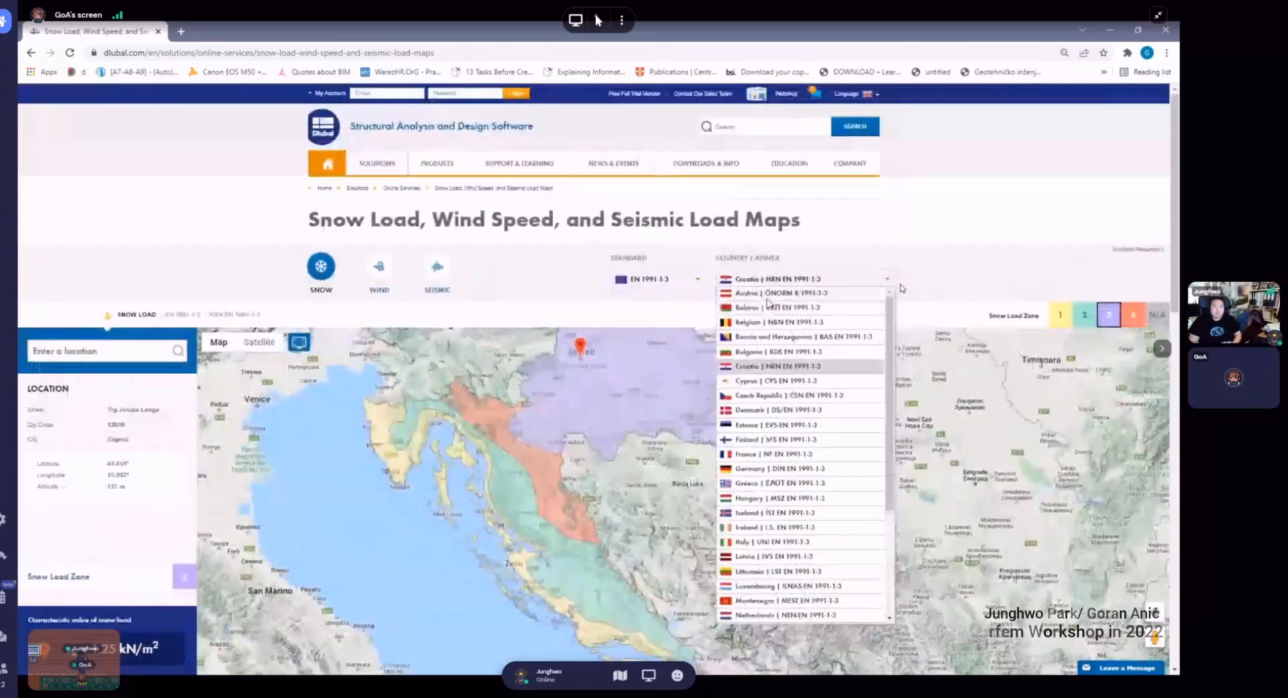
pyautogui.click(771, 296)
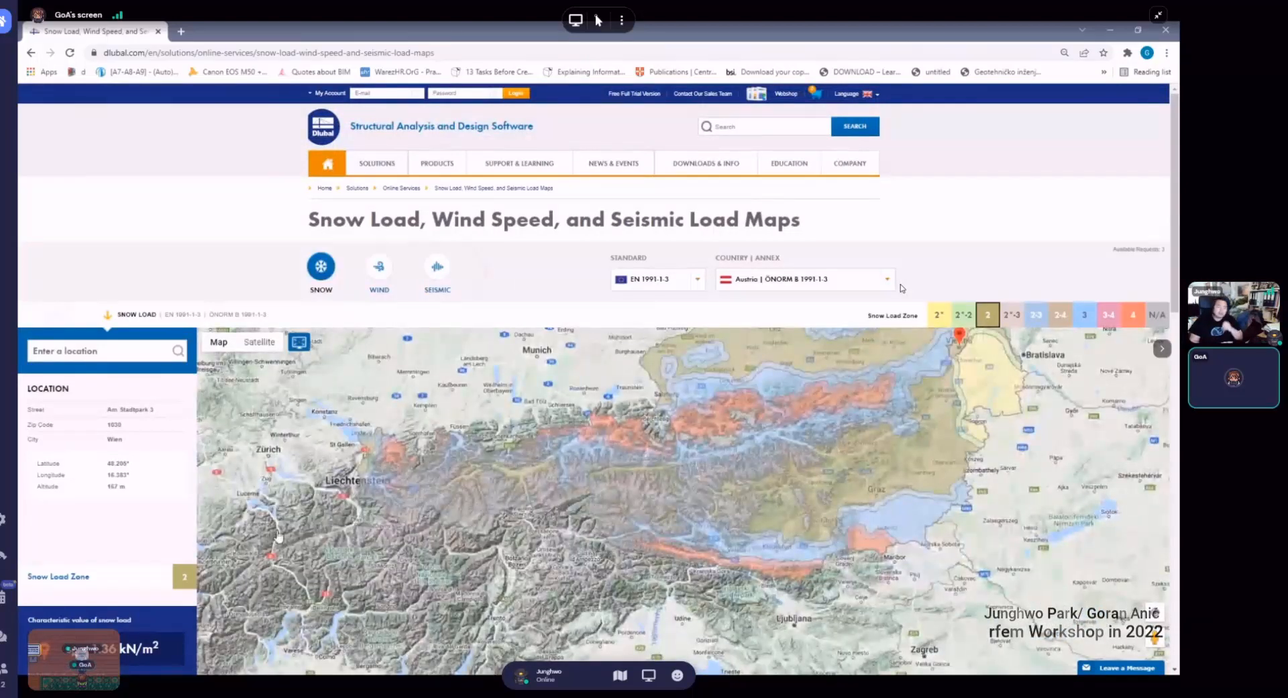
pyautogui.scroll(-1, 678, 442)
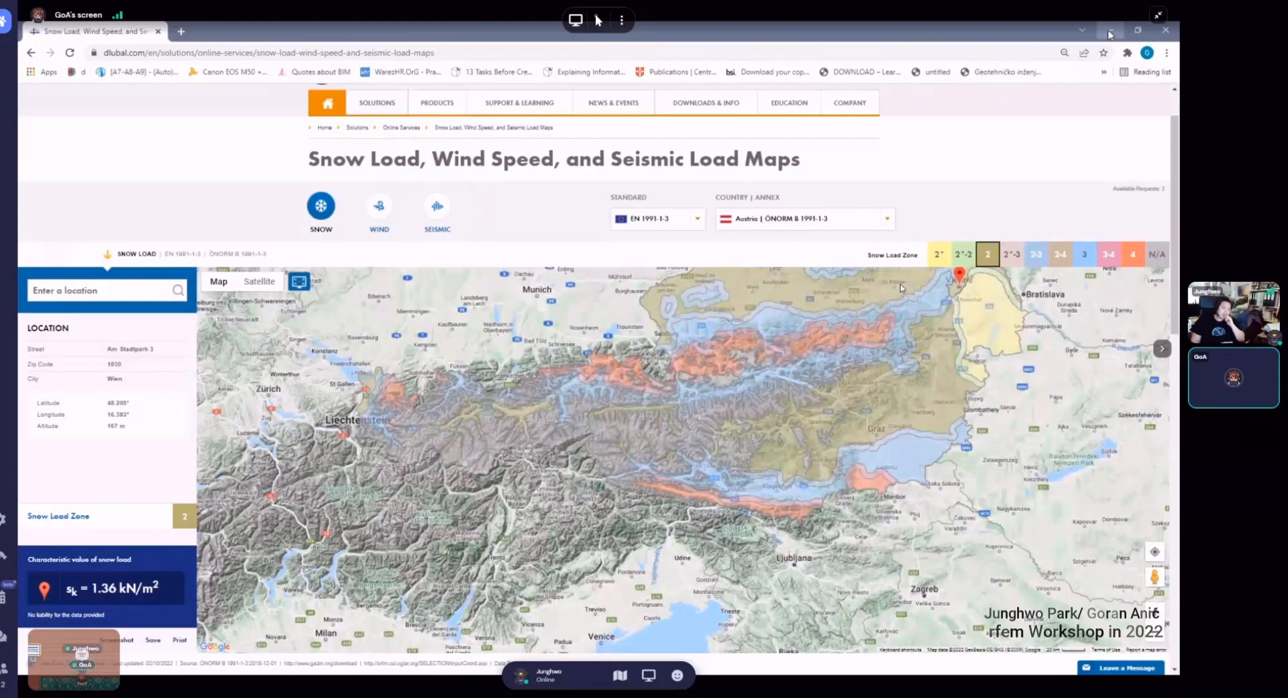
# - Switch back to RFEM and start a new wind load in the Load Wizards
pyautogui.click(1110, 32)
pyautogui.scroll(-2, 571, 261)
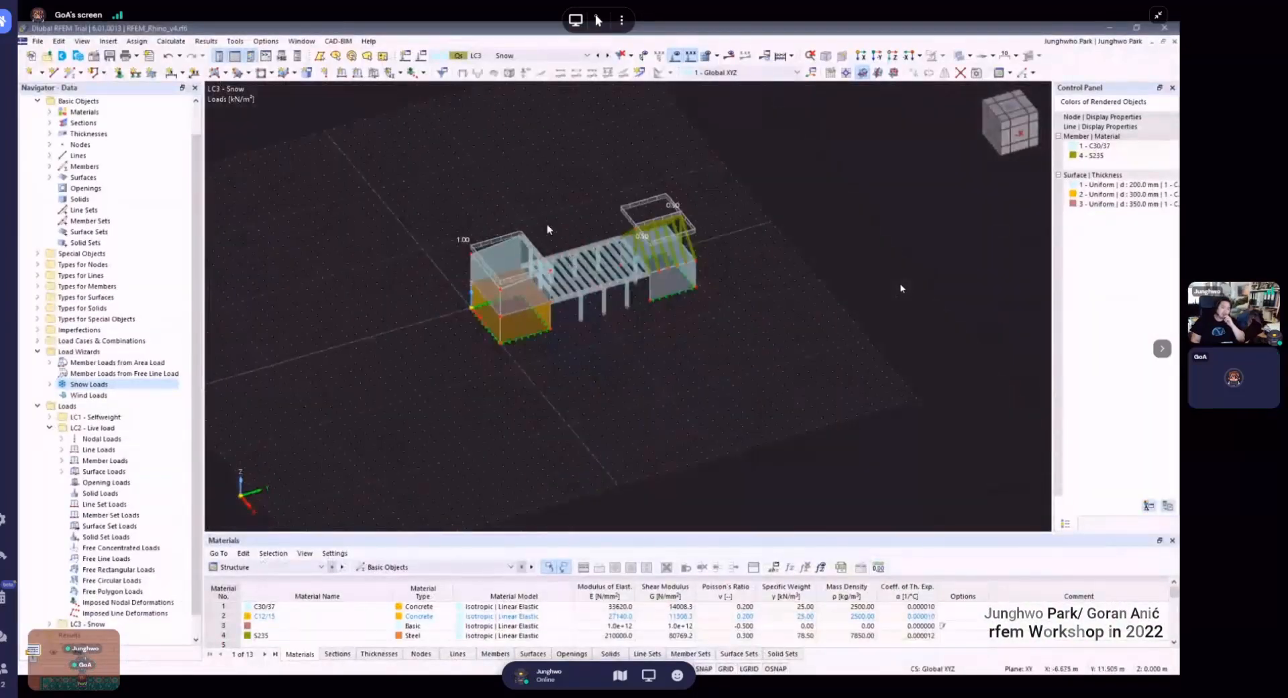
pyautogui.scroll(3, 602, 228)
pyautogui.scroll(2, 602, 228)
pyautogui.moveTo(601, 228)
pyautogui.keyDown('ctrl'); pyautogui.mouseDown(button='middle')
pyautogui.moveTo(557, 225)
pyautogui.moveTo(607, 233)
pyautogui.mouseUp(button='middle'); pyautogui.keyUp('ctrl')
pyautogui.scroll(-1, 627, 240)
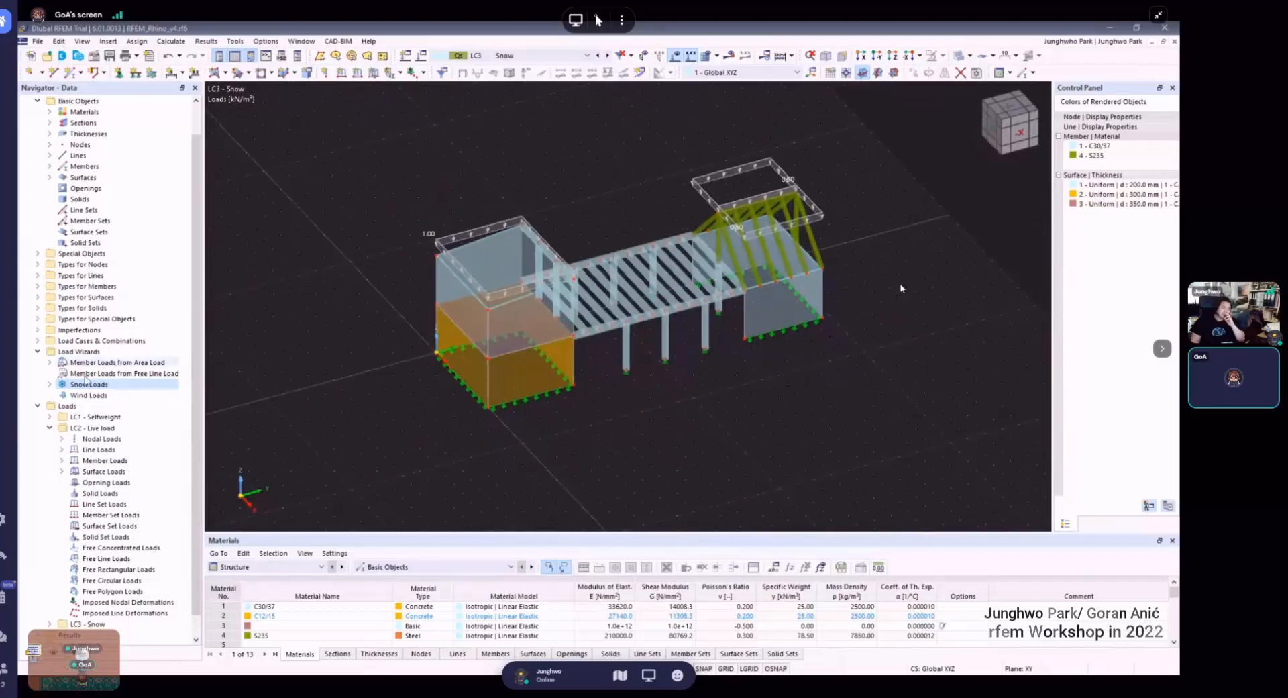
pyautogui.click(100, 396)
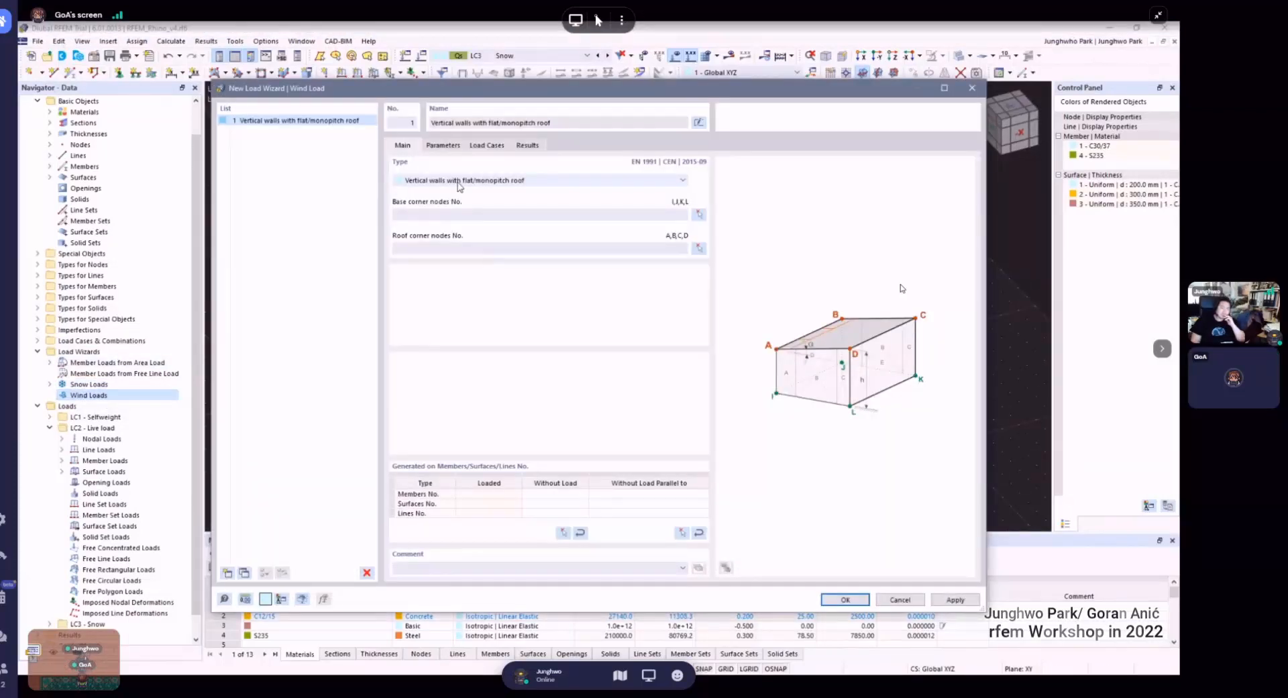
# - Compare the wind load wizard's wall and roof types and settle on Vertical walls with flat/monopitch roof
pyautogui.click(486, 181)
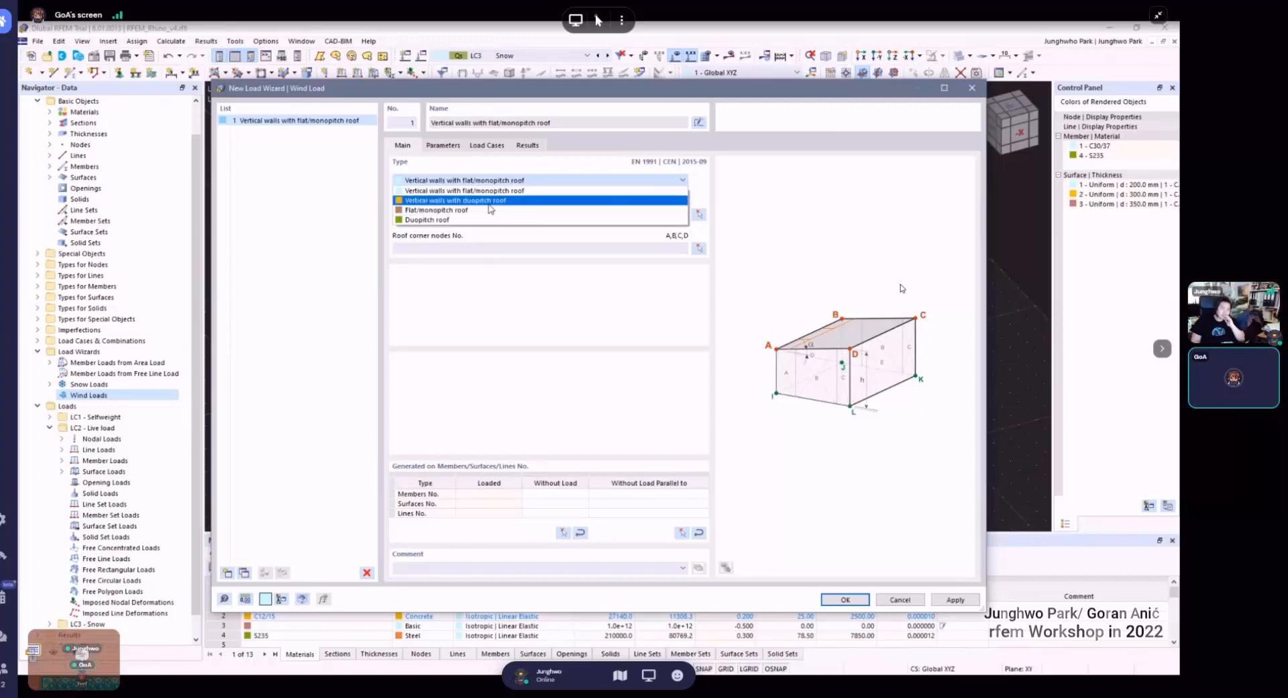
pyautogui.click(488, 202)
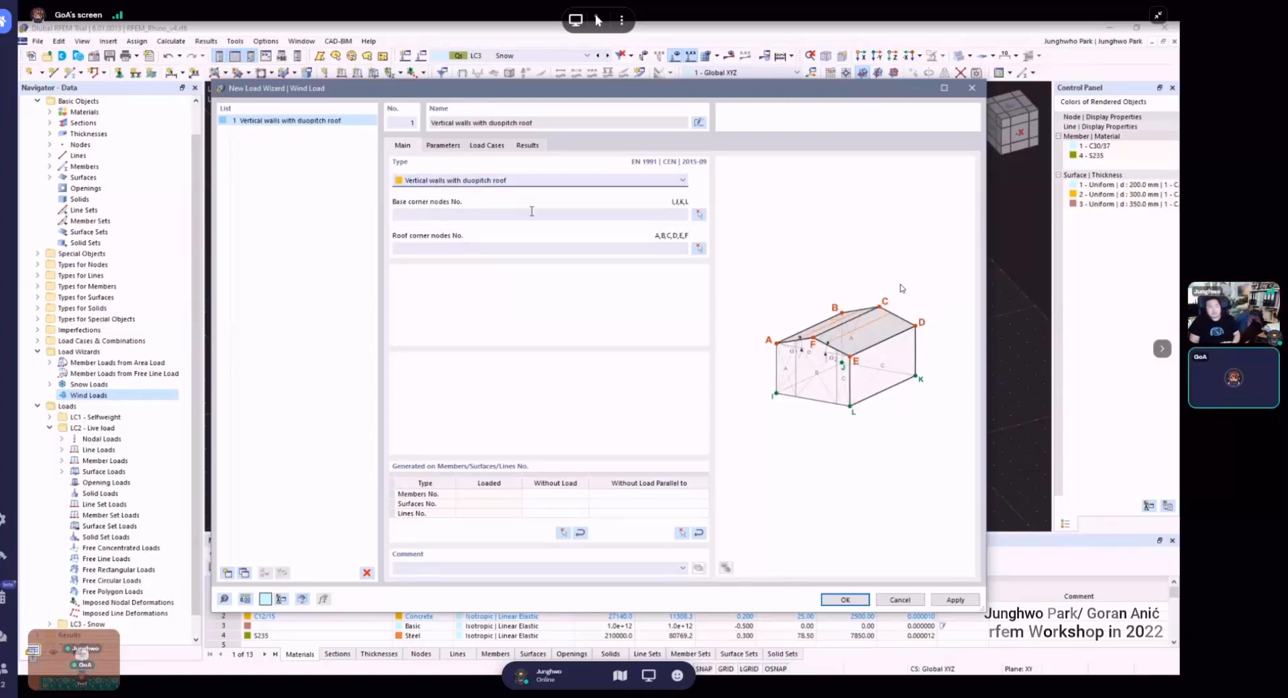
pyautogui.click(542, 183)
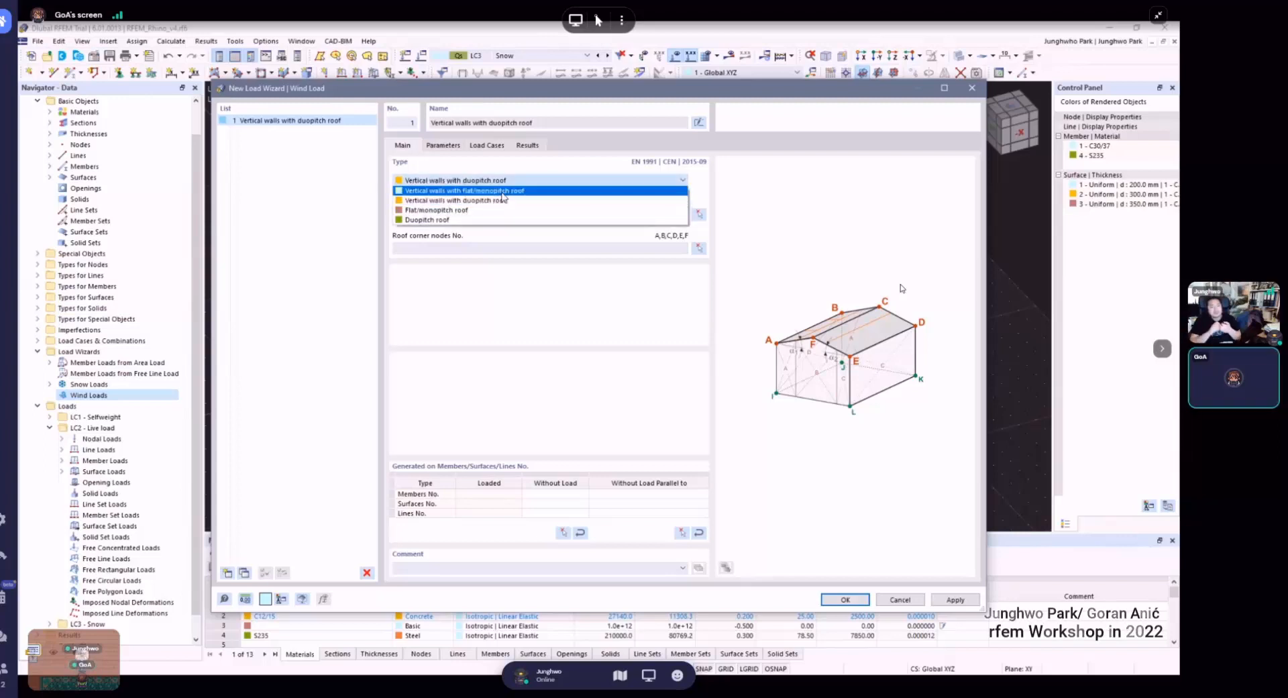
pyautogui.click(503, 192)
pyautogui.click(498, 183)
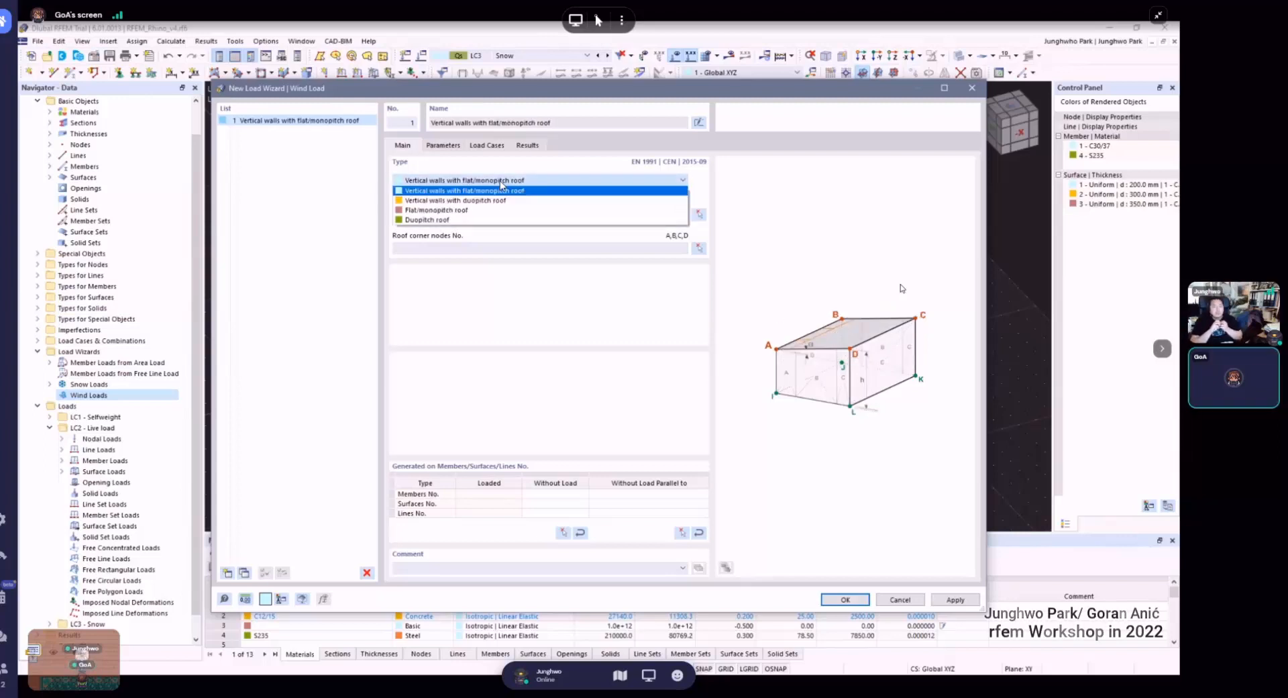
pyautogui.click(476, 201)
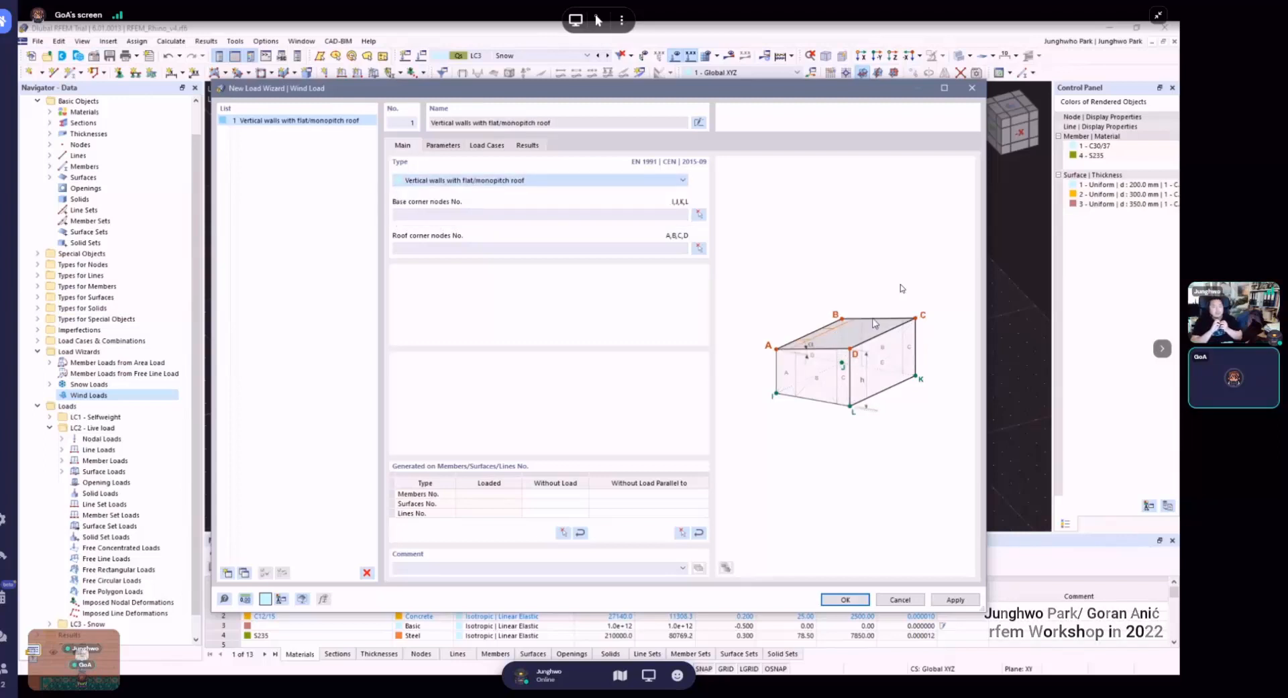
pyautogui.click(443, 181)
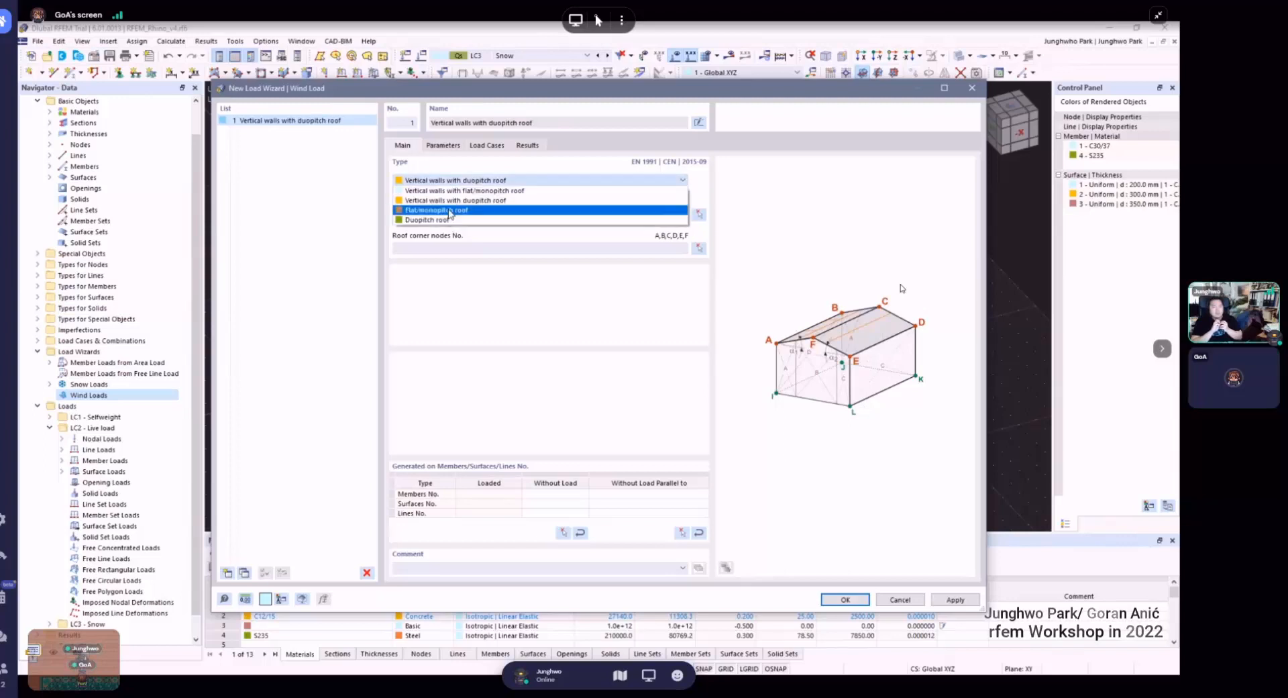
pyautogui.click(508, 210)
pyautogui.click(471, 180)
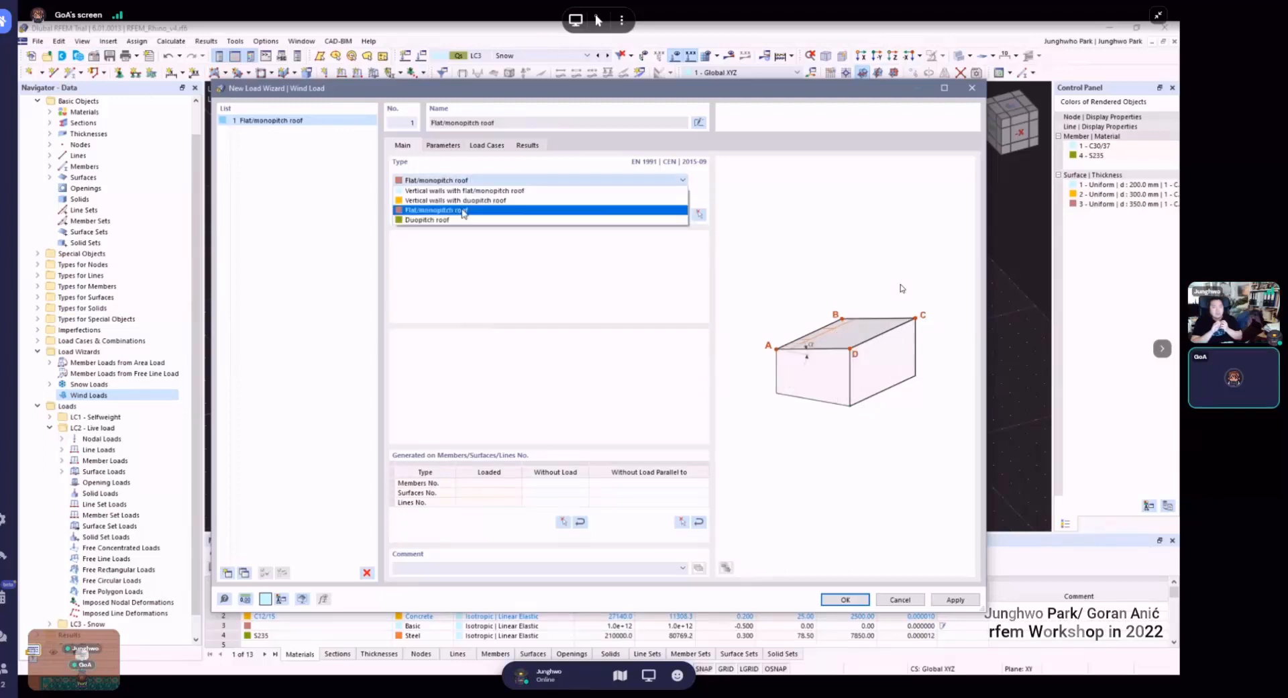
pyautogui.click(462, 221)
pyautogui.click(478, 179)
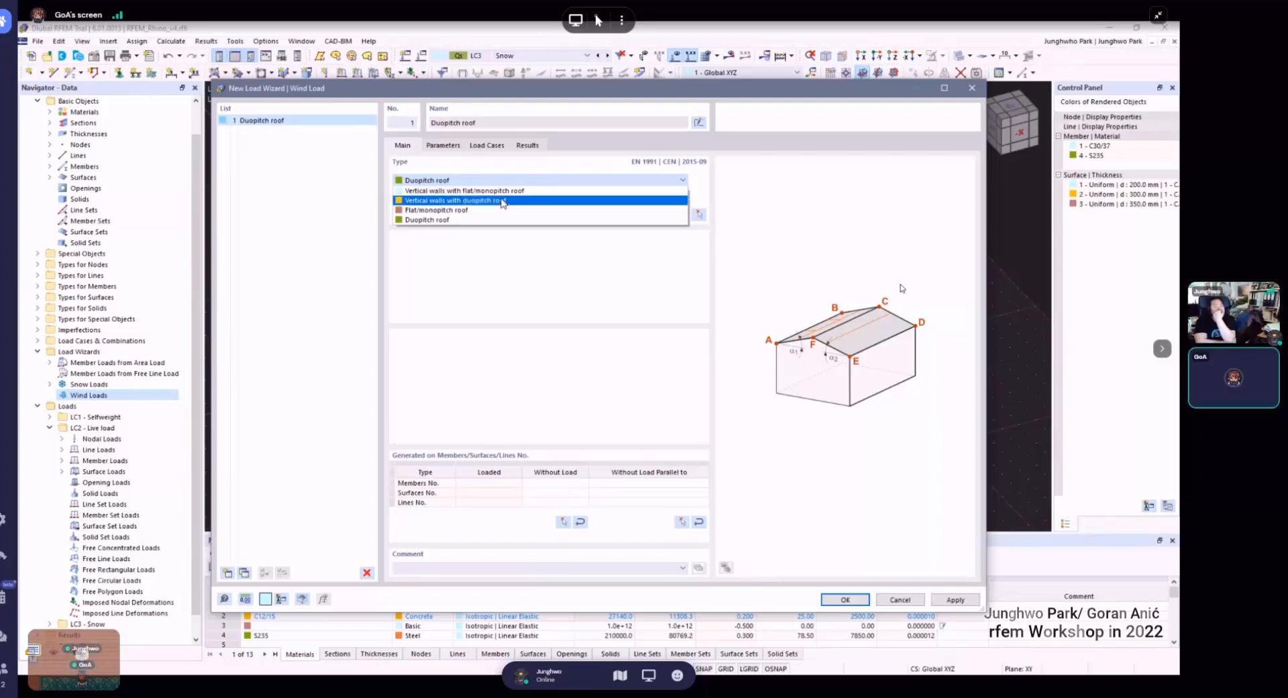
pyautogui.click(505, 191)
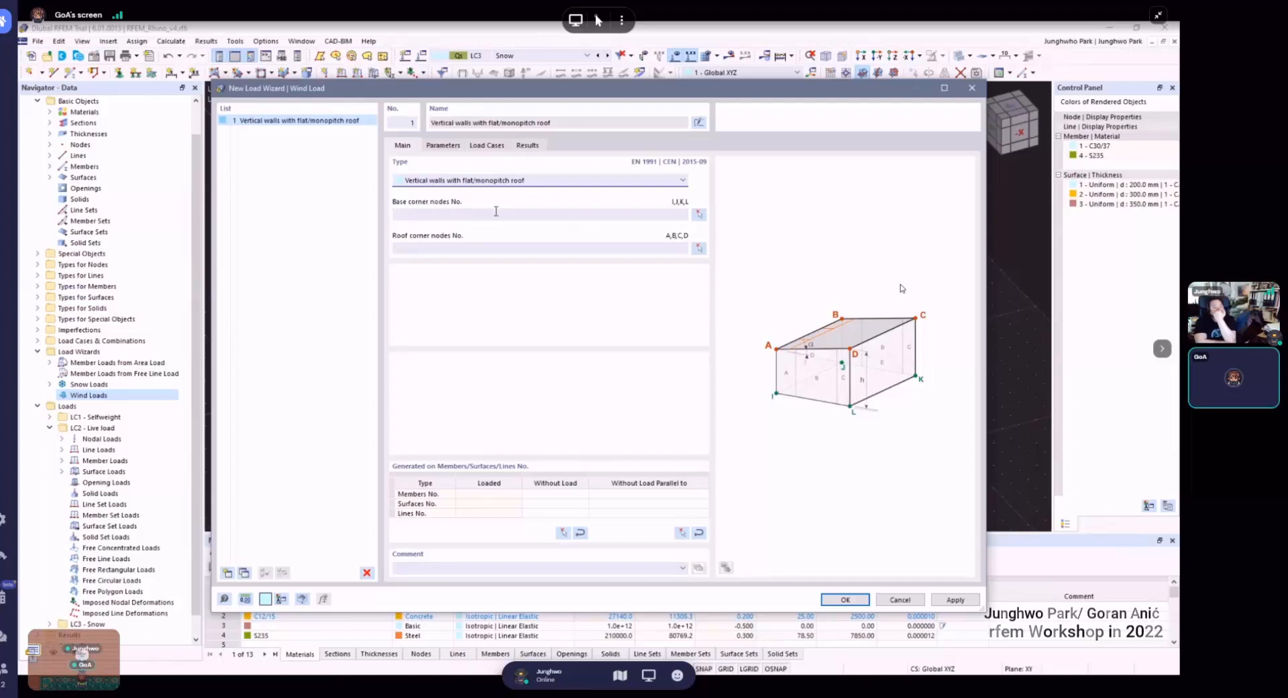
# - Try to assign nodes 3, 1 and 4 of the monopitch building as the wind load's base corner nodes
pyautogui.click(701, 215)
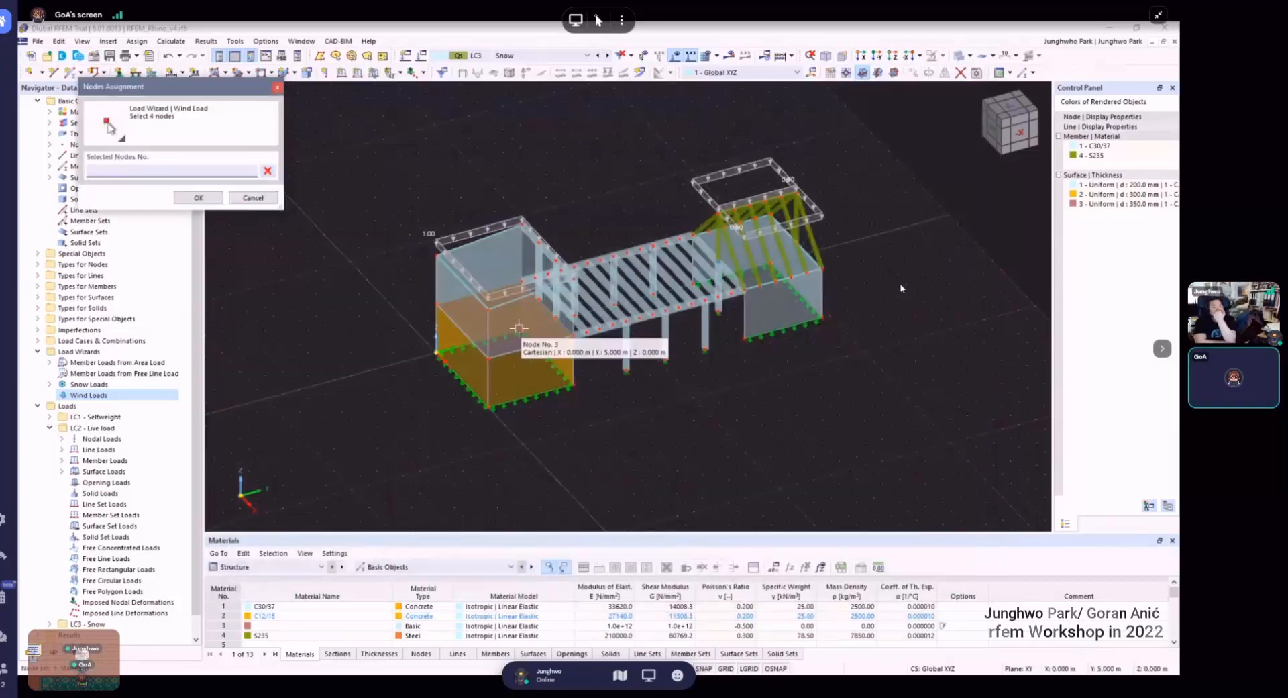
pyautogui.click(421, 357)
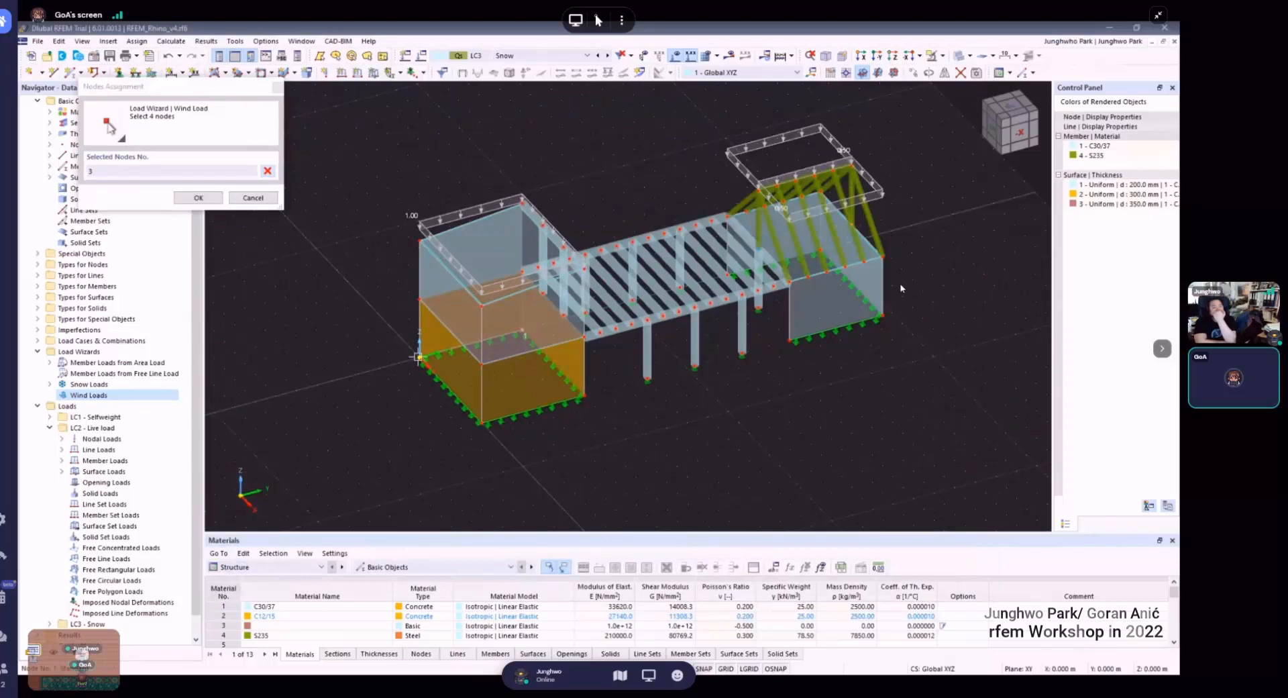
pyautogui.click(483, 421)
pyautogui.click(584, 399)
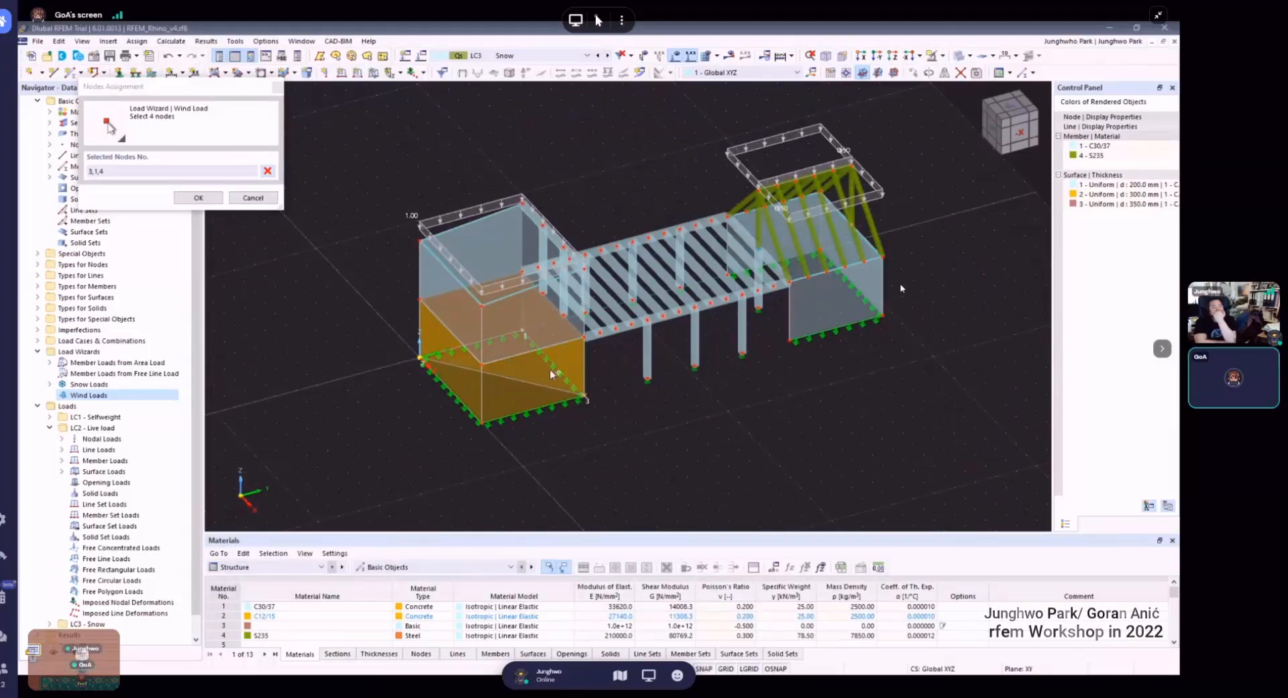
pyautogui.click(199, 198)
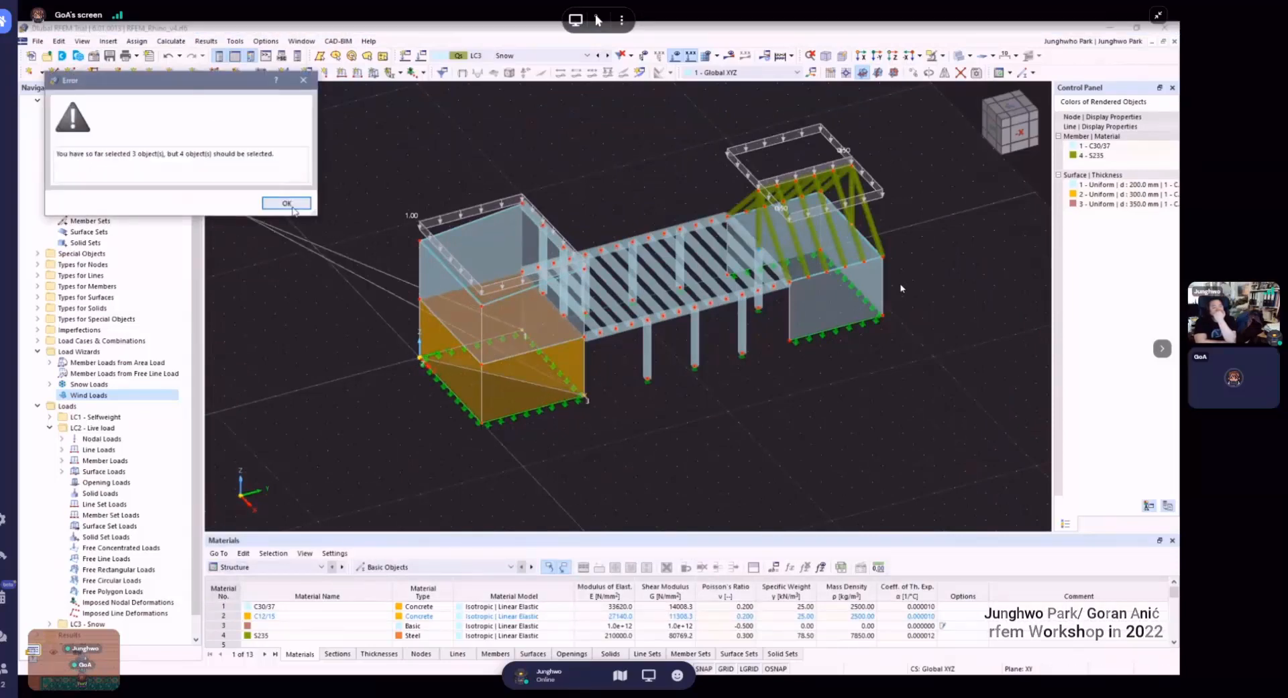
pyautogui.click(294, 209)
pyautogui.press('Escape')
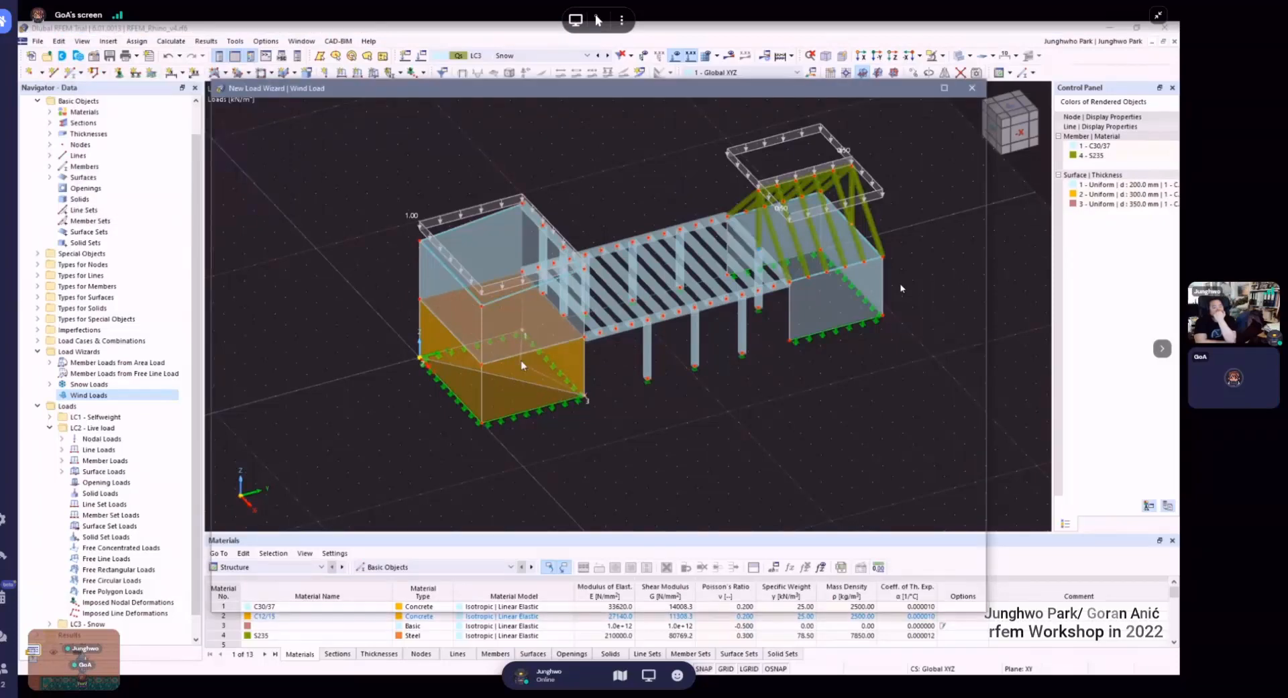
# - Assign nodes 3, 1, 2 and 4 of the monopitch building as the wind load's base corner nodes
pyautogui.click(697, 214)
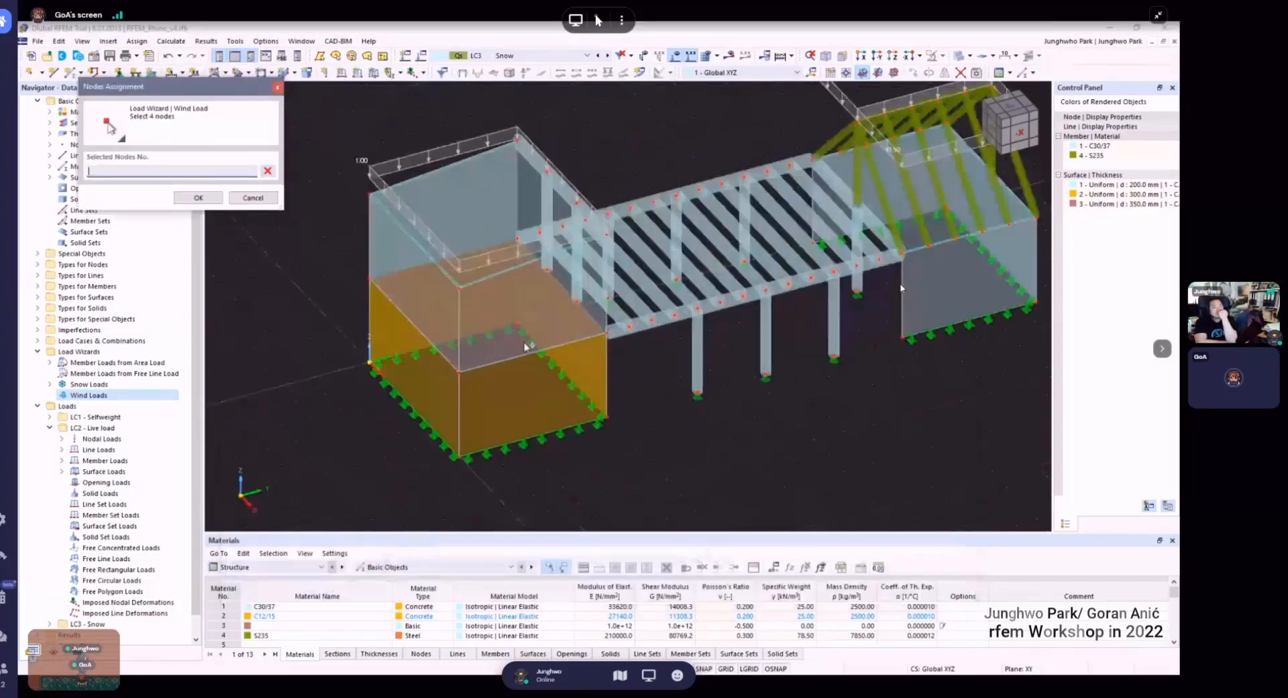
pyautogui.click(516, 317)
pyautogui.click(340, 366)
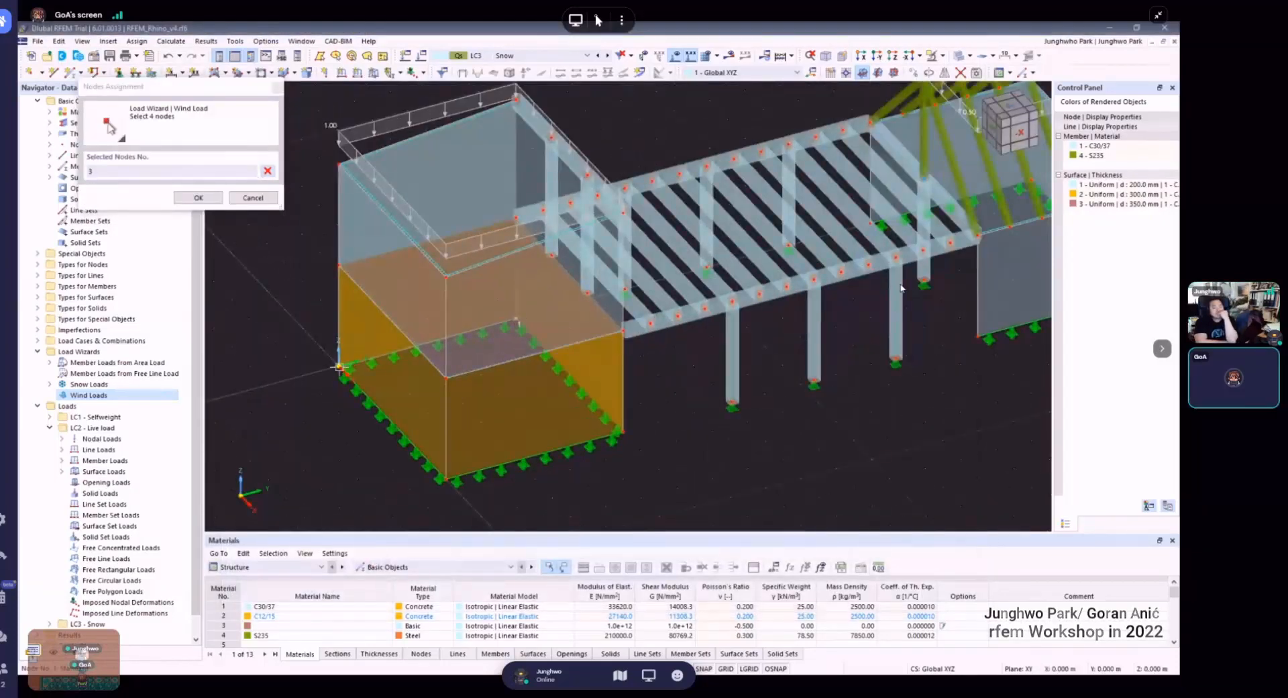
pyautogui.click(448, 479)
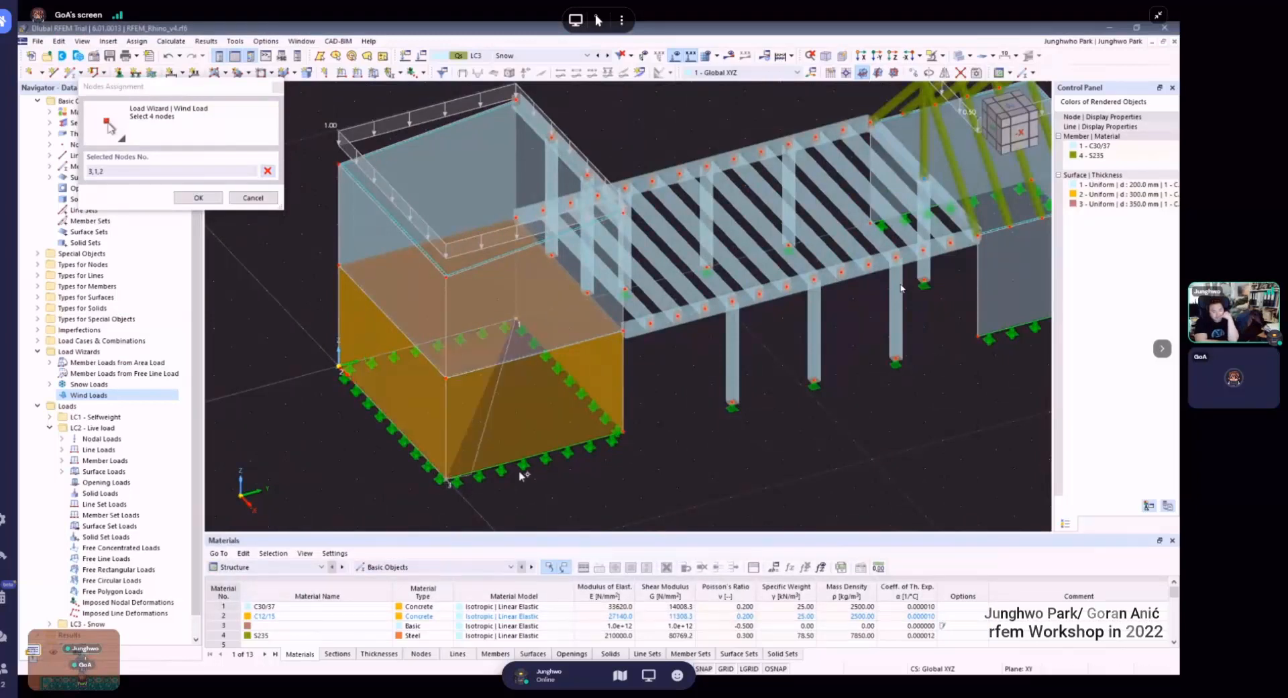
pyautogui.click(622, 431)
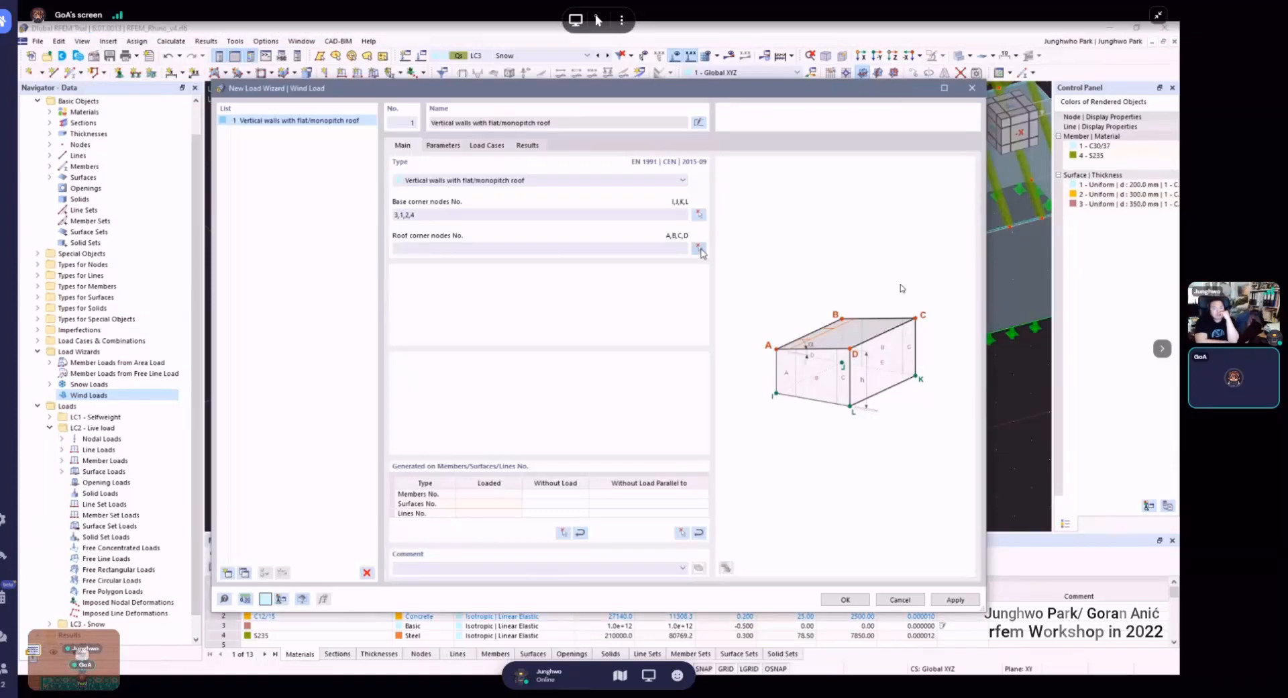
# - Assign nodes 44, 46, 45 and 43 of the monopitch building as the wind load's roof corner nodes
pyautogui.click(699, 249)
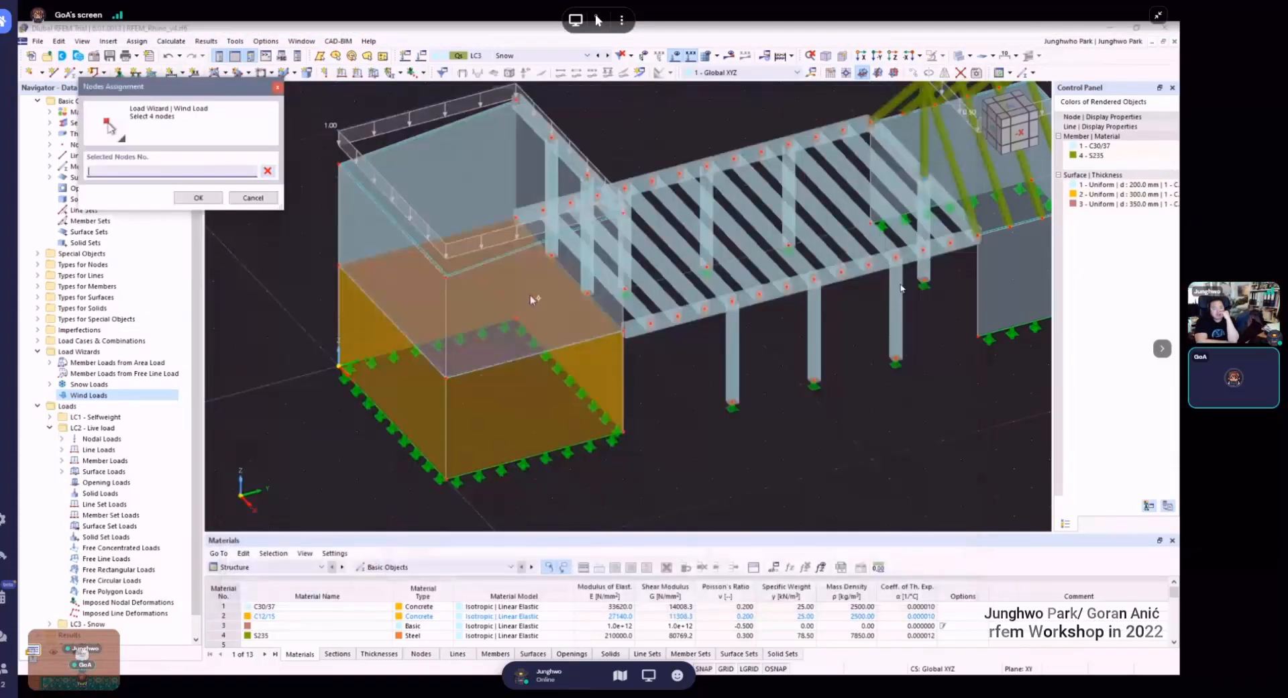
pyautogui.click(515, 100)
pyautogui.click(468, 273)
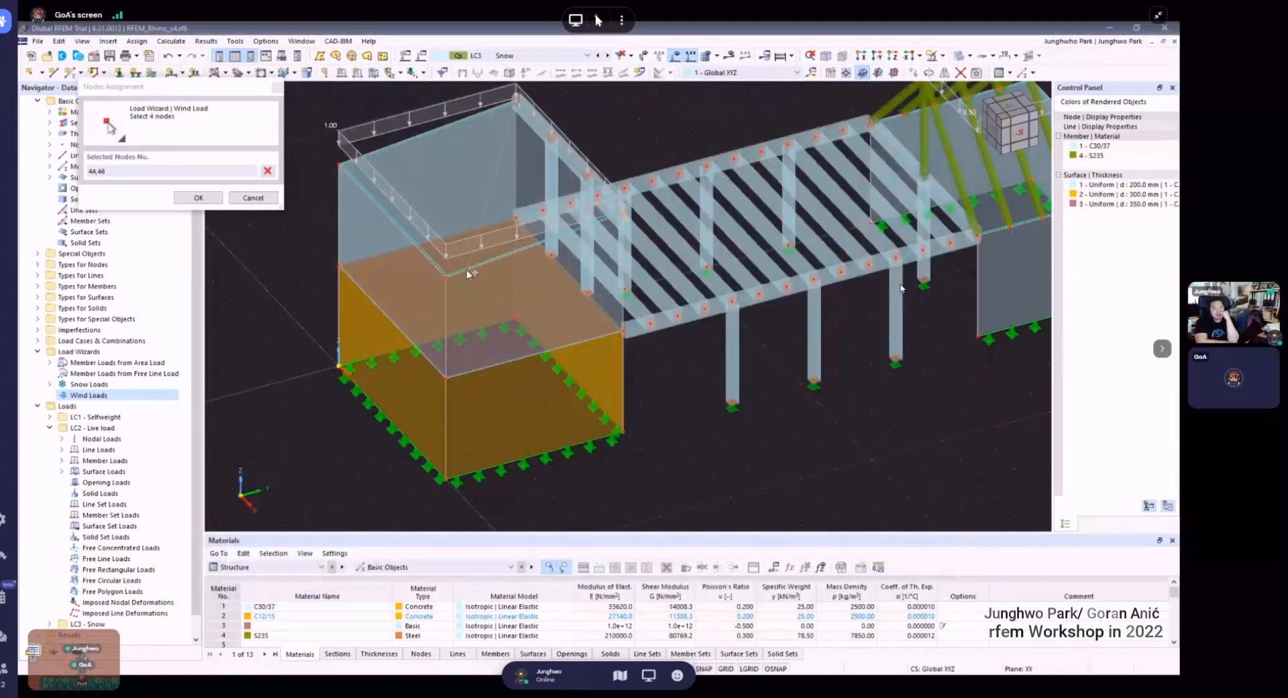
pyautogui.click(339, 164)
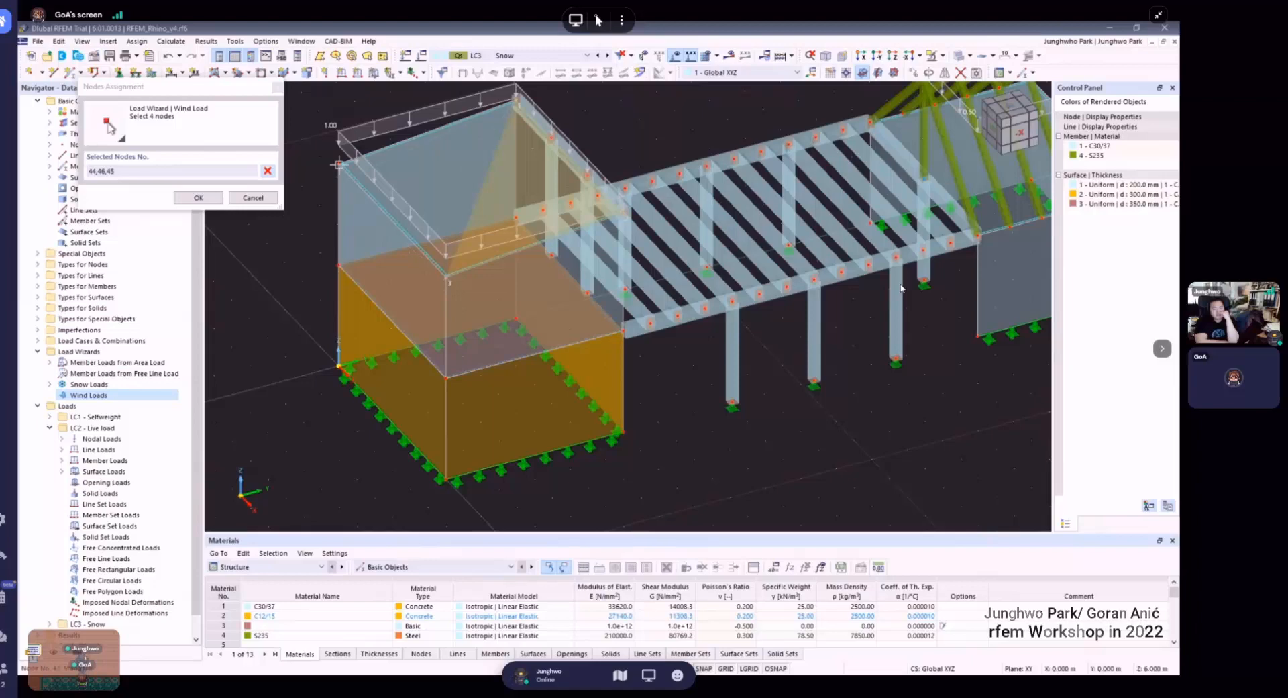
pyautogui.click(515, 100)
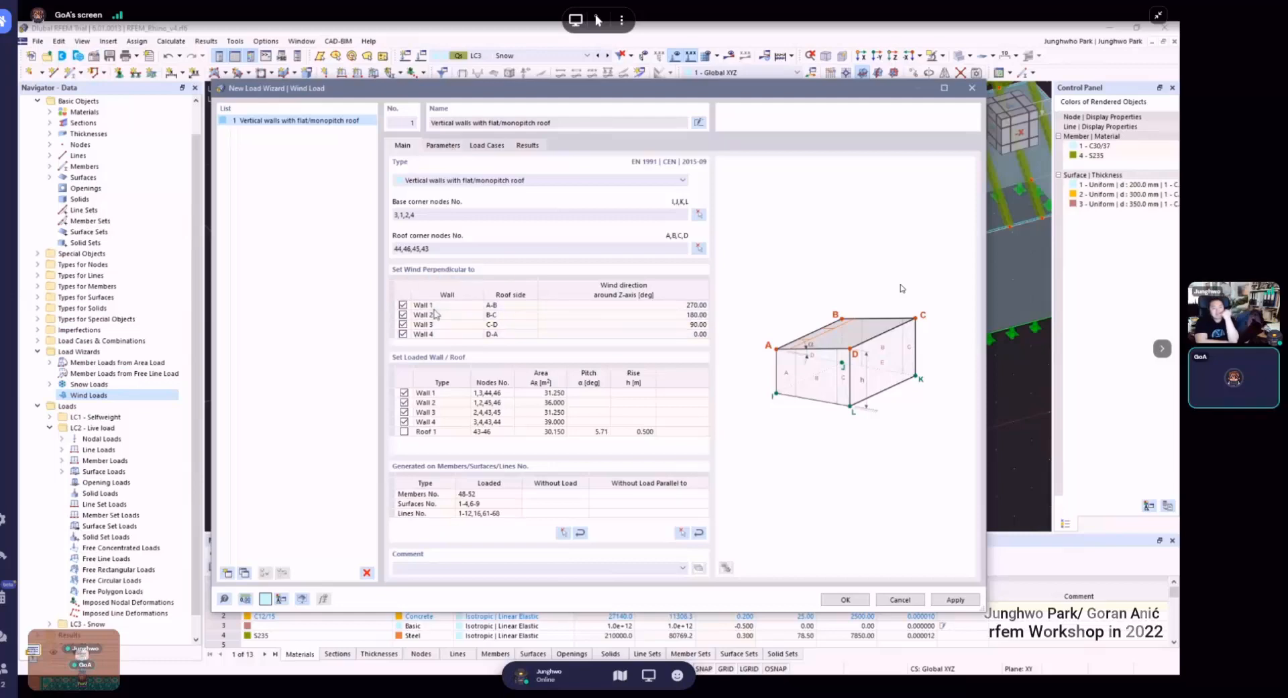
# - Open the wind load parameters, switch to the browser's load maps and show the wind map for Croatia | HRN EN 1991-1-4
pyautogui.click(444, 146)
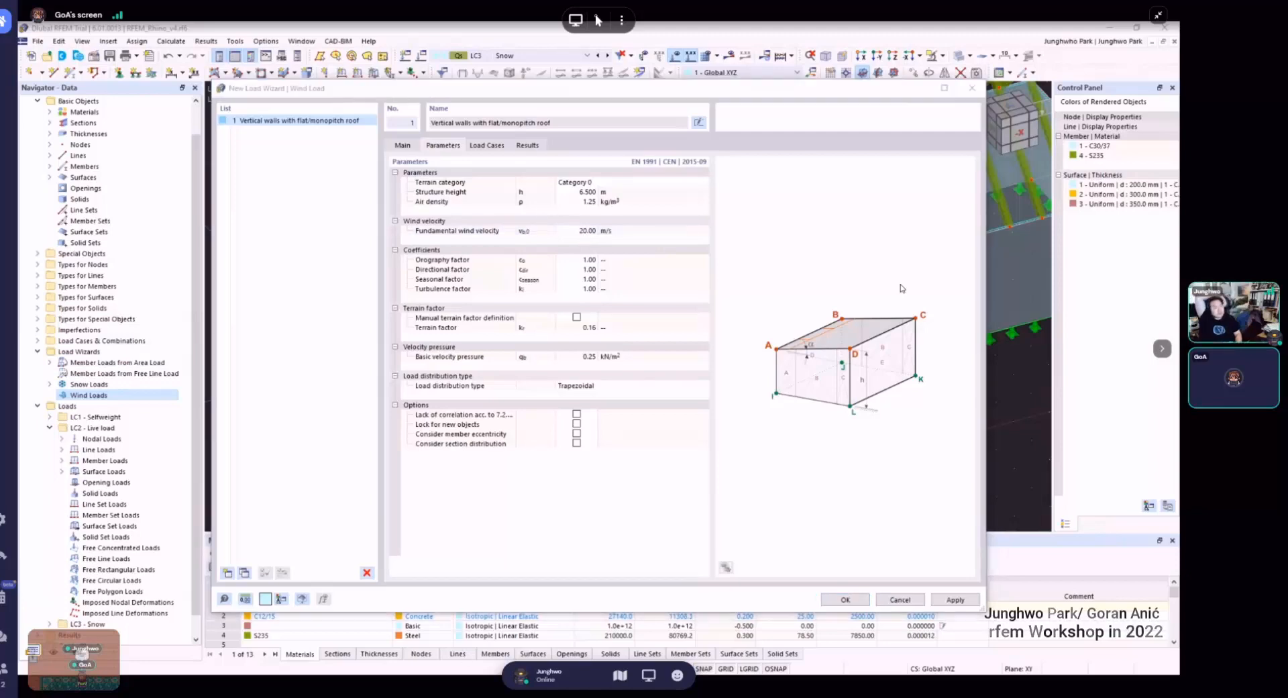
pyautogui.hotkey('alt', 'Tab')
pyautogui.click(379, 207)
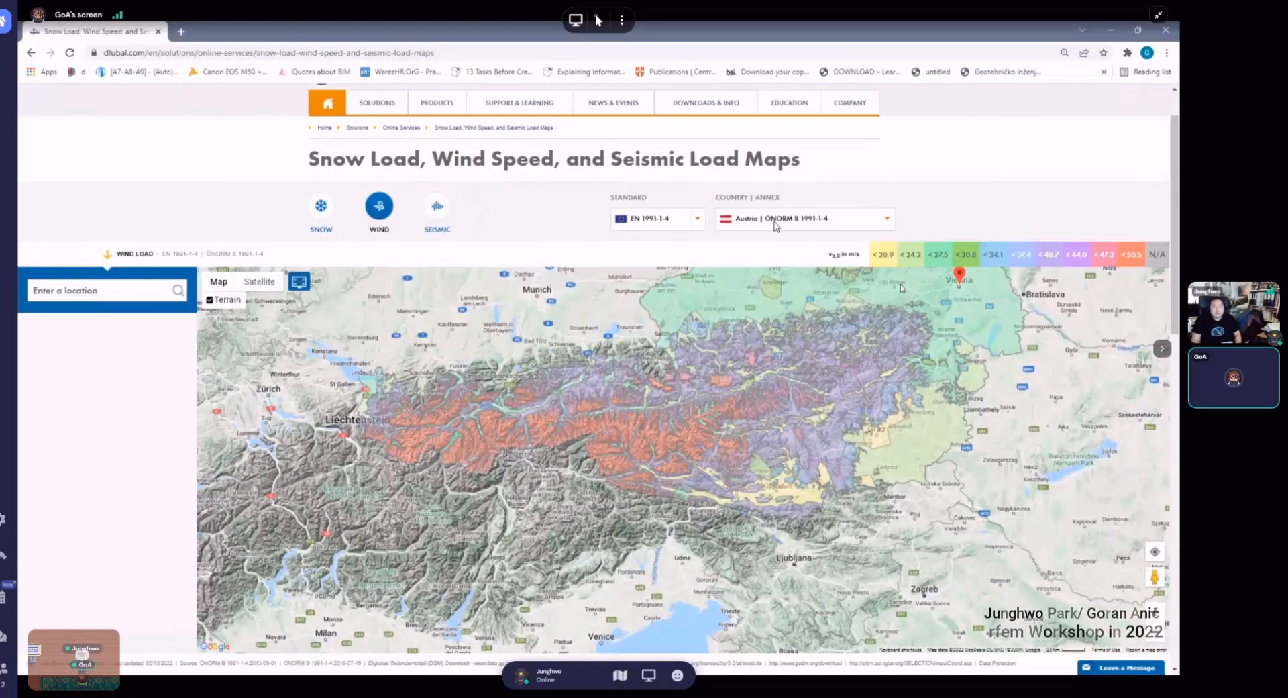
pyautogui.doubleClick(776, 222)
pyautogui.click(757, 306)
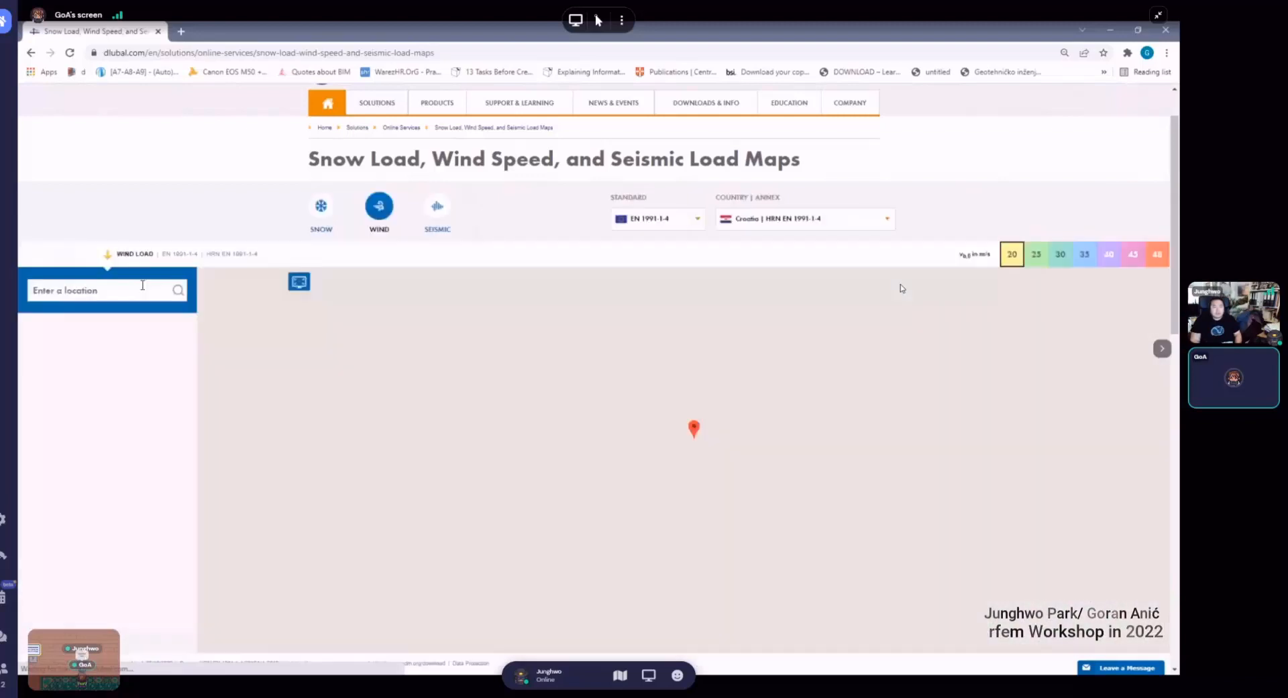
# - Look up the fundamental wind velocity for Zagreb and return to the wind load settings in RFEM
pyautogui.click(119, 291)
pyautogui.write('Zagreb')
pyautogui.press('Return')
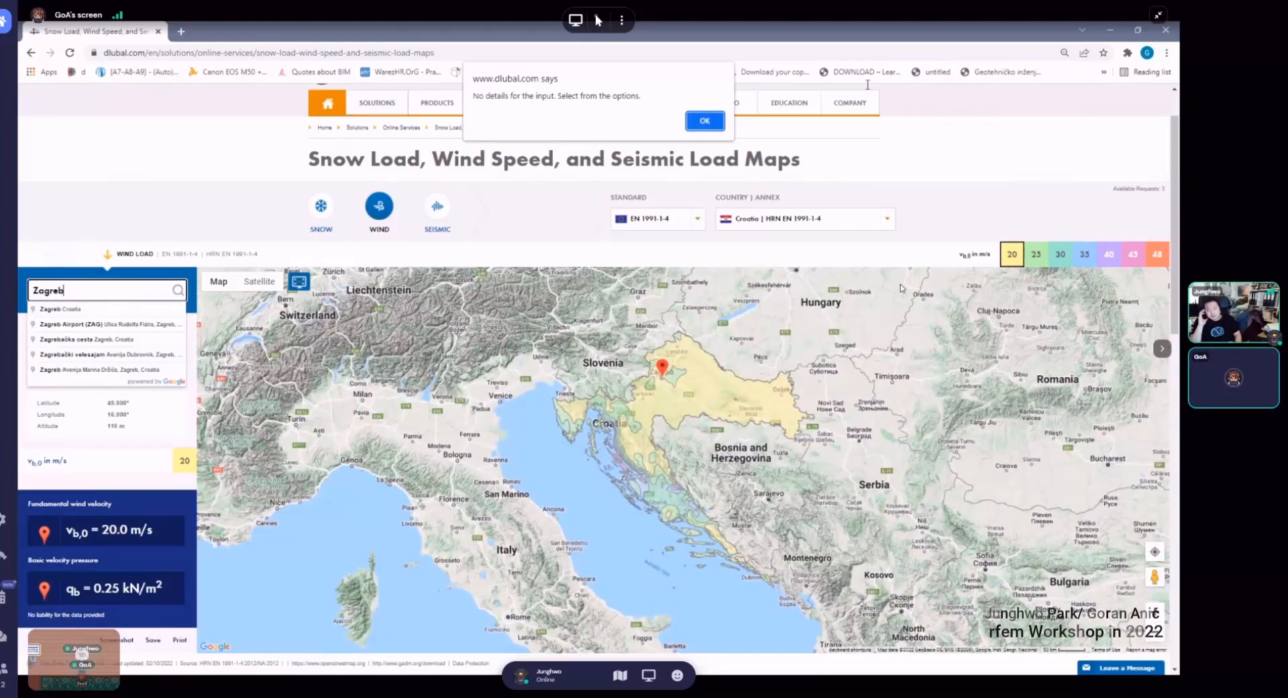
pyautogui.click(1110, 30)
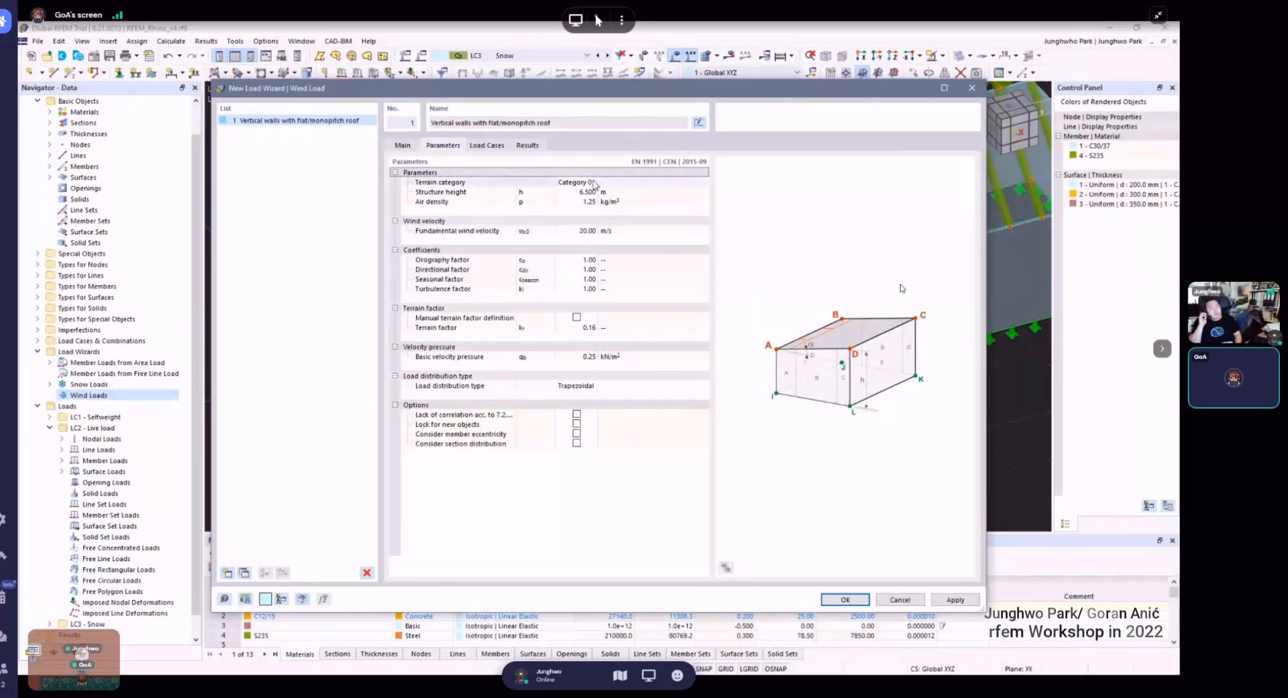
# - Create a new load case named Wind+_X for the wind perpendicular to Wall 1 (A-B)
pyautogui.click(494, 145)
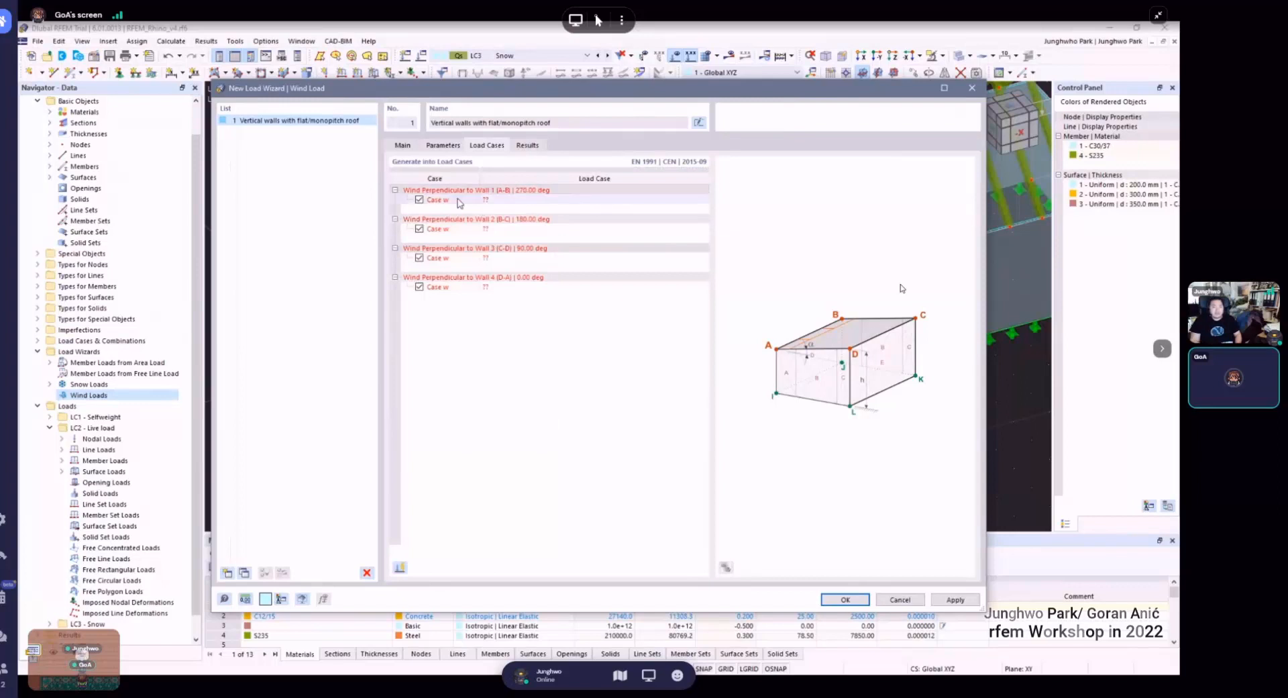
pyautogui.click(524, 200)
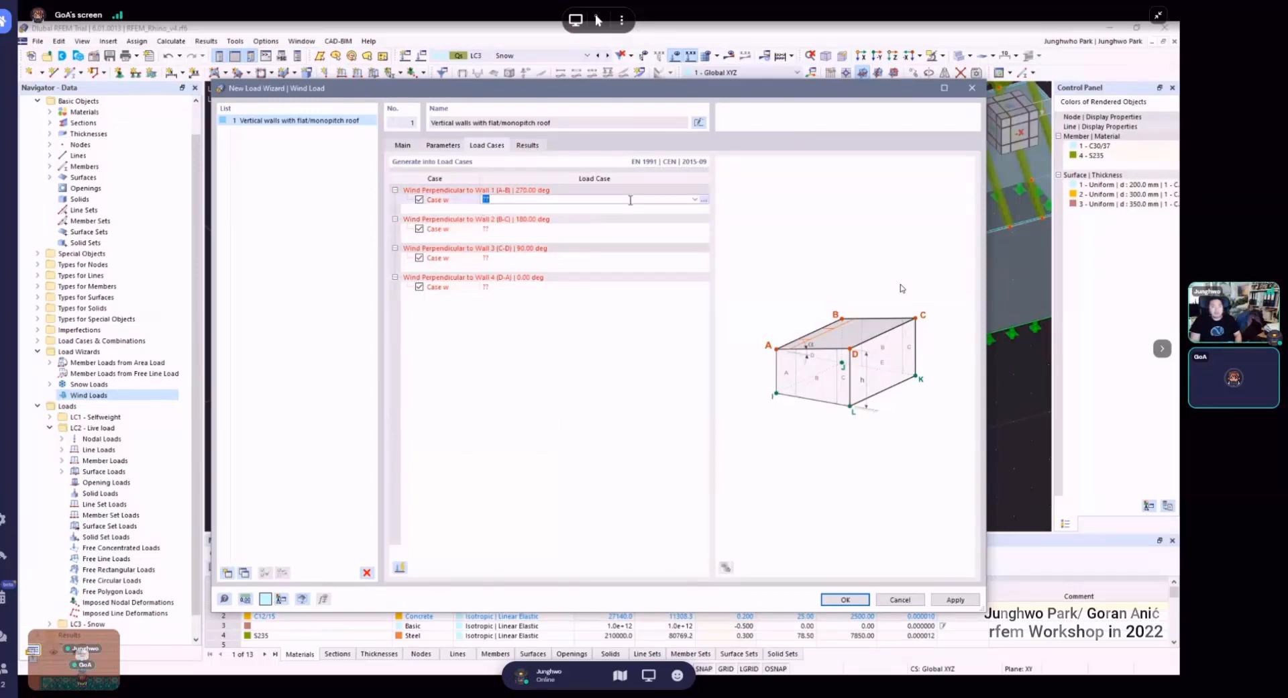
pyautogui.click(696, 199)
pyautogui.click(647, 218)
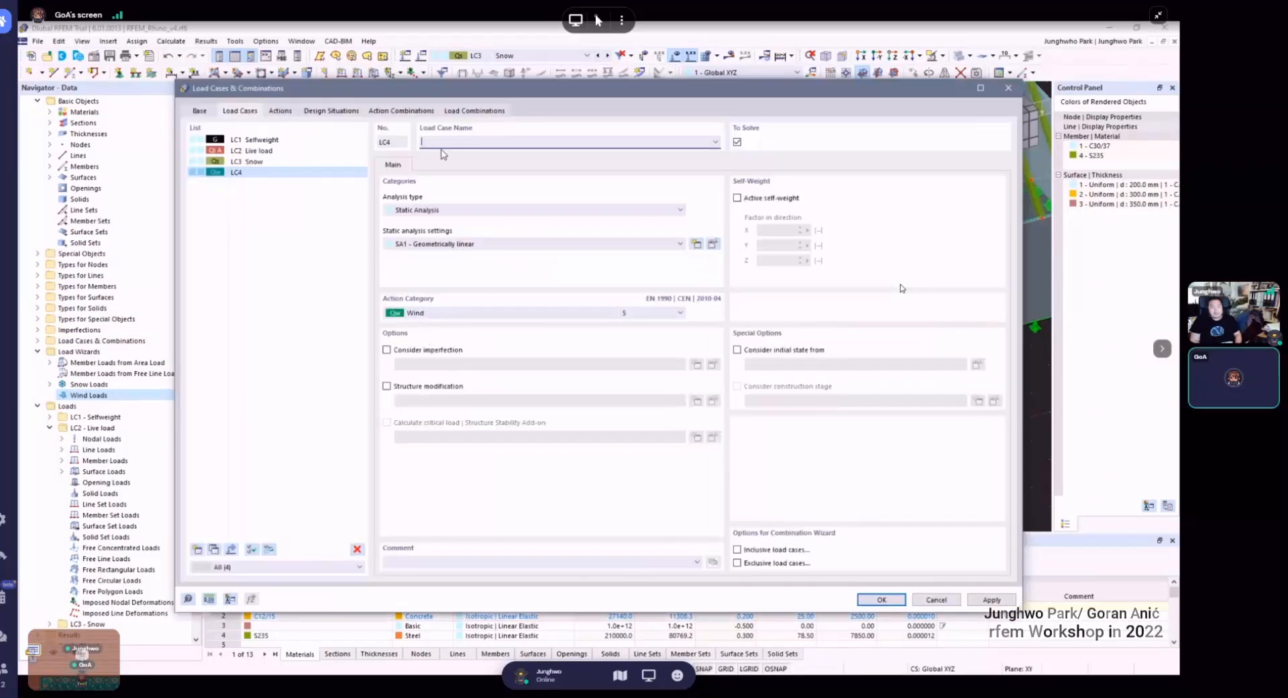
pyautogui.write('Wind')
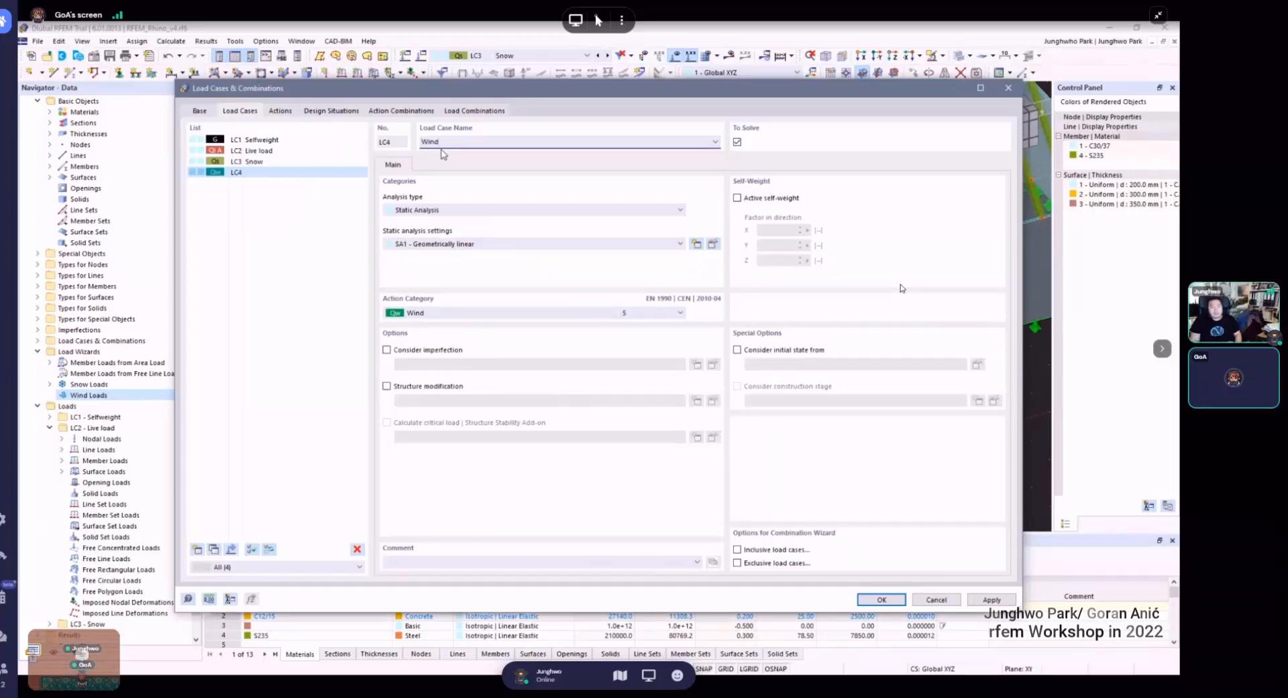
pyautogui.write('_x')
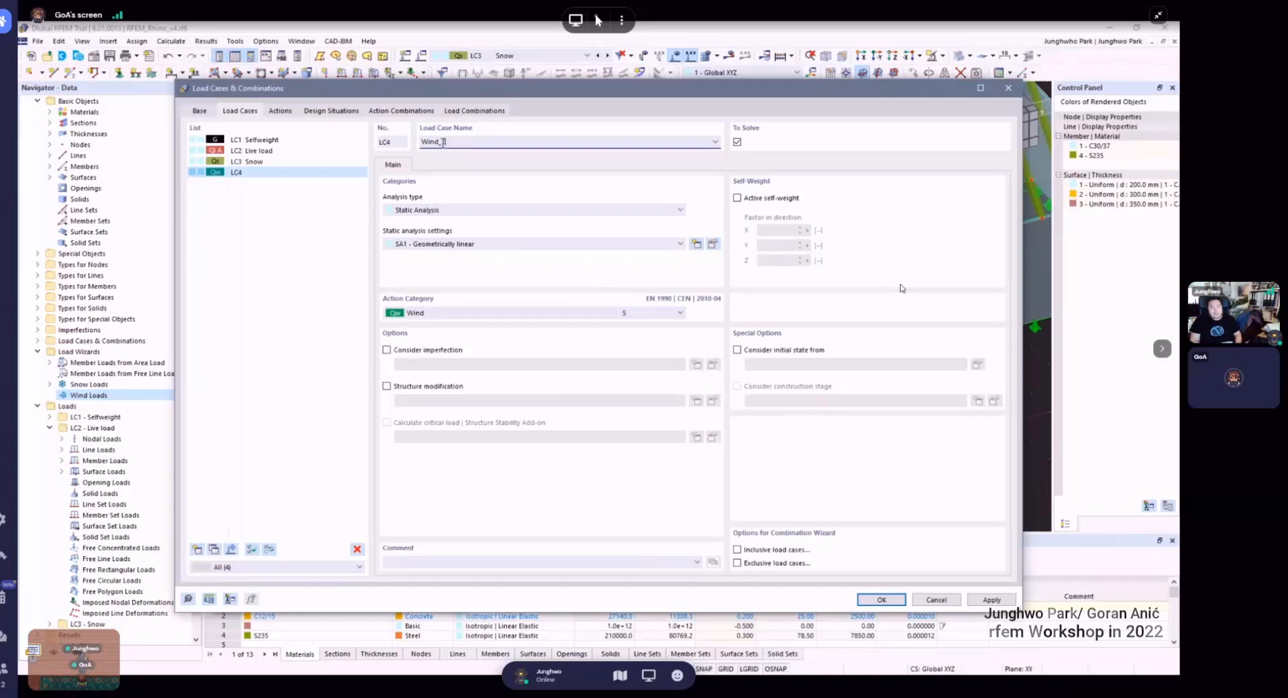
pyautogui.click(439, 144)
pyautogui.click(442, 142)
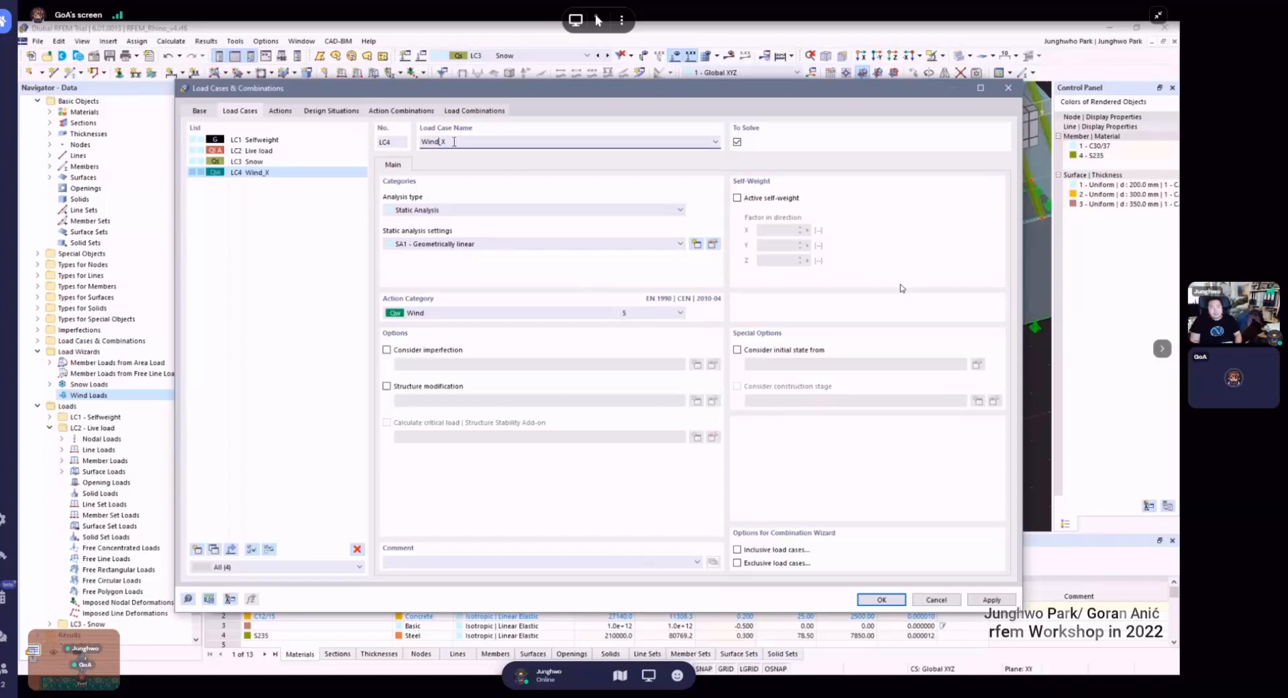
pyautogui.write('+')
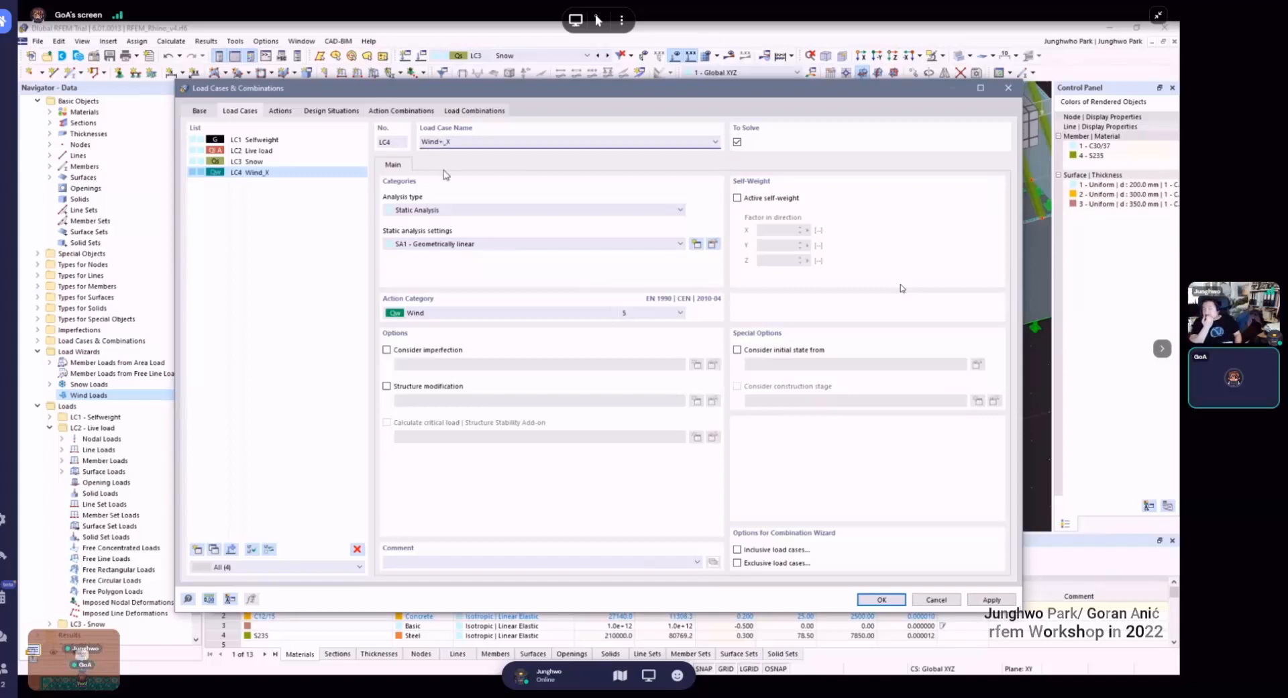
pyautogui.click(307, 188)
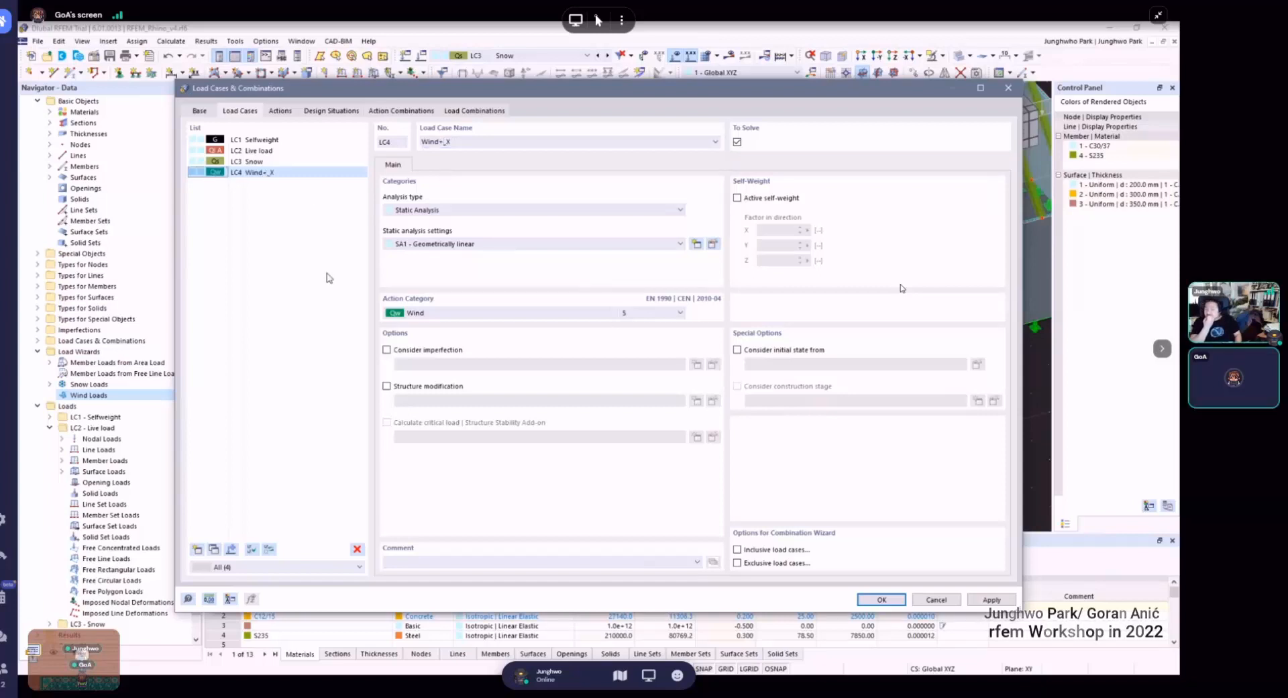
pyautogui.click(879, 599)
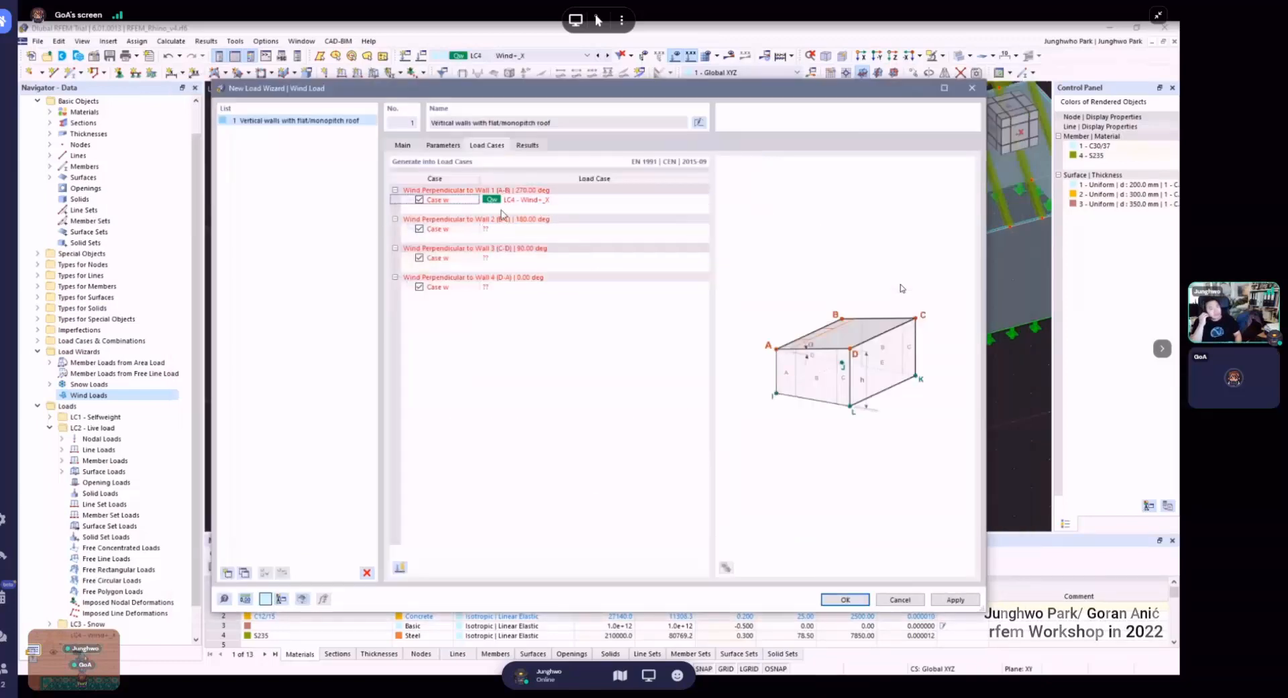
# - Create a new load case named Wind-_X for the wind perpendicular to Wall 2 (B-C)
pyautogui.click(505, 219)
pyautogui.click(578, 229)
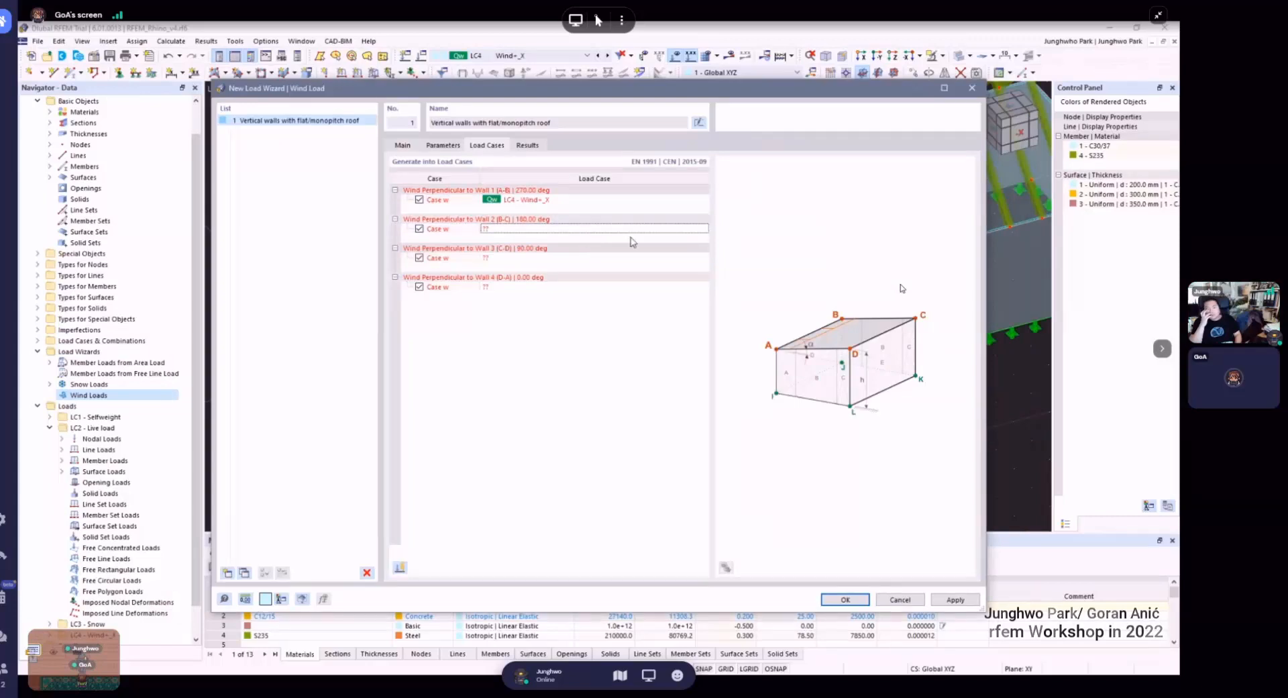
pyautogui.click(648, 230)
pyautogui.click(696, 229)
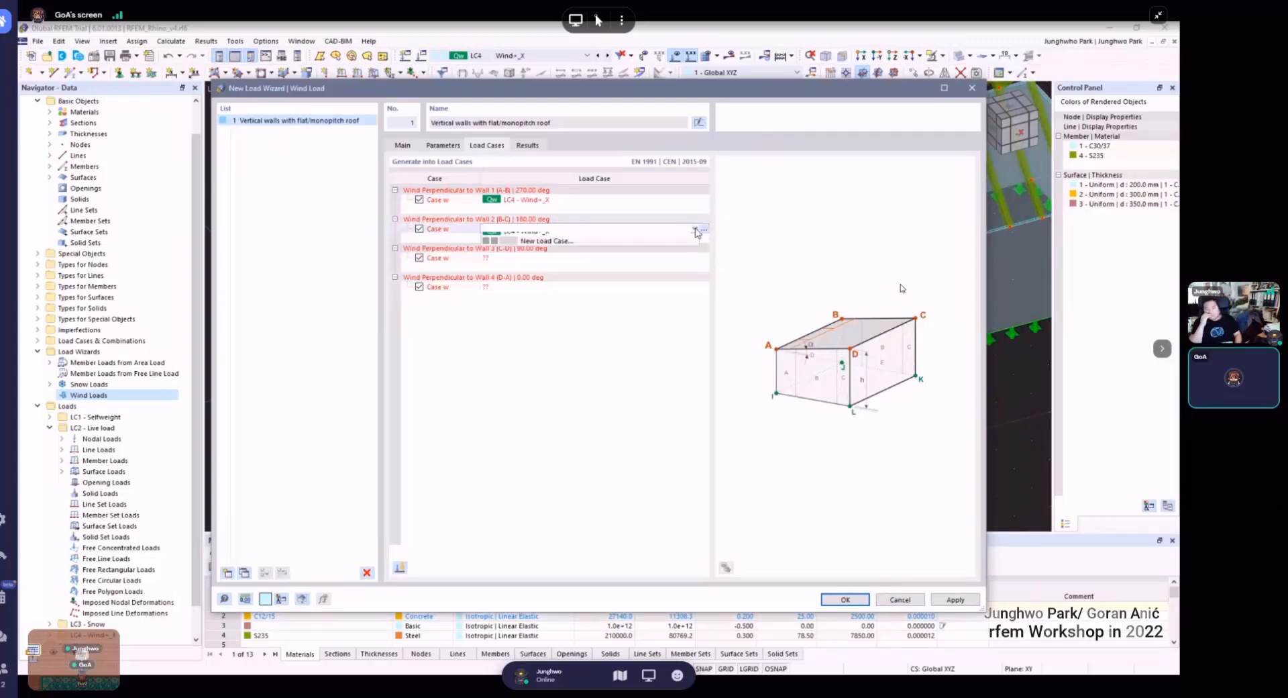
pyautogui.click(659, 246)
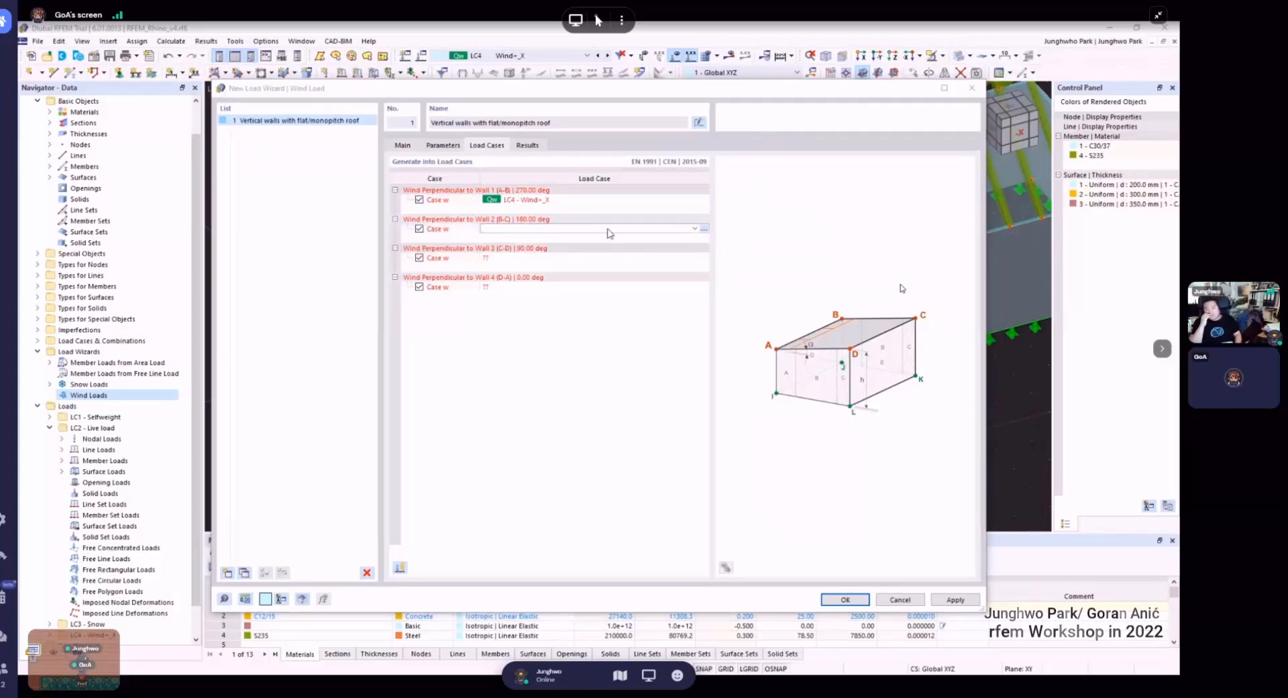
pyautogui.moveTo(547, 98); pyautogui.dragTo(605, 433)
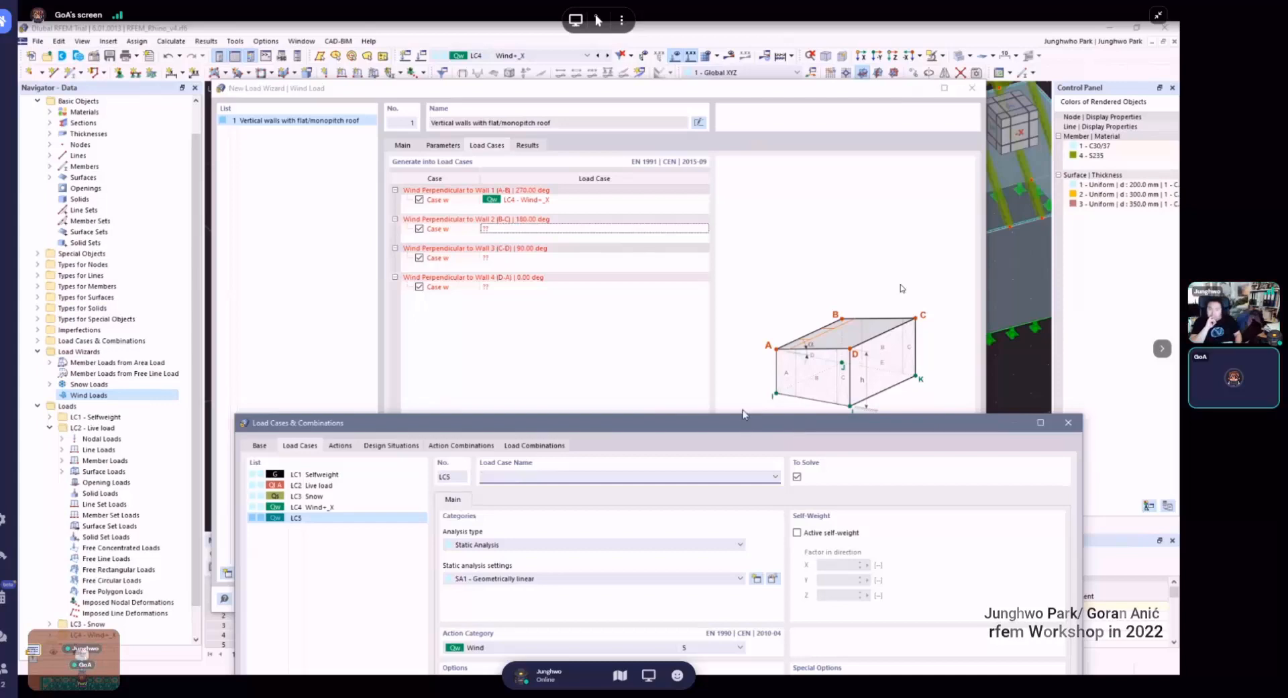
pyautogui.moveTo(746, 422); pyautogui.dragTo(718, 206)
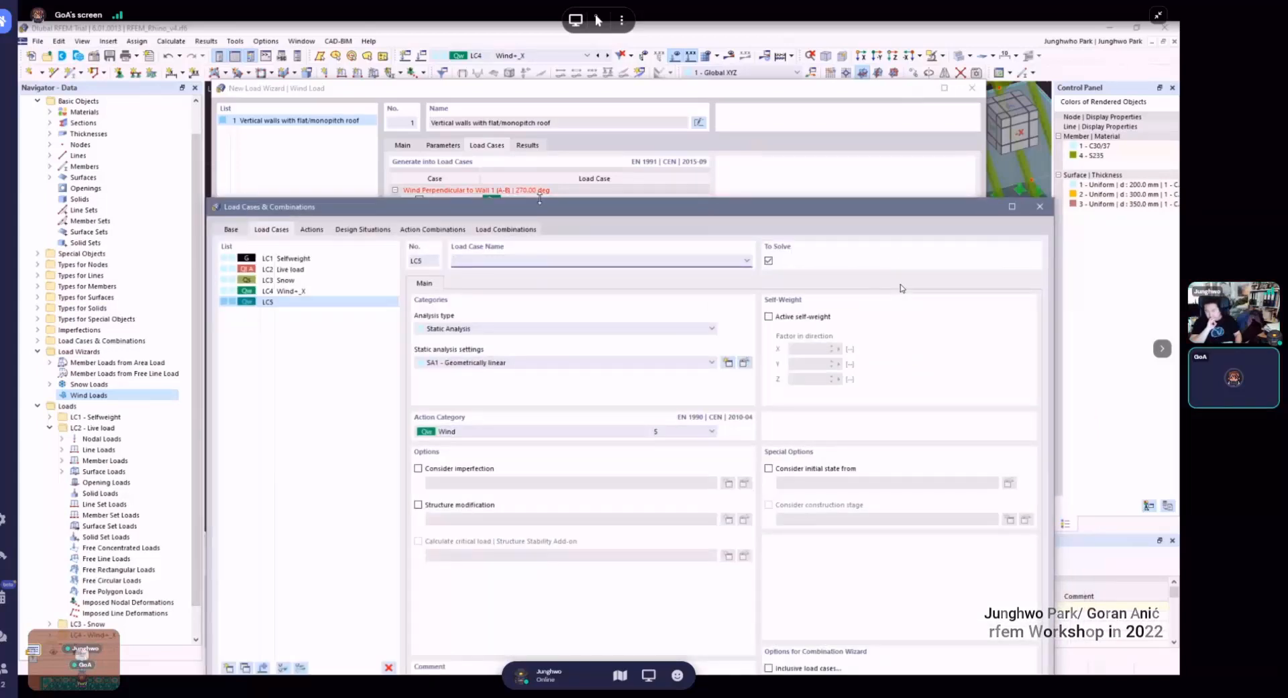
pyautogui.moveTo(544, 210); pyautogui.dragTo(582, 266)
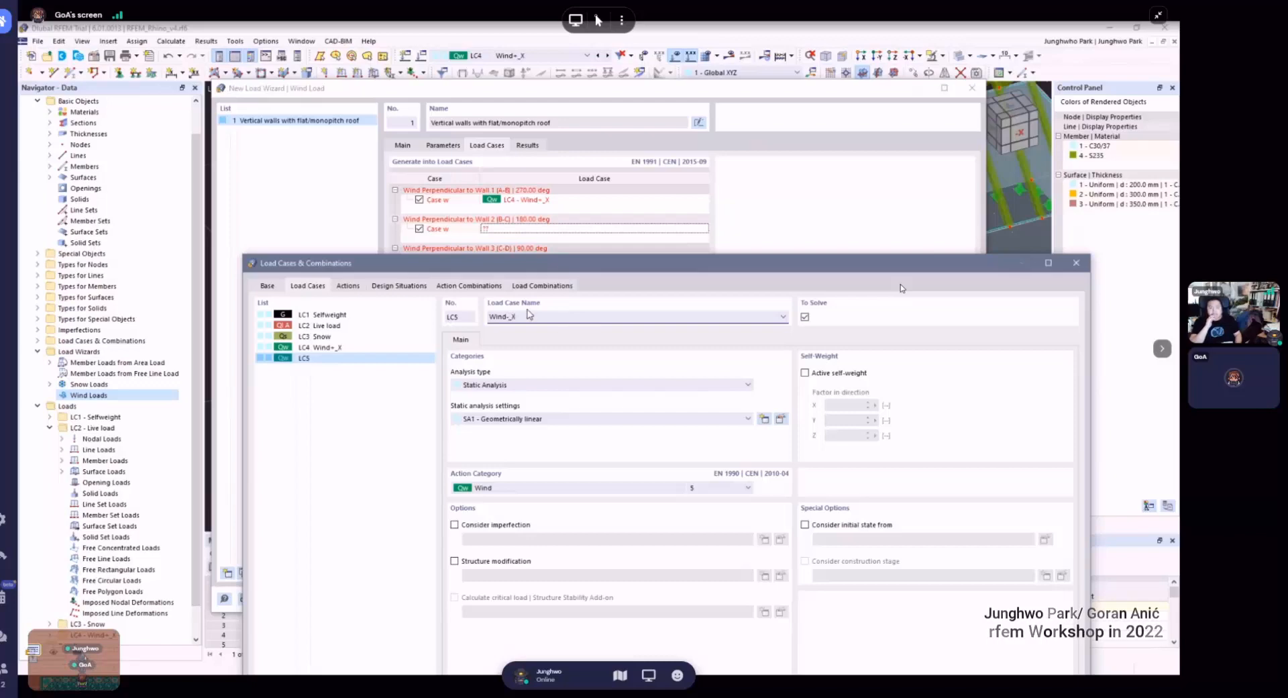
pyautogui.moveTo(537, 267); pyautogui.dragTo(542, 163)
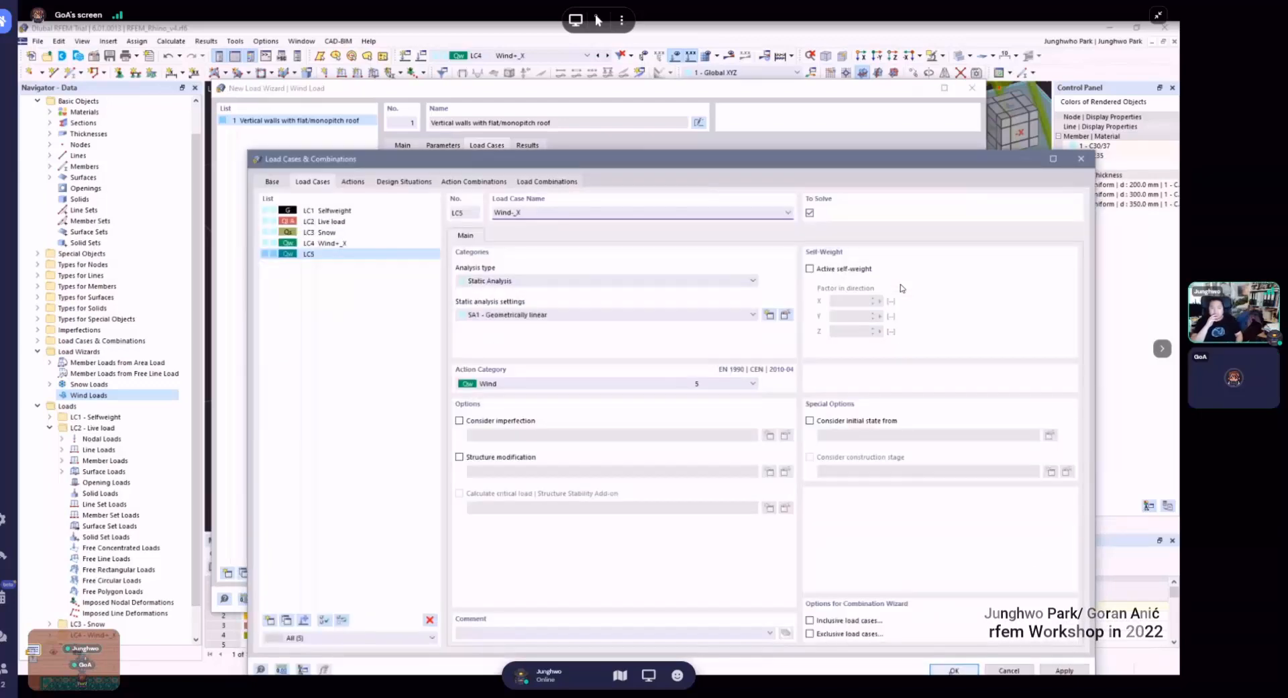
pyautogui.click(953, 669)
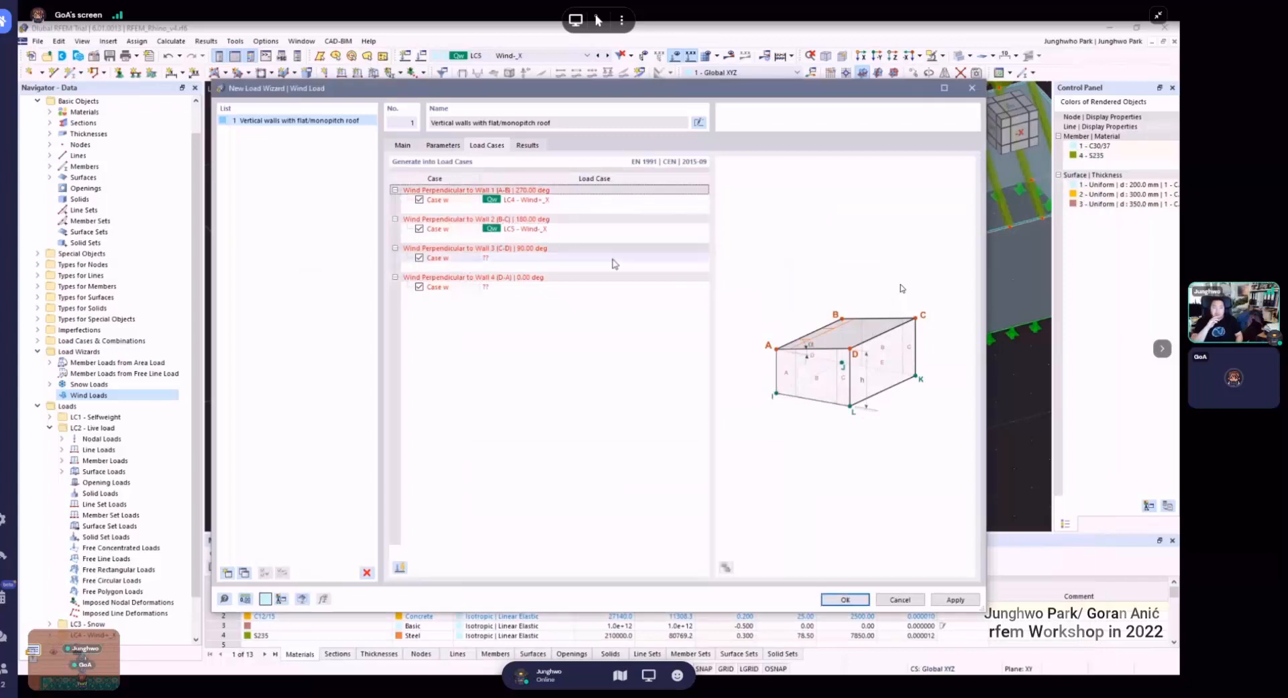
pyautogui.click(660, 258)
pyautogui.click(695, 257)
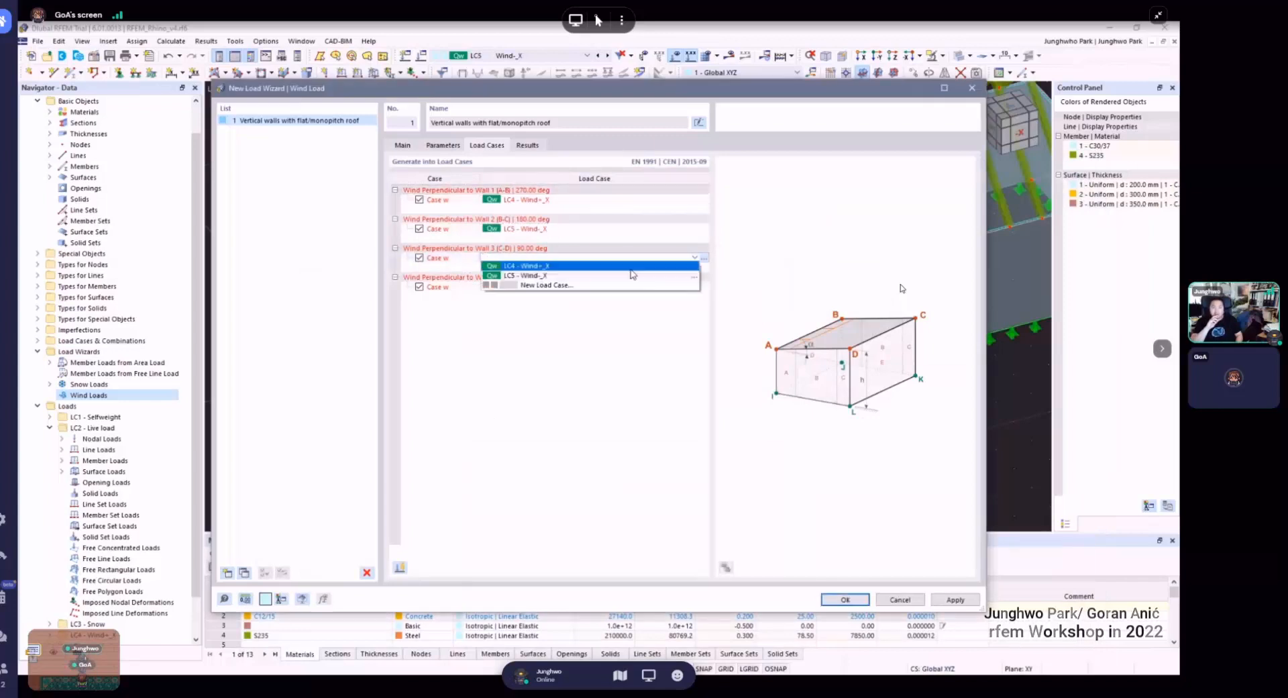
pyautogui.click(602, 287)
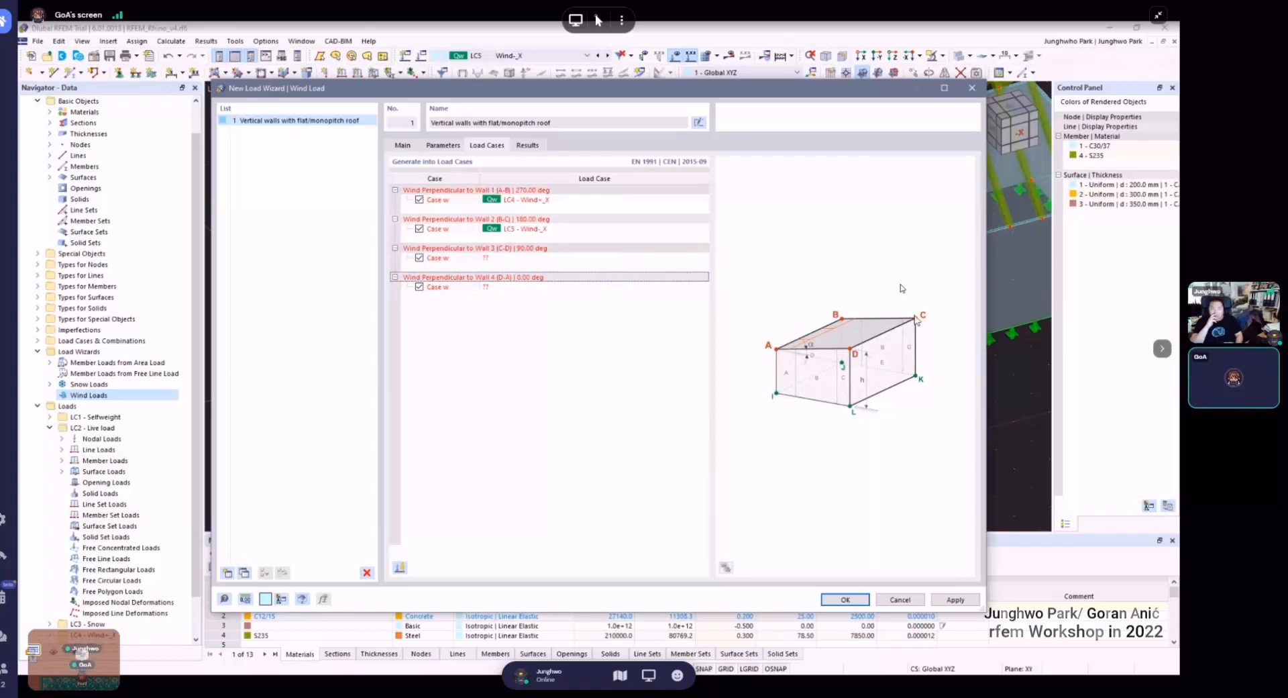
pyautogui.click(510, 229)
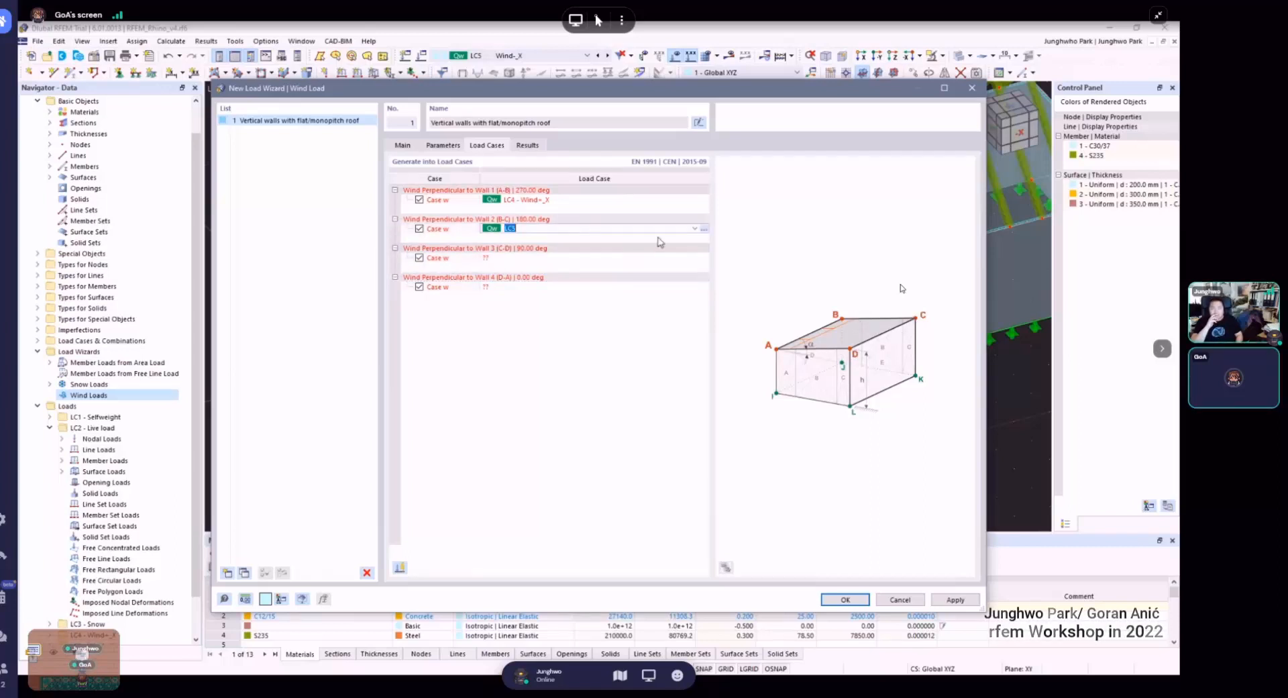
pyautogui.click(698, 229)
pyautogui.click(698, 232)
pyautogui.click(604, 258)
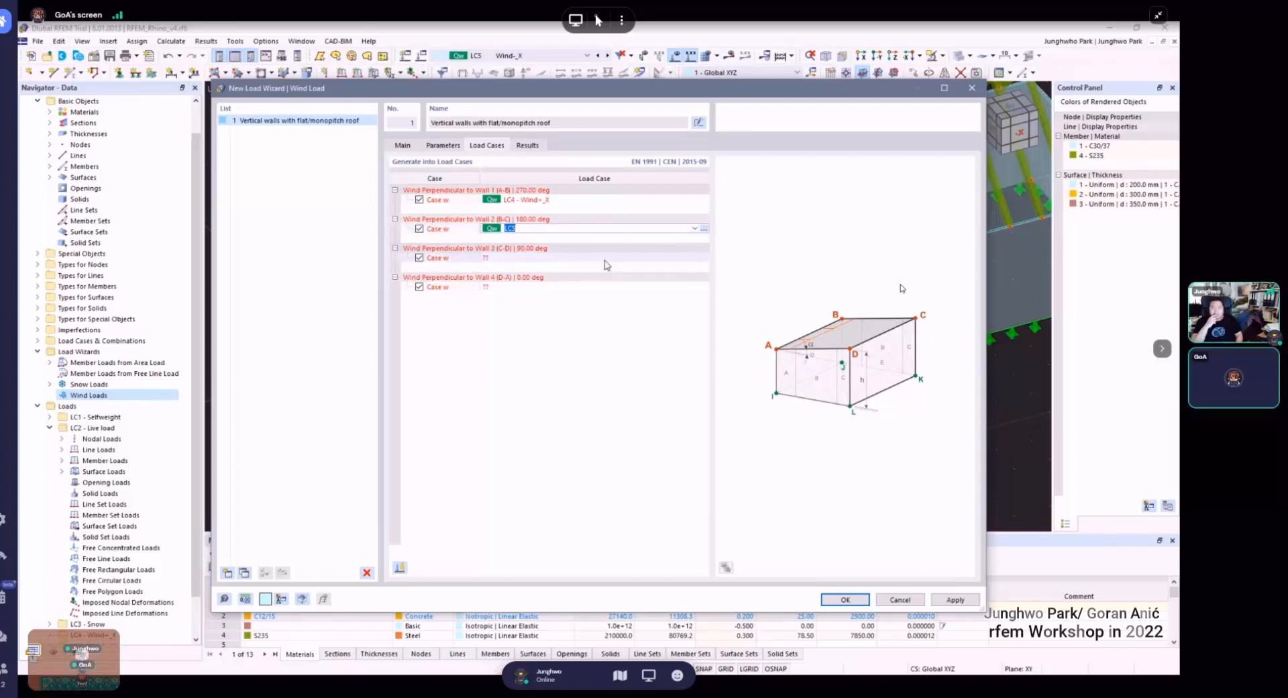
pyautogui.click(696, 258)
pyautogui.click(646, 286)
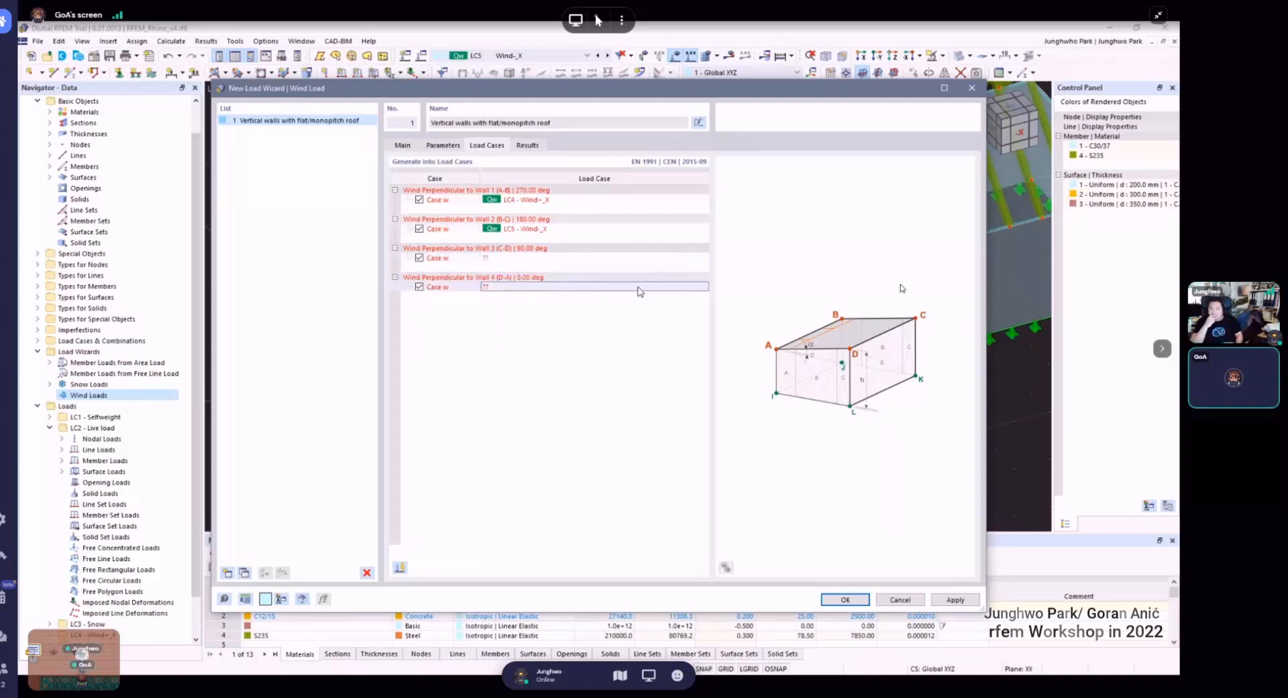
# - Create a new load case named Wind_+Y for the wind perpendicular to Wall 3 (C-D)
pyautogui.click(695, 260)
pyautogui.click(695, 258)
pyautogui.click(536, 252)
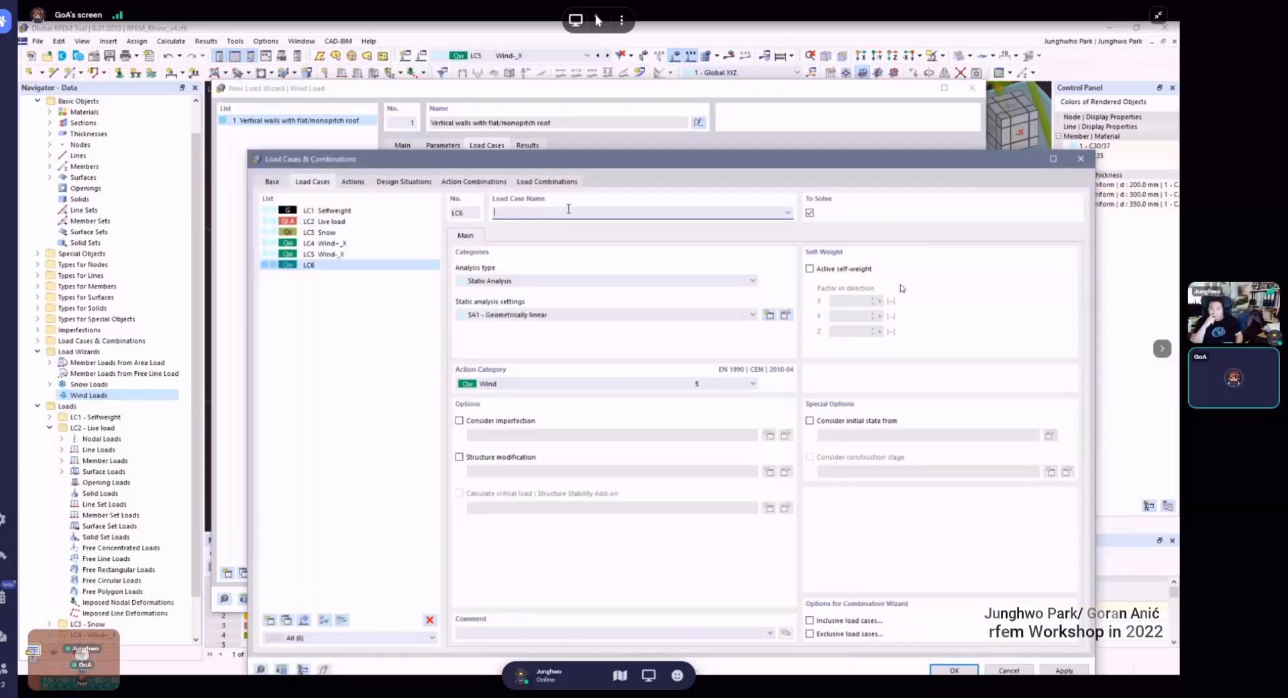
pyautogui.write('Wind_+Y')
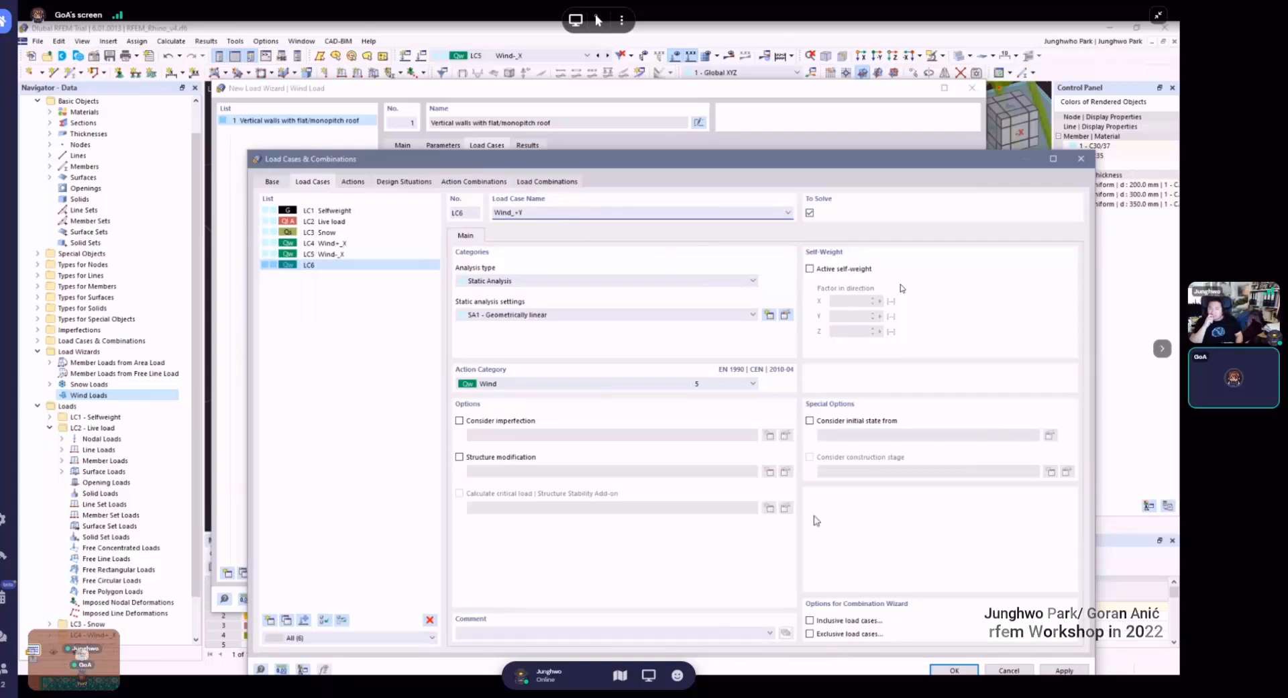
pyautogui.press('Return')
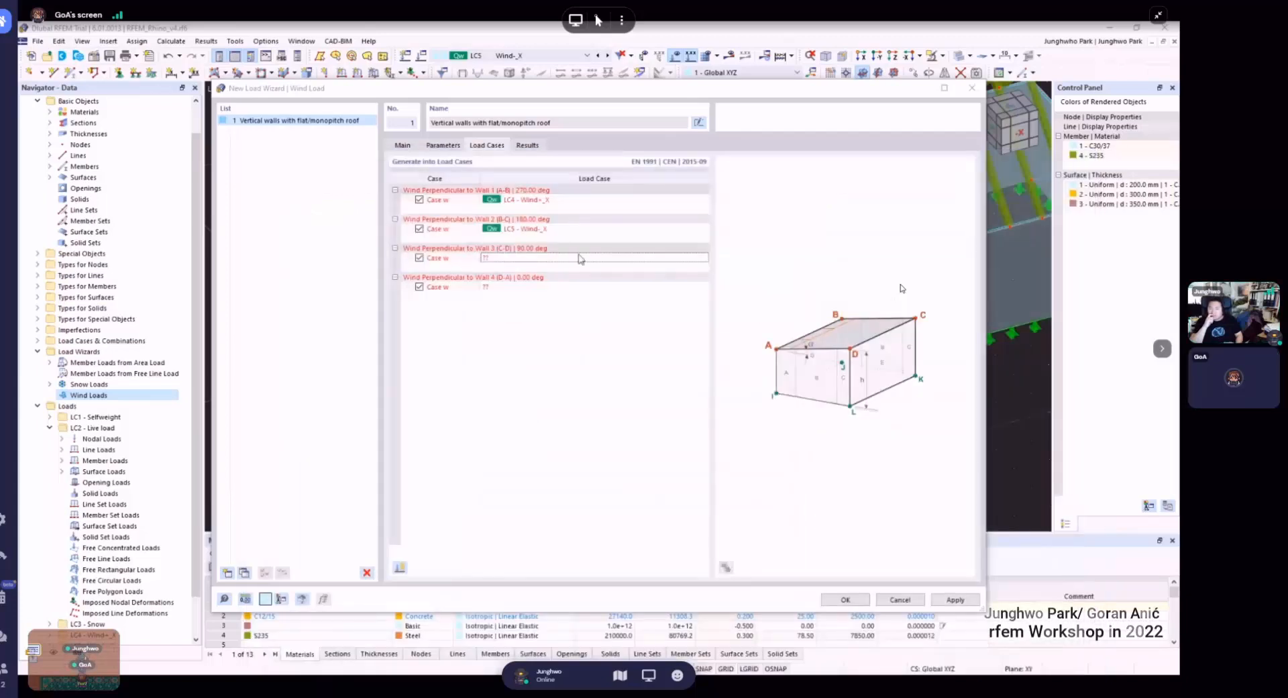
# - Reassign the directions so Wall 2 (B-C) uses LC6 - Wind_+Y and Wall 3 (C-D) uses LC5 - Wind-_X
pyautogui.click(695, 230)
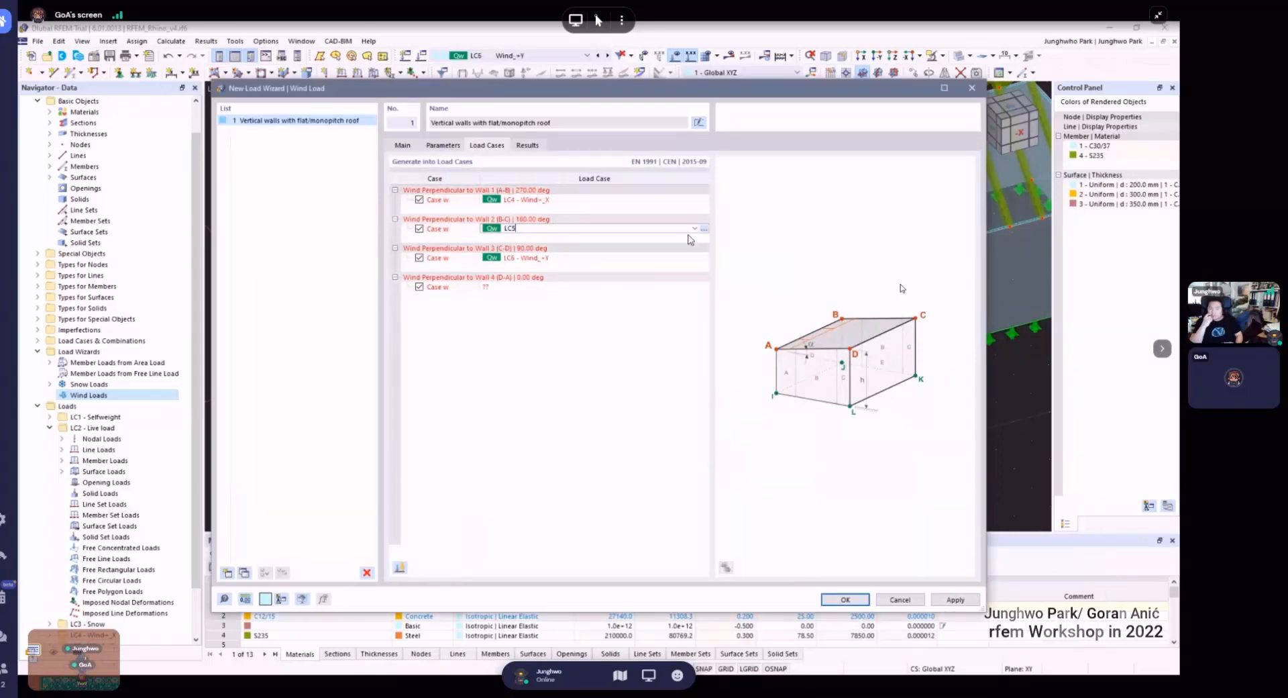
pyautogui.click(695, 228)
pyautogui.click(675, 263)
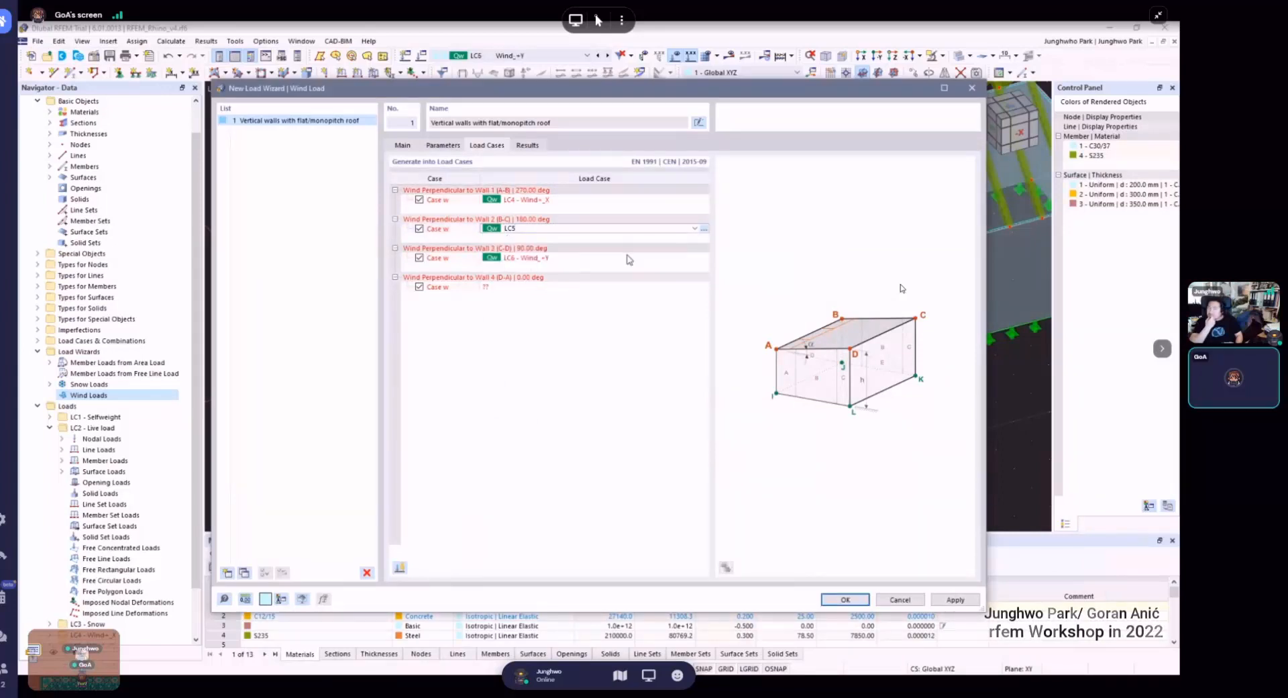
pyautogui.click(675, 260)
pyautogui.click(695, 257)
pyautogui.click(628, 299)
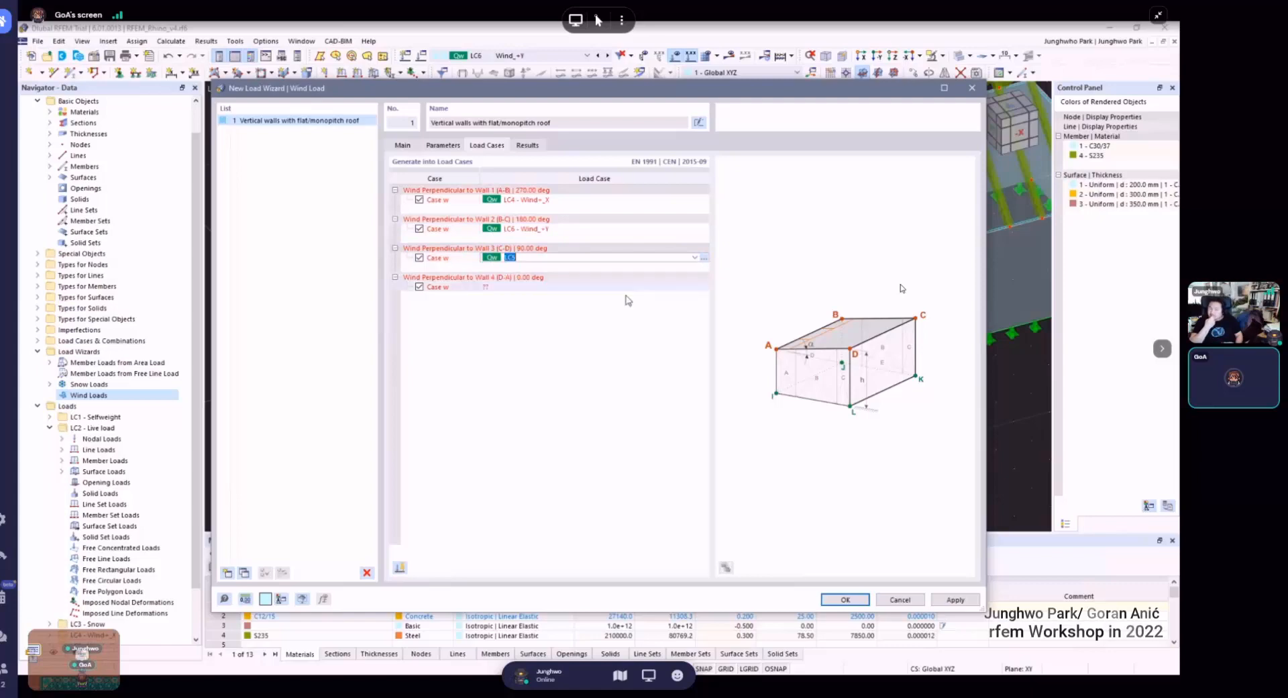
# - Create a new load case named Wind-_Y for the wind perpendicular to Wall 4 (D-A)
pyautogui.click(627, 289)
pyautogui.click(695, 288)
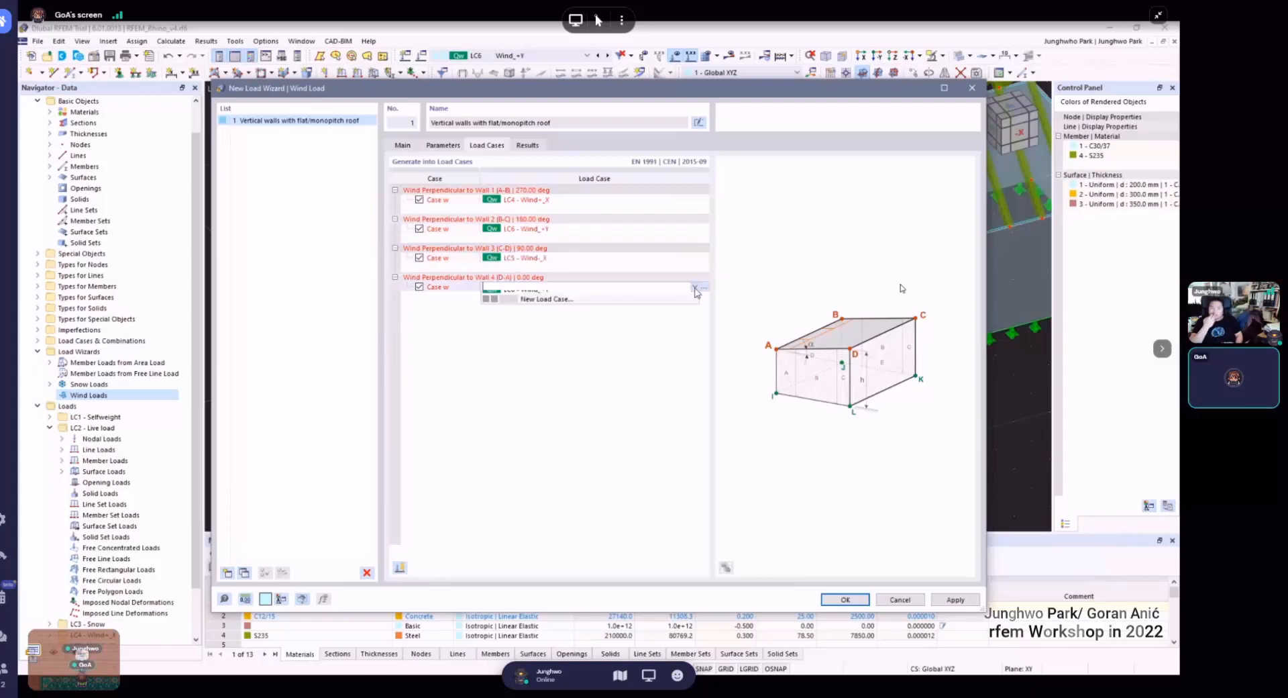
pyautogui.click(658, 320)
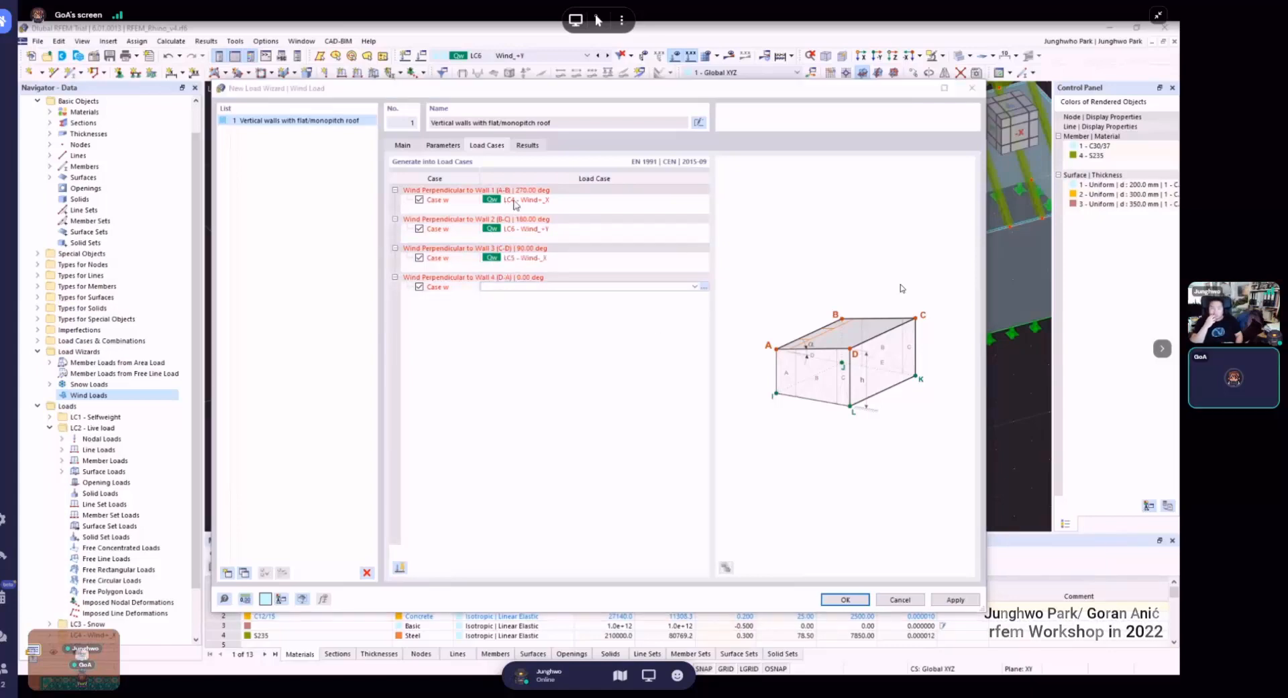
pyautogui.write('Wind-_Y')
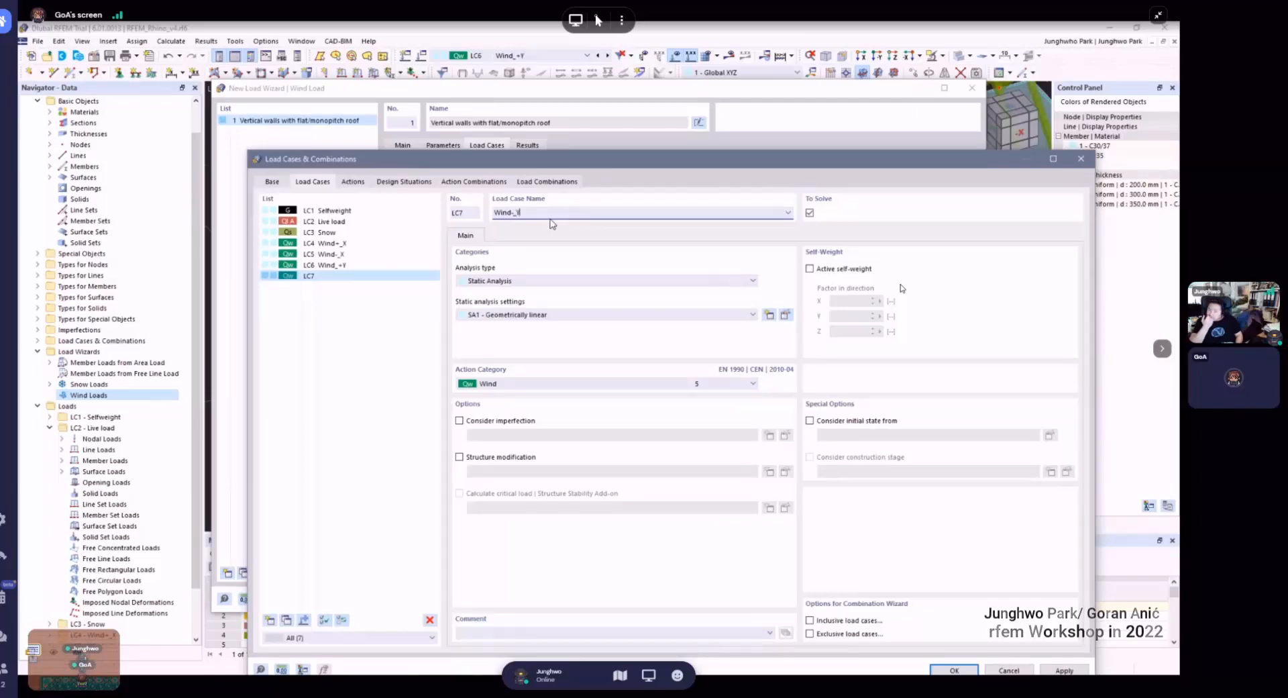
pyautogui.press('Return')
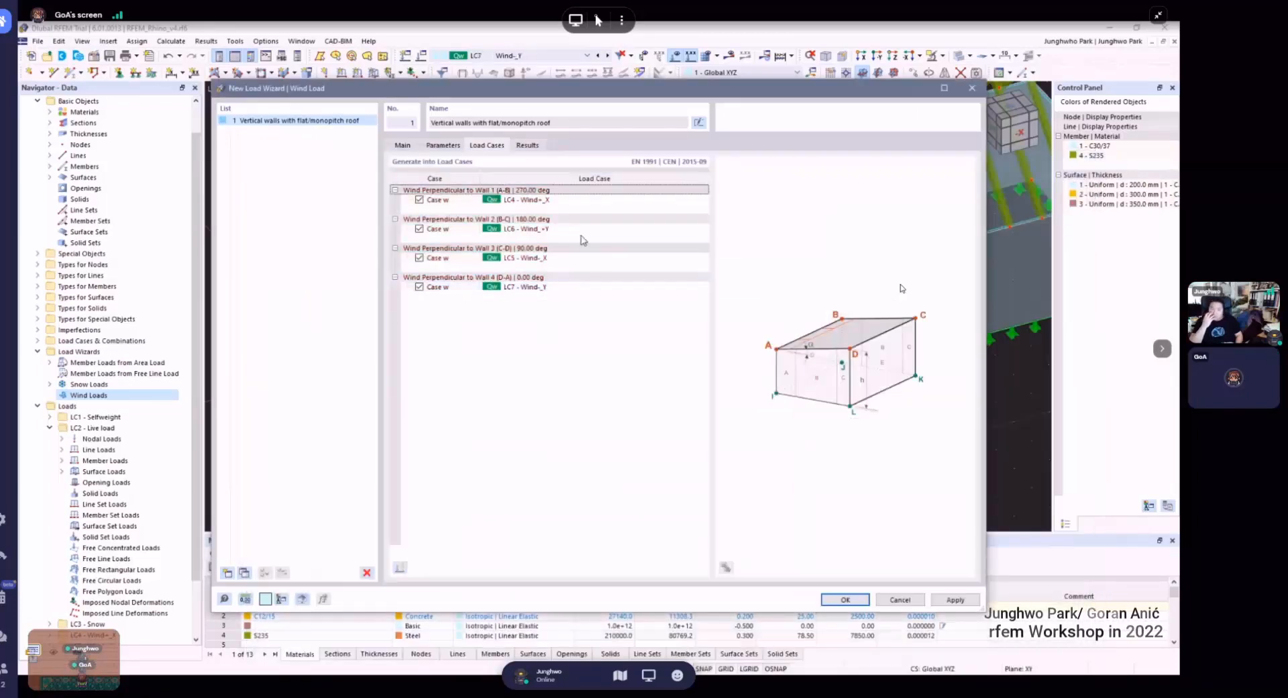
# - Try to accept the wind load wizard settings with load cases assigned to all four wall directions
pyautogui.click(845, 600)
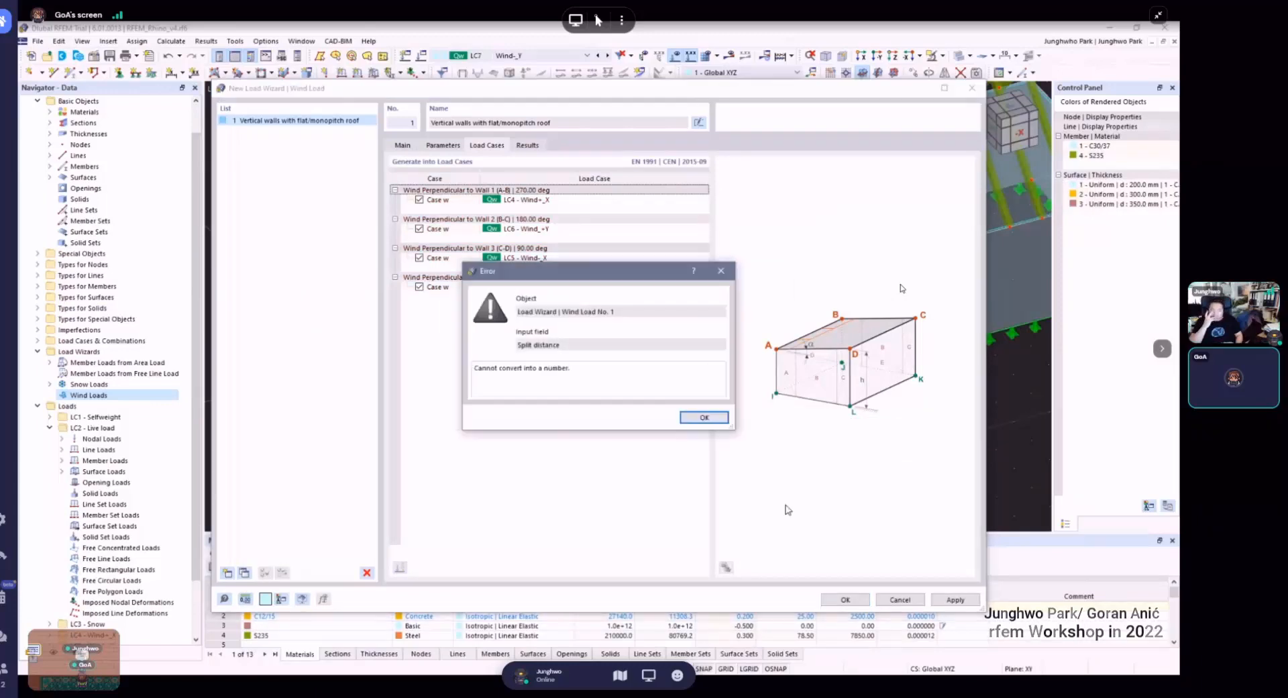
pyautogui.click(704, 420)
pyautogui.click(847, 599)
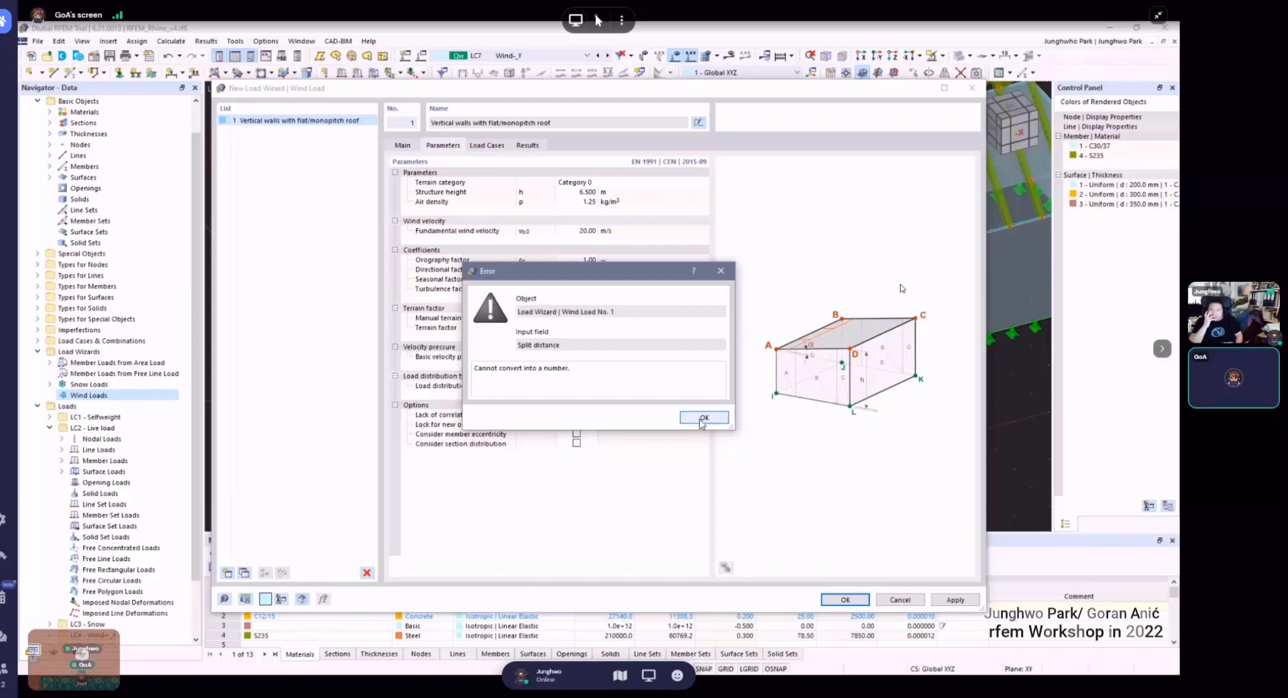
pyautogui.click(702, 419)
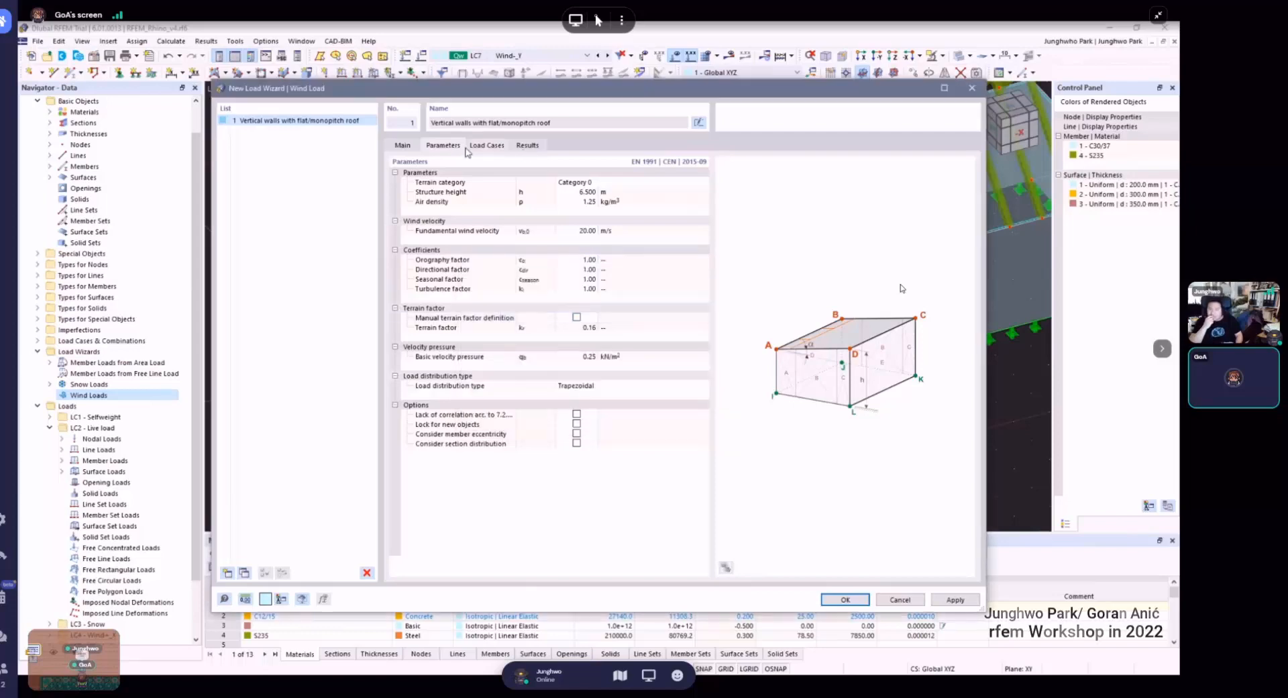
# - Review the wind load's main settings and parameters, and return to the load case assignments
pyautogui.click(402, 145)
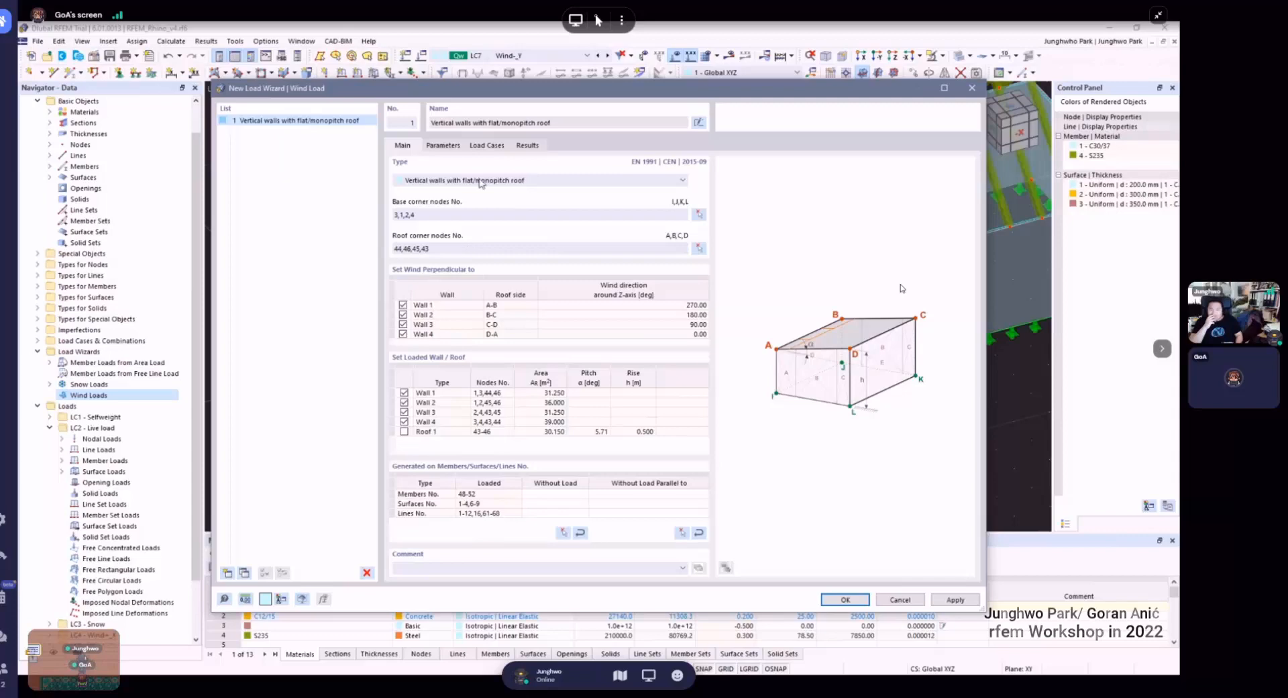
pyautogui.click(455, 146)
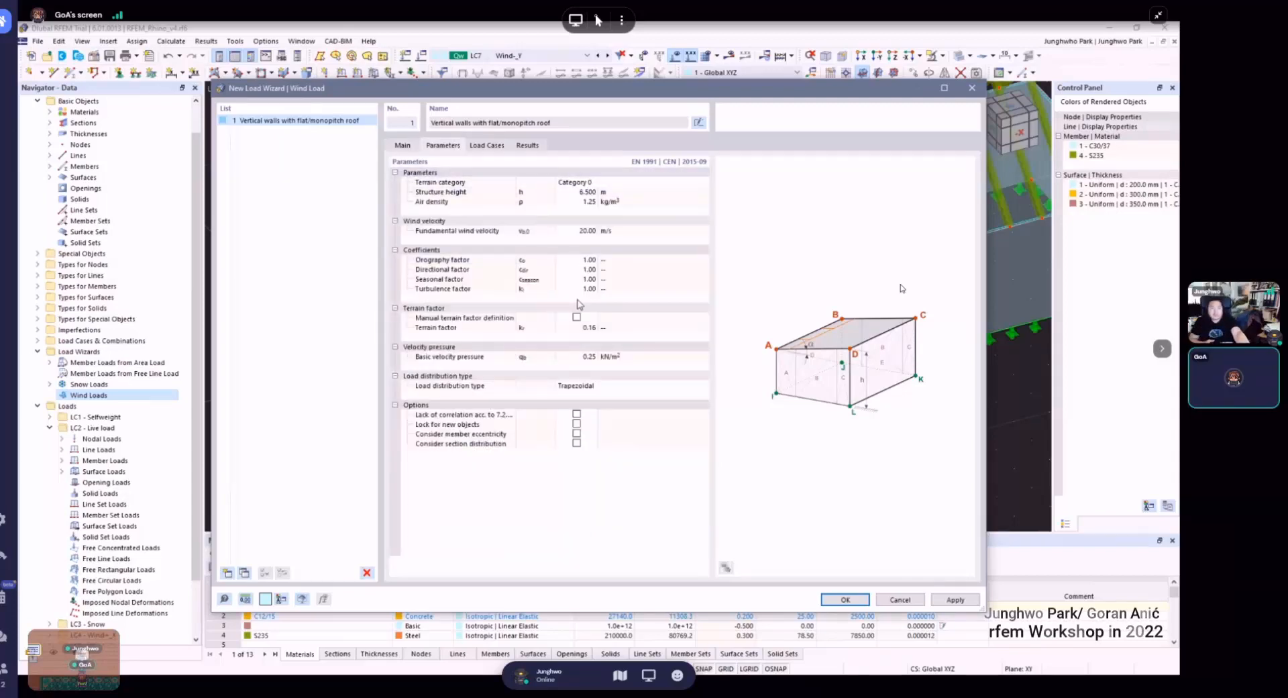
pyautogui.click(488, 146)
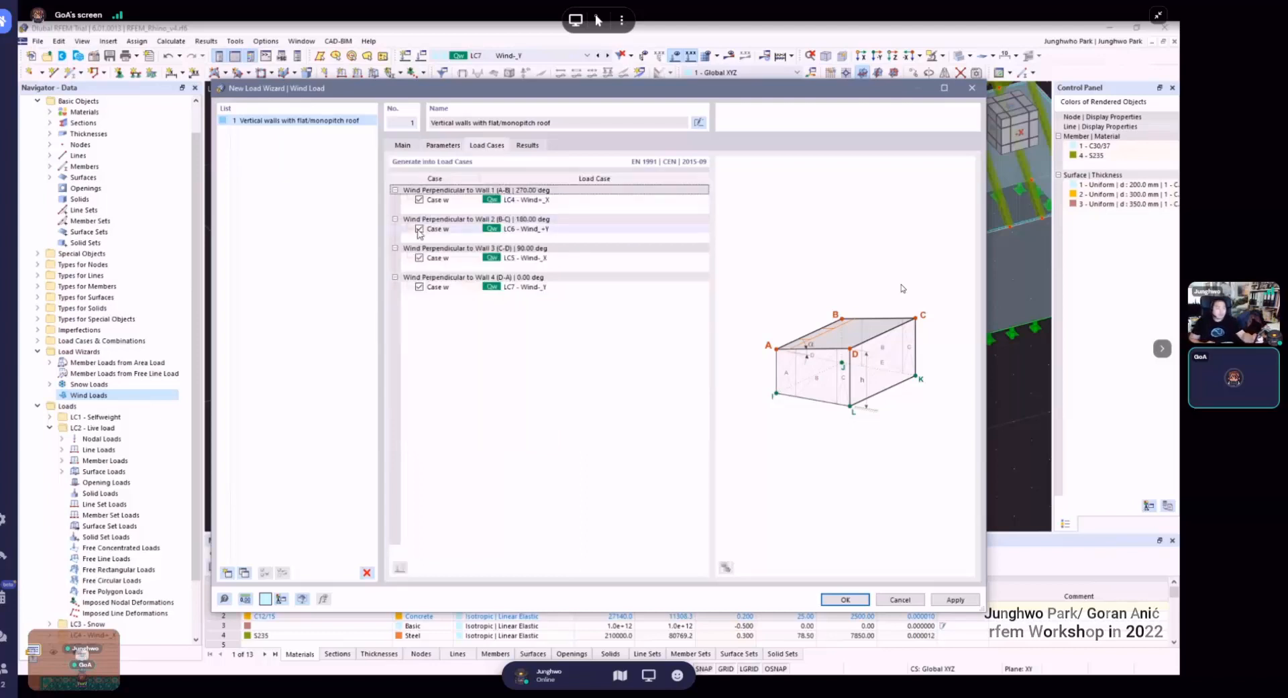
# - Deactivate and reactivate the wind cases for Walls 2, 3 and 4 to clear their load case assignments
pyautogui.click(419, 229)
pyautogui.click(419, 258)
pyautogui.click(419, 287)
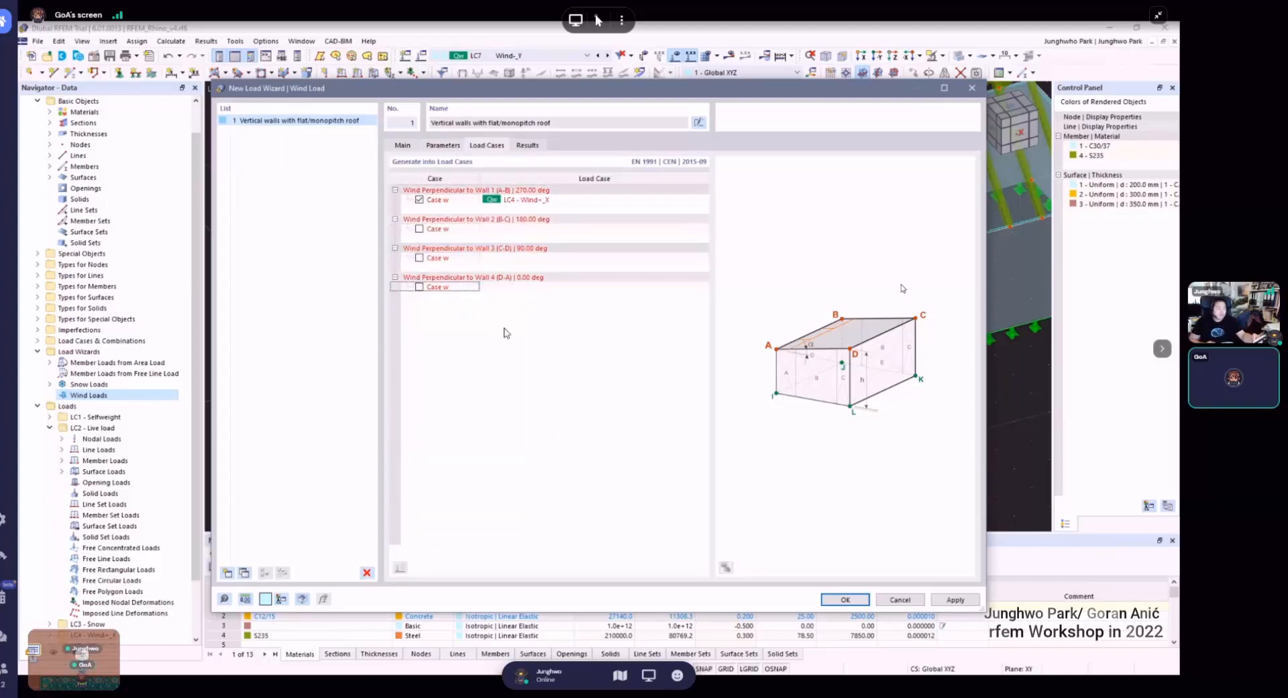
pyautogui.click(419, 229)
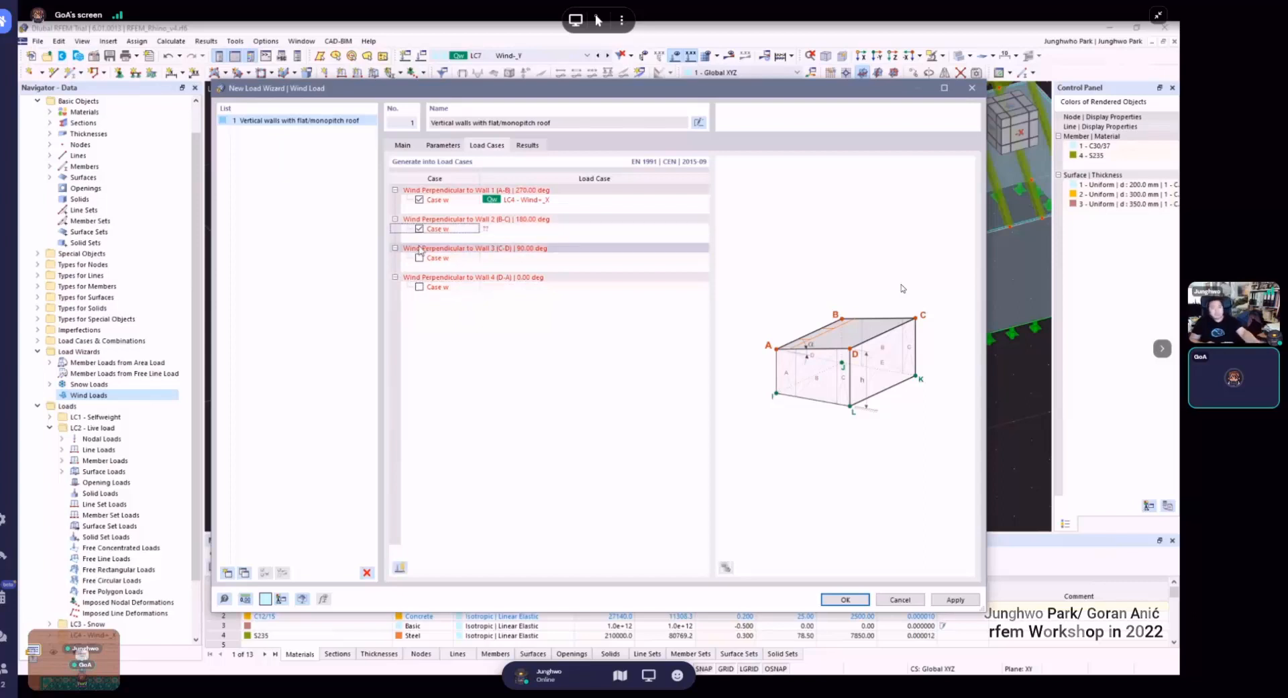
pyautogui.click(419, 258)
pyautogui.click(419, 287)
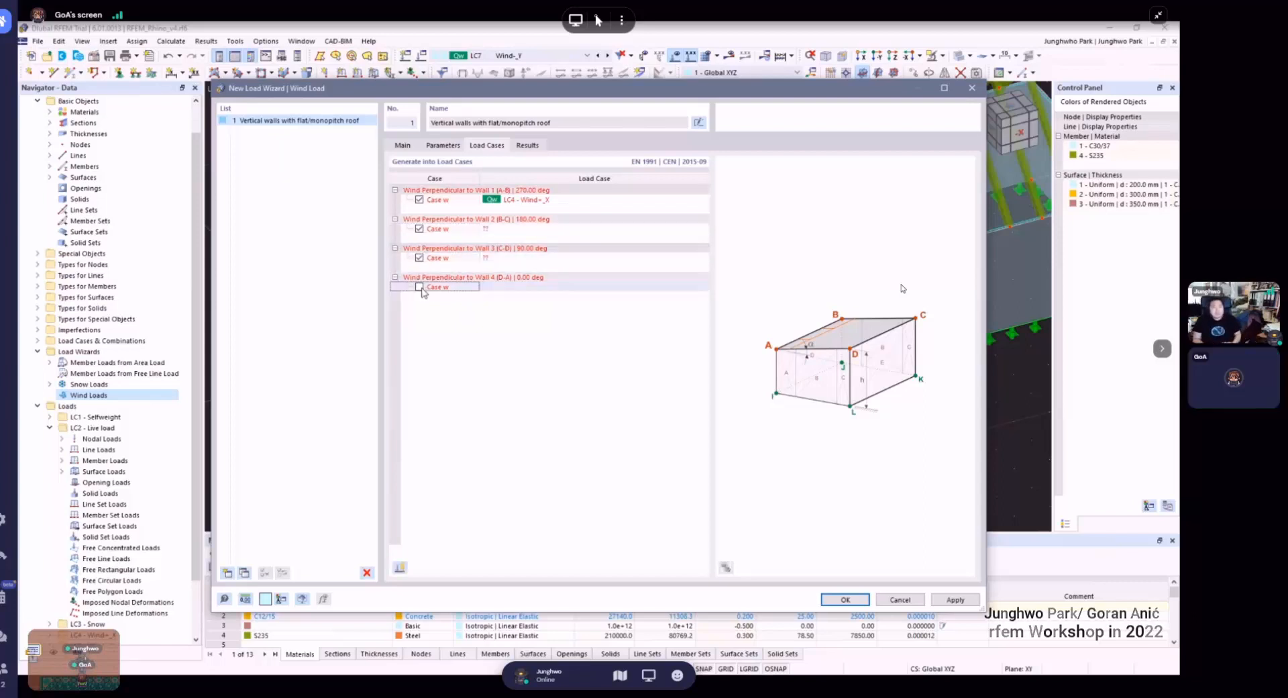
# - Try to assign the existing load case LC6 - Wind_+Y to the wind perpendicular to Wall 2 (B-C)
pyautogui.click(638, 229)
pyautogui.click(638, 229)
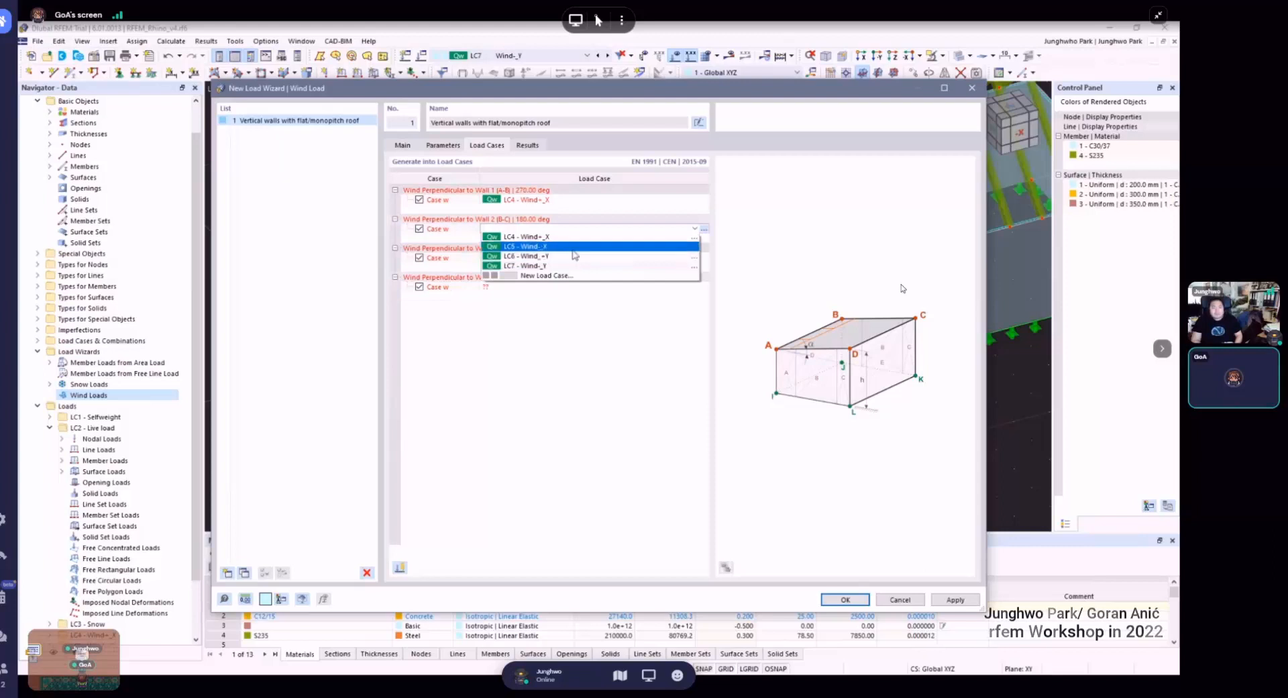
pyautogui.click(574, 251)
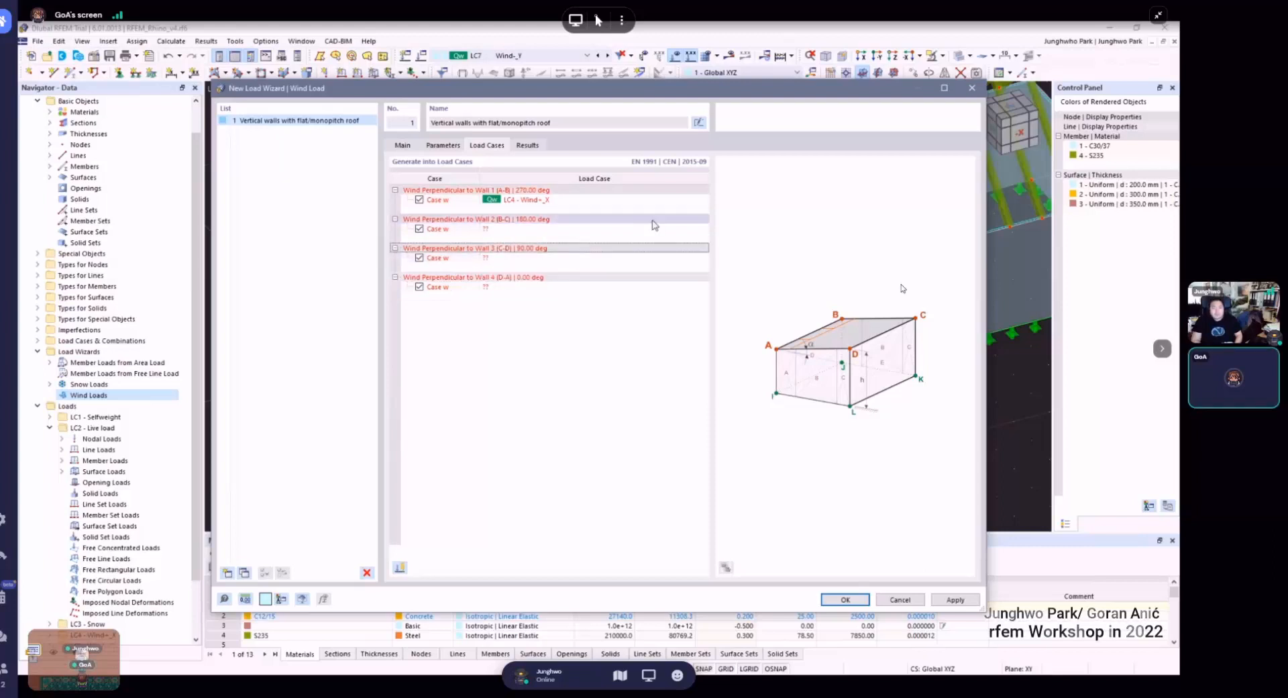
pyautogui.click(654, 227)
pyautogui.click(657, 229)
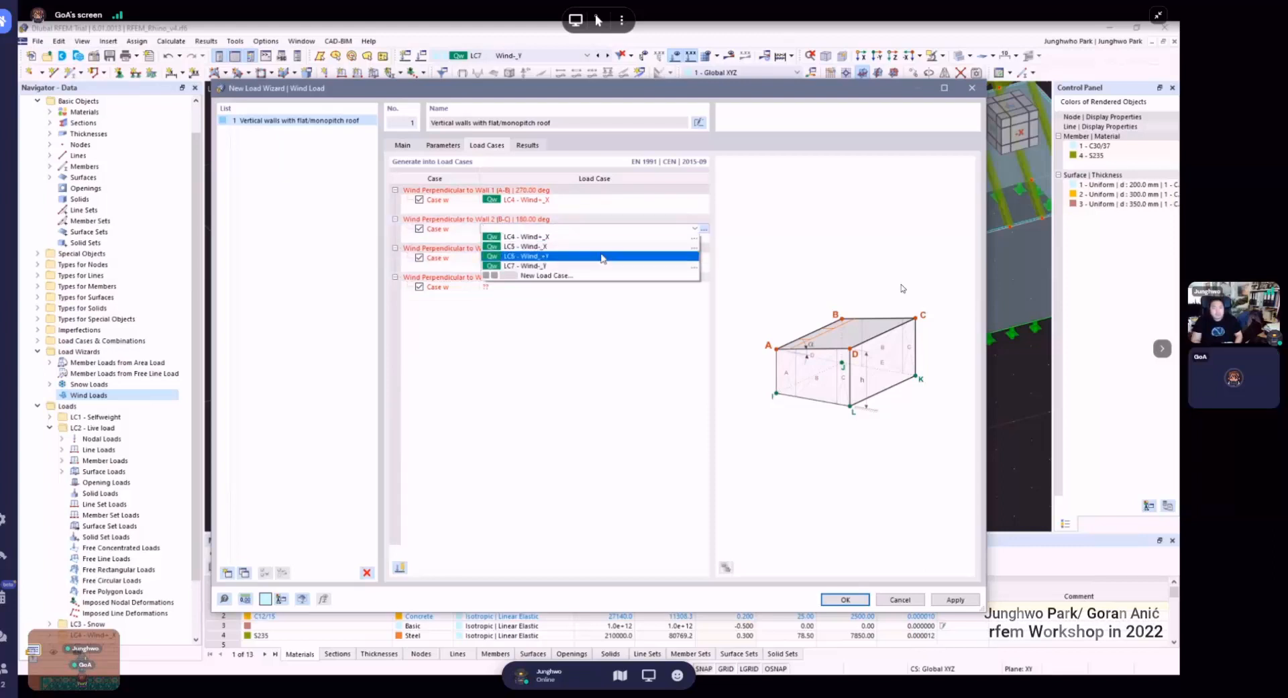
# - Deactivate the wind cases for Walls 2, 3 and 4 and try to apply the wizard with only Wall 1 active
pyautogui.click(419, 229)
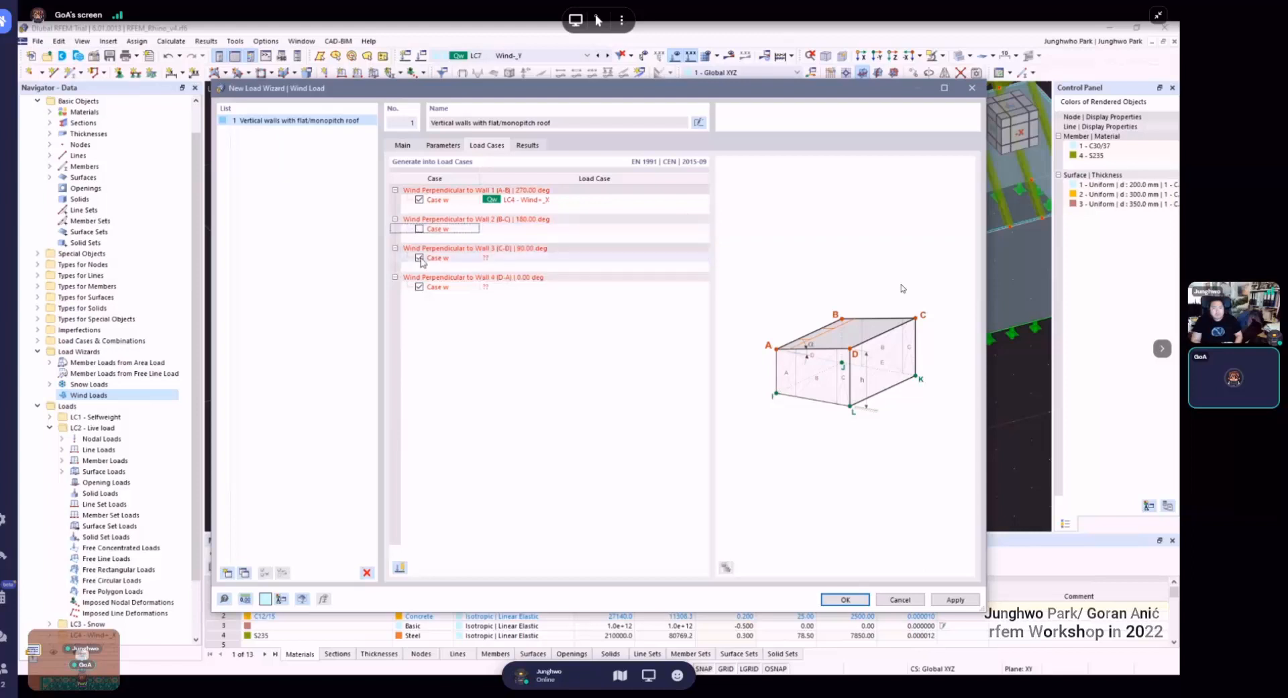
pyautogui.click(419, 258)
pyautogui.click(419, 287)
pyautogui.click(935, 600)
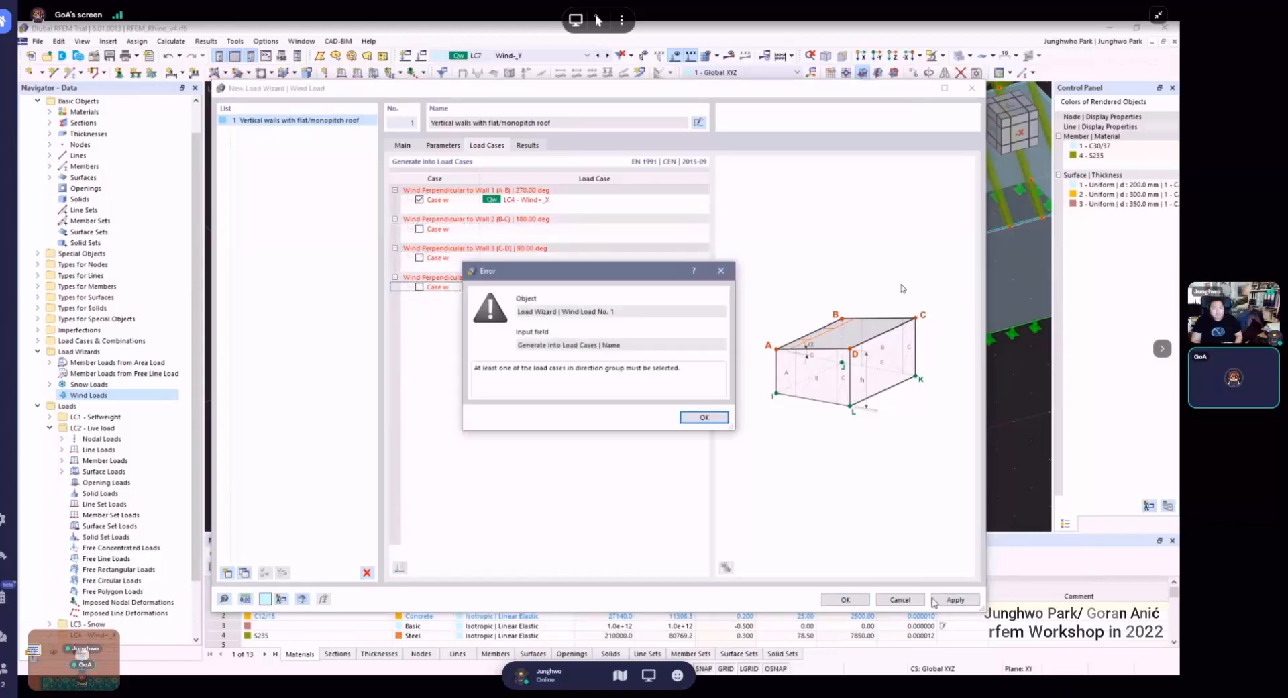
pyautogui.click(695, 421)
# - Reactivate the wind cases for Walls 2, 3 and 4 and assign LC6 - Wind_+Y to Wall 2 (B-C)
pyautogui.click(419, 228)
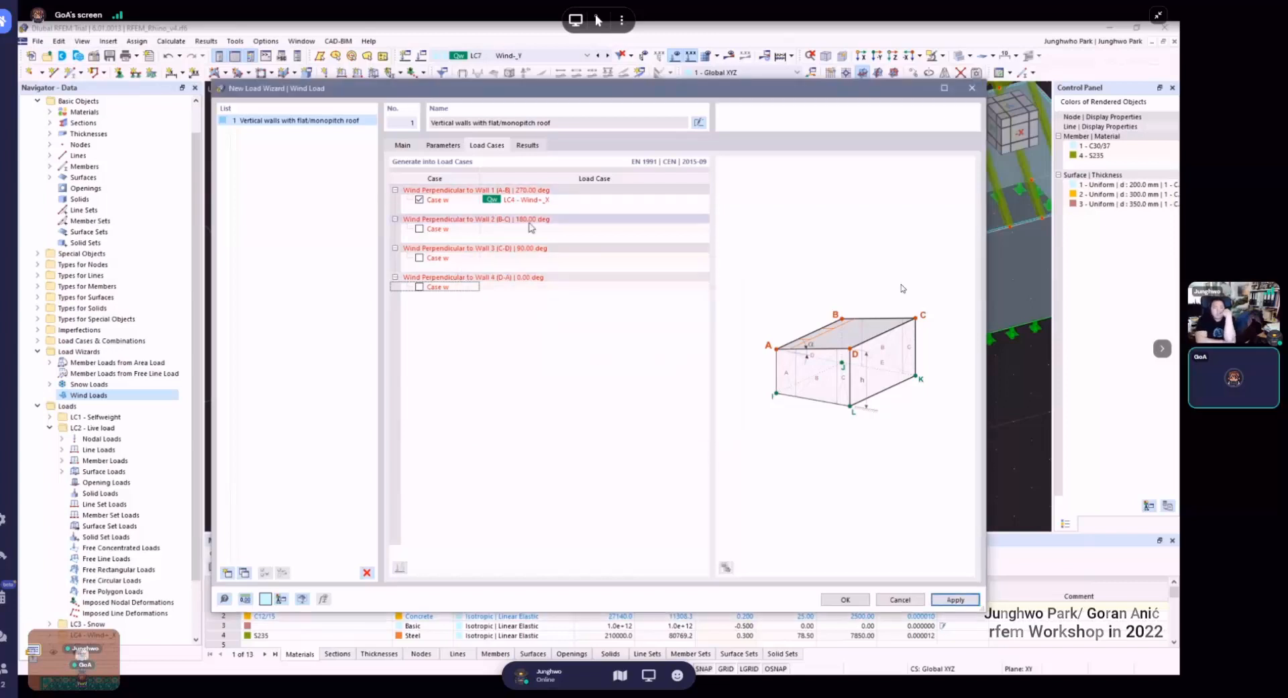
pyautogui.click(419, 258)
pyautogui.click(419, 287)
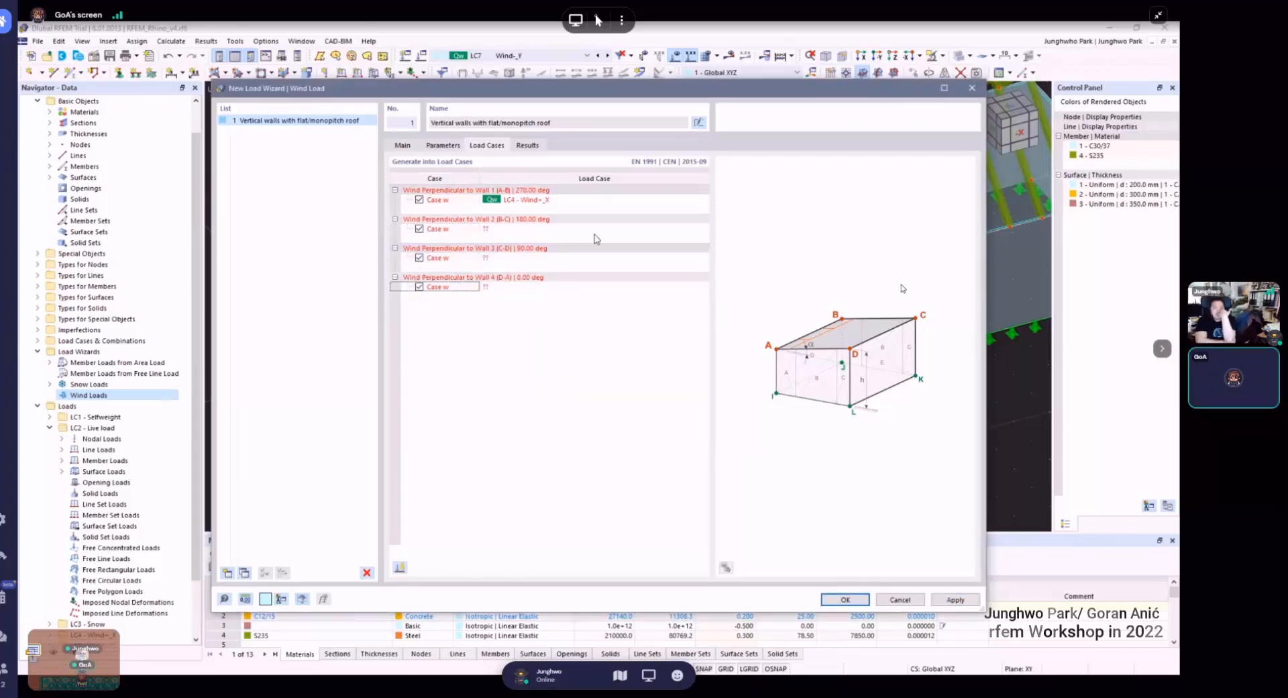
pyautogui.click(596, 231)
pyautogui.click(695, 229)
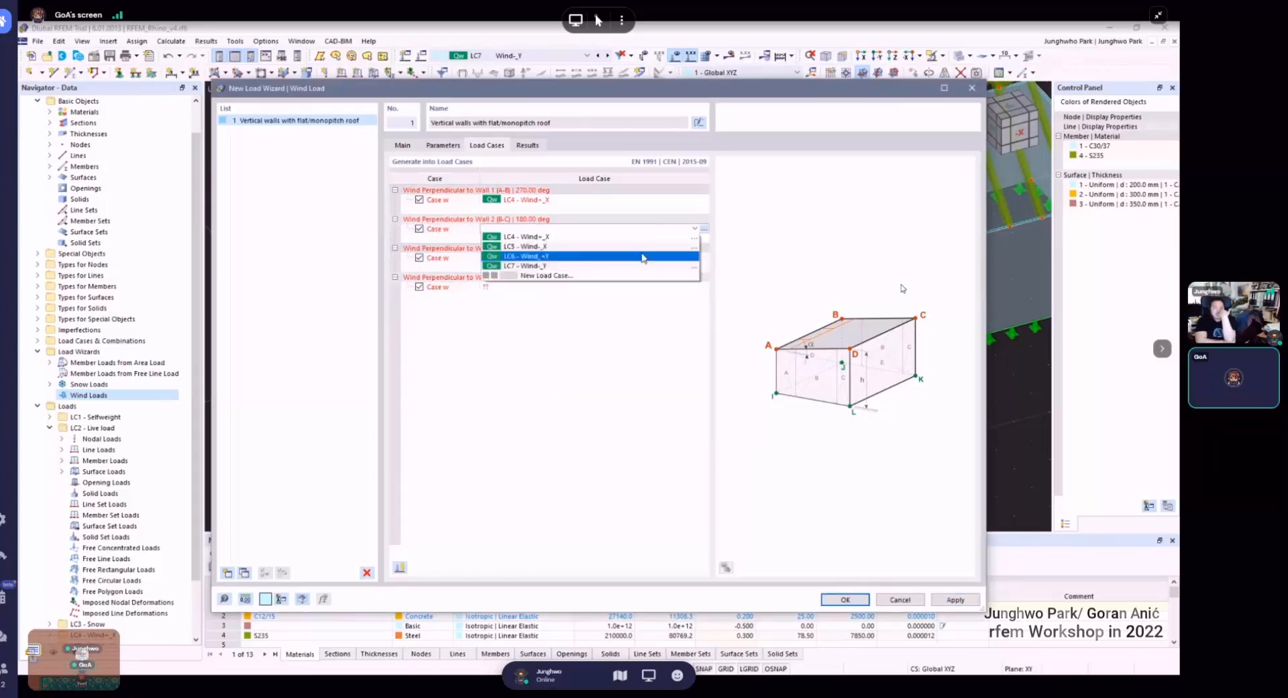
pyautogui.click(567, 256)
# - Try to assign LC4 - Wind+_X and LC6 - Wind_+Y to the wind perpendicular to Wall 3 (C-D)
pyautogui.click(587, 259)
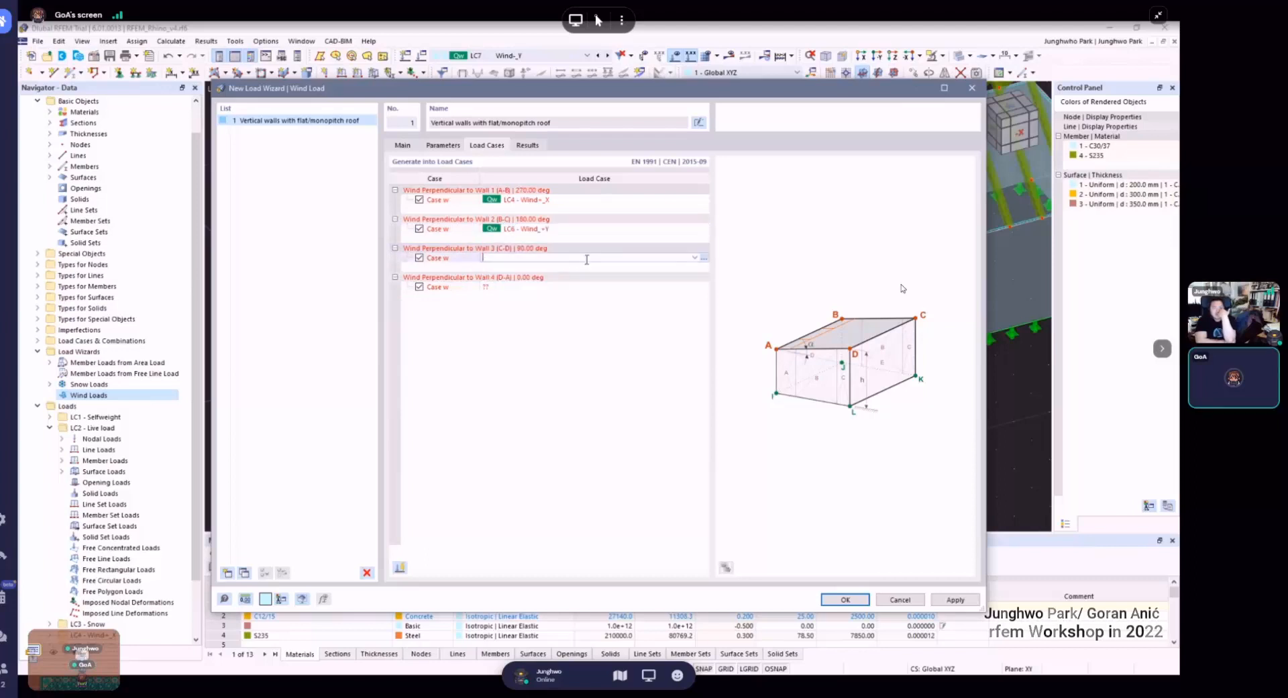
pyautogui.click(696, 257)
pyautogui.click(577, 267)
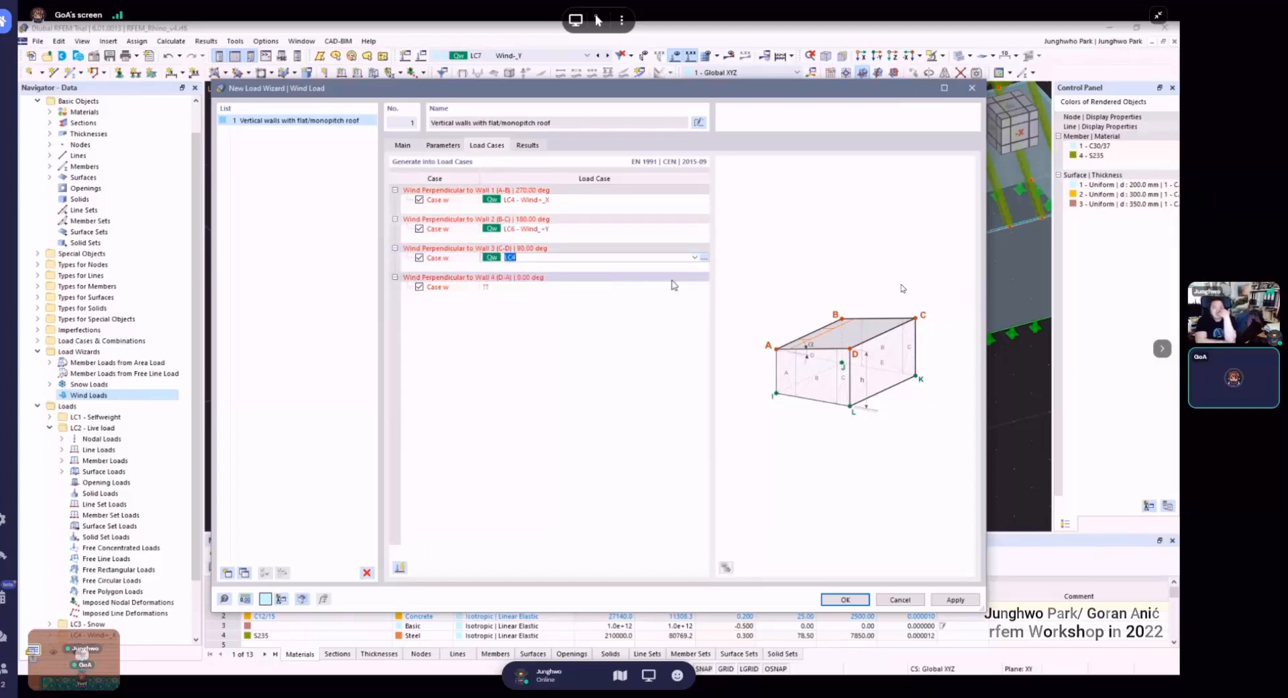
pyautogui.click(695, 258)
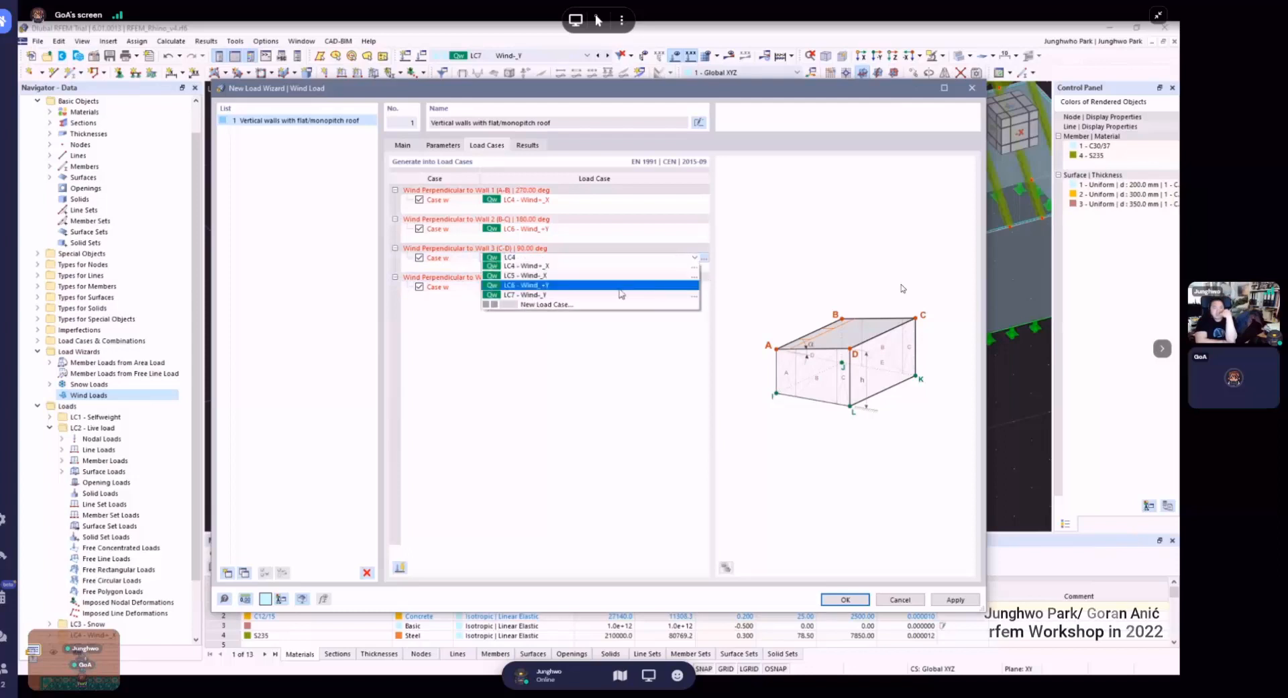
pyautogui.click(626, 290)
pyautogui.click(634, 292)
pyautogui.click(671, 257)
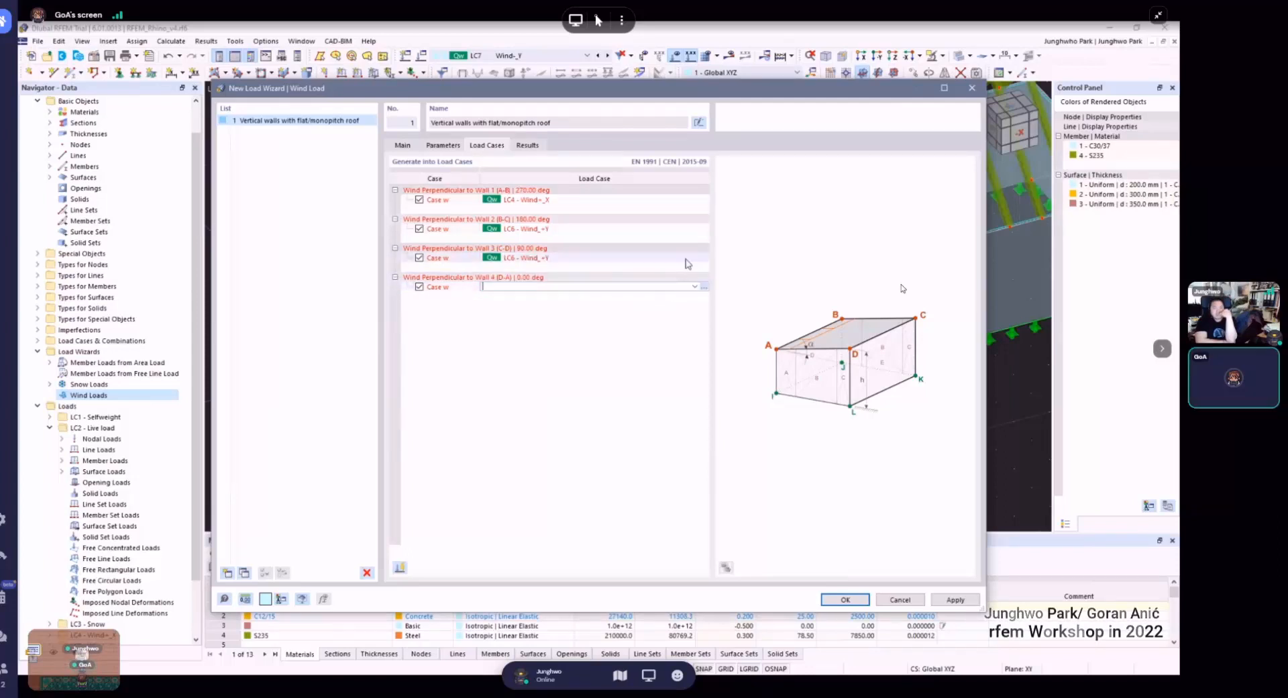
pyautogui.click(694, 258)
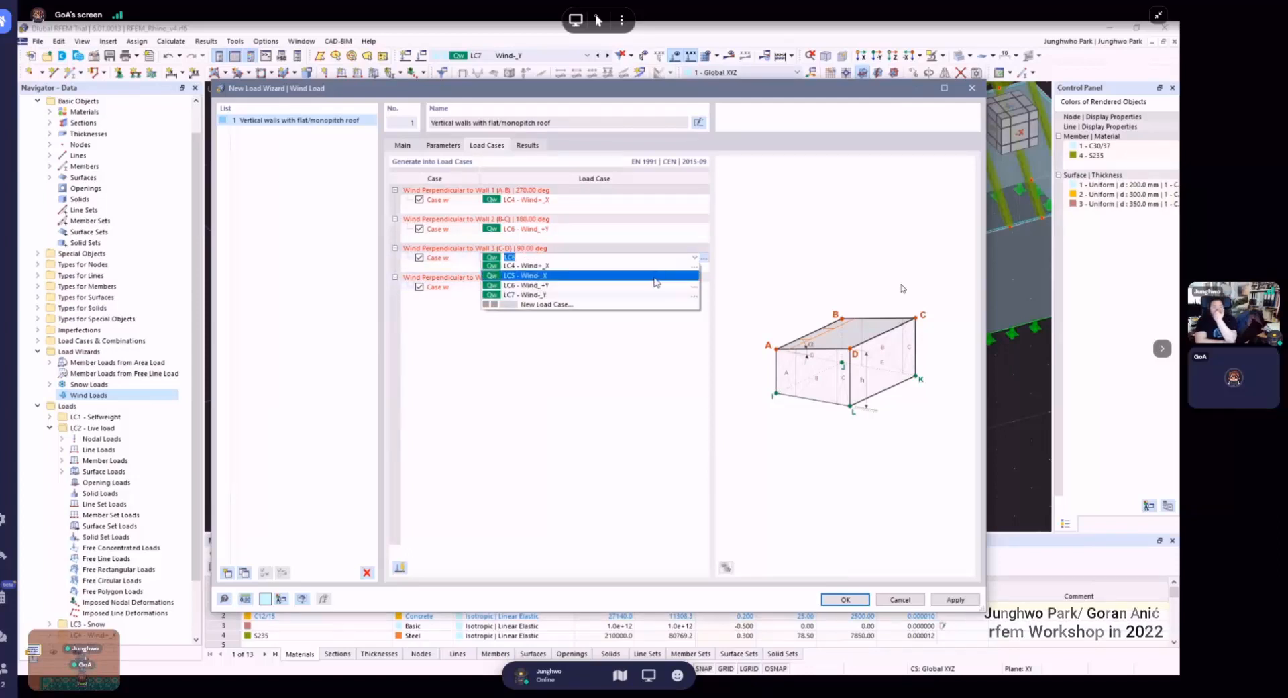
pyautogui.click(655, 285)
pyautogui.click(655, 276)
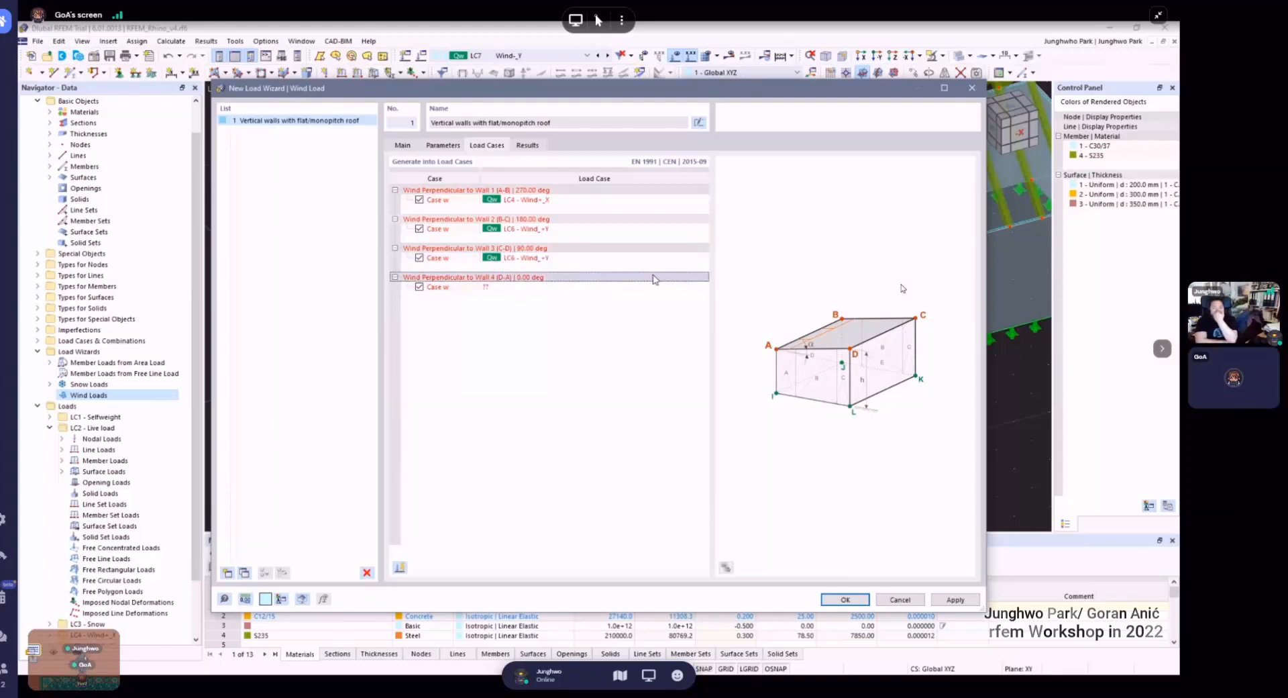
# - Assign LC5 - Wind-_X to Wall 3 (C-D) and LC7 - Wind-_Y to Wall 4 (D-A), and try to confirm the wizard
pyautogui.click(690, 259)
pyautogui.click(694, 258)
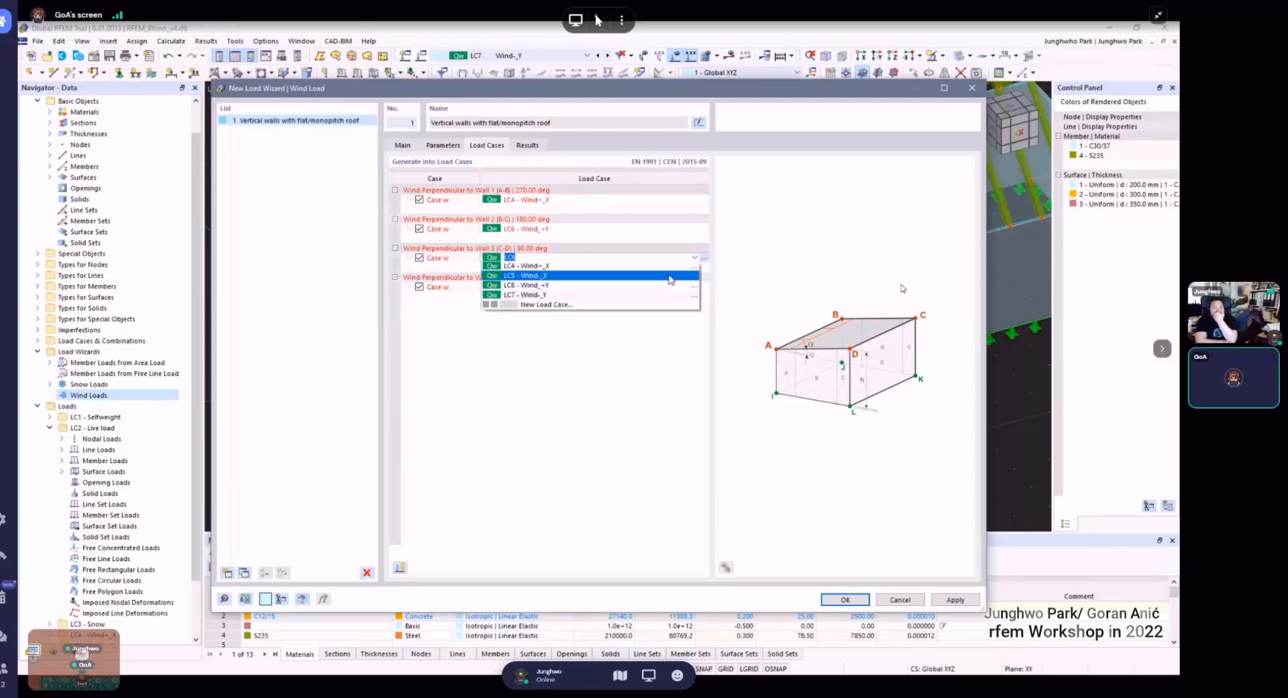
pyautogui.click(669, 276)
pyautogui.click(673, 287)
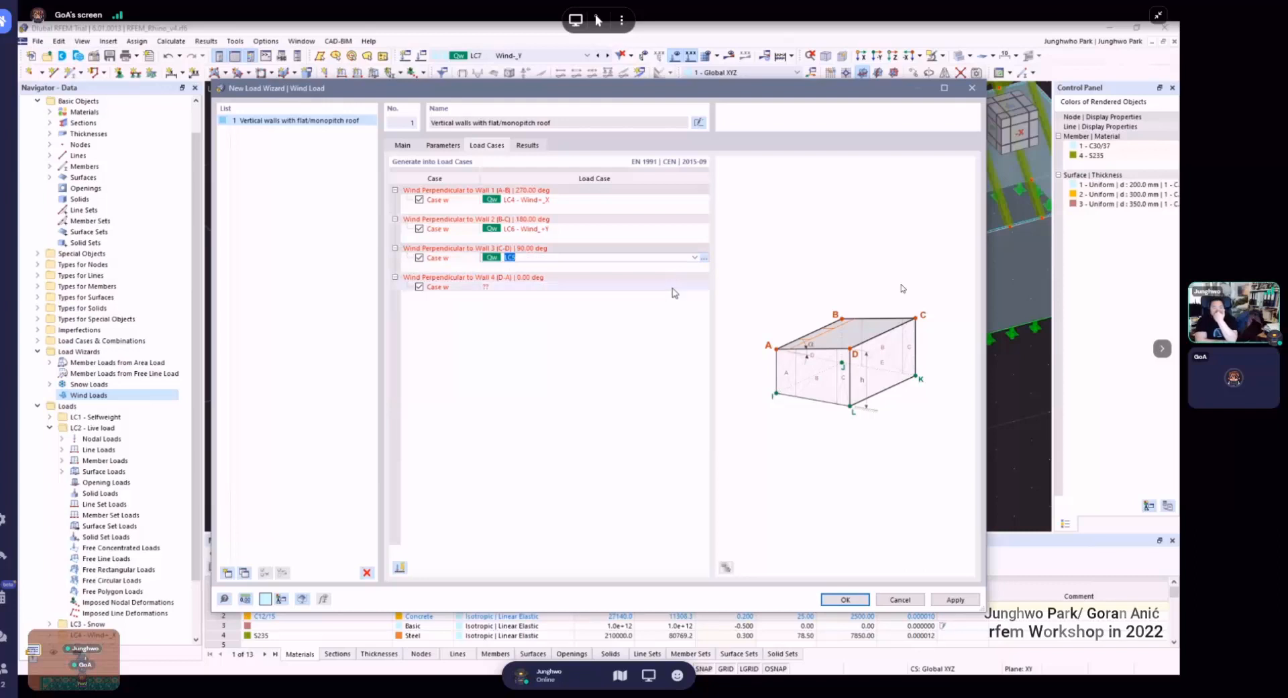
pyautogui.click(680, 288)
pyautogui.click(694, 287)
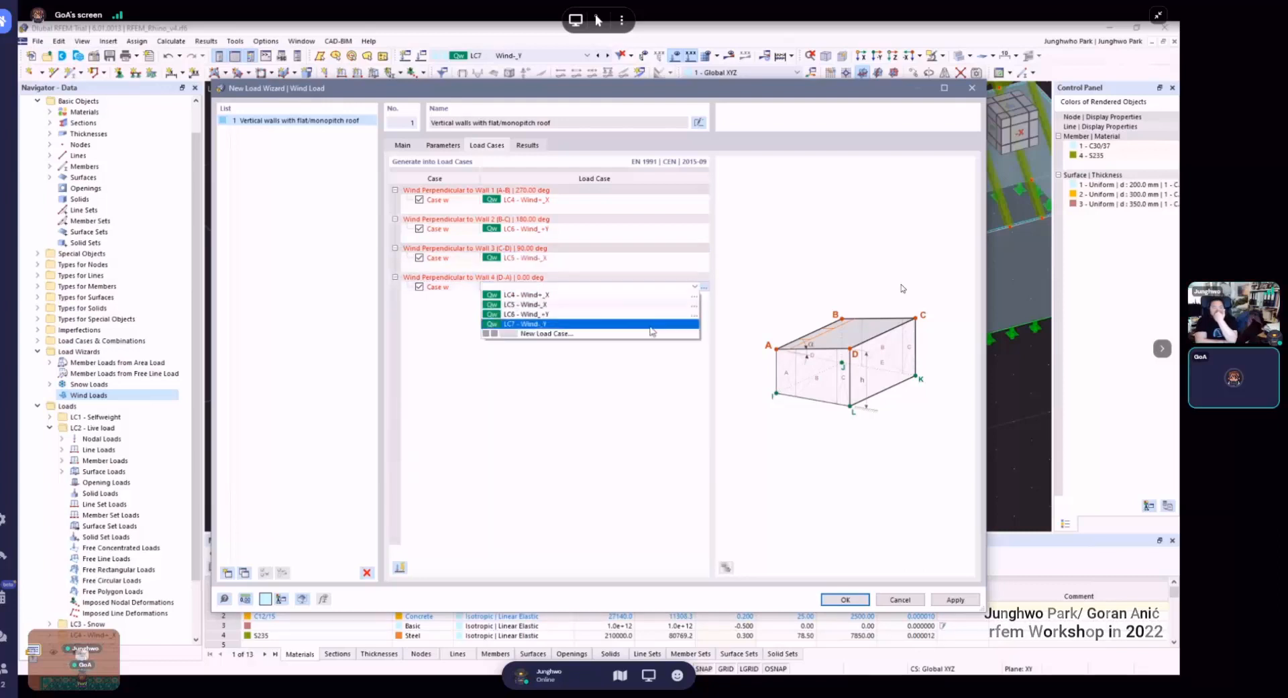
pyautogui.click(649, 336)
pyautogui.click(845, 599)
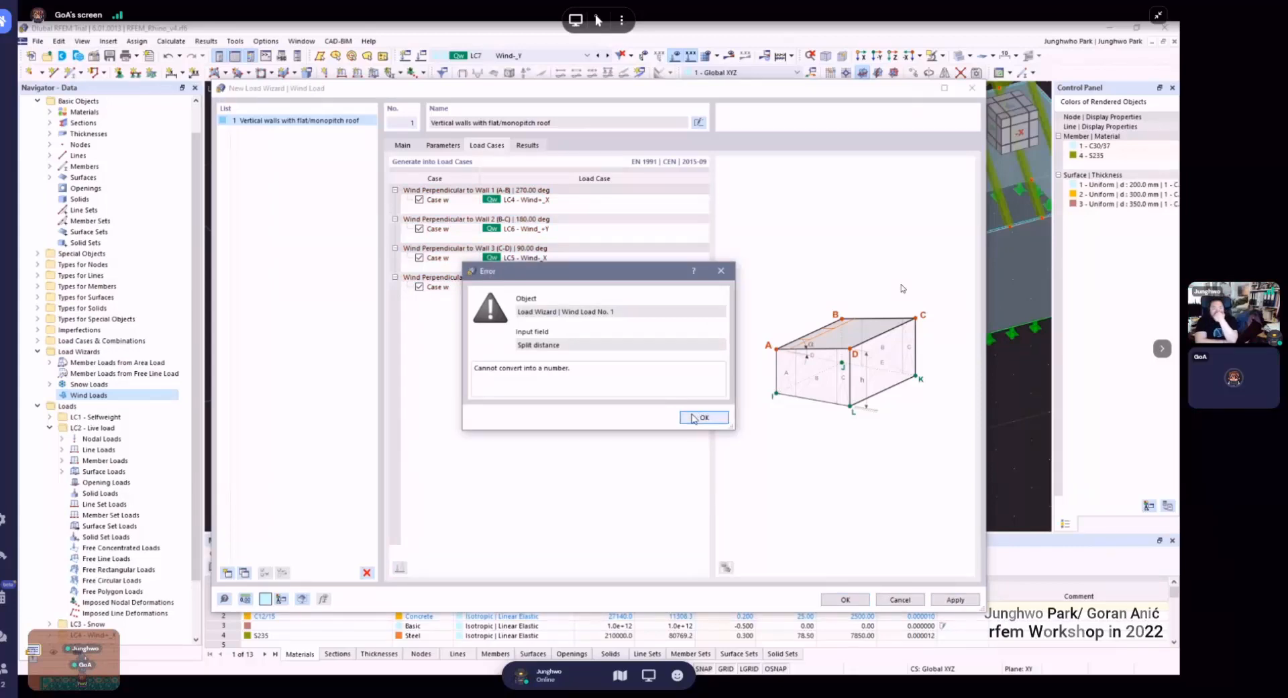
pyautogui.click(703, 417)
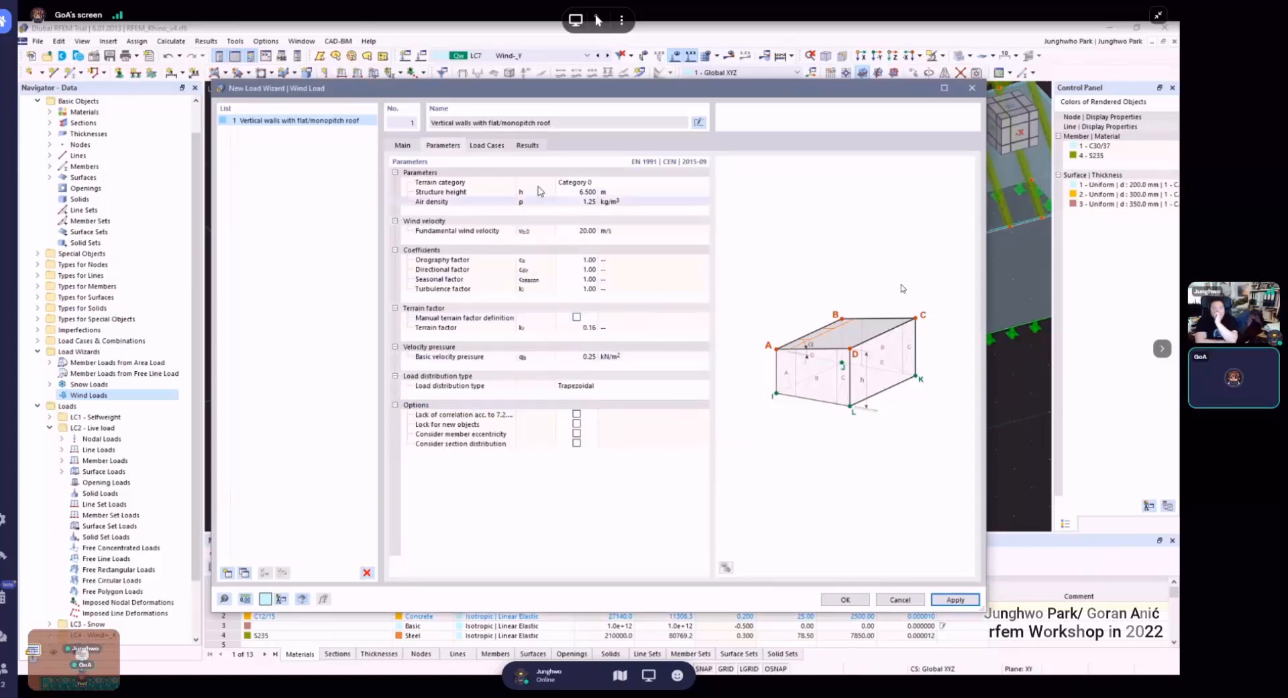
pyautogui.click(405, 147)
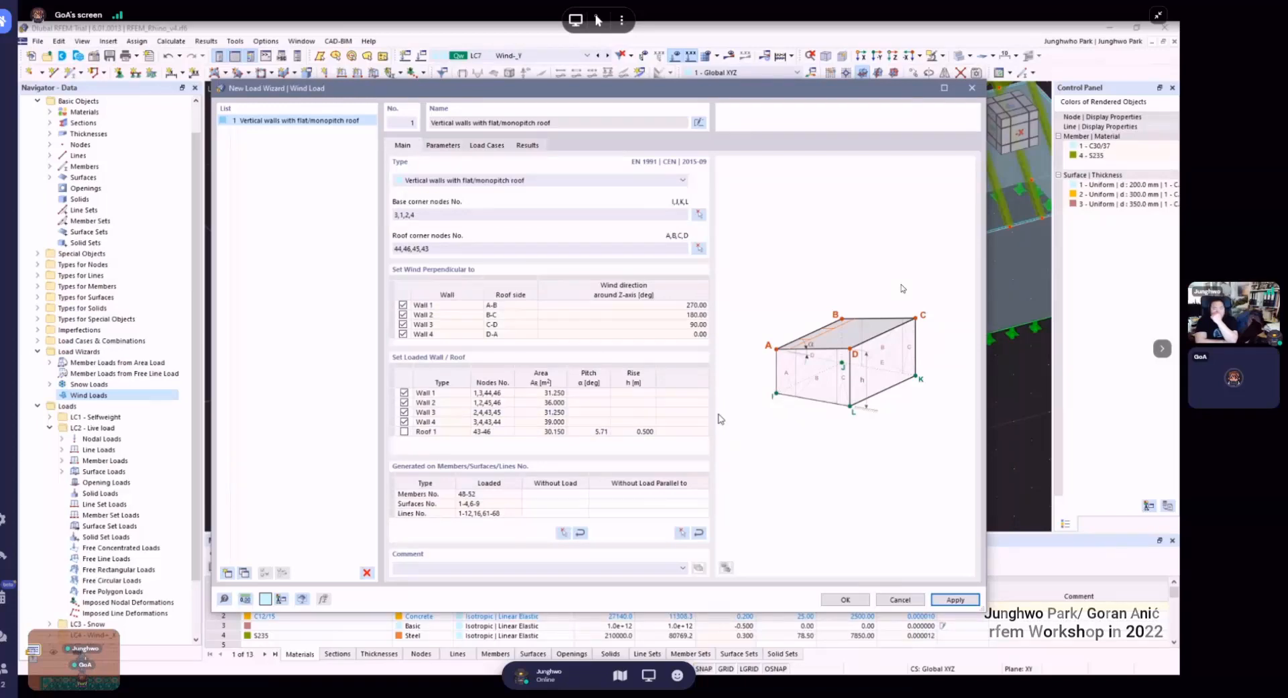
pyautogui.click(522, 180)
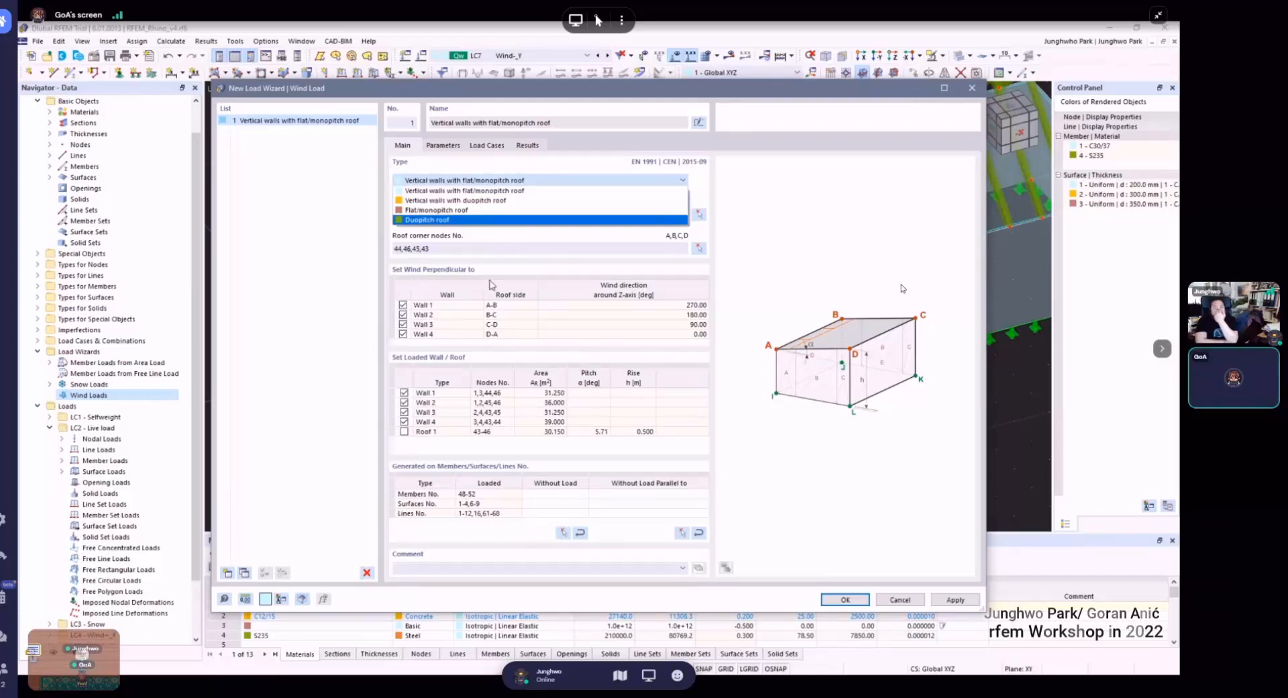
pyautogui.click(579, 238)
pyautogui.click(700, 215)
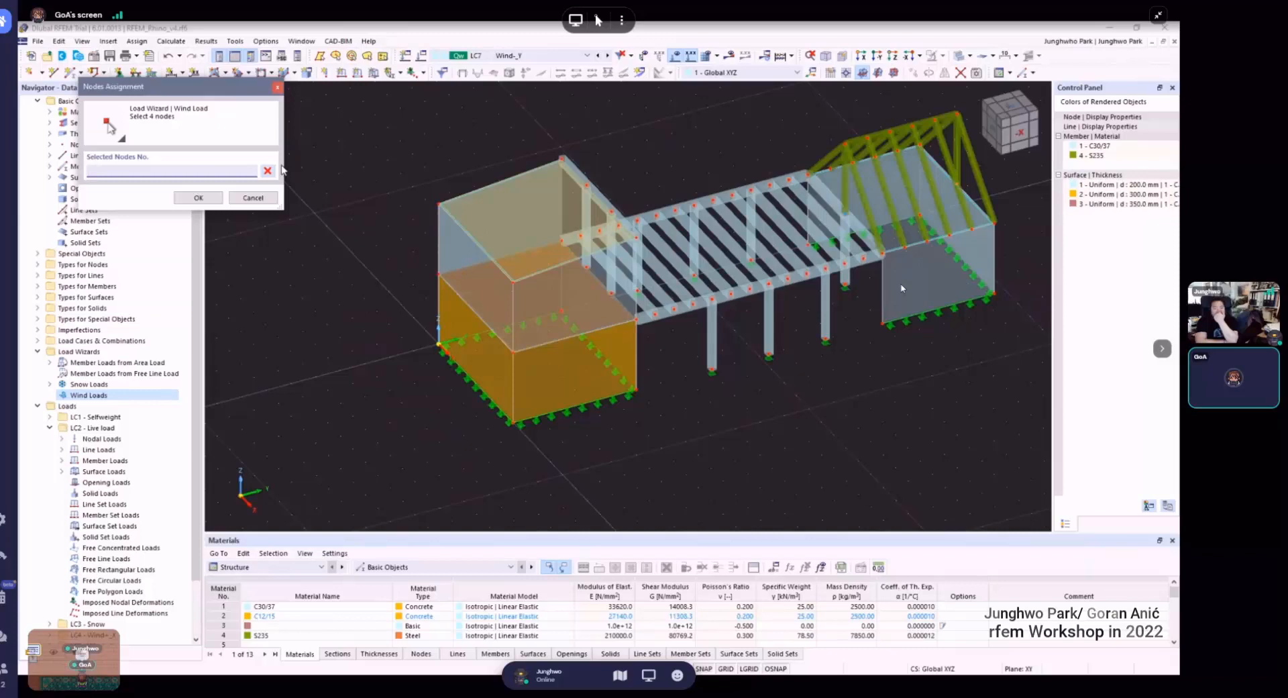
pyautogui.click(253, 197)
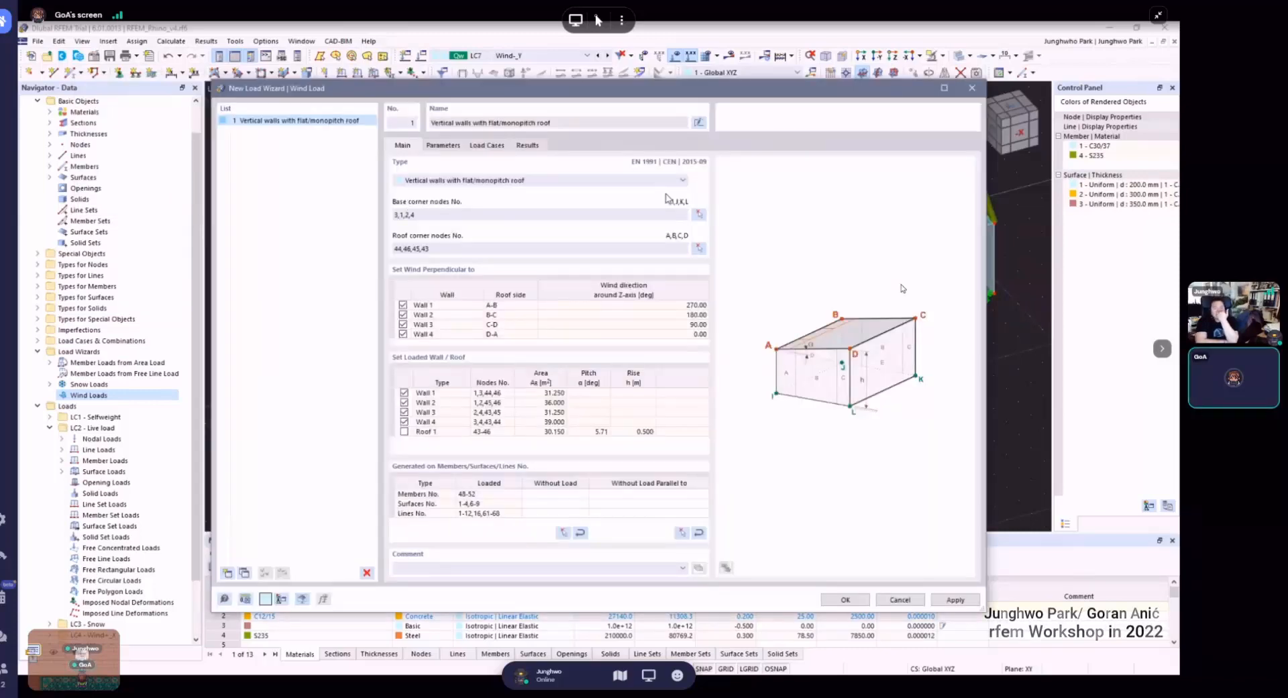
pyautogui.click(699, 216)
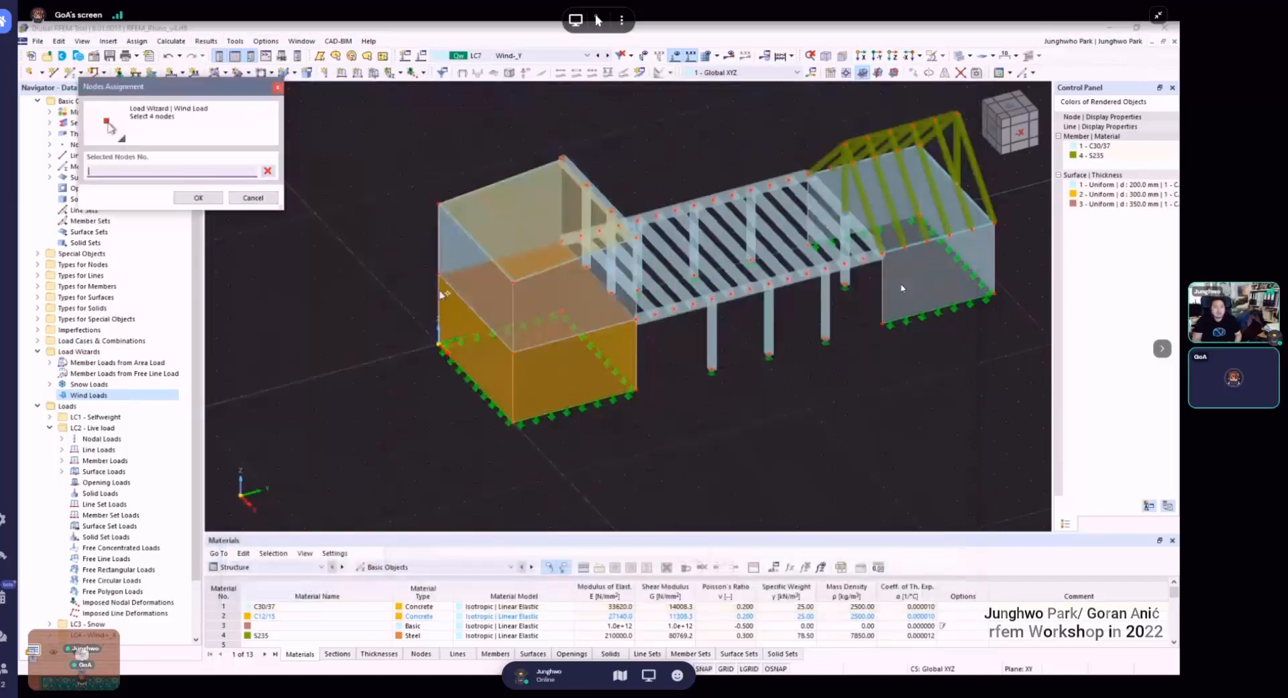
pyautogui.click(437, 273)
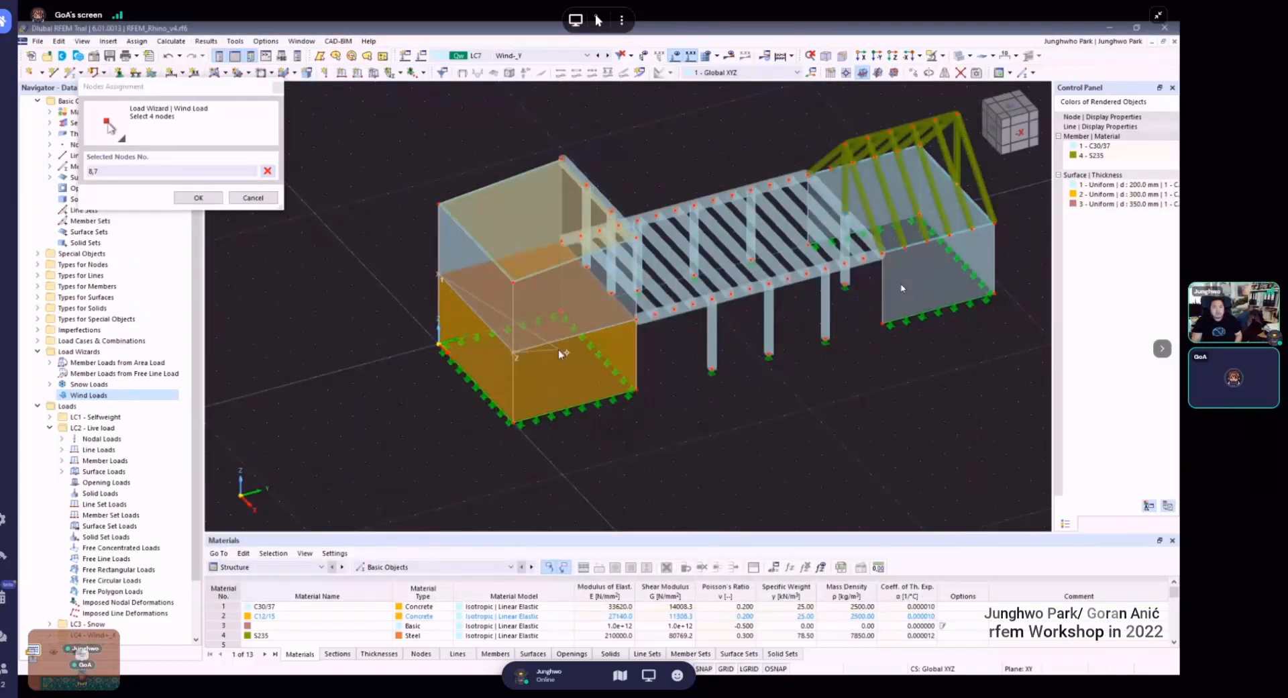
pyautogui.press('Escape')
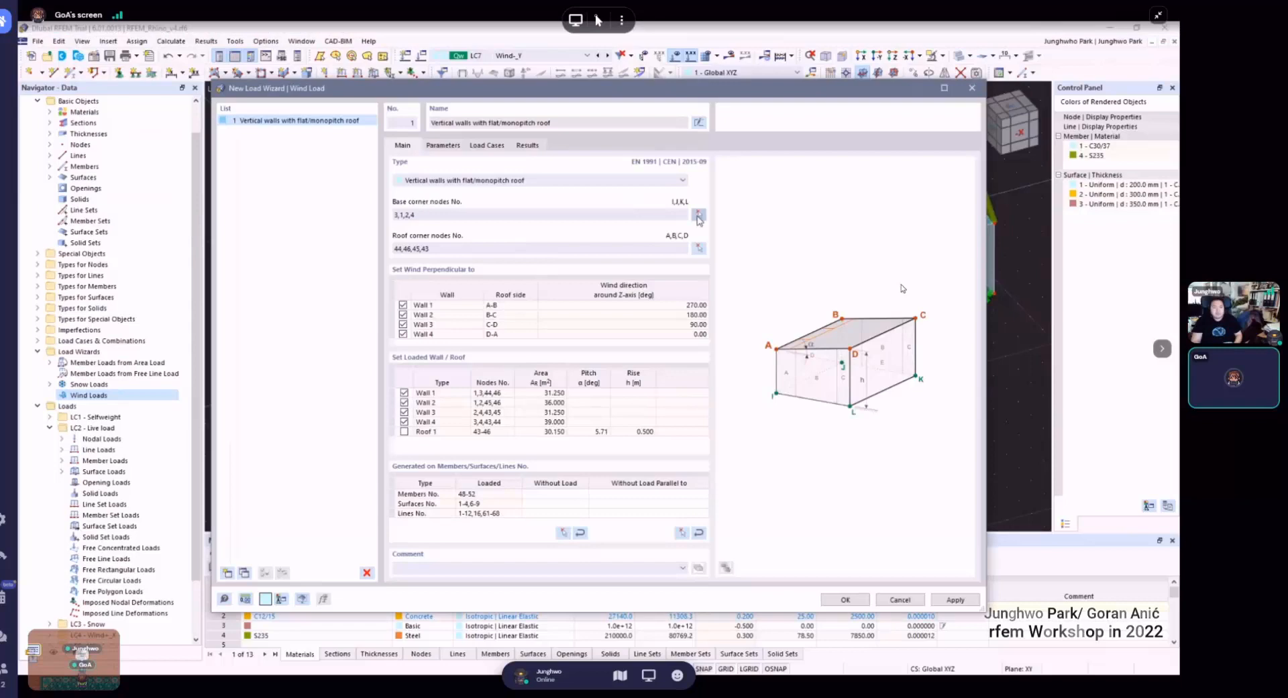
# - Set the base corner nodes to 6, 5, 7, 8 at the foot of the monopitch building's upper storey and try to apply the wizard
pyautogui.click(698, 215)
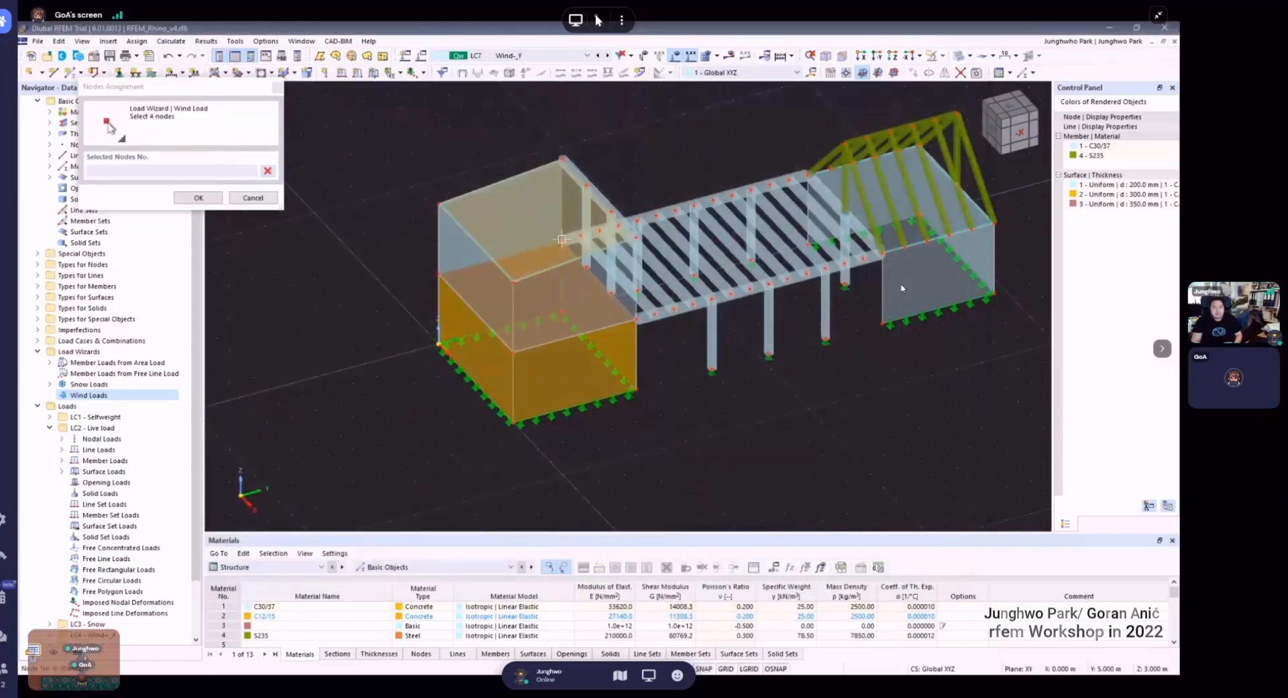
pyautogui.click(562, 239)
pyautogui.click(510, 352)
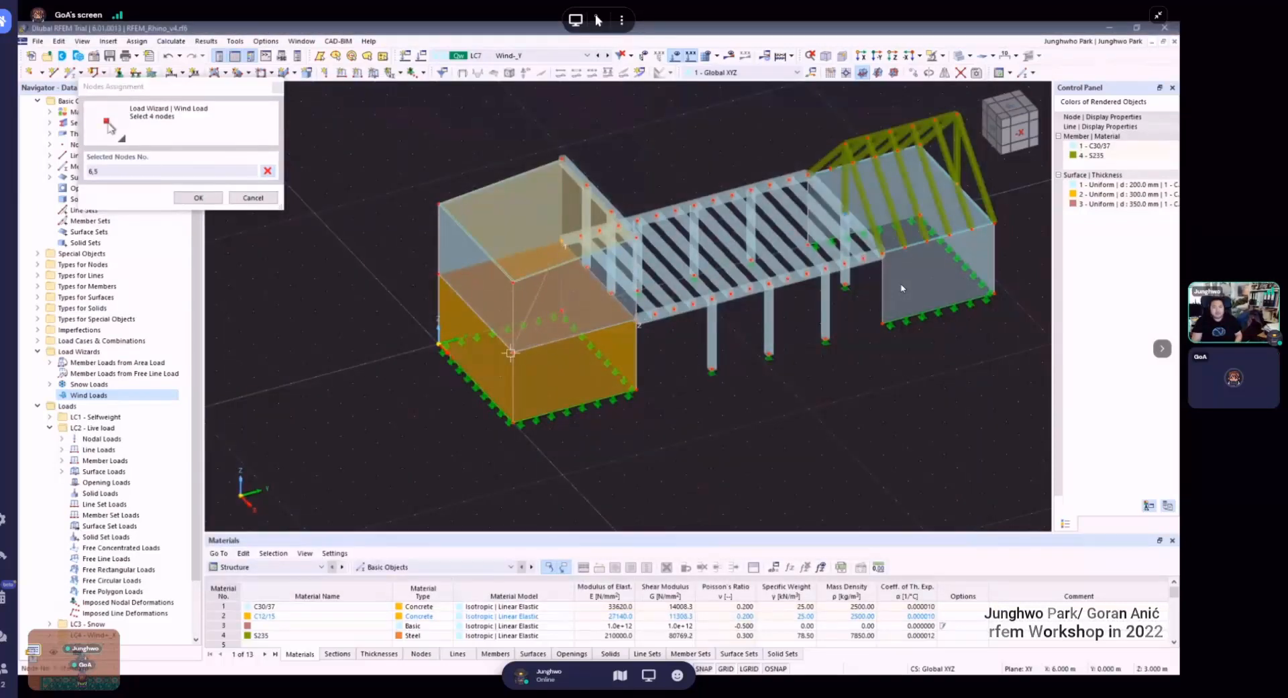
pyautogui.click(510, 352)
pyautogui.click(440, 275)
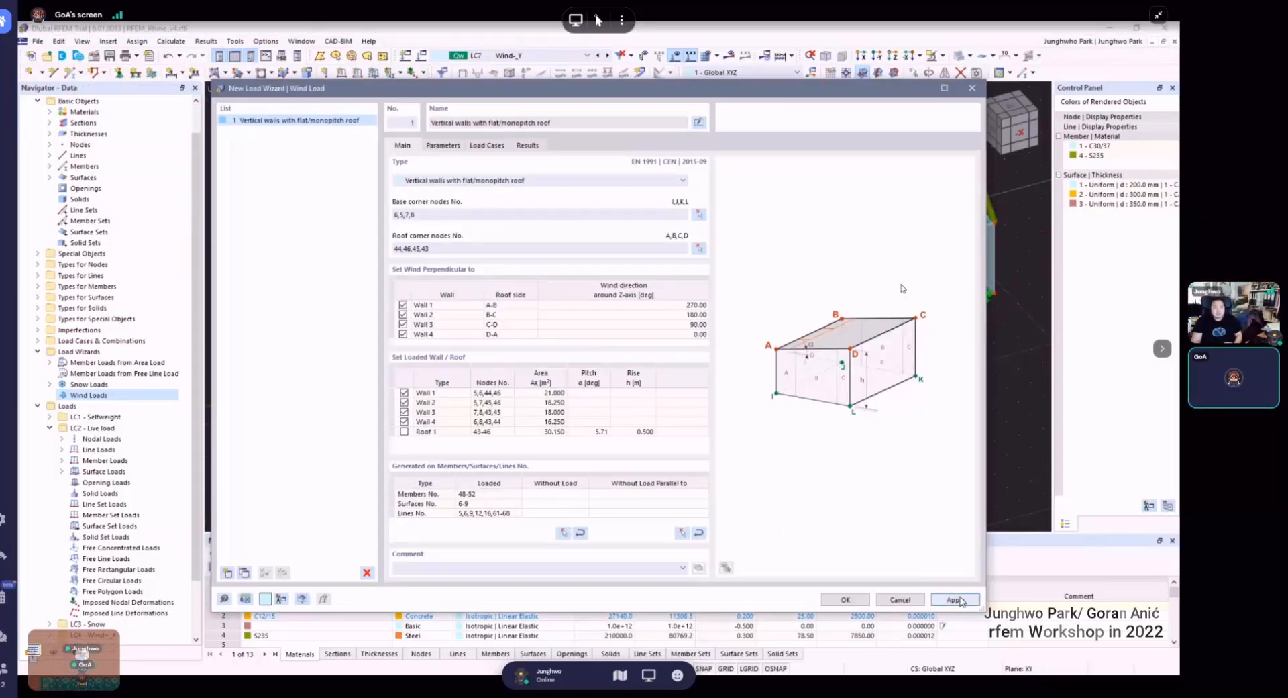
pyautogui.click(956, 601)
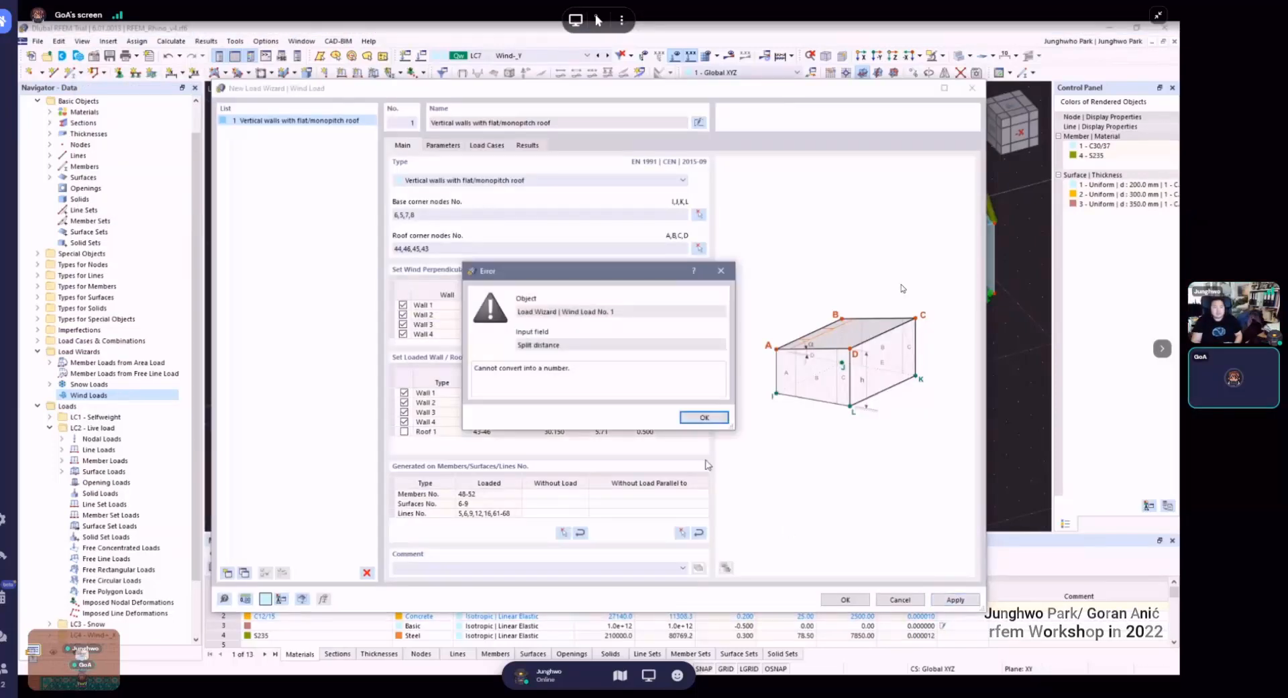
pyautogui.click(704, 418)
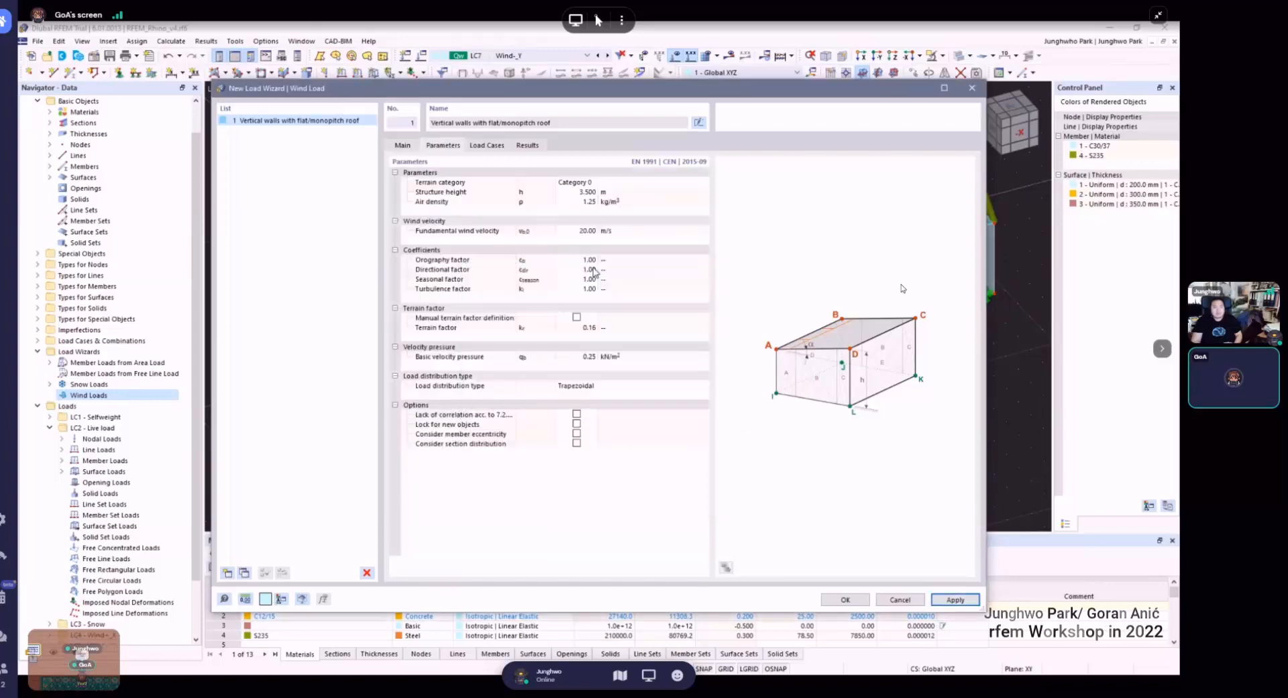
# - Reselect nodes 44, 46, 45, 43 as the monopitch building's roof corner nodes and try to confirm the wizard
pyautogui.click(495, 145)
pyautogui.click(416, 148)
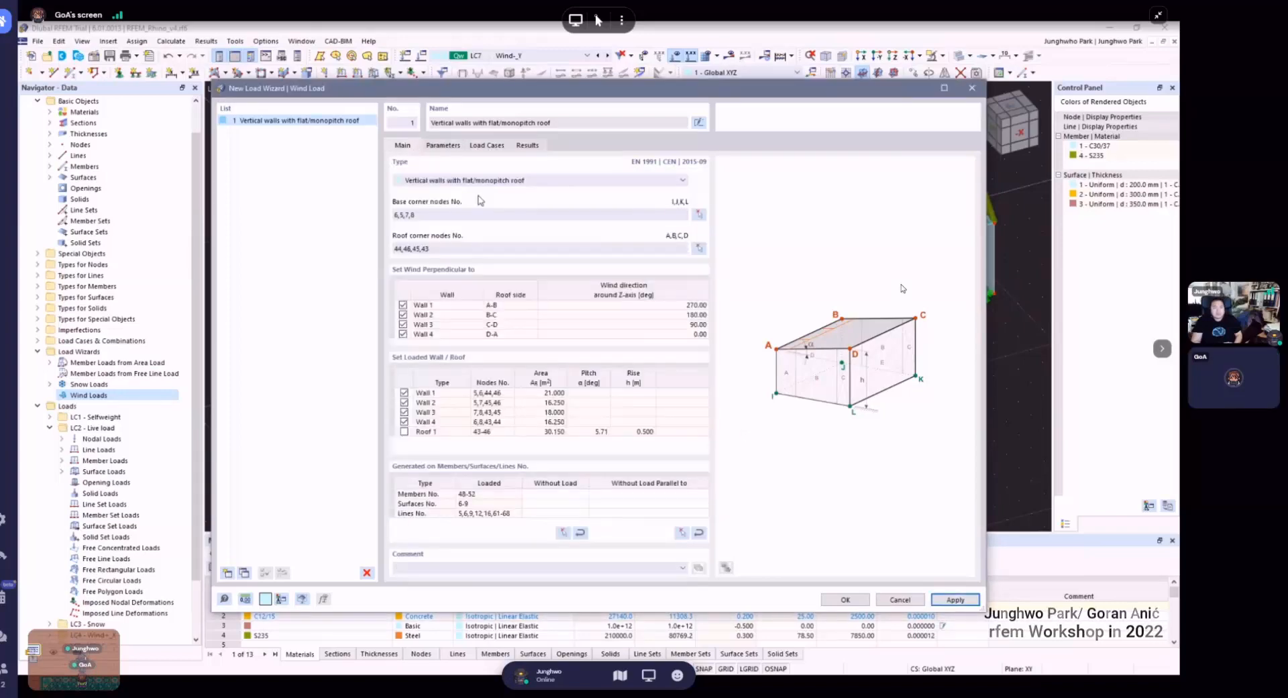
pyautogui.click(699, 249)
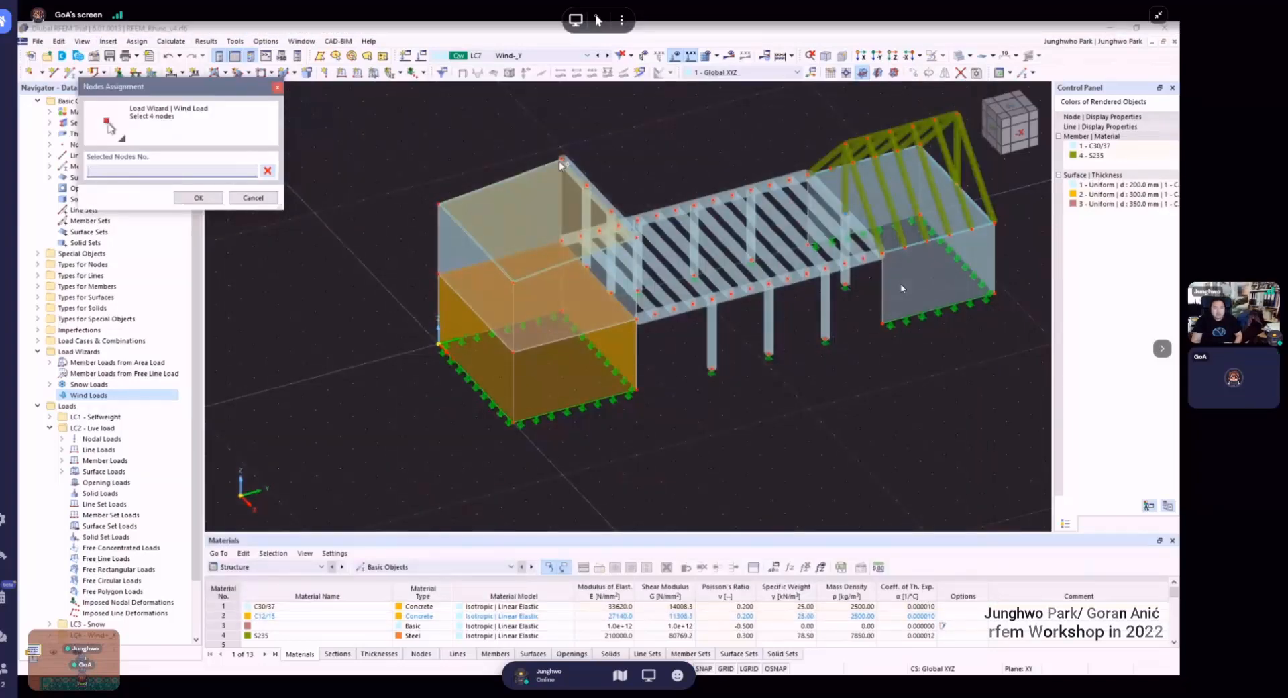
pyautogui.click(563, 160)
pyautogui.click(636, 236)
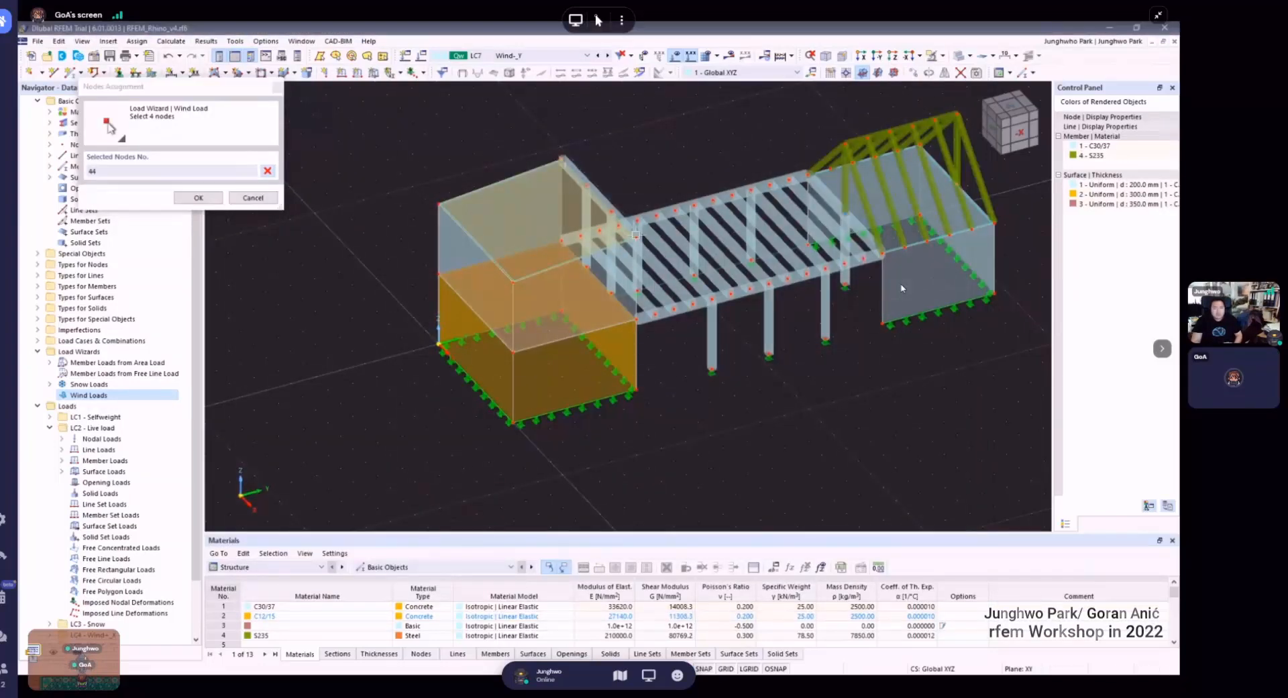
pyautogui.click(514, 282)
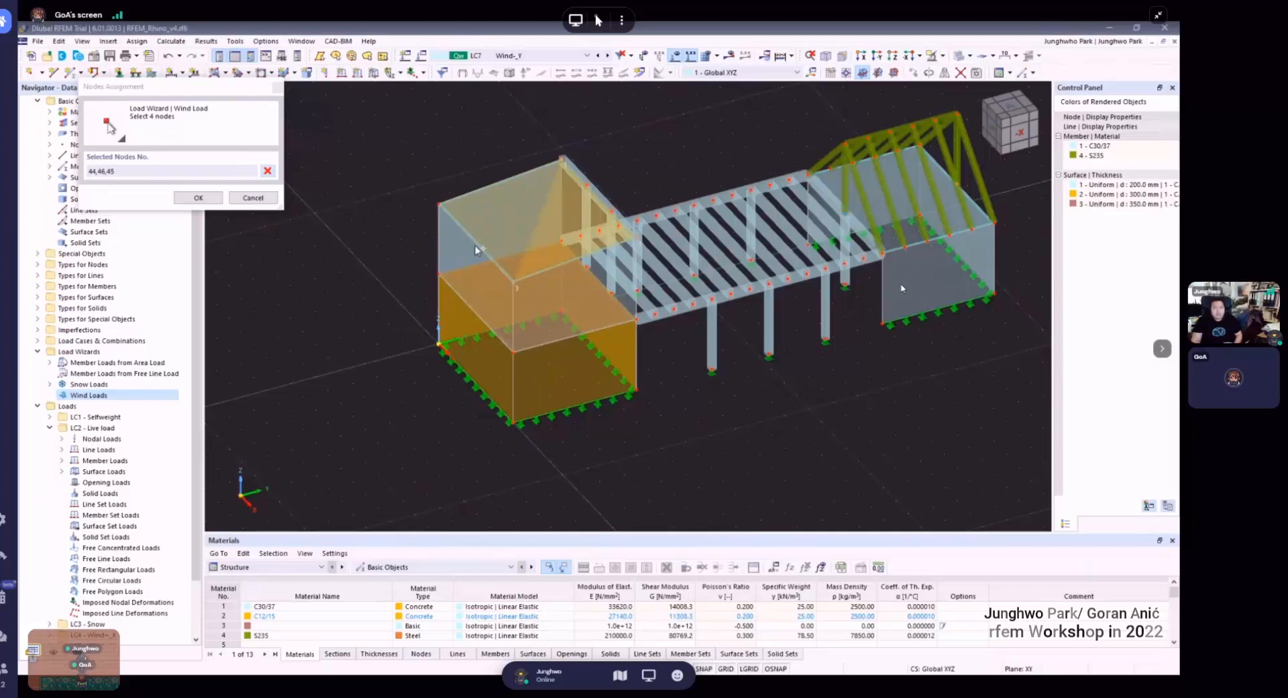
pyautogui.click(439, 203)
pyautogui.click(844, 599)
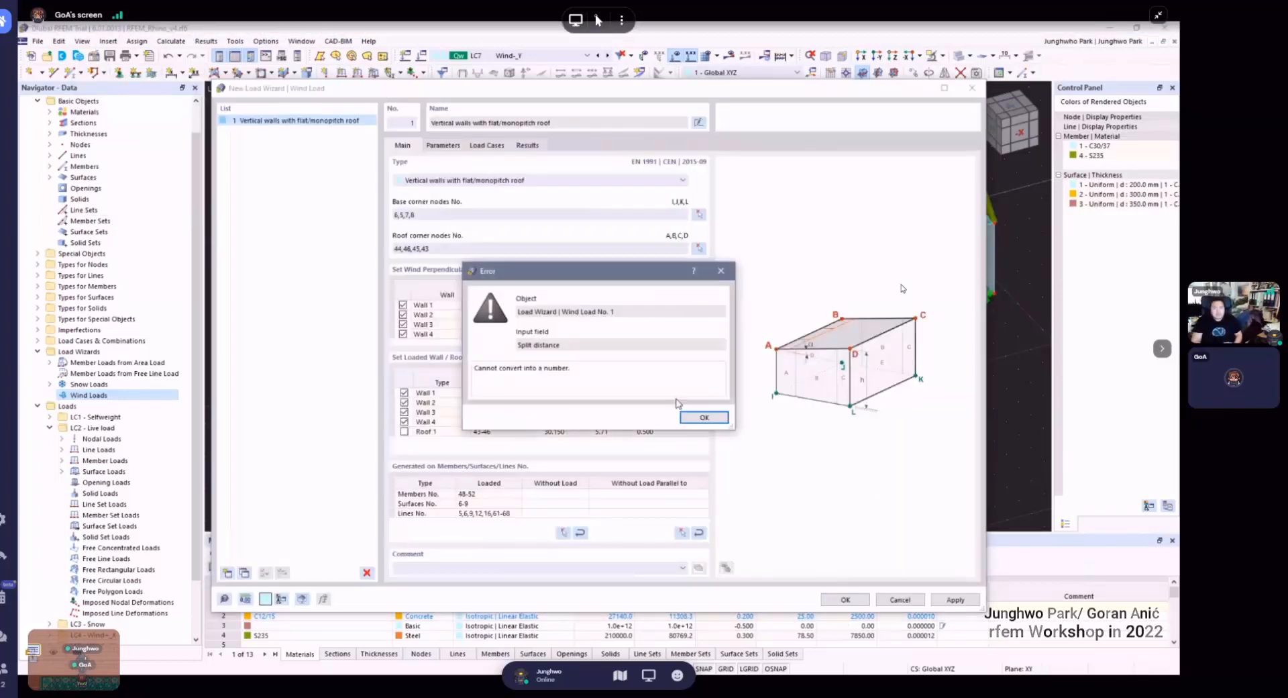
pyautogui.click(684, 419)
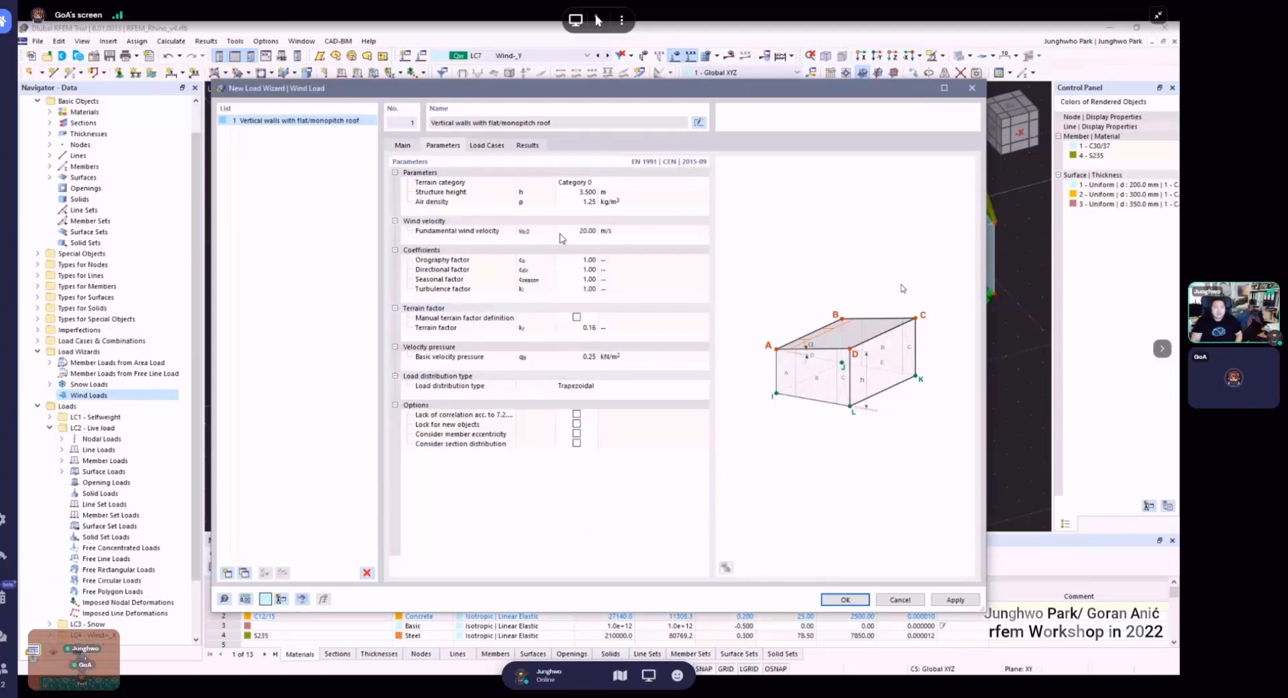
# - Examine the wind load parameters, load distribution type, load case assignments and generated results for the cause of the split distance error
pyautogui.click(671, 182)
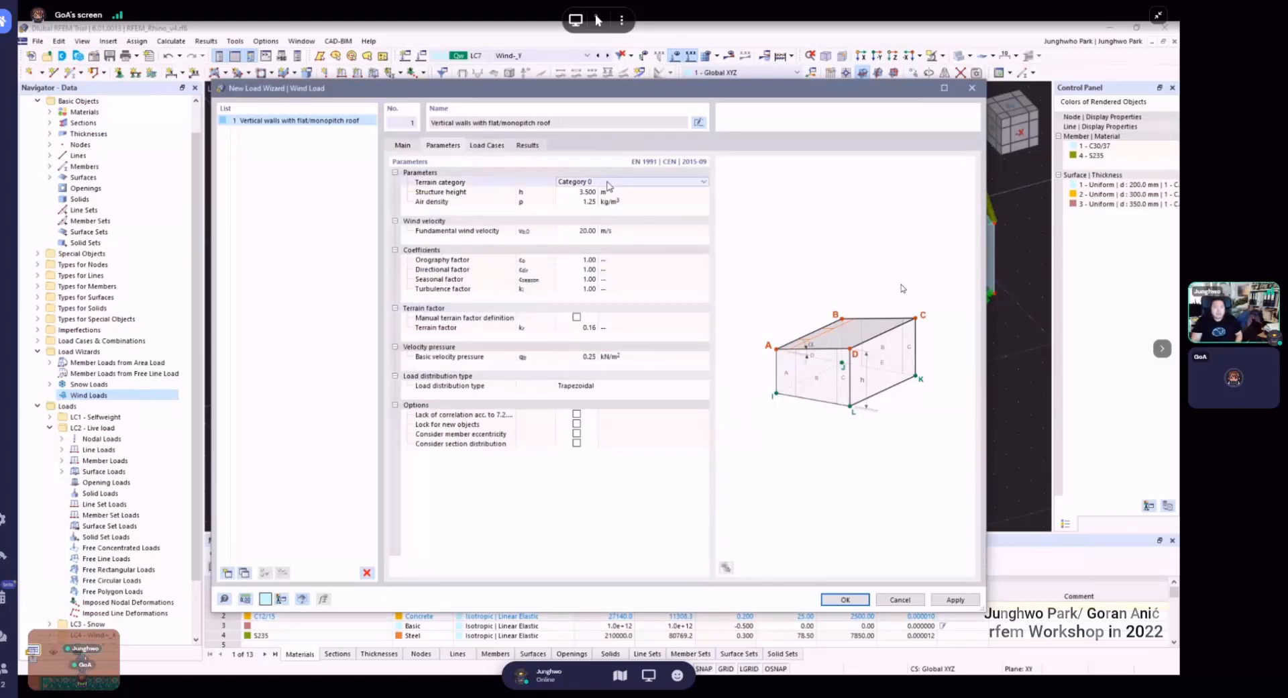
pyautogui.click(666, 189)
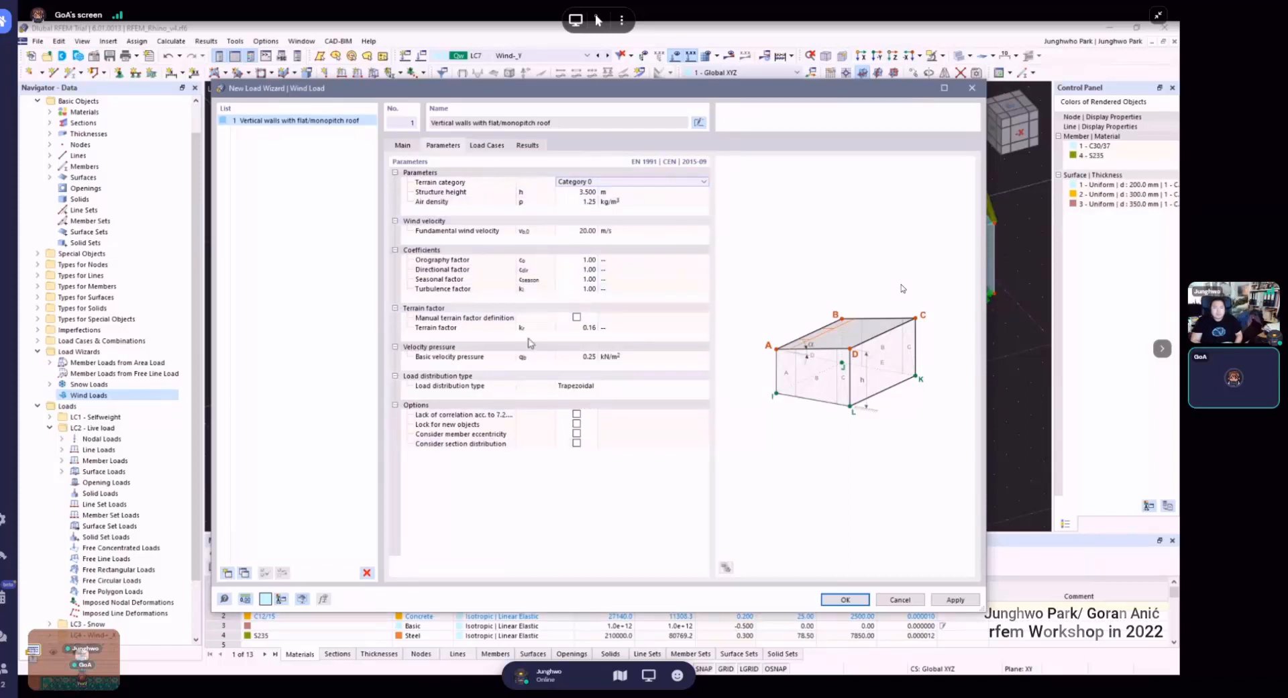
pyautogui.click(616, 387)
pyautogui.click(618, 387)
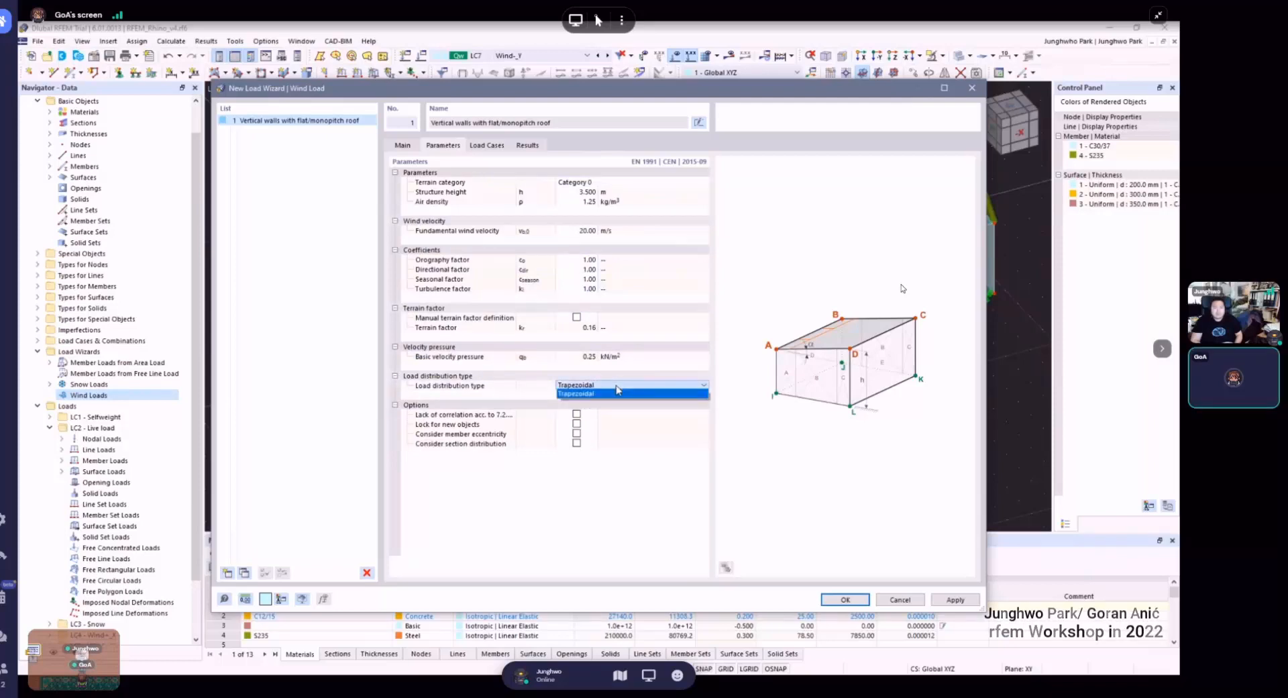
pyautogui.click(618, 392)
pyautogui.click(502, 149)
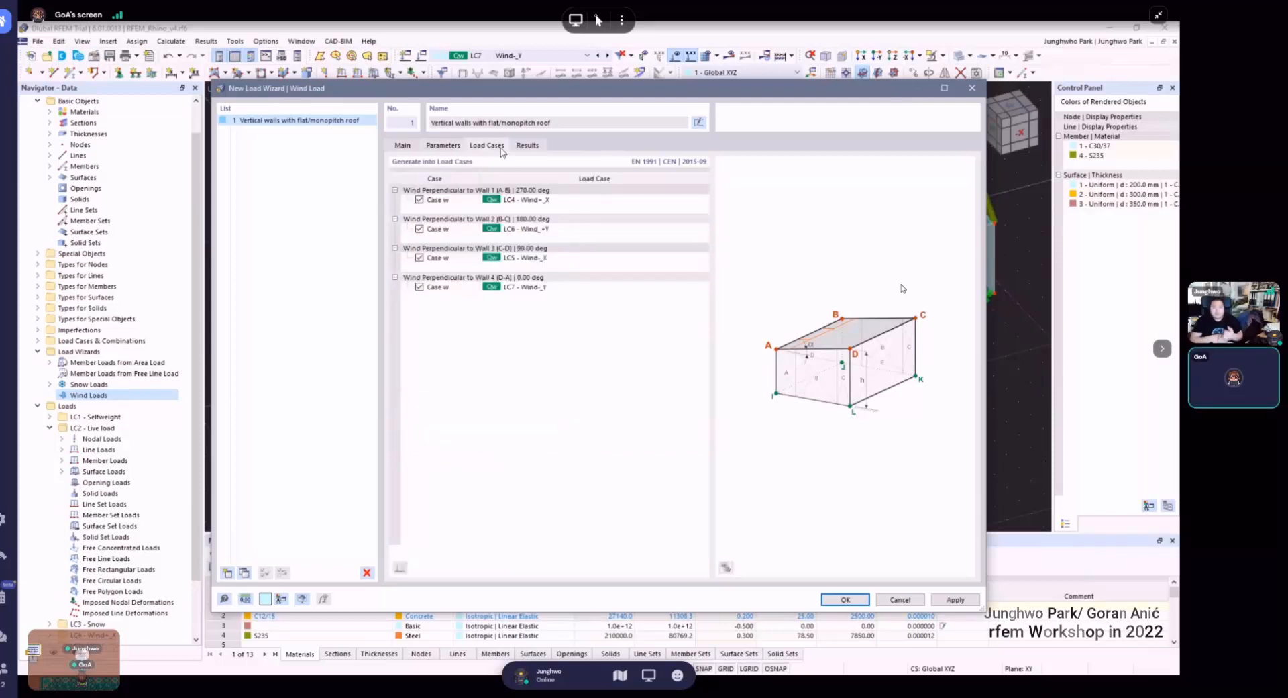
pyautogui.click(539, 147)
pyautogui.scroll(-10, 534, 250)
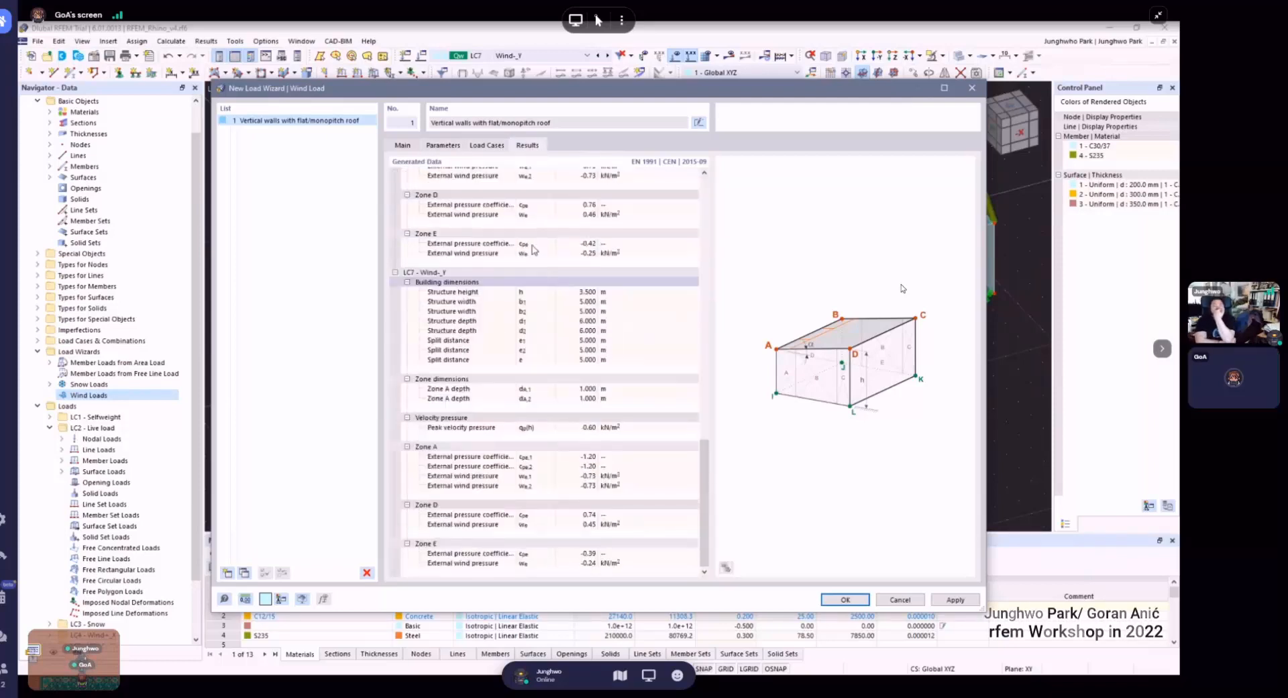
pyautogui.scroll(-3, 535, 250)
pyautogui.click(405, 146)
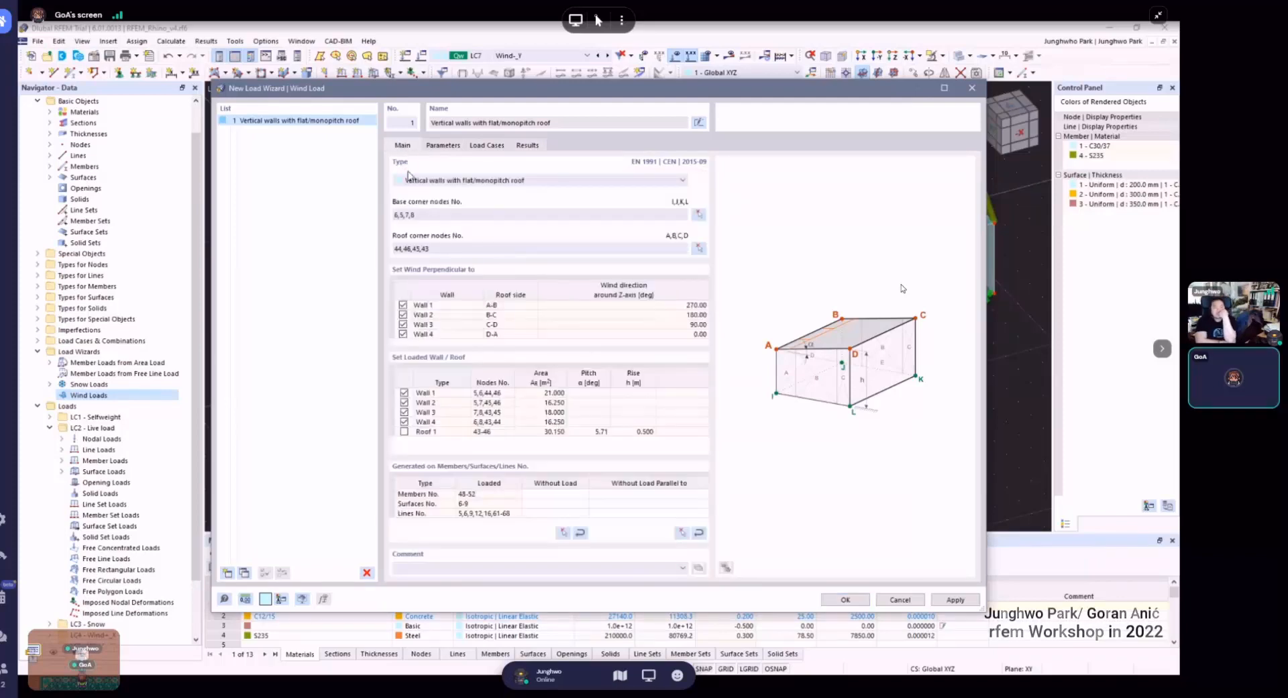
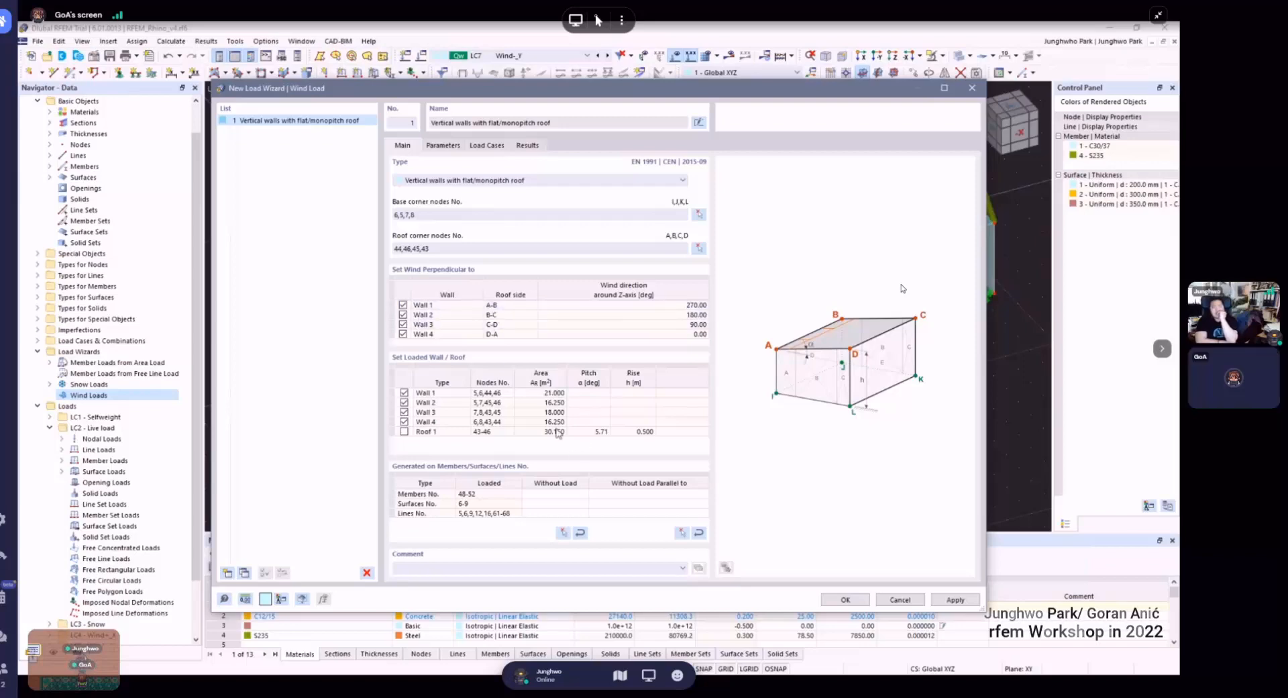
# - Review the wind load parameters, the load case assignments and the surfaces and lines listed as loaded in the wizard
pyautogui.click(445, 147)
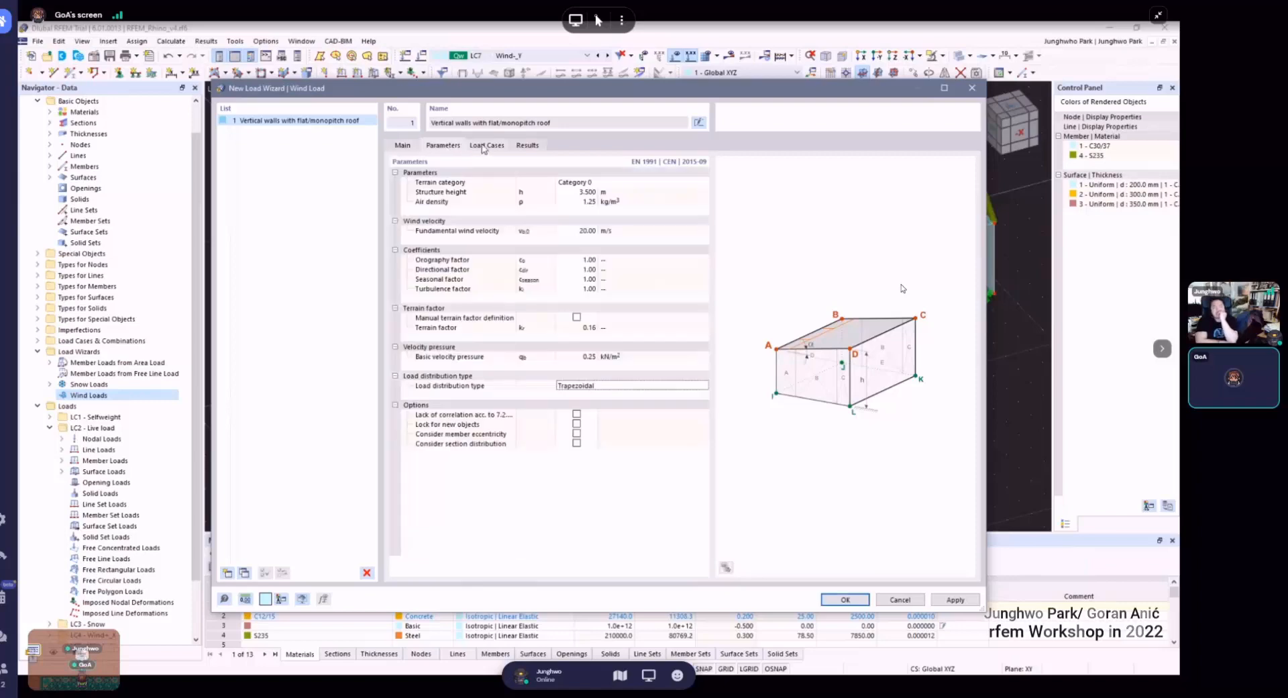
pyautogui.click(485, 146)
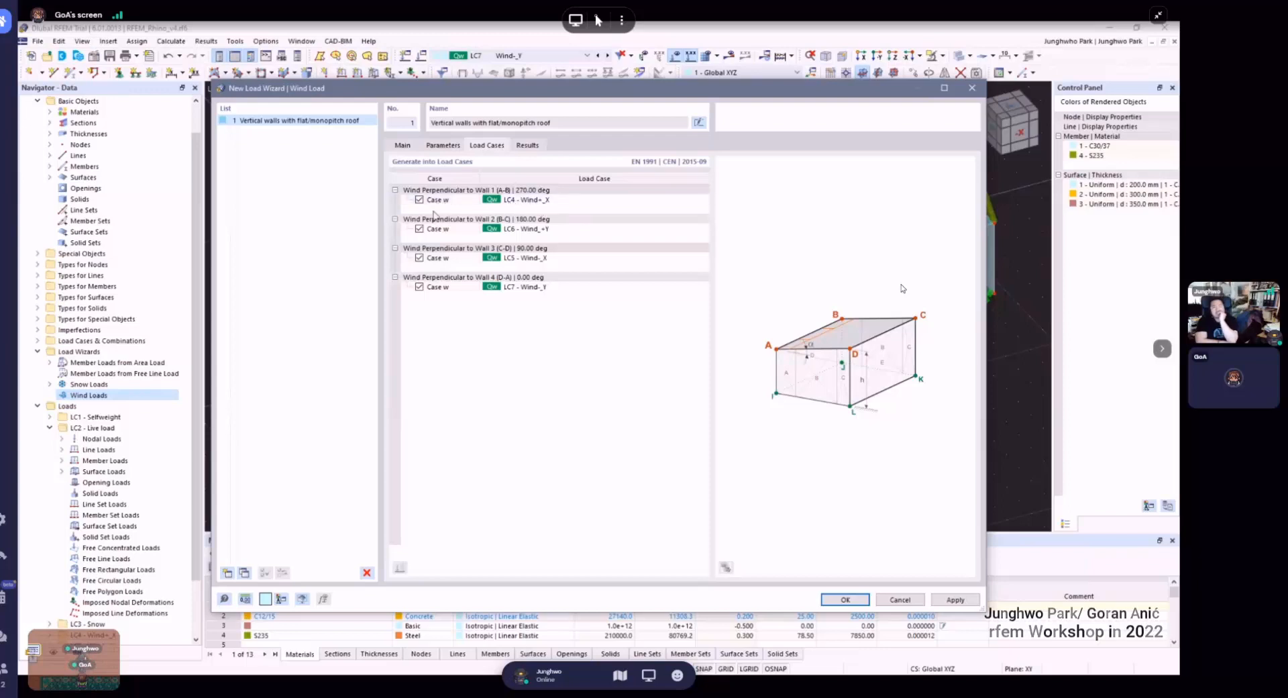
pyautogui.click(900, 603)
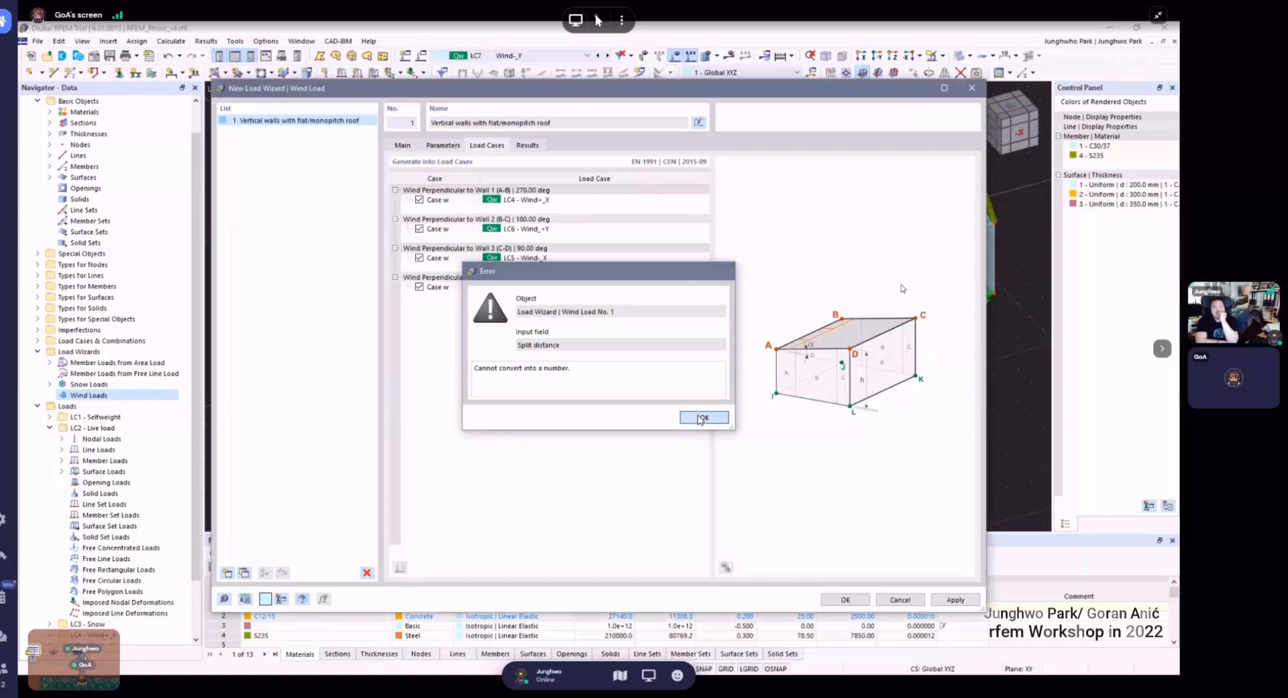
pyautogui.click(700, 418)
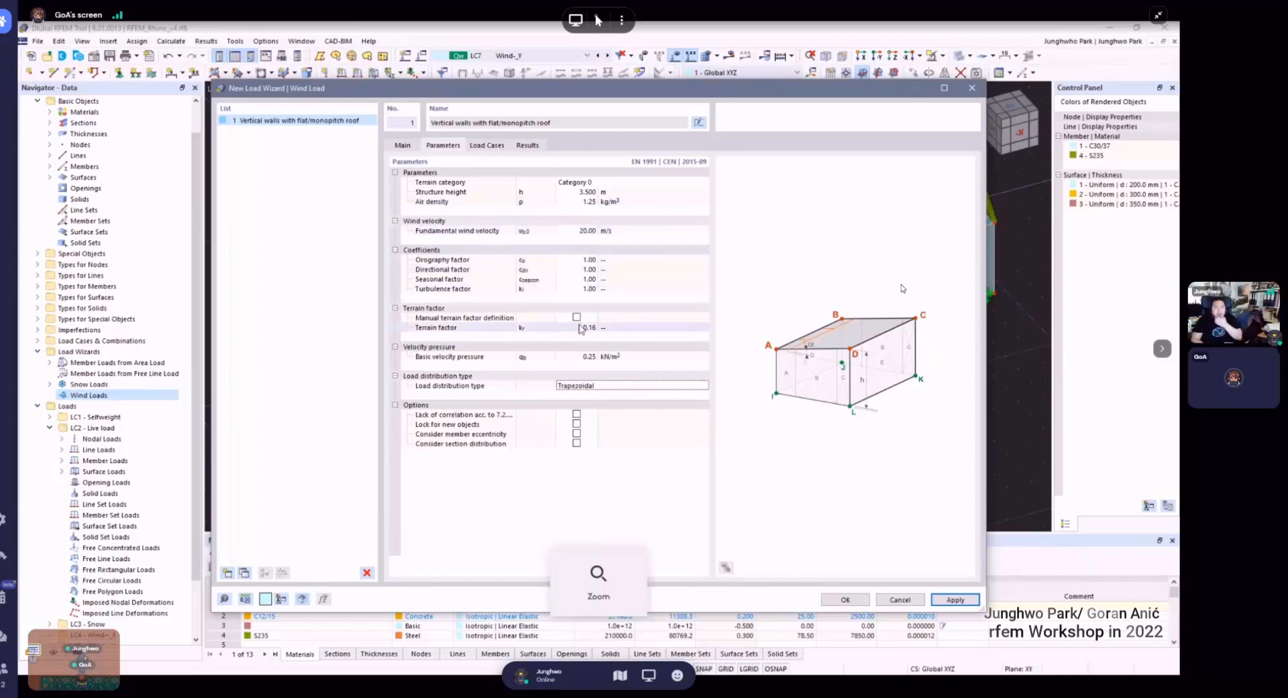
pyautogui.click(623, 328)
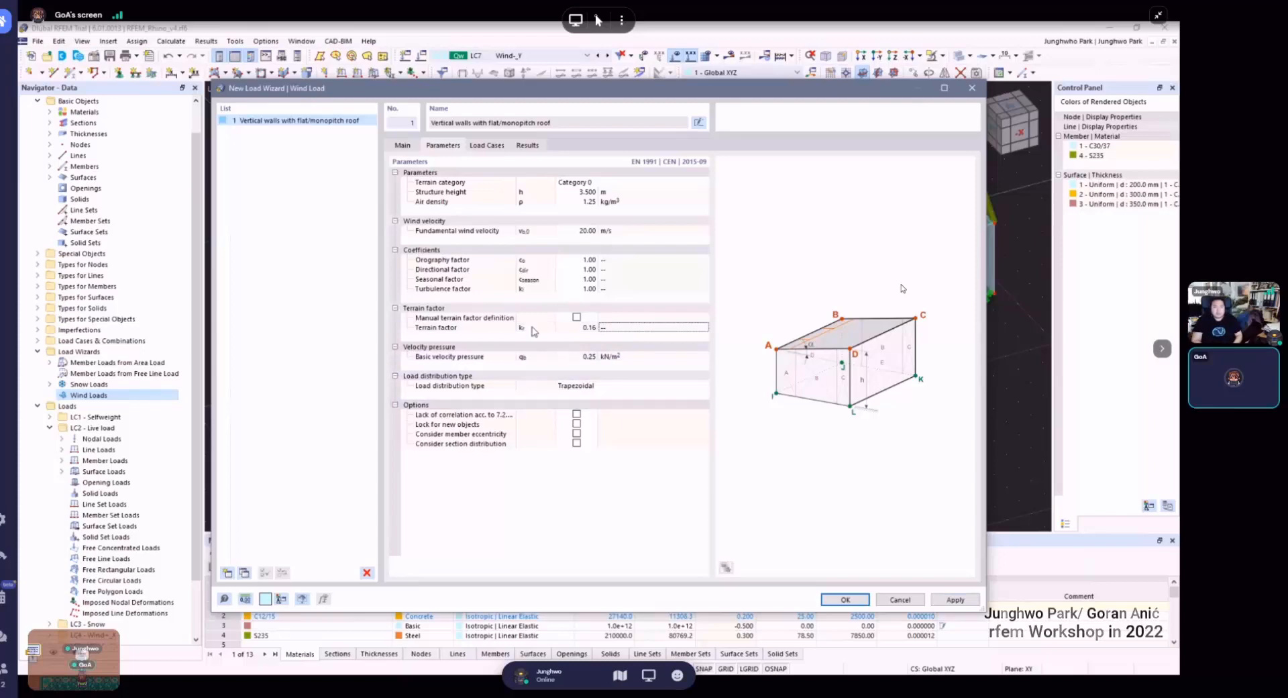
pyautogui.click(406, 147)
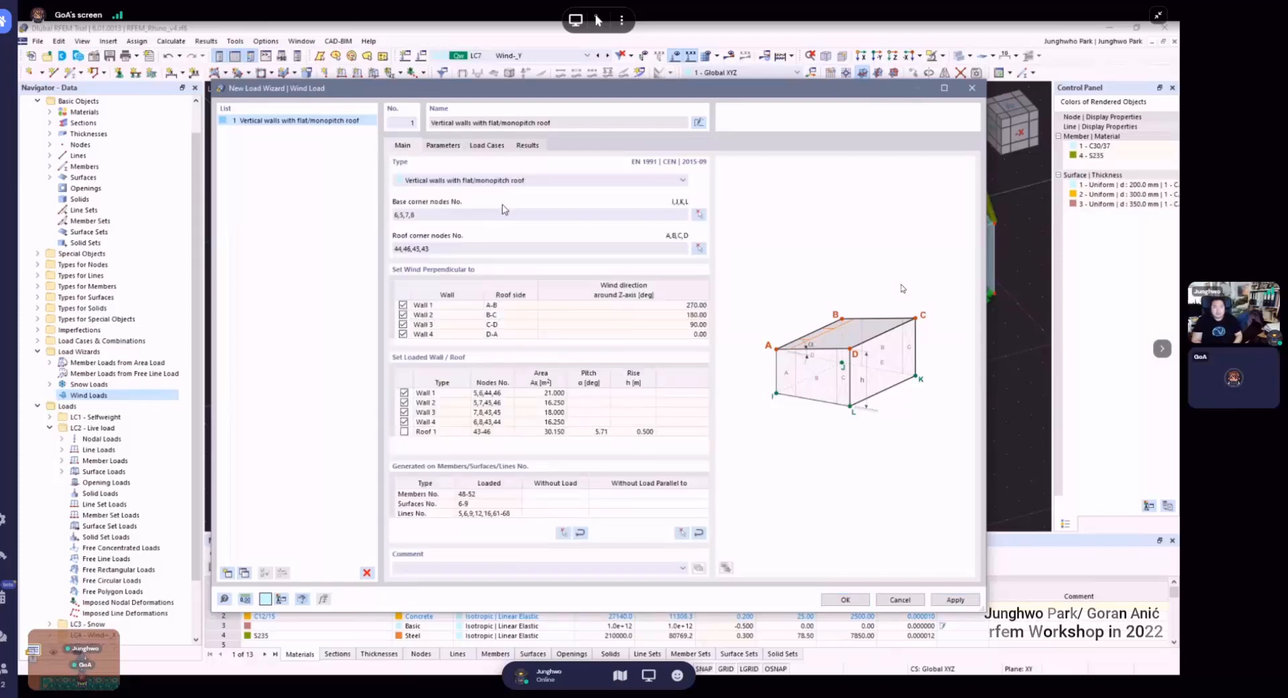
pyautogui.click(507, 503)
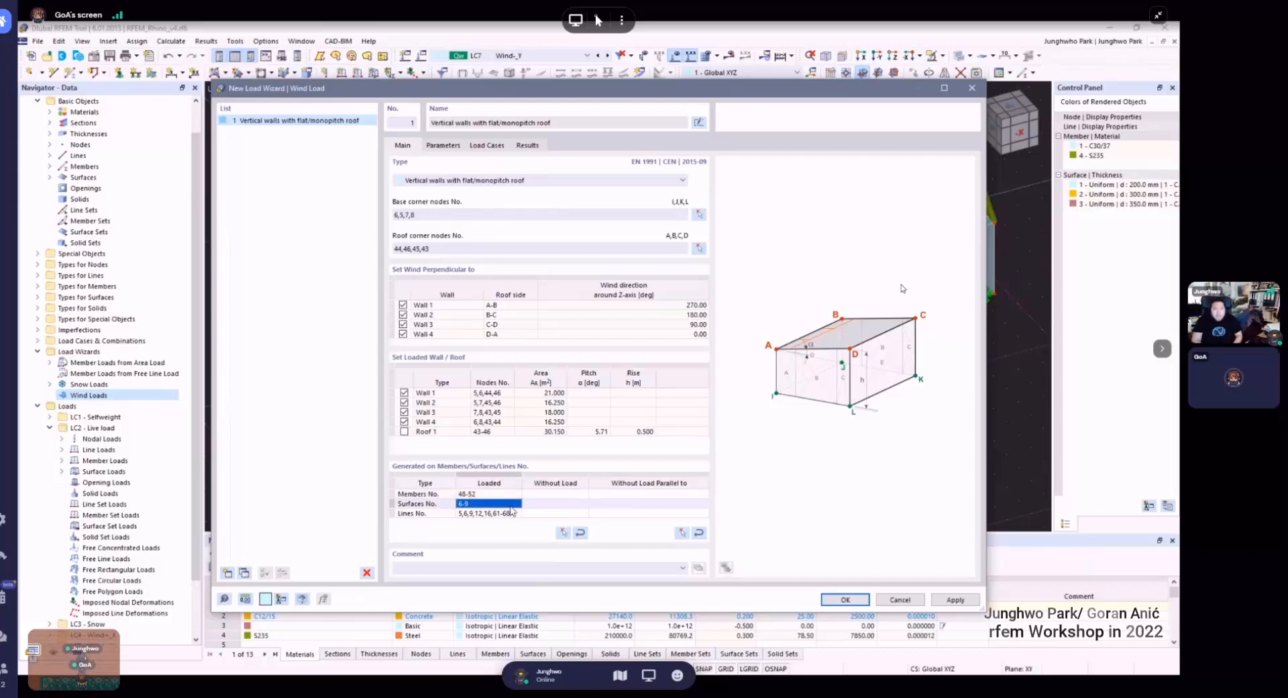
pyautogui.click(510, 514)
pyautogui.click(512, 505)
pyautogui.click(514, 513)
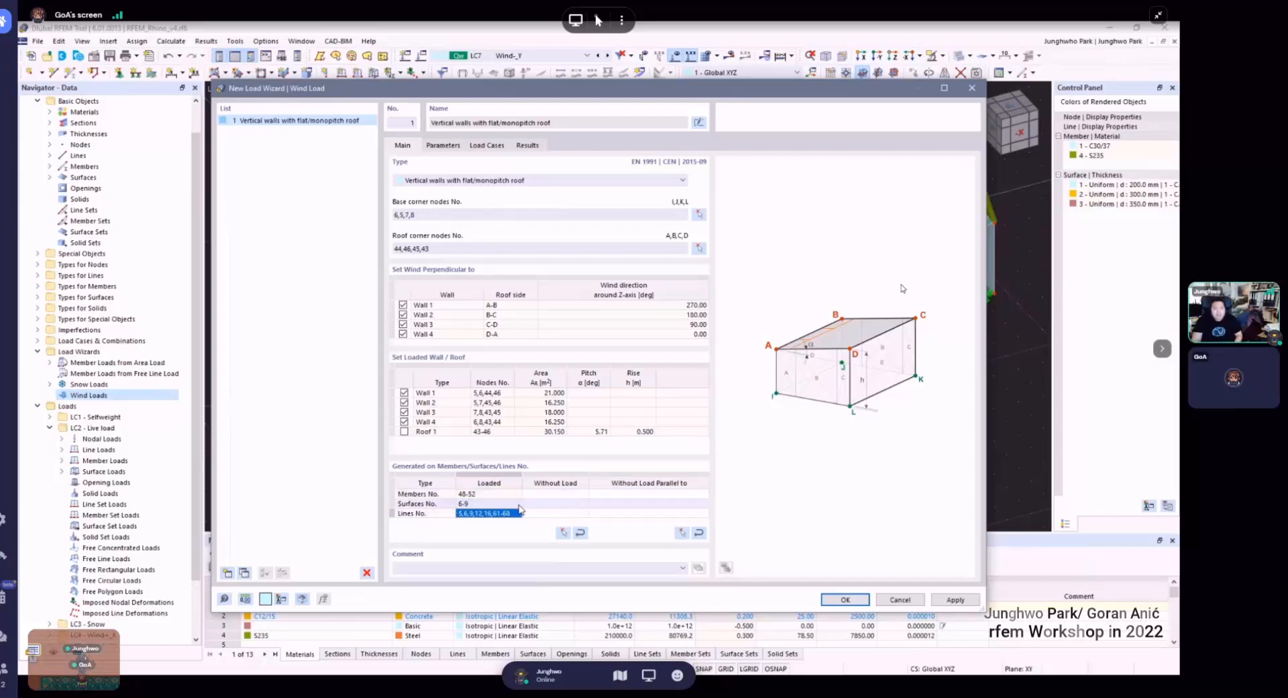
pyautogui.click(517, 505)
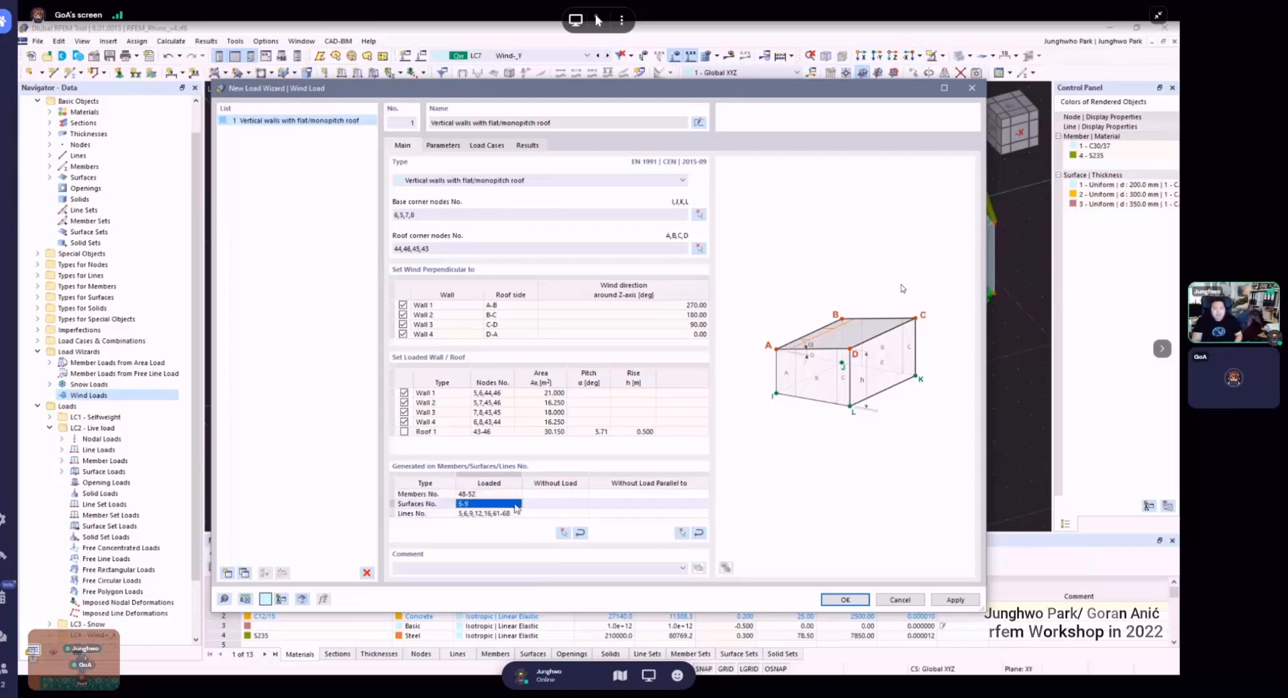
# - Exclude wall surfaces 6-8 of the monopitch building's upper storey as without load parallel to them, and try to confirm the wizard
pyautogui.click(681, 532)
pyautogui.scroll(-1, 602, 412)
pyautogui.keyDown('ctrl'); pyautogui.moveTo(603, 412); pyautogui.dragTo(598, 347, button='middle'); pyautogui.keyUp('ctrl')
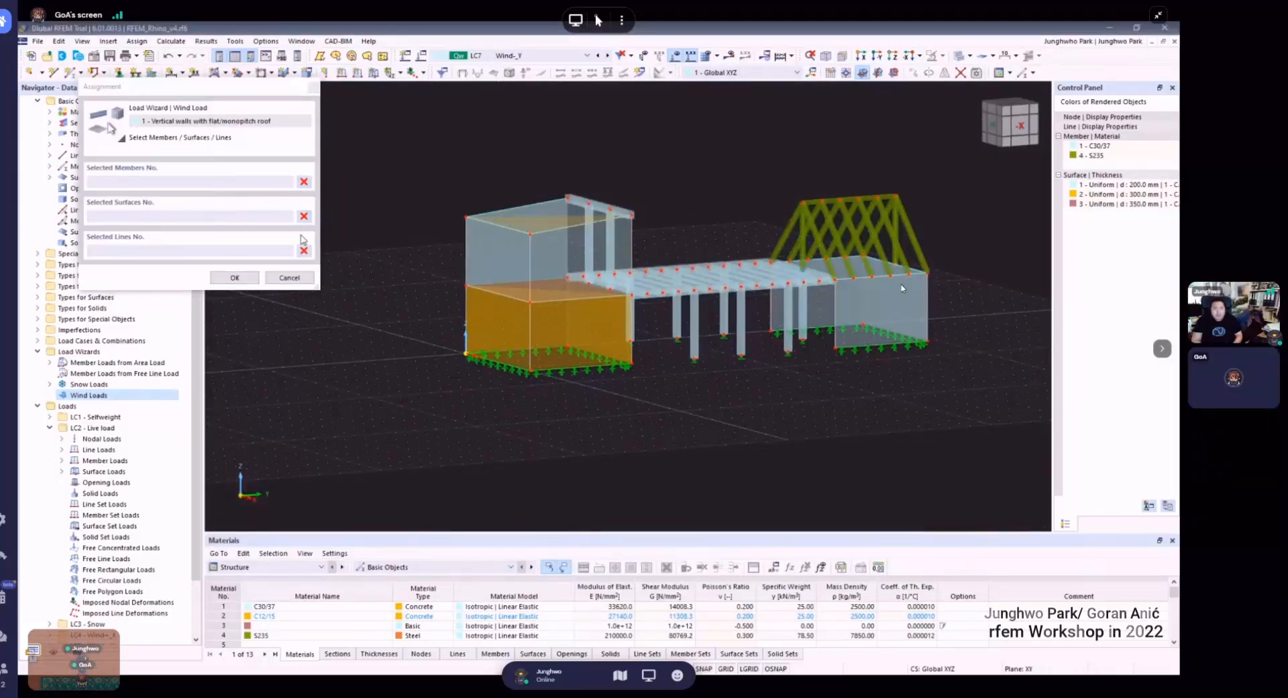
pyautogui.click(500, 259)
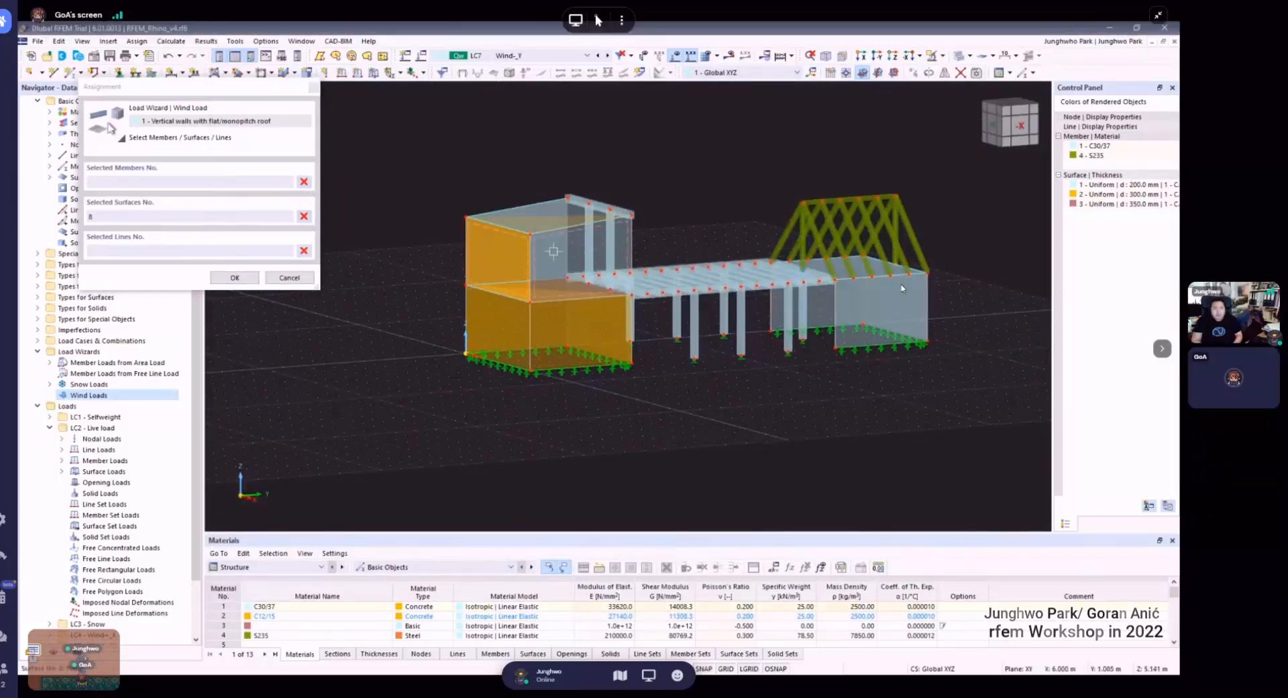
pyautogui.click(571, 252)
pyautogui.keyDown('ctrl'); pyautogui.moveTo(570, 252); pyautogui.dragTo(445, 303, button='middle'); pyautogui.keyUp('ctrl')
pyautogui.click(736, 292)
pyautogui.click(234, 277)
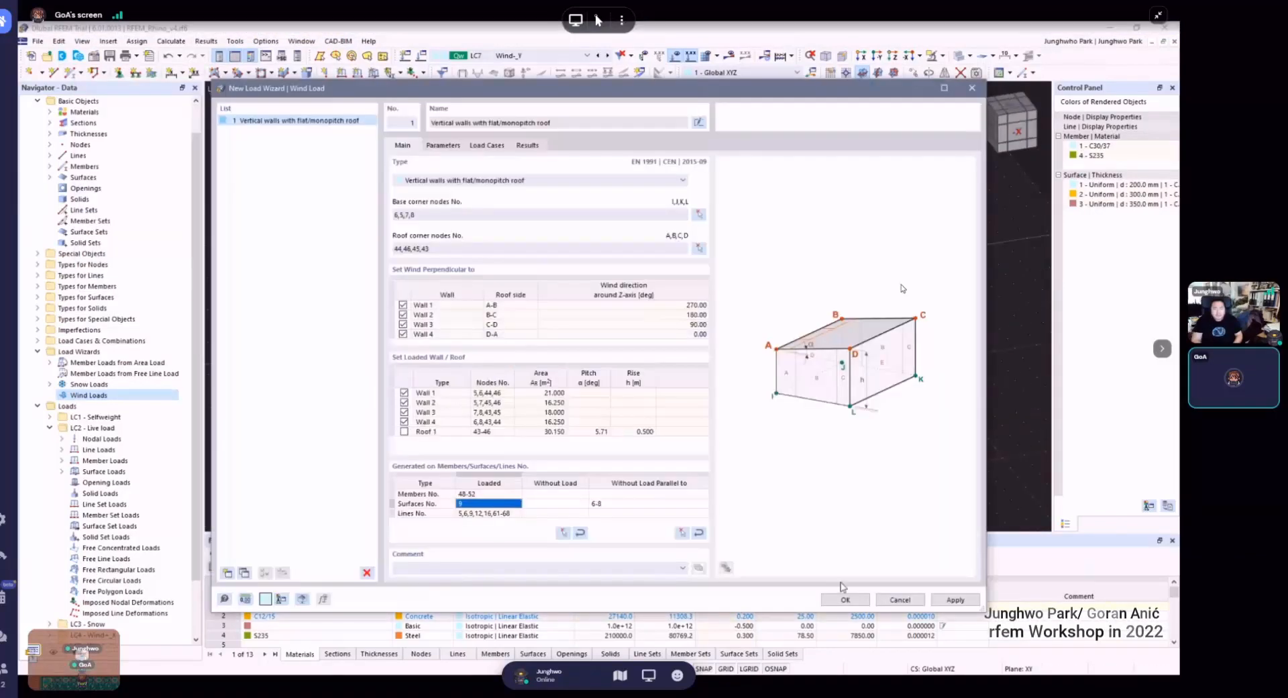
pyautogui.click(843, 598)
pyautogui.click(703, 417)
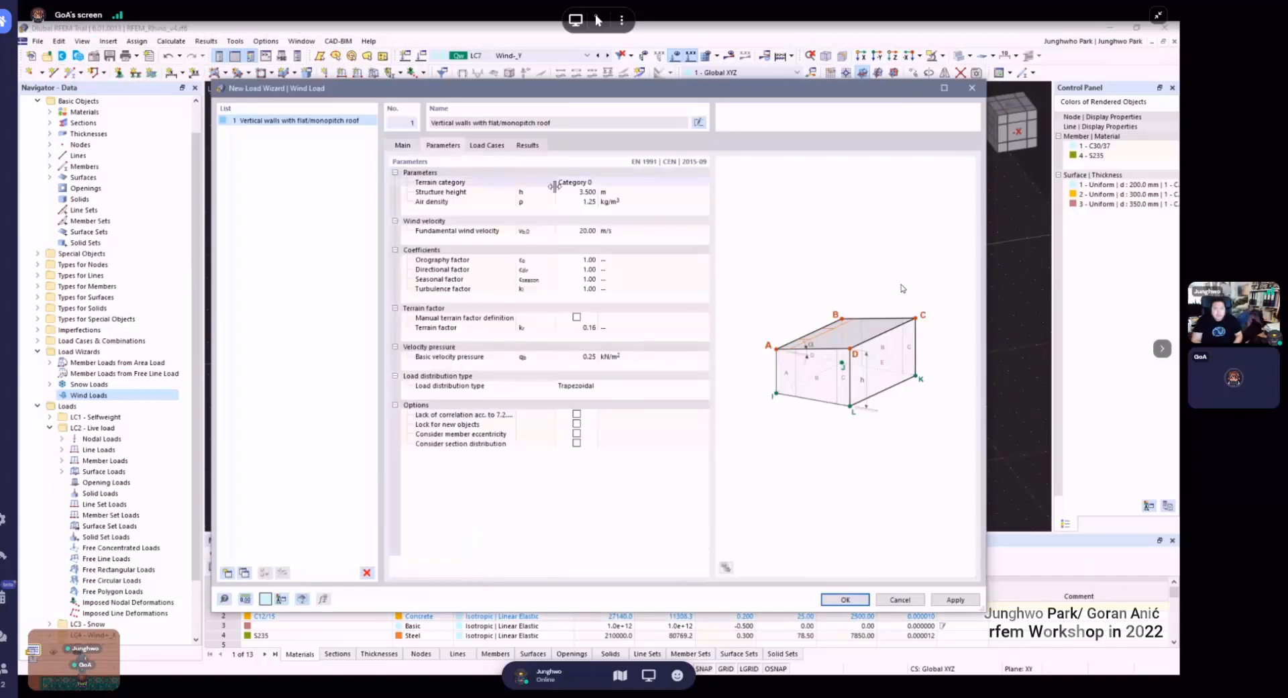
# - Try to confirm the wizard with the load cases for Wall 3 (C-D) and Wall 4 (D-A) deactivated
pyautogui.click(486, 145)
pyautogui.click(526, 145)
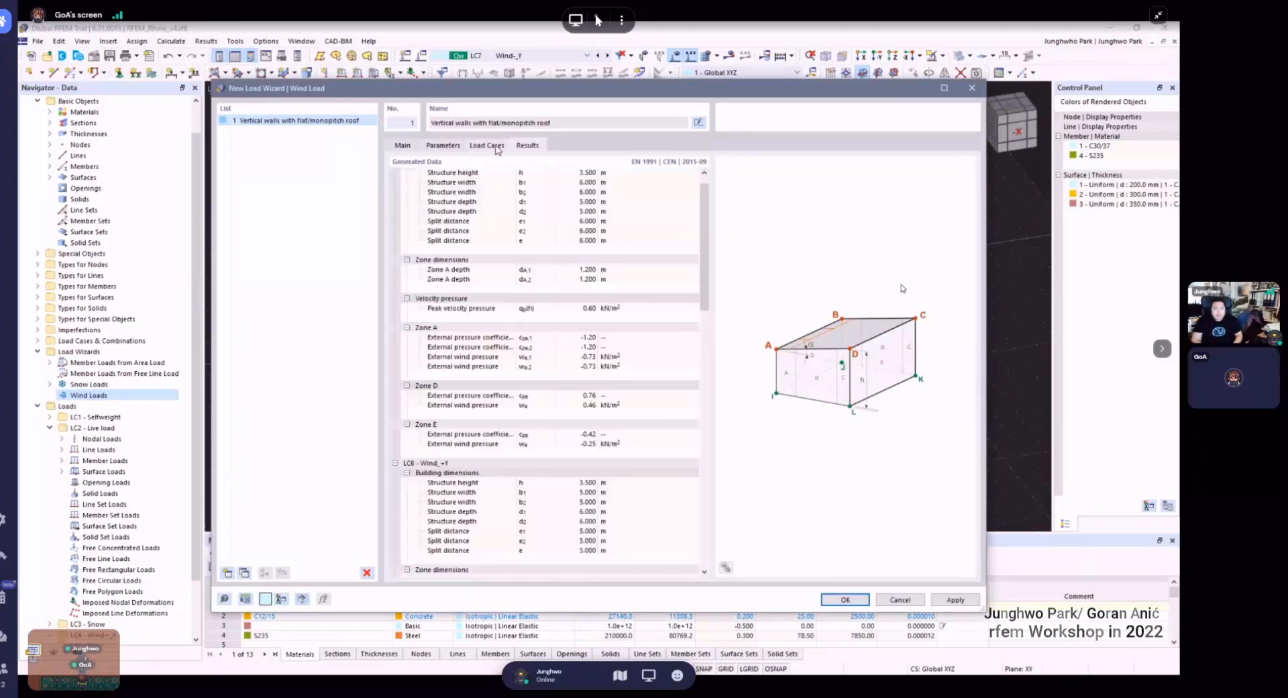
pyautogui.click(443, 145)
pyautogui.click(487, 145)
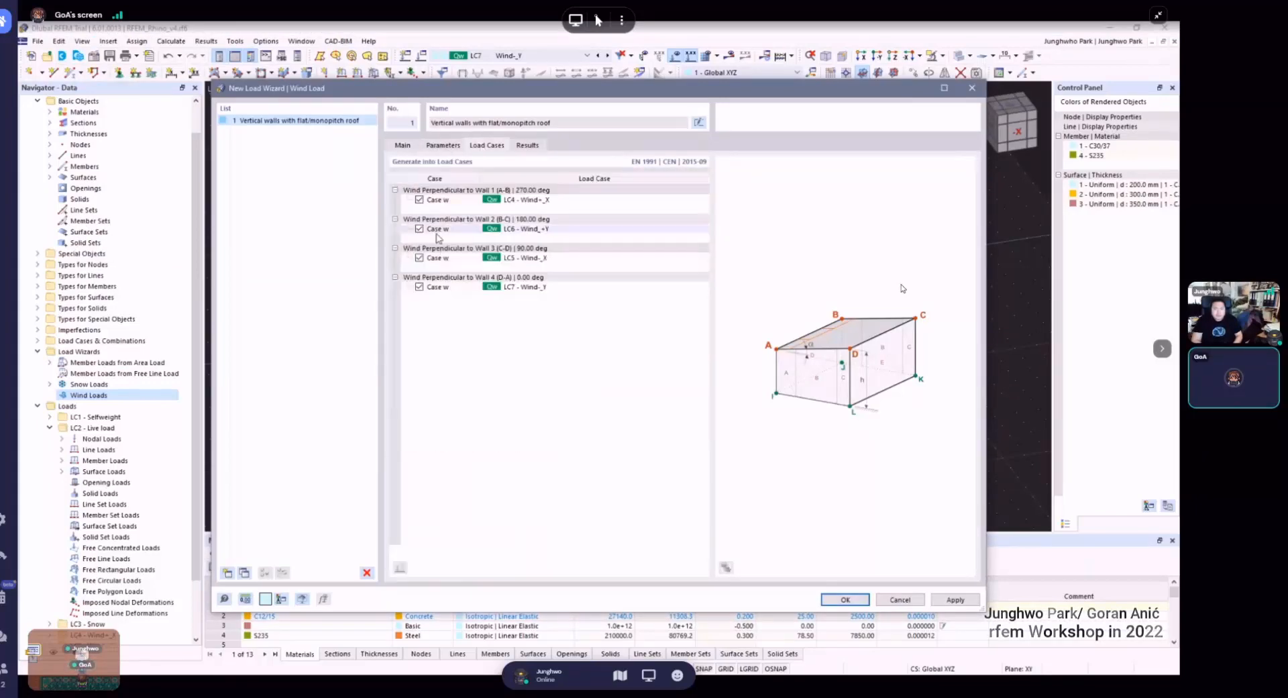
pyautogui.click(420, 258)
pyautogui.click(419, 286)
pyautogui.click(703, 417)
# - Reactivate the wind cases with LC5 - Wind-_X for Wall 3 (C-D) and LC7 - Wind-_Y for Wall 4 (D-A), and apply
pyautogui.click(419, 258)
pyautogui.click(419, 287)
pyautogui.click(695, 259)
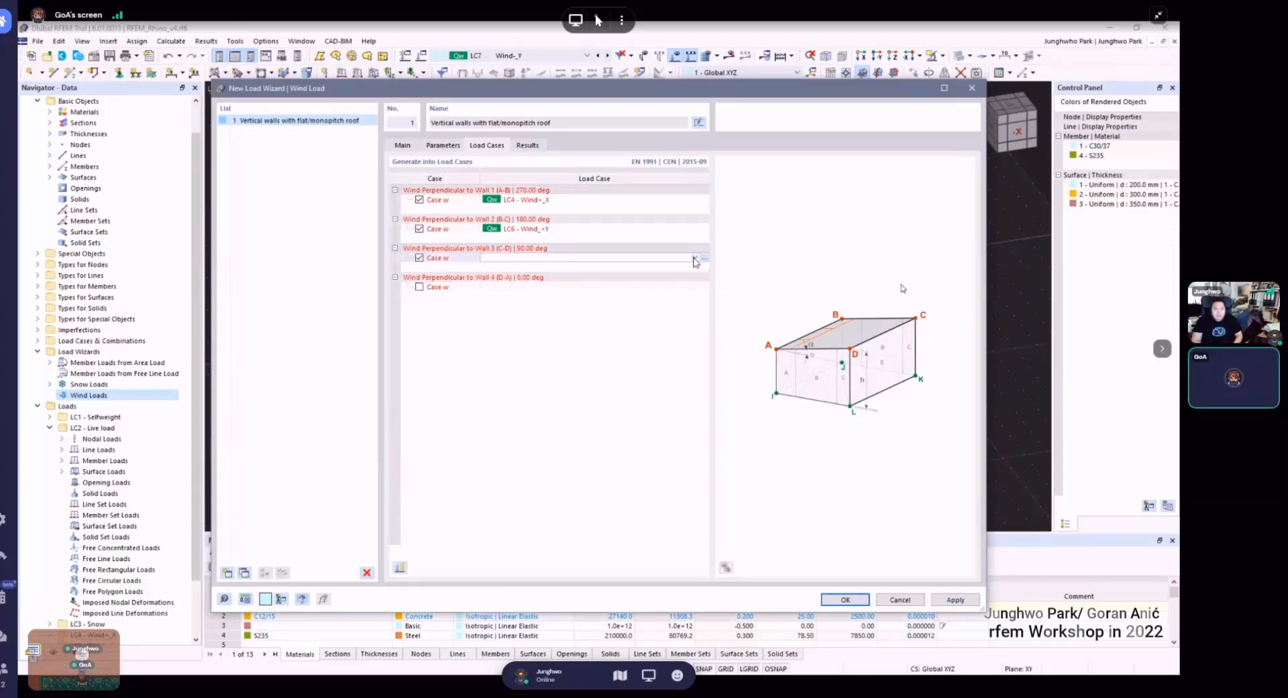
pyautogui.click(594, 258)
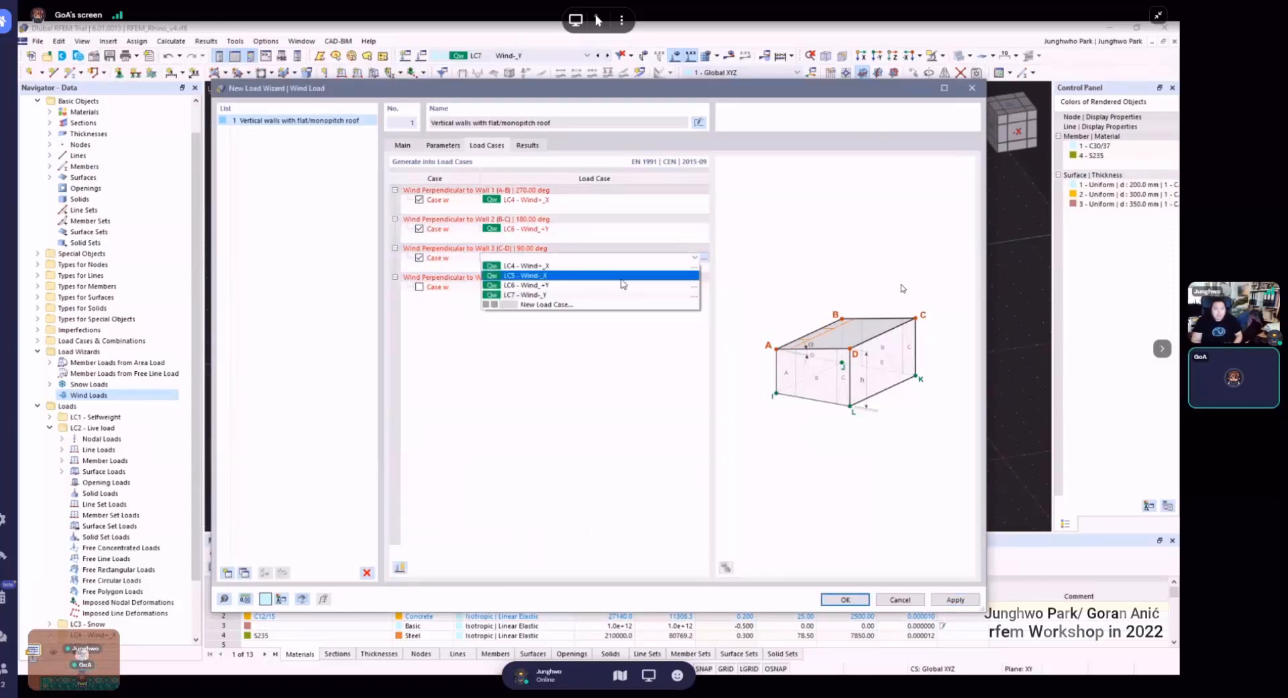
pyautogui.click(599, 279)
pyautogui.click(603, 286)
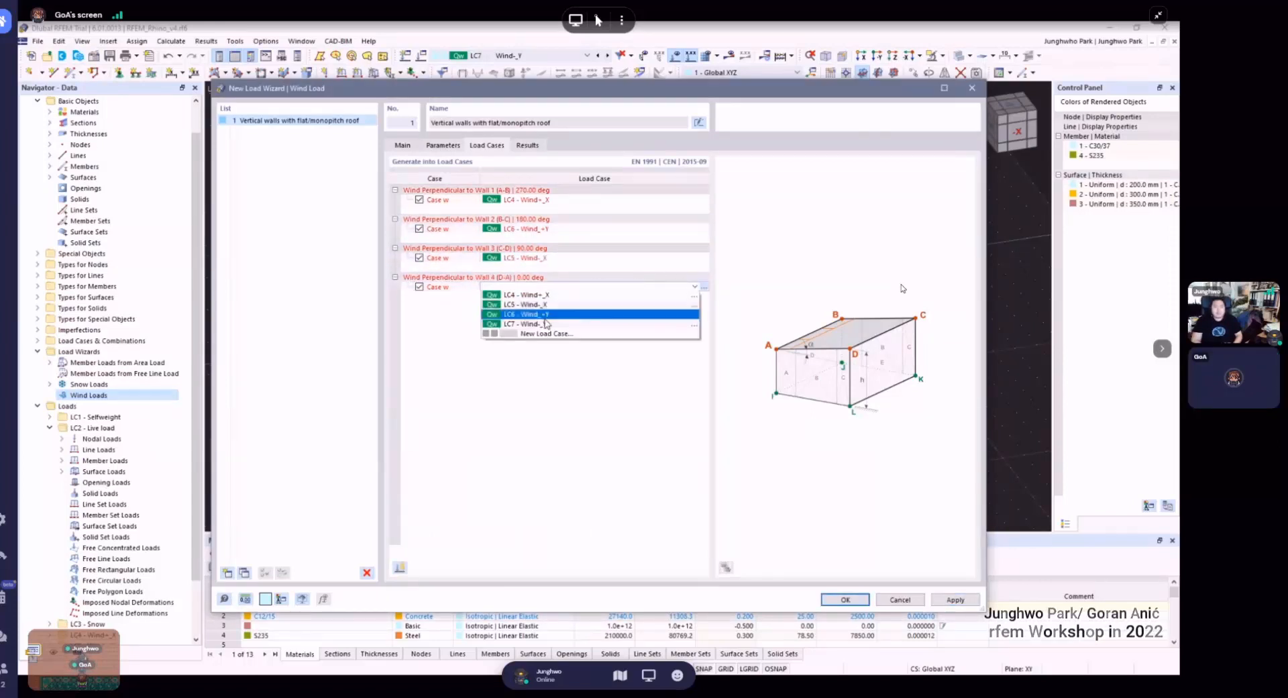
pyautogui.click(562, 323)
pyautogui.click(556, 199)
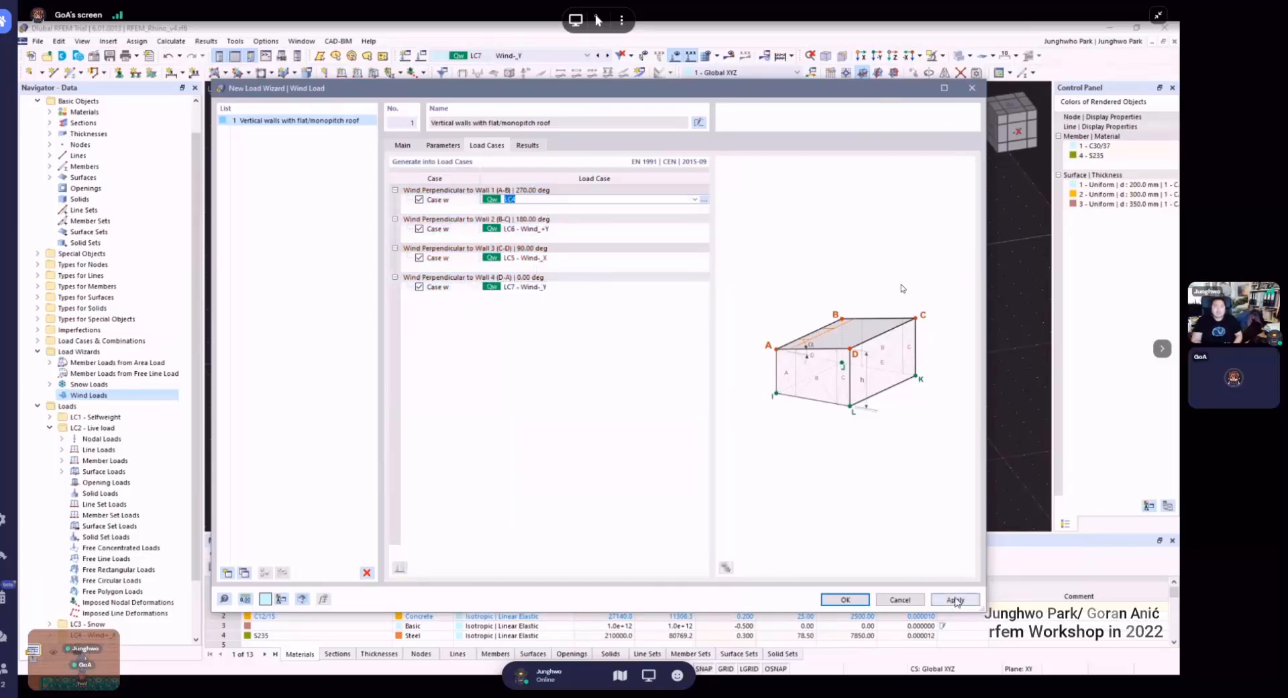
pyautogui.click(955, 599)
# - Switch the load type to Flat/monopitch roof and Vertical walls with duopitch roof, return it to Vertical walls with flat/monopitch roof, and confirm
pyautogui.click(403, 145)
pyautogui.click(536, 180)
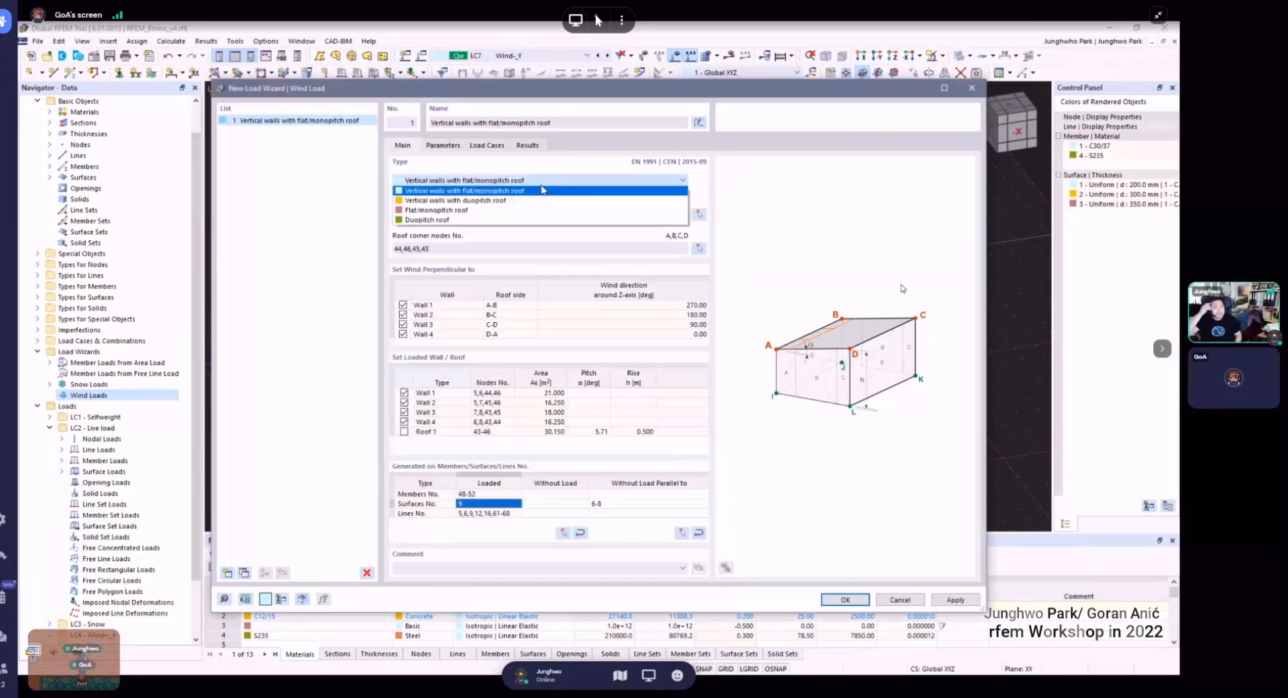
pyautogui.click(508, 211)
pyautogui.click(479, 179)
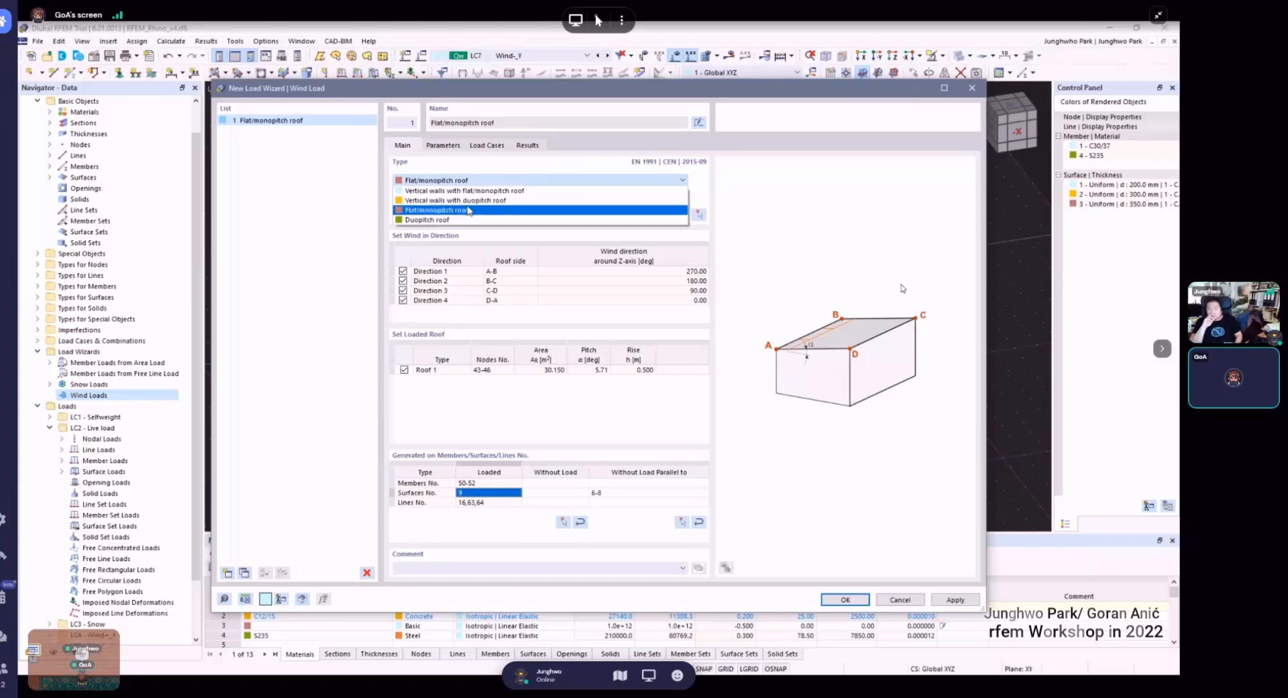
pyautogui.click(463, 200)
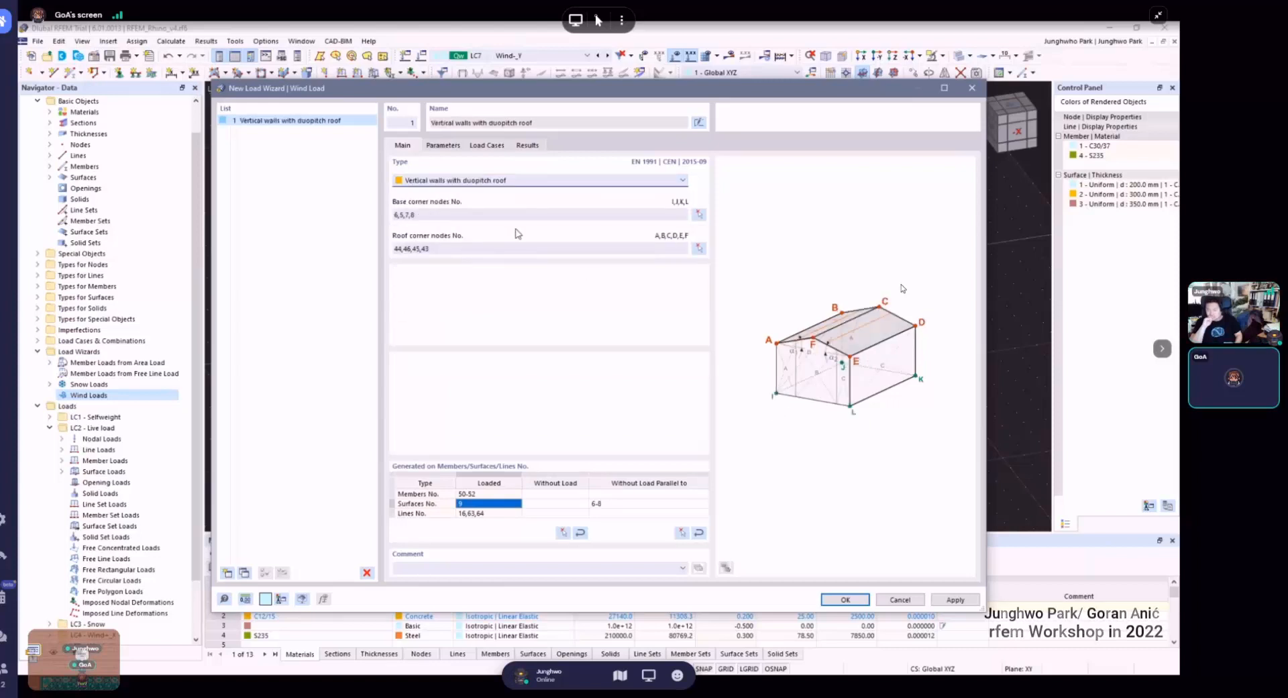
pyautogui.click(493, 183)
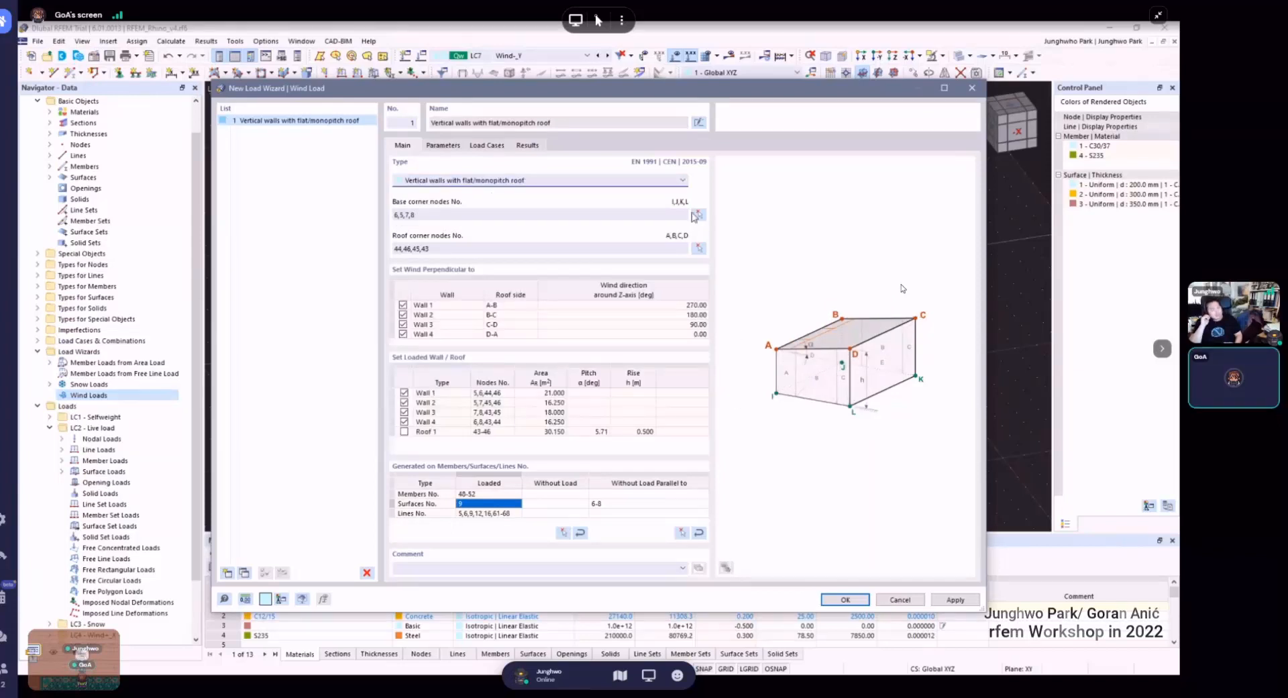
pyautogui.click(847, 601)
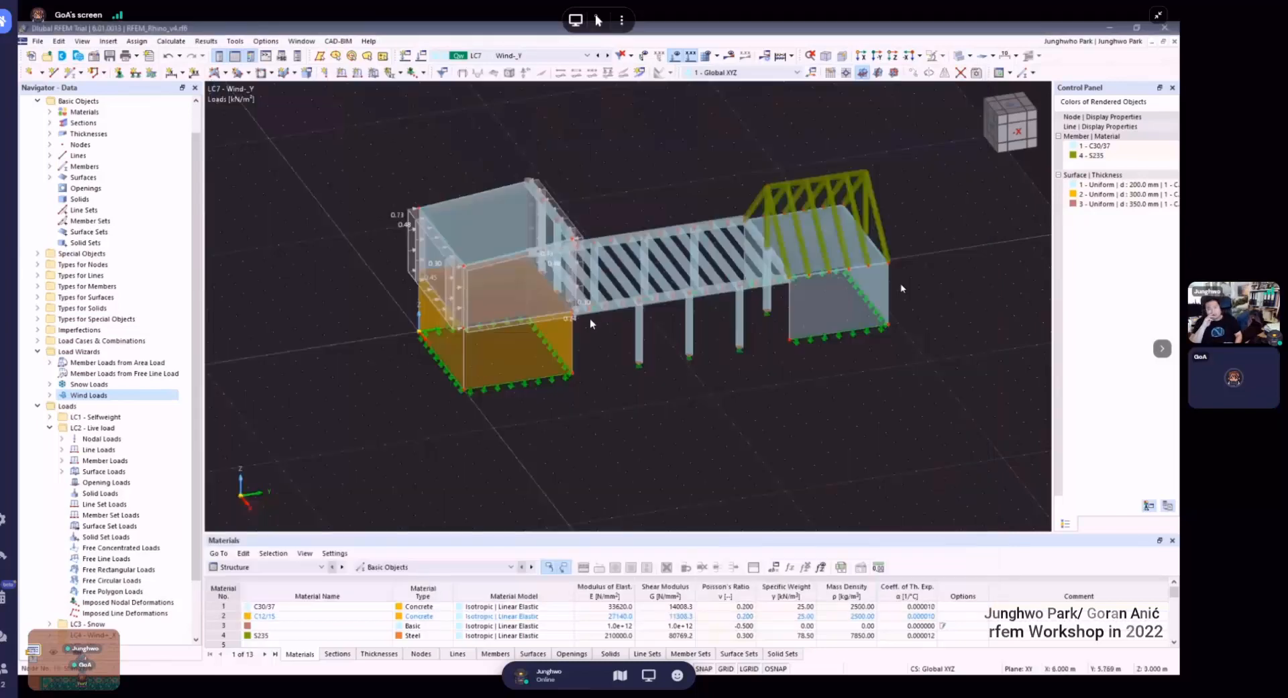
# - Reopen the upper storey's wind load wizard to check the available load types, and close it without changes
pyautogui.keyDown('ctrl'); pyautogui.moveTo(622, 373); pyautogui.dragTo(417, 199, button='middle'); pyautogui.keyUp('ctrl')
pyautogui.scroll(5, 417, 198)
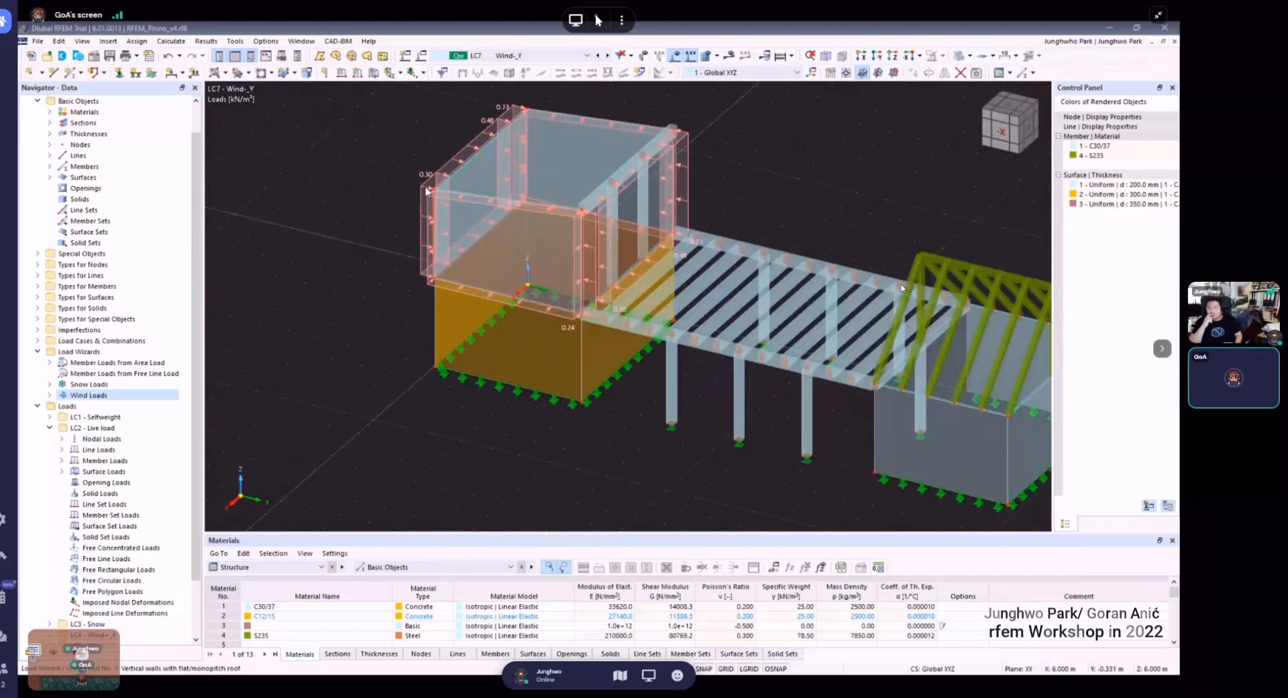
pyautogui.doubleClick(425, 190)
pyautogui.click(479, 179)
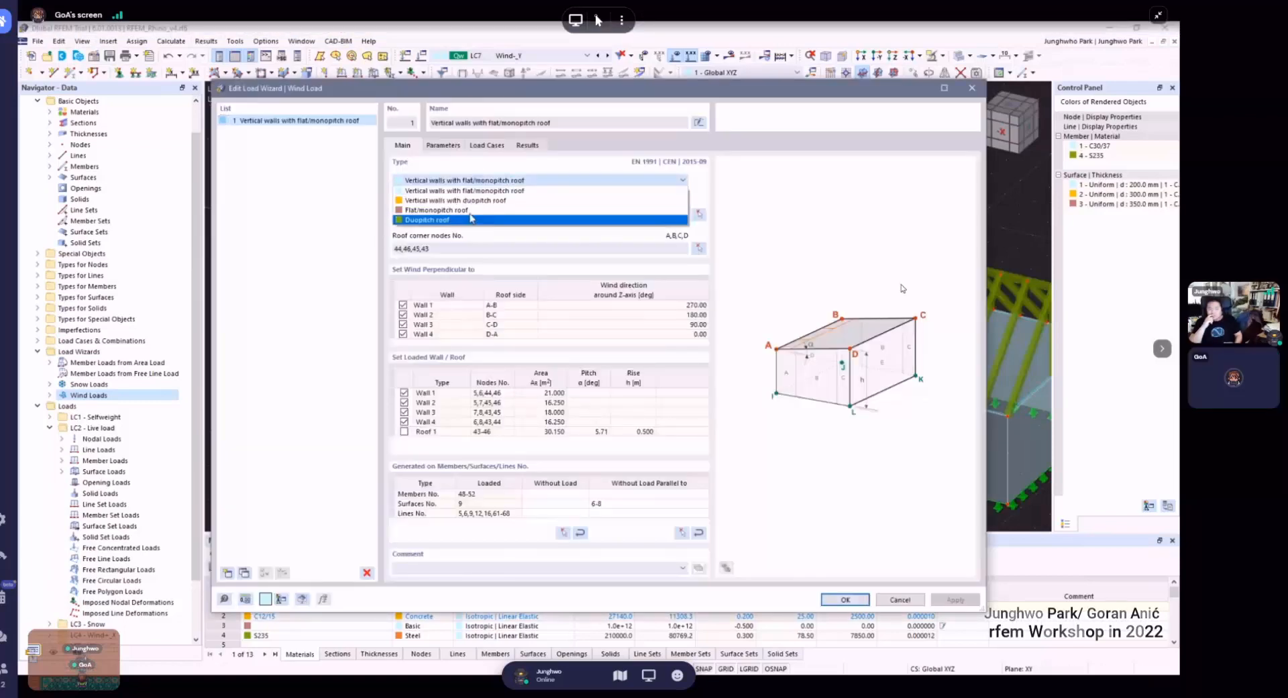
pyautogui.click(483, 182)
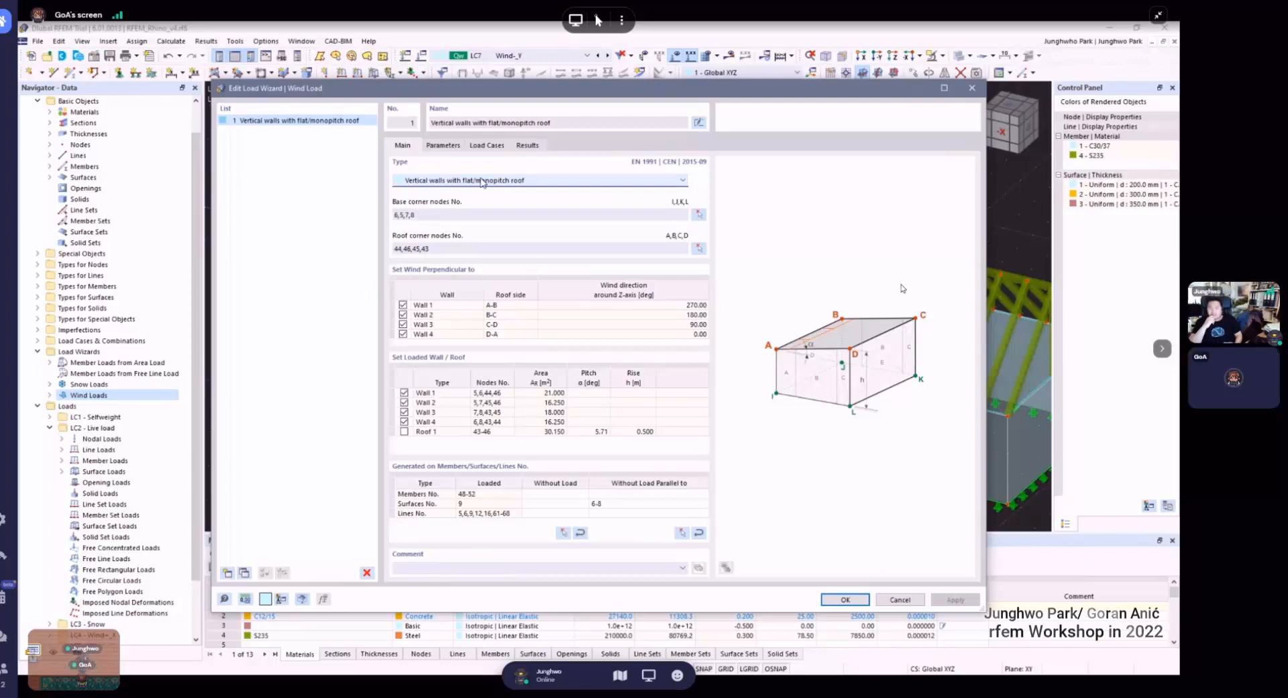
pyautogui.press('Escape')
# - Examine the LC7 - Wind-_Y loads generated on the walls of the monopitch building's upper storey
pyautogui.keyDown('ctrl'); pyautogui.moveTo(674, 229); pyautogui.dragTo(684, 256, button='middle'); pyautogui.keyUp('ctrl')
pyautogui.scroll(-2, 776, 251)
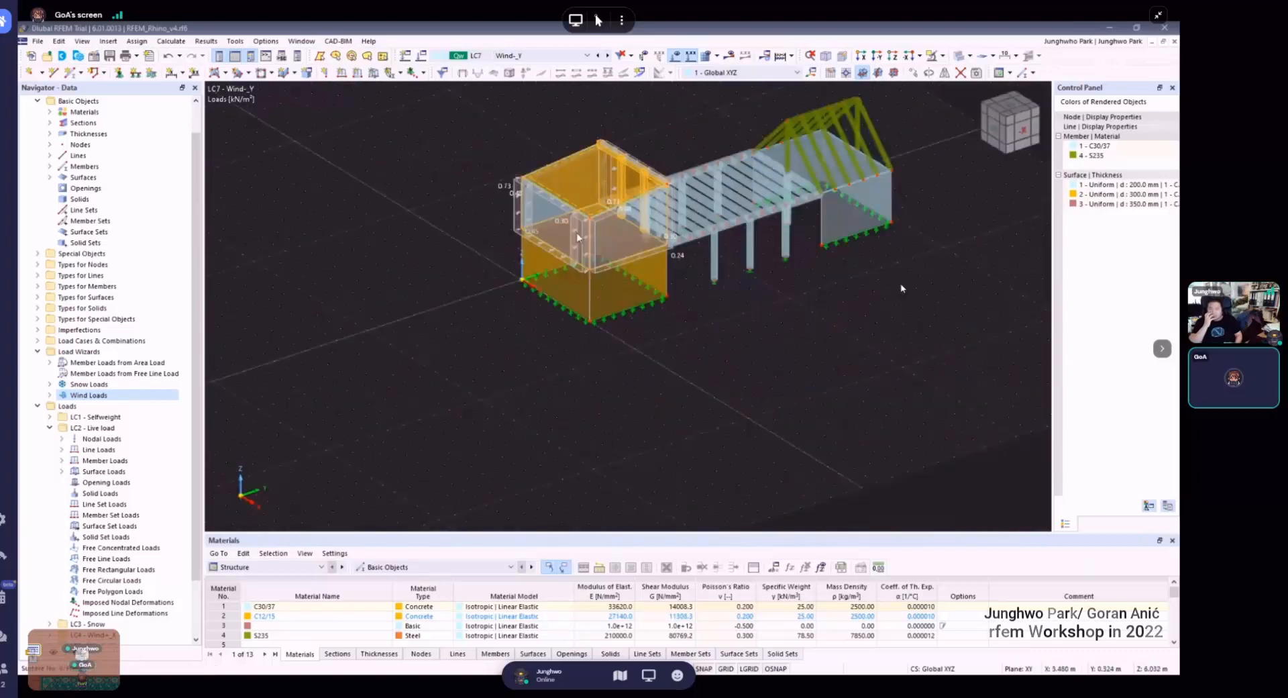
pyautogui.keyDown('ctrl'); pyautogui.moveTo(577, 232); pyautogui.dragTo(547, 274, button='middle'); pyautogui.keyUp('ctrl')
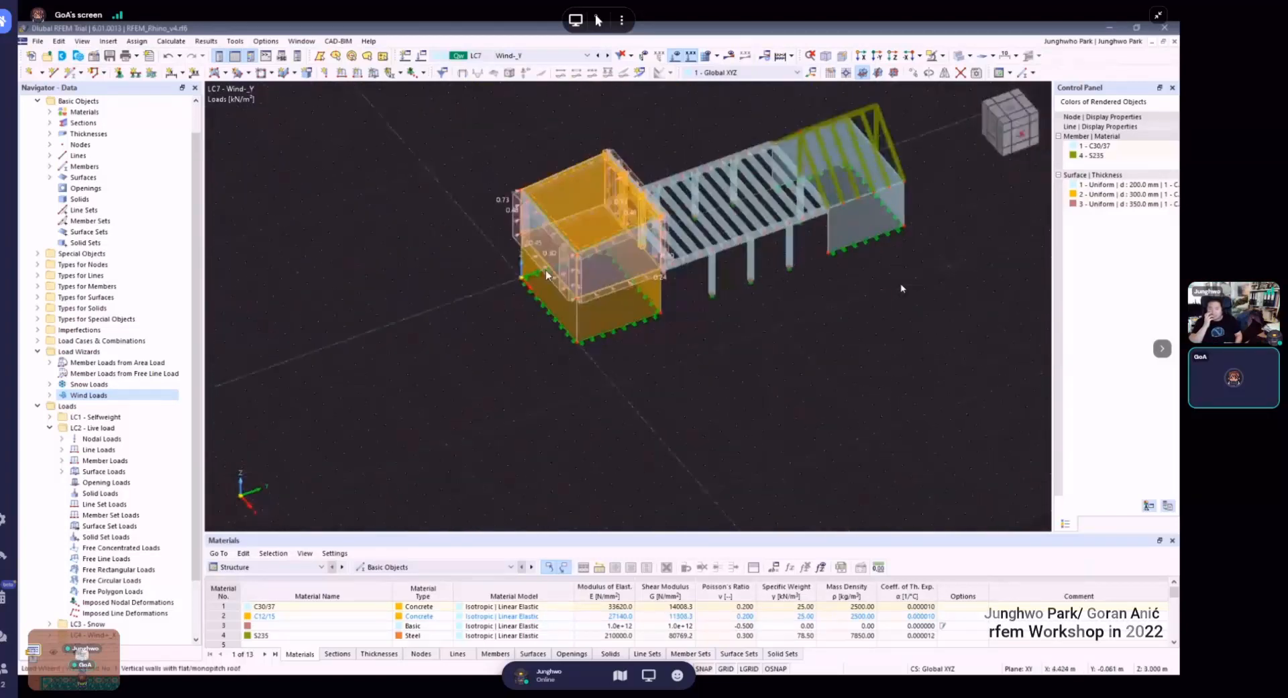
pyautogui.scroll(3, 533, 206)
pyautogui.keyDown('ctrl'); pyautogui.moveTo(613, 253); pyautogui.dragTo(583, 208, button='middle'); pyautogui.keyUp('ctrl')
pyautogui.scroll(2, 567, 177)
pyautogui.click(527, 57)
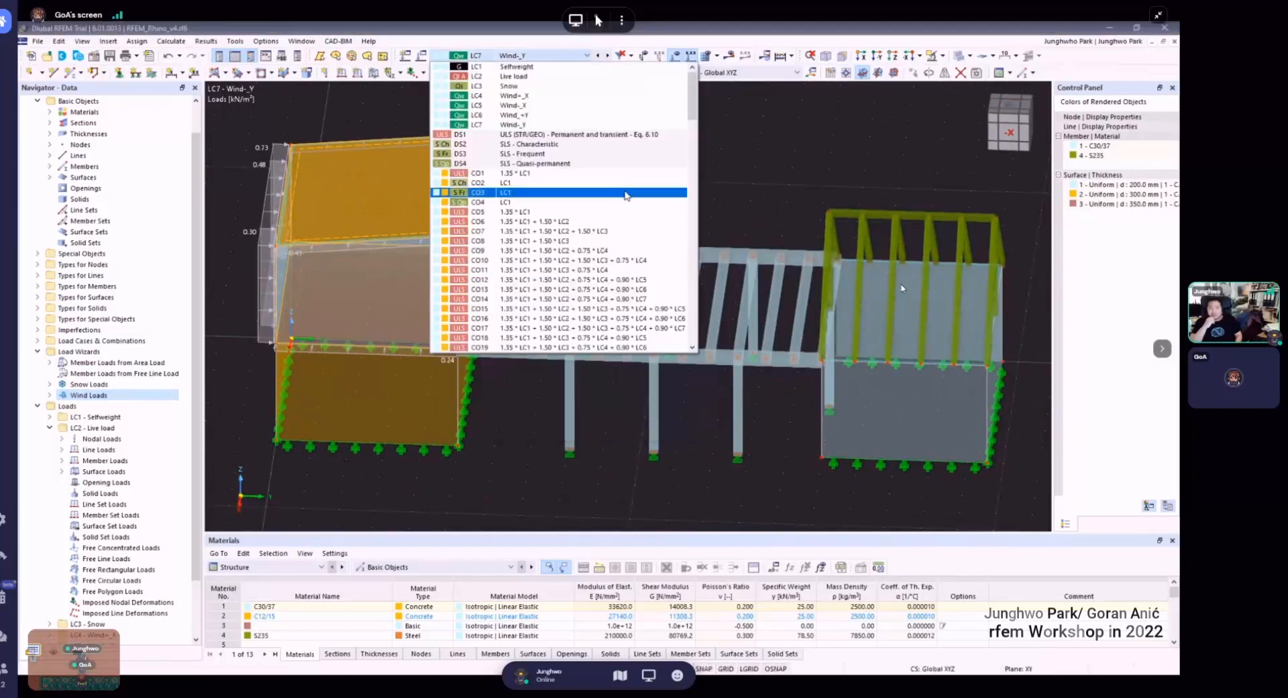
pyautogui.click(728, 173)
pyautogui.scroll(-1, 644, 172)
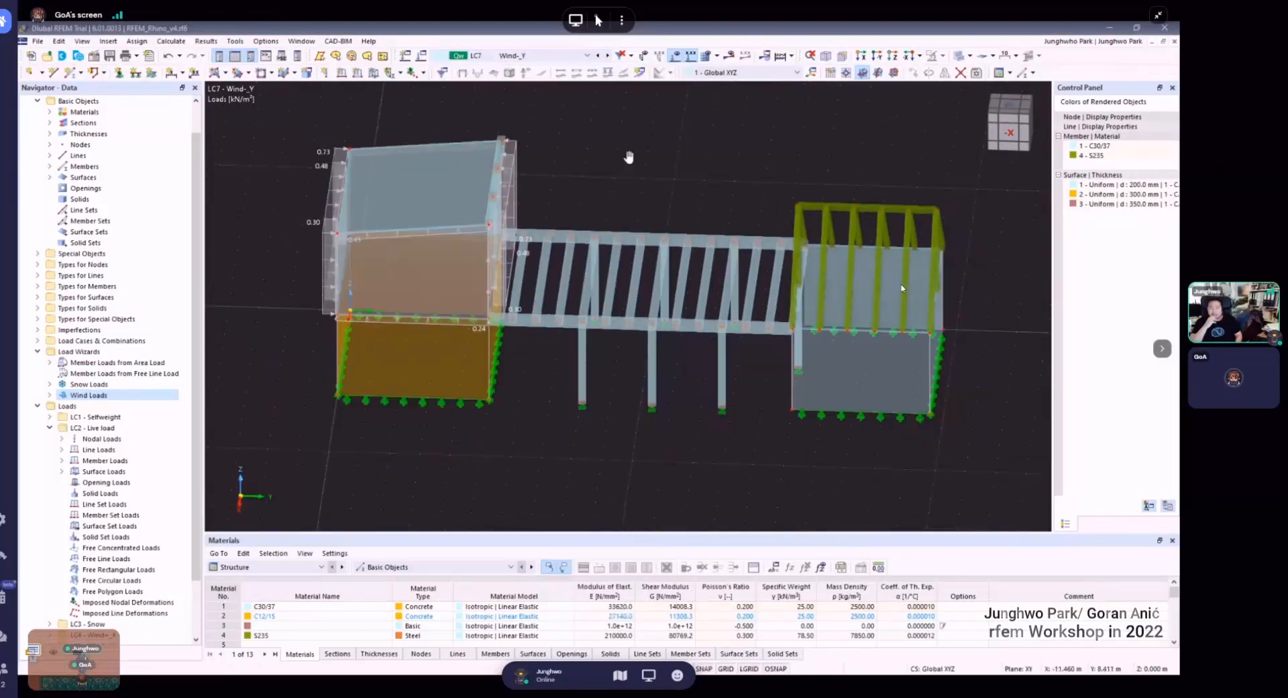
pyautogui.scroll(1, 629, 159)
pyautogui.keyDown('ctrl'); pyautogui.moveTo(667, 203); pyautogui.dragTo(577, 221, button='middle'); pyautogui.keyUp('ctrl')
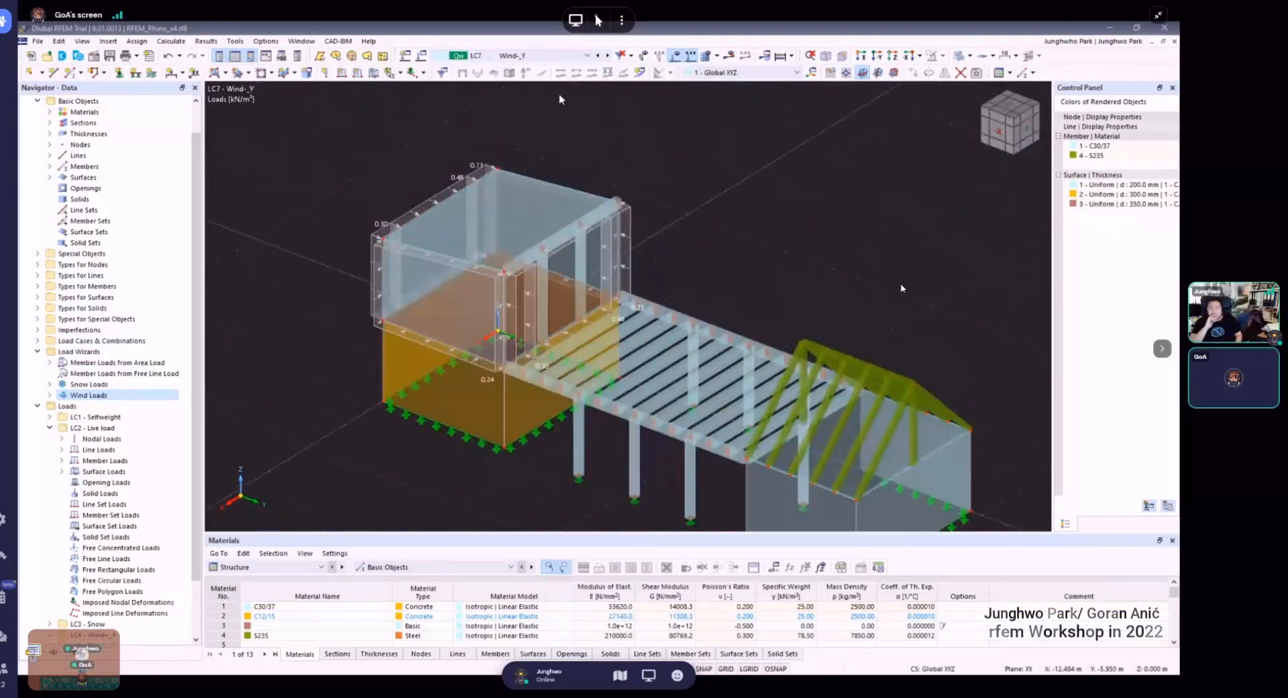
# - Display the generated wind loads of load case LC4 - Wind+_X
pyautogui.click(546, 56)
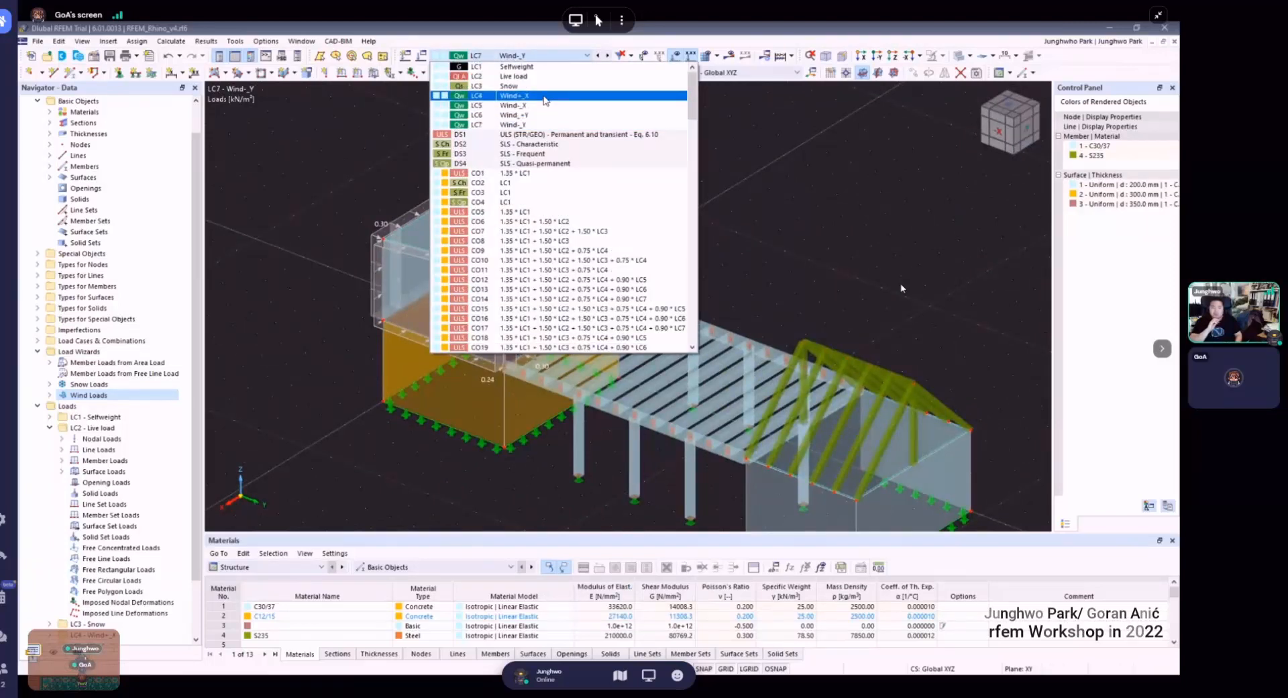
pyautogui.click(530, 96)
pyautogui.scroll(-1, 630, 190)
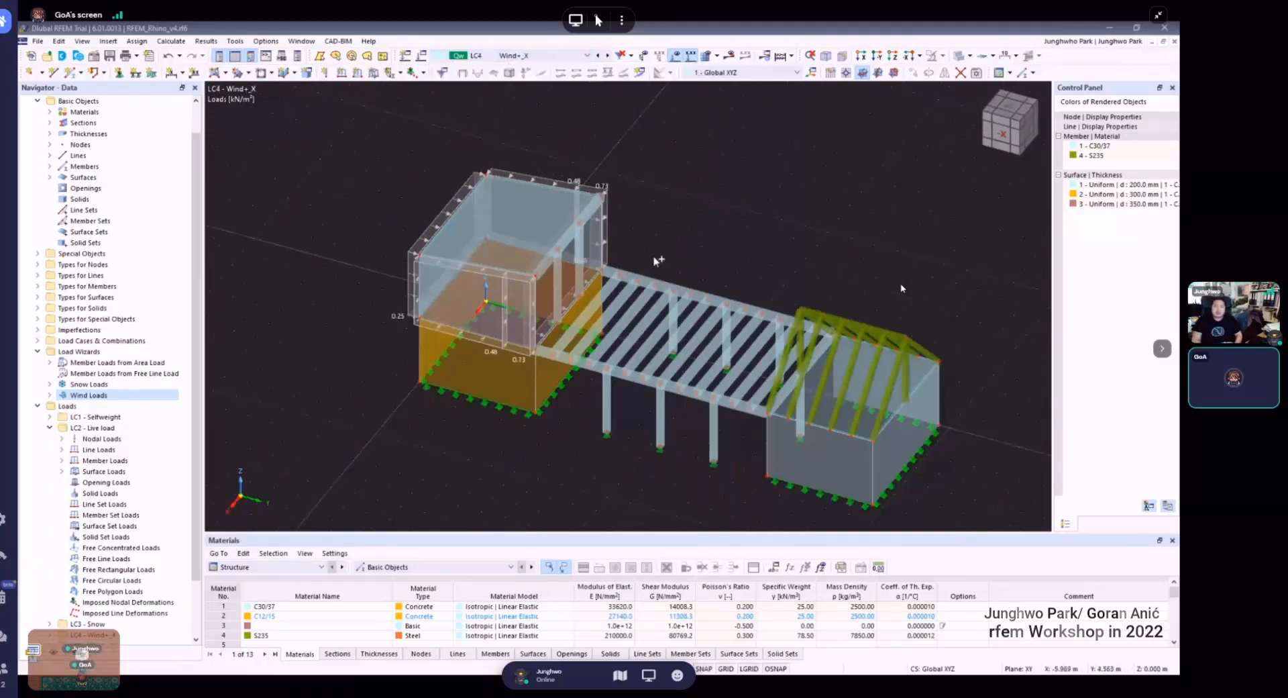
# - Step through the wind load cases after LC4 up to LC7 - Wind-_Y to compare the loads on the upper storey walls
pyautogui.keyDown('ctrl'); pyautogui.moveTo(658, 262); pyautogui.dragTo(616, 271, button='middle'); pyautogui.keyUp('ctrl')
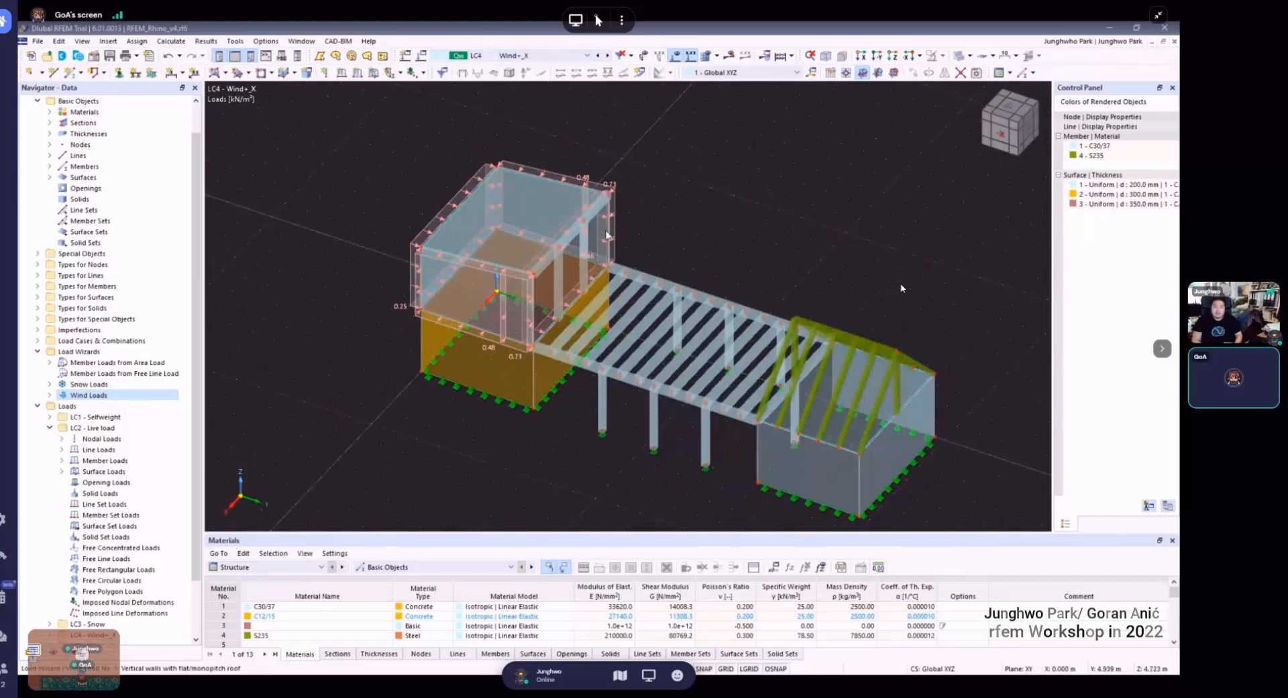
pyautogui.scroll(1, 603, 234)
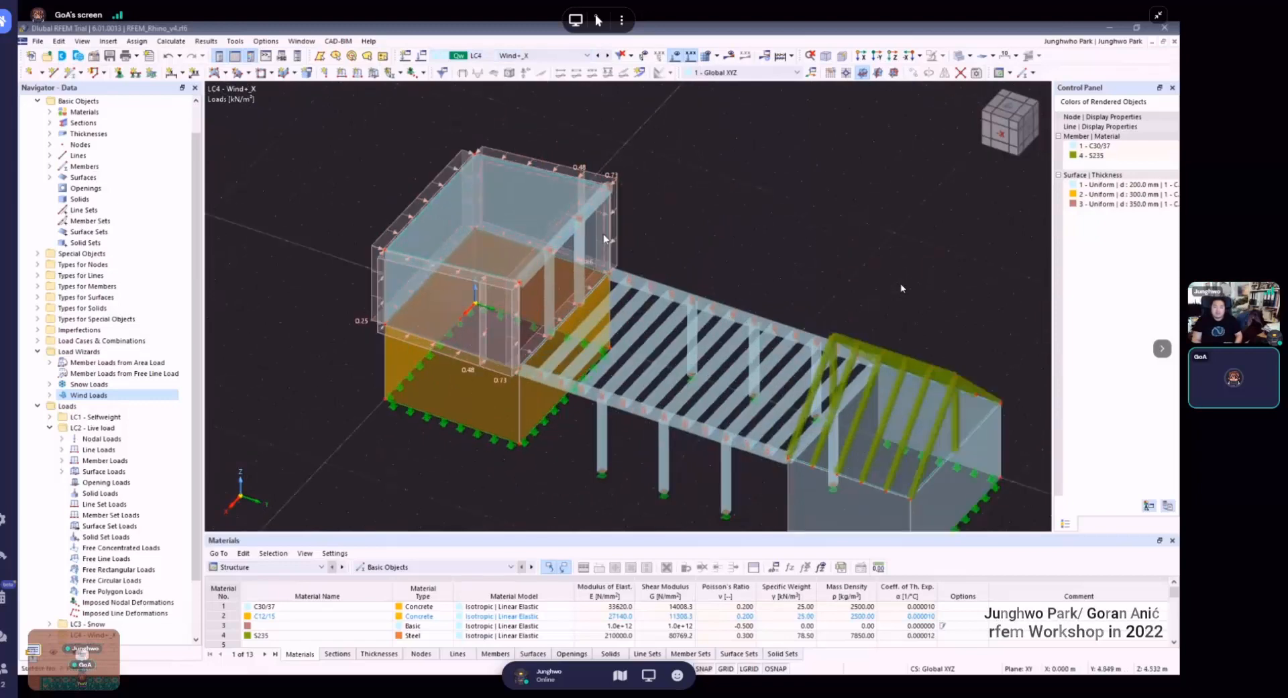
pyautogui.click(607, 56)
pyautogui.click(606, 55)
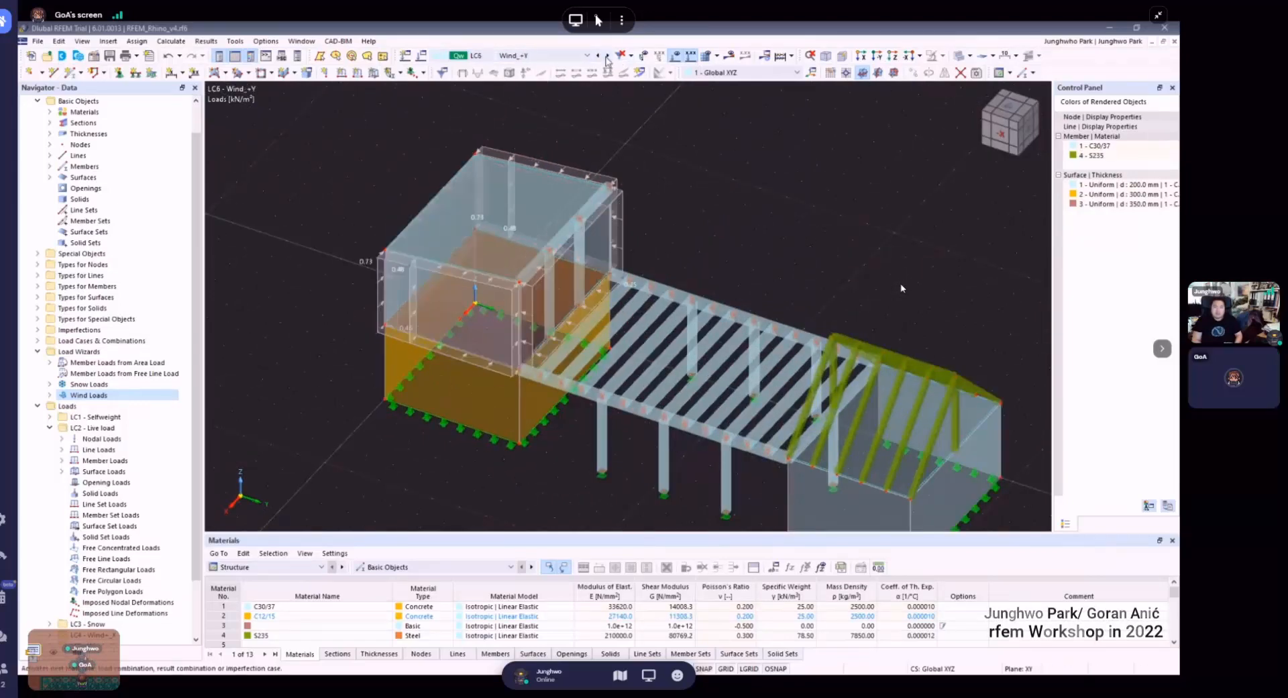
pyautogui.click(607, 56)
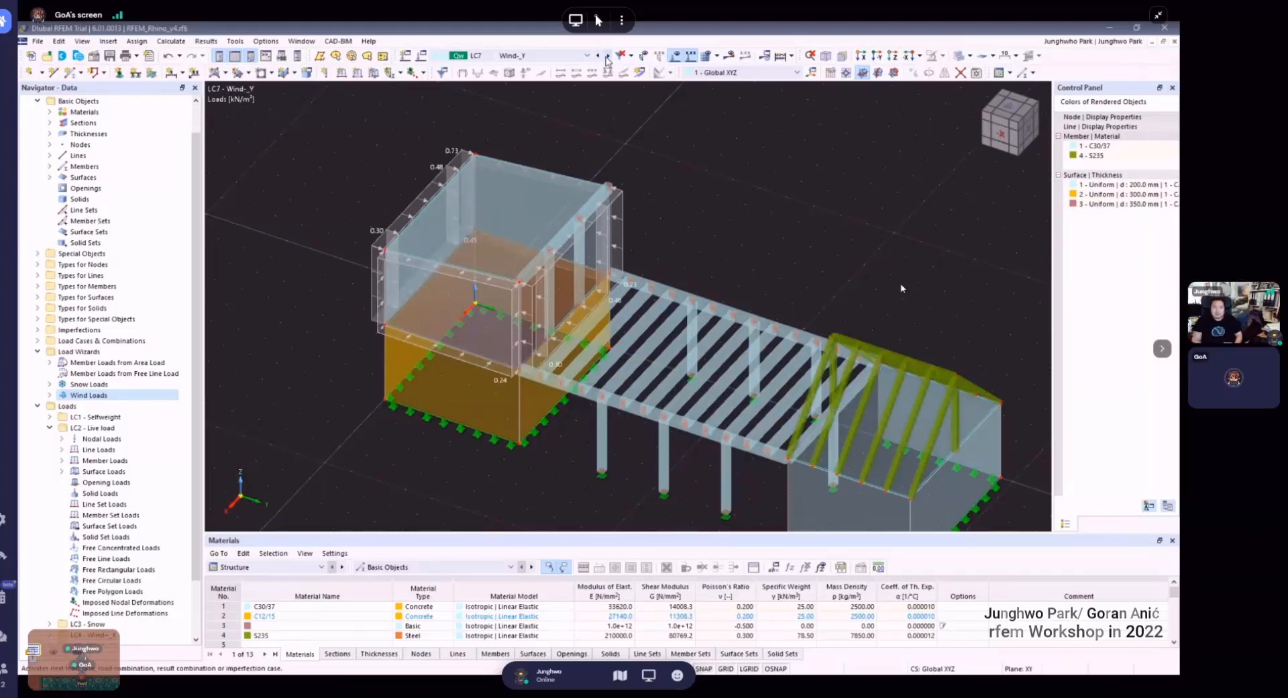
# - Display design situation DS1 - ULS (STR/GEO) on the whole model and check the list of available load cases and combinations
pyautogui.click(607, 55)
pyautogui.scroll(-3, 629, 209)
pyautogui.moveTo(630, 210); pyautogui.dragTo(733, 176, button='middle')
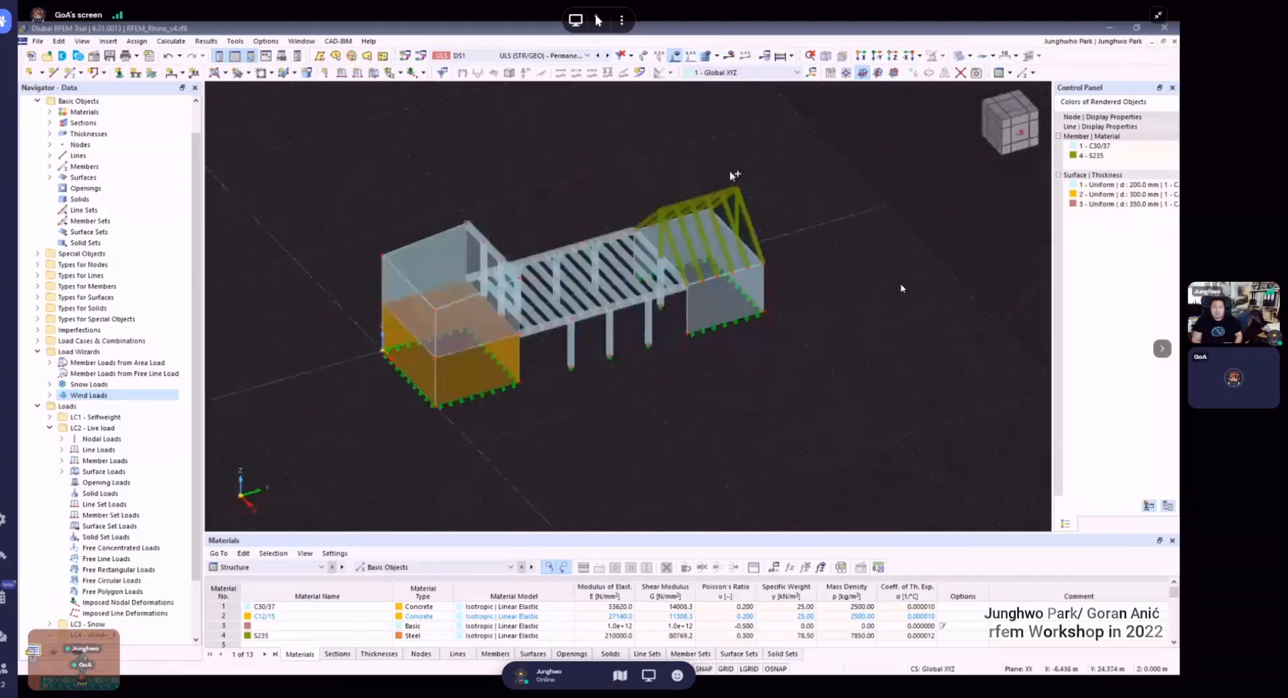
pyautogui.scroll(-3, 612, 159)
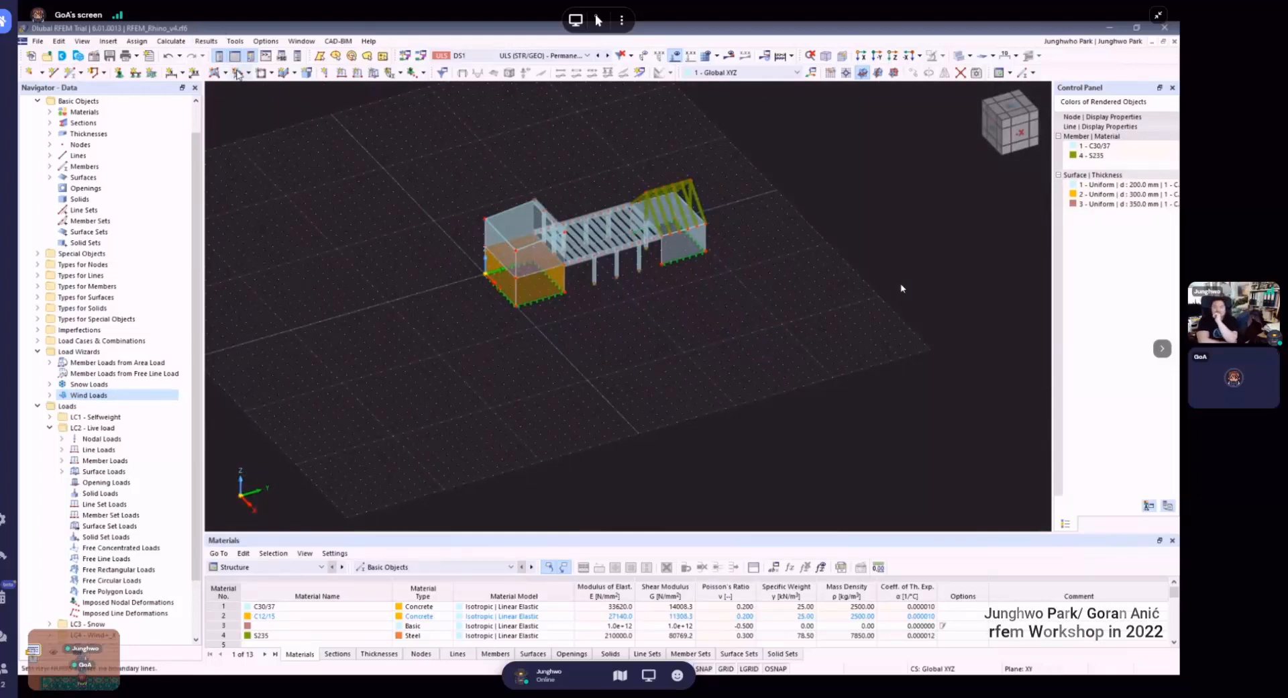
pyautogui.click(535, 57)
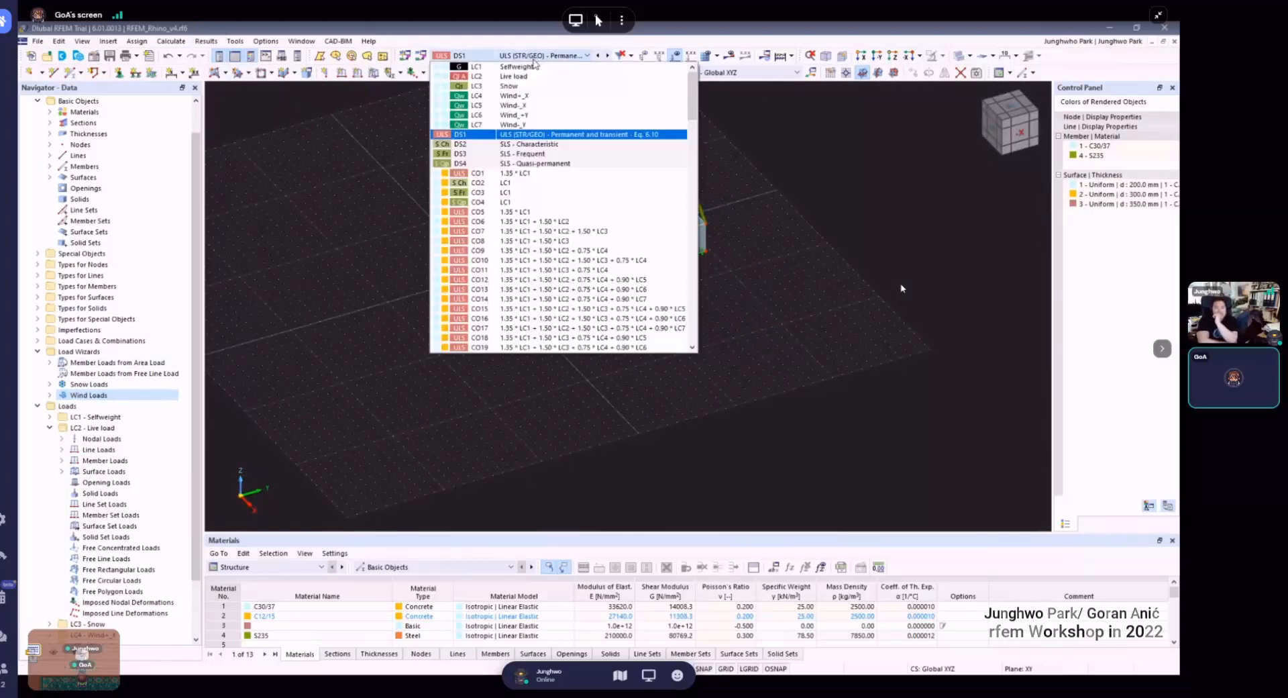
pyautogui.click(350, 144)
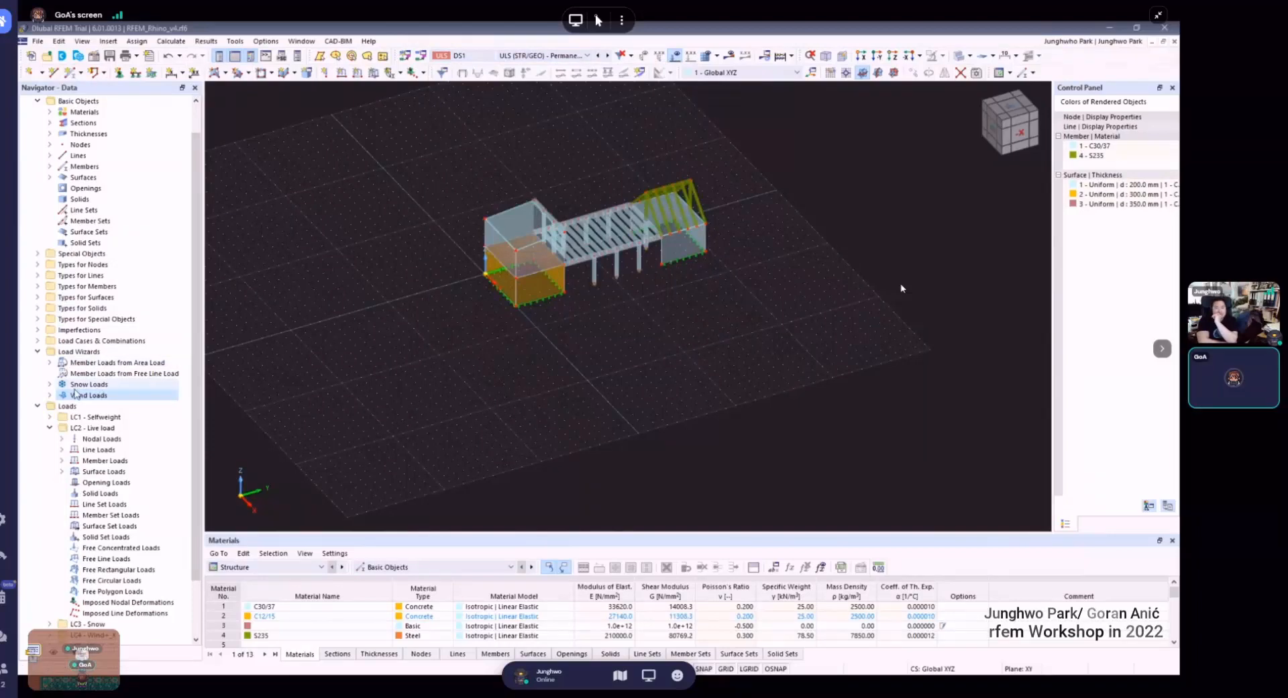
# - Review the actions, design situations, action combinations and load combinations in the Load Cases & Combinations settings, and close them without changes
pyautogui.rightClick(94, 341)
pyautogui.click(139, 354)
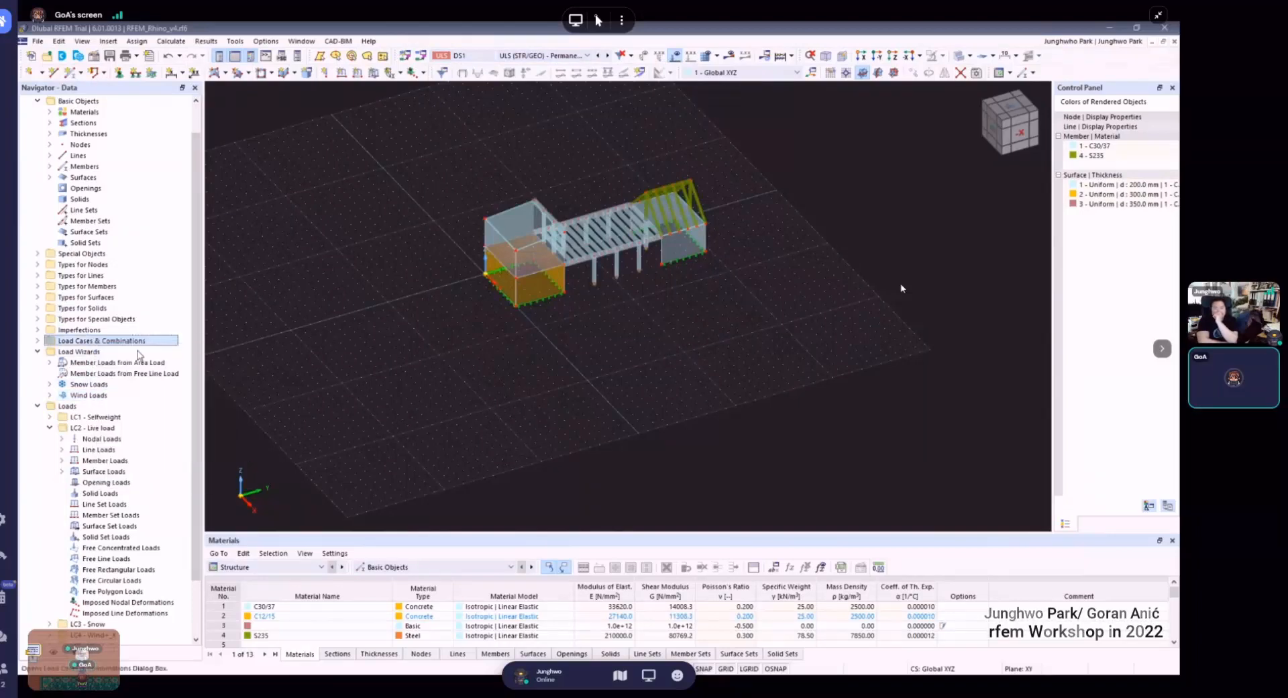
pyautogui.click(353, 182)
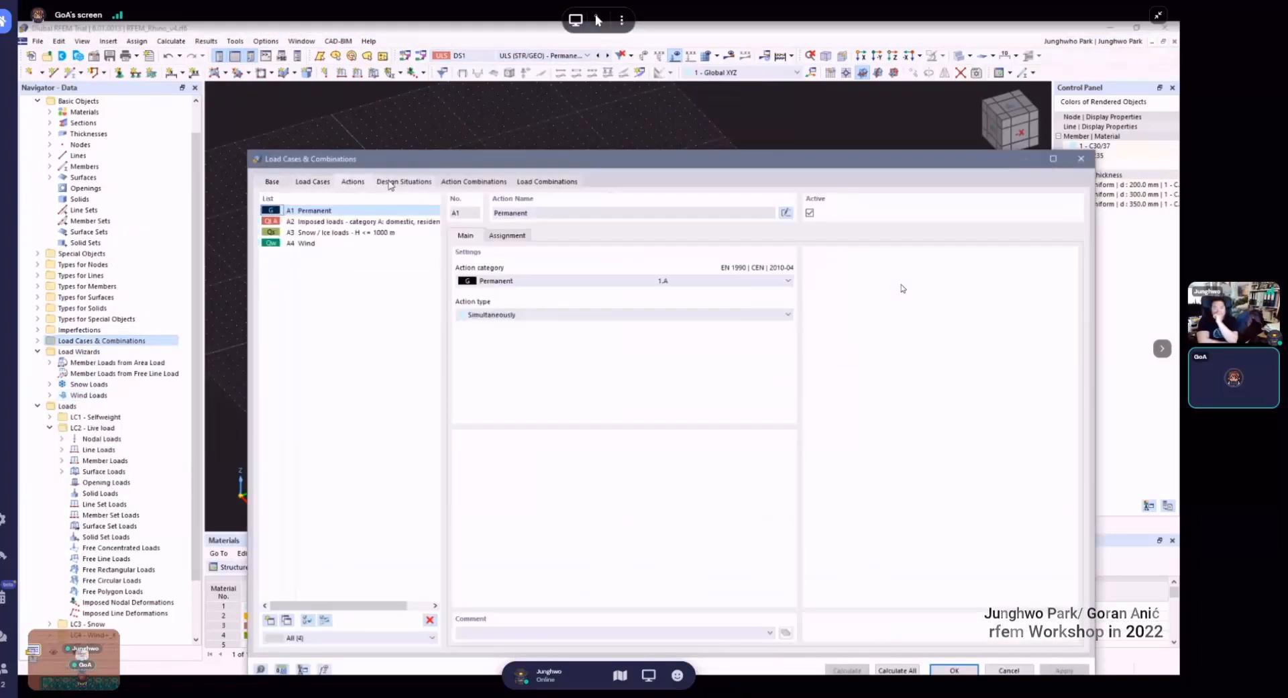
pyautogui.click(391, 182)
pyautogui.click(474, 182)
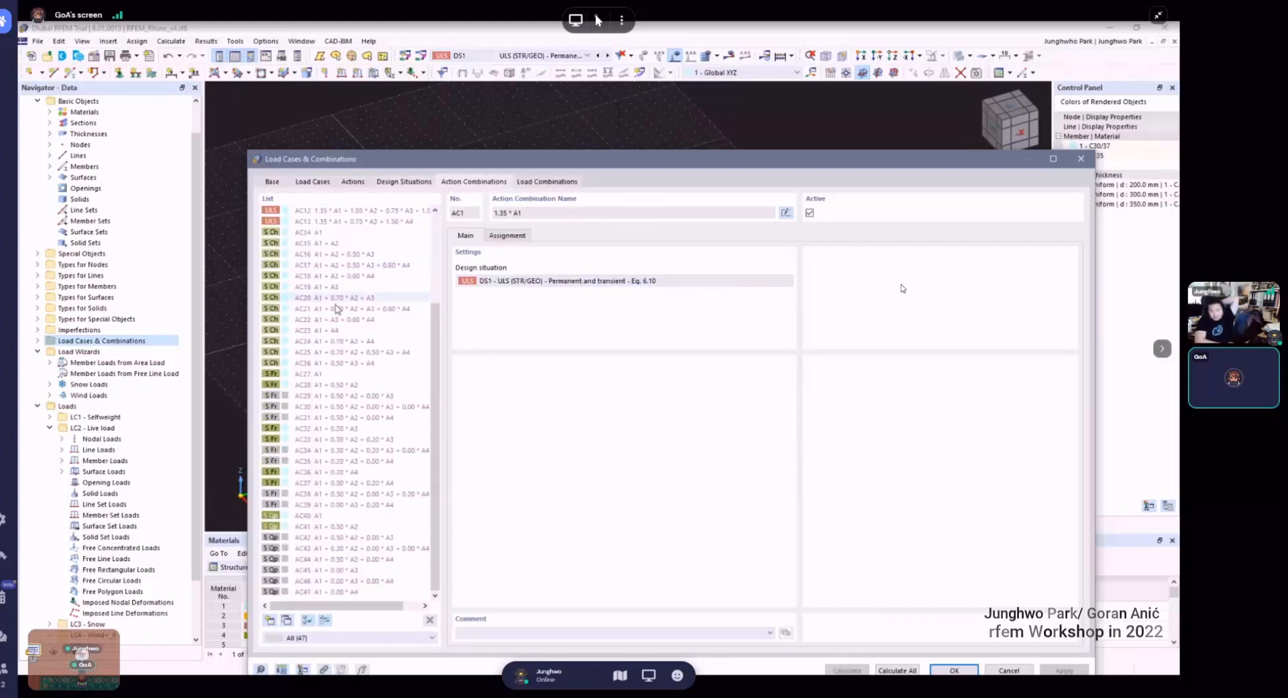
pyautogui.scroll(4, 342, 336)
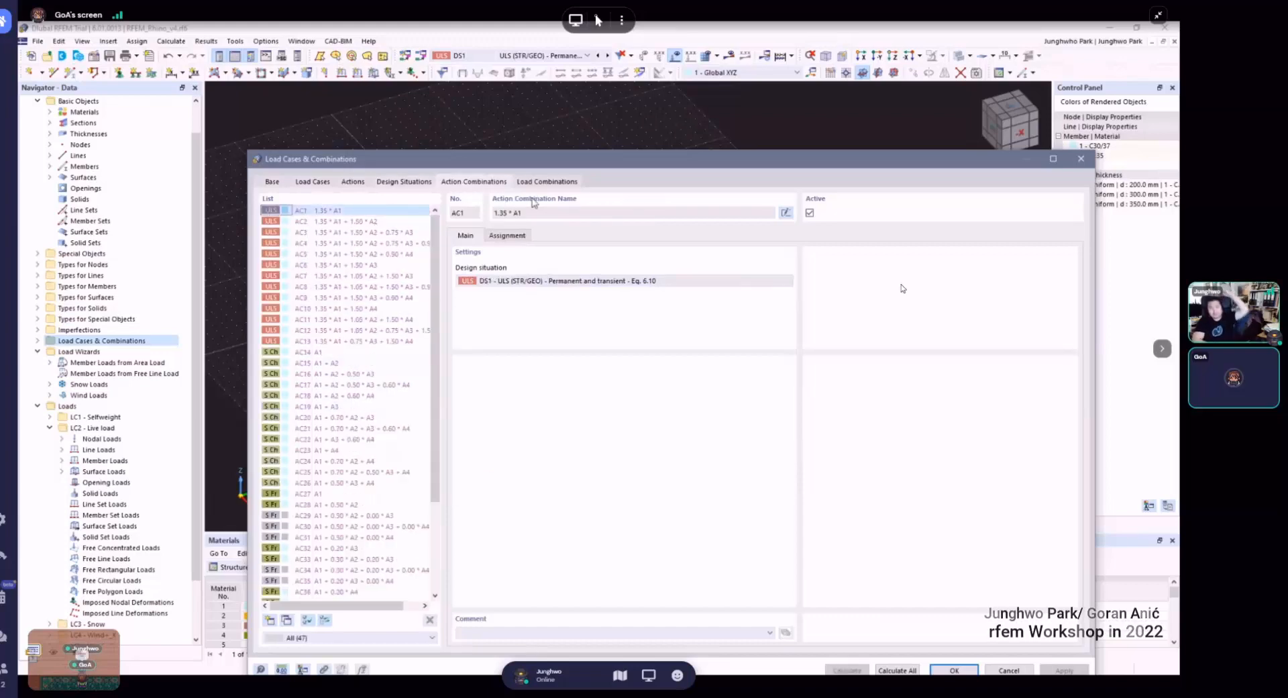
pyautogui.click(546, 182)
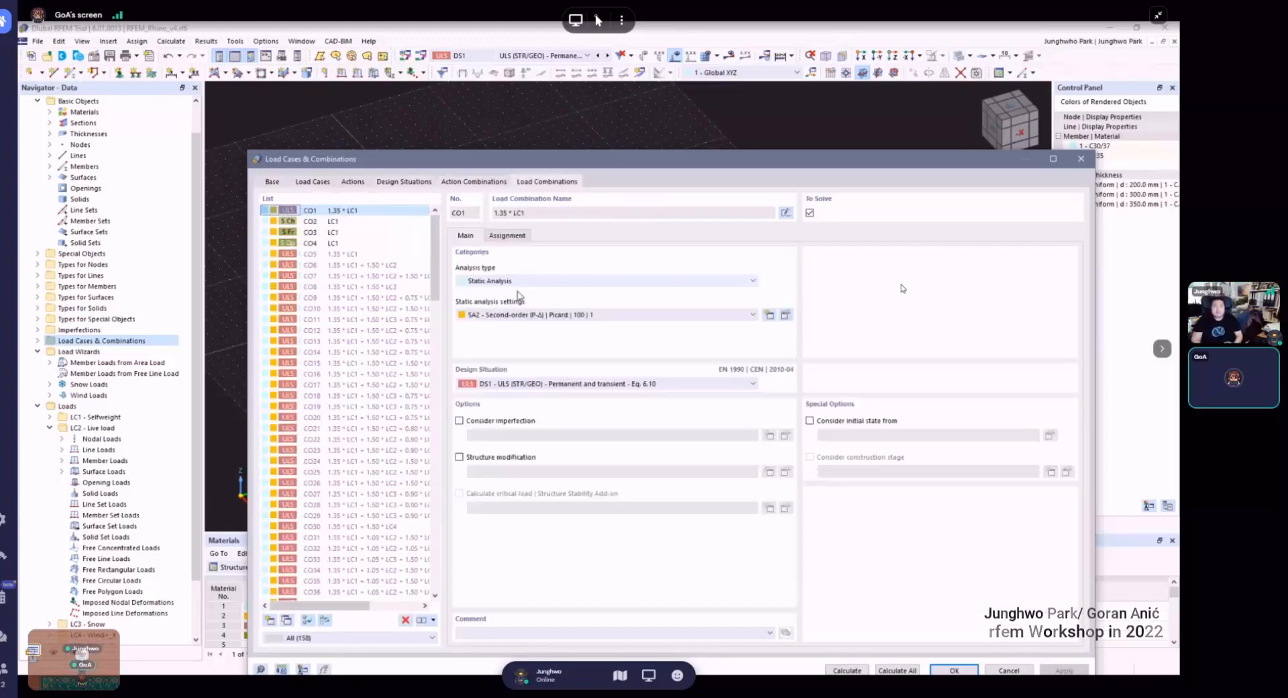
pyautogui.keyDown('shift'); pyautogui.click(337, 244); pyautogui.keyUp('shift')
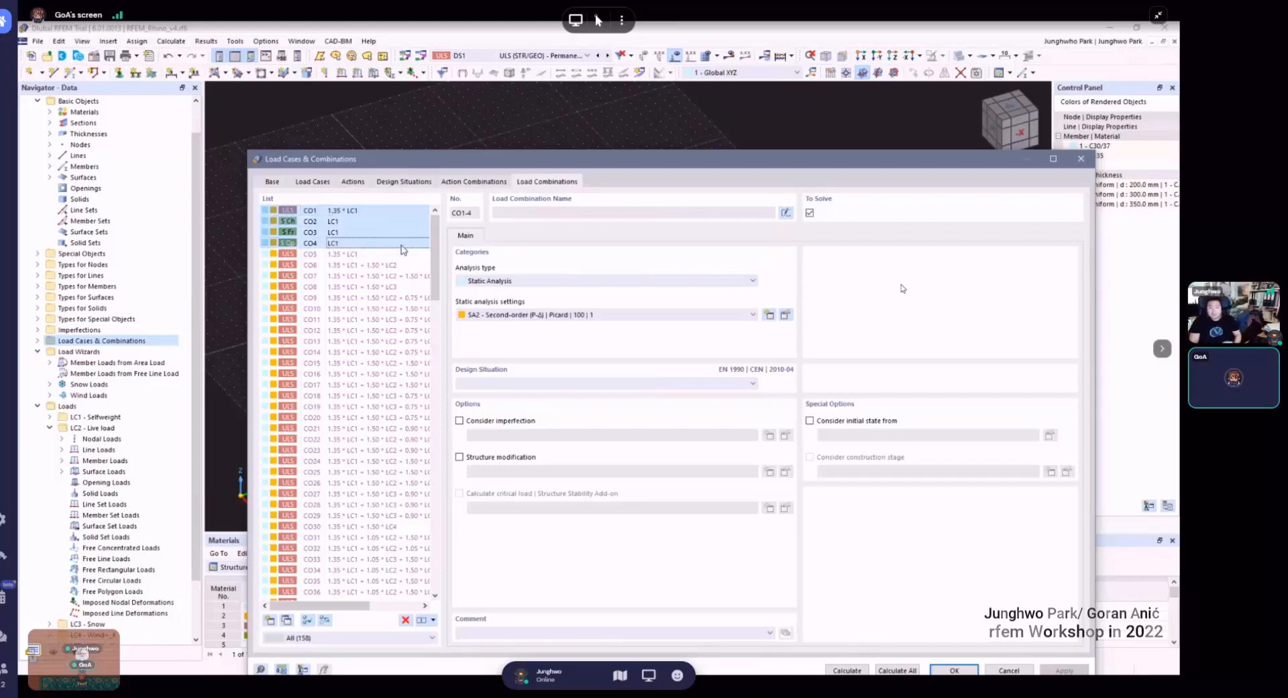
pyautogui.press('Escape')
# - Calculate all load cases and combinations from the Load Cases & Combinations settings
pyautogui.scroll(-3, 443, 149)
pyautogui.scroll(6, 503, 177)
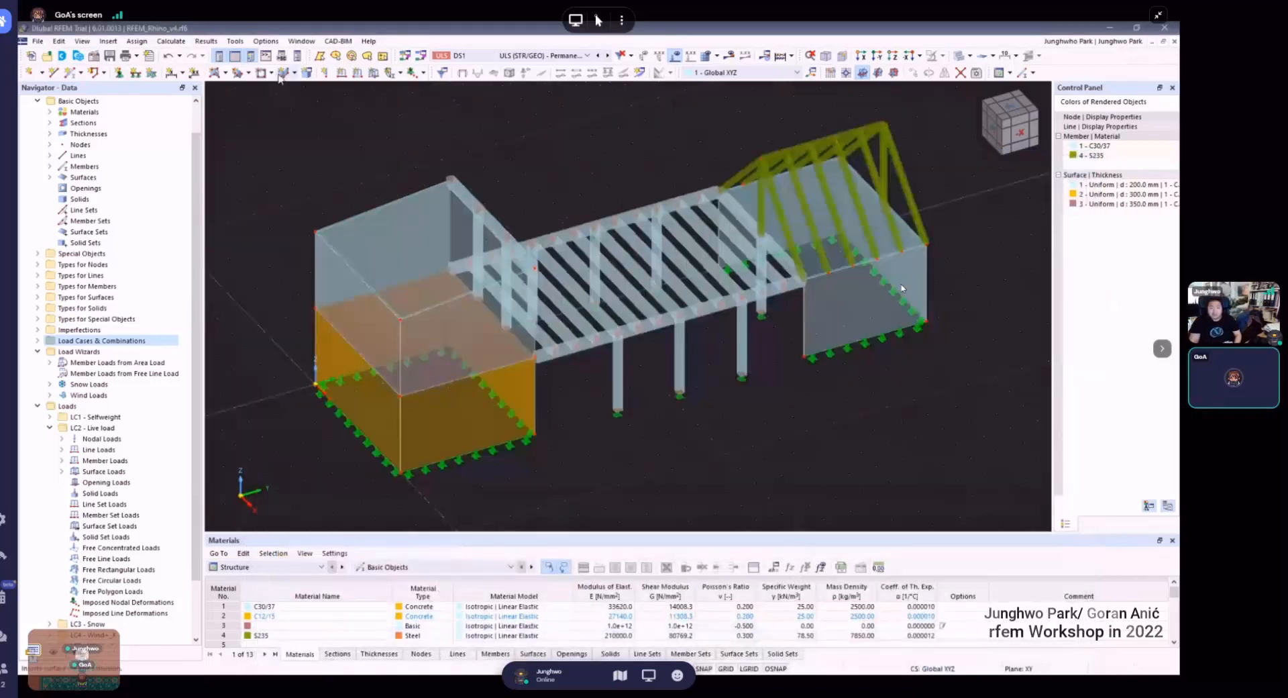
pyautogui.rightClick(106, 340)
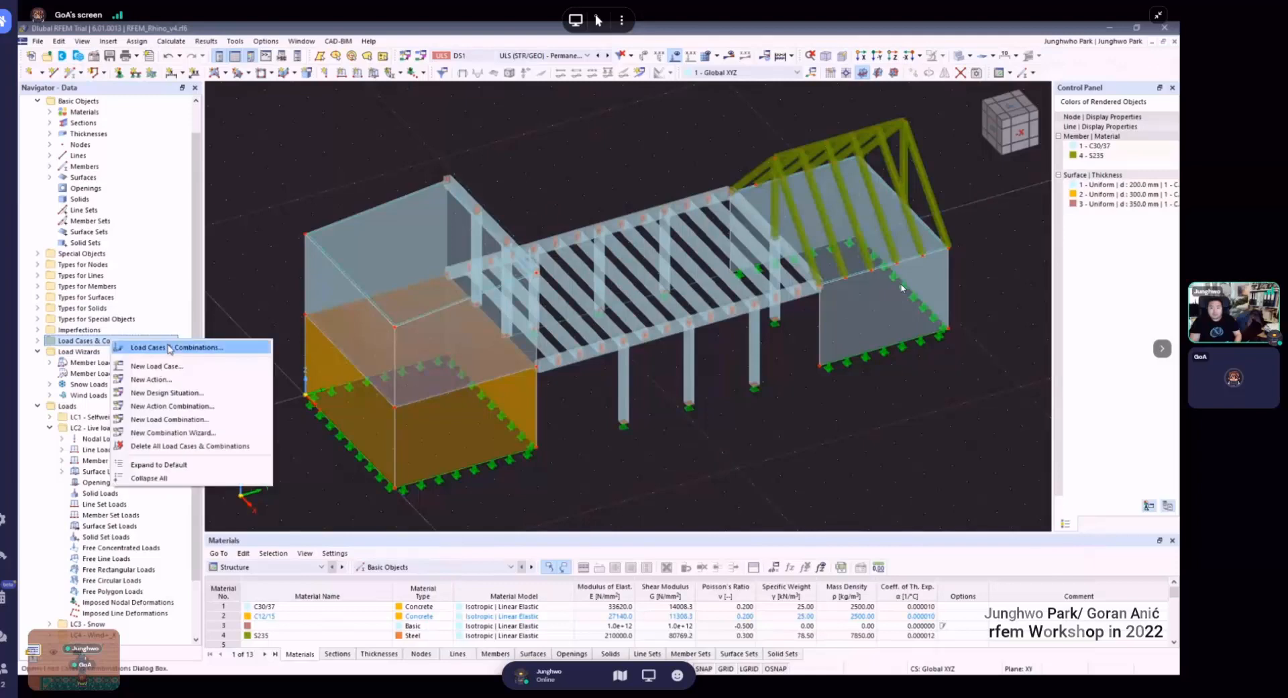
pyautogui.click(155, 348)
pyautogui.moveTo(470, 158); pyautogui.dragTo(376, 46)
pyautogui.click(802, 558)
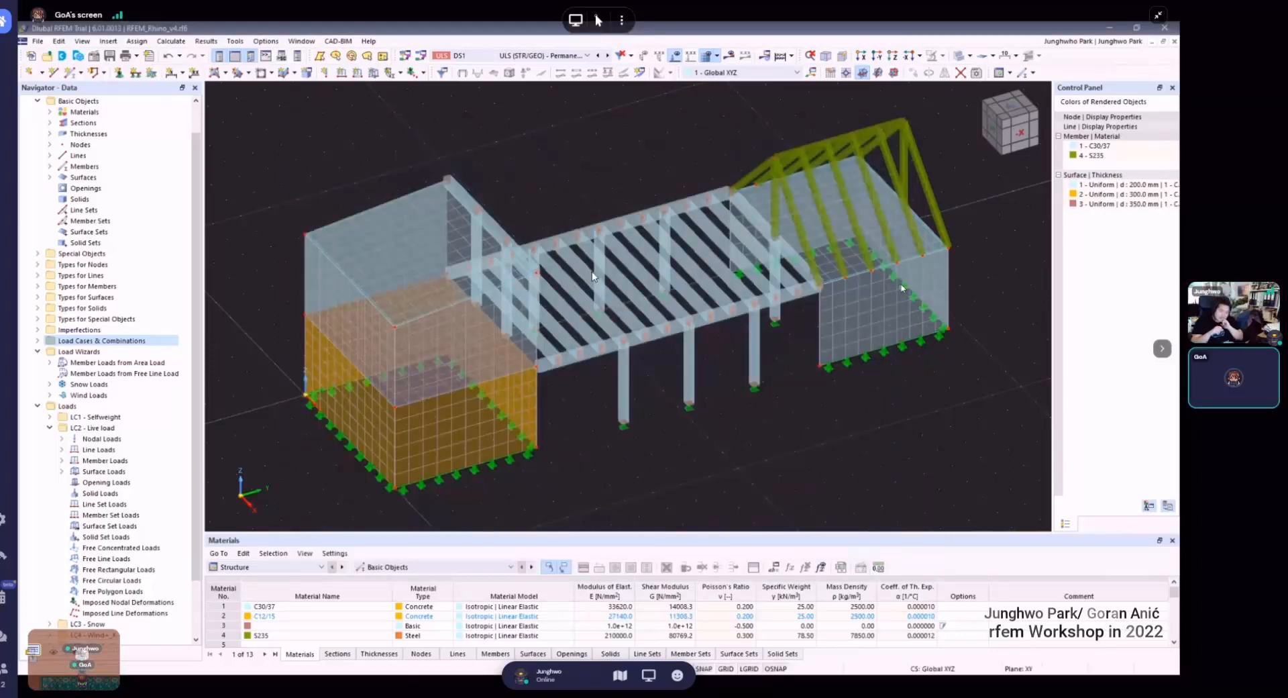
# - Examine the uZ displacements of design situation DS1 on both buildings and the connecting bridge from several angles
pyautogui.scroll(-5, 624, 322)
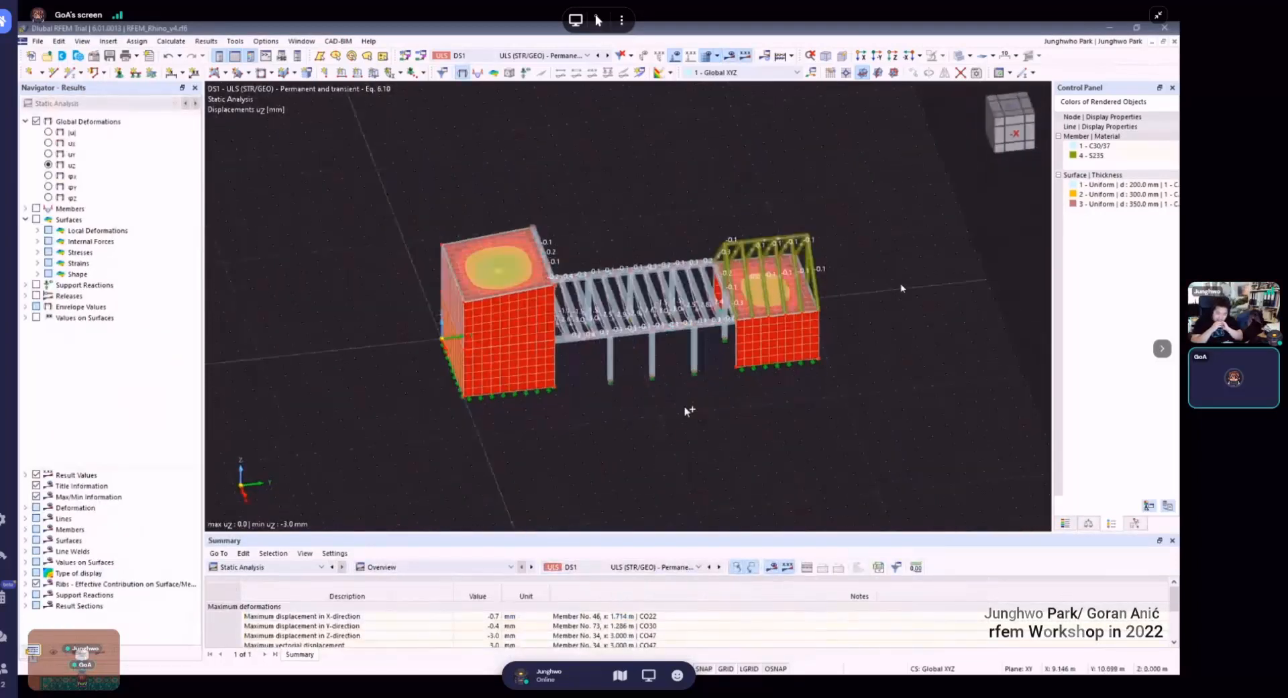
pyautogui.keyDown('ctrl'); pyautogui.moveTo(675, 413); pyautogui.dragTo(672, 402, button='middle'); pyautogui.keyUp('ctrl')
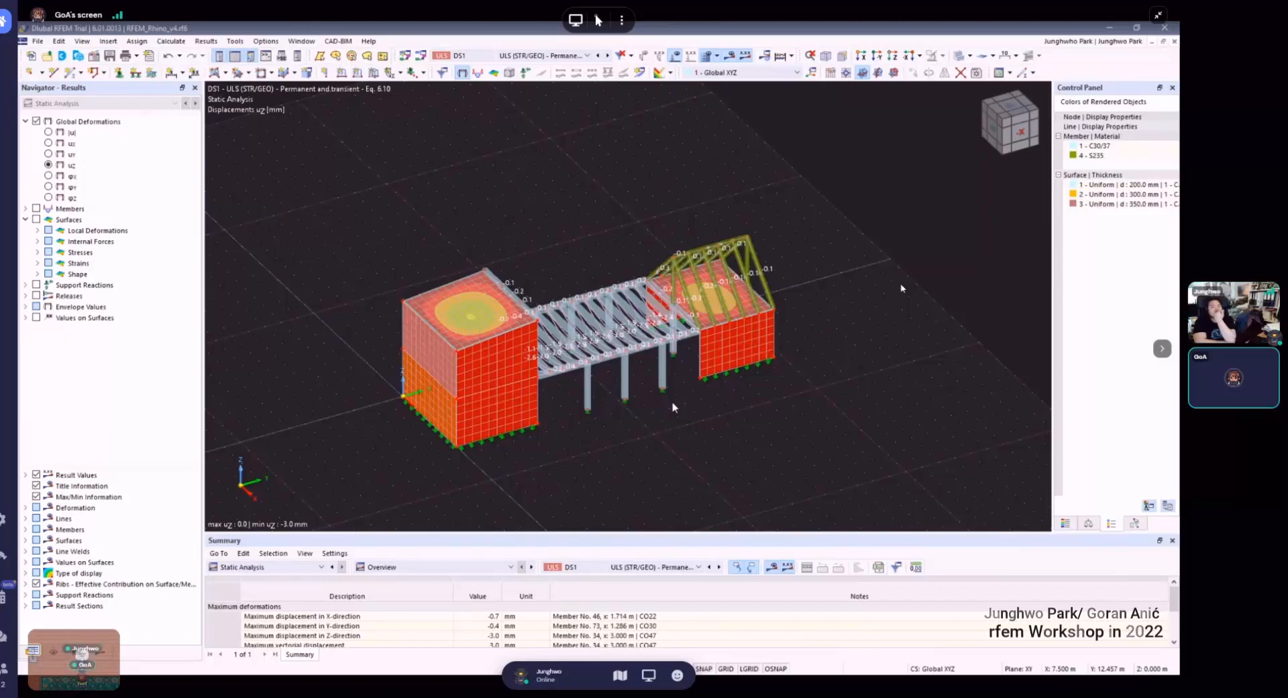
pyautogui.scroll(-1, 720, 429)
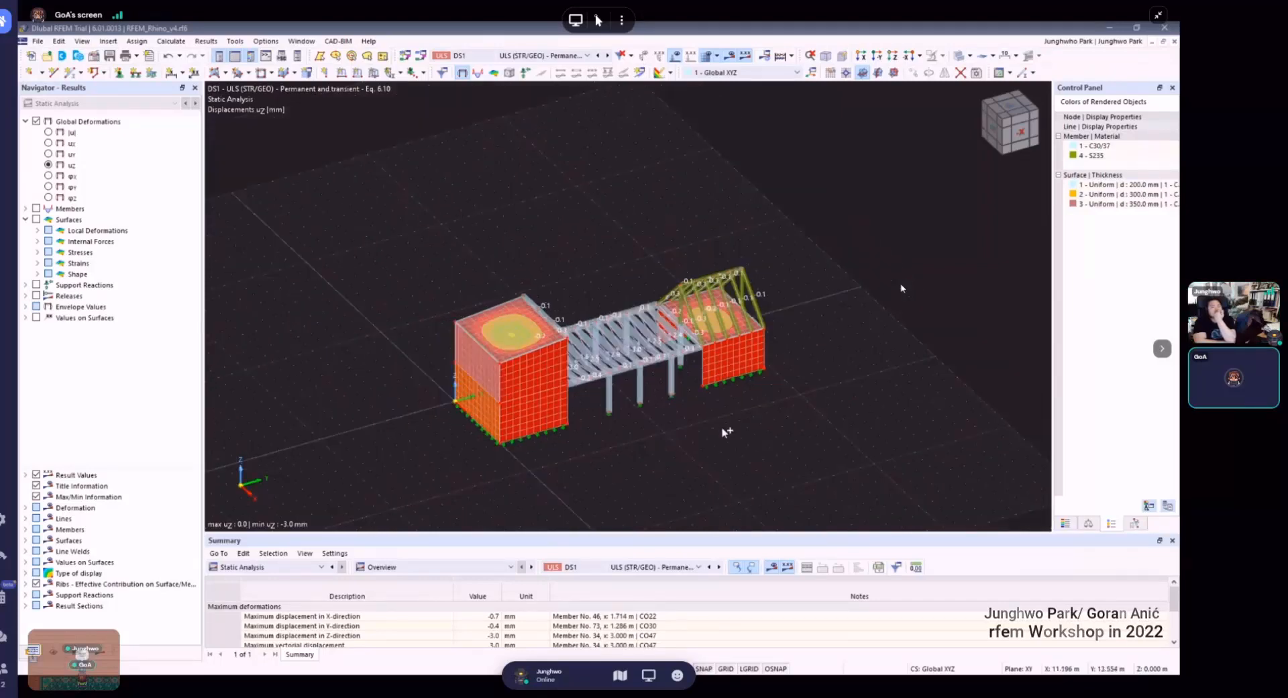
pyautogui.moveTo(723, 430)
pyautogui.keyDown('ctrl'); pyautogui.mouseDown(button='middle')
pyautogui.moveTo(667, 431)
pyautogui.moveTo(722, 431)
pyautogui.moveTo(723, 447)
pyautogui.mouseUp(button='middle'); pyautogui.keyUp('ctrl')
pyautogui.scroll(-1, 722, 430)
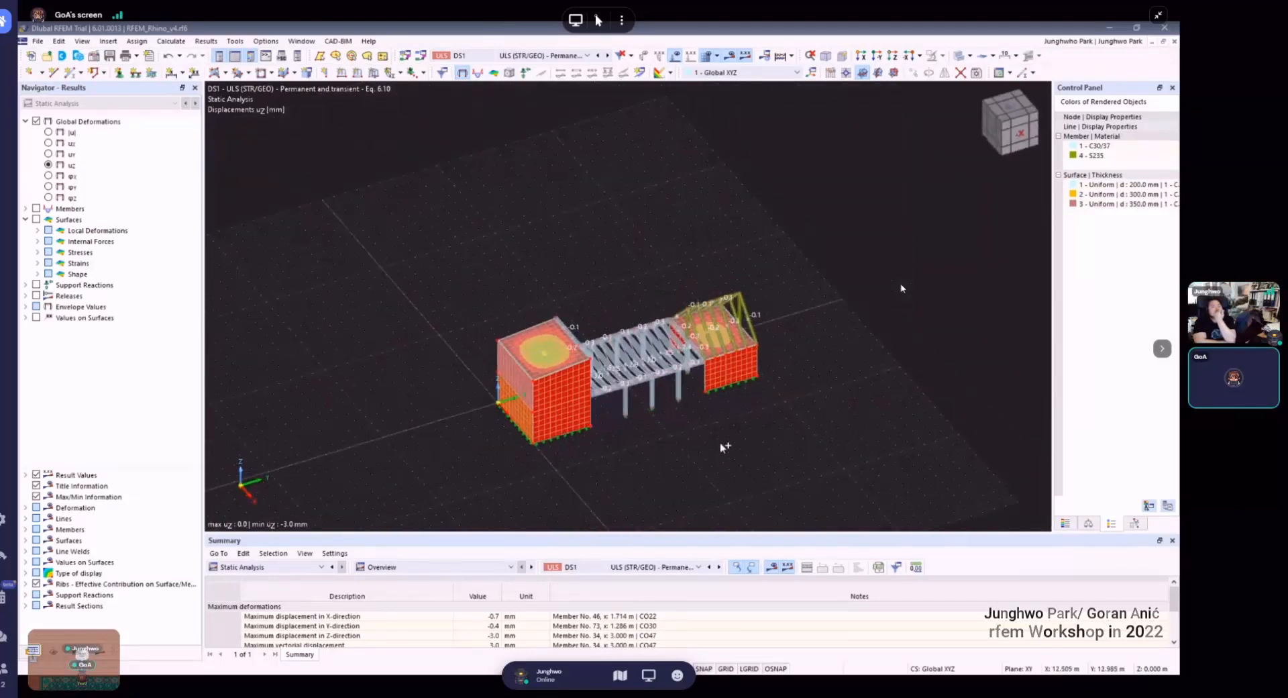
pyautogui.scroll(2, 647, 457)
pyautogui.keyDown('ctrl'); pyautogui.moveTo(634, 459); pyautogui.dragTo(642, 461, button='middle'); pyautogui.keyUp('ctrl')
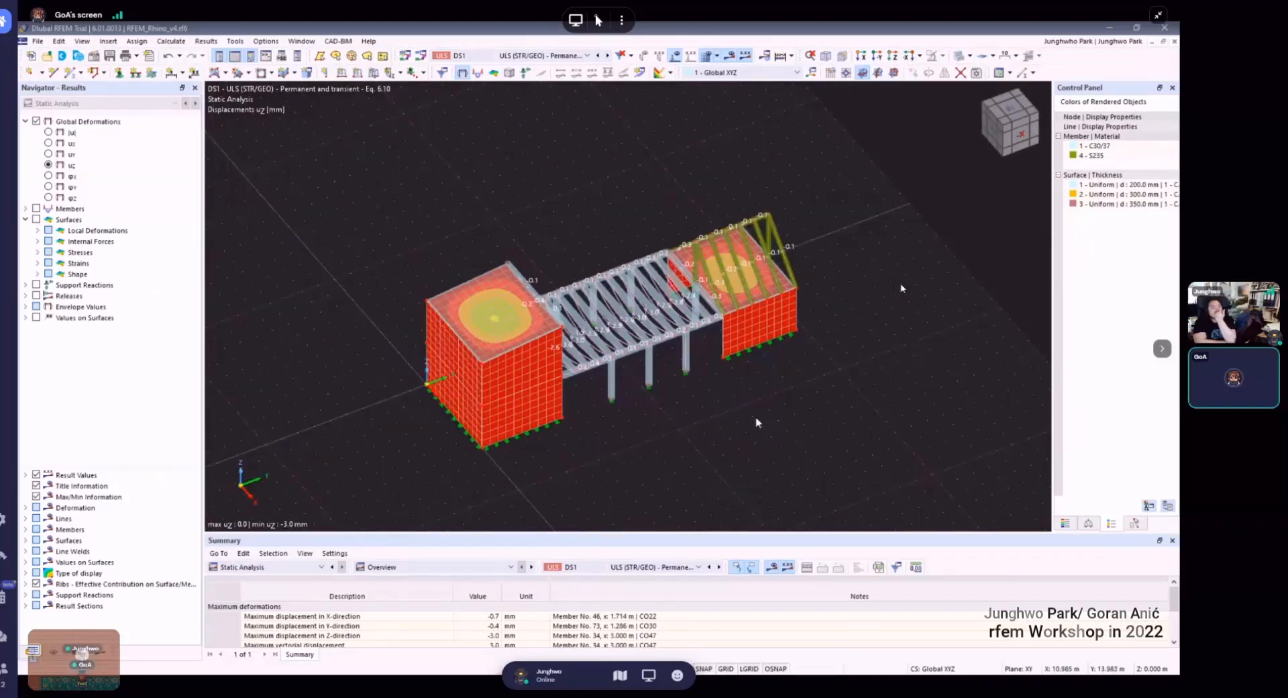
pyautogui.keyDown('ctrl'); pyautogui.moveTo(768, 454); pyautogui.dragTo(739, 377, button='middle'); pyautogui.keyUp('ctrl')
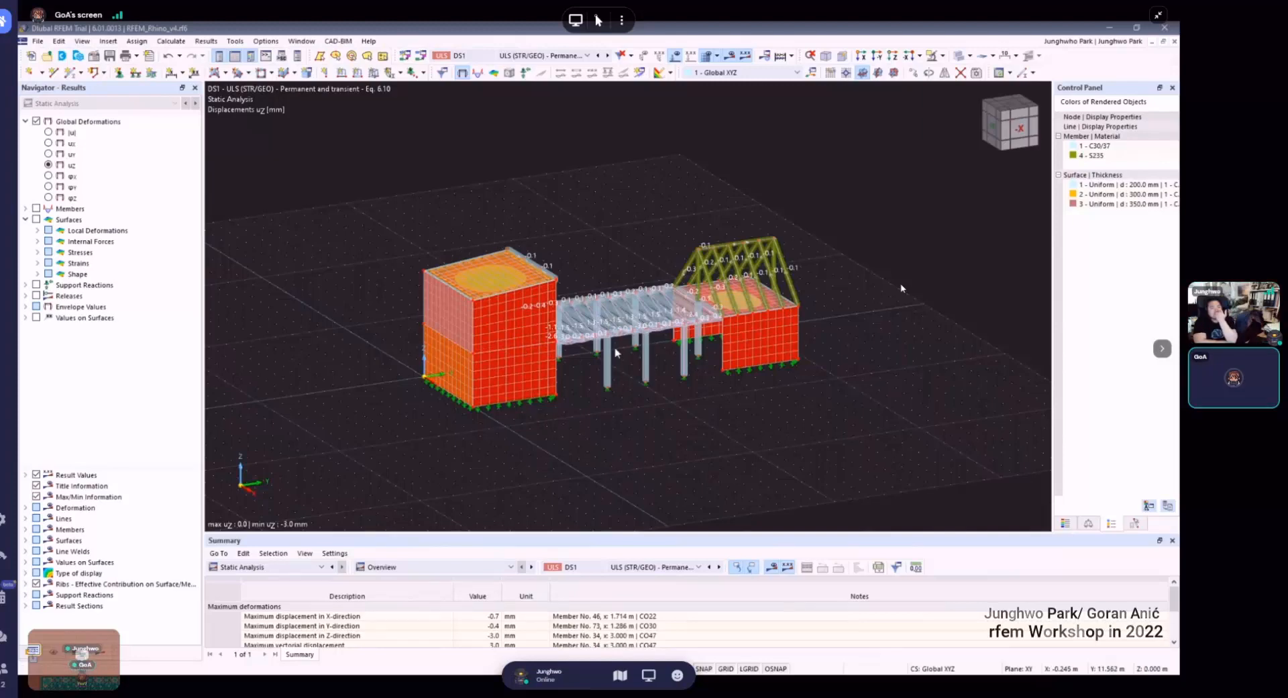
pyautogui.keyDown('ctrl'); pyautogui.moveTo(616, 420); pyautogui.dragTo(735, 373, button='middle'); pyautogui.keyUp('ctrl')
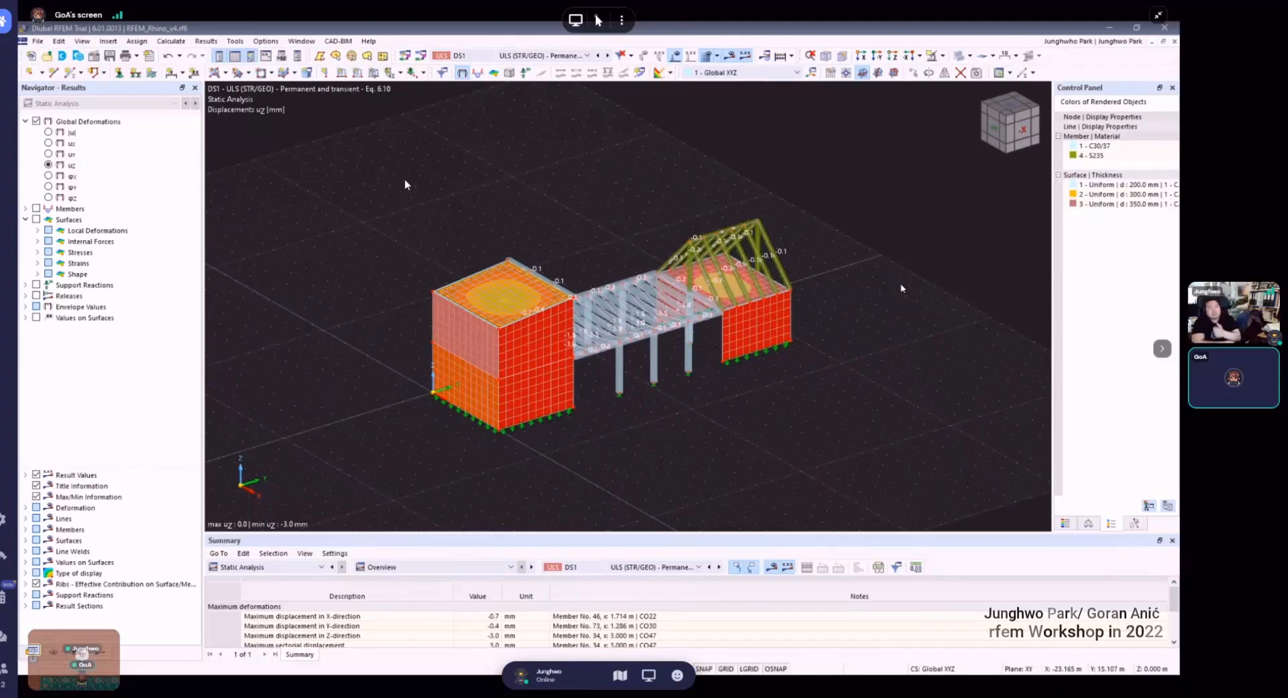
pyautogui.moveTo(408, 179)
pyautogui.mouseDown()
pyautogui.moveTo(501, 236)
pyautogui.moveTo(449, 191)
pyautogui.moveTo(406, 179)
pyautogui.mouseUp()
pyautogui.keyDown('ctrl'); pyautogui.moveTo(538, 274); pyautogui.dragTo(751, 226, button='middle'); pyautogui.keyUp('ctrl')
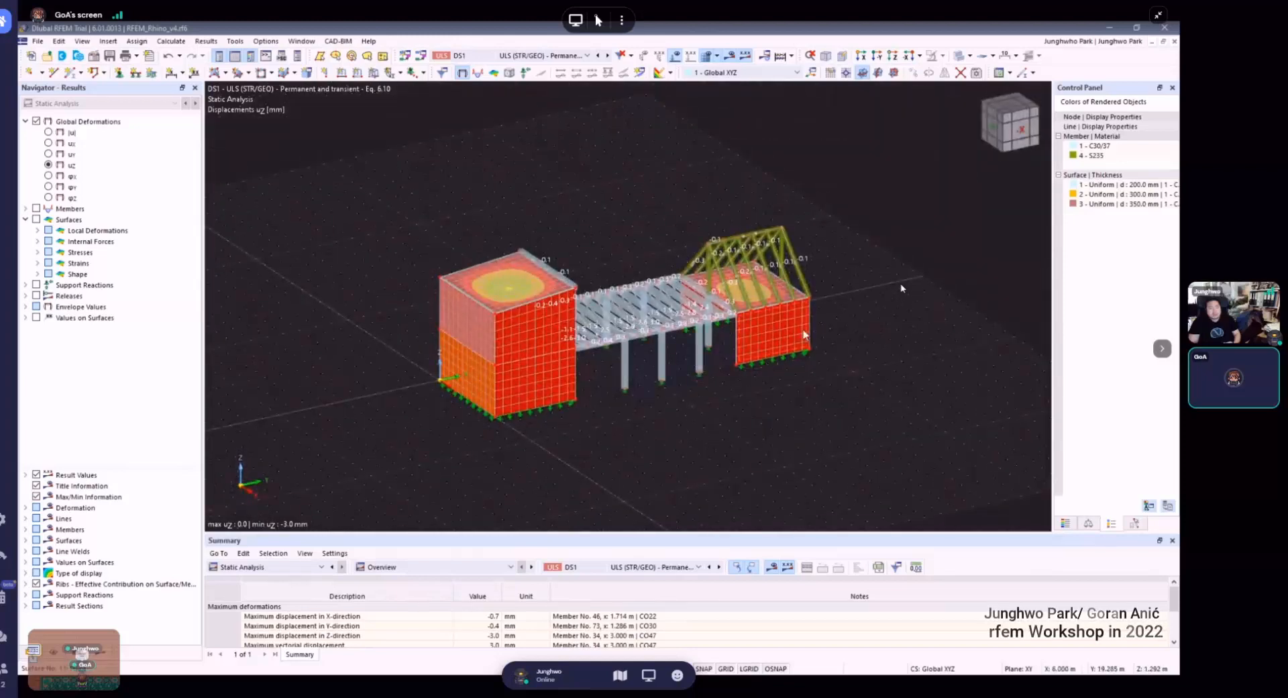
pyautogui.moveTo(852, 361)
pyautogui.keyDown('ctrl'); pyautogui.mouseDown(button='middle')
pyautogui.moveTo(820, 368)
pyautogui.moveTo(841, 370)
pyautogui.mouseUp(button='middle'); pyautogui.keyUp('ctrl')
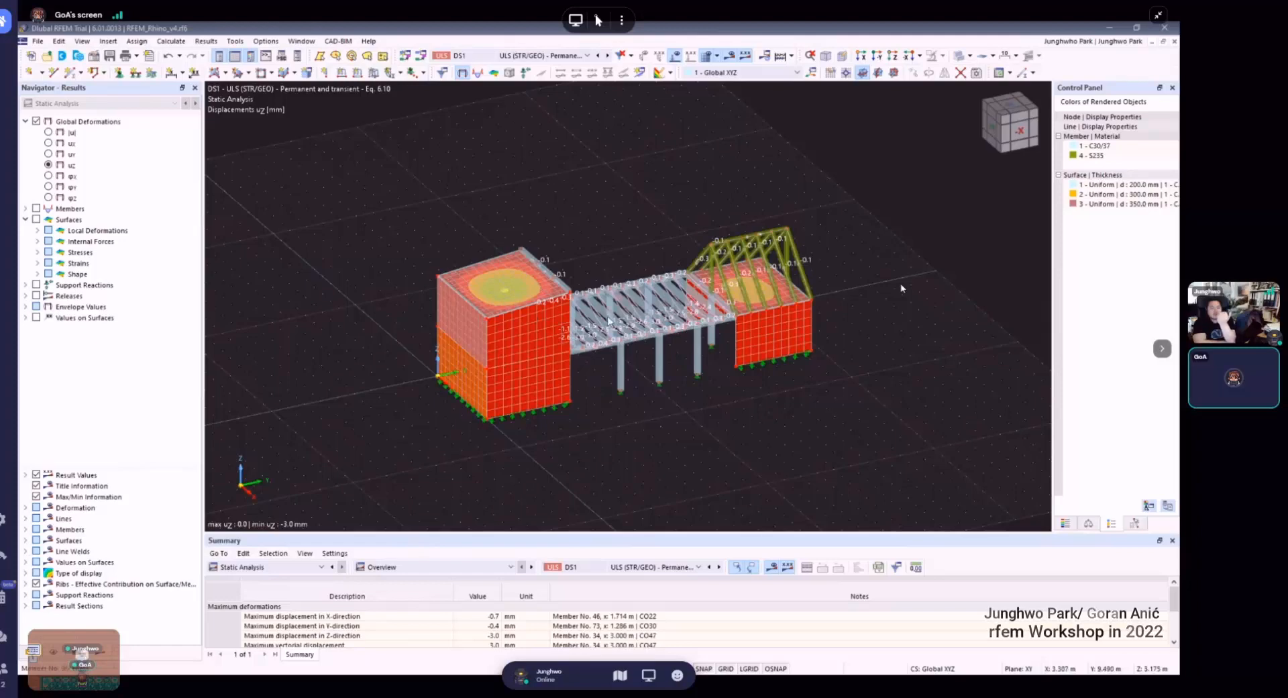
pyautogui.keyDown('ctrl'); pyautogui.moveTo(687, 385); pyautogui.dragTo(562, 397, button='middle'); pyautogui.keyUp('ctrl')
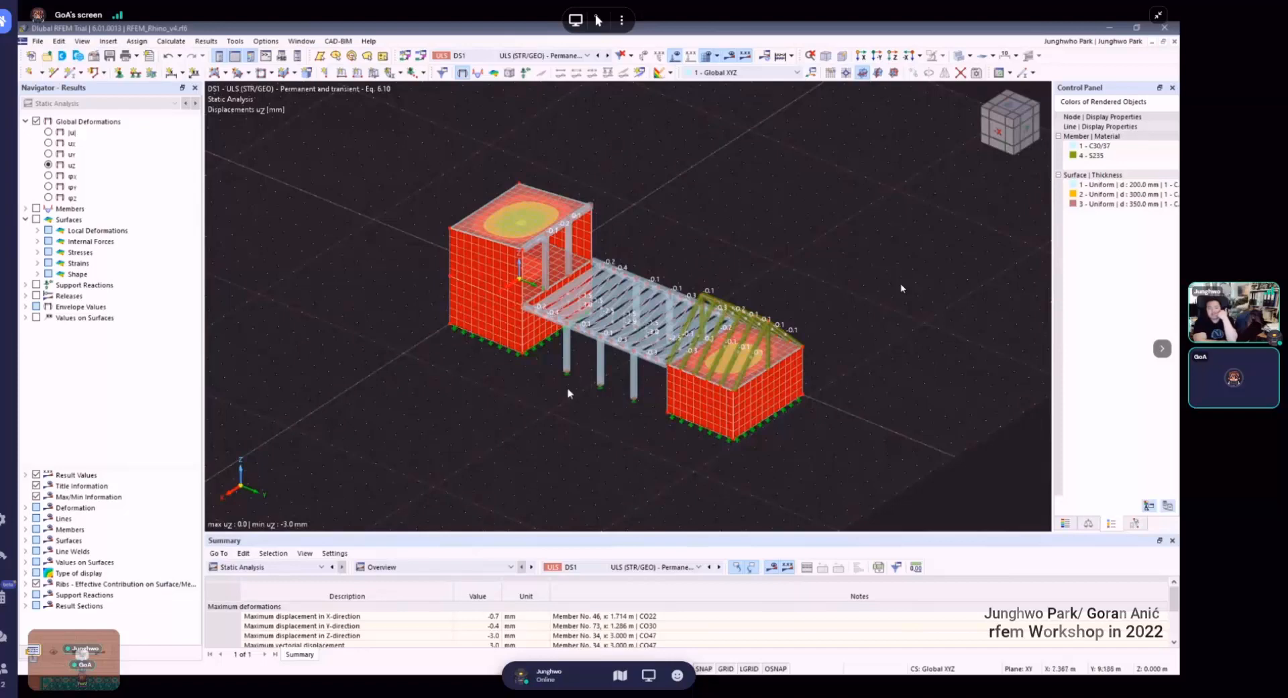
pyautogui.keyDown('ctrl'); pyautogui.moveTo(582, 395); pyautogui.dragTo(775, 289, button='middle'); pyautogui.keyUp('ctrl')
pyautogui.keyDown('ctrl'); pyautogui.moveTo(838, 350); pyautogui.dragTo(814, 361, button='middle'); pyautogui.keyUp('ctrl')
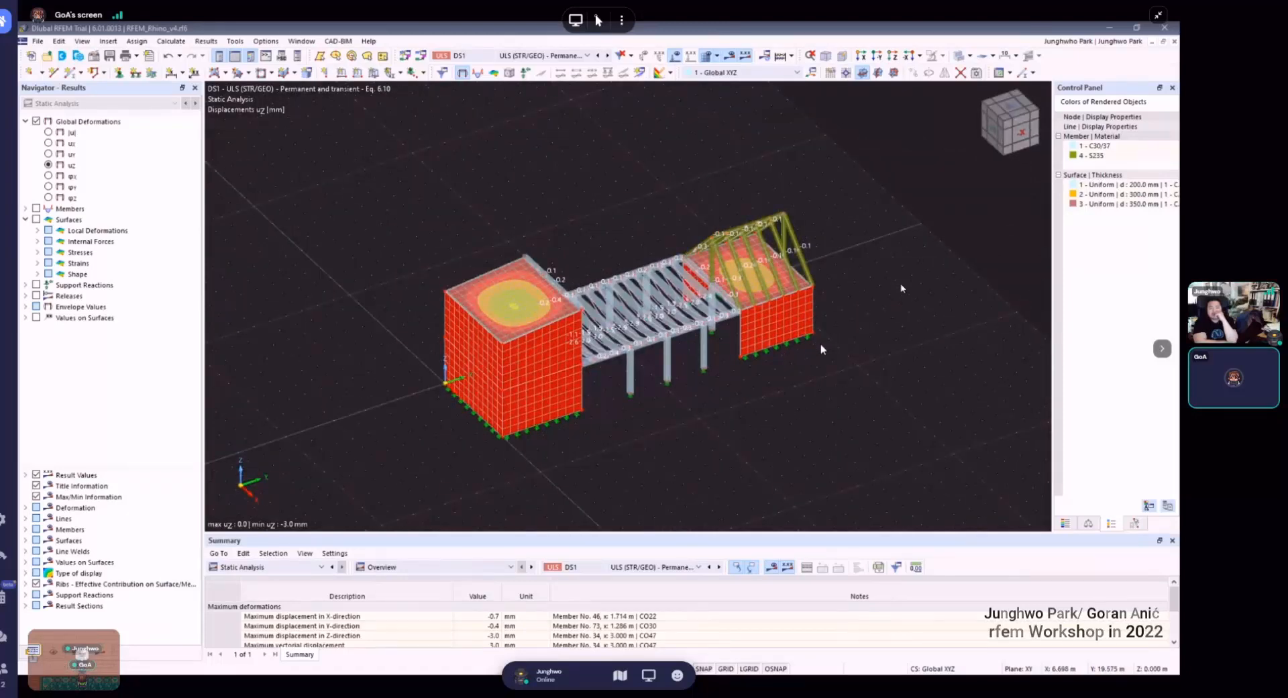
pyautogui.keyDown('ctrl'); pyautogui.moveTo(827, 379); pyautogui.dragTo(566, 258, button='middle'); pyautogui.keyUp('ctrl')
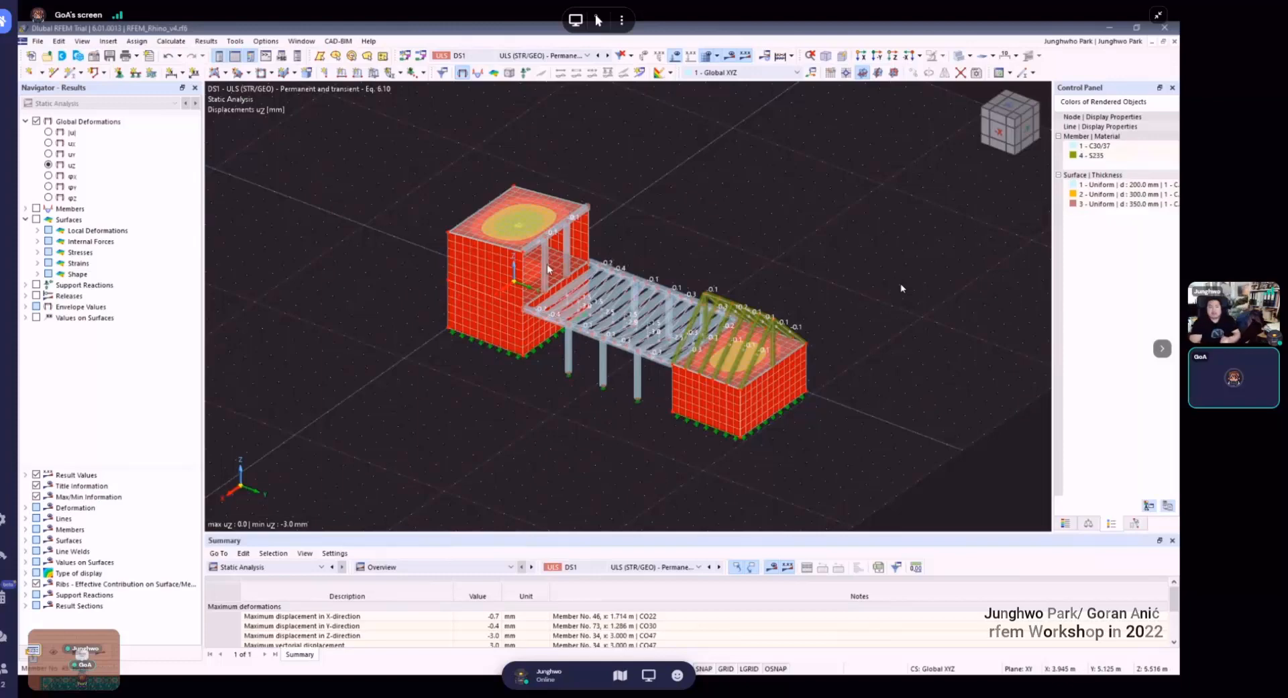
pyautogui.keyDown('ctrl'); pyautogui.moveTo(555, 265); pyautogui.dragTo(624, 292, button='middle'); pyautogui.keyUp('ctrl')
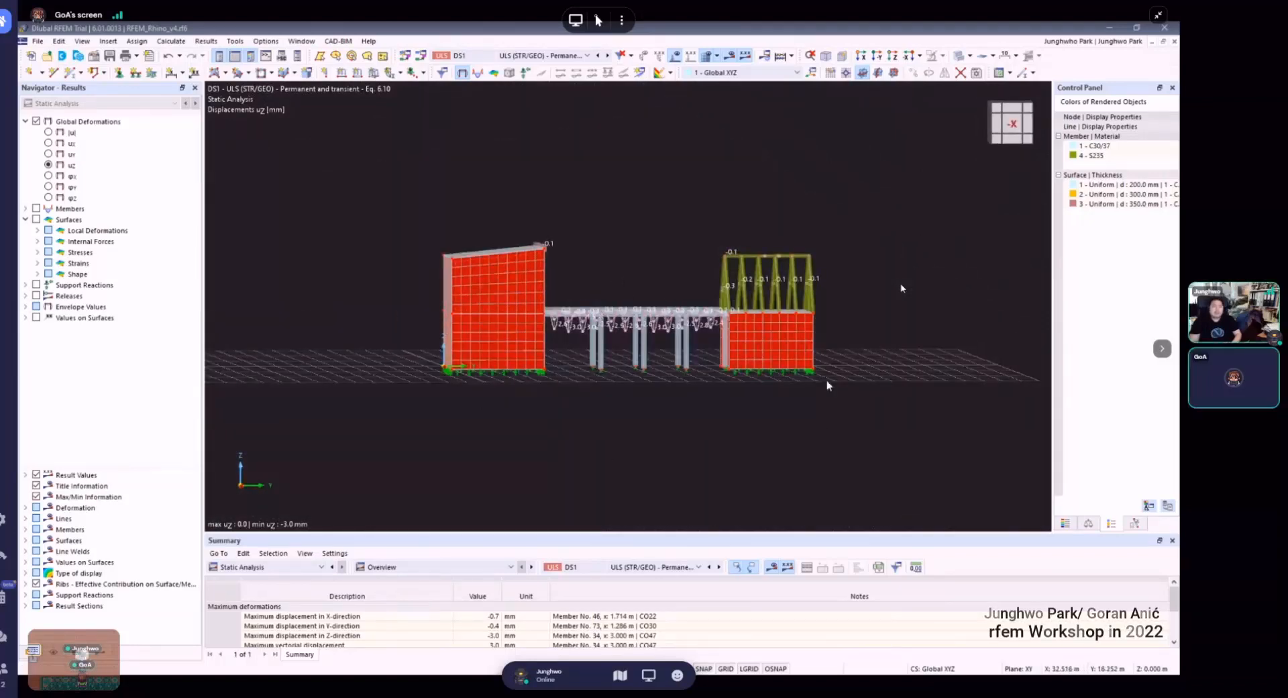
pyautogui.keyDown('ctrl'); pyautogui.moveTo(691, 354); pyautogui.dragTo(770, 306, button='middle'); pyautogui.keyUp('ctrl')
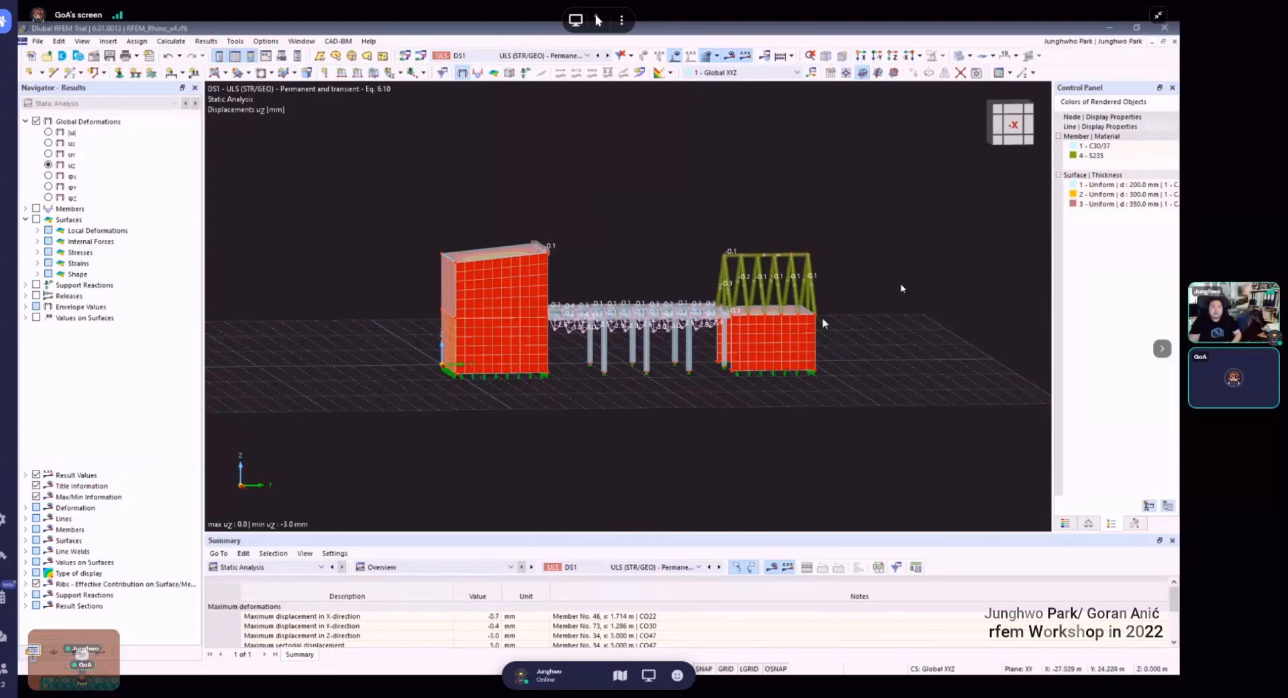
pyautogui.keyDown('ctrl'); pyautogui.moveTo(818, 310); pyautogui.dragTo(780, 334, button='middle'); pyautogui.keyUp('ctrl')
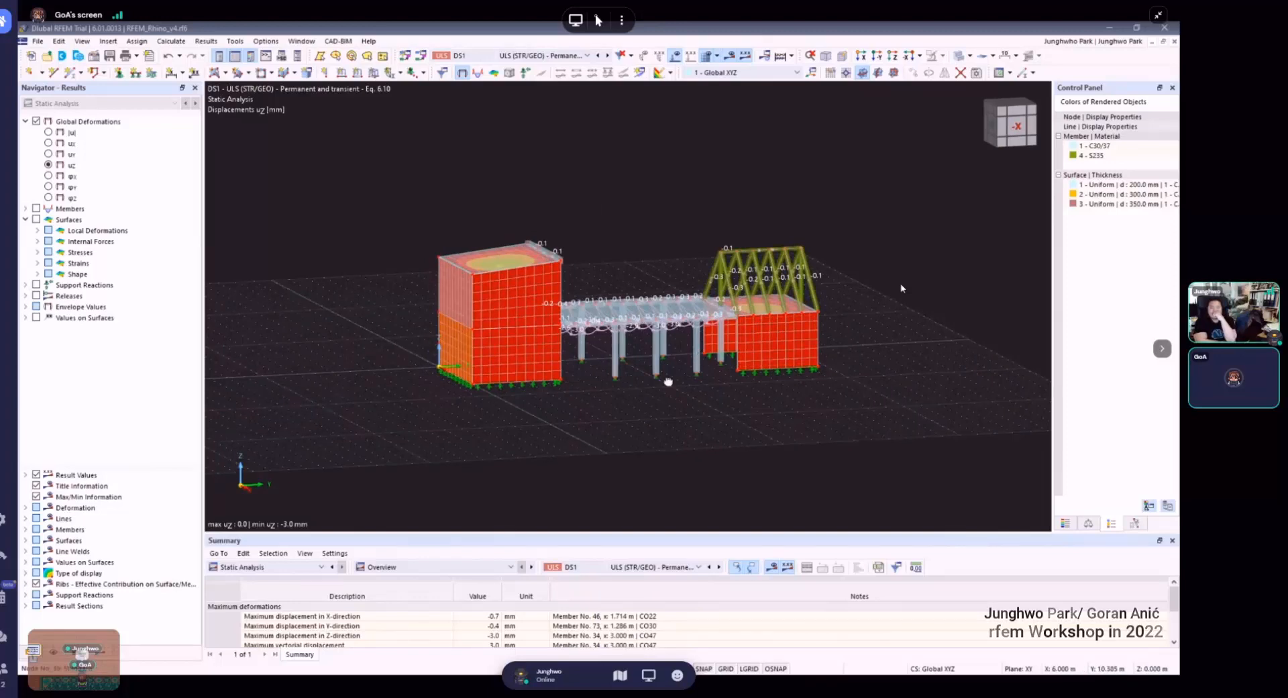
pyautogui.keyDown('ctrl'); pyautogui.moveTo(664, 375); pyautogui.dragTo(677, 384, button='middle'); pyautogui.keyUp('ctrl')
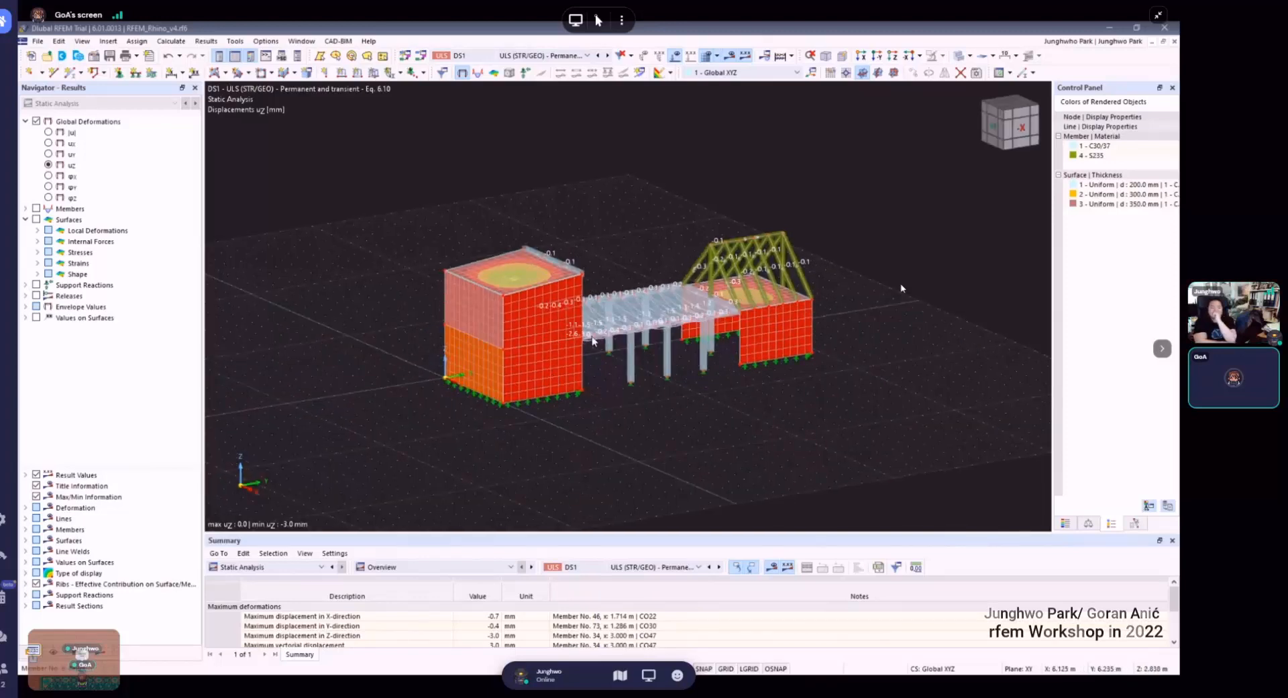
pyautogui.keyDown('ctrl'); pyautogui.moveTo(571, 340); pyautogui.dragTo(589, 342, button='middle'); pyautogui.keyUp('ctrl')
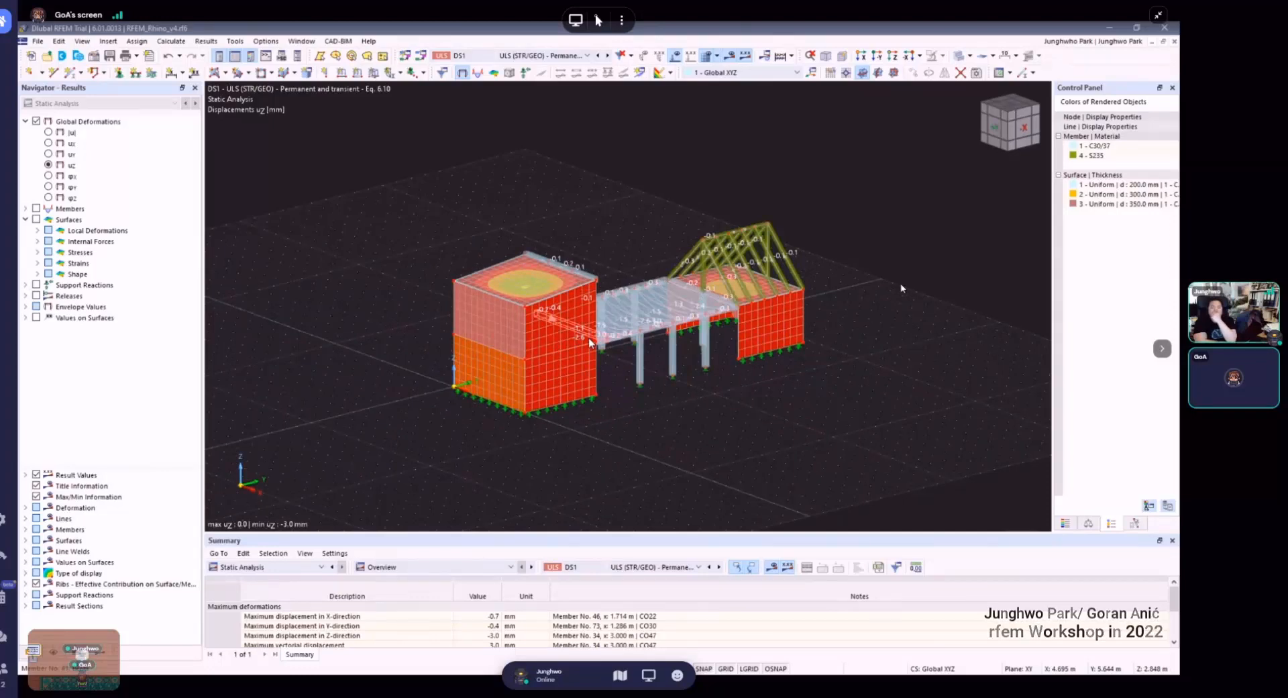
pyautogui.keyDown('ctrl'); pyautogui.moveTo(664, 373); pyautogui.dragTo(673, 403, button='middle'); pyautogui.keyUp('ctrl')
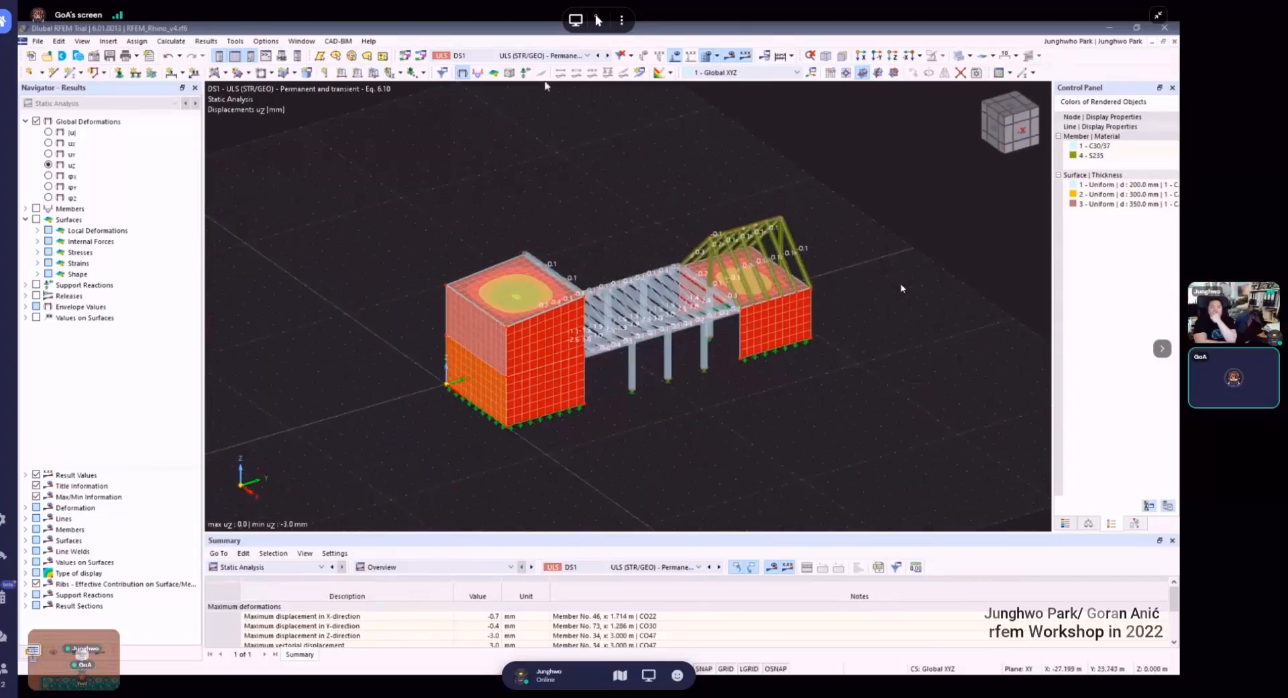
# - Display the uZ displacements of design situation DS2 - SLS - Characteristic and inspect them on the bridge and both buildings
pyautogui.click(552, 57)
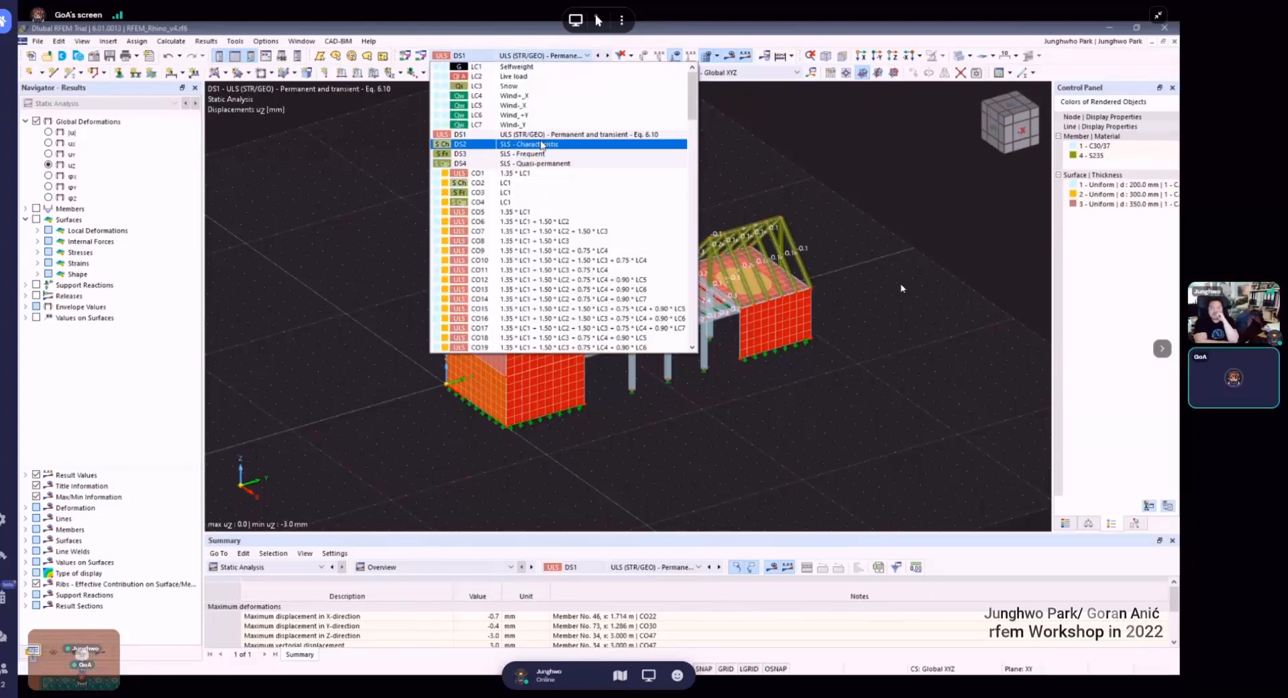
pyautogui.click(561, 145)
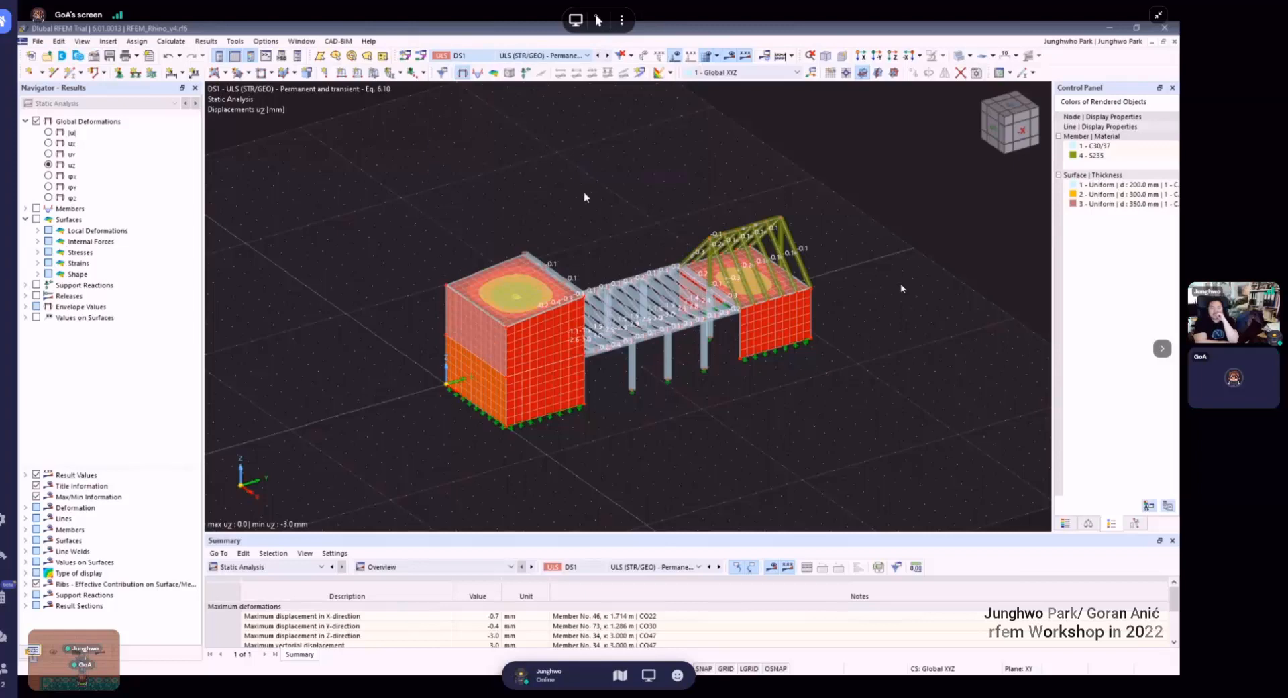
pyautogui.click(48, 153)
pyautogui.click(48, 164)
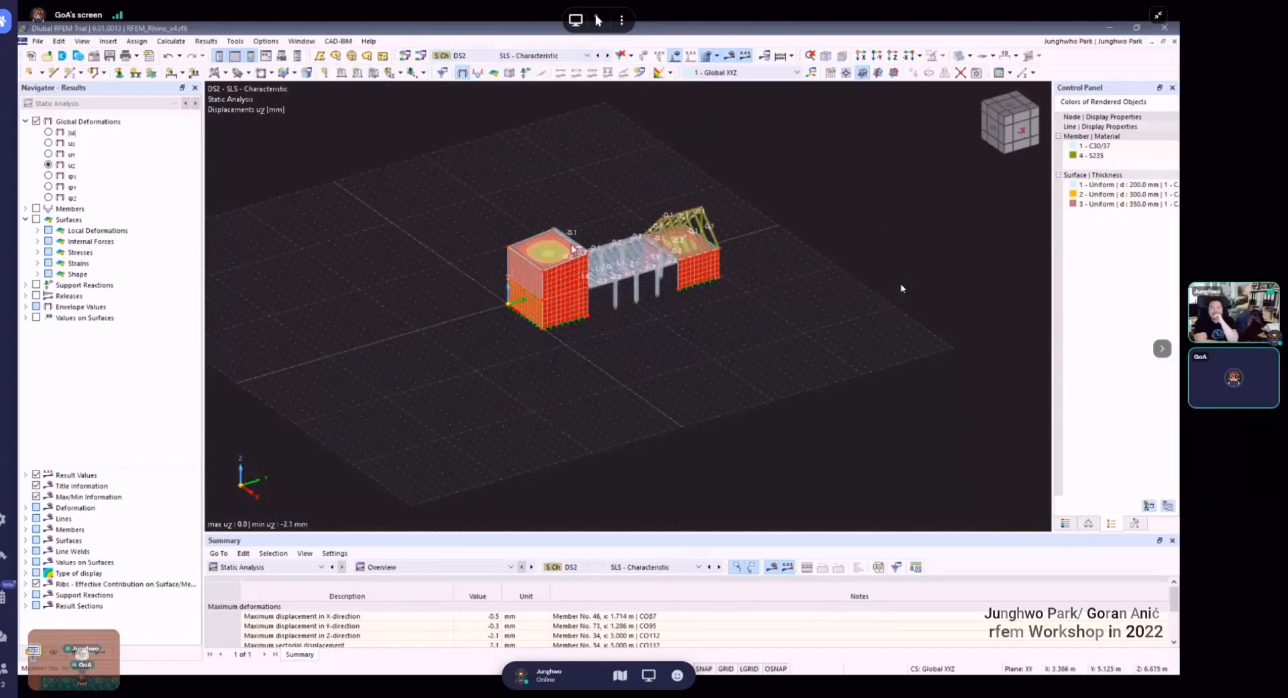
pyautogui.scroll(3, 577, 269)
pyautogui.scroll(3, 610, 298)
pyautogui.keyDown('ctrl'); pyautogui.moveTo(610, 298); pyautogui.dragTo(537, 265, button='middle'); pyautogui.keyUp('ctrl')
# - Isolate the intermediate floor slab of the monopitch building and inspect its uZ displacement contours up close
pyautogui.click(544, 164)
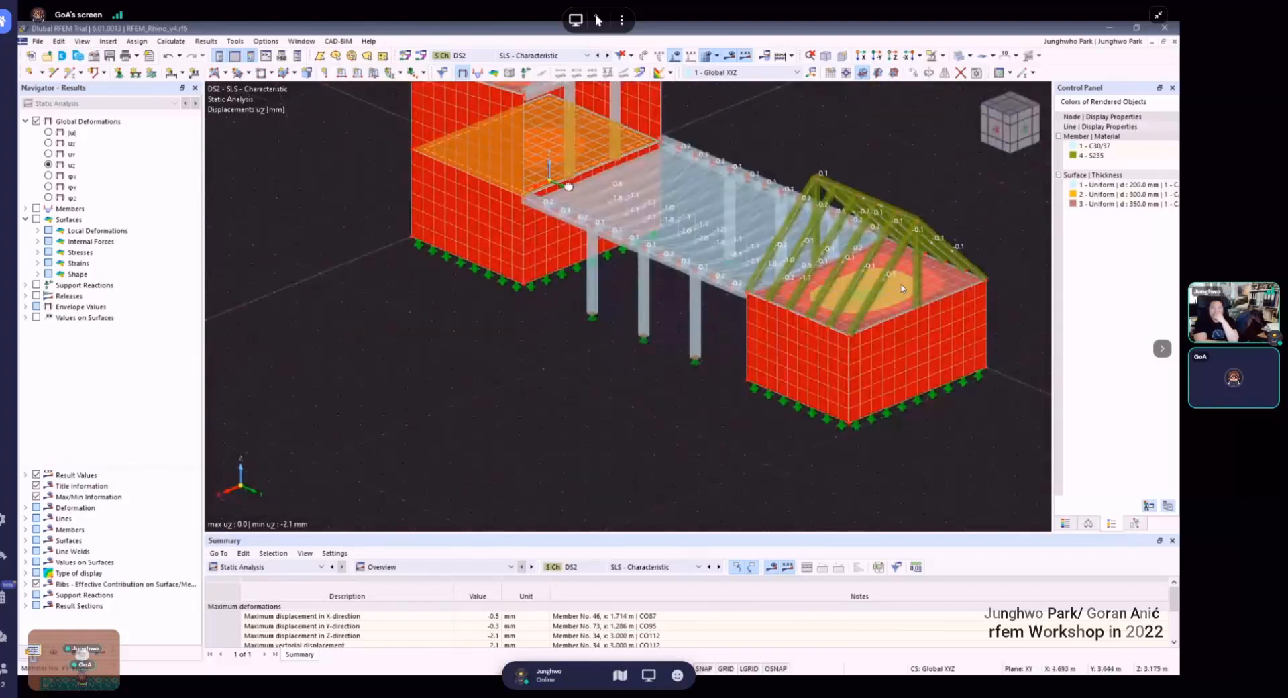
pyautogui.keyDown('ctrl'); pyautogui.moveTo(565, 183); pyautogui.dragTo(604, 181, button='middle'); pyautogui.keyUp('ctrl')
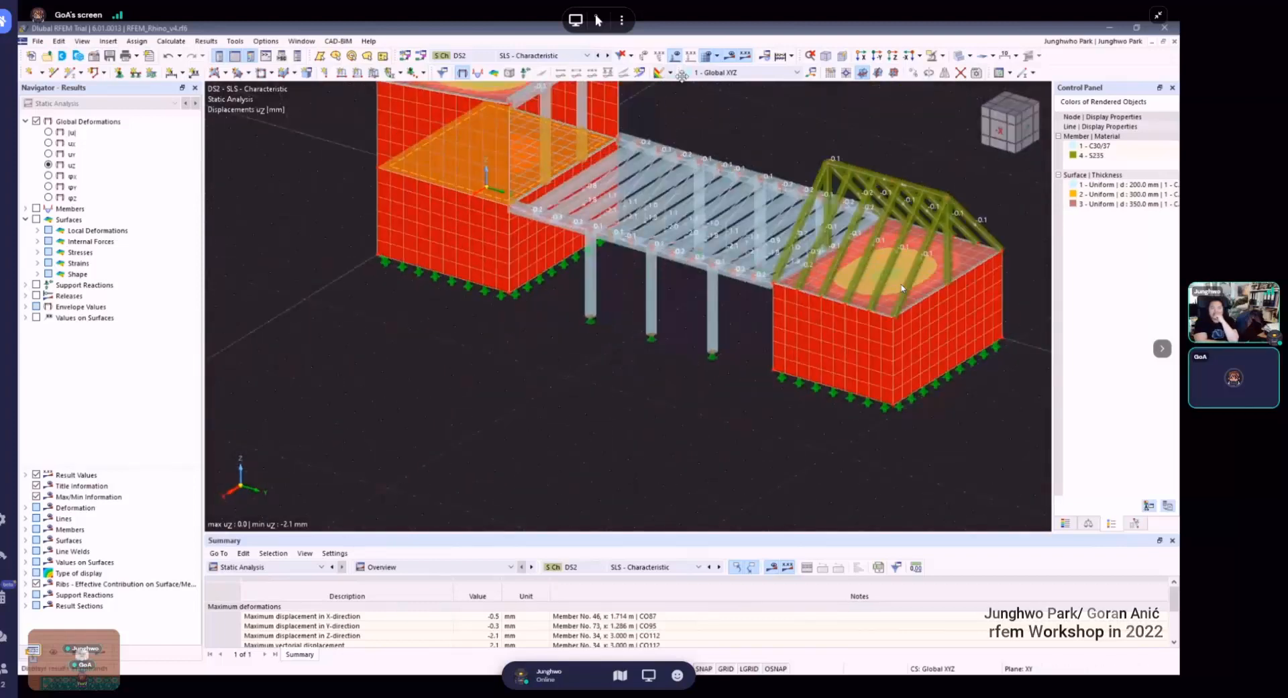
pyautogui.click(932, 56)
pyautogui.keyDown('ctrl'); pyautogui.moveTo(632, 217); pyautogui.dragTo(656, 342, button='middle'); pyautogui.keyUp('ctrl')
pyautogui.scroll(3, 613, 254)
pyautogui.scroll(3, 419, 213)
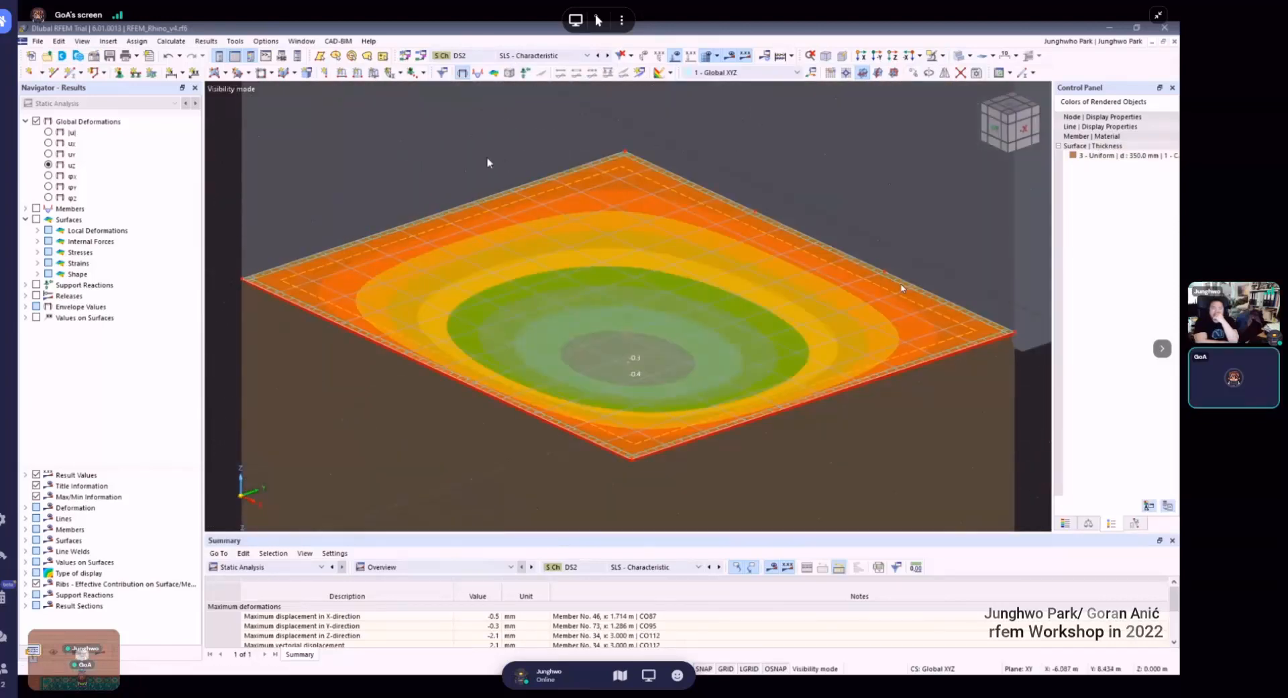
# - Compare the isolated slab's uZ displacements under load cases LC1 - Selfweight and LC2 - Live load
pyautogui.click(535, 55)
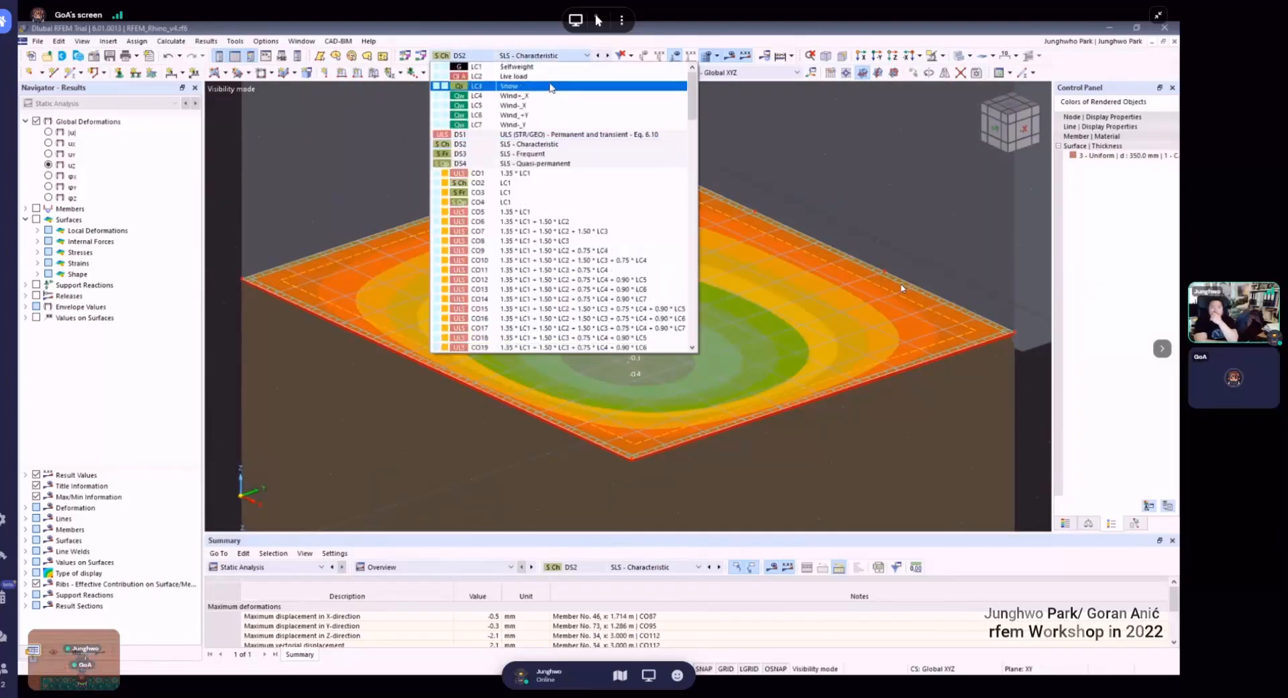
pyautogui.click(530, 66)
pyautogui.keyDown('ctrl'); pyautogui.moveTo(602, 168); pyautogui.dragTo(603, 99, button='middle'); pyautogui.keyUp('ctrl')
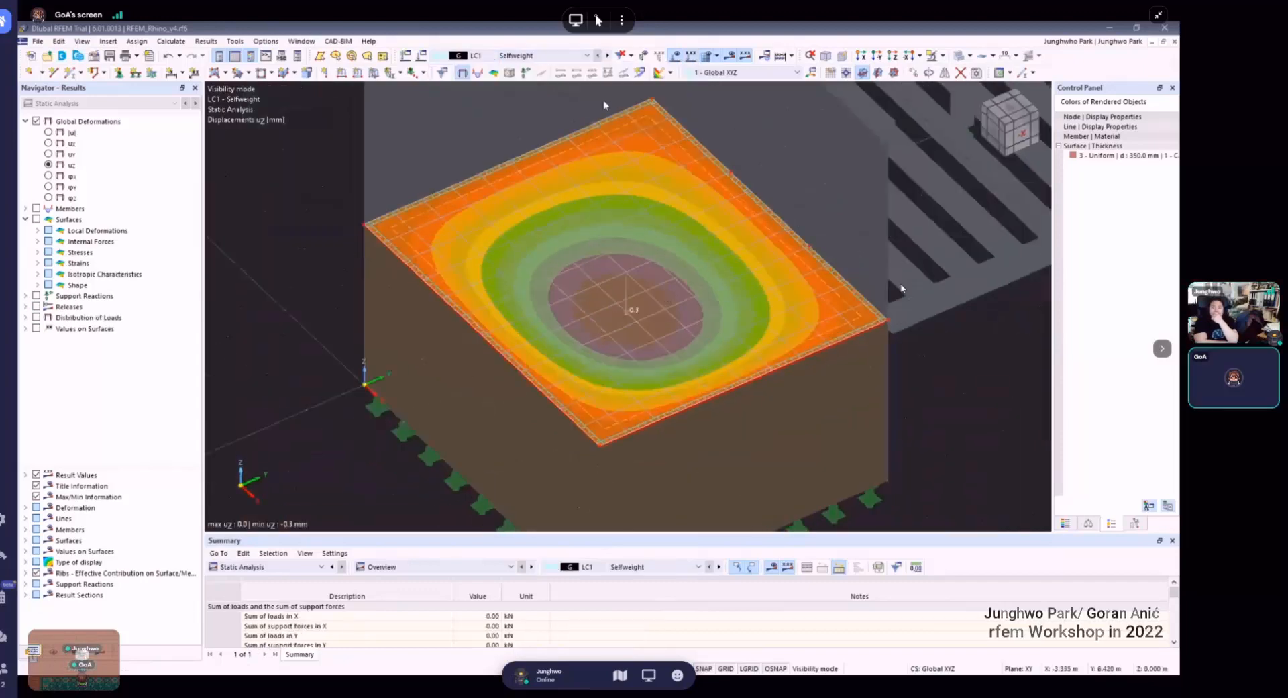
pyautogui.click(562, 59)
pyautogui.click(546, 76)
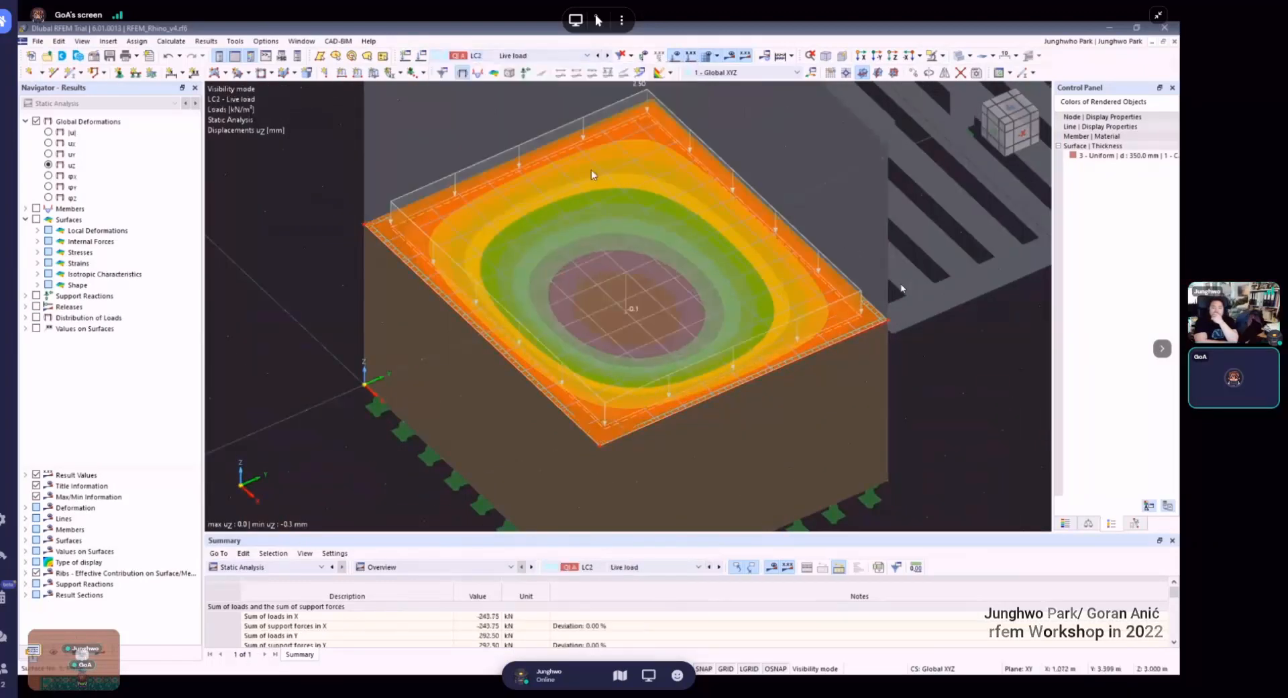
# - Return to design situation DS2 - SLS - Characteristic and view the isolated slab's uZ displacements within the surrounding structure
pyautogui.click(546, 59)
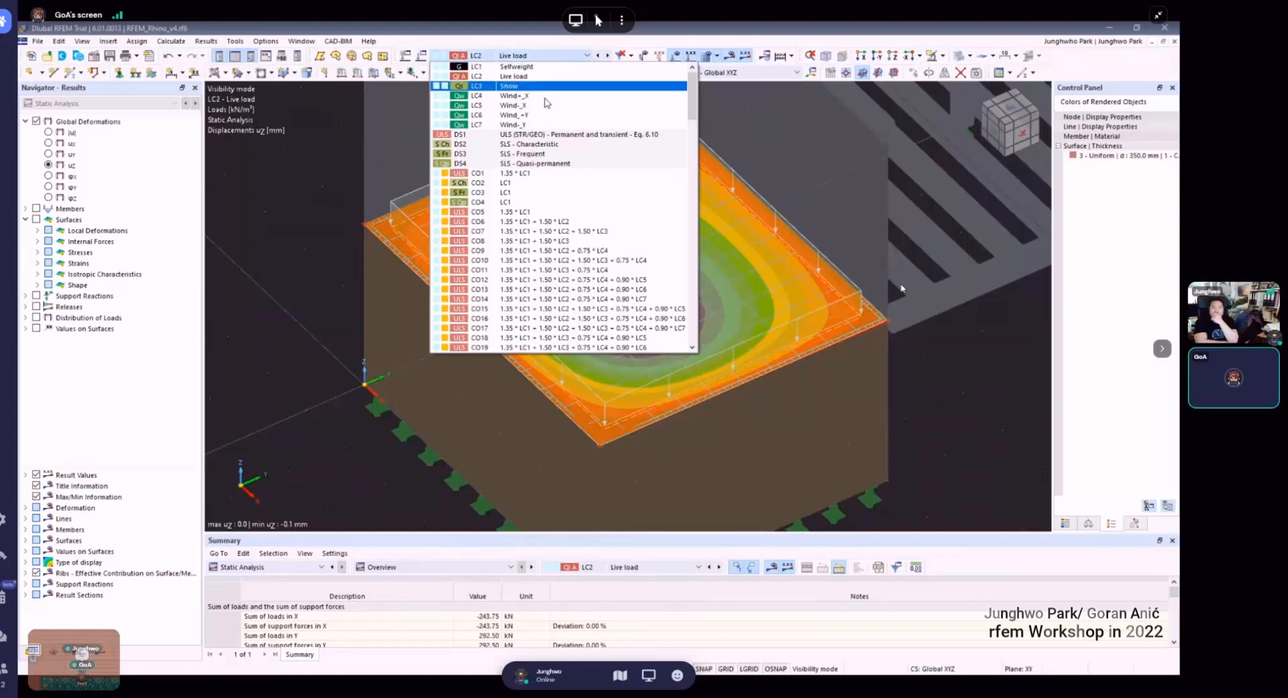
pyautogui.click(551, 145)
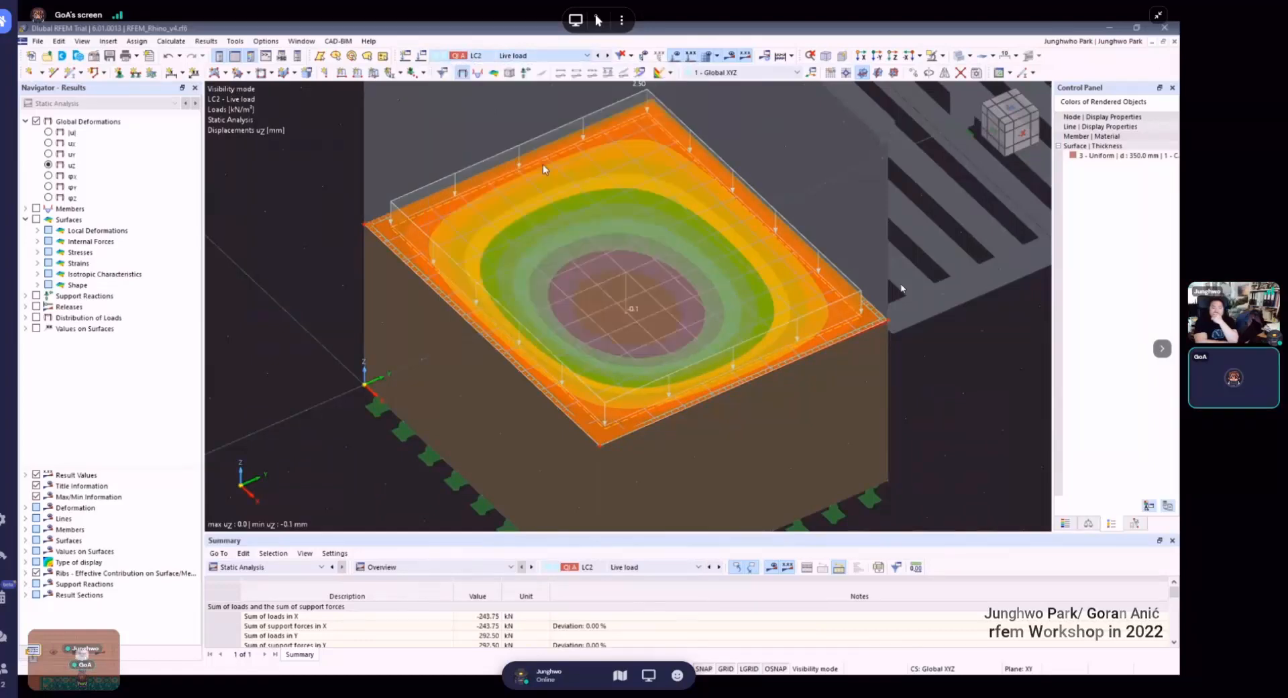
pyautogui.keyDown('ctrl'); pyautogui.moveTo(542, 164); pyautogui.dragTo(712, 285, button='middle'); pyautogui.keyUp('ctrl')
pyautogui.scroll(-3, 517, 293)
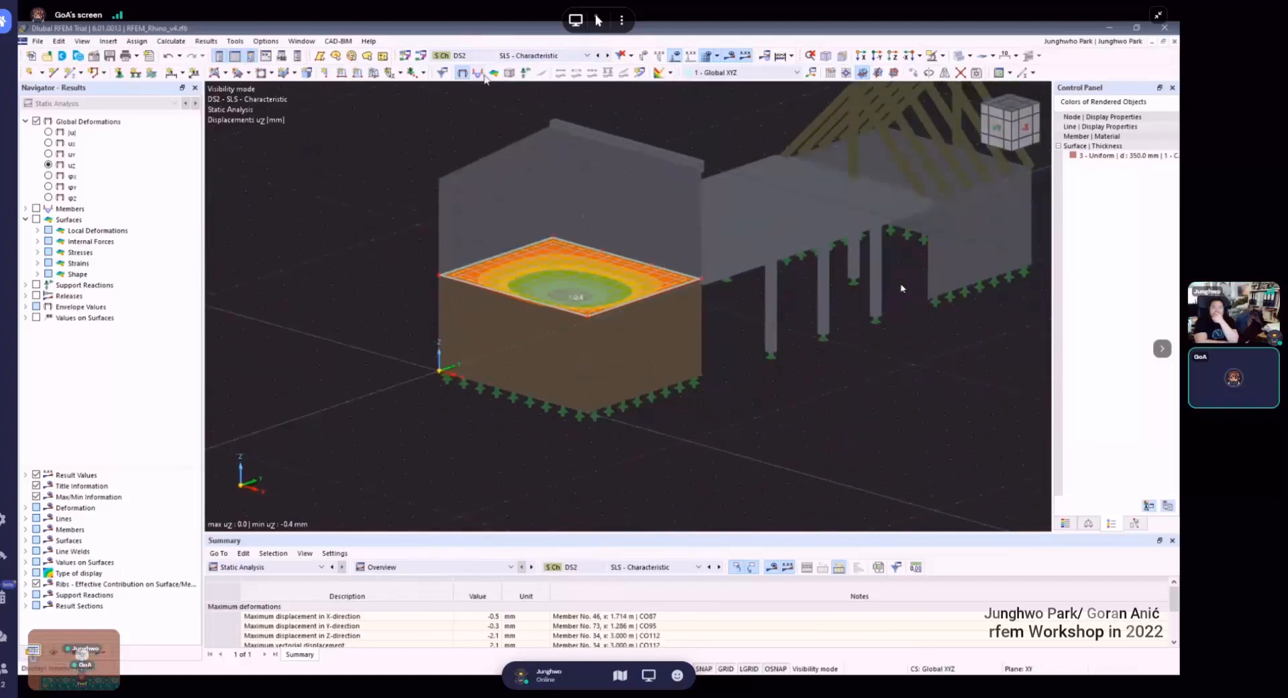
# - Make all objects visible again and examine the uZ displacements of the whole model from several angles
pyautogui.click(587, 55)
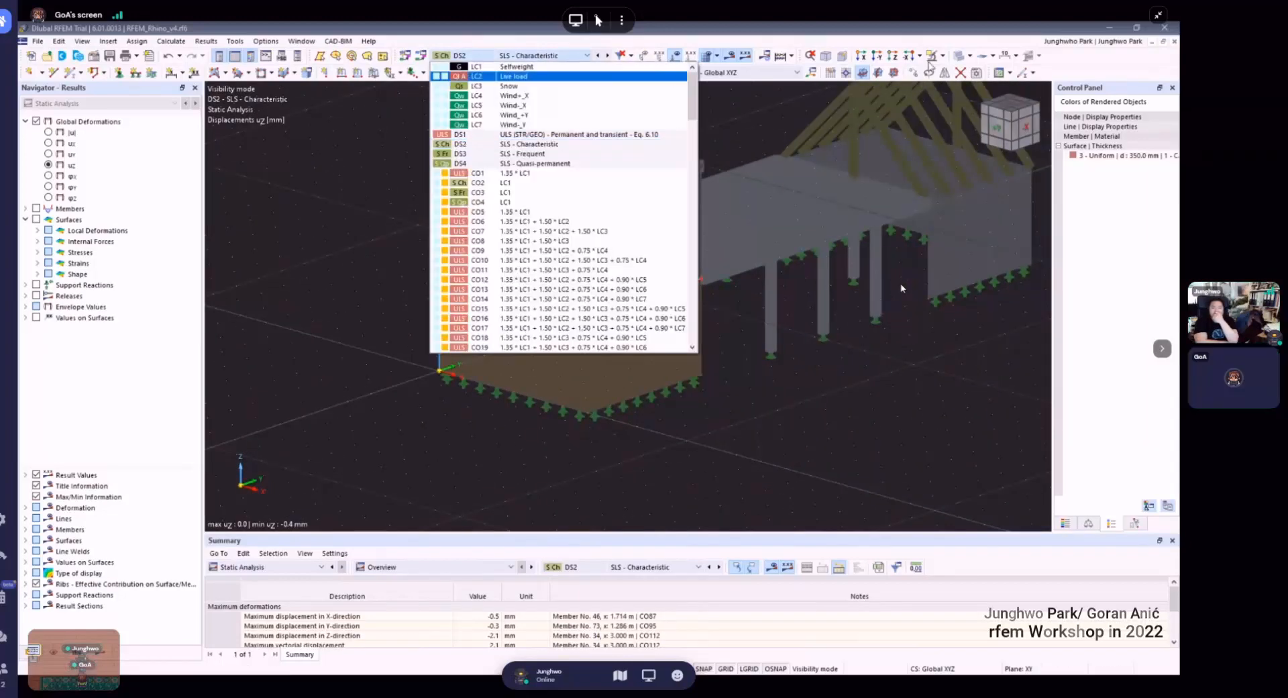
pyautogui.click(943, 56)
pyautogui.click(973, 136)
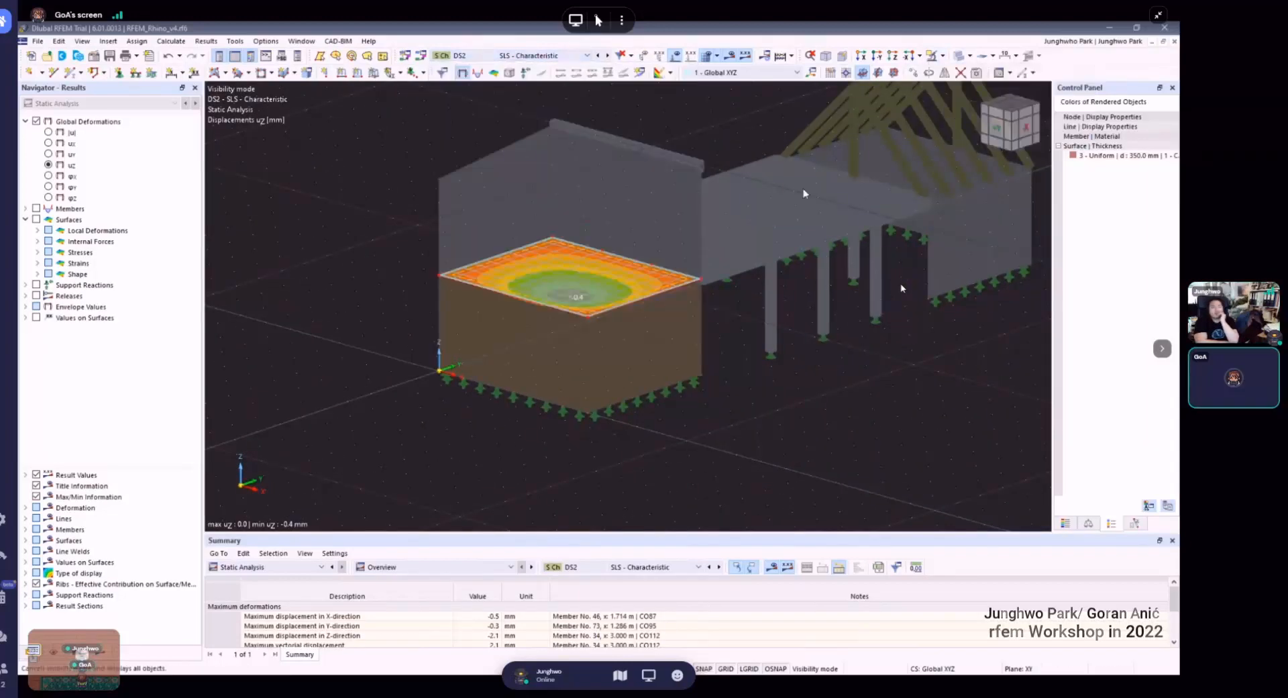
pyautogui.keyDown('ctrl'); pyautogui.moveTo(783, 221); pyautogui.dragTo(604, 258, button='middle'); pyautogui.keyUp('ctrl')
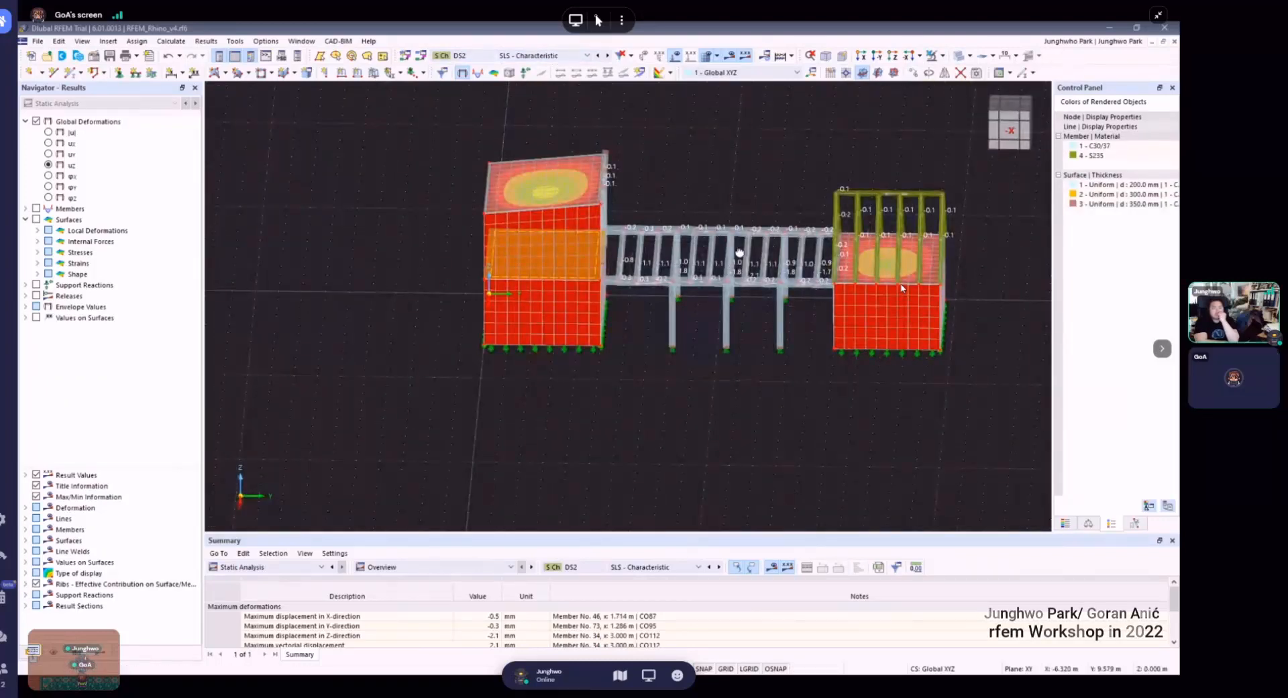
pyautogui.keyDown('ctrl'); pyautogui.moveTo(739, 256); pyautogui.dragTo(610, 187, button='middle'); pyautogui.keyUp('ctrl')
pyautogui.scroll(2, 600, 177)
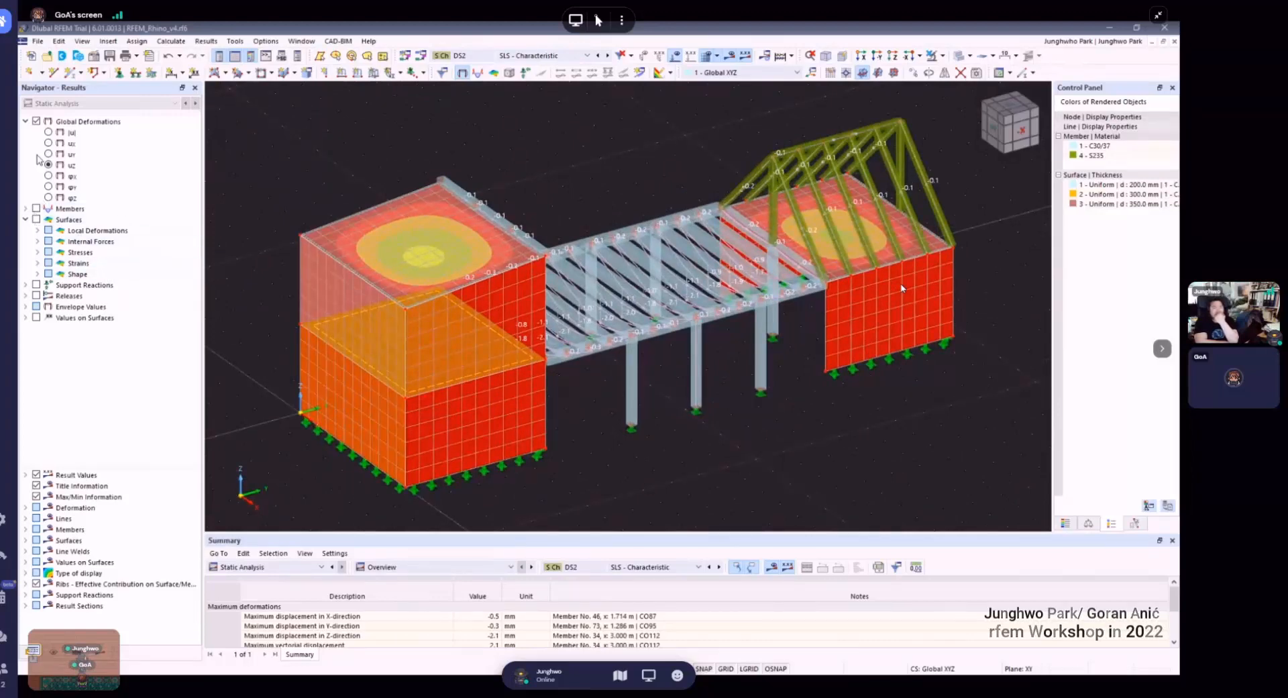
pyautogui.scroll(-2, 772, 283)
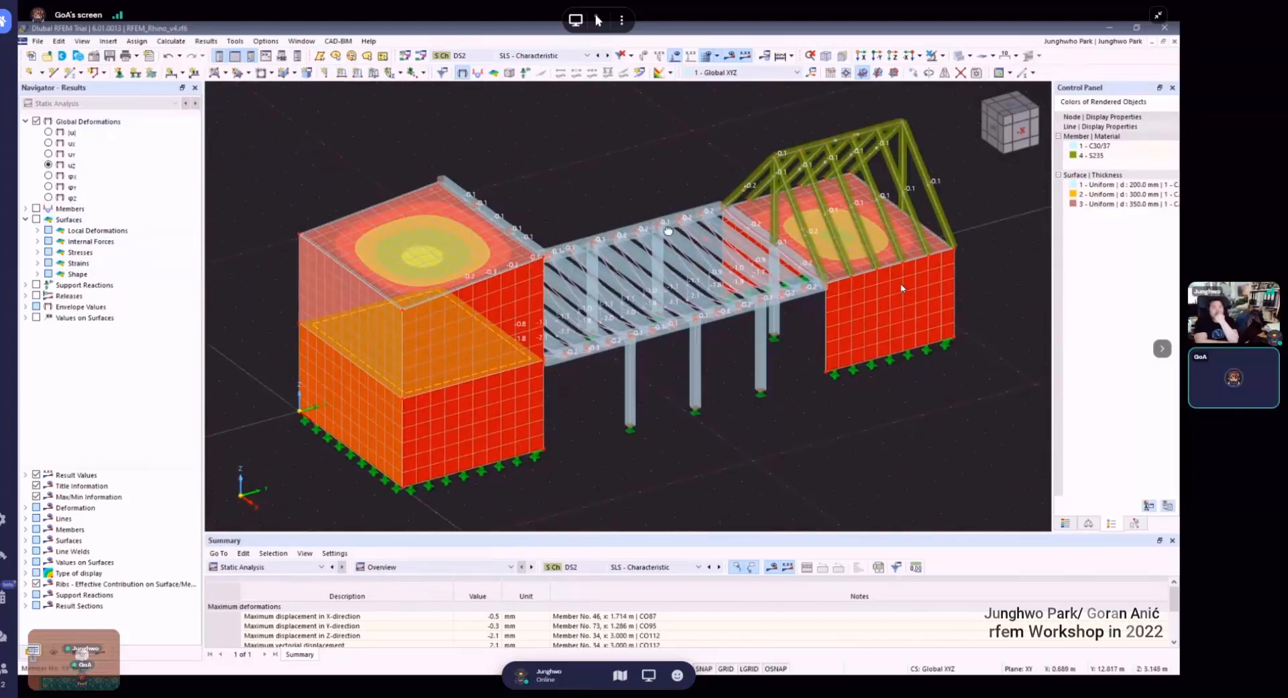
pyautogui.keyDown('ctrl'); pyautogui.moveTo(770, 279); pyautogui.dragTo(728, 273, button='middle'); pyautogui.keyUp('ctrl')
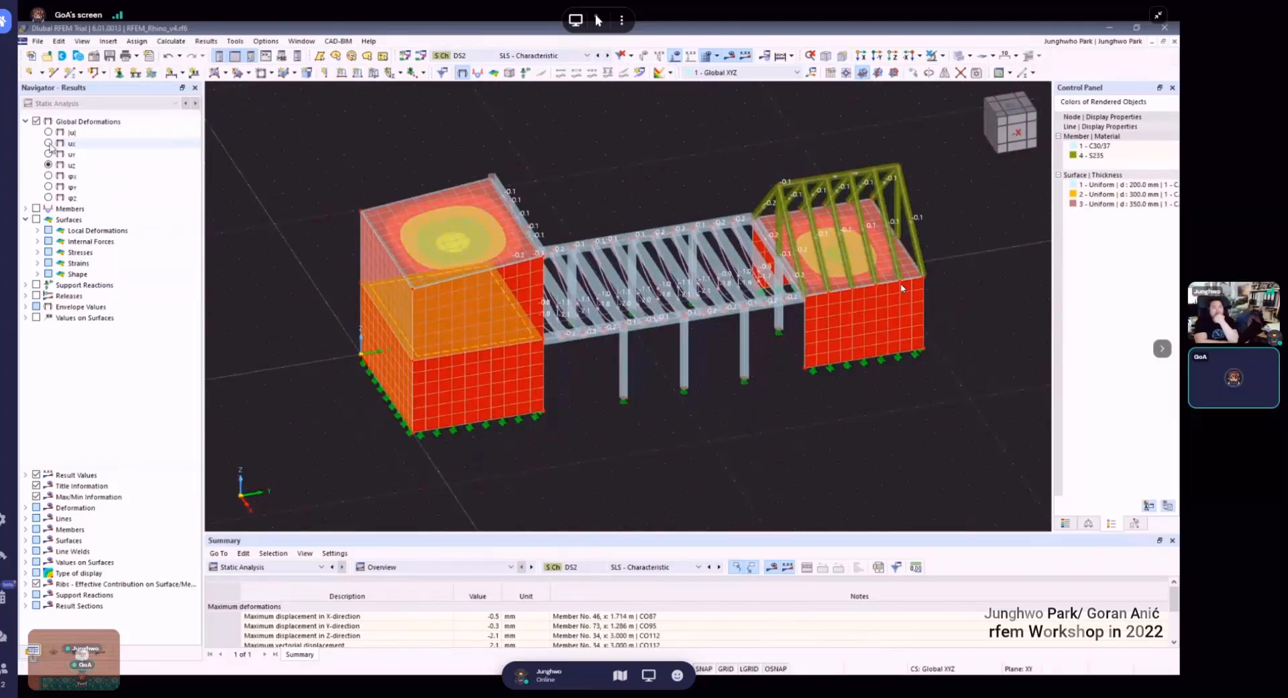
# - Display the global uX displacements for DS2 and inspect them on both buildings and the bridge
pyautogui.click(76, 143)
pyautogui.keyDown('ctrl'); pyautogui.moveTo(678, 235); pyautogui.dragTo(597, 203, button='middle'); pyautogui.keyUp('ctrl')
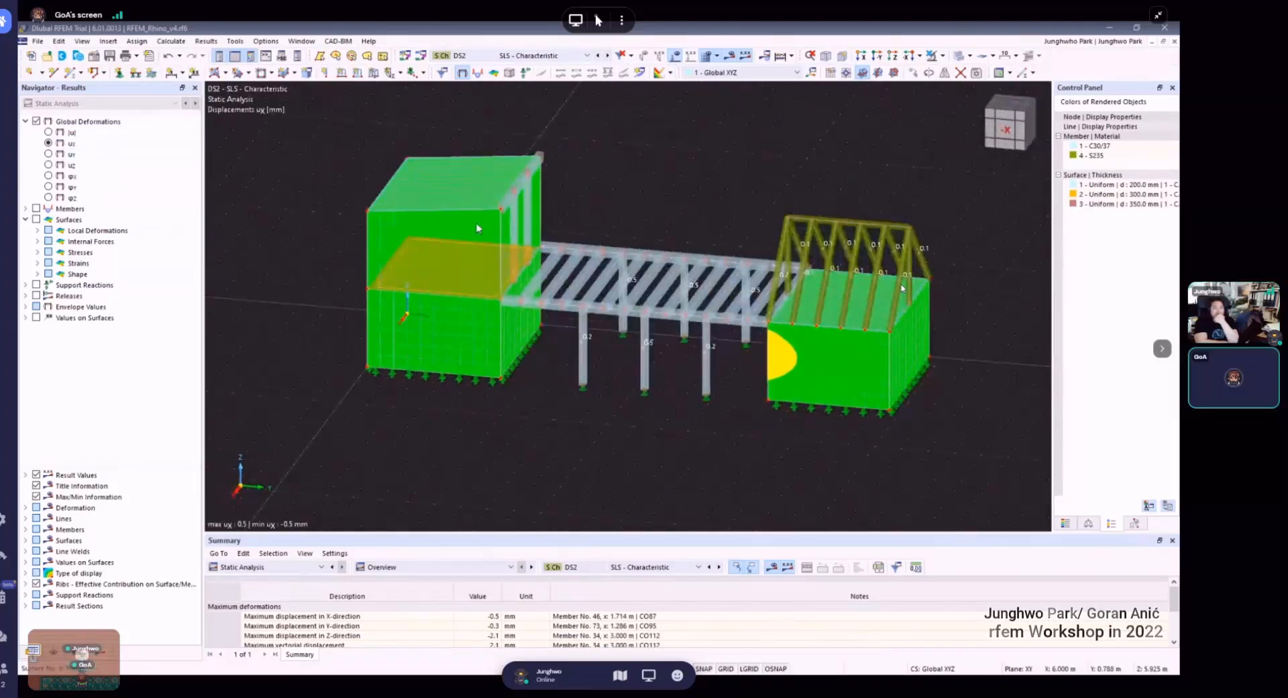
pyautogui.keyDown('ctrl'); pyautogui.moveTo(515, 222); pyautogui.dragTo(477, 286, button='middle'); pyautogui.keyUp('ctrl')
# - Display the global uY displacements for DS2 and examine the monopitch building's walls, the bridge and the duopitch building from several angles
pyautogui.click(48, 153)
pyautogui.keyDown('ctrl'); pyautogui.moveTo(542, 351); pyautogui.dragTo(474, 369, button='middle'); pyautogui.keyUp('ctrl')
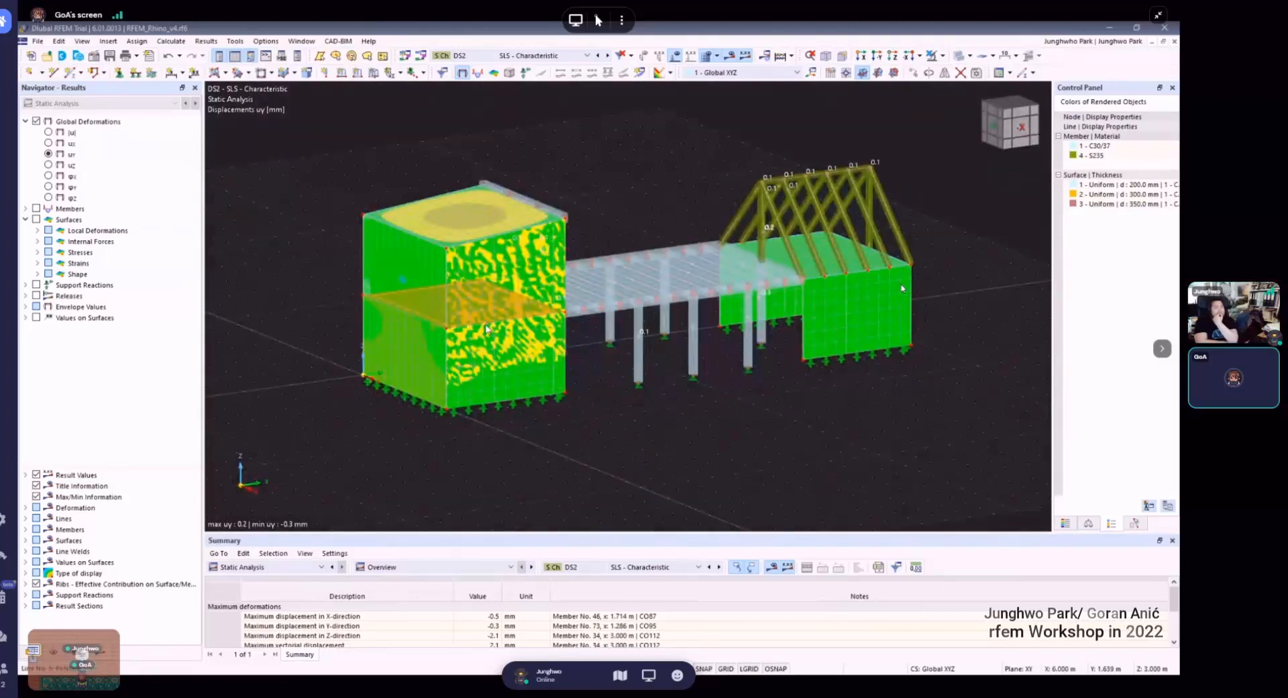
pyautogui.scroll(2, 473, 368)
pyautogui.keyDown('ctrl'); pyautogui.moveTo(558, 377); pyautogui.dragTo(508, 392, button='middle'); pyautogui.keyUp('ctrl')
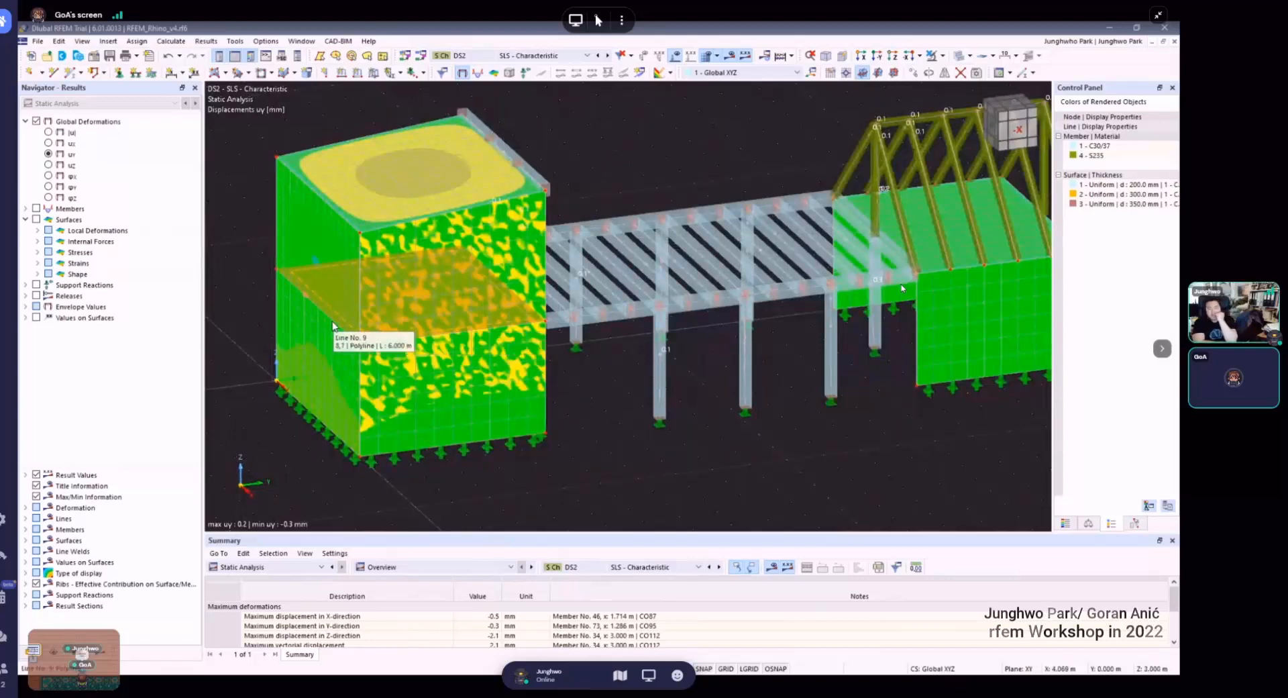
pyautogui.keyDown('ctrl'); pyautogui.moveTo(333, 326); pyautogui.dragTo(592, 373, button='middle'); pyautogui.keyUp('ctrl')
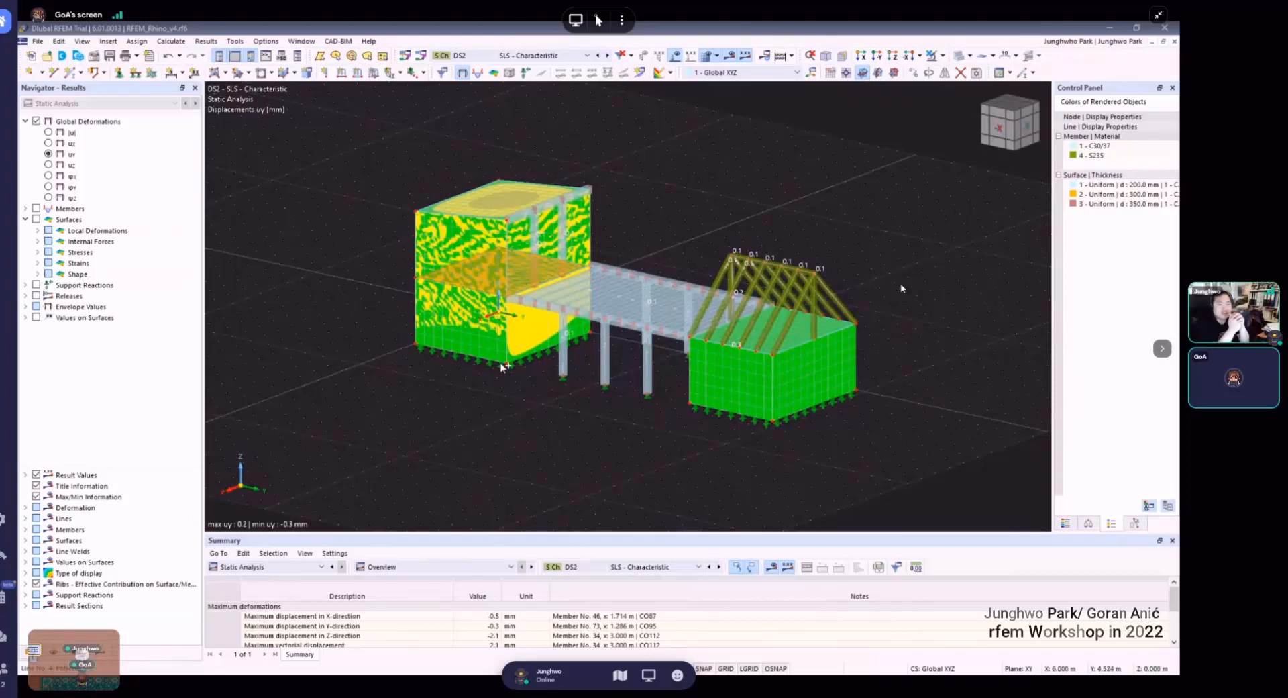
pyautogui.keyDown('ctrl'); pyautogui.moveTo(501, 367); pyautogui.dragTo(705, 410, button='middle'); pyautogui.keyUp('ctrl')
pyautogui.scroll(1, 693, 396)
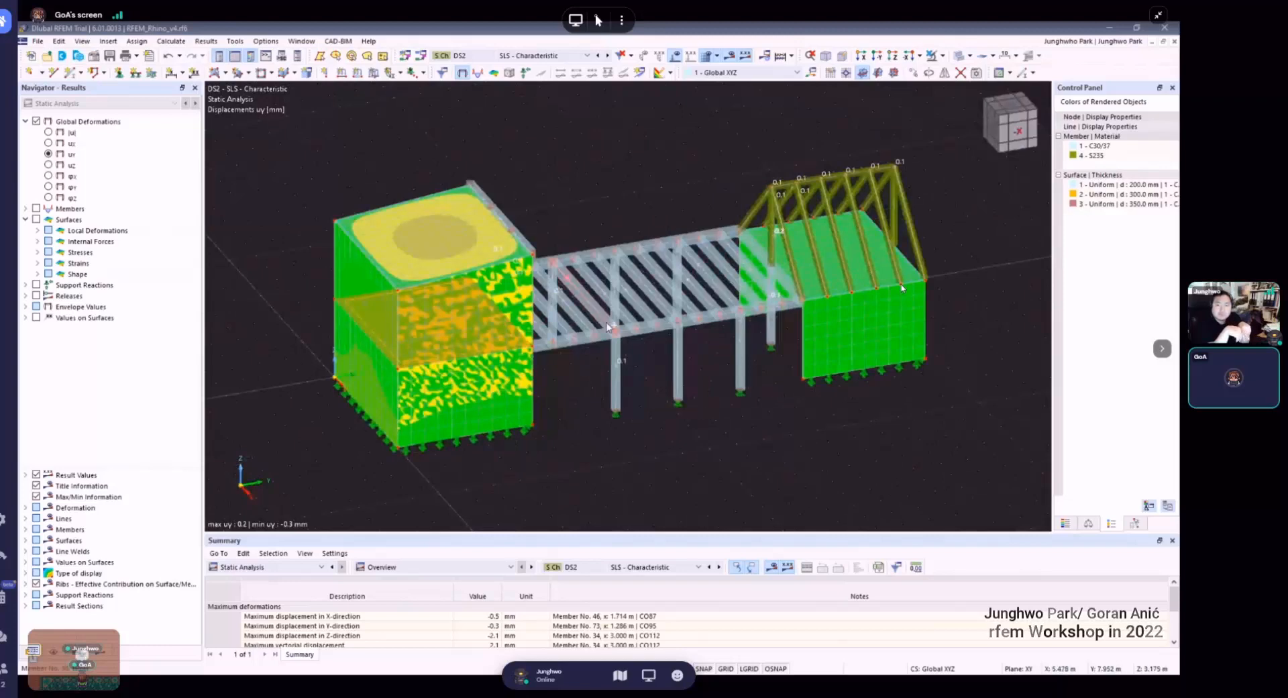
pyautogui.keyDown('ctrl'); pyautogui.moveTo(607, 327); pyautogui.dragTo(680, 334, button='middle'); pyautogui.keyUp('ctrl')
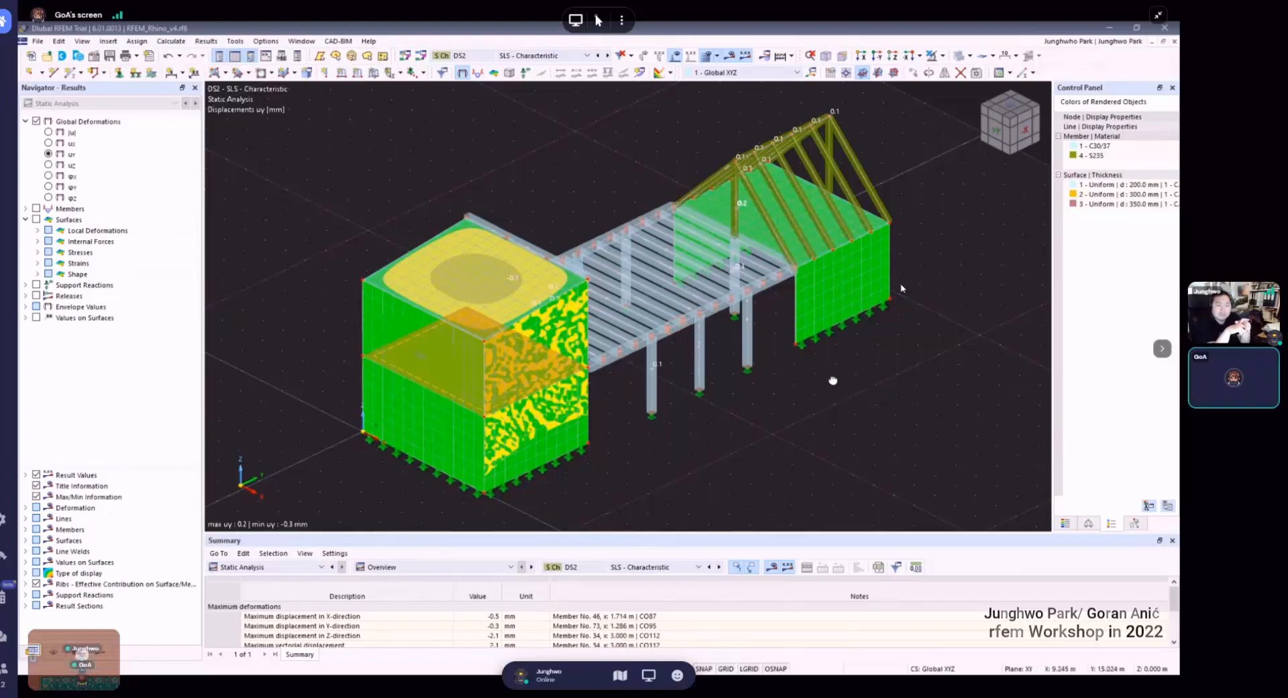
pyautogui.keyDown('ctrl'); pyautogui.moveTo(833, 379); pyautogui.dragTo(832, 381, button='middle'); pyautogui.keyUp('ctrl')
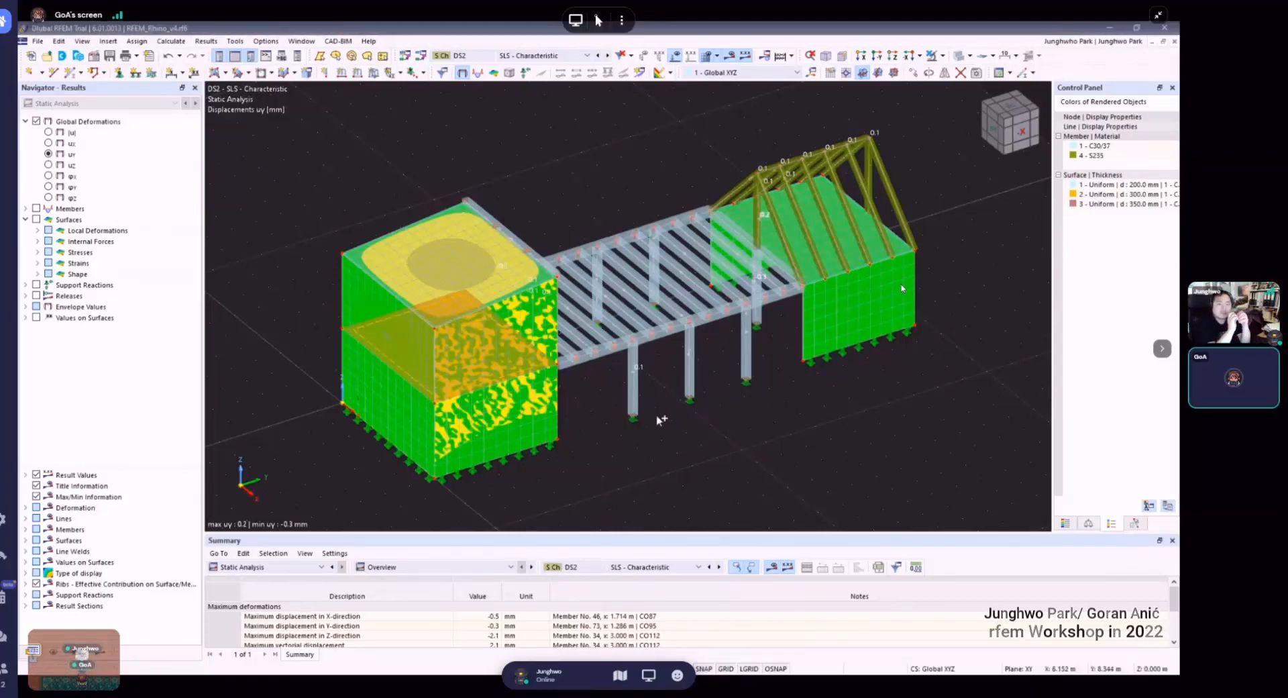
pyautogui.keyDown('ctrl'); pyautogui.moveTo(658, 421); pyautogui.dragTo(664, 413, button='middle'); pyautogui.keyUp('ctrl')
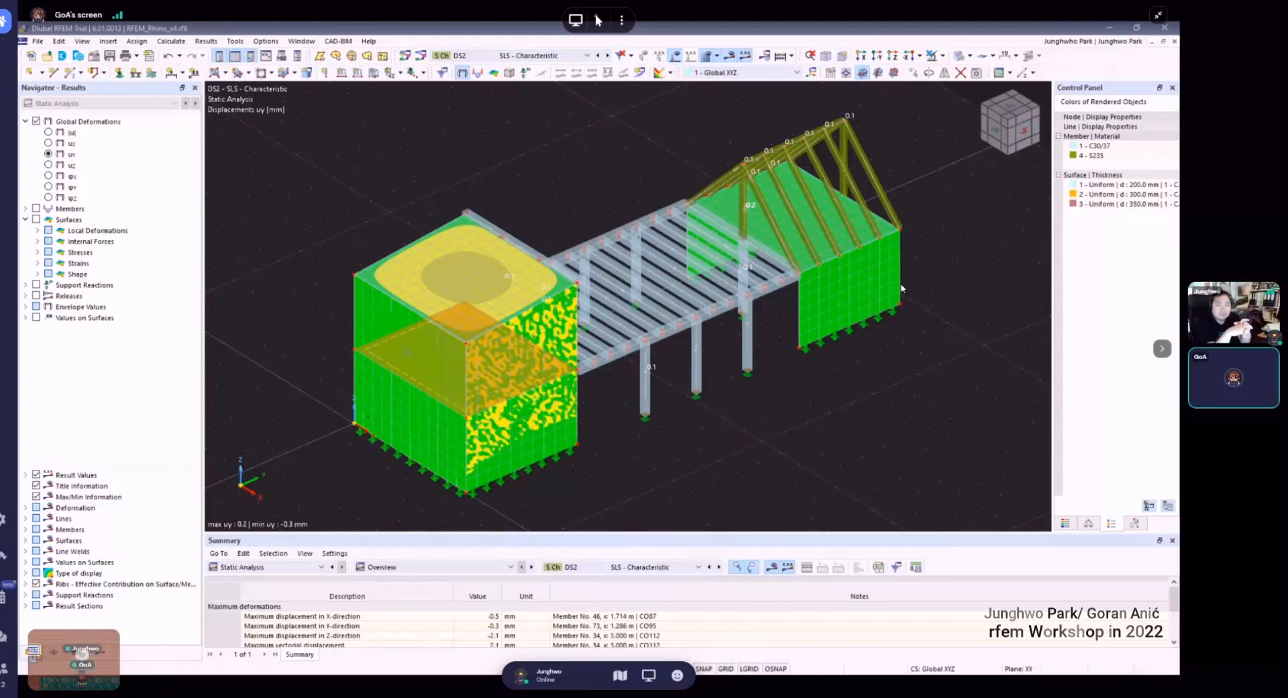
# - Switch the navigator from the results to the model data and look through its load wizards and loads
pyautogui.click(33, 650)
pyautogui.scroll(-4, 308, 370)
pyautogui.scroll(4, 316, 300)
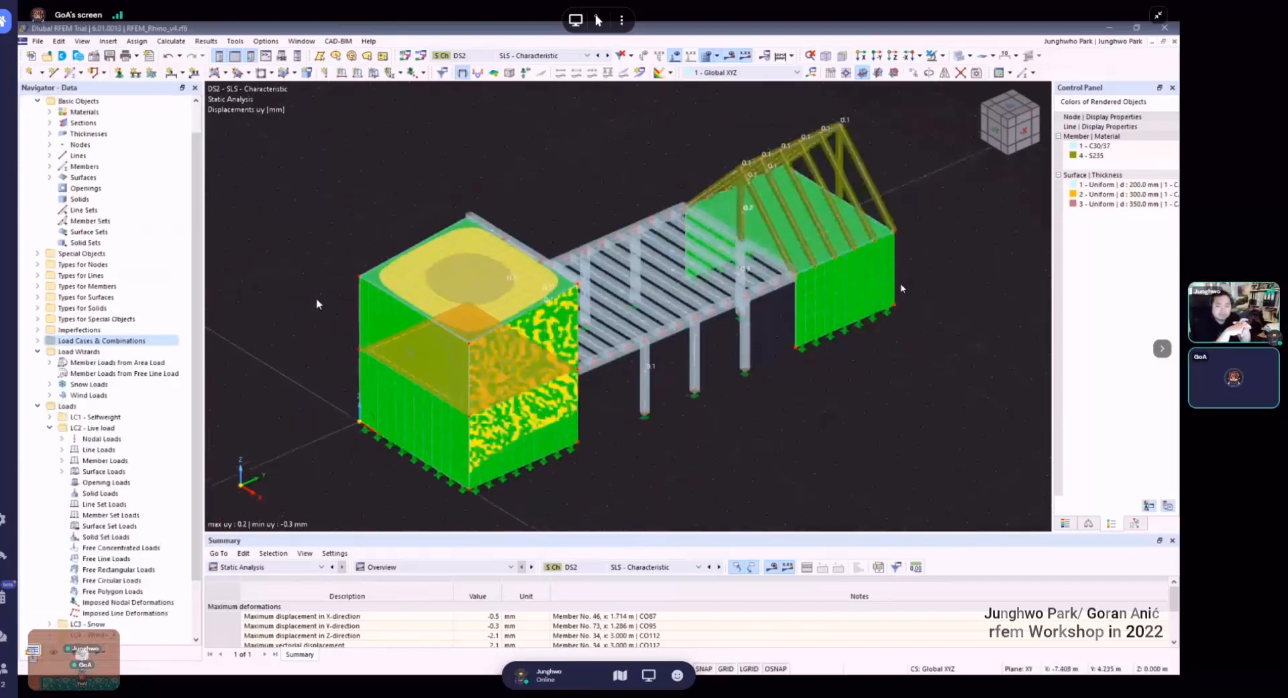